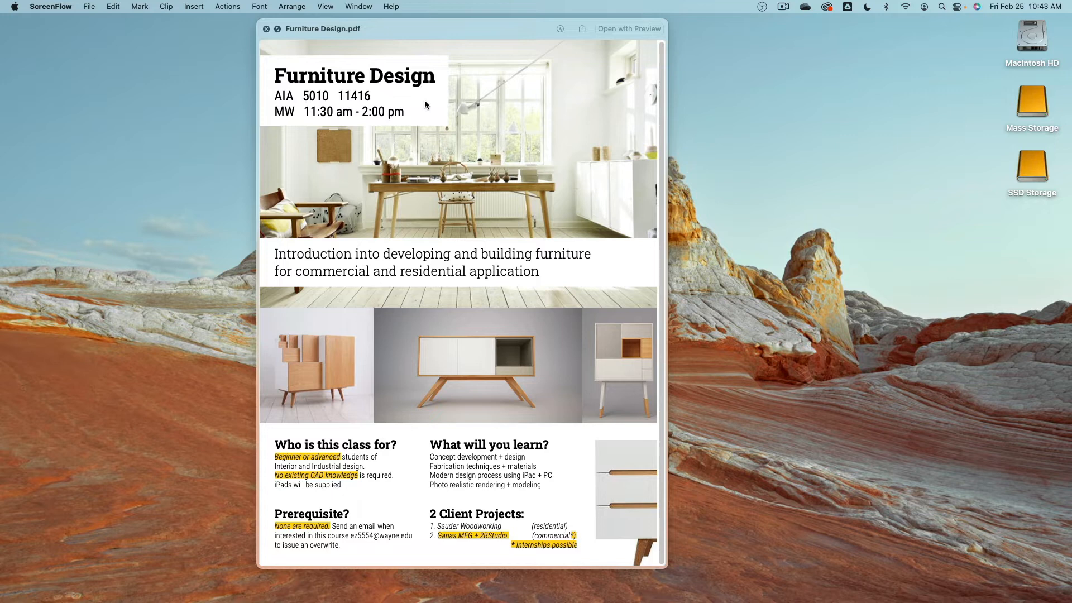
- Close the poster preview, open the Poster folder, and preview its numbered PNG images and the Text document
{"action": "key", "text": "space"}
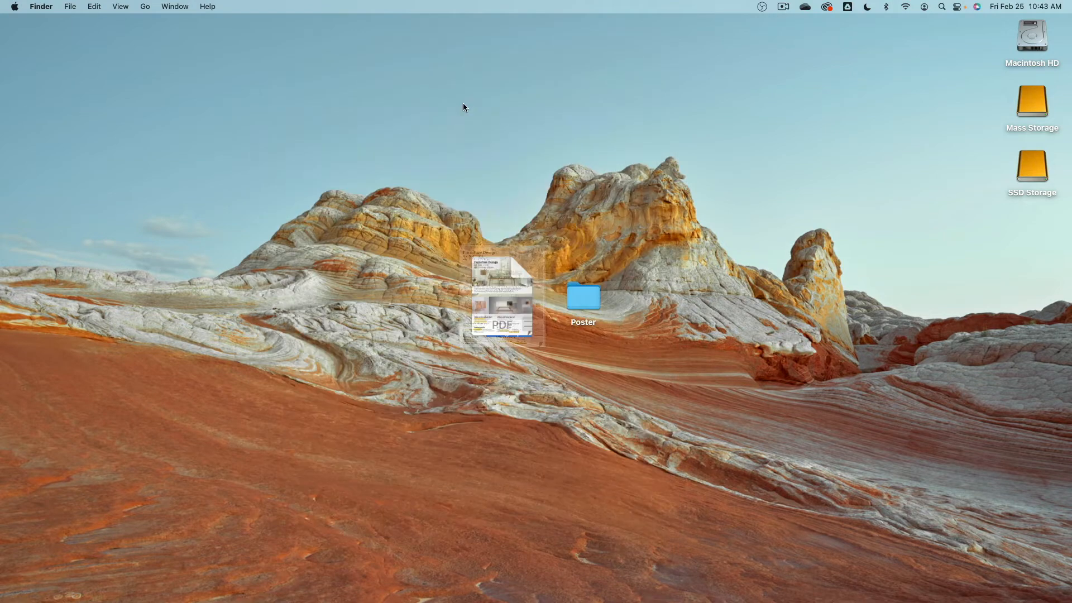
{"action": "double_click", "coordinate": [585, 294]}
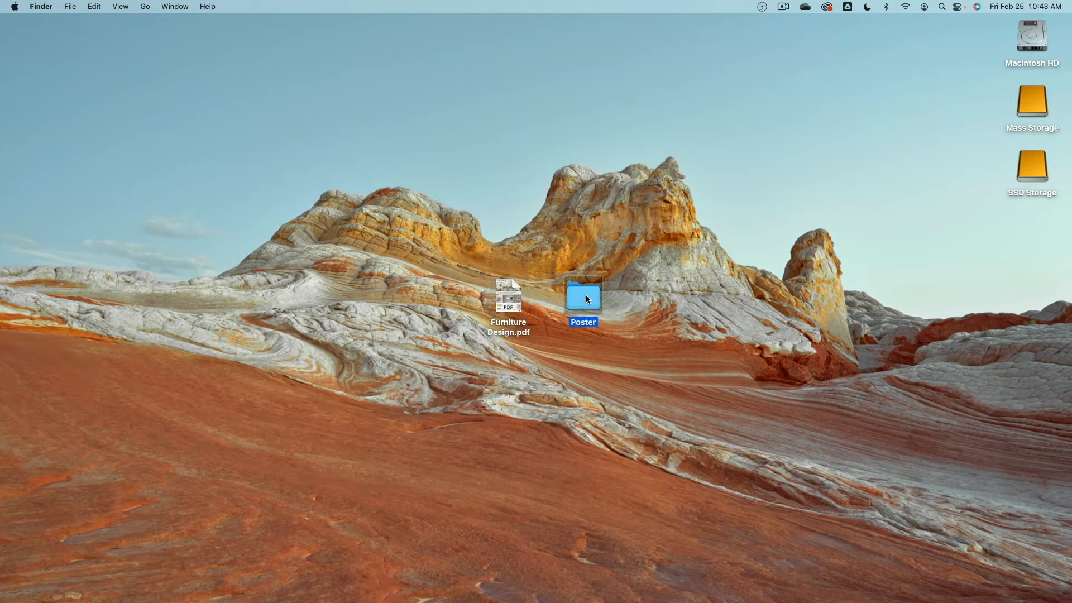
{"action": "left_click", "coordinate": [398, 165]}
{"action": "key", "text": "space"}
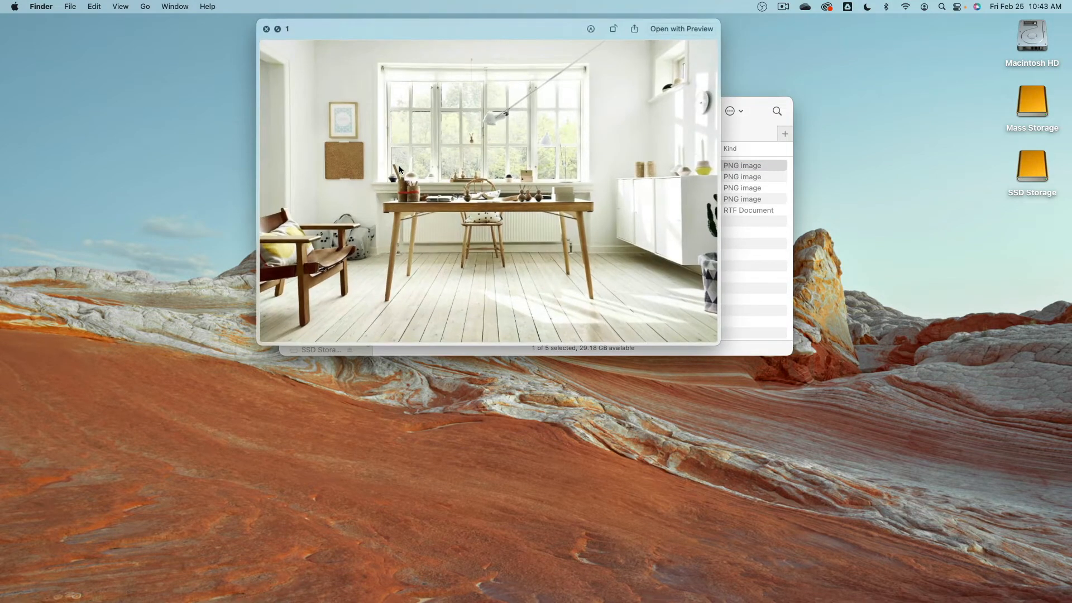
{"action": "key", "text": "Down"}
{"action": "key", "text": "Down"}
{"action": "key", "text": "Down"}
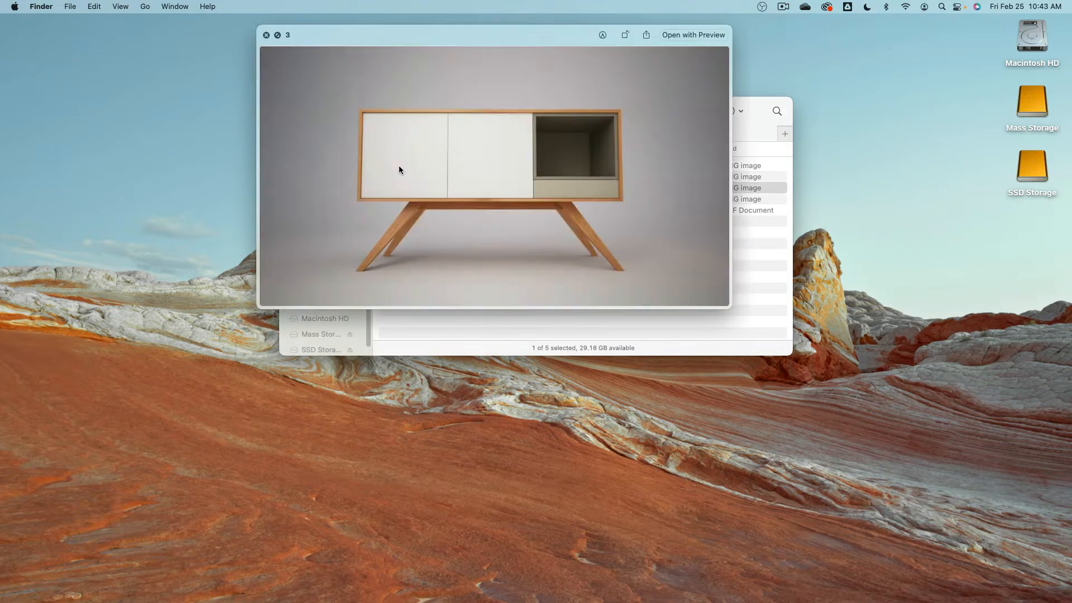
{"action": "key", "text": "space"}
{"action": "key", "text": "Down"}
{"action": "key", "text": "space"}
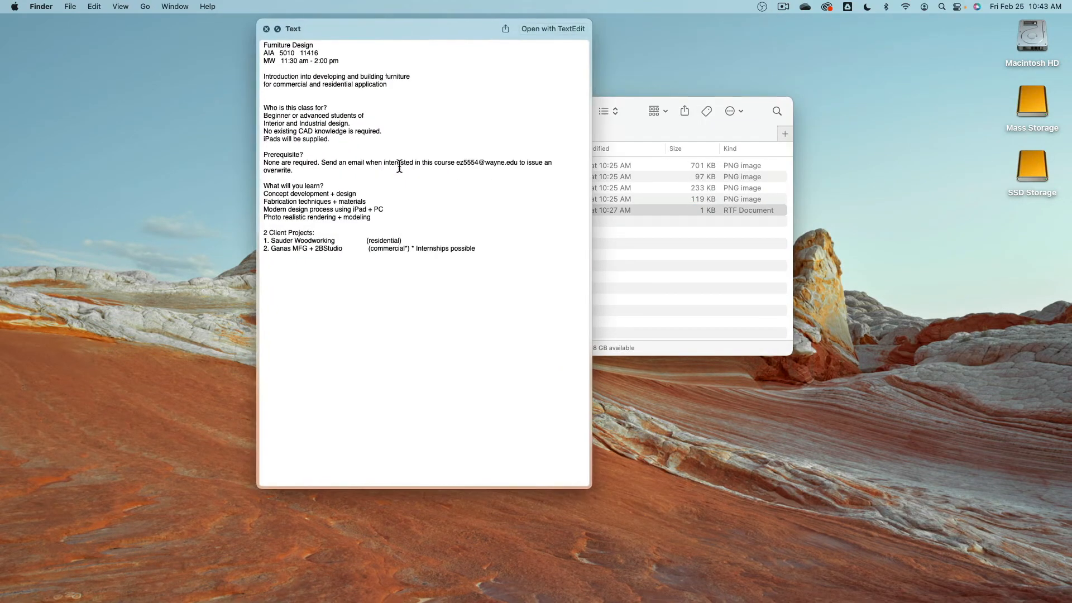
{"action": "key", "text": "space"}
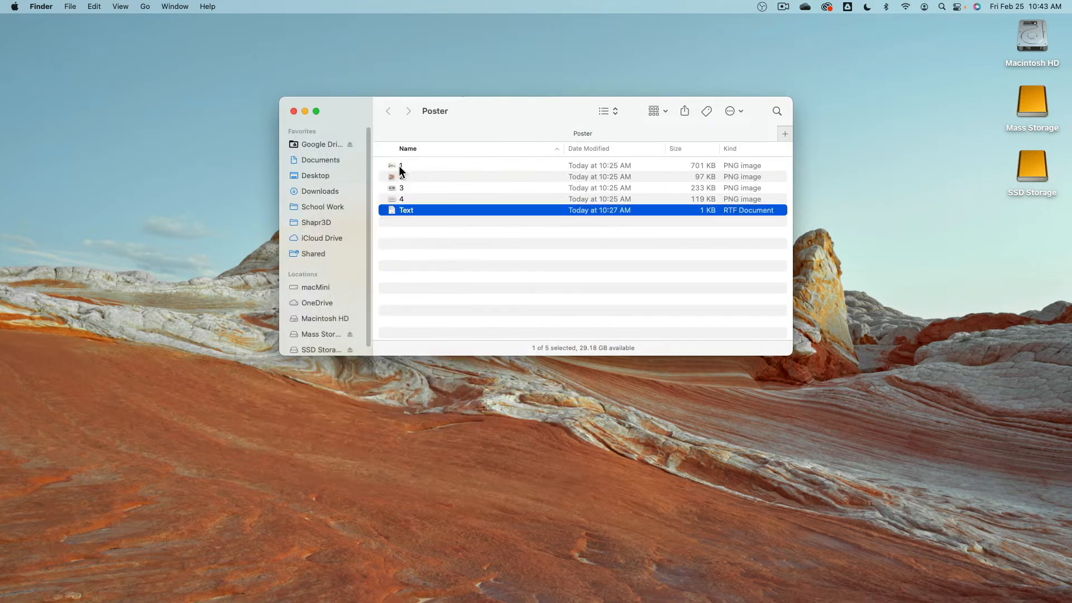
{"action": "key", "text": "super+w"}
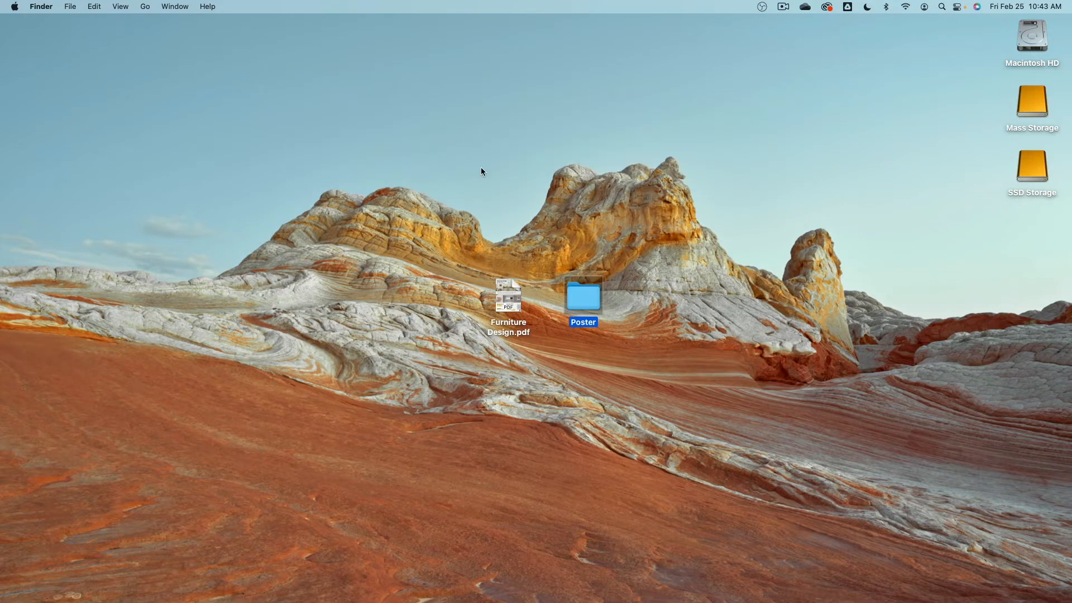
- Preview Furniture Design.pdf and examine its course details, introduction, class information columns and highlighted phrases
{"action": "left_click", "coordinate": [505, 286]}
{"action": "key", "text": "space"}
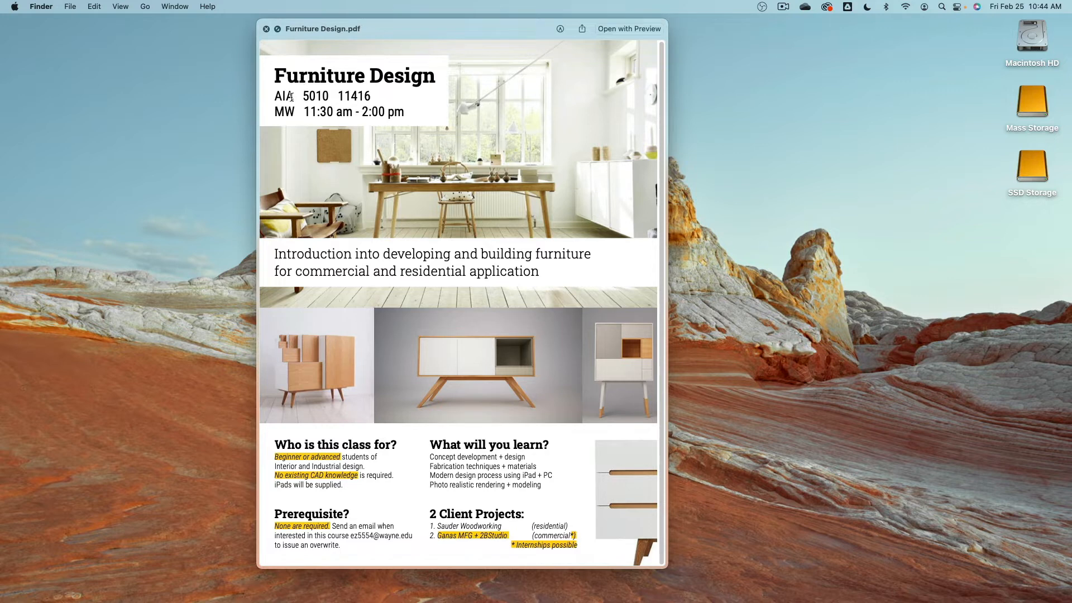
{"action": "left_click_drag", "start_coordinate": [273, 96], "coordinate": [424, 118]}
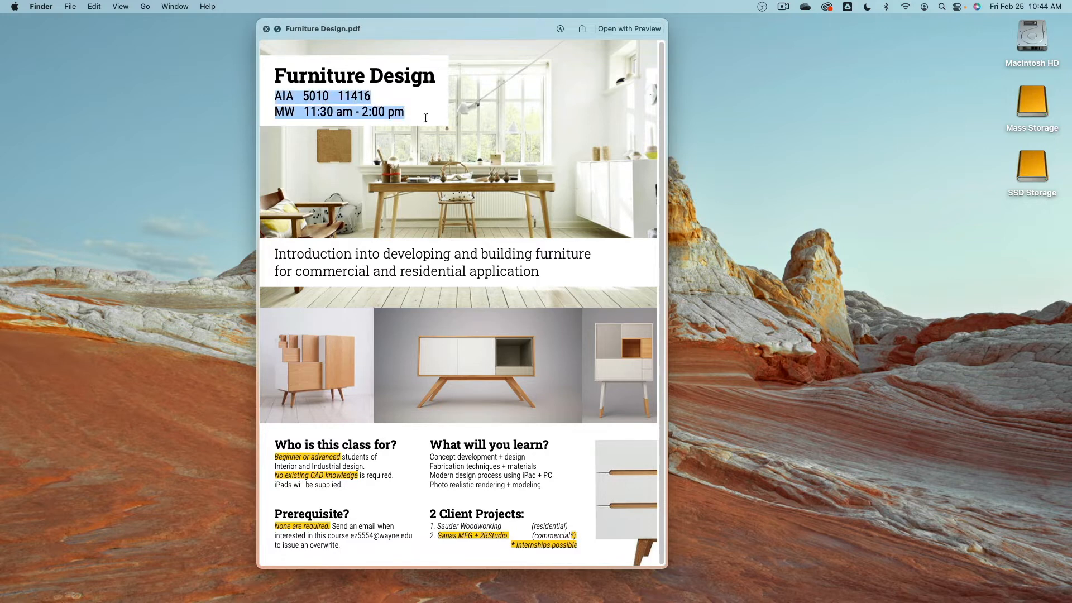
{"action": "left_click_drag", "start_coordinate": [274, 254], "coordinate": [589, 272]}
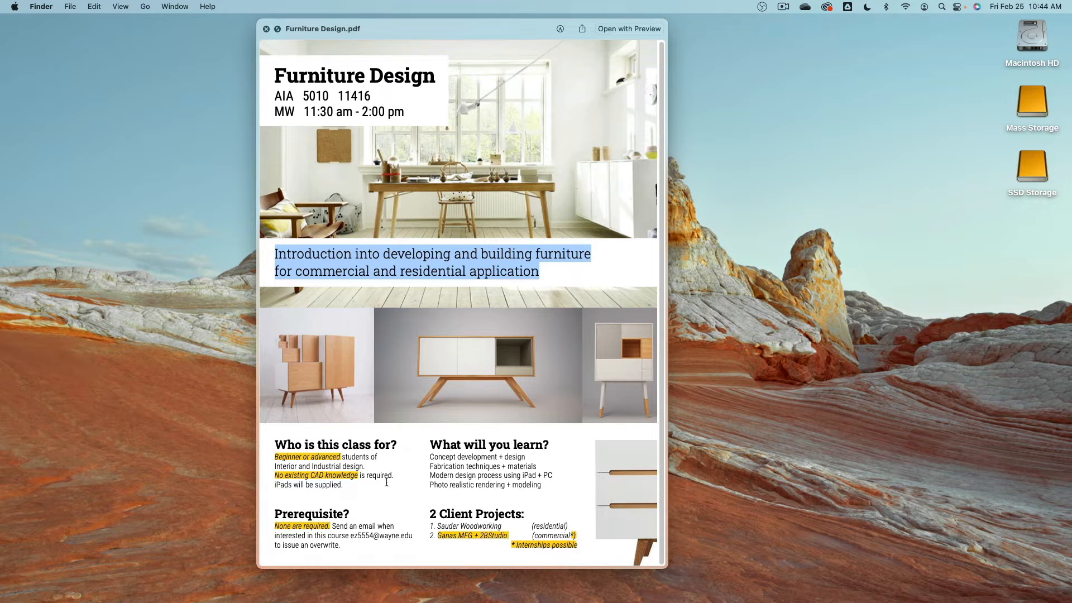
{"action": "left_click_drag", "start_coordinate": [272, 445], "coordinate": [575, 539]}
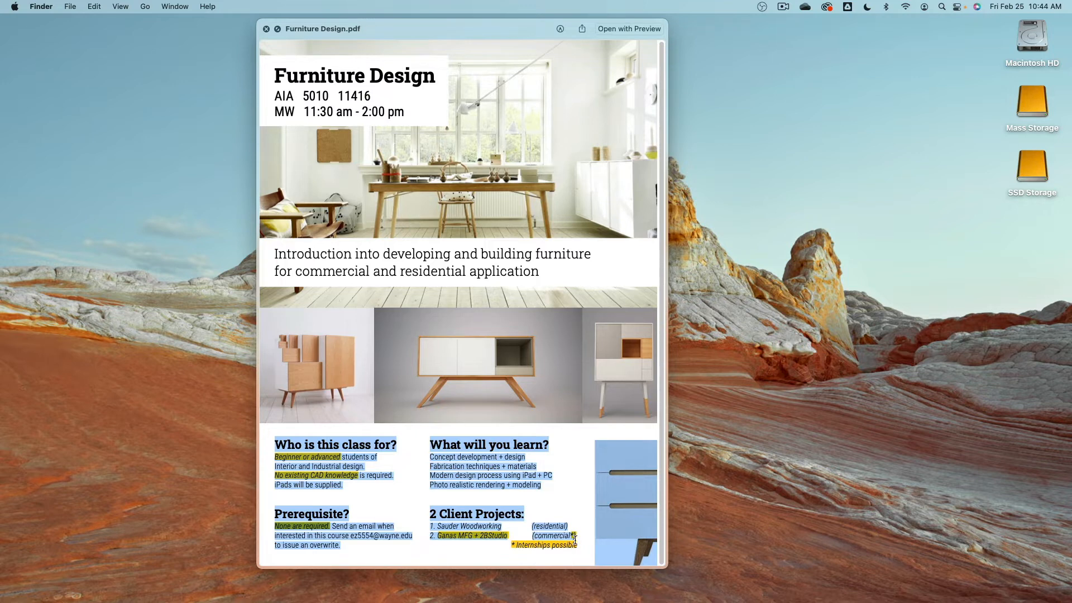
{"action": "left_click", "coordinate": [315, 450]}
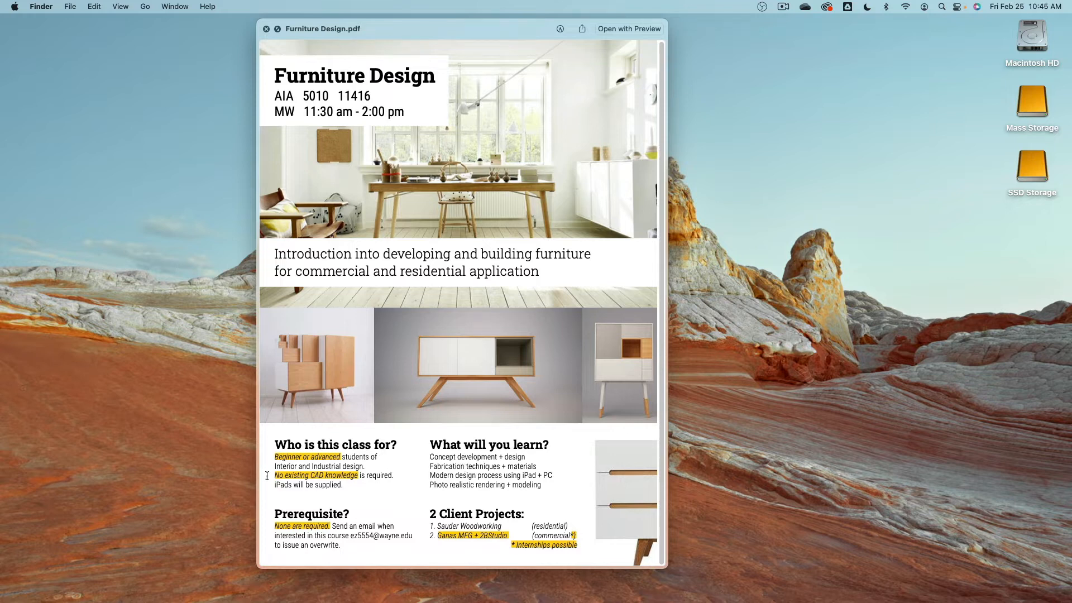
{"action": "left_click_drag", "start_coordinate": [273, 476], "coordinate": [360, 477]}
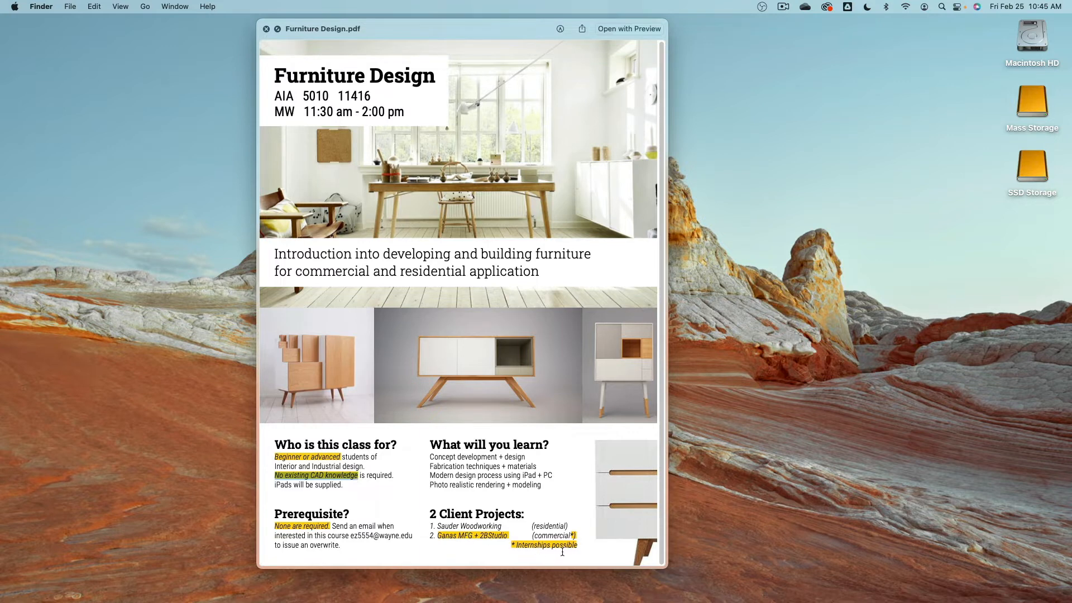
{"action": "left_click", "coordinate": [488, 485]}
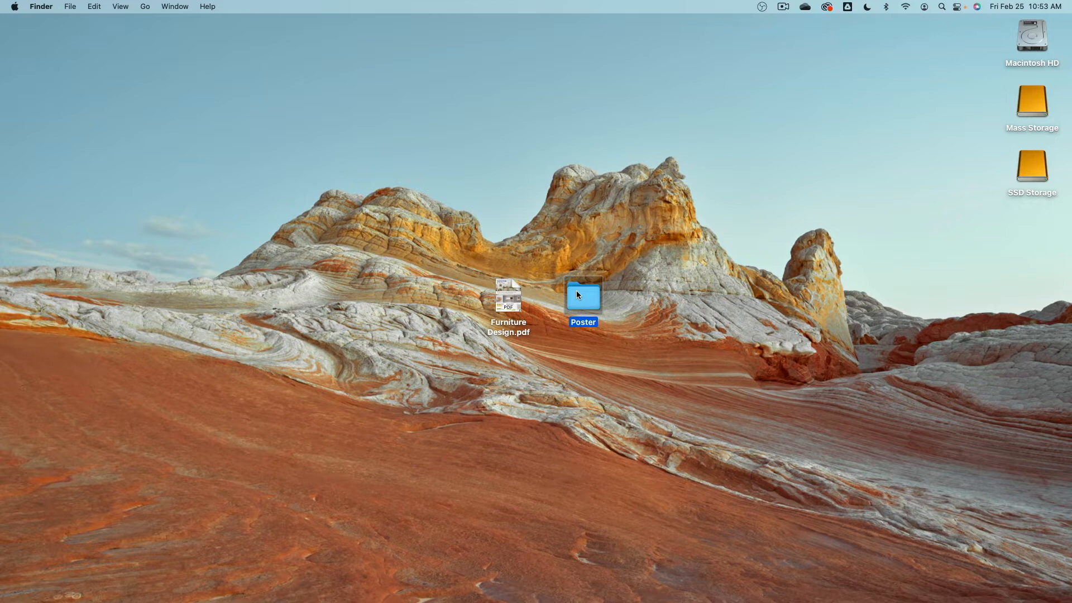
- Reopen the Poster folder and preview images 1 to 5 and the Text document
{"action": "double_click", "coordinate": [579, 295]}
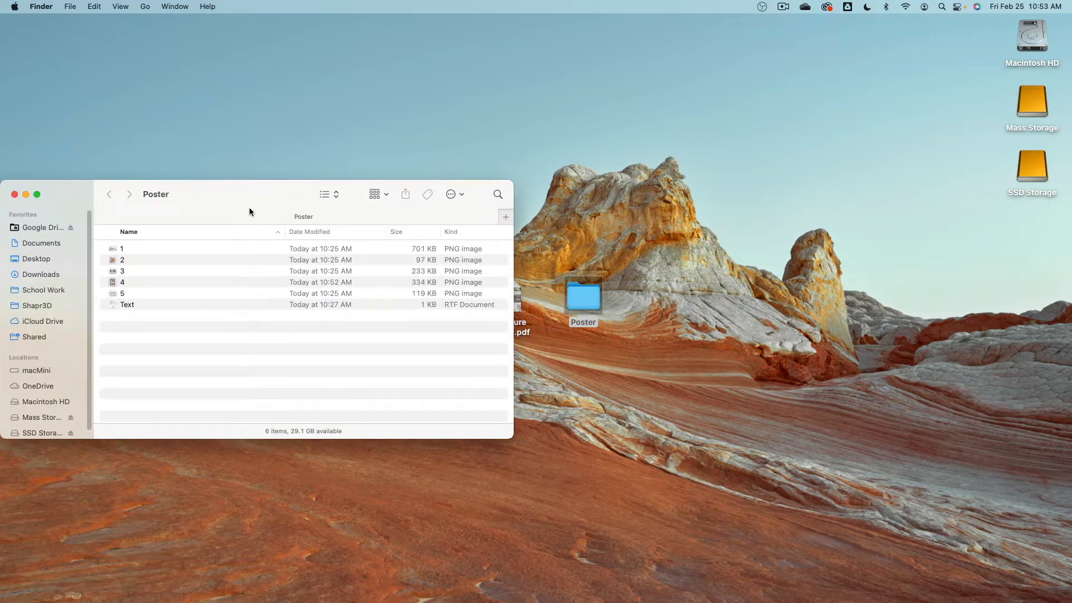
{"action": "left_click_drag", "start_coordinate": [250, 210], "coordinate": [553, 92]}
{"action": "left_click", "coordinate": [522, 159]}
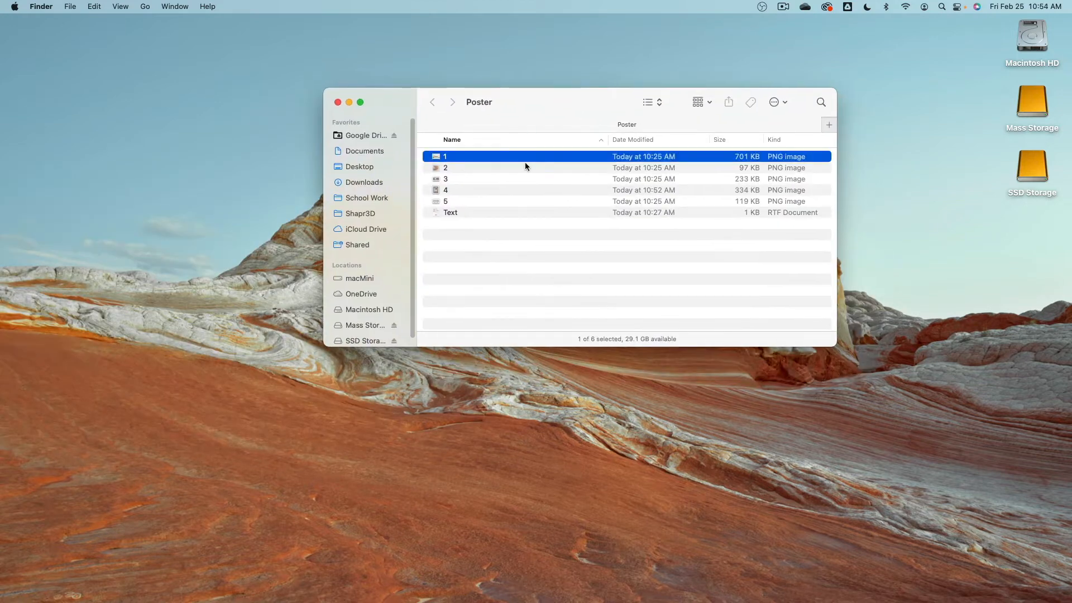
{"action": "key", "text": "space"}
{"action": "key", "text": "Down"}
{"action": "key", "text": "Down"}
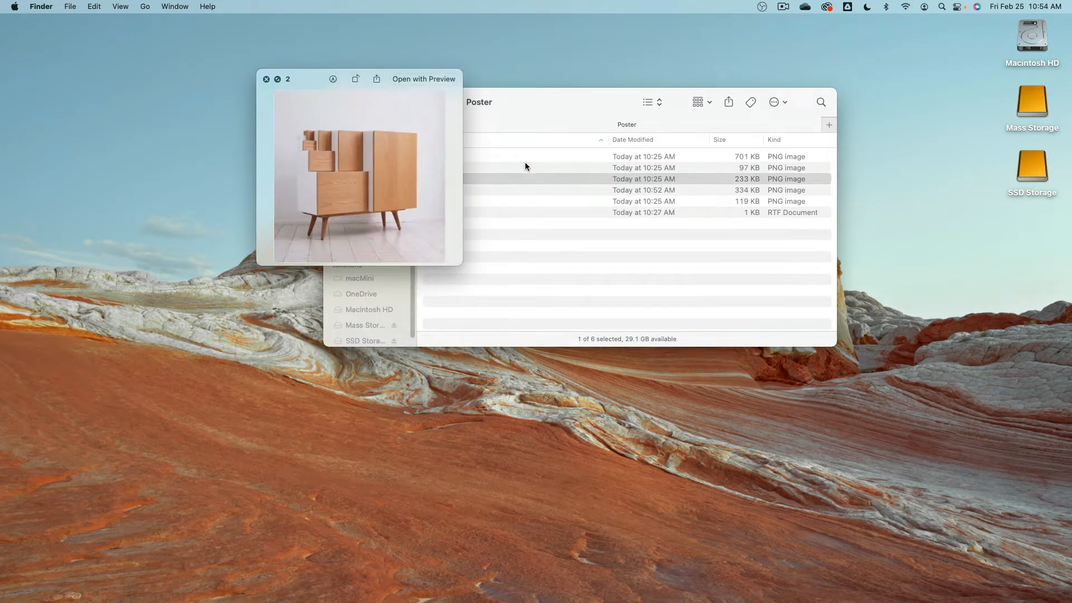
{"action": "key", "text": "Down"}
{"action": "key", "text": "Down"}
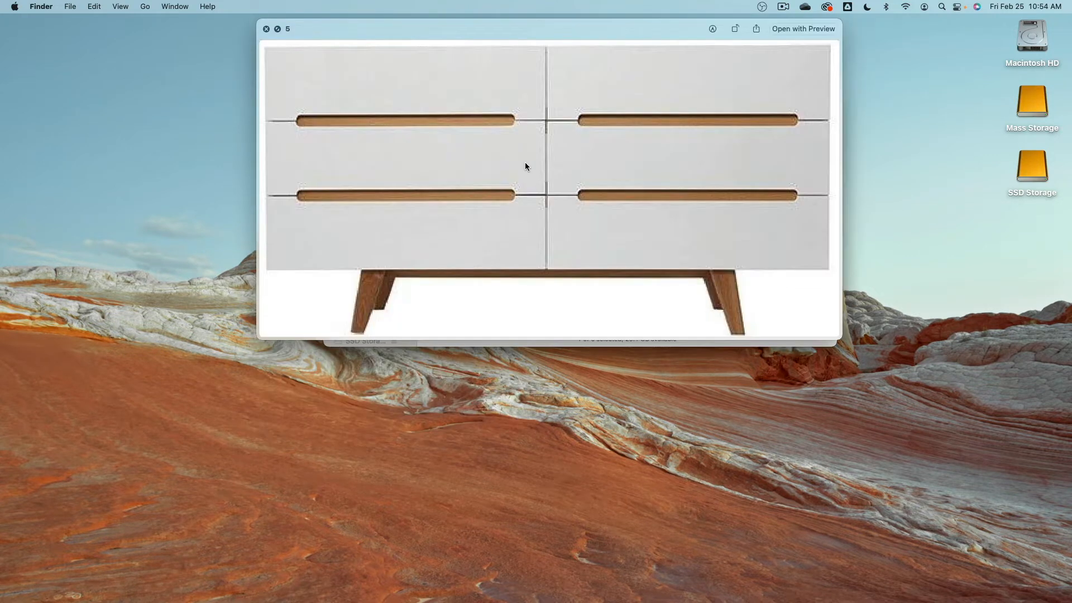
{"action": "key", "text": "Down"}
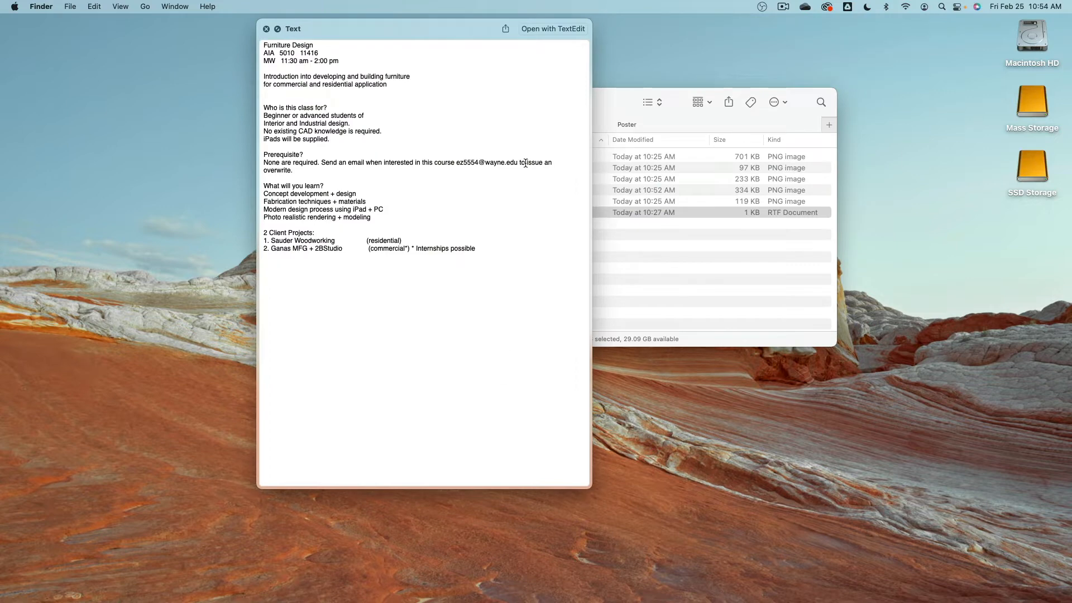
{"action": "key", "text": "space"}
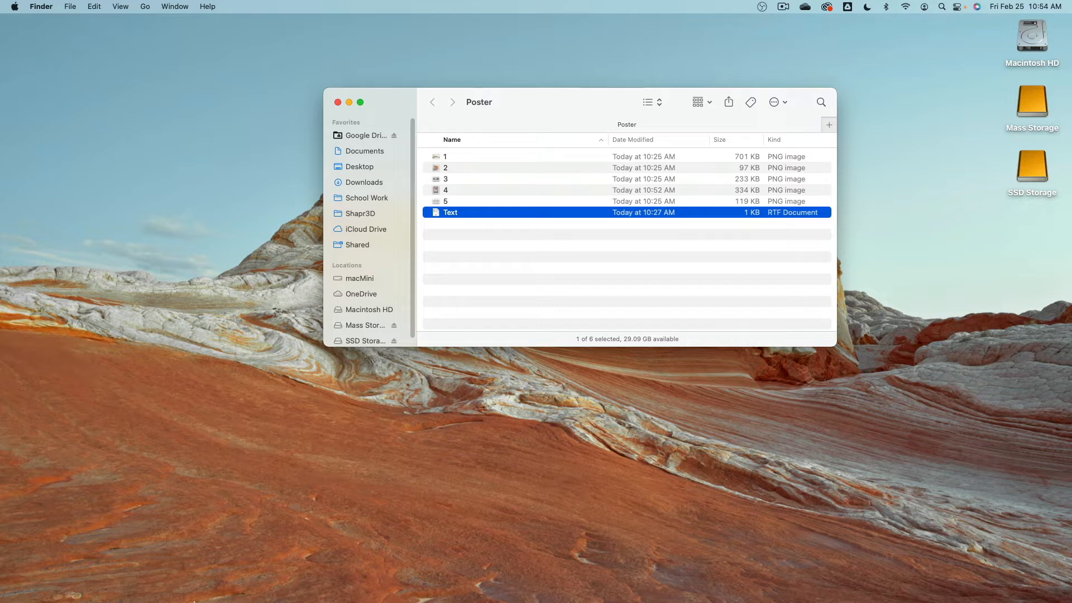
- Switch to Chrome and browse the free font samples on the Font Squirrel home page
{"action": "mouse_move", "coordinate": [200, 595]}
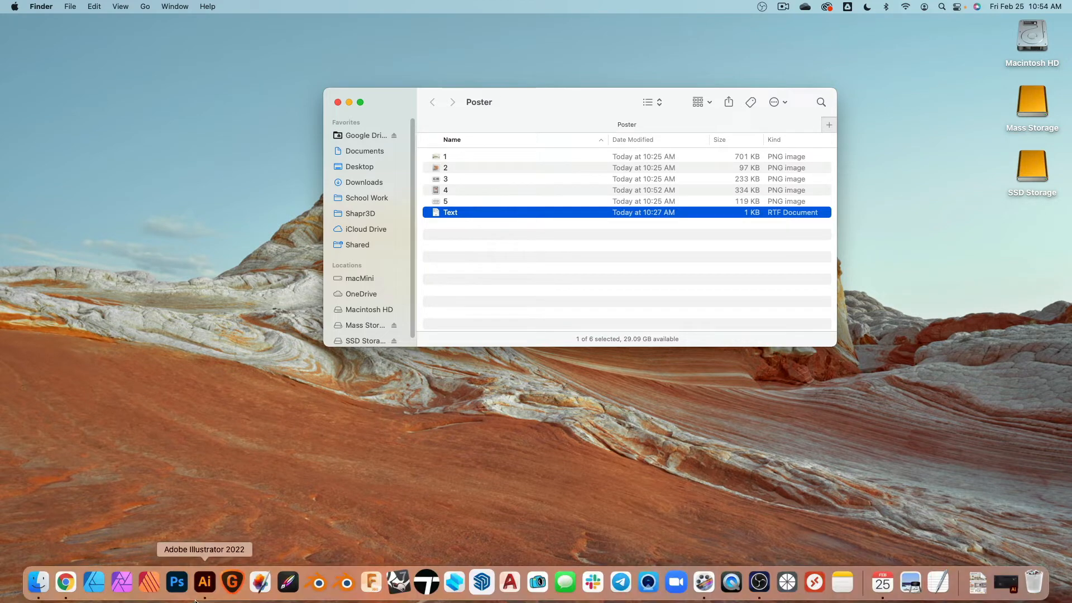
{"action": "left_click", "coordinate": [66, 584]}
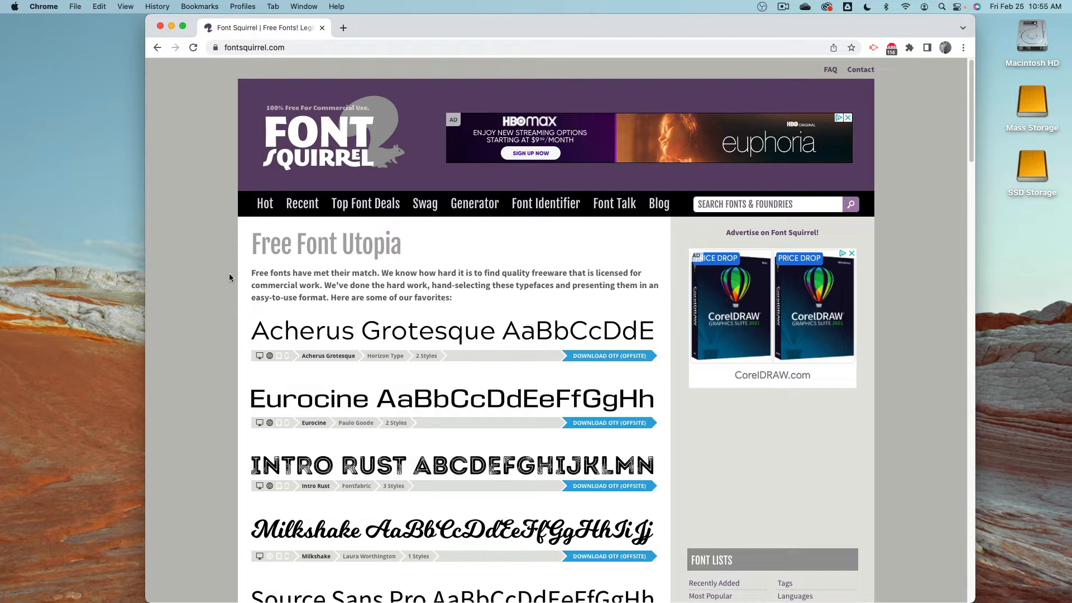
{"action": "scroll", "coordinate": [234, 273], "scroll_direction": "down", "scroll_amount": 5}
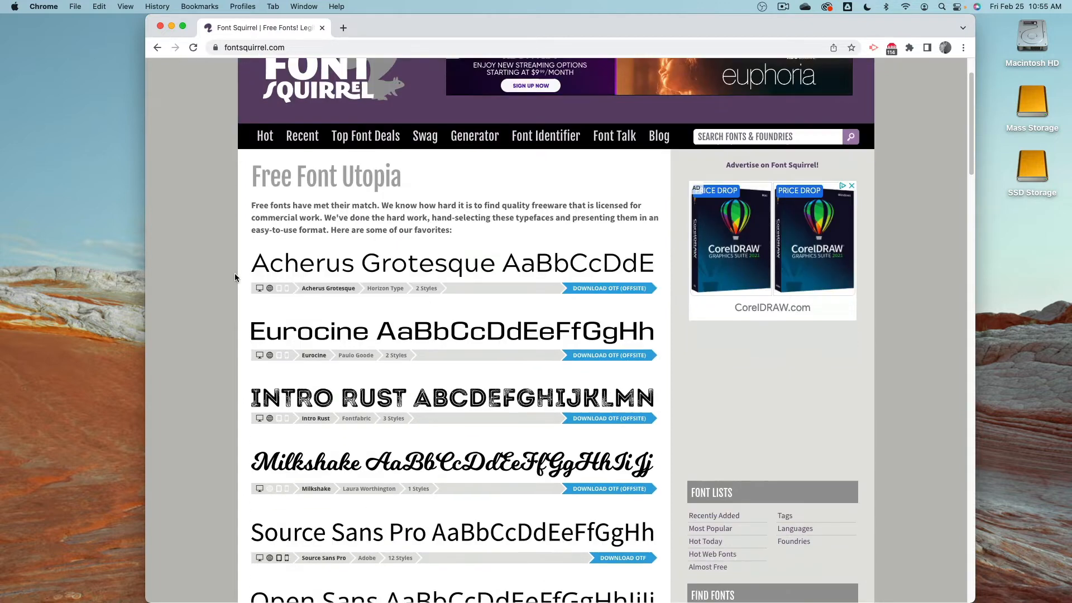
{"action": "scroll", "coordinate": [226, 254], "scroll_direction": "down", "scroll_amount": 1}
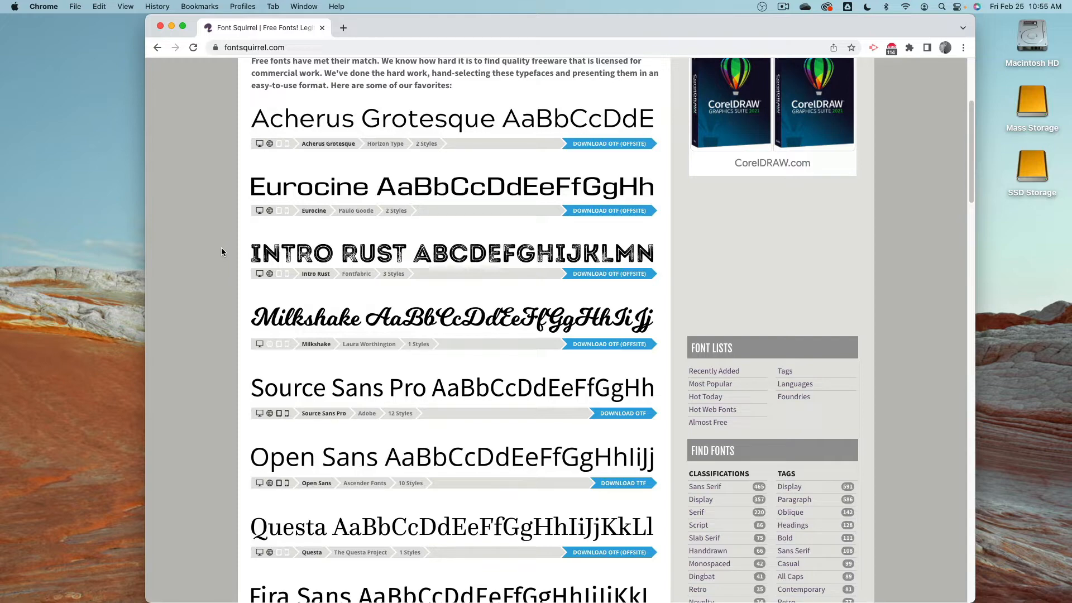
{"action": "scroll", "coordinate": [221, 248], "scroll_direction": "down", "scroll_amount": 2}
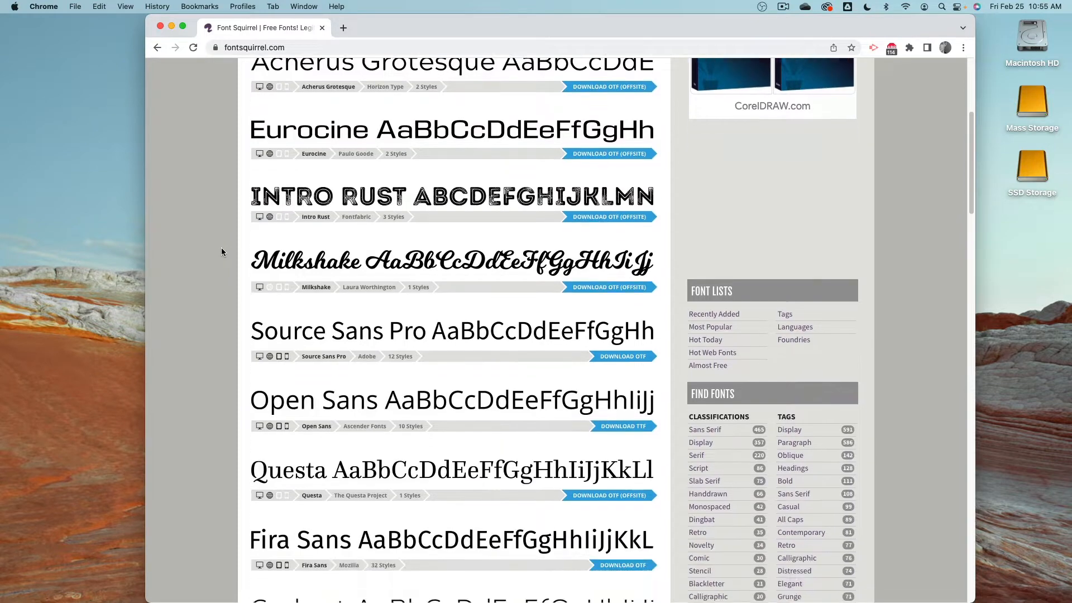
{"action": "scroll", "coordinate": [221, 248], "scroll_direction": "down", "scroll_amount": 10}
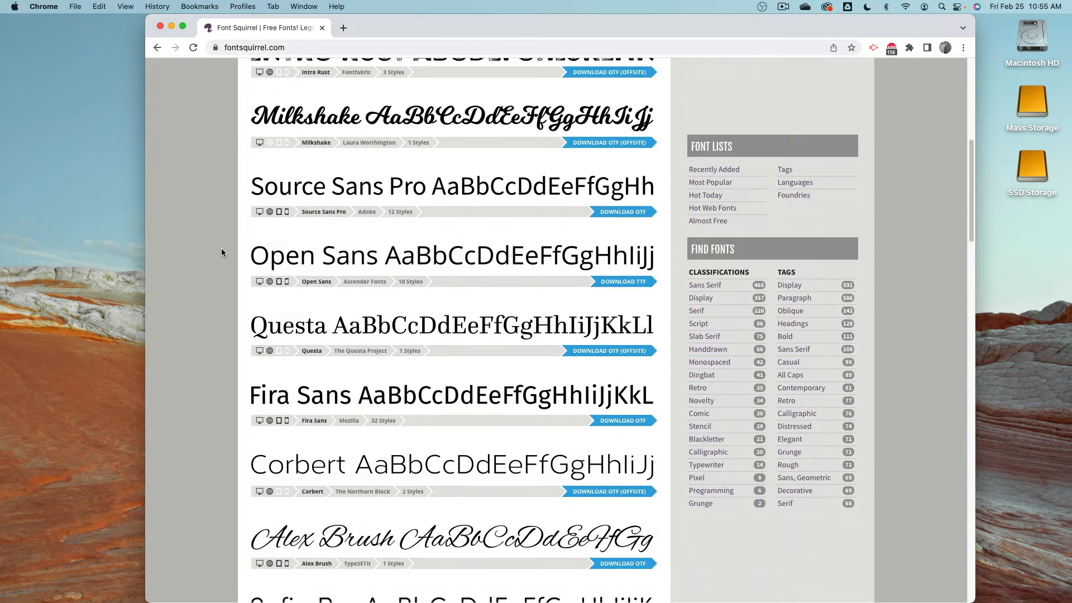
{"action": "scroll", "coordinate": [221, 253], "scroll_direction": "down", "scroll_amount": 5}
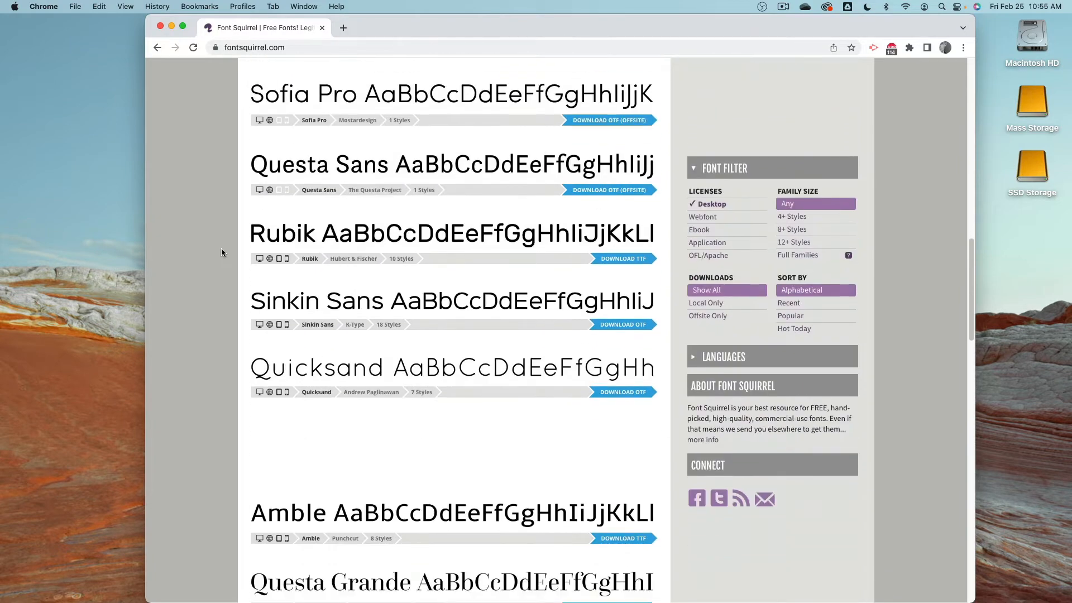
{"action": "scroll", "coordinate": [221, 252], "scroll_direction": "down", "scroll_amount": 8}
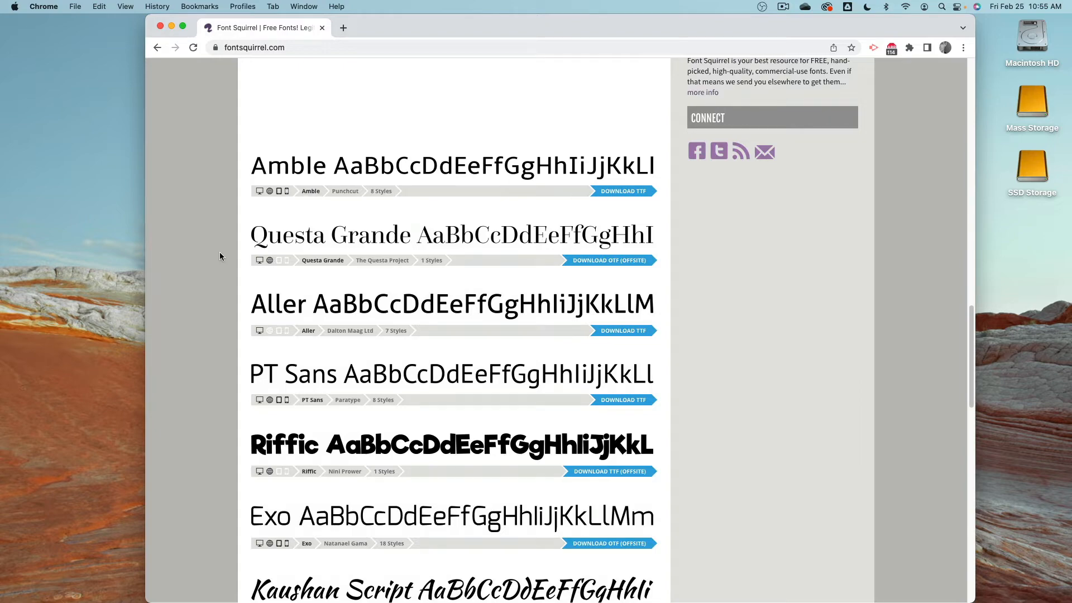
{"action": "scroll", "coordinate": [219, 256], "scroll_direction": "up", "scroll_amount": 20}
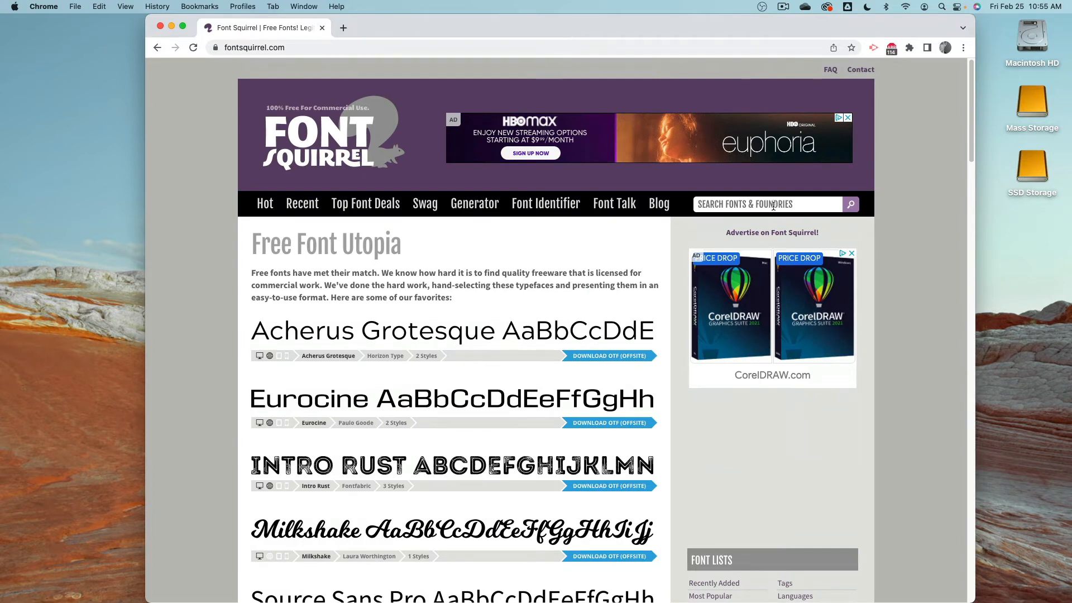
- Search Font Squirrel for "ROBOTO" and look through the styles of the Roboto family
{"action": "left_click", "coordinate": [773, 206]}
{"action": "type", "text": "R"}
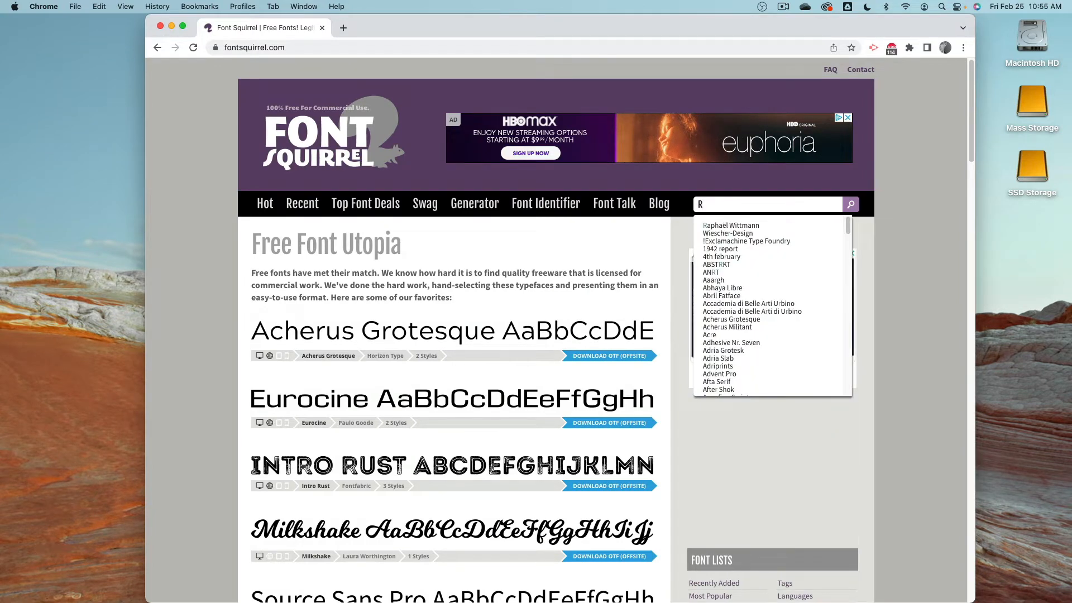
{"action": "type", "text": "OTO"}
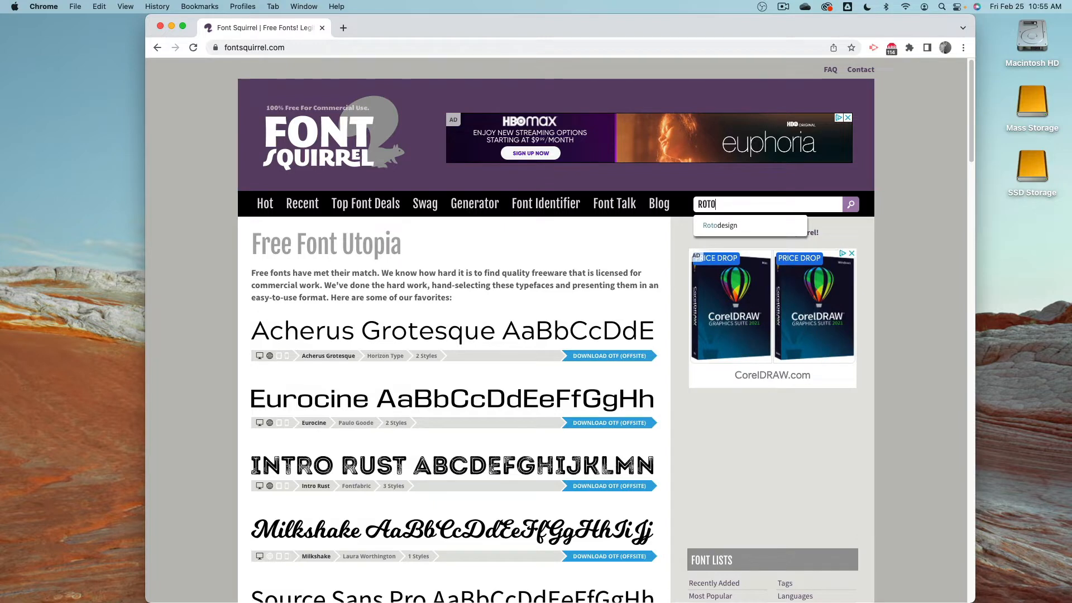
{"action": "key", "text": "BackSpace"}
{"action": "key", "text": "BackSpace"}
{"action": "type", "text": "BOTO"}
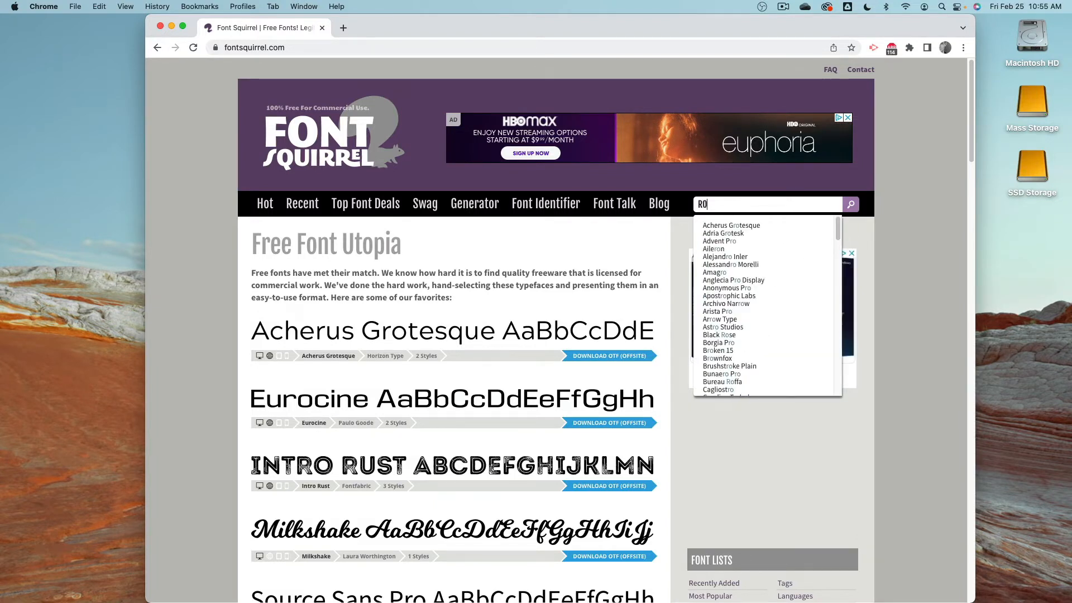
{"action": "key", "text": "Return"}
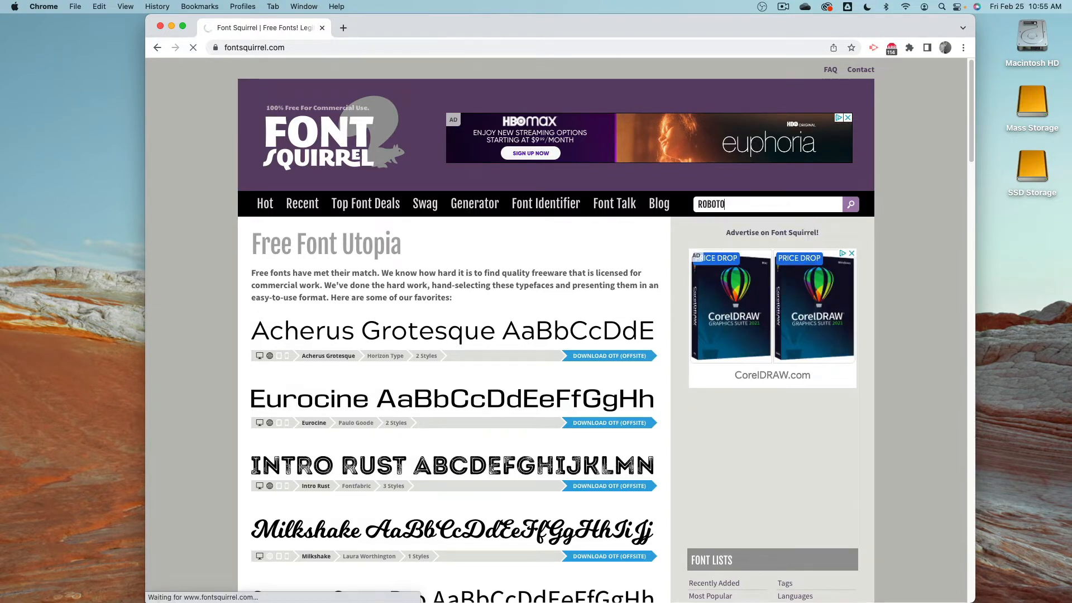
{"action": "scroll", "coordinate": [202, 243], "scroll_direction": "down", "scroll_amount": 6}
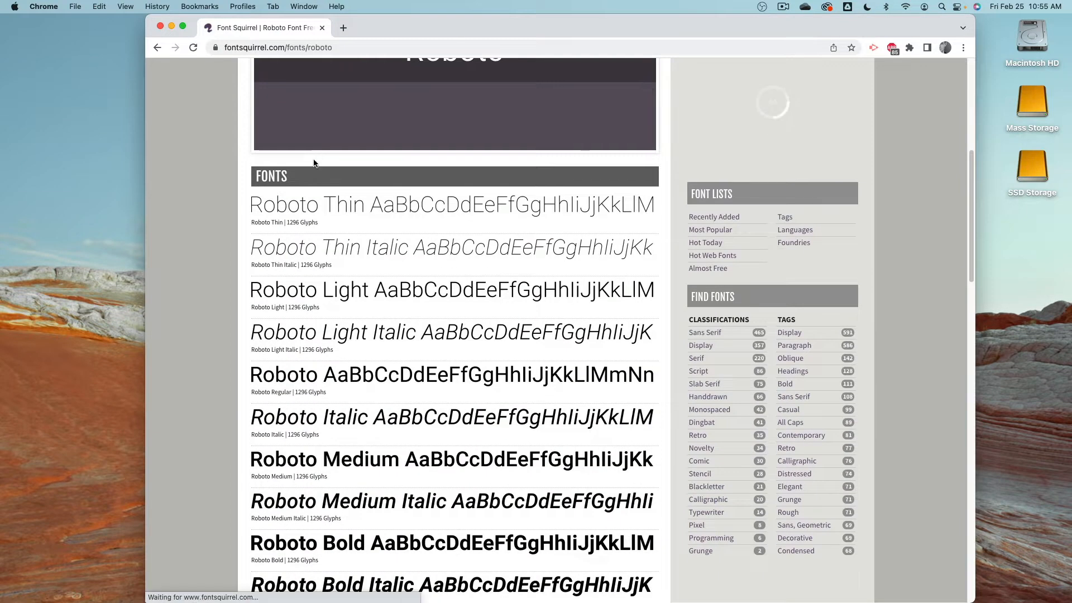
{"action": "scroll", "coordinate": [314, 162], "scroll_direction": "down", "scroll_amount": 3}
{"action": "scroll", "coordinate": [286, 333], "scroll_direction": "down", "scroll_amount": 5}
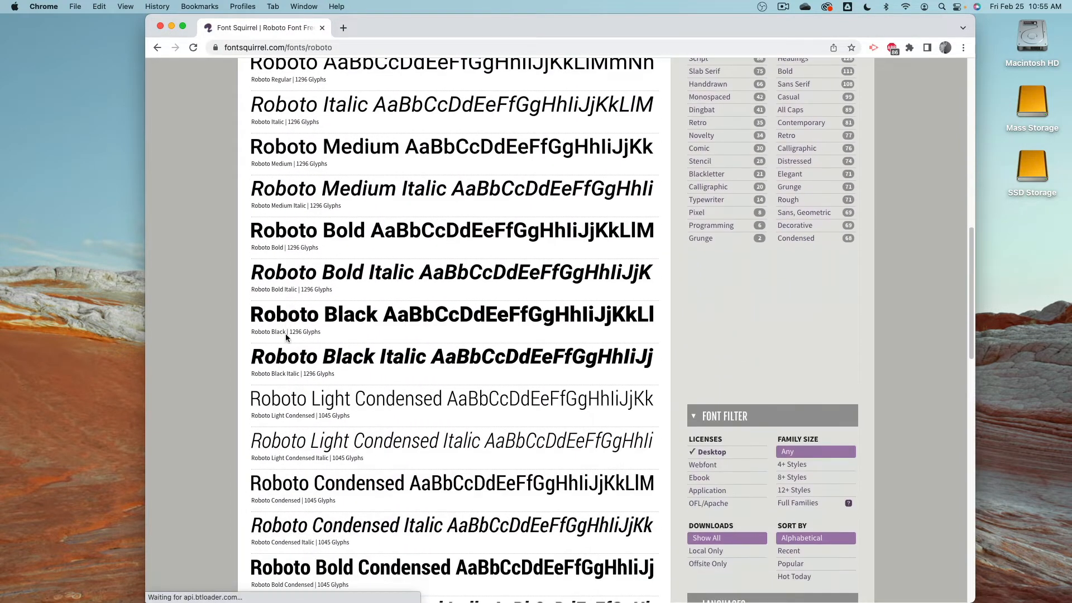
- Look over the remaining Roboto styles and download the Roboto family as TTF
{"action": "scroll", "coordinate": [286, 333], "scroll_direction": "down", "scroll_amount": 5}
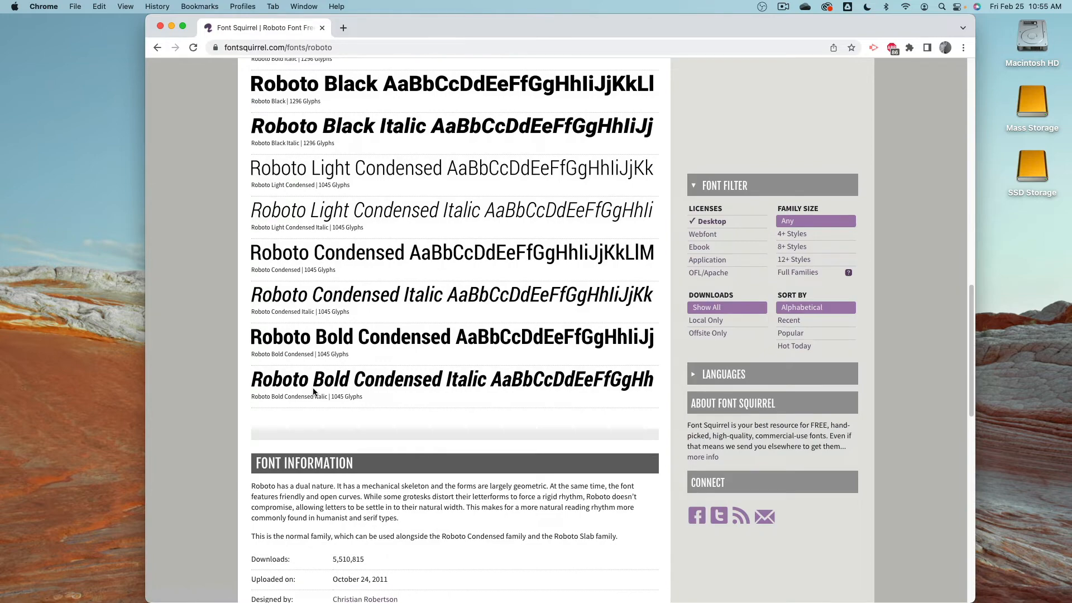
{"action": "scroll", "coordinate": [314, 392], "scroll_direction": "up", "scroll_amount": 8}
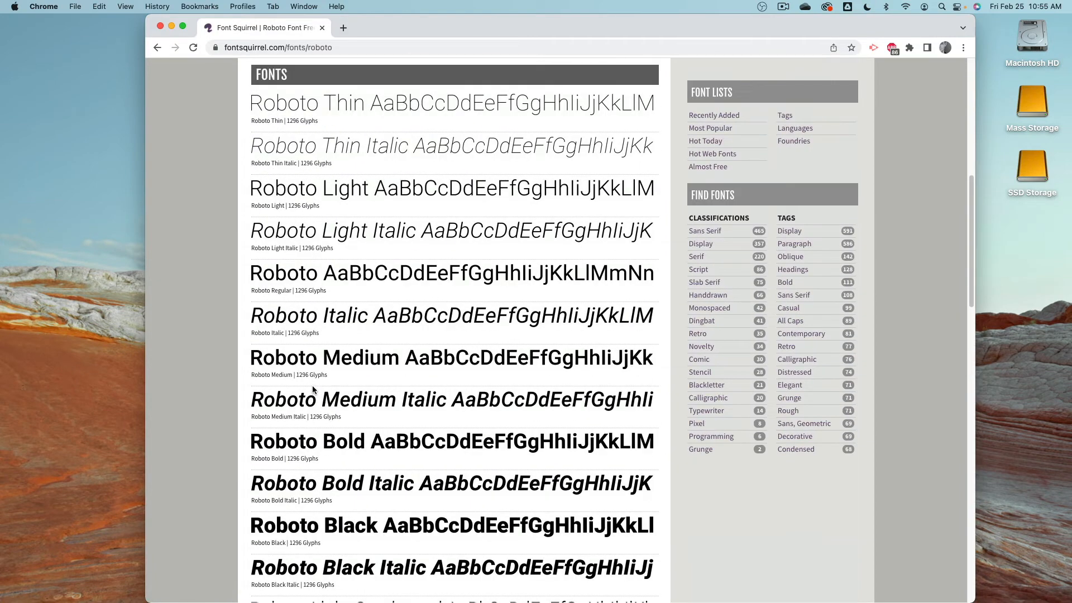
{"action": "scroll", "coordinate": [312, 385], "scroll_direction": "up", "scroll_amount": 7}
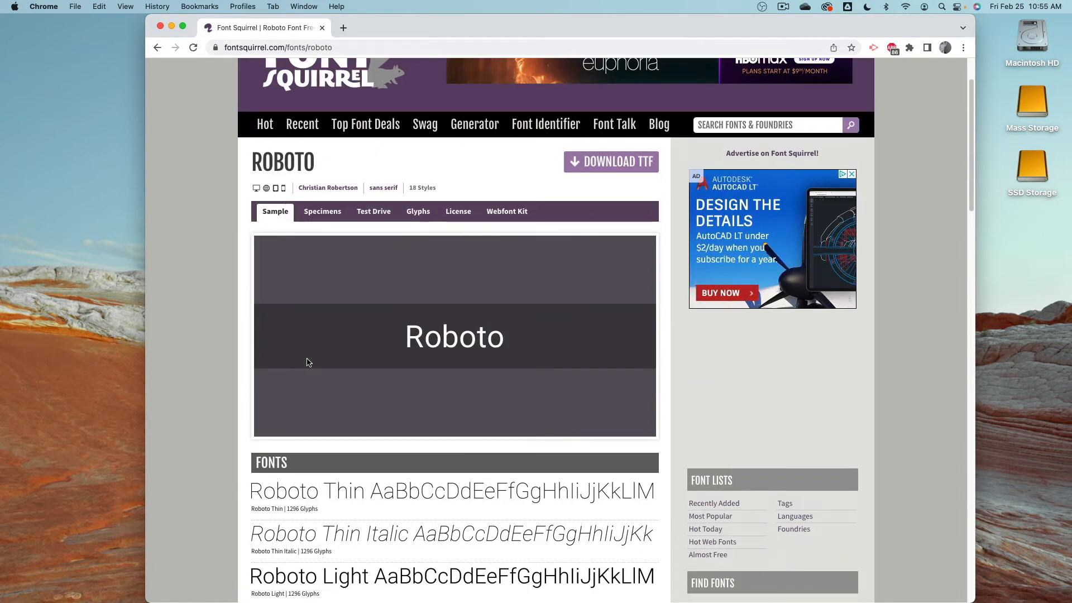
{"action": "left_click", "coordinate": [597, 157]}
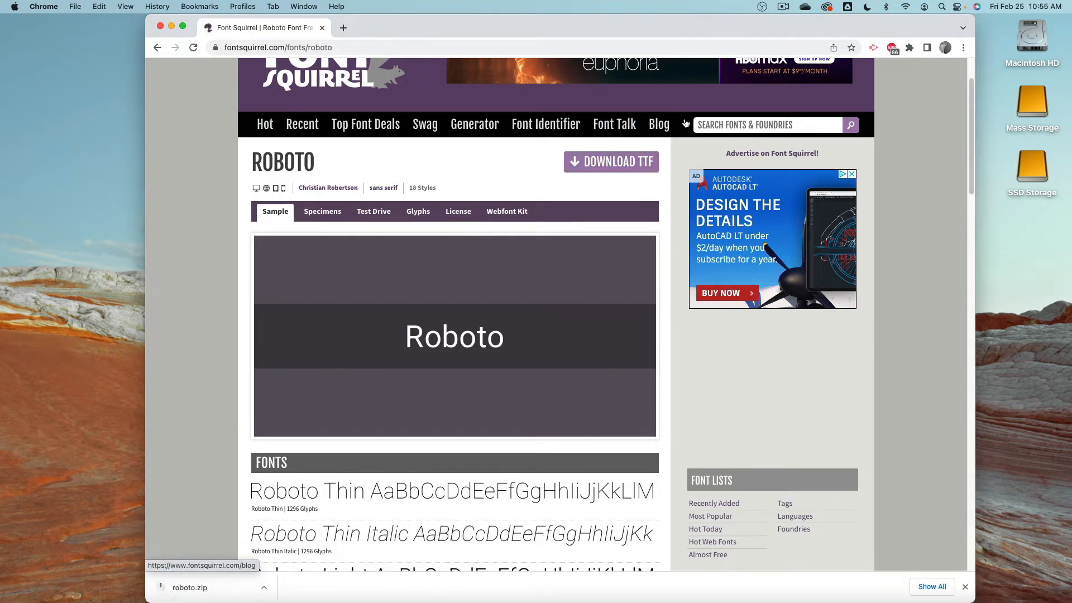
- Search Font Squirrel for "roboto slab" and download the Roboto Slab family as TTF
{"action": "left_click", "coordinate": [764, 125]}
{"action": "type", "text": "roboto slab"}
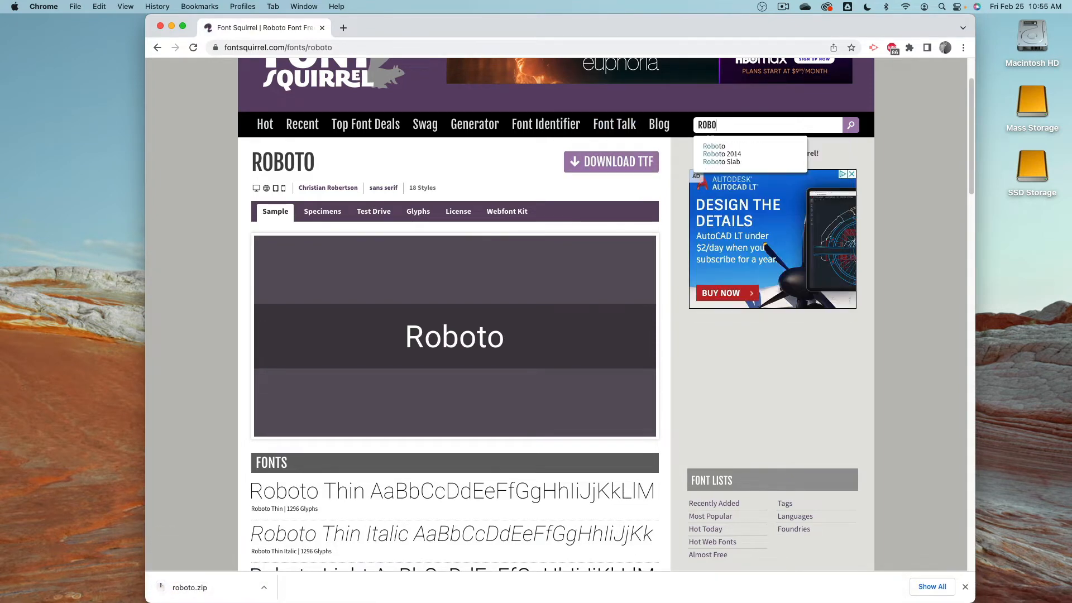
{"action": "key", "text": "Return"}
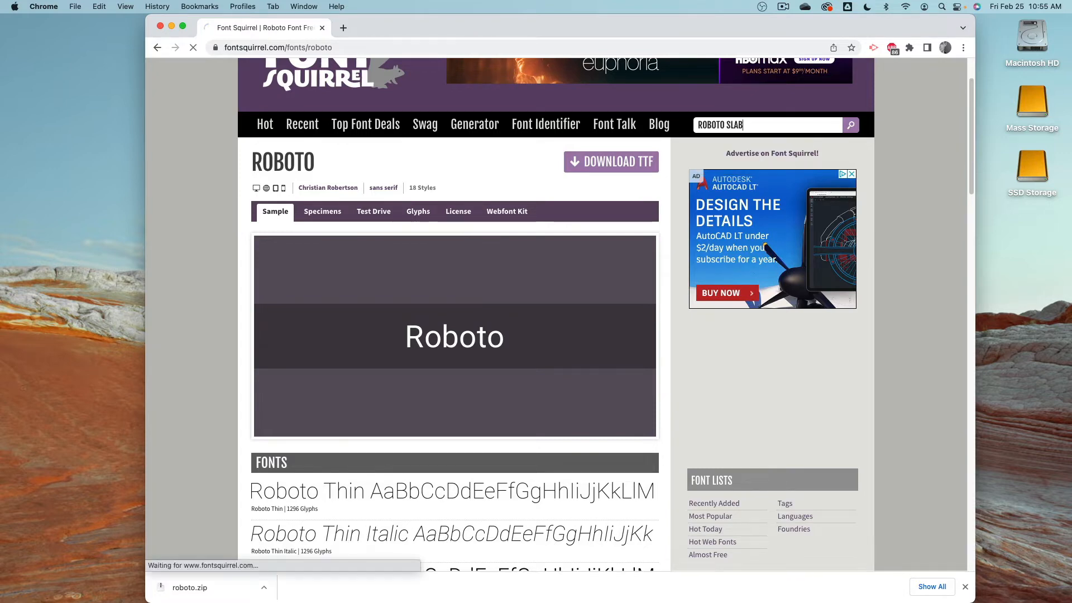
{"action": "scroll", "coordinate": [353, 272], "scroll_direction": "down", "scroll_amount": 3}
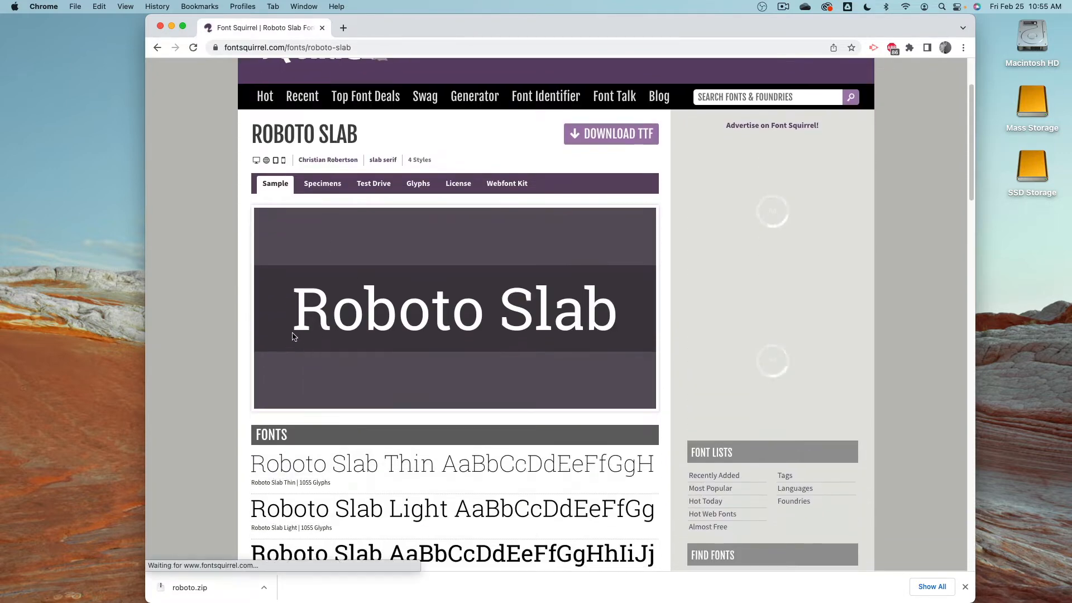
{"action": "scroll", "coordinate": [656, 186], "scroll_direction": "up", "scroll_amount": 1}
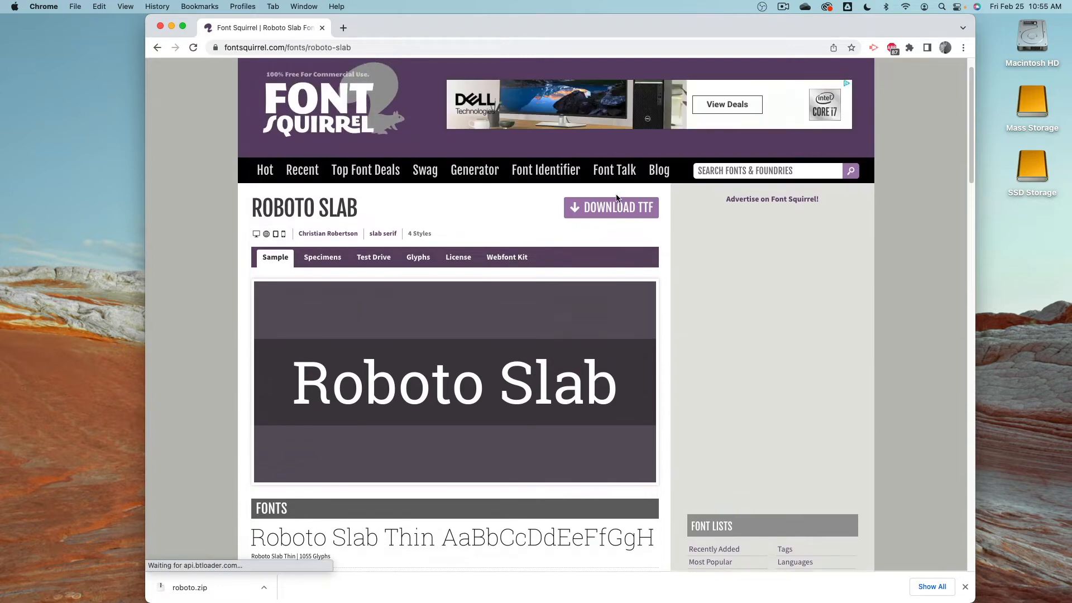
{"action": "left_click", "coordinate": [625, 209]}
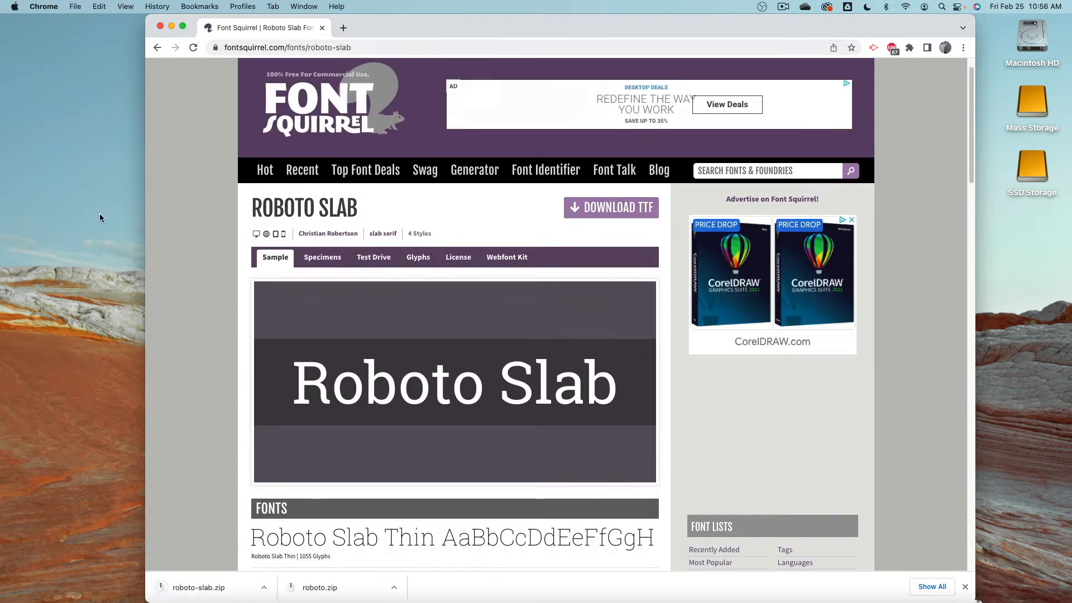
- Move roboto-slab.zip and roboto.zip from Downloads onto the desktop
{"action": "mouse_move", "coordinate": [999, 586]}
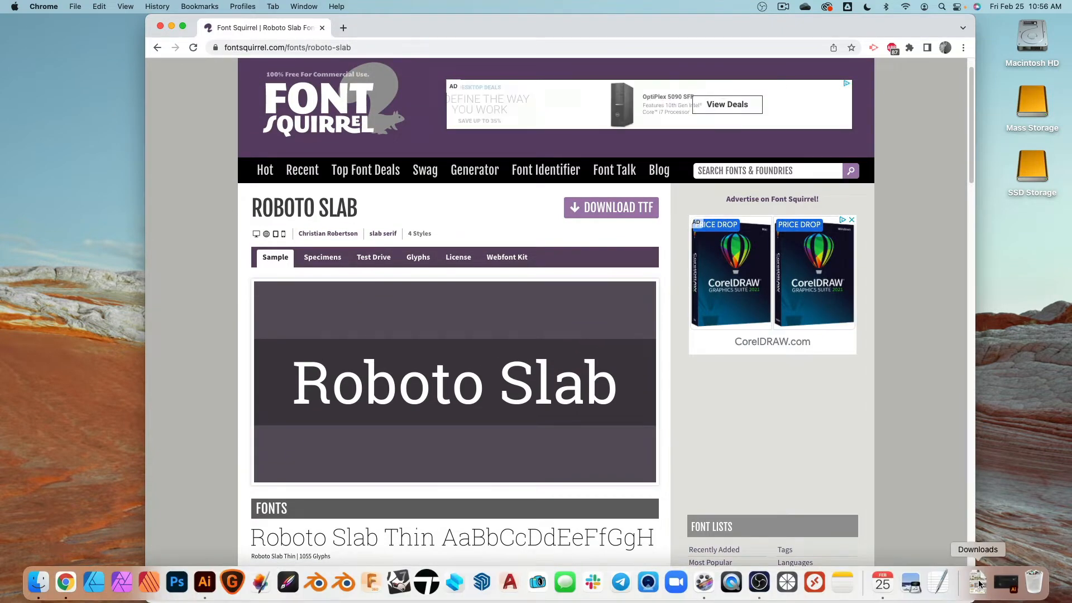
{"action": "left_click", "coordinate": [982, 585]}
{"action": "left_click_drag", "start_coordinate": [982, 531], "coordinate": [1031, 355]}
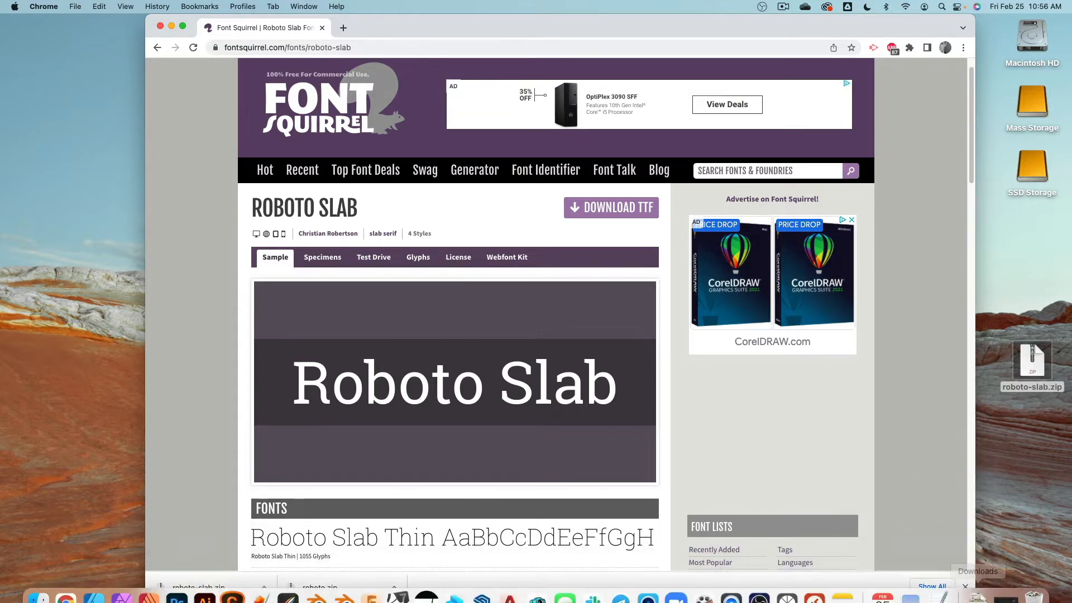
{"action": "left_click", "coordinate": [978, 584]}
{"action": "left_click_drag", "start_coordinate": [984, 496], "coordinate": [1032, 448]}
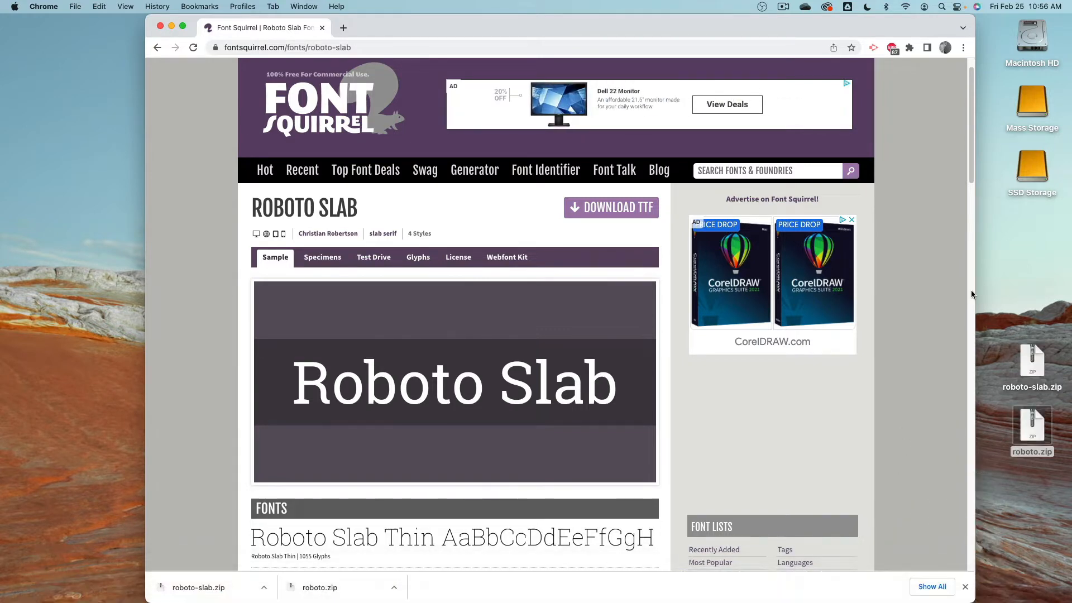
- Hide Chrome and extract roboto-slab.zip and roboto.zip on the desktop
{"action": "left_click", "coordinate": [1017, 279], "text": "alt"}
{"action": "double_click", "coordinate": [1031, 366]}
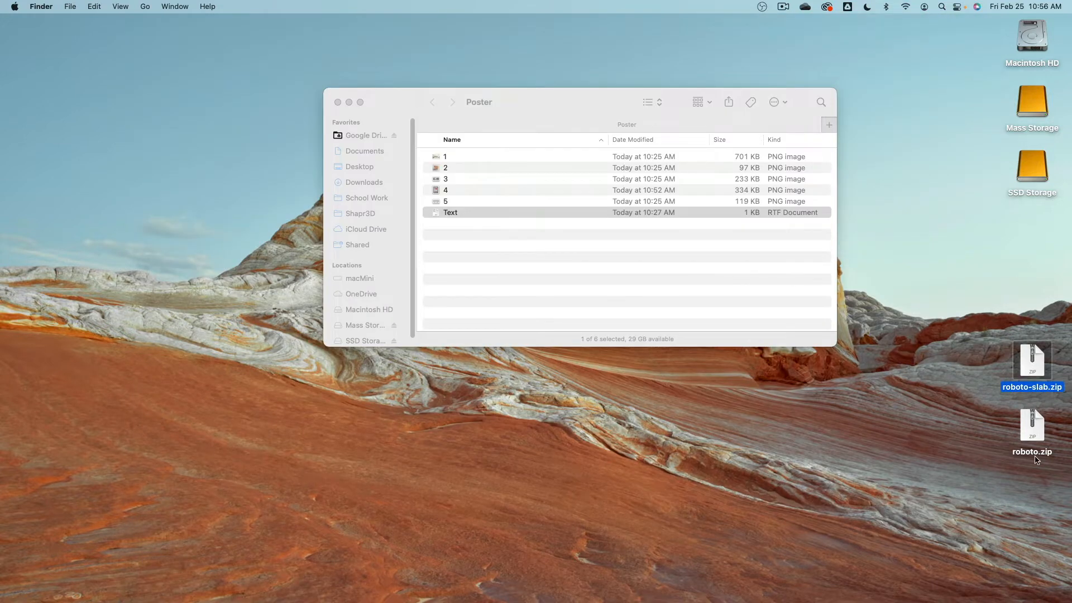
{"action": "double_click", "coordinate": [1033, 427]}
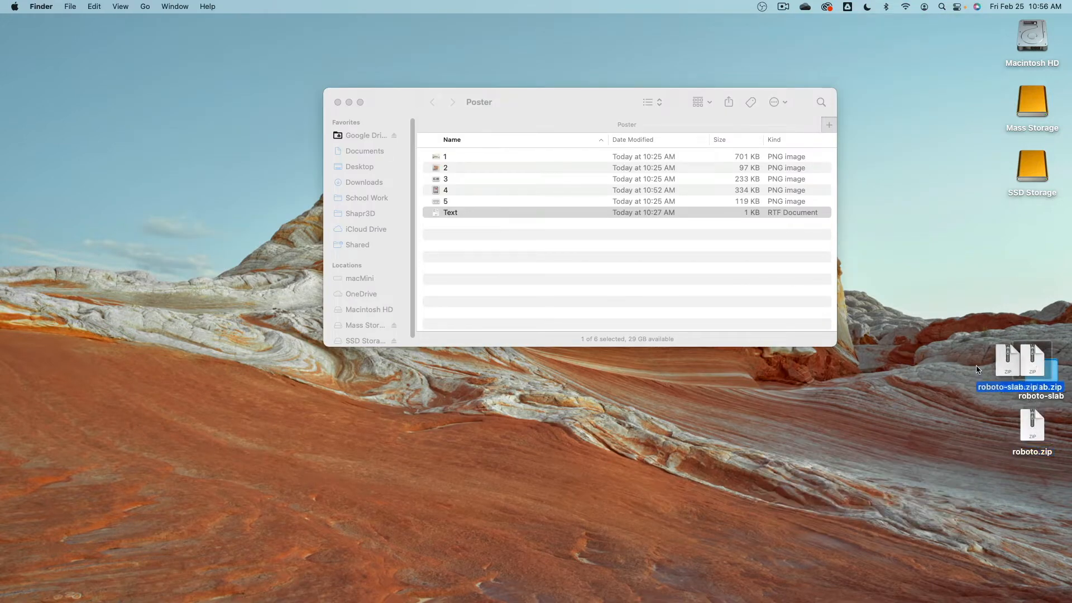
- Move the extracted roboto and roboto-slab folders into the Poster folder and delete the two zip files from the desktop
{"action": "left_click_drag", "start_coordinate": [909, 273], "coordinate": [1063, 399]}
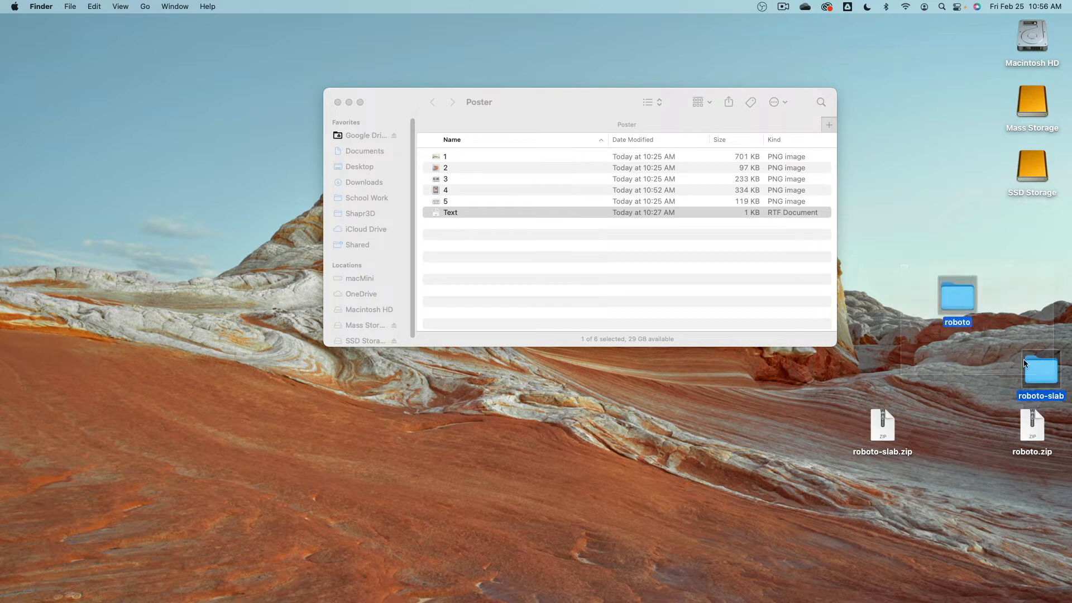
{"action": "left_click_drag", "start_coordinate": [957, 296], "coordinate": [605, 290]}
{"action": "left_click_drag", "start_coordinate": [802, 392], "coordinate": [1070, 474]}
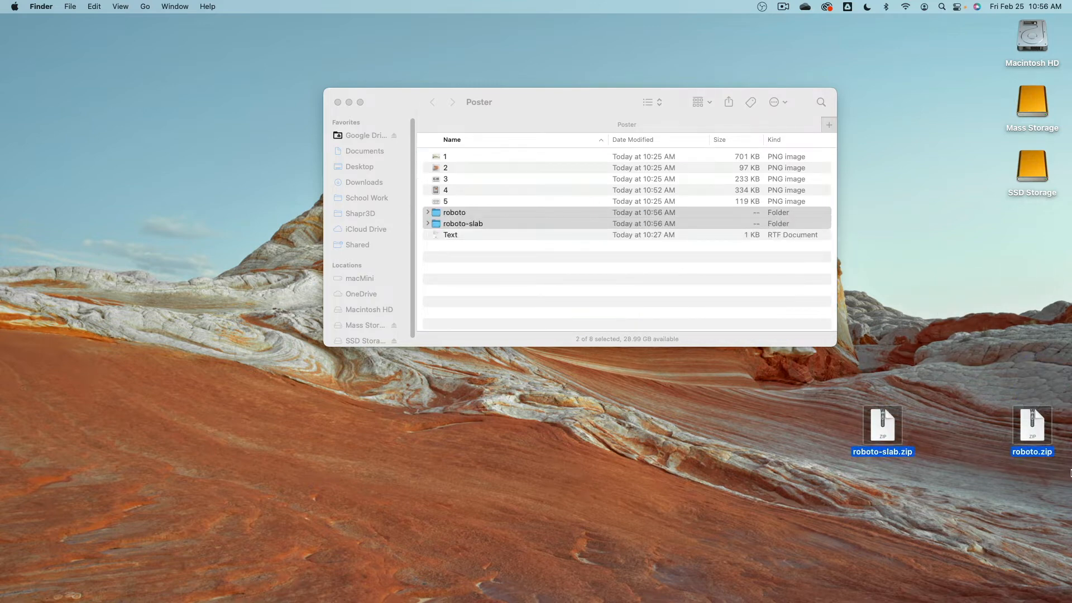
{"action": "key", "text": "super+BackSpace"}
- Expand the roboto folder in Poster, preview its first font files including Roboto-Black.ttf, and collapse the folder again
{"action": "left_click", "coordinate": [564, 116]}
{"action": "left_click_drag", "start_coordinate": [564, 116], "coordinate": [451, 72]}
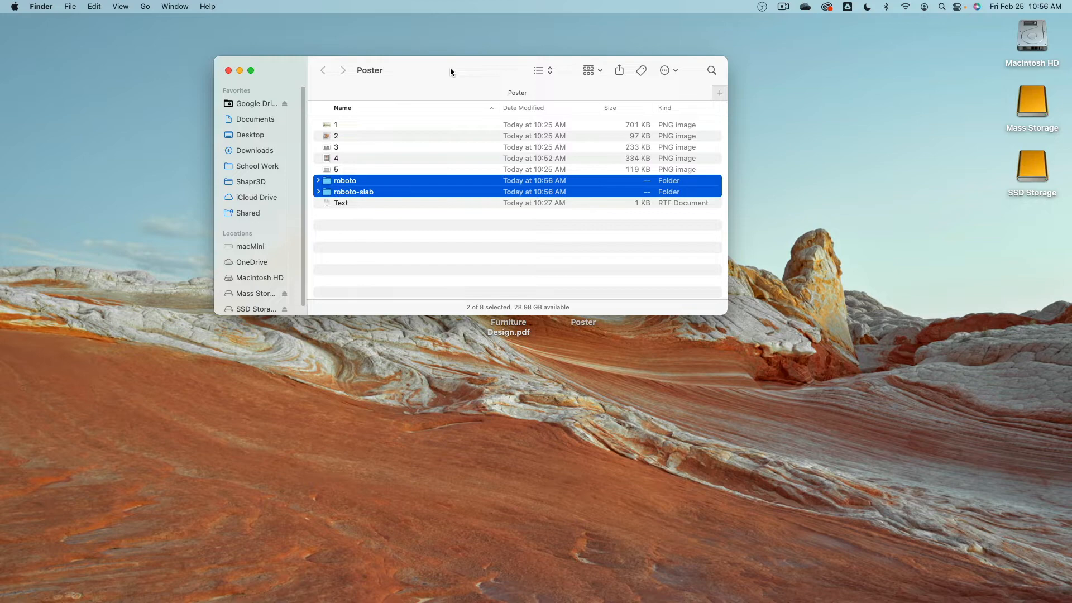
{"action": "key", "text": "Up"}
{"action": "key", "text": "Down"}
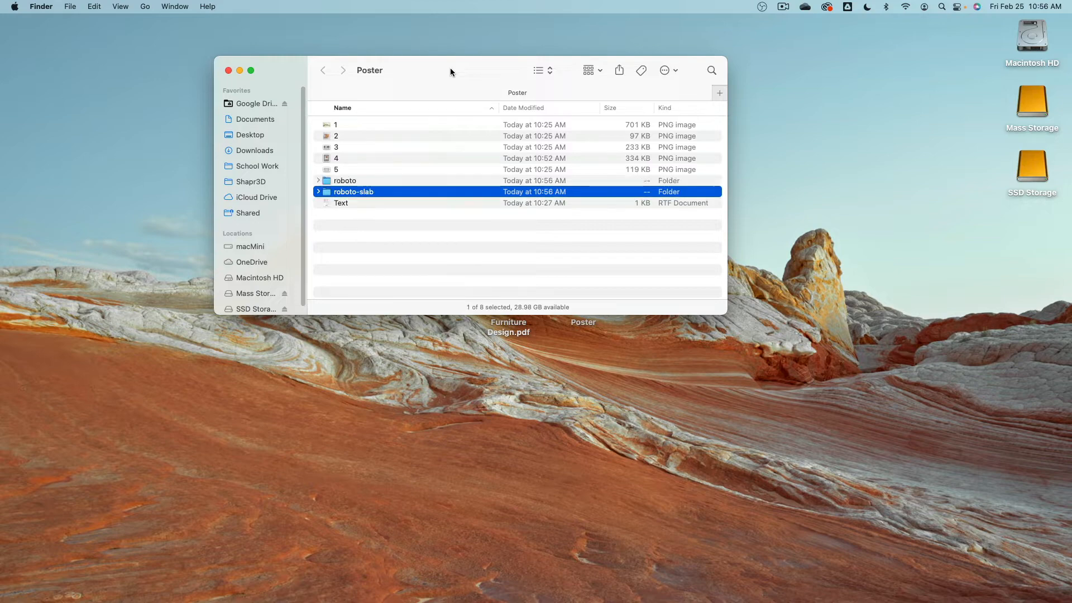
{"action": "key", "text": "Up"}
{"action": "key", "text": "Right"}
{"action": "key", "text": "Down"}
{"action": "key", "text": "space"}
{"action": "key", "text": "Down"}
{"action": "key", "text": "Down"}
{"action": "key", "text": "Down"}
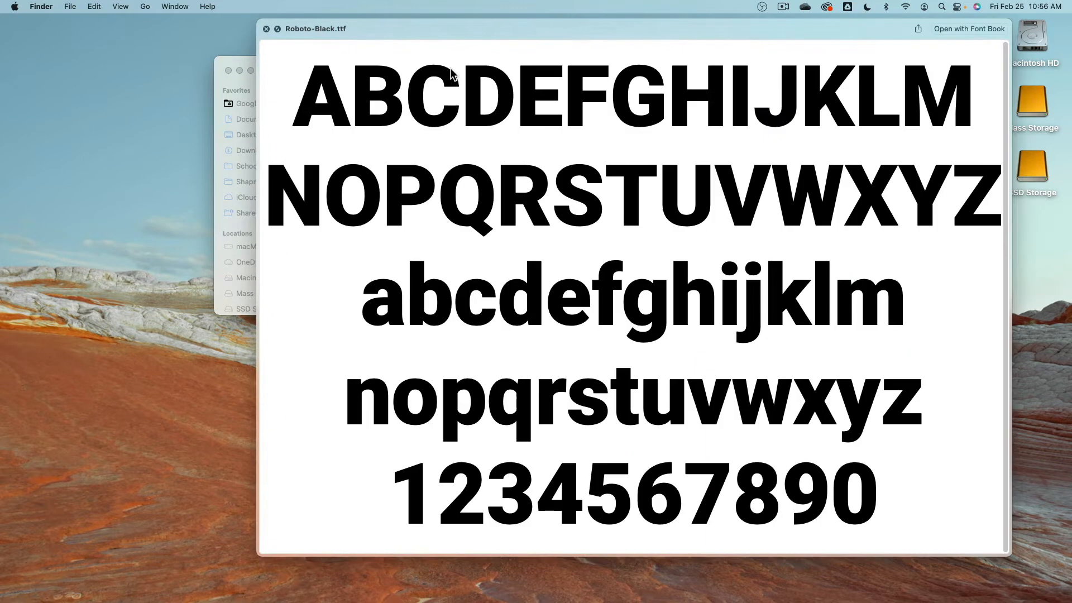
{"action": "key", "text": "space"}
{"action": "key", "text": "Up"}
{"action": "key", "text": "Up"}
{"action": "key", "text": "Up"}
{"action": "key", "text": "Up"}
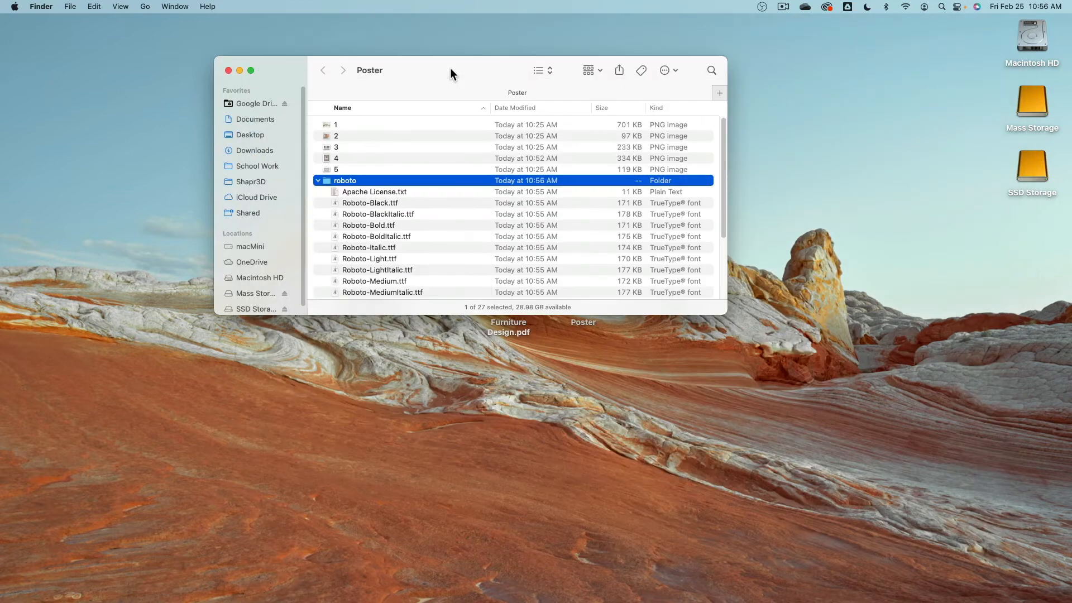
{"action": "key", "text": "Left"}
- Expand the roboto folder and open Roboto-Black.ttf to view its sample, dismissing the preview without installing the font
{"action": "mouse_move", "coordinate": [325, 601]}
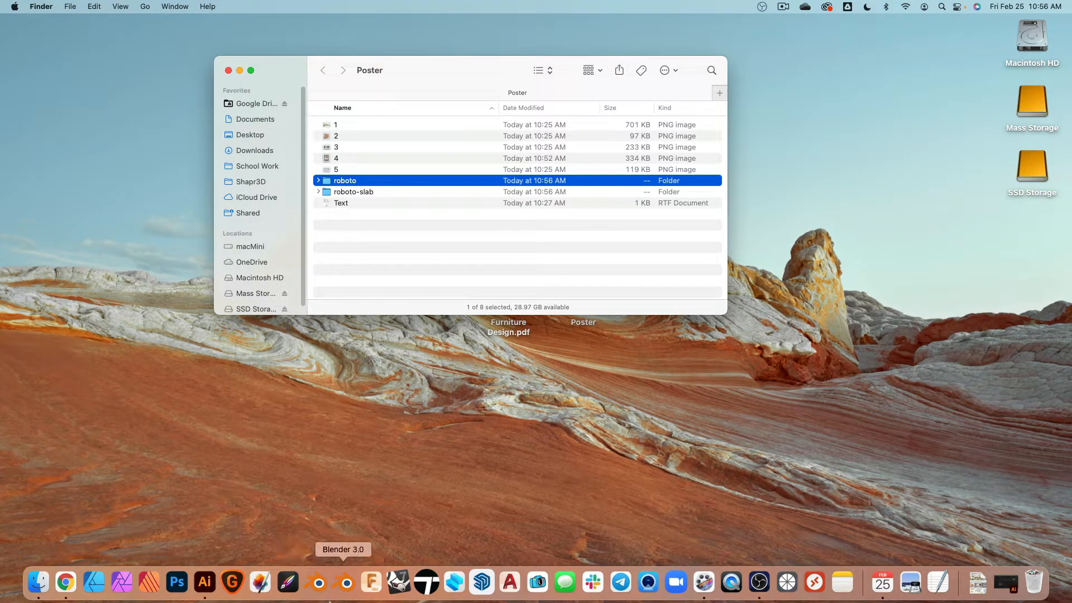
{"action": "left_click", "coordinate": [319, 181]}
{"action": "left_click", "coordinate": [352, 204]}
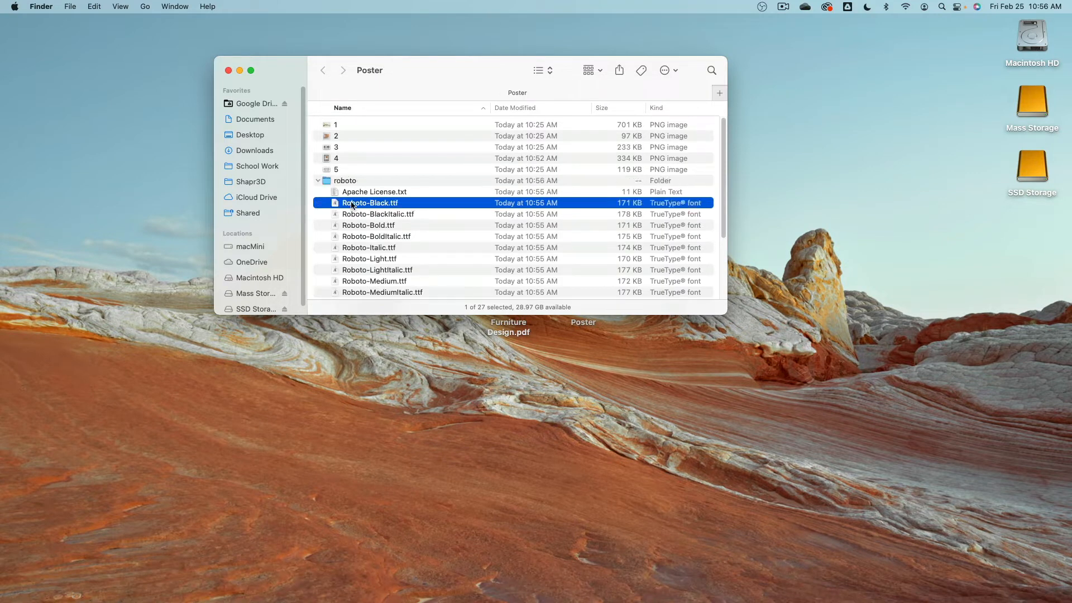
{"action": "double_click", "coordinate": [333, 205]}
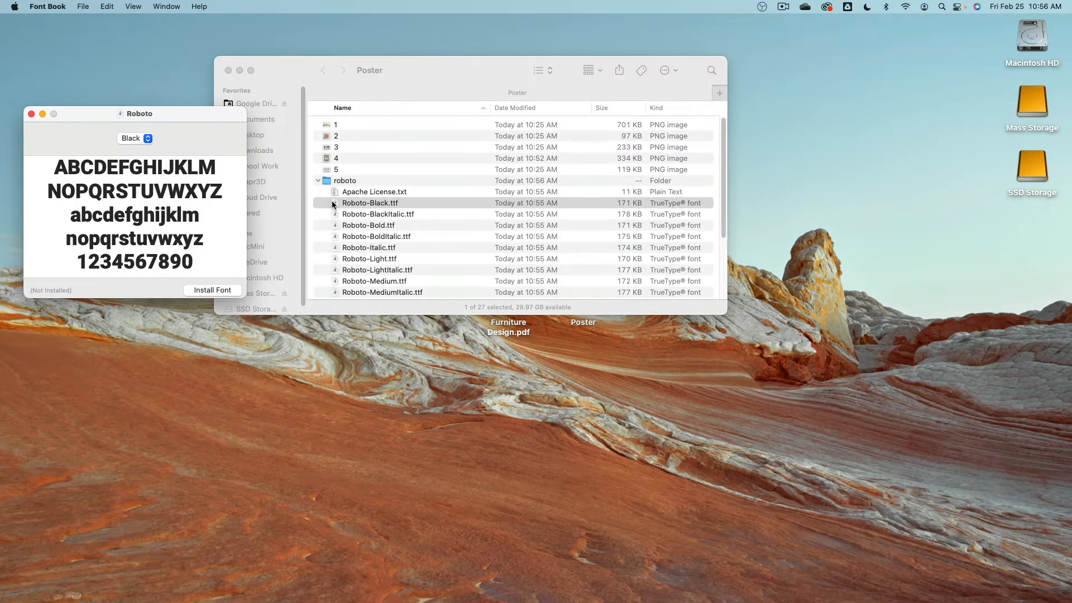
{"action": "left_click", "coordinate": [42, 114]}
{"action": "left_click", "coordinate": [108, 251]}
- Switch to Font Book and view the Akko Rounded Pro and Univers LT Std samples in the Claas collection
{"action": "mouse_move", "coordinate": [648, 589]}
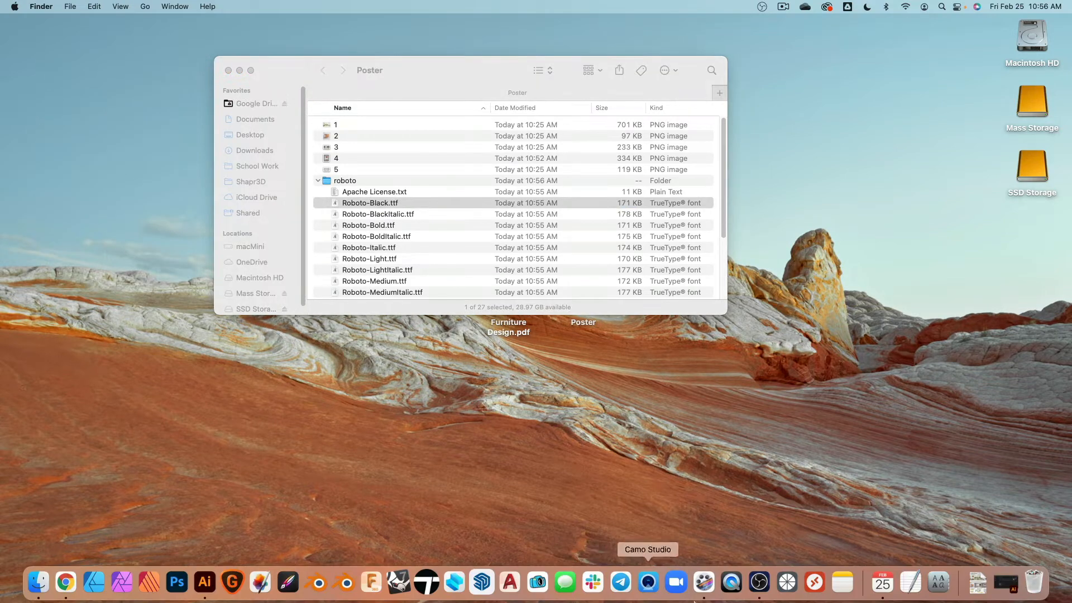
{"action": "left_click", "coordinate": [937, 584]}
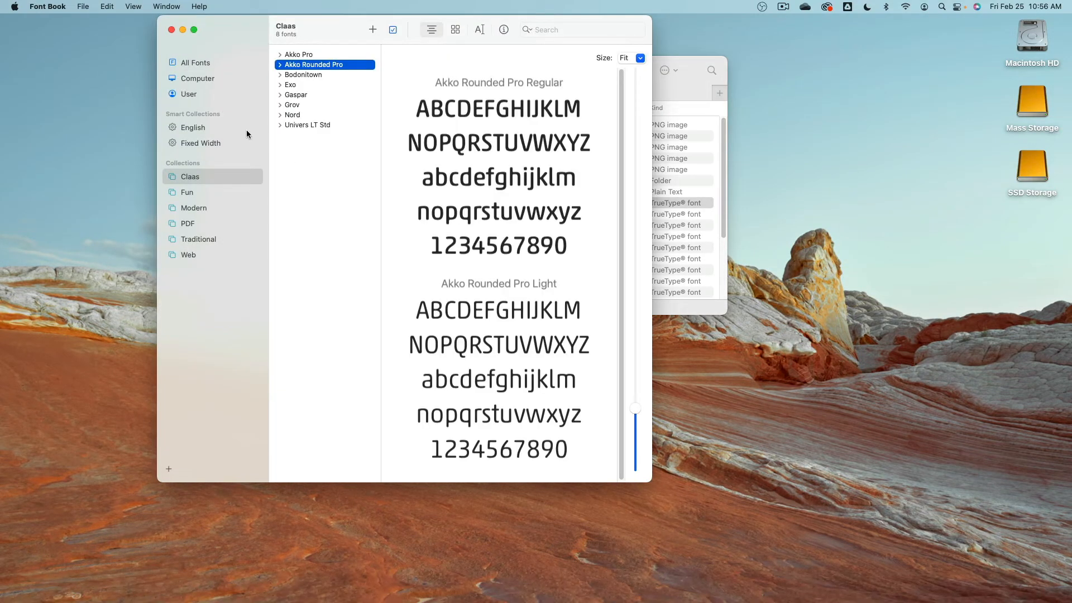
{"action": "left_click_drag", "start_coordinate": [349, 36], "coordinate": [296, 143]}
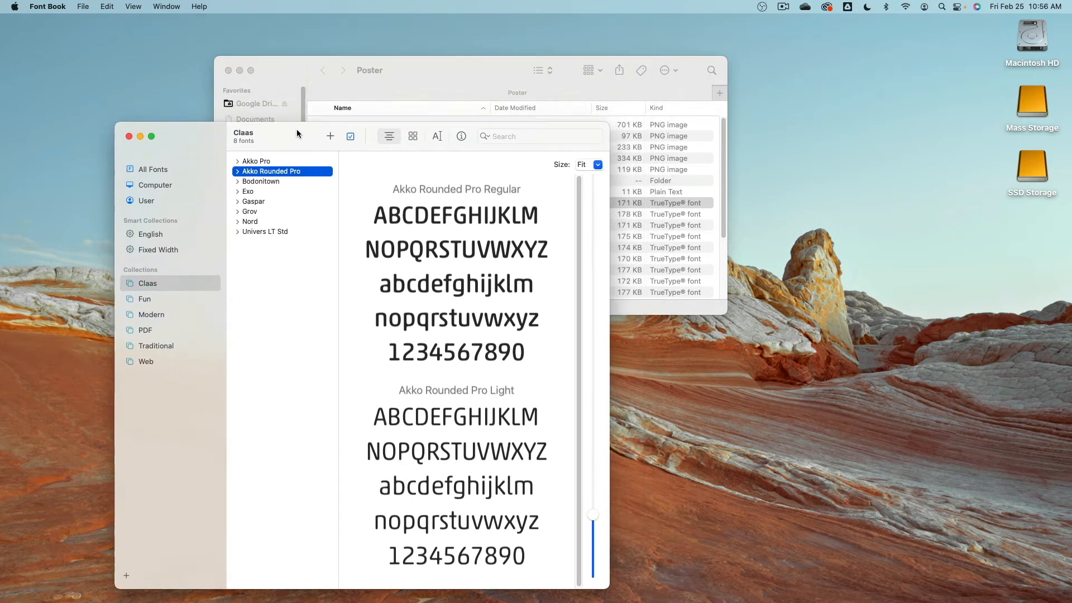
{"action": "left_click", "coordinate": [264, 162]}
{"action": "left_click", "coordinate": [273, 172]}
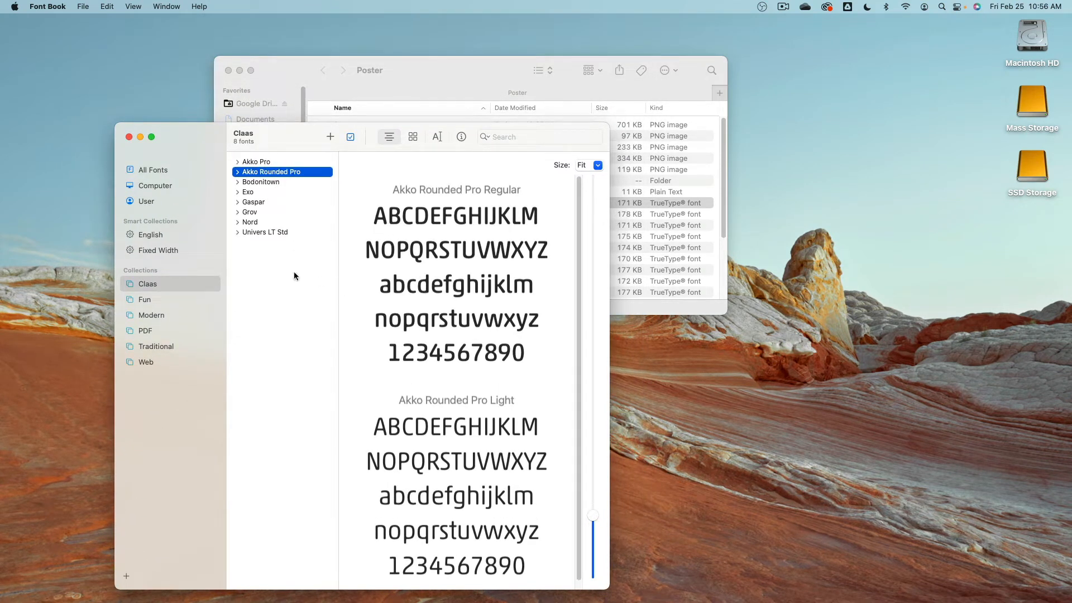
{"action": "left_click", "coordinate": [282, 232]}
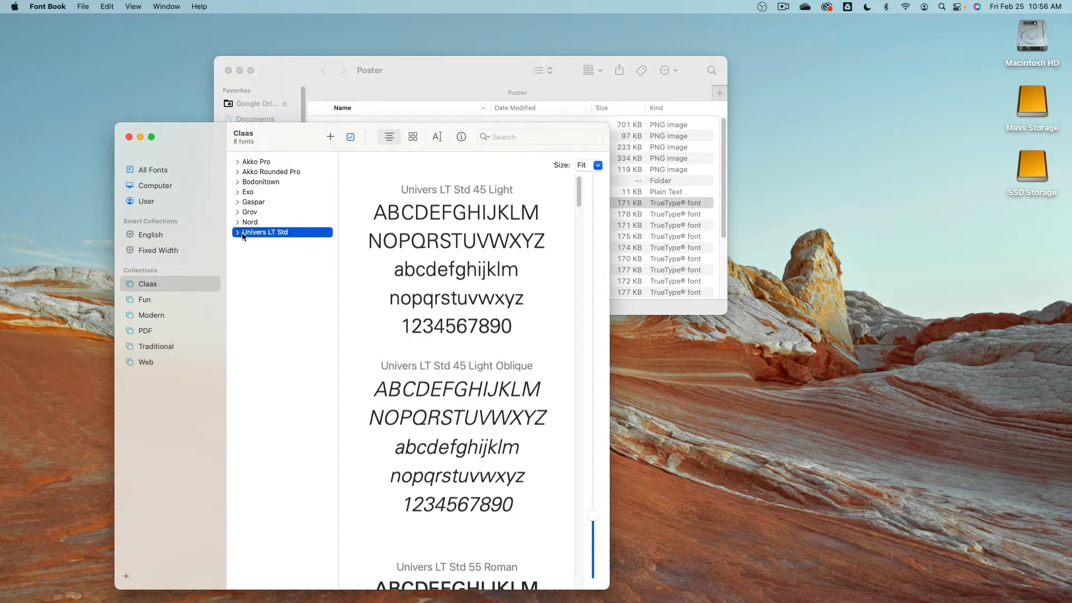
{"action": "left_click", "coordinate": [333, 281]}
- Place the Finder and Font Book windows side by side and add the roboto and roboto-slab folders to the Claas collection
{"action": "left_click_drag", "start_coordinate": [326, 142], "coordinate": [761, 92]}
{"action": "left_click", "coordinate": [327, 182]}
{"action": "left_click", "coordinate": [330, 181]}
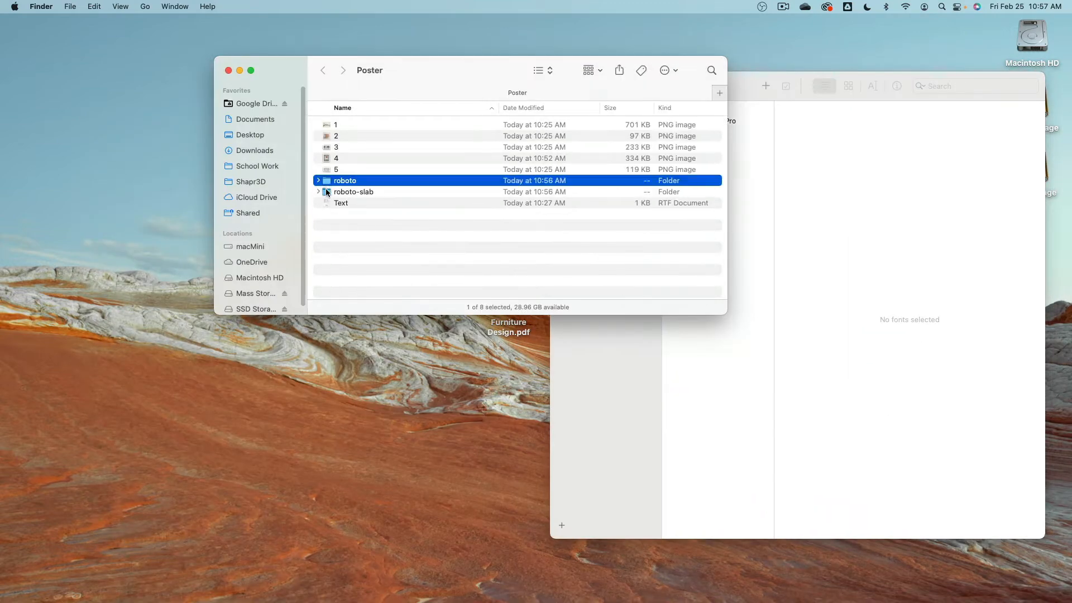
{"action": "left_click", "coordinate": [335, 192], "text": "shift"}
{"action": "left_click_drag", "start_coordinate": [445, 75], "coordinate": [268, 59]}
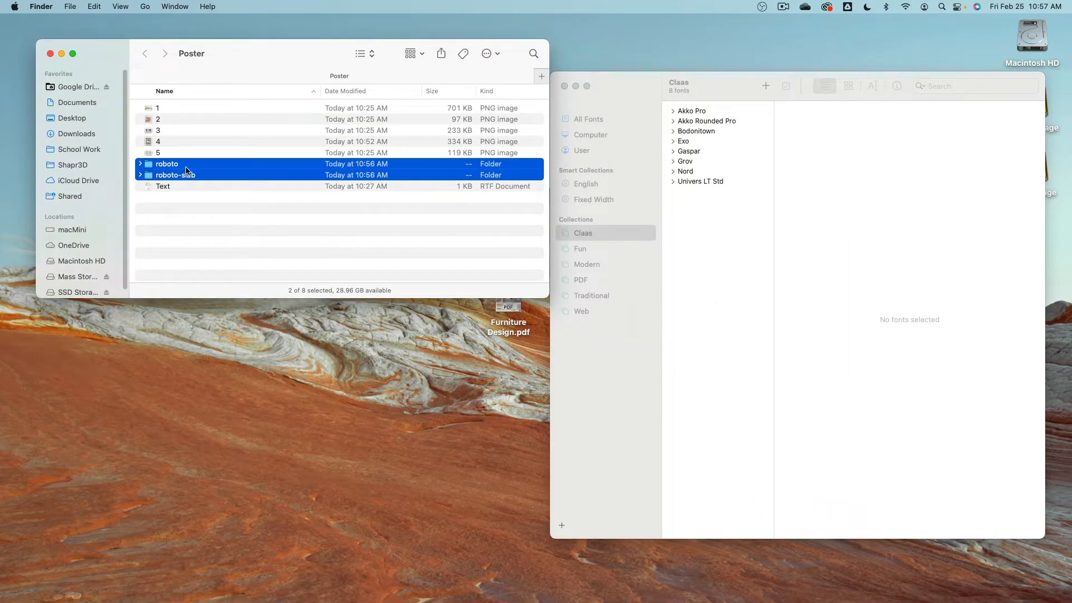
{"action": "left_click_drag", "start_coordinate": [158, 175], "coordinate": [706, 236]}
{"action": "left_click_drag", "start_coordinate": [732, 83], "coordinate": [517, 79]}
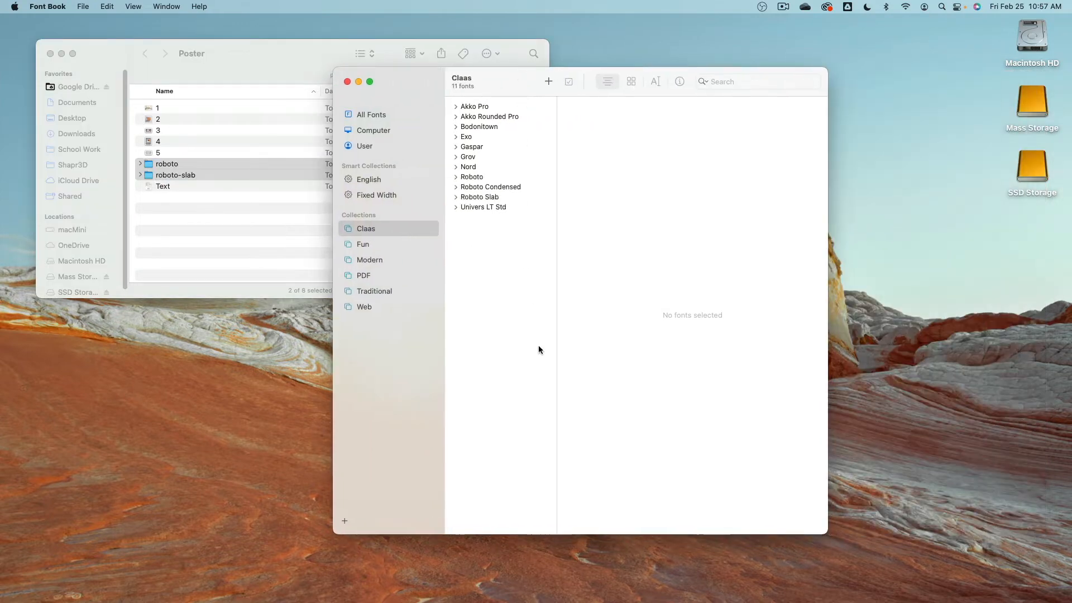
- Check the samples of the added Roboto Condensed, Roboto Slab and Roboto families and close the Poster and Font Book windows
{"action": "left_click", "coordinate": [498, 188]}
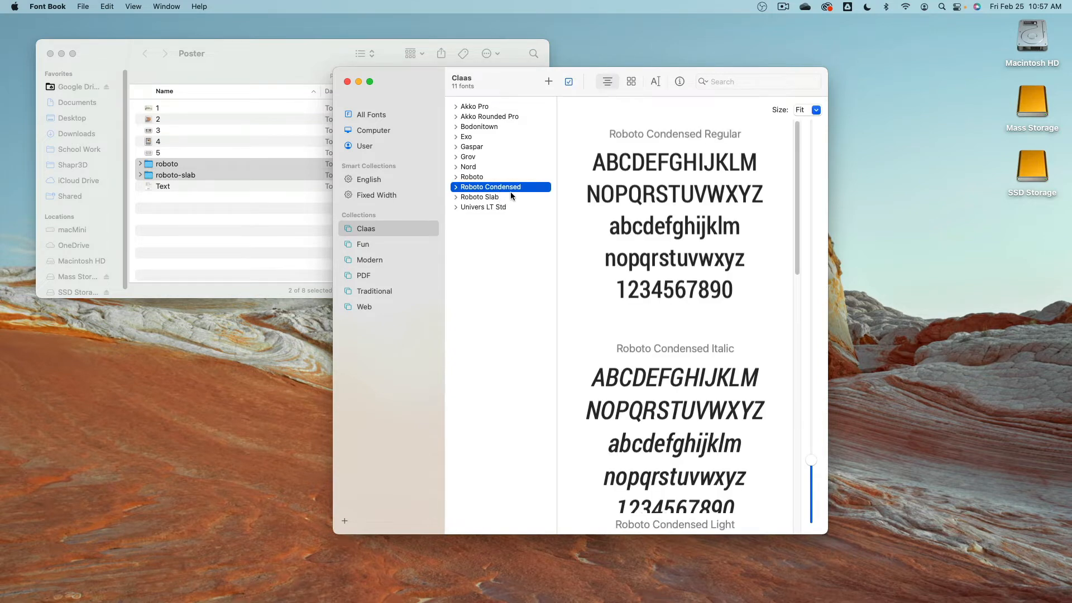
{"action": "left_click", "coordinate": [510, 194]}
{"action": "key", "text": "Up"}
{"action": "key", "text": "Up"}
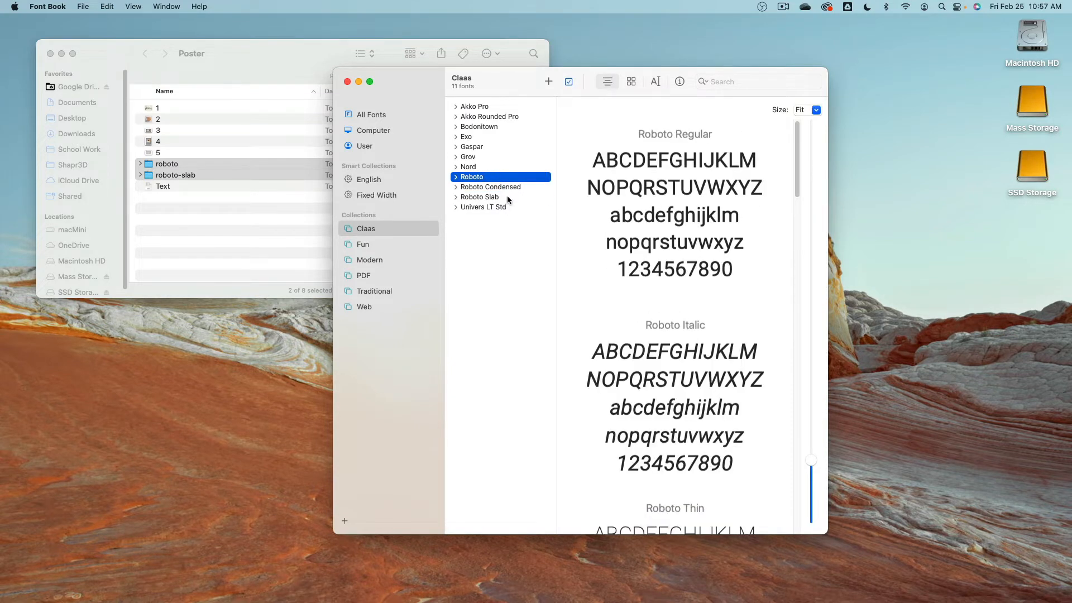
{"action": "left_click", "coordinate": [455, 178]}
{"action": "left_click", "coordinate": [455, 178]}
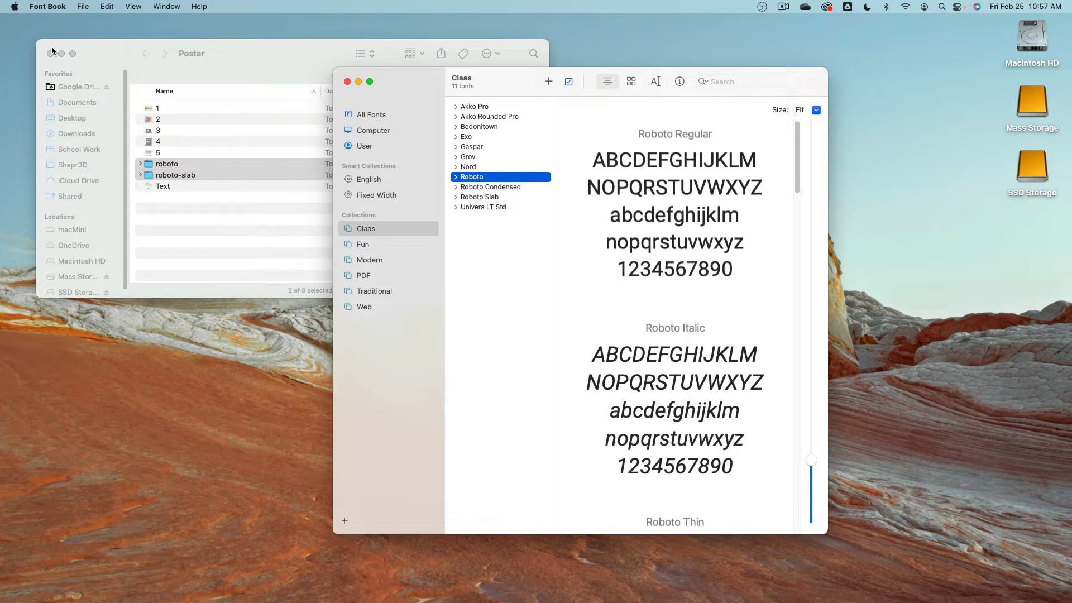
{"action": "left_click", "coordinate": [50, 53]}
{"action": "left_click", "coordinate": [347, 82]}
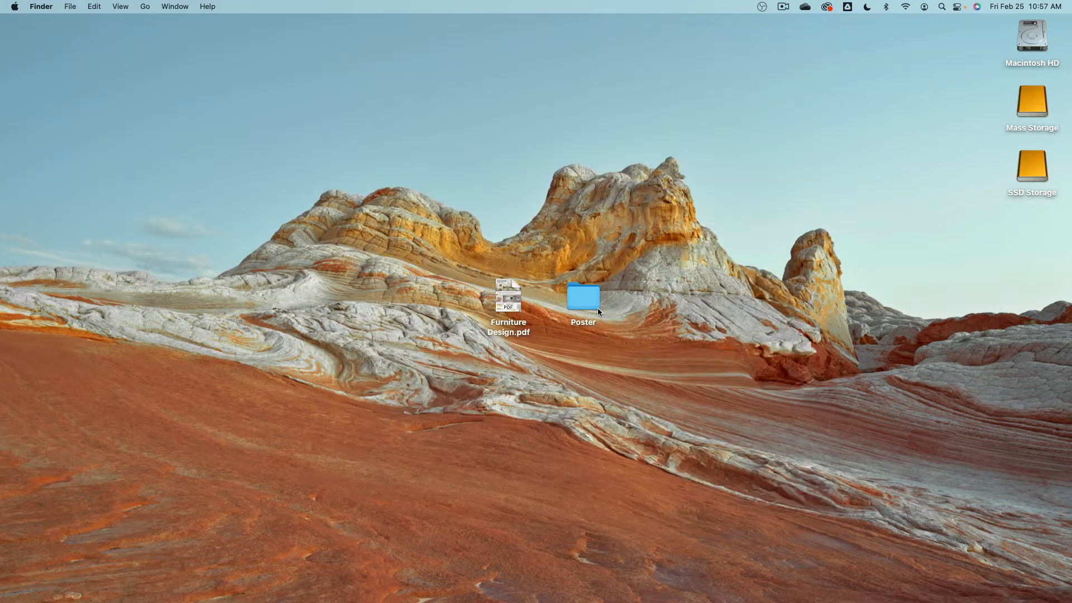
- Open the Poster folder on the desktop and move its window closer to the middle of the screen
{"action": "double_click", "coordinate": [583, 297]}
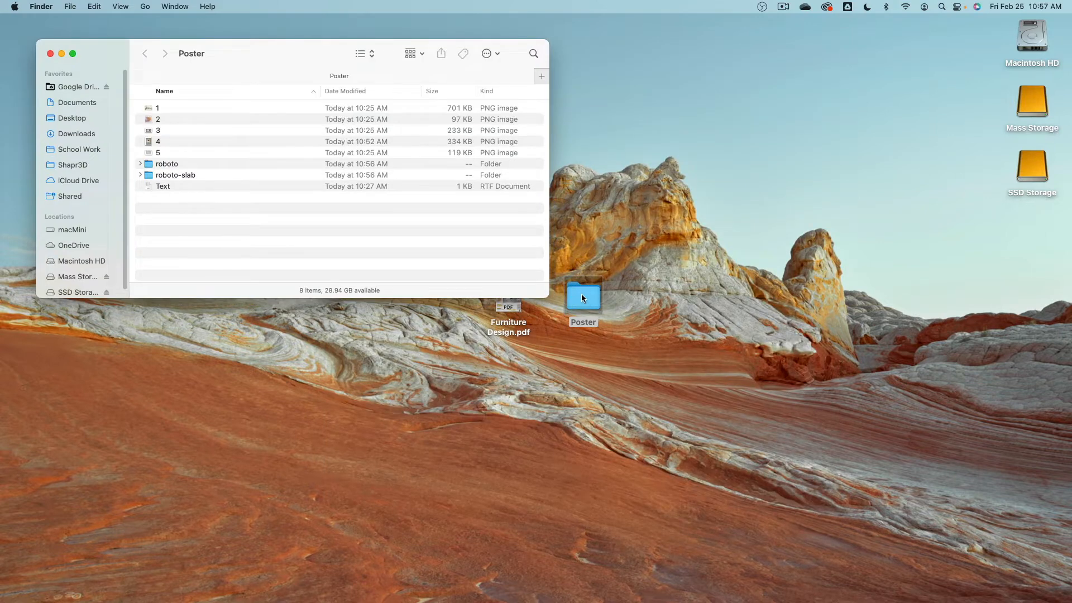
{"action": "left_click_drag", "start_coordinate": [249, 61], "coordinate": [480, 156]}
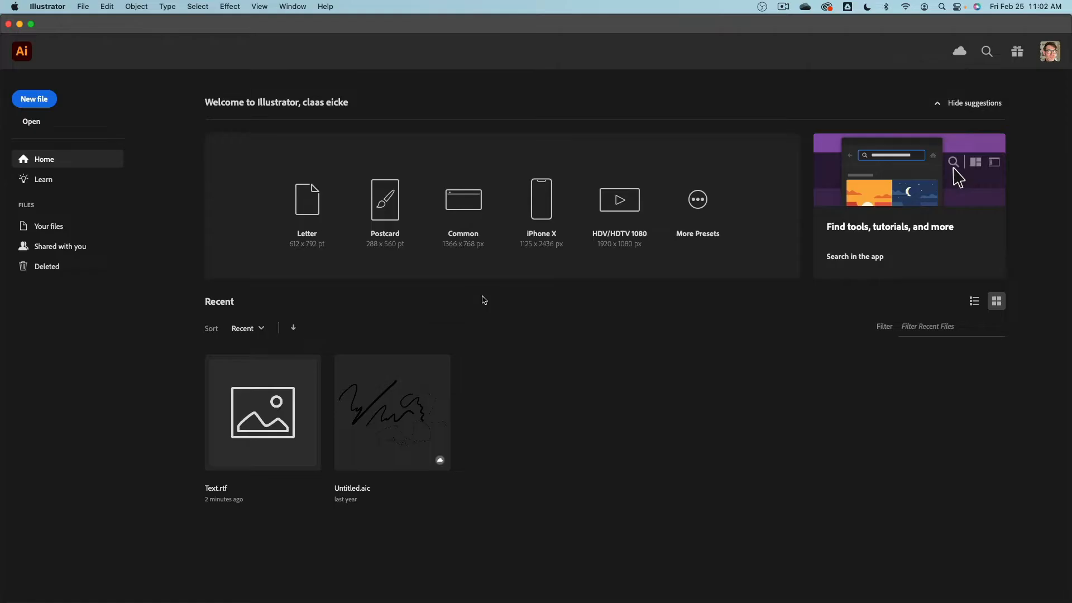
- Switch to Illustrator and create a portrait Letter document, 8.5 x 11 in, with CMYK Color and Medium (150 ppi) raster effects
{"action": "left_click", "coordinate": [34, 100]}
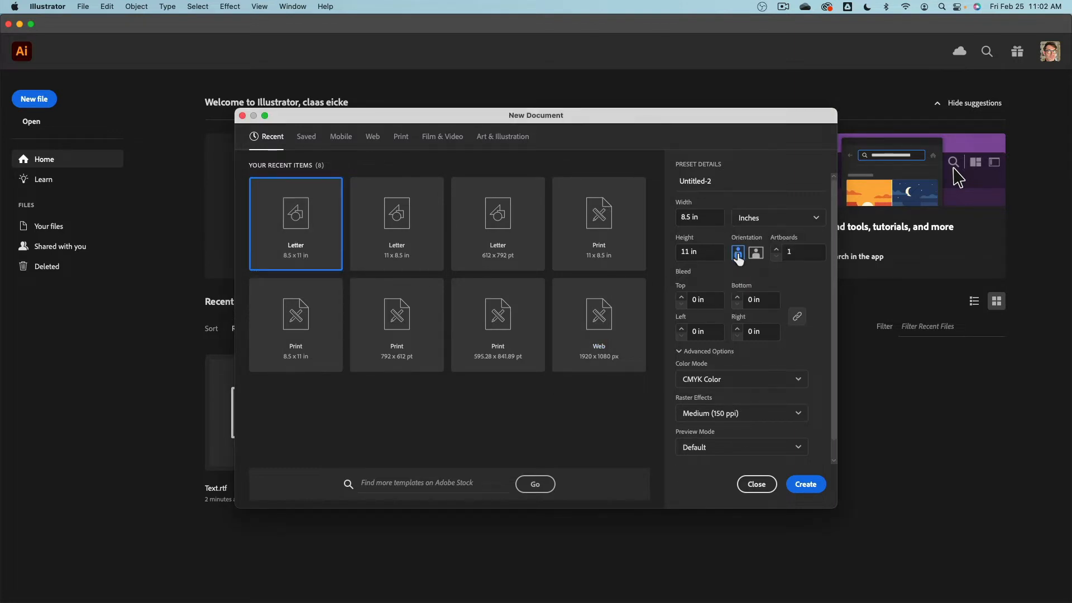
{"action": "left_click", "coordinate": [726, 380]}
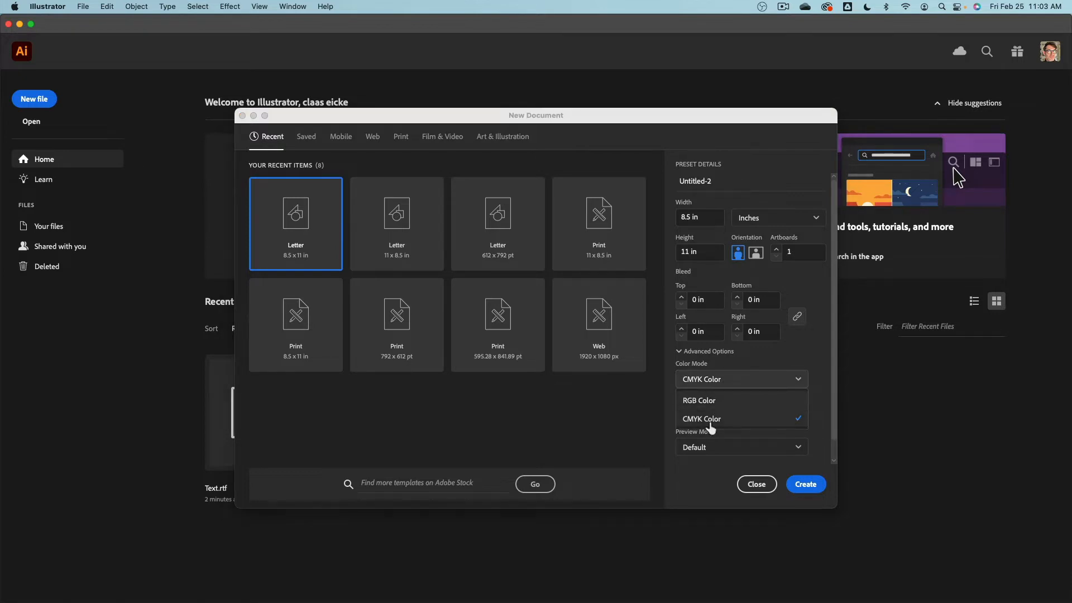
{"action": "left_click", "coordinate": [710, 422]}
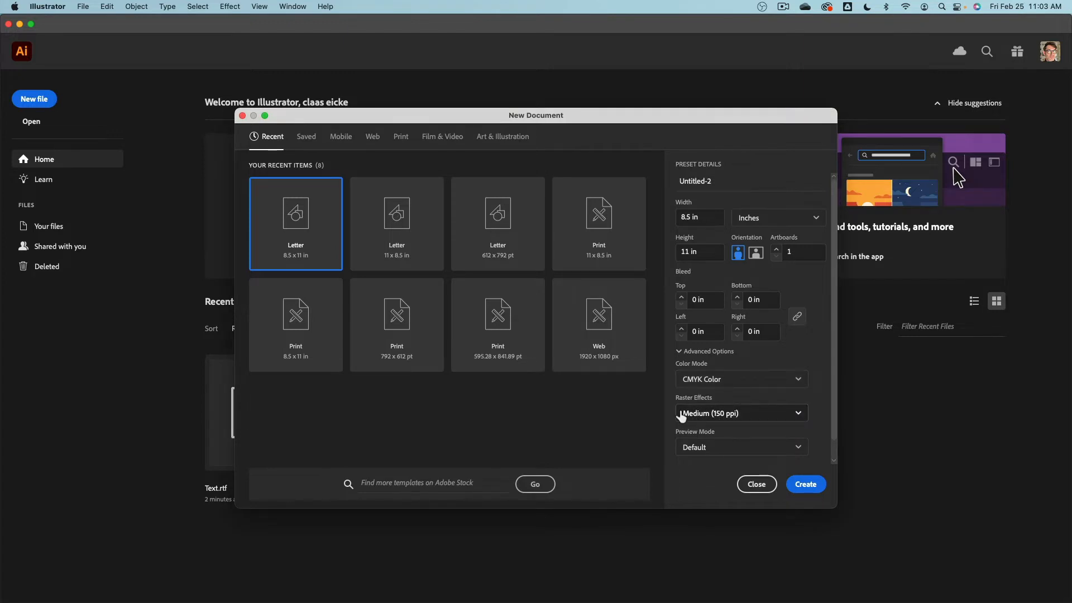
{"action": "left_click", "coordinate": [714, 420]}
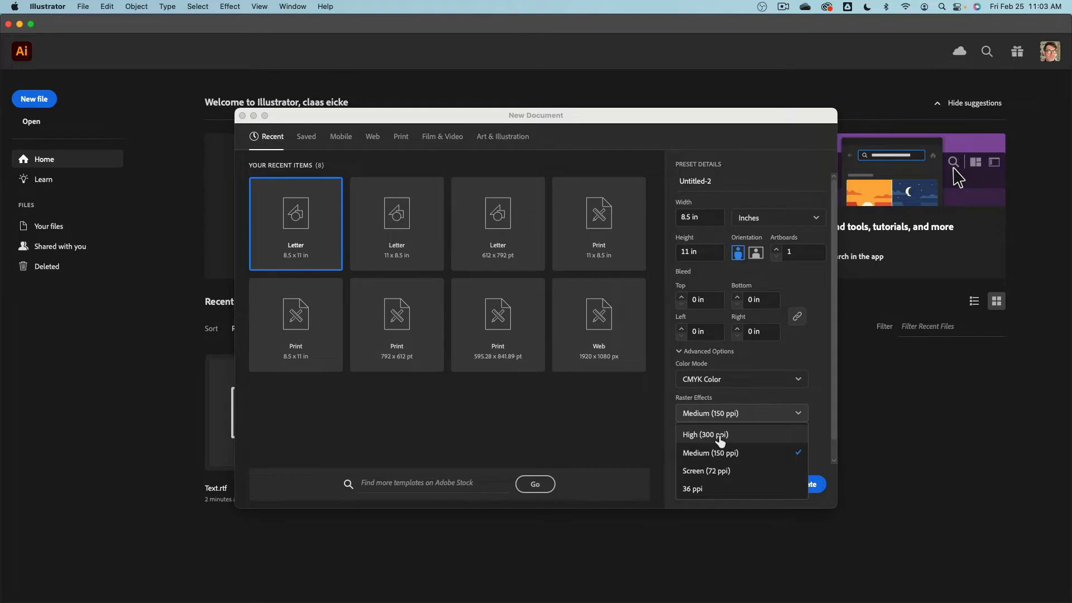
{"action": "left_click", "coordinate": [661, 495]}
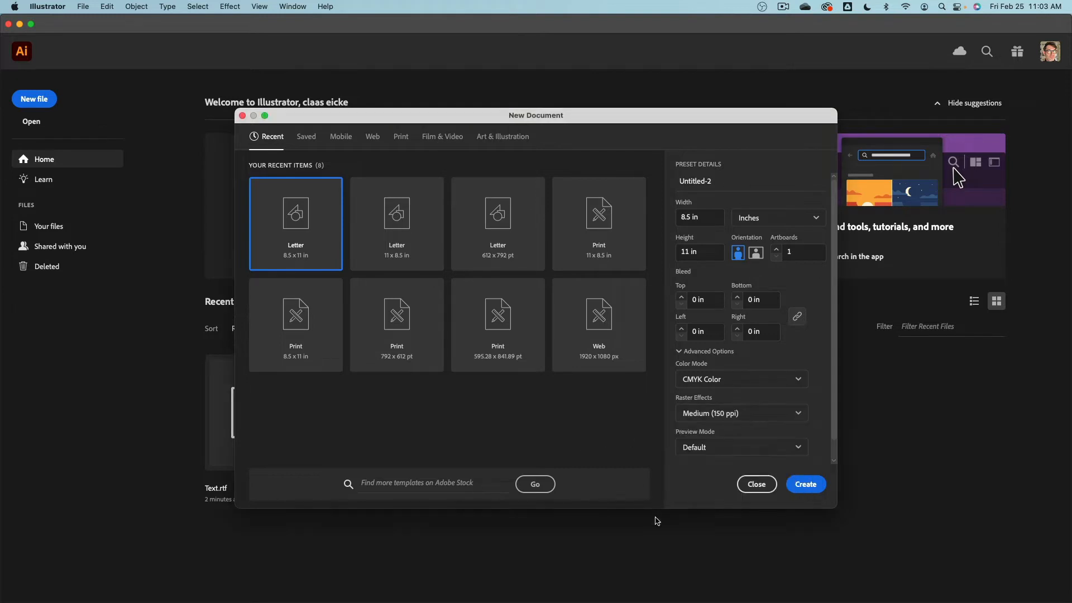
{"action": "left_click", "coordinate": [809, 485]}
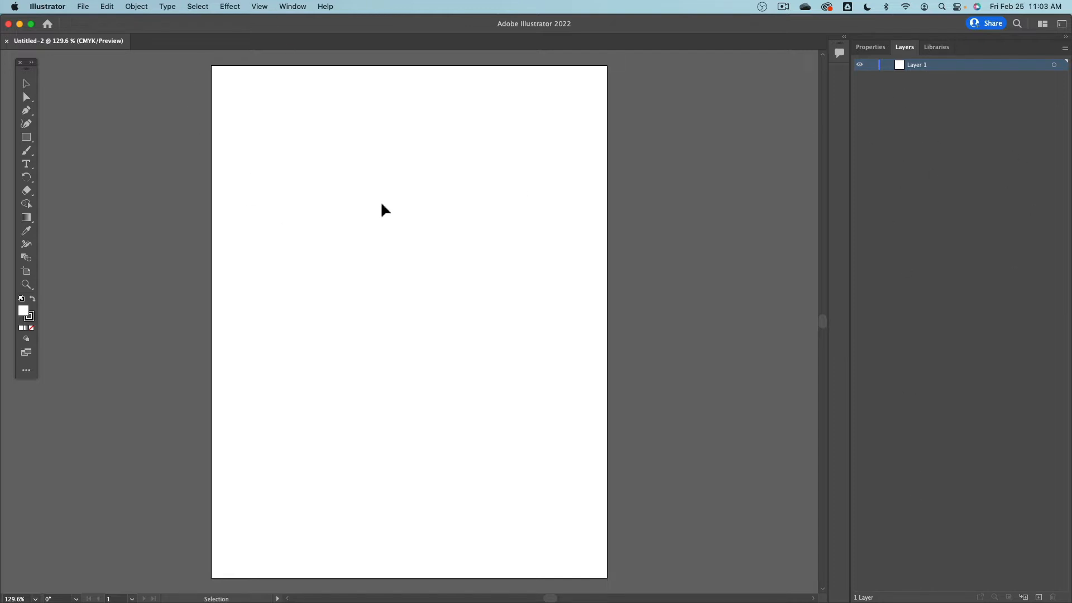
{"action": "mouse_move", "coordinate": [419, 219]}
{"action": "left_mouse_down"}
{"action": "mouse_move", "coordinate": [479, 275]}
{"action": "mouse_move", "coordinate": [464, 225]}
{"action": "mouse_move", "coordinate": [495, 239]}
{"action": "mouse_move", "coordinate": [486, 273]}
{"action": "mouse_move", "coordinate": [439, 222]}
{"action": "left_mouse_up"}
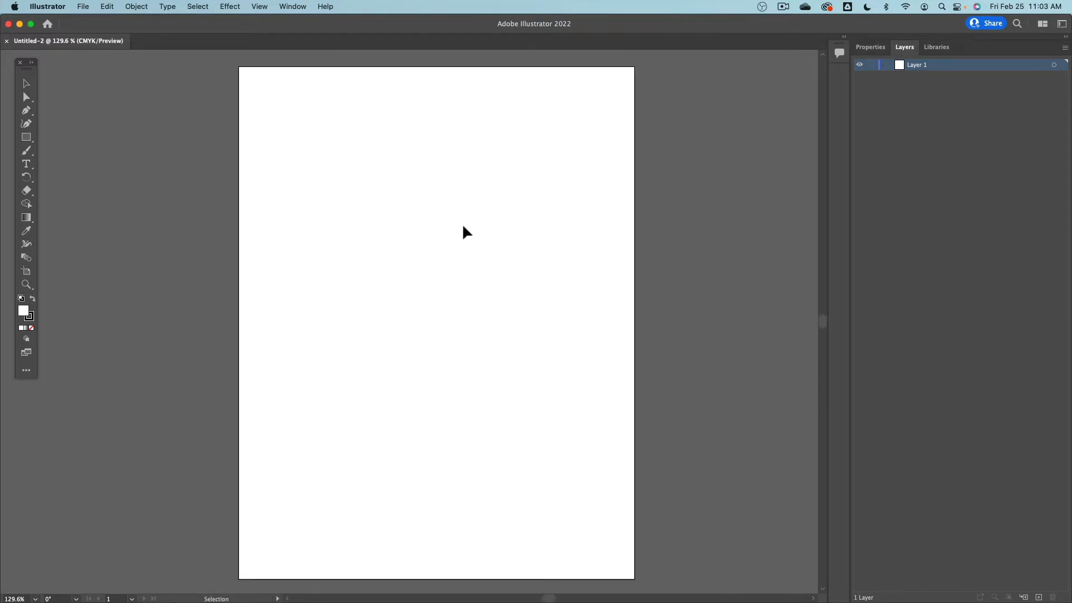
{"action": "scroll", "coordinate": [462, 231], "scroll_direction": "up", "scroll_amount": 4}
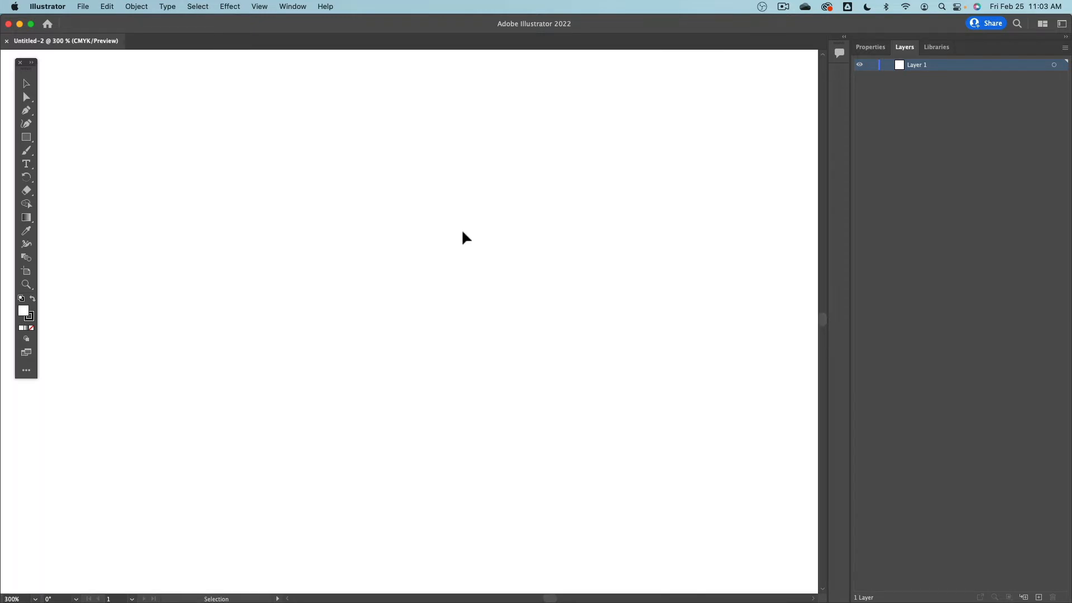
{"action": "scroll", "coordinate": [463, 232], "scroll_direction": "down", "scroll_amount": 3}
{"action": "scroll", "coordinate": [461, 229], "scroll_direction": "down", "scroll_amount": 3}
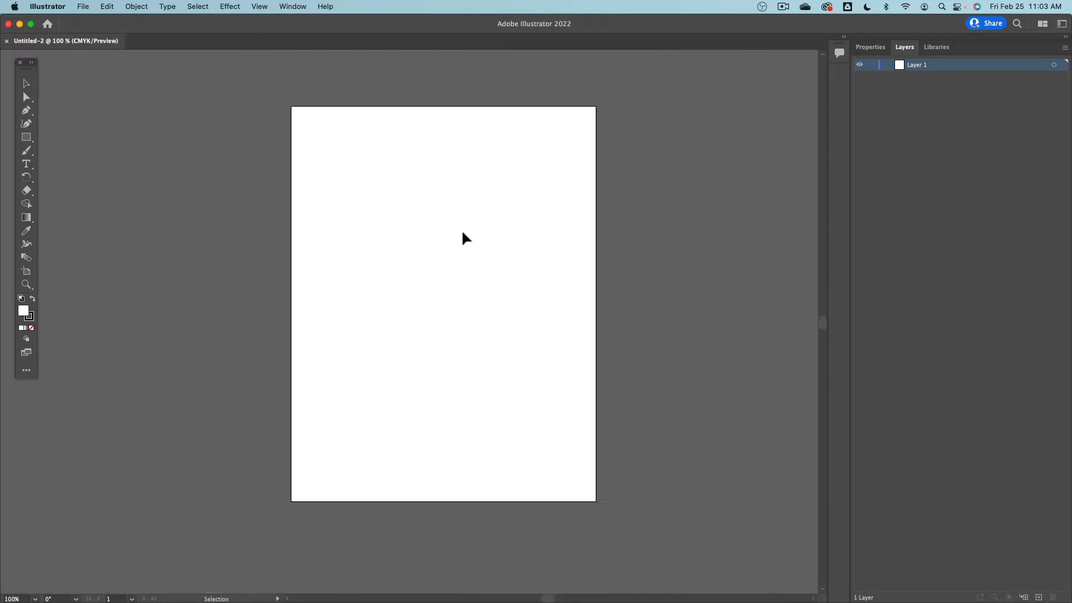
- Narrow the Illustrator window and open the Poster folder beside it so both its files and the artboard are accessible
{"action": "left_click_drag", "start_coordinate": [0, 213], "coordinate": [586, 240]}
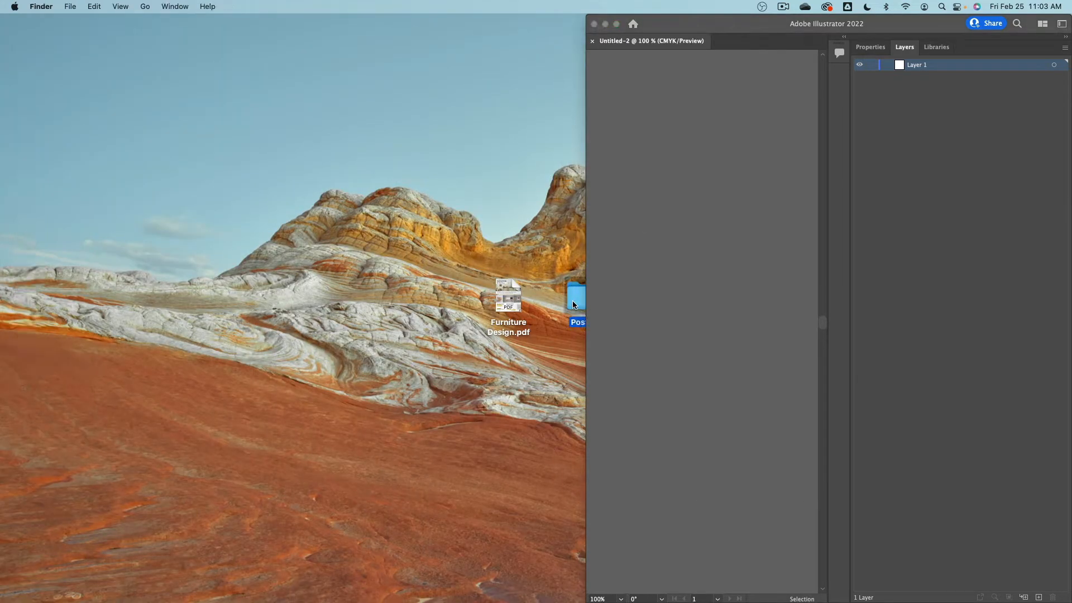
{"action": "double_click", "coordinate": [572, 302]}
{"action": "left_click_drag", "start_coordinate": [580, 195], "coordinate": [262, 142]}
{"action": "left_click", "coordinate": [659, 172]}
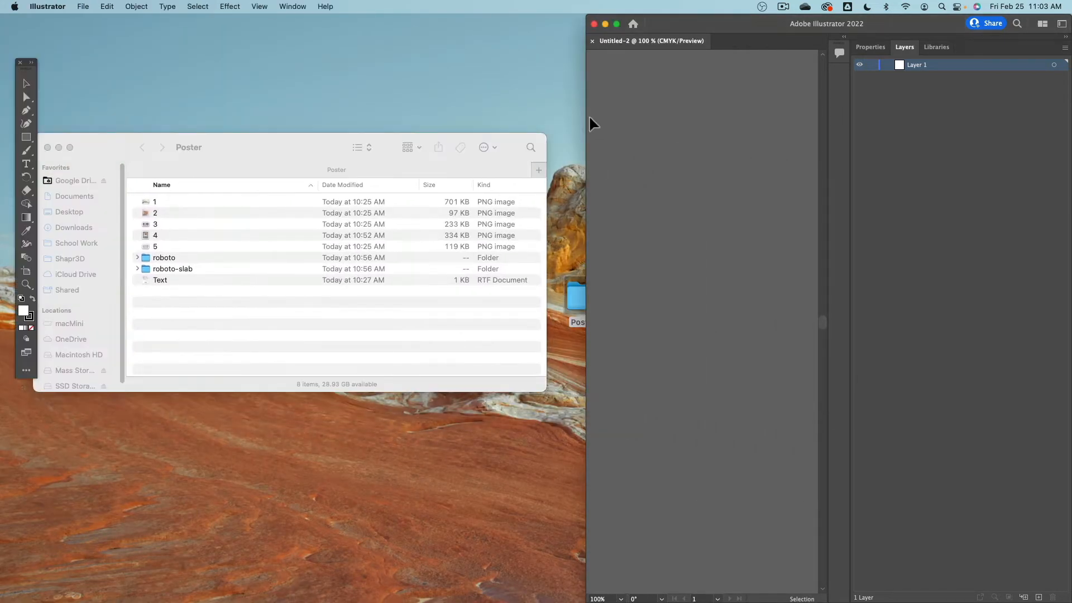
{"action": "left_click_drag", "start_coordinate": [587, 113], "coordinate": [230, 117]}
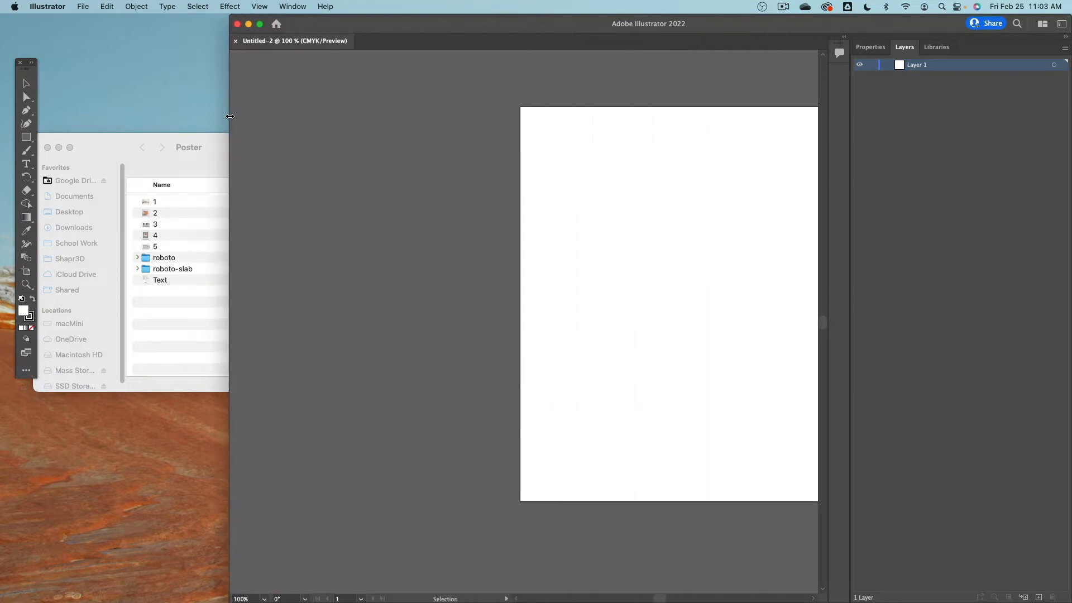
{"action": "left_click", "coordinate": [147, 193]}
{"action": "left_click", "coordinate": [147, 201]}
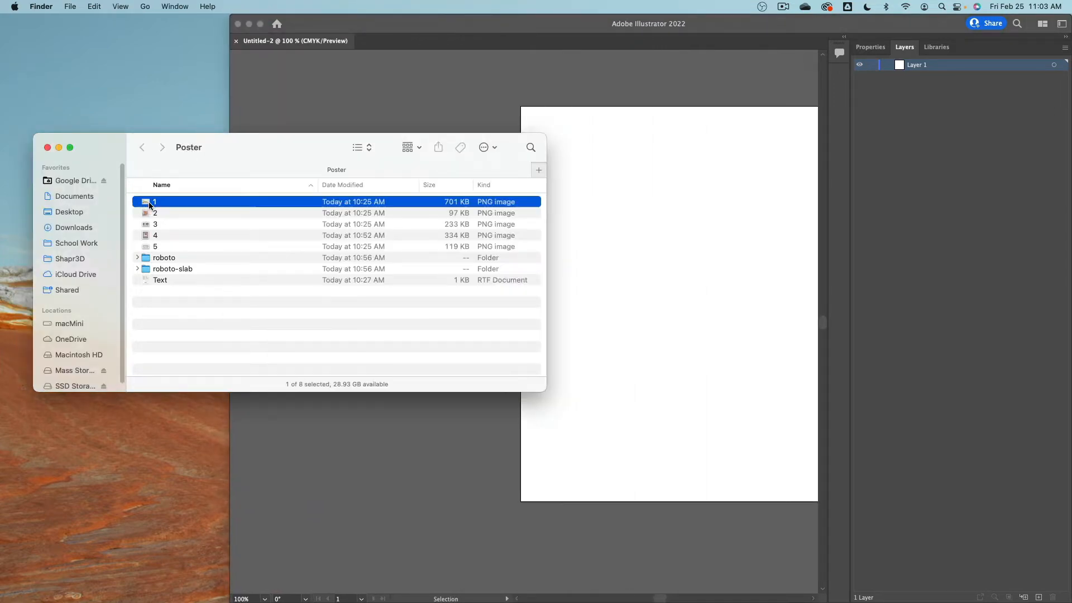
{"action": "key", "text": "shift+Down"}
{"action": "key", "text": "shift+Down"}
{"action": "key", "text": "shift+Down"}
{"action": "key", "text": "shift+Down"}
{"action": "left_click_drag", "start_coordinate": [167, 301], "coordinate": [392, 195]}
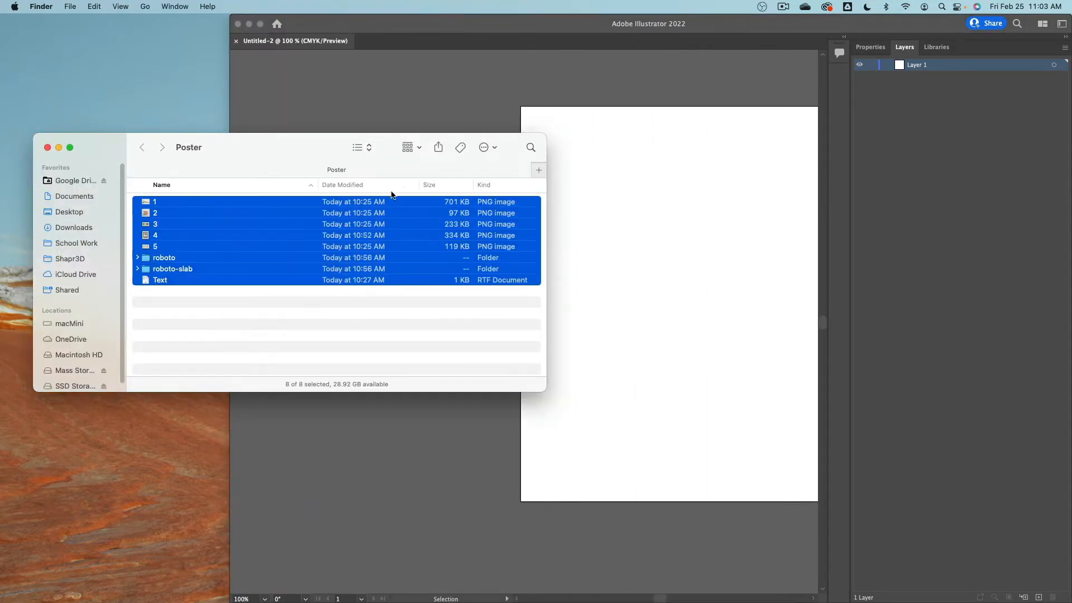
{"action": "left_click_drag", "start_coordinate": [280, 147], "coordinate": [279, 140]}
{"action": "left_click", "coordinate": [172, 306]}
- Select PNG images 1 to 5 in the Poster folder and place them into the Illustrator document
{"action": "left_click", "coordinate": [146, 239]}
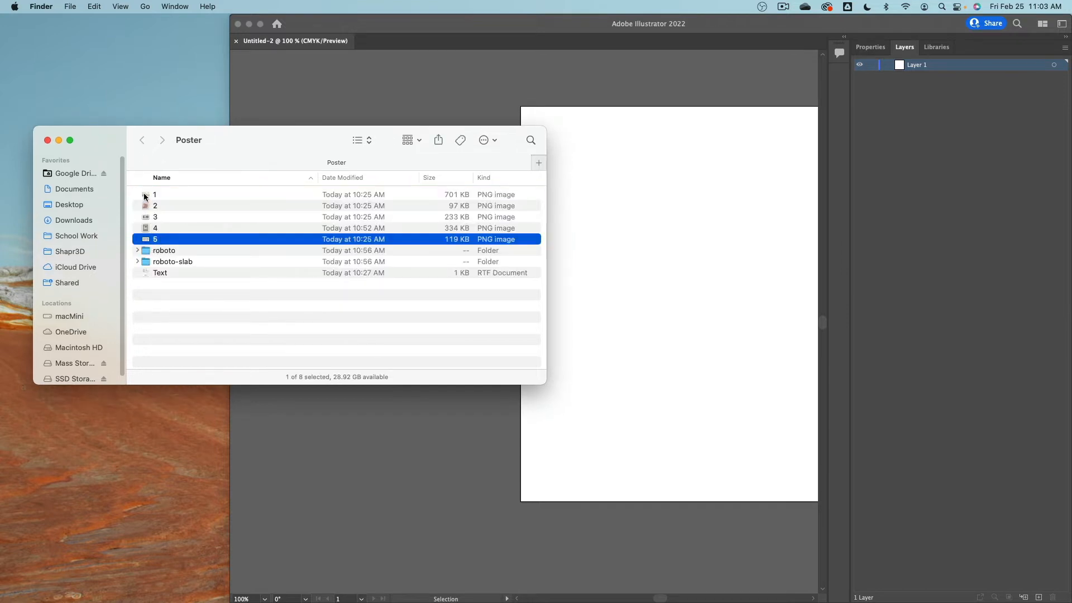
{"action": "left_click", "coordinate": [147, 196], "text": "shift"}
{"action": "left_click_drag", "start_coordinate": [147, 196], "coordinate": [653, 196]}
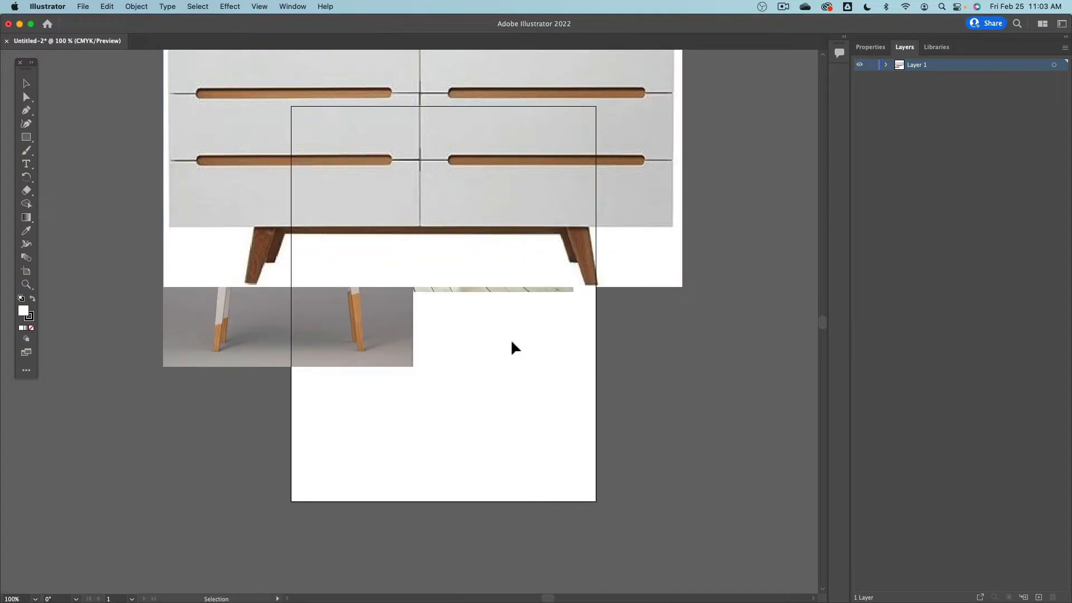
- Spread the stacked furniture photos apart around the artboard so that each image can be reached separately
{"action": "scroll", "coordinate": [510, 340], "scroll_direction": "up", "scroll_amount": 3}
{"action": "left_click_drag", "start_coordinate": [441, 187], "coordinate": [735, 522]}
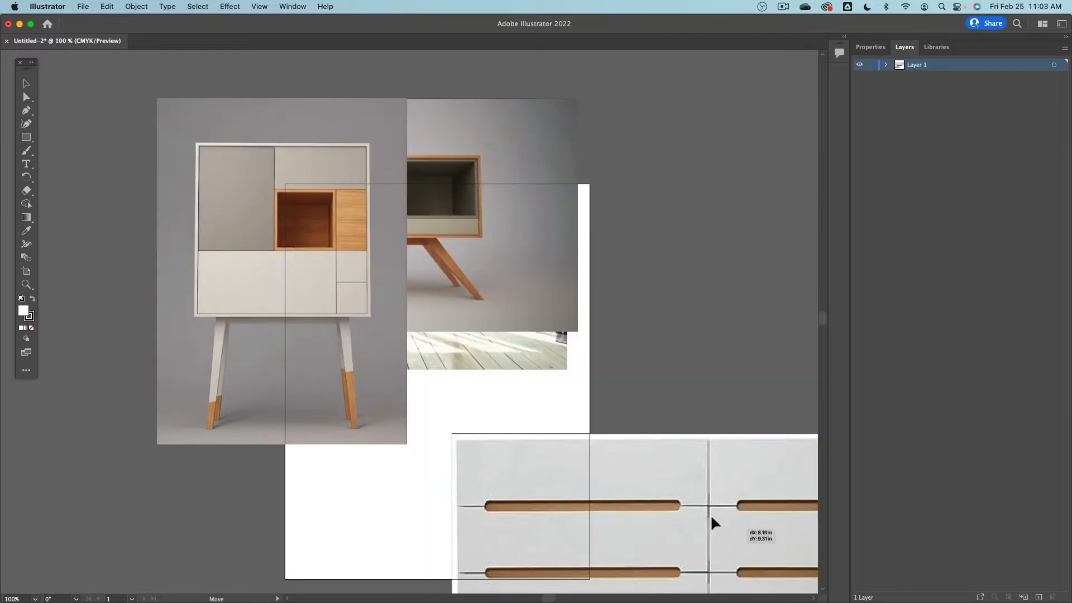
{"action": "left_click_drag", "start_coordinate": [357, 285], "coordinate": [271, 500]}
{"action": "left_click_drag", "start_coordinate": [458, 223], "coordinate": [664, 146]}
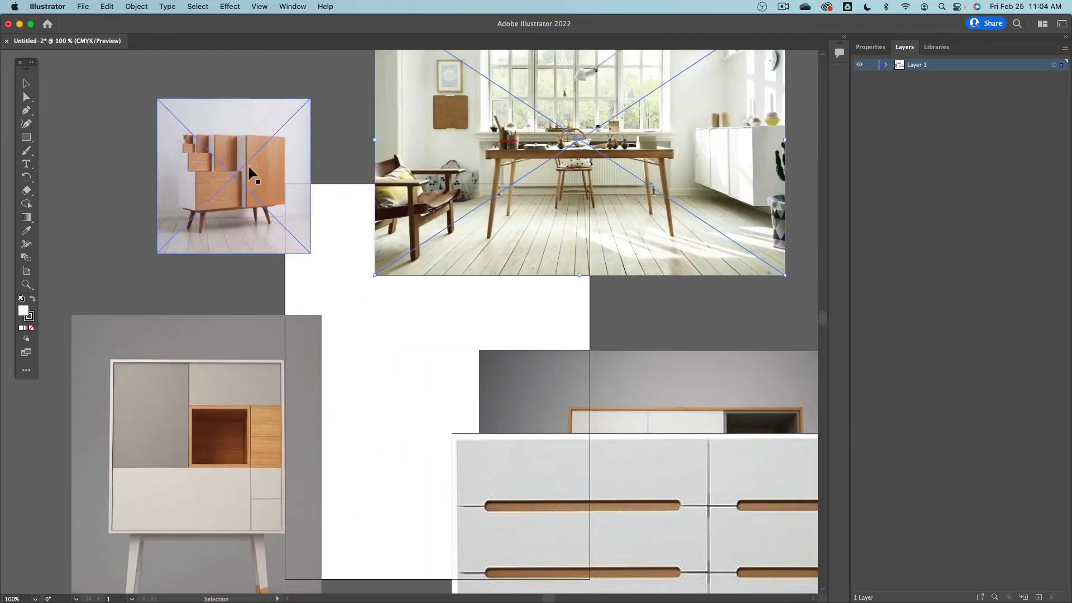
{"action": "left_click_drag", "start_coordinate": [249, 166], "coordinate": [184, 238]}
{"action": "scroll", "coordinate": [387, 302], "scroll_direction": "down", "scroll_amount": 3}
{"action": "mouse_move", "coordinate": [532, 436]}
{"action": "left_mouse_down"}
{"action": "mouse_move", "coordinate": [533, 474]}
{"action": "mouse_move", "coordinate": [532, 435]}
{"action": "left_mouse_up"}
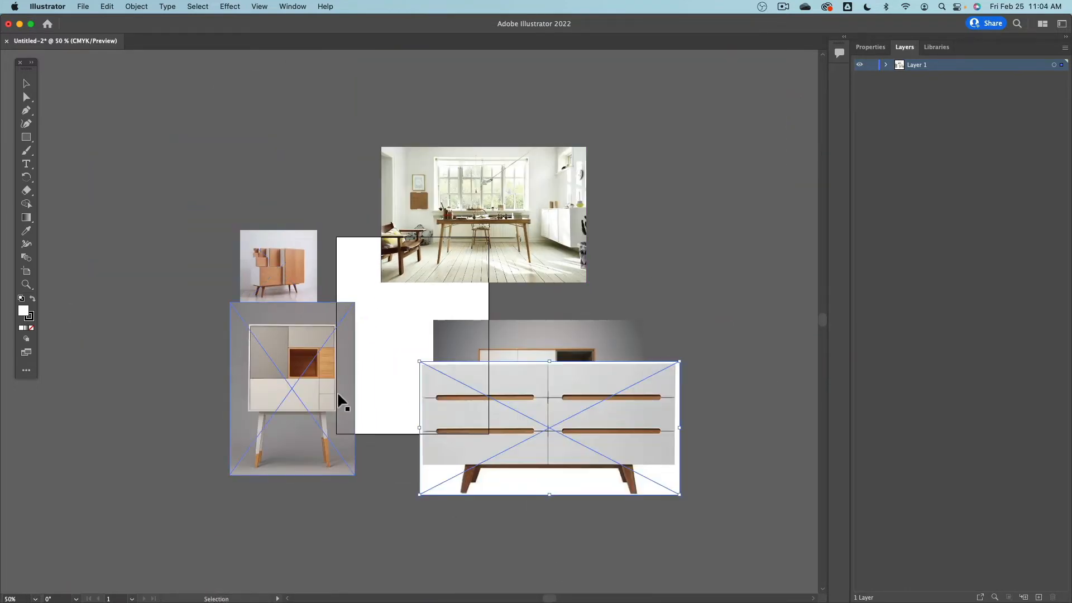
- Arrange the cabinet, sideboard and dresser photos around the artboard's lower end and move the room photo over its upper part
{"action": "left_click_drag", "start_coordinate": [318, 376], "coordinate": [561, 217]}
{"action": "left_click_drag", "start_coordinate": [558, 410], "coordinate": [388, 494]}
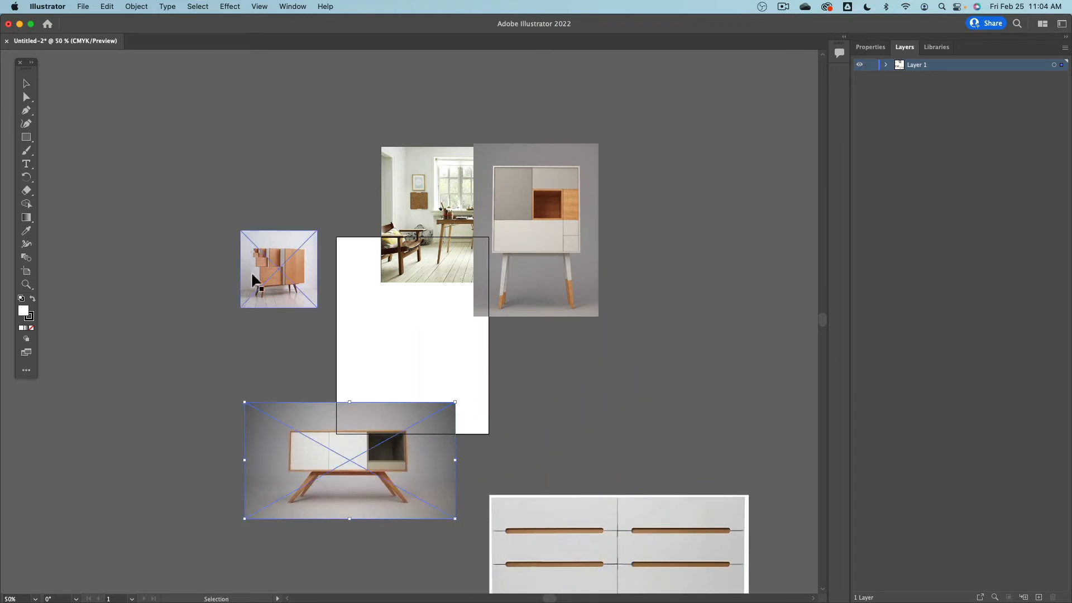
{"action": "left_click_drag", "start_coordinate": [250, 271], "coordinate": [161, 434]}
{"action": "left_click_drag", "start_coordinate": [542, 273], "coordinate": [541, 487]}
{"action": "left_click_drag", "start_coordinate": [490, 230], "coordinate": [419, 272]}
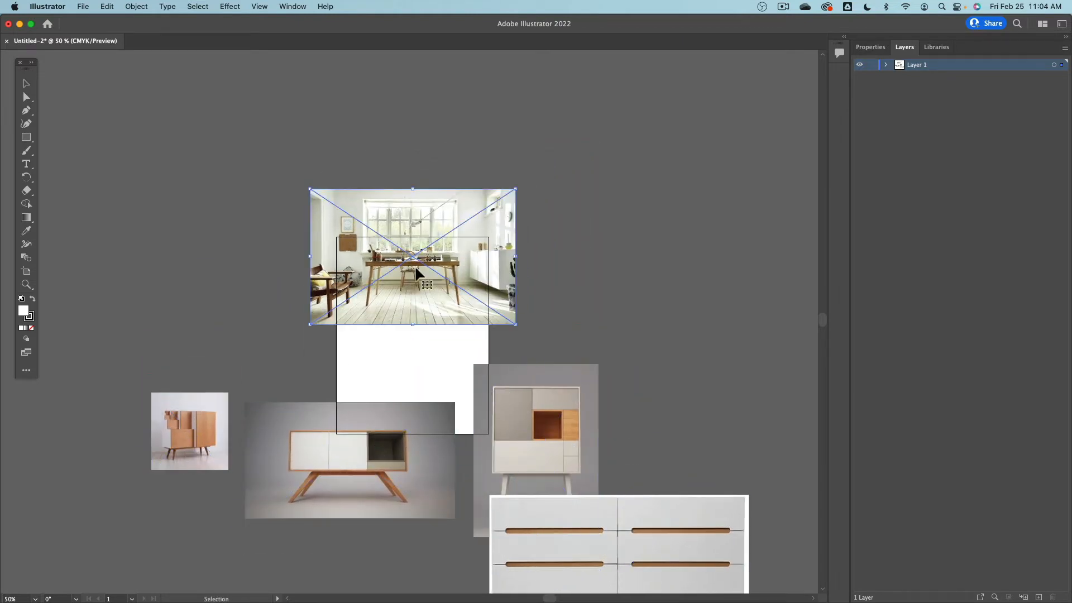
{"action": "scroll", "coordinate": [671, 317], "scroll_direction": "down", "scroll_amount": 3}
{"action": "left_click_drag", "start_coordinate": [623, 435], "coordinate": [628, 513]}
{"action": "left_click_drag", "start_coordinate": [666, 221], "coordinate": [661, 341]}
{"action": "left_click_drag", "start_coordinate": [469, 248], "coordinate": [469, 248]}
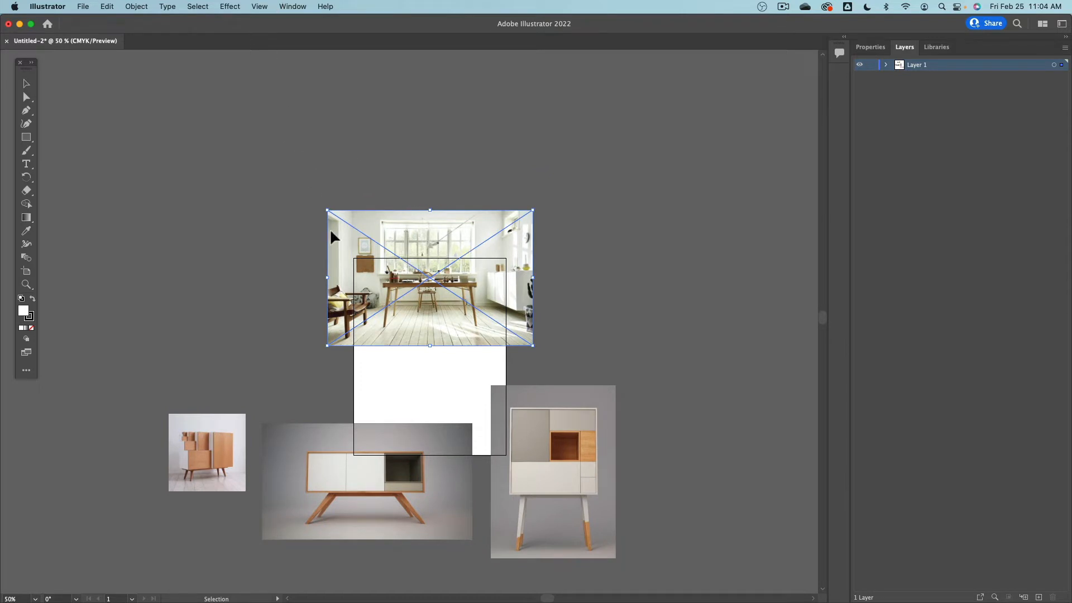
- Hide the bounding box of the selected room photo and show it again
{"action": "left_click", "coordinate": [286, 7]}
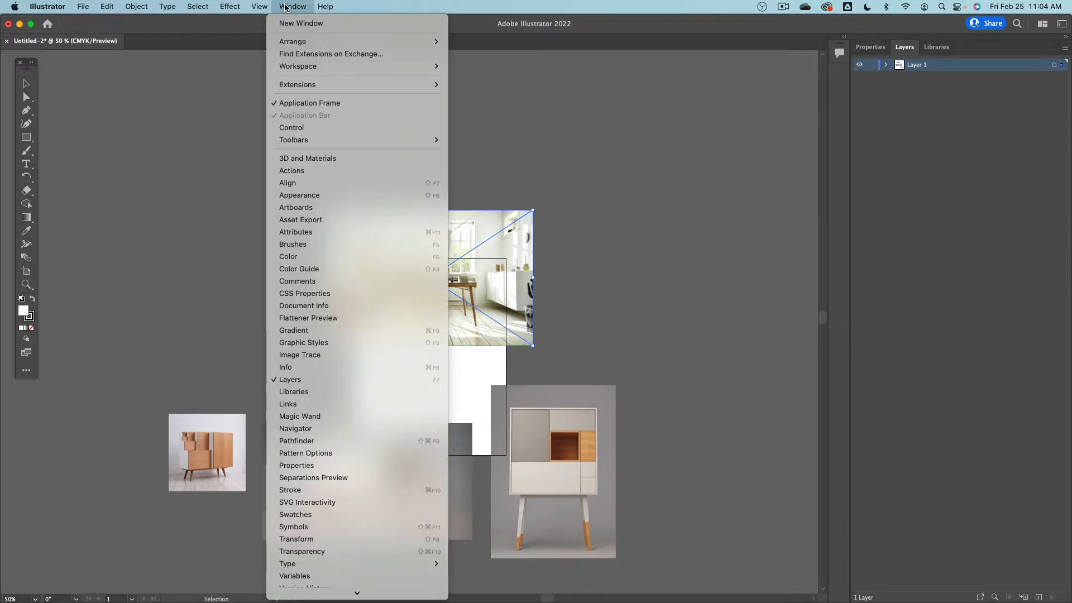
{"action": "mouse_move", "coordinate": [246, 3]}
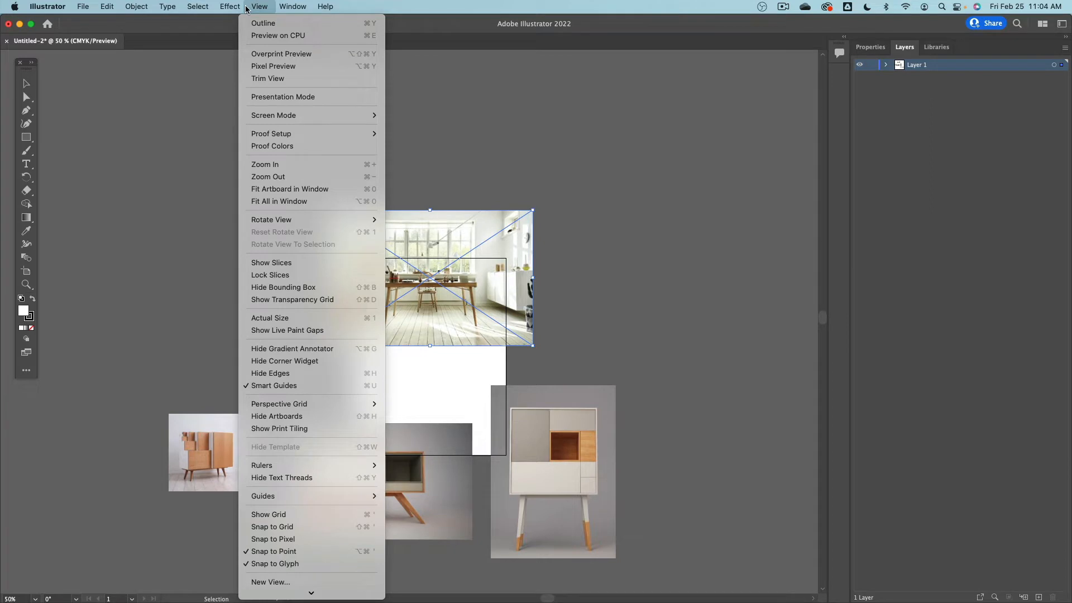
{"action": "left_click", "coordinate": [275, 287]}
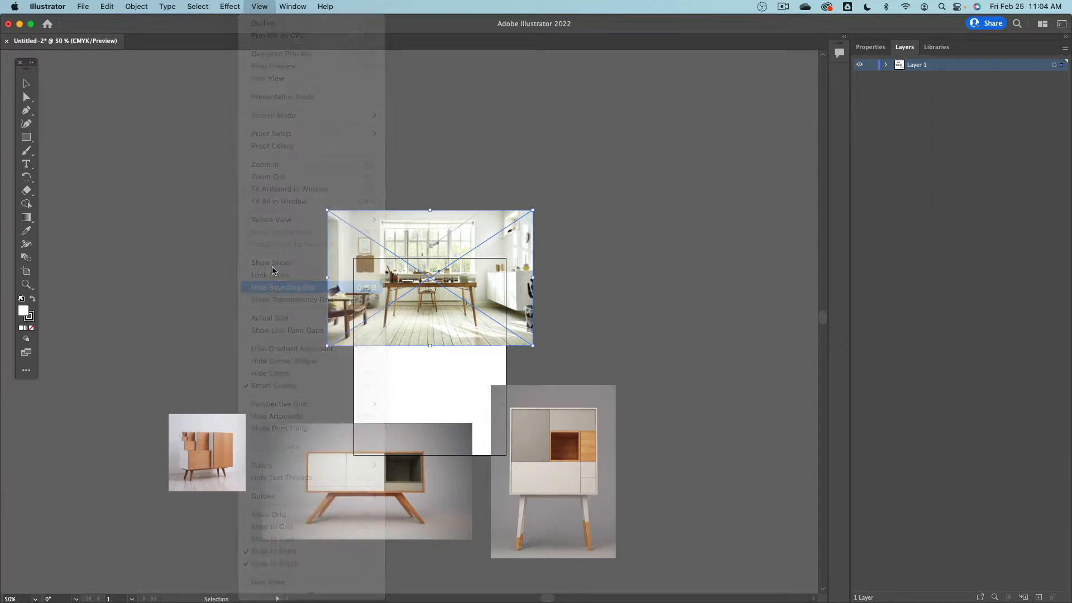
{"action": "left_click", "coordinate": [292, 6]}
{"action": "mouse_move", "coordinate": [259, 6]}
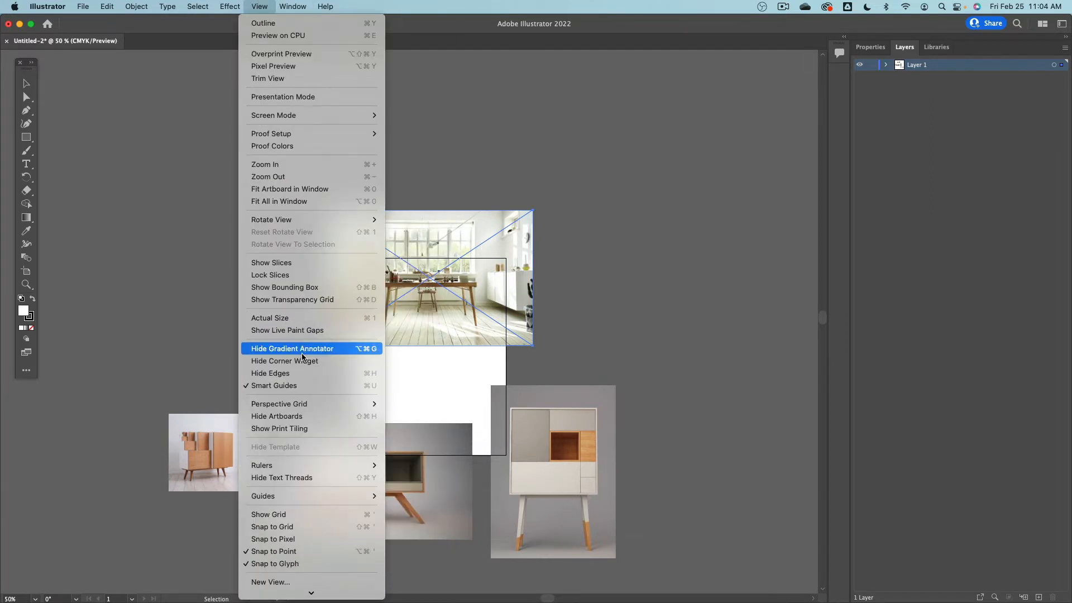
{"action": "left_click", "coordinate": [284, 287]}
{"action": "left_click", "coordinate": [141, 6]}
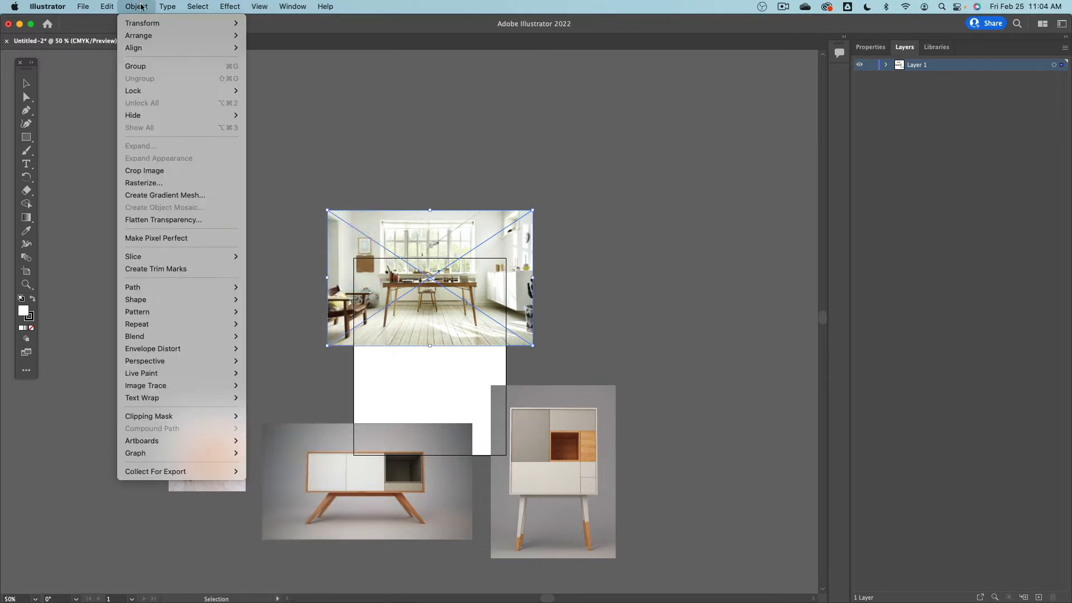
{"action": "mouse_move", "coordinate": [141, 23]}
- Move the room photo with the Selection tool so its upper-left corner aligns with the artboard's upper-left corner
{"action": "left_click", "coordinate": [24, 82]}
{"action": "scroll", "coordinate": [361, 284], "scroll_direction": "up", "scroll_amount": 1}
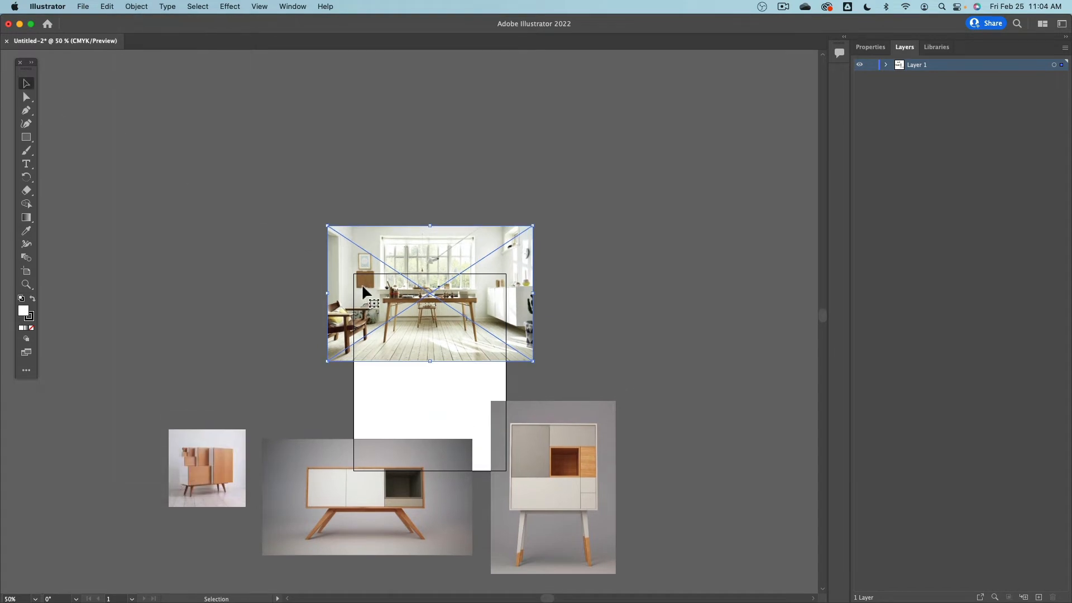
{"action": "scroll", "coordinate": [361, 284], "scroll_direction": "up", "scroll_amount": 3}
{"action": "left_click_drag", "start_coordinate": [293, 101], "coordinate": [372, 244]}
- Scale the room photo proportionally from its lower-right corner to the artboard's full width, 8.5 in wide by 5.61 in high
{"action": "scroll", "coordinate": [426, 282], "scroll_direction": "down", "scroll_amount": 5}
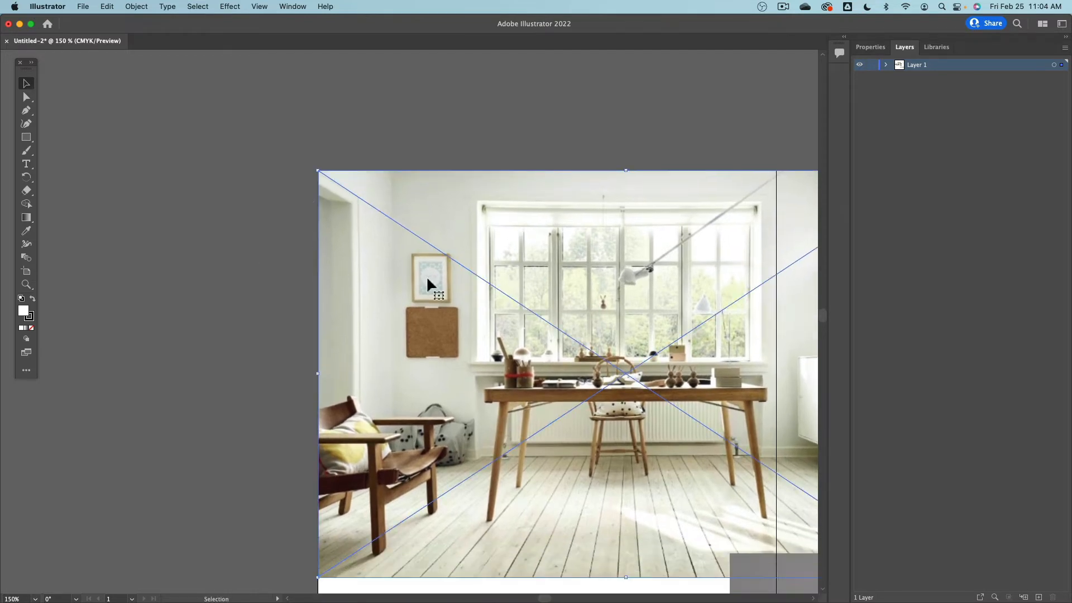
{"action": "scroll", "coordinate": [426, 282], "scroll_direction": "right", "scroll_amount": 10}
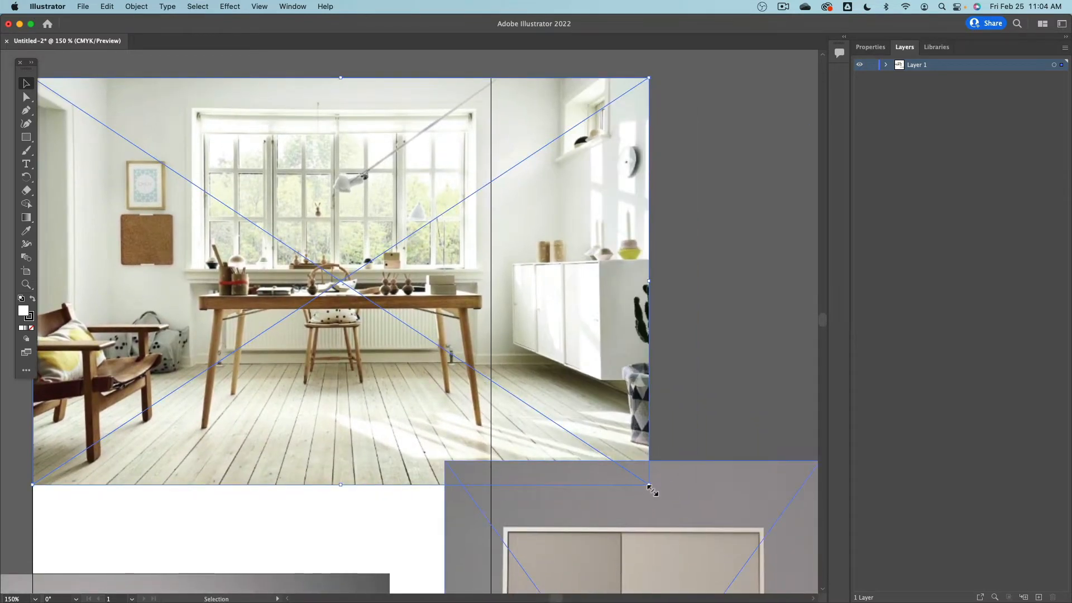
{"action": "left_click_drag", "start_coordinate": [652, 490], "coordinate": [318, 275]}
{"action": "left_click_drag", "start_coordinate": [249, 231], "coordinate": [492, 380]}
{"action": "scroll", "coordinate": [497, 384], "scroll_direction": "up", "scroll_amount": 8}
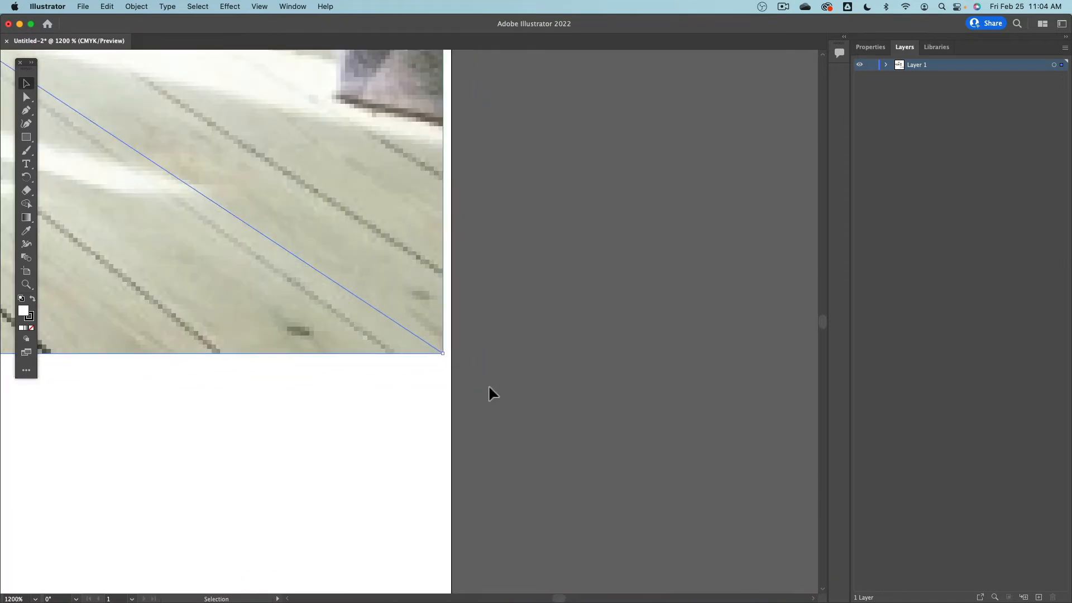
{"action": "left_click_drag", "start_coordinate": [403, 319], "coordinate": [423, 335]}
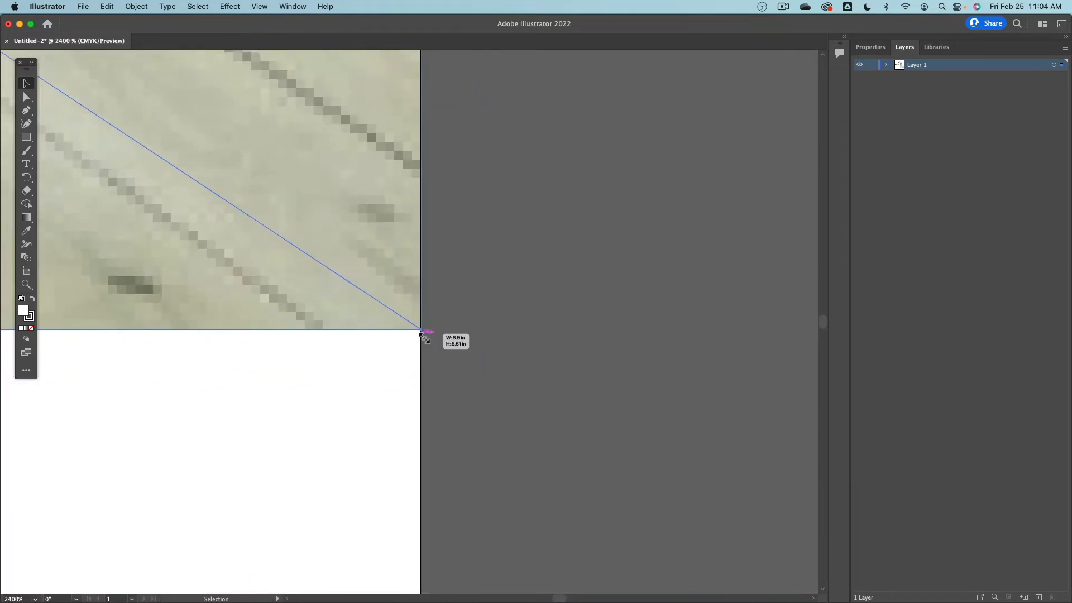
{"action": "scroll", "coordinate": [423, 330], "scroll_direction": "down", "scroll_amount": 10}
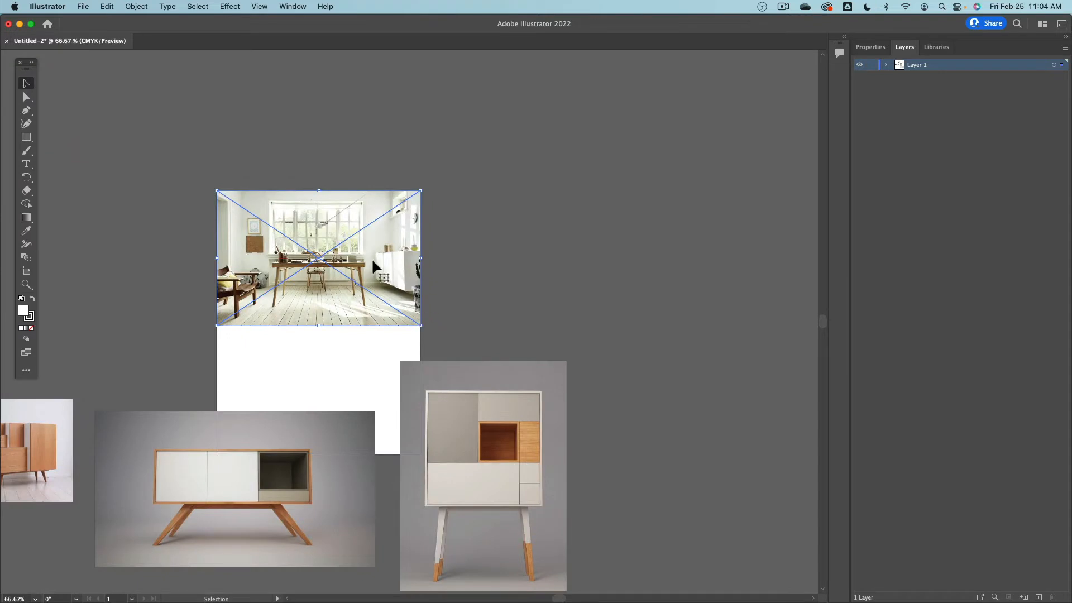
- Try enlarging the room photo proportionally about its centre so it extends slightly past the artboard's edges, and undo the scaling
{"action": "left_click", "coordinate": [315, 94]}
{"action": "left_click", "coordinate": [264, 199]}
{"action": "left_click_drag", "start_coordinate": [221, 194], "coordinate": [216, 185]}
{"action": "scroll", "coordinate": [211, 181], "scroll_direction": "up", "scroll_amount": 3}
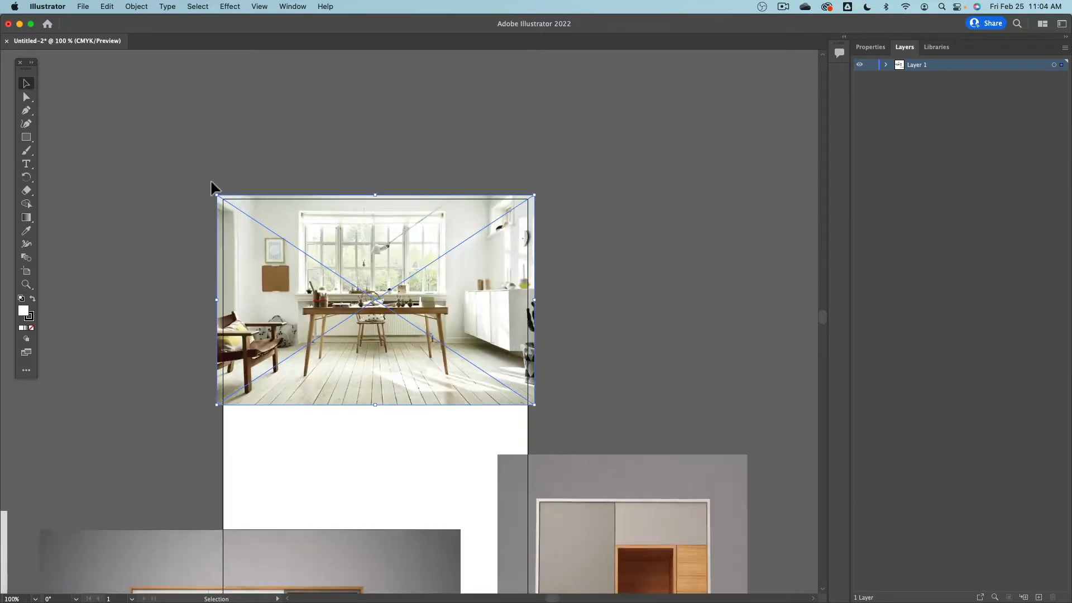
{"action": "scroll", "coordinate": [229, 224], "scroll_direction": "down", "scroll_amount": 2}
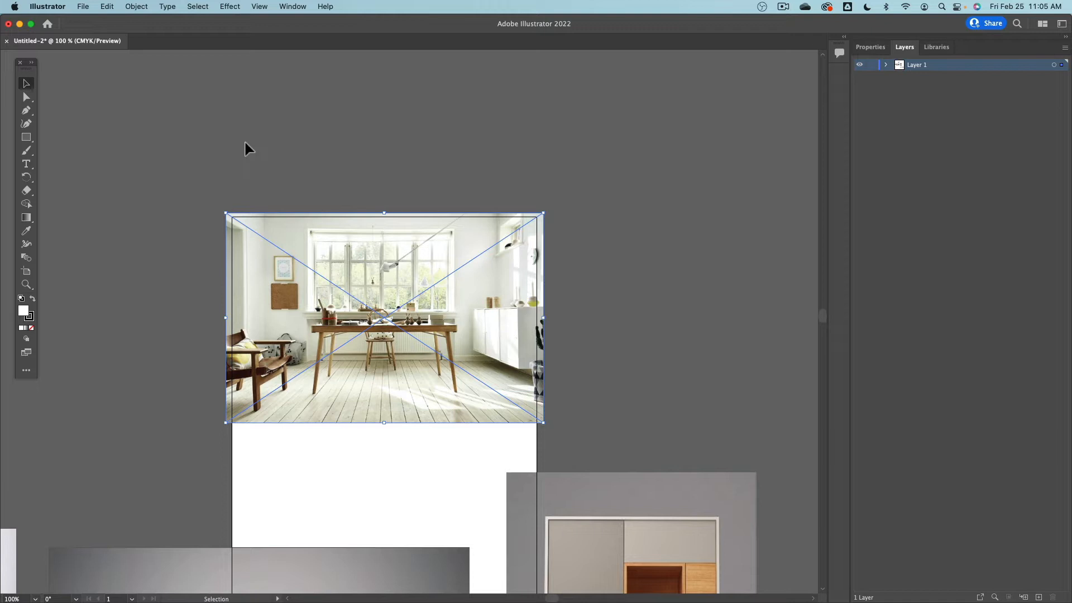
{"action": "scroll", "coordinate": [252, 146], "scroll_direction": "down", "scroll_amount": 2}
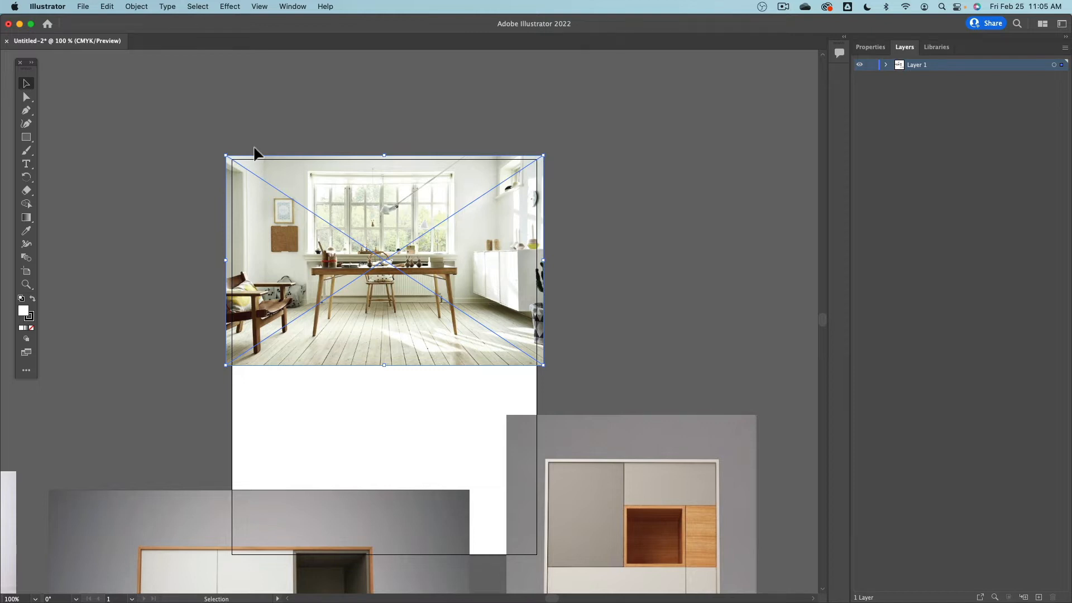
{"action": "key", "text": "super+z"}
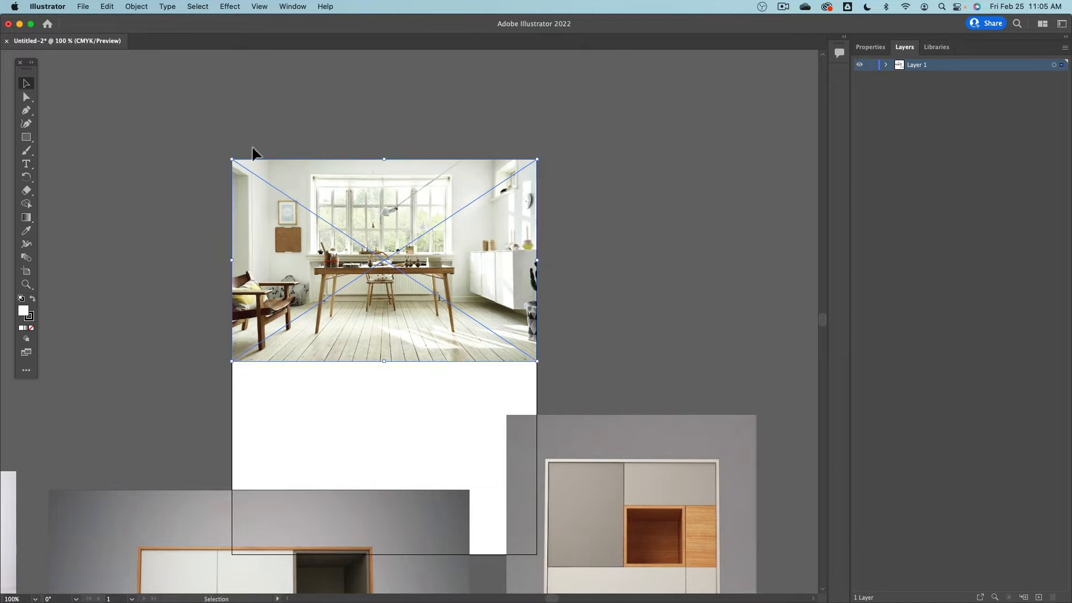
- Move the wooden cabinet and sideboard photos up side by side beneath the room photo
{"action": "left_click", "coordinate": [254, 136]}
{"action": "scroll", "coordinate": [558, 362], "scroll_direction": "up", "scroll_amount": 10}
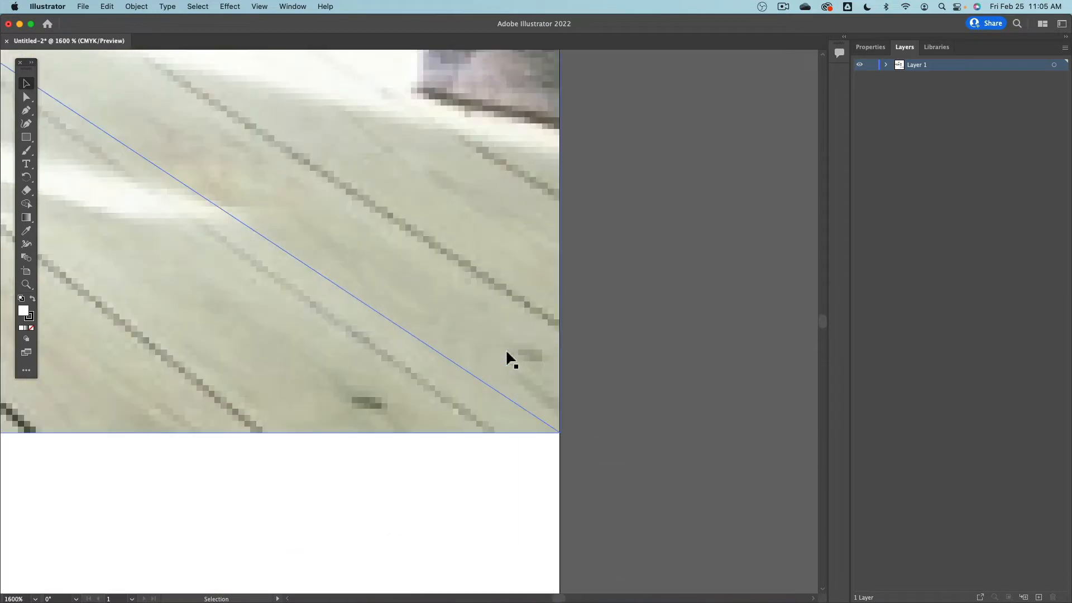
{"action": "scroll", "coordinate": [624, 488], "scroll_direction": "down", "scroll_amount": 10}
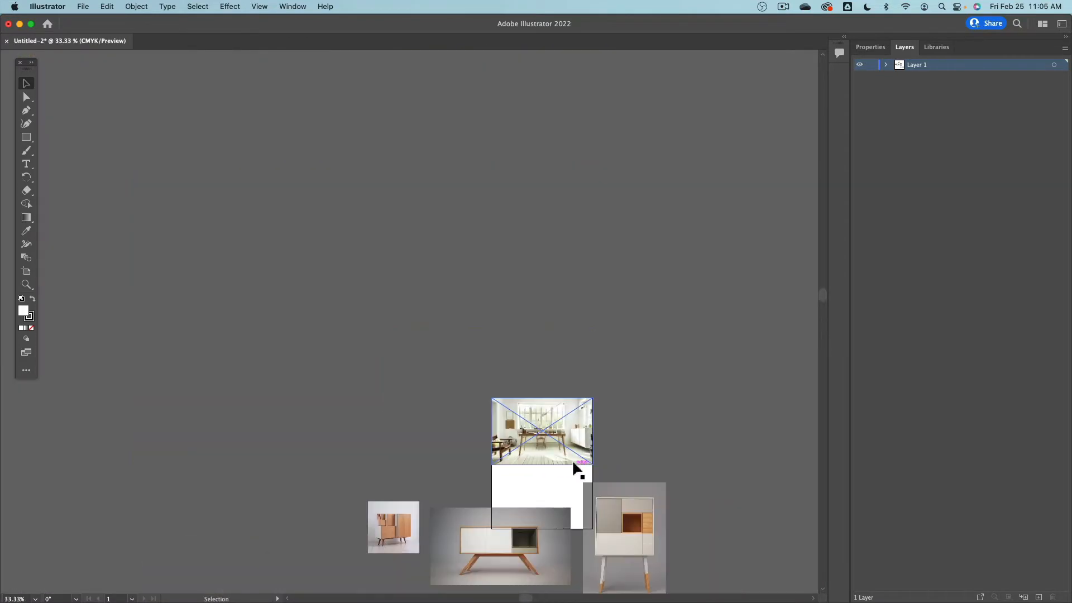
{"action": "scroll", "coordinate": [606, 317], "scroll_direction": "down", "scroll_amount": 6}
{"action": "scroll", "coordinate": [572, 299], "scroll_direction": "up", "scroll_amount": 2}
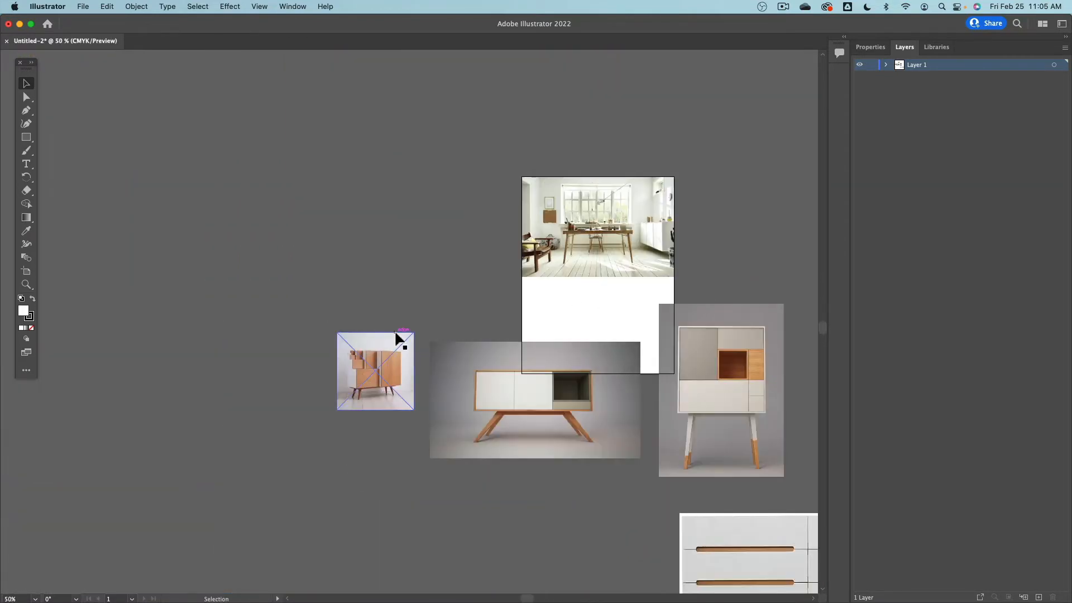
{"action": "left_click_drag", "start_coordinate": [409, 346], "coordinate": [529, 289]}
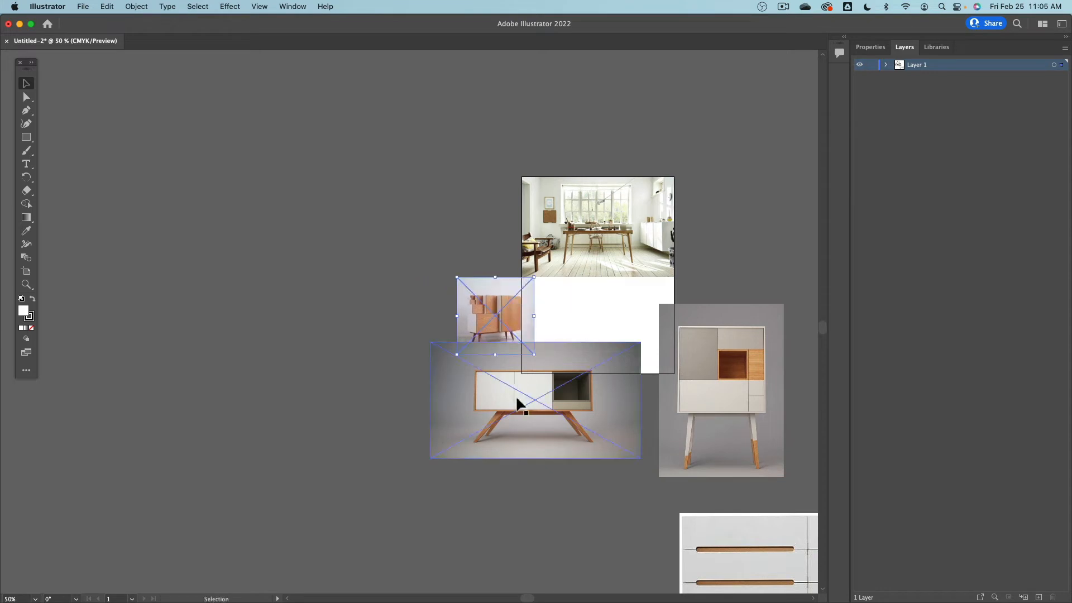
{"action": "left_click_drag", "start_coordinate": [517, 391], "coordinate": [615, 319]}
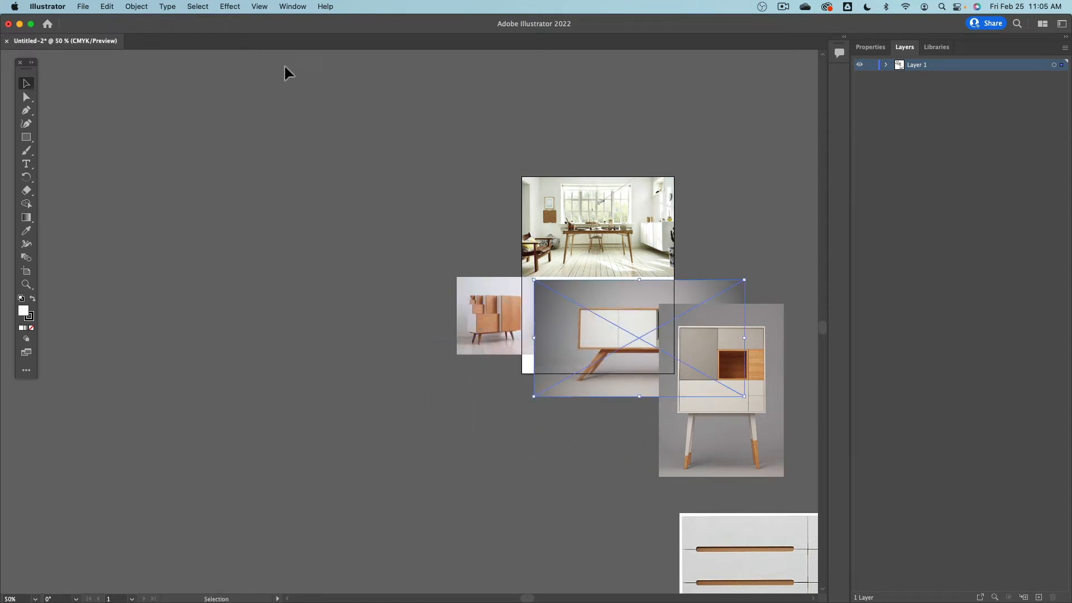
{"action": "left_click", "coordinate": [293, 6]}
{"action": "mouse_move", "coordinate": [259, 6]}
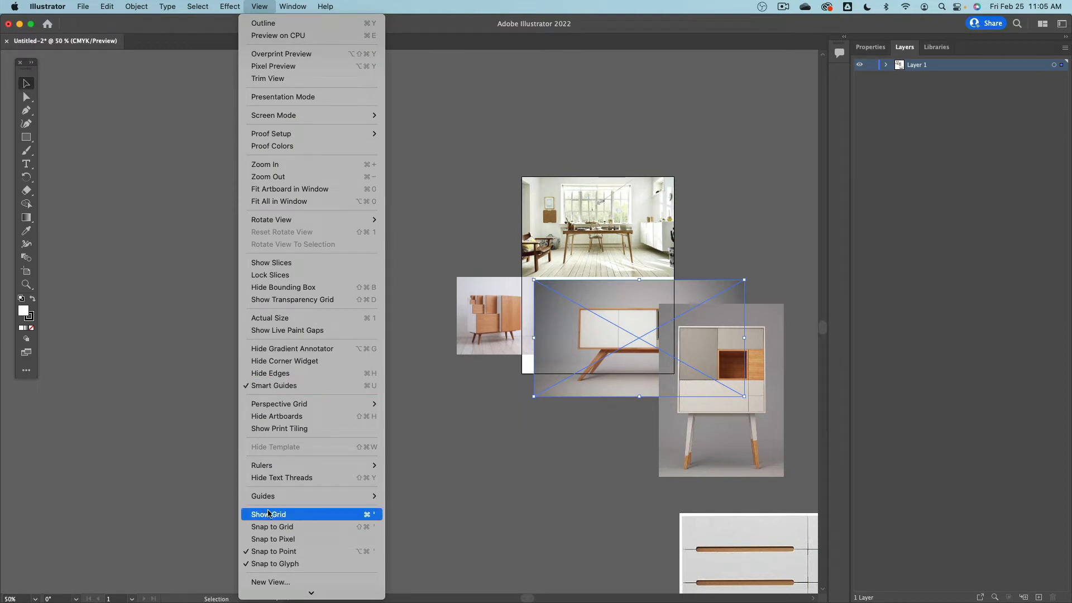
{"action": "mouse_move", "coordinate": [264, 499]}
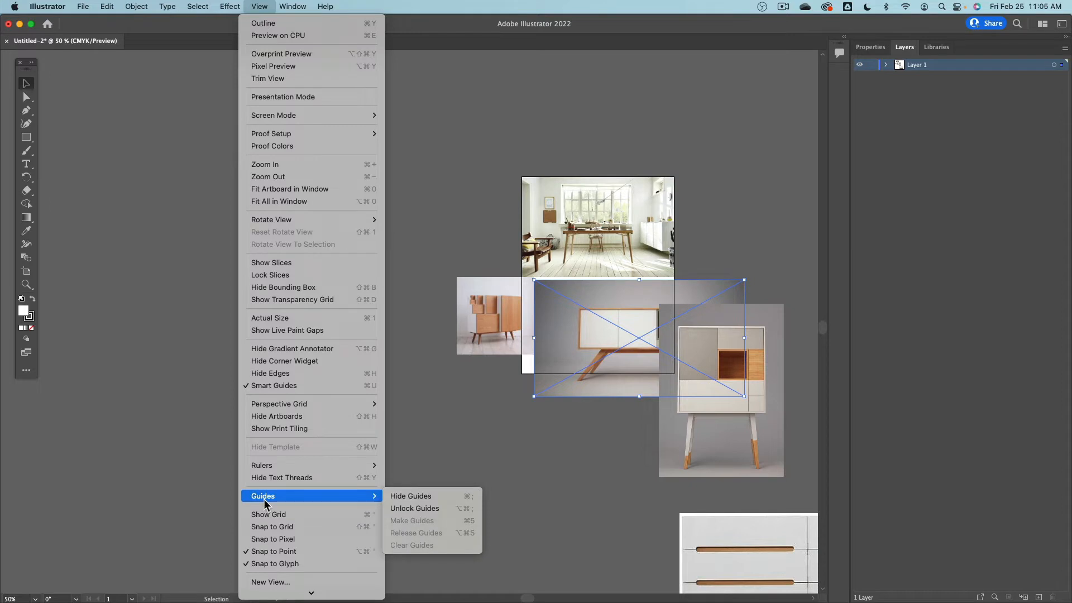
{"action": "left_click", "coordinate": [584, 468]}
- Align the cabinet and sideboard photos edge to edge, with their upper edges against the room photo's lower edge
{"action": "scroll", "coordinate": [578, 291], "scroll_direction": "up", "scroll_amount": 1}
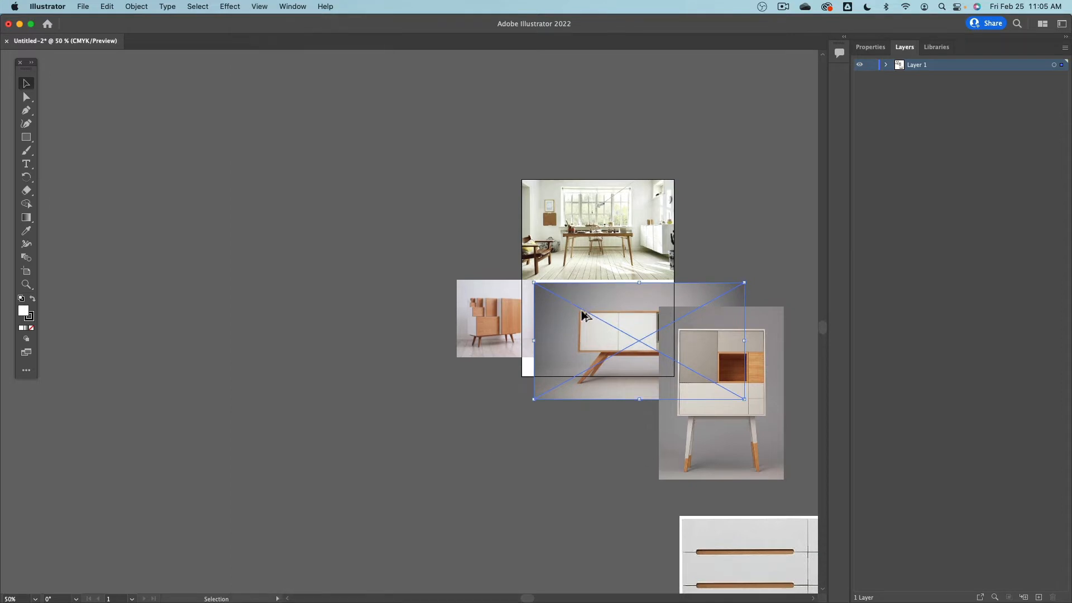
{"action": "scroll", "coordinate": [581, 312], "scroll_direction": "up", "scroll_amount": 2}
{"action": "mouse_move", "coordinate": [516, 297]}
{"action": "left_mouse_down"}
{"action": "mouse_move", "coordinate": [538, 291]}
{"action": "mouse_move", "coordinate": [520, 291]}
{"action": "left_mouse_up"}
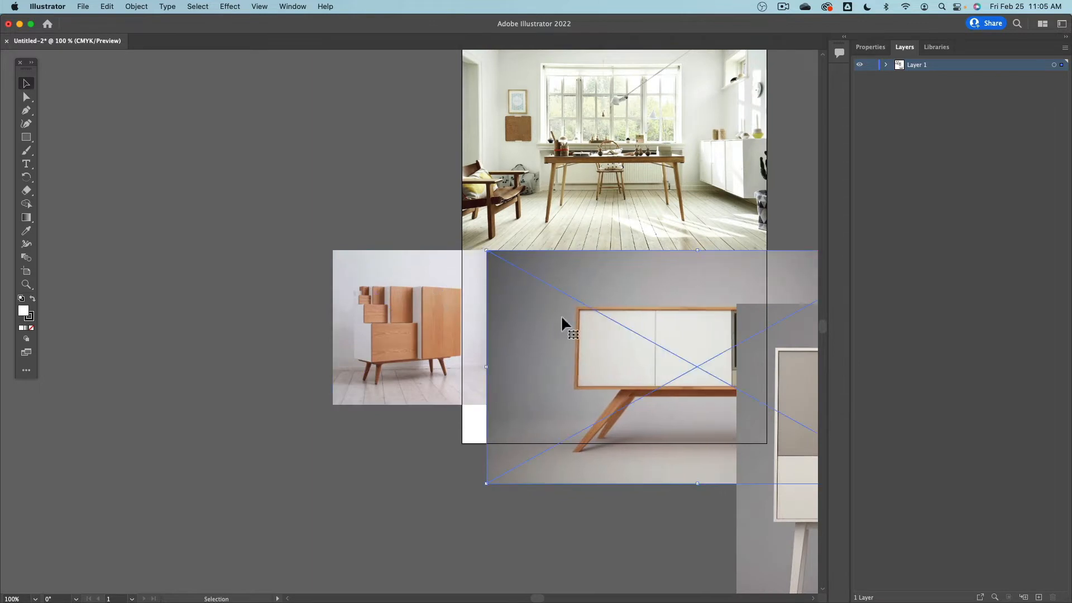
{"action": "key", "text": "space"}
- Scale the sideboard photo down proportionally so its height matches the wooden cabinet photo beside it
{"action": "left_click_drag", "start_coordinate": [771, 443], "coordinate": [536, 390]}
{"action": "left_click_drag", "start_coordinate": [672, 431], "coordinate": [517, 408]}
{"action": "scroll", "coordinate": [251, 351], "scroll_direction": "up", "scroll_amount": 3}
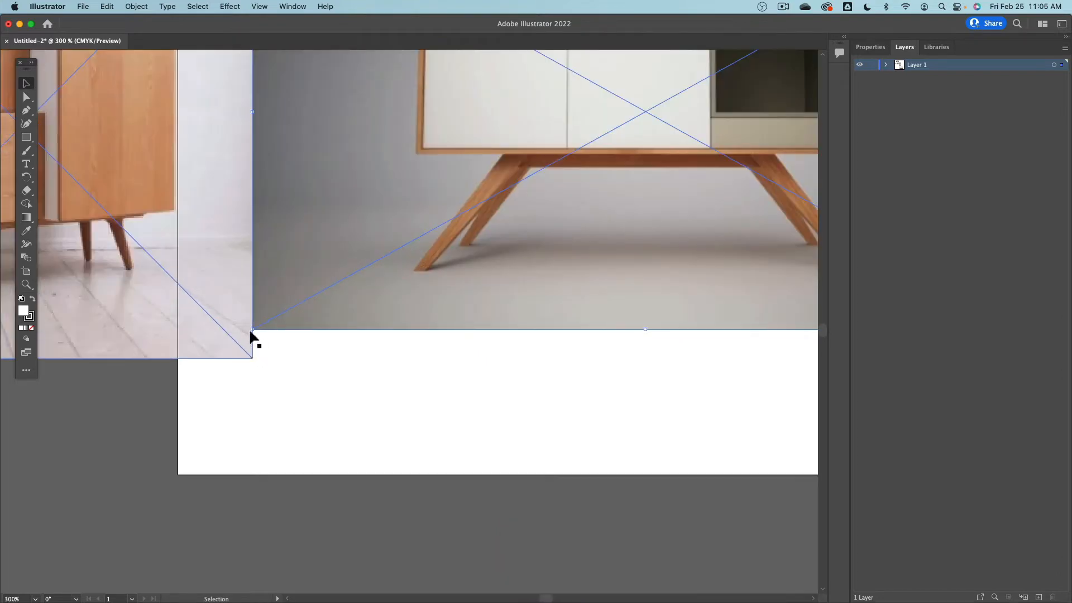
{"action": "left_click_drag", "start_coordinate": [251, 330], "coordinate": [199, 361]}
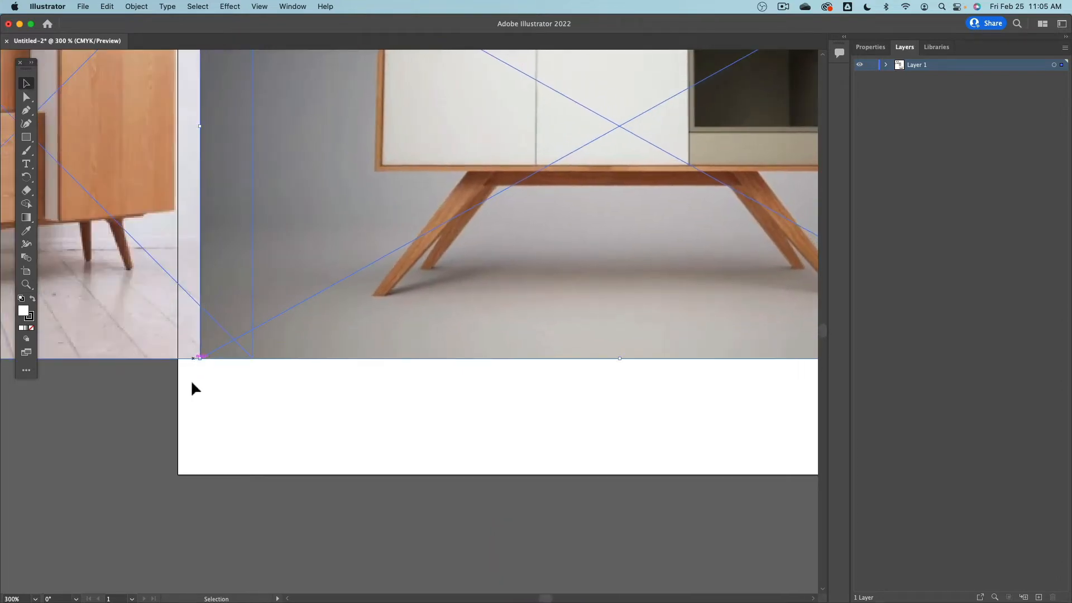
{"action": "scroll", "coordinate": [206, 385], "scroll_direction": "down", "scroll_amount": 2}
{"action": "left_click_drag", "start_coordinate": [265, 323], "coordinate": [292, 320]}
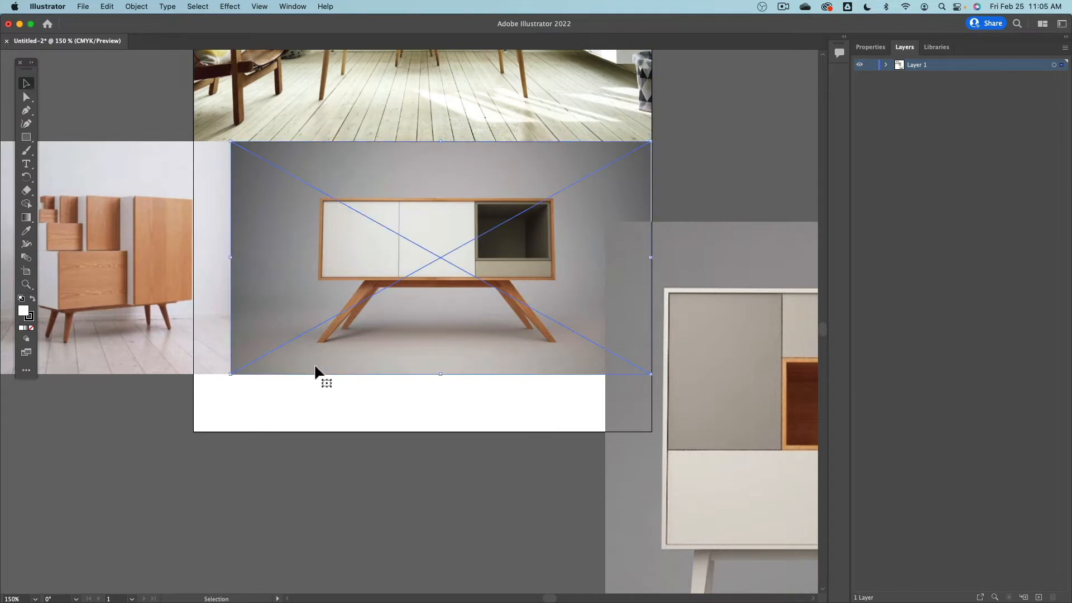
- Move the tall cabinet photo against the sideboard photo's right edge, aligning their upper edges
{"action": "left_click_drag", "start_coordinate": [658, 255], "coordinate": [705, 167]}
{"action": "scroll", "coordinate": [522, 399], "scroll_direction": "right", "scroll_amount": 10}
{"action": "scroll", "coordinate": [522, 399], "scroll_direction": "down", "scroll_amount": 3}
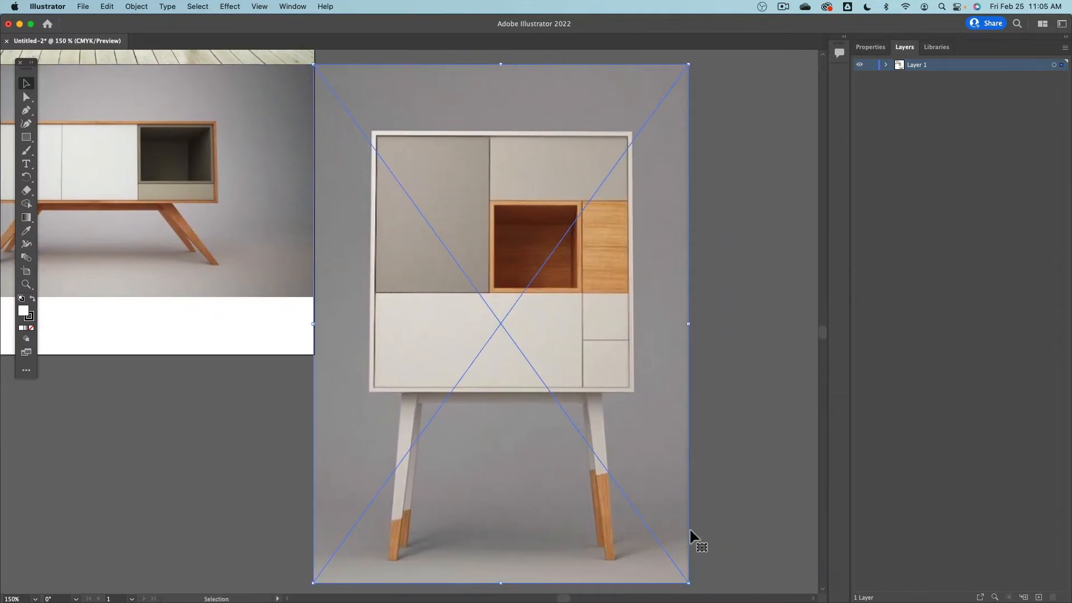
- Scale the tall cabinet photo down proportionally to the sideboard photo's height, keeping the two photos edge to edge
{"action": "left_click_drag", "start_coordinate": [688, 582], "coordinate": [485, 423]}
{"action": "scroll", "coordinate": [305, 280], "scroll_direction": "up", "scroll_amount": 6}
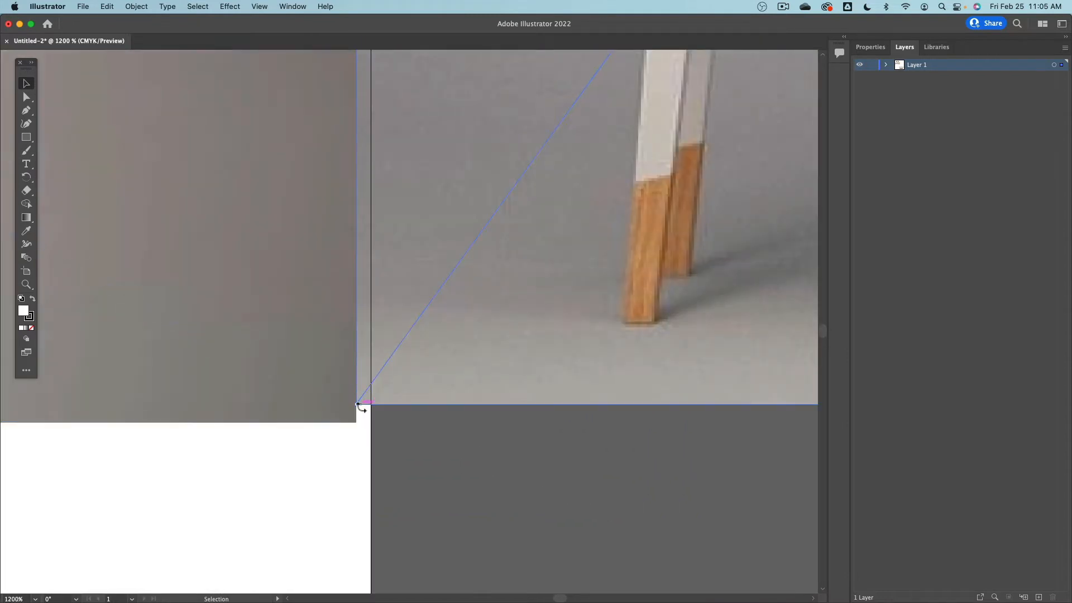
{"action": "left_click_drag", "start_coordinate": [357, 404], "coordinate": [341, 428]}
{"action": "scroll", "coordinate": [352, 433], "scroll_direction": "down", "scroll_amount": 3}
{"action": "left_click_drag", "start_coordinate": [387, 231], "coordinate": [456, 303]}
{"action": "left_click_drag", "start_coordinate": [417, 252], "coordinate": [509, 573]}
{"action": "left_click_drag", "start_coordinate": [592, 284], "coordinate": [527, 209]}
{"action": "scroll", "coordinate": [372, 190], "scroll_direction": "down", "scroll_amount": 4}
- Scale the three furniture photos down together and align the row with the artboard's left edge, directly below the room photo
{"action": "left_click_drag", "start_coordinate": [212, 241], "coordinate": [412, 256]}
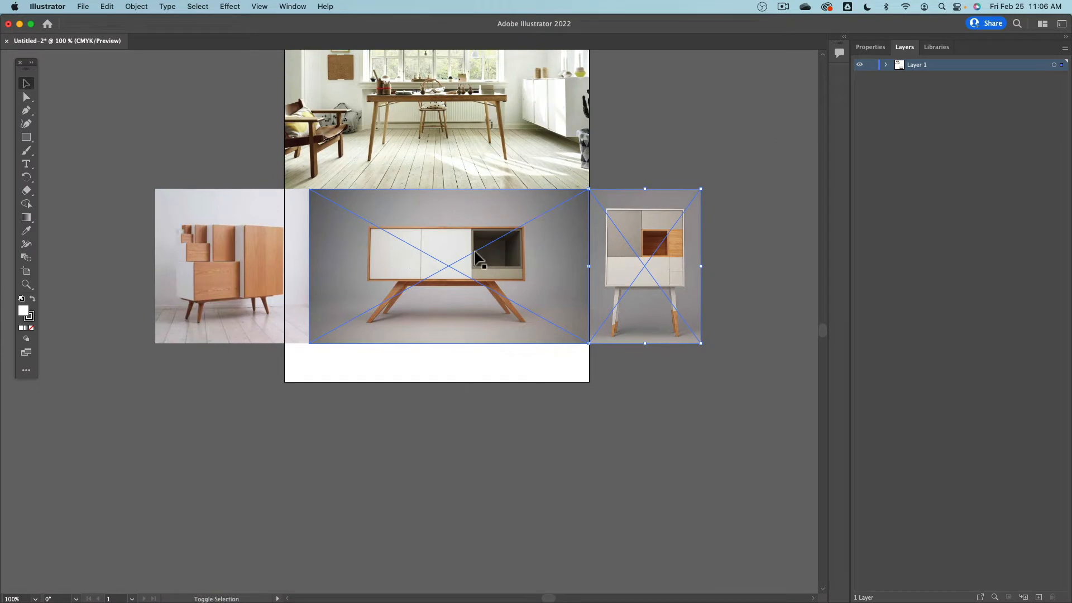
{"action": "left_click", "coordinate": [254, 246], "text": "shift"}
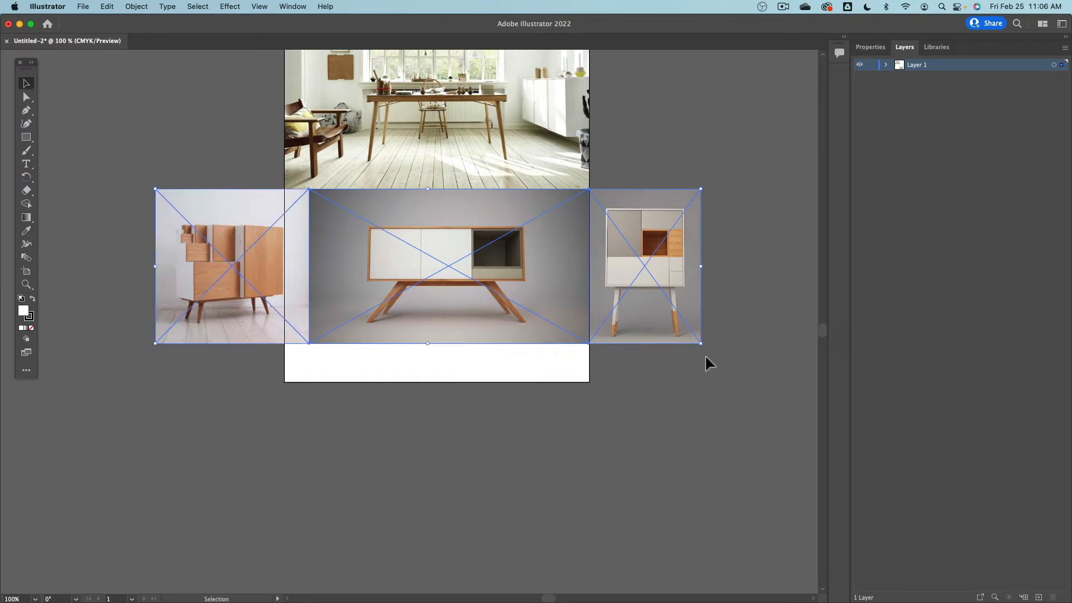
{"action": "left_click_drag", "start_coordinate": [701, 344], "coordinate": [528, 289]}
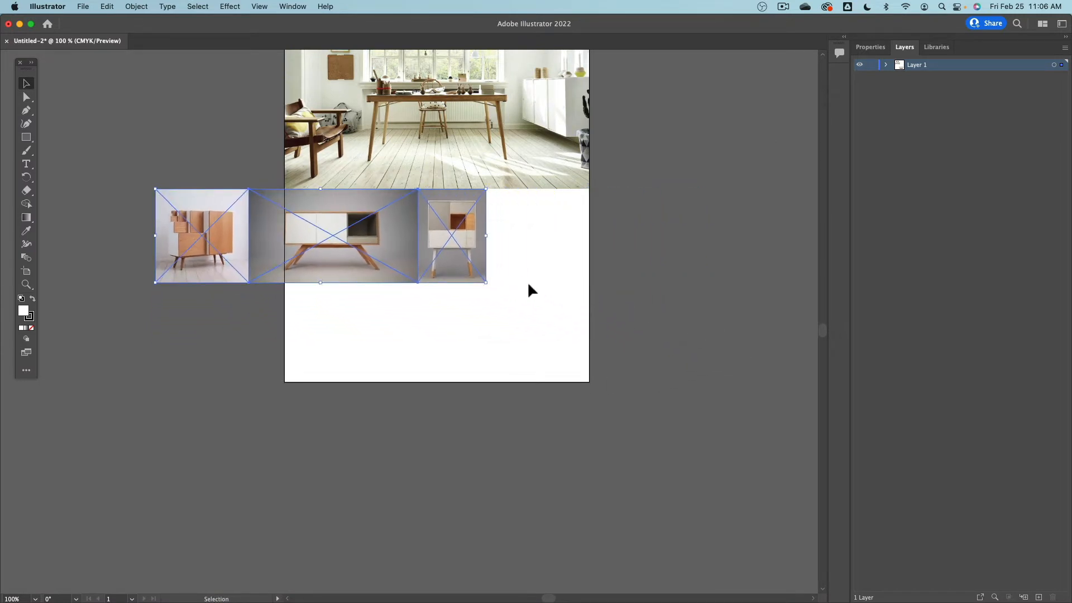
{"action": "left_click_drag", "start_coordinate": [364, 228], "coordinate": [492, 226]}
{"action": "scroll", "coordinate": [320, 192], "scroll_direction": "up", "scroll_amount": 4}
{"action": "left_click_drag", "start_coordinate": [276, 192], "coordinate": [266, 201]}
- Scale the row of three furniture photos proportionally from its lower-right corner until it spans exactly to the artboard's right edge
{"action": "scroll", "coordinate": [266, 201], "scroll_direction": "down", "scroll_amount": 3}
{"action": "scroll", "coordinate": [614, 268], "scroll_direction": "right", "scroll_amount": 3}
{"action": "scroll", "coordinate": [574, 307], "scroll_direction": "up", "scroll_amount": 4}
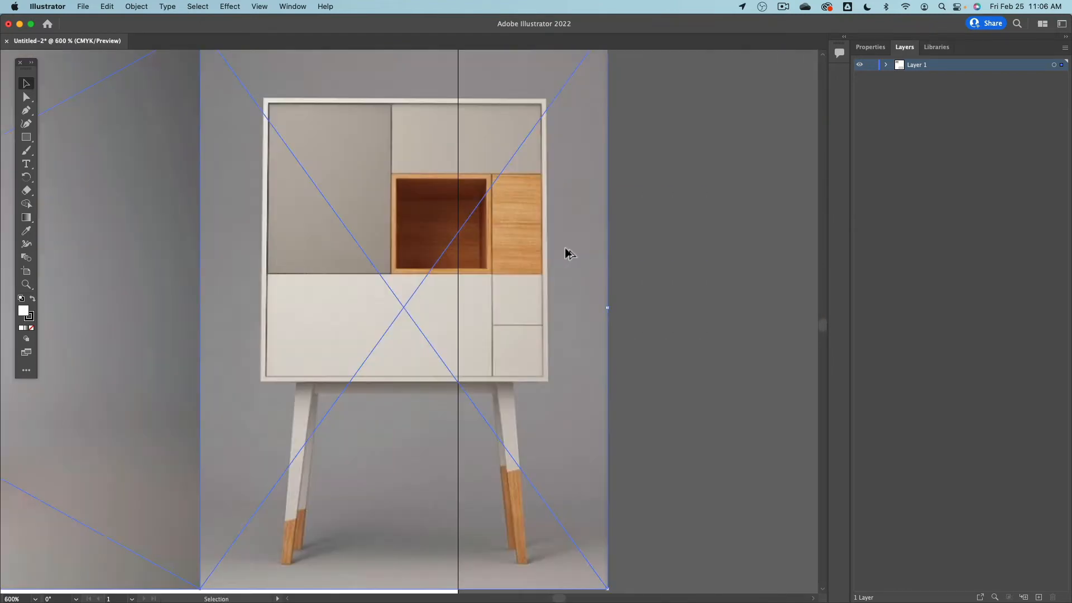
{"action": "scroll", "coordinate": [591, 397], "scroll_direction": "down", "scroll_amount": 1}
{"action": "left_click_drag", "start_coordinate": [602, 523], "coordinate": [504, 497]}
{"action": "scroll", "coordinate": [505, 497], "scroll_direction": "up", "scroll_amount": 10}
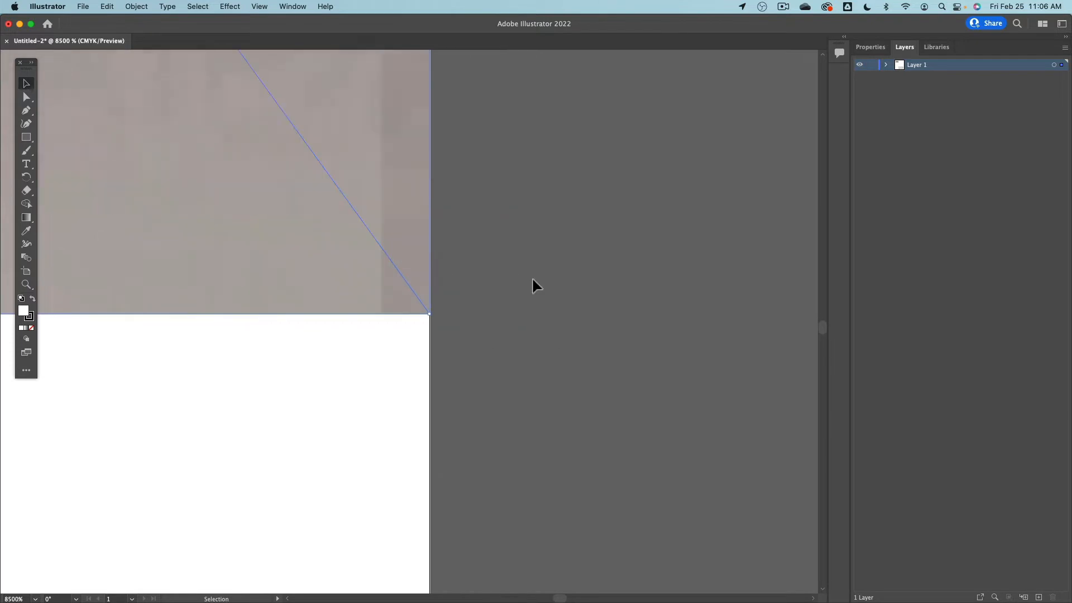
{"action": "scroll", "coordinate": [477, 359], "scroll_direction": "down", "scroll_amount": 10}
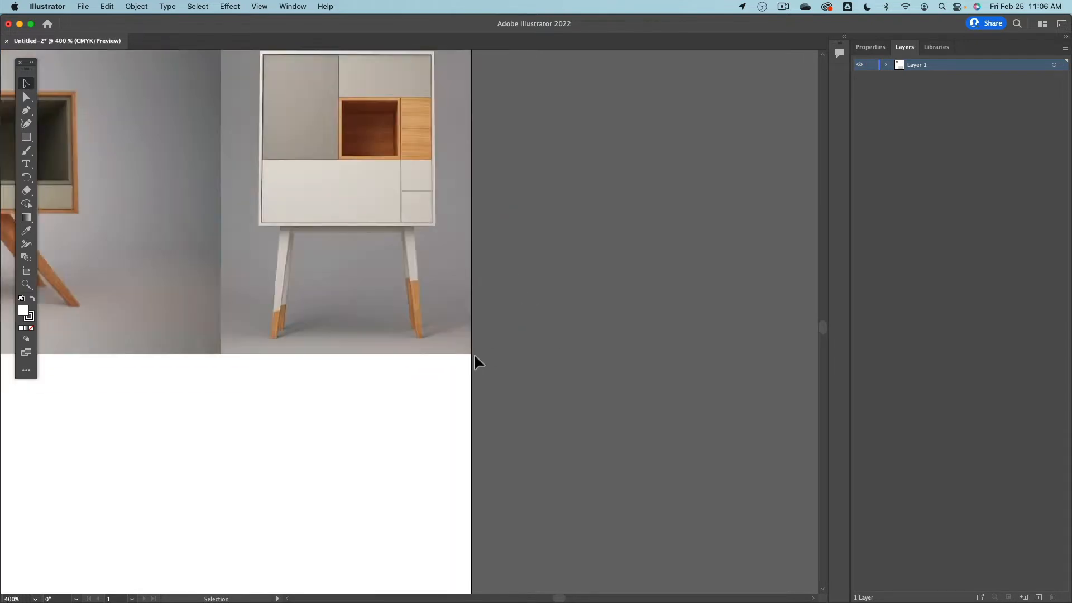
{"action": "scroll", "coordinate": [474, 353], "scroll_direction": "down", "scroll_amount": 8}
{"action": "scroll", "coordinate": [512, 282], "scroll_direction": "up", "scroll_amount": 4}
{"action": "scroll", "coordinate": [617, 270], "scroll_direction": "down", "scroll_amount": 4}
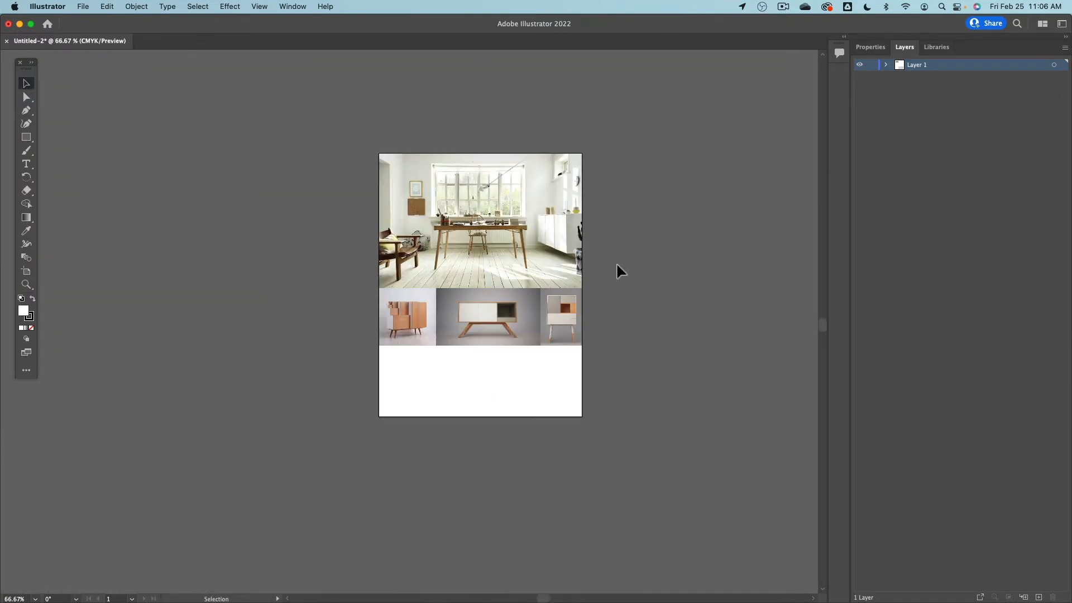
- Move the white drawer dresser photo directly below the furniture row and scale it down to end at the artboard's lower edge
{"action": "scroll", "coordinate": [622, 268], "scroll_direction": "down", "scroll_amount": 3}
{"action": "left_click_drag", "start_coordinate": [694, 575], "coordinate": [616, 318]}
{"action": "scroll", "coordinate": [616, 318], "scroll_direction": "right", "scroll_amount": 5}
{"action": "left_click_drag", "start_coordinate": [701, 436], "coordinate": [496, 352]}
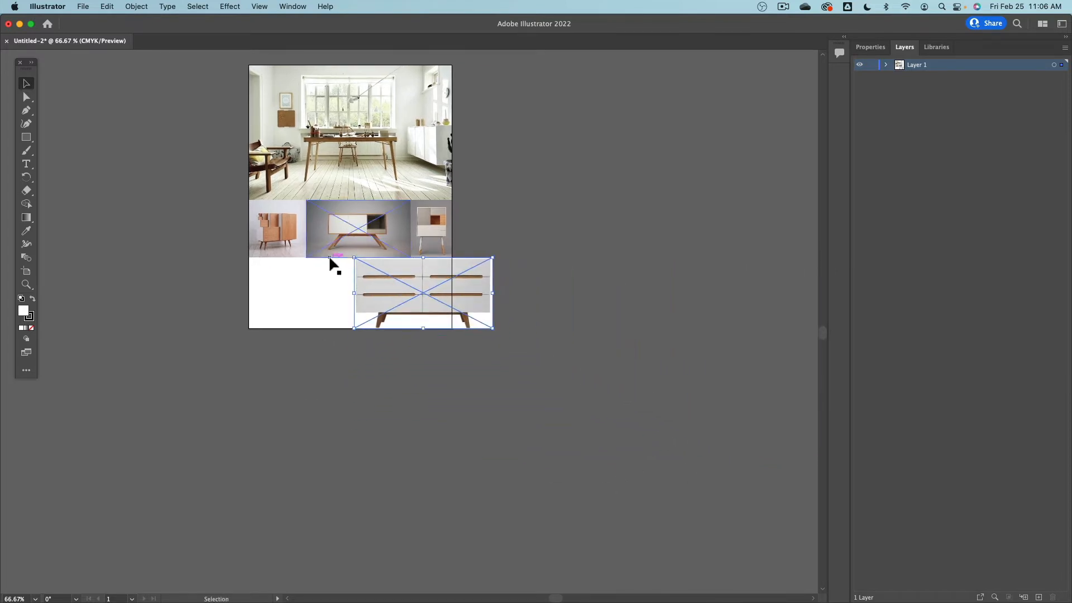
{"action": "scroll", "coordinate": [330, 259], "scroll_direction": "up", "scroll_amount": 3}
{"action": "left_click", "coordinate": [399, 507]}
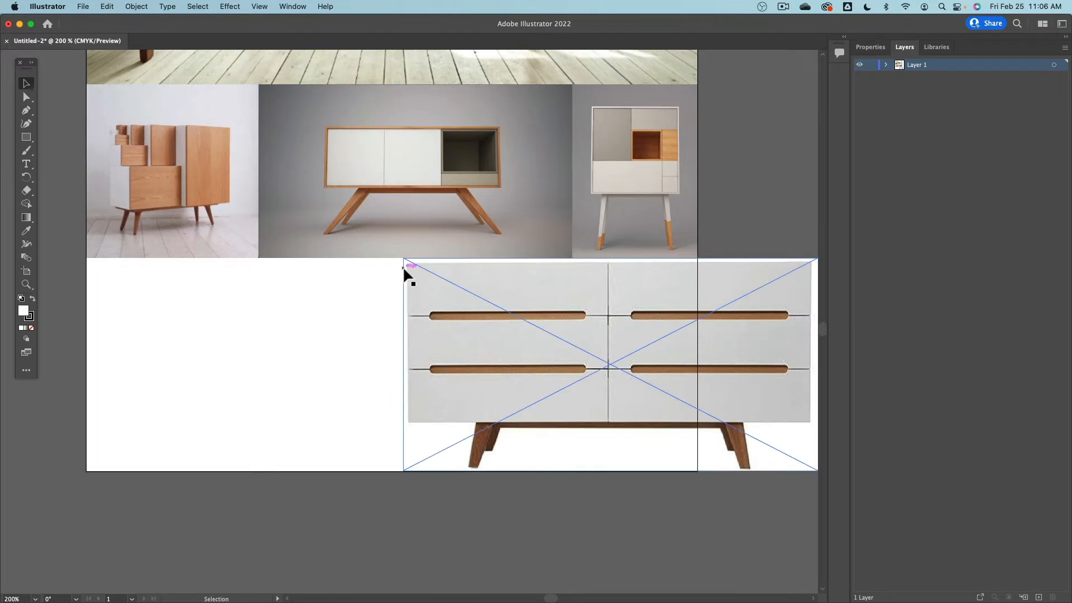
- Scale the dresser photo down further and place it in the blank lower area, extending past the artboard's right edge
{"action": "left_click_drag", "start_coordinate": [403, 259], "coordinate": [525, 327]}
{"action": "left_click_drag", "start_coordinate": [614, 380], "coordinate": [654, 363]}
{"action": "left_click_drag", "start_coordinate": [582, 470], "coordinate": [479, 460]}
{"action": "left_click_drag", "start_coordinate": [513, 347], "coordinate": [524, 342]}
{"action": "left_click", "coordinate": [423, 511]}
{"action": "left_click_drag", "start_coordinate": [305, 401], "coordinate": [402, 401]}
{"action": "scroll", "coordinate": [402, 400], "scroll_direction": "down", "scroll_amount": 2}
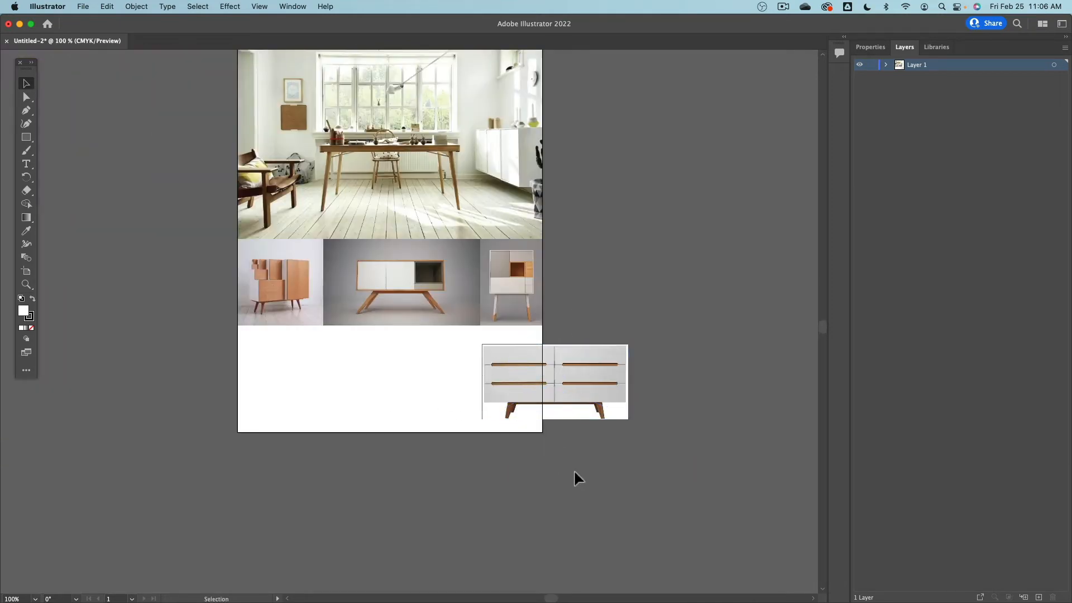
- Examine the dresser photo's upper-left corner and its outer edges up close
{"action": "scroll", "coordinate": [524, 367], "scroll_direction": "up", "scroll_amount": 4}
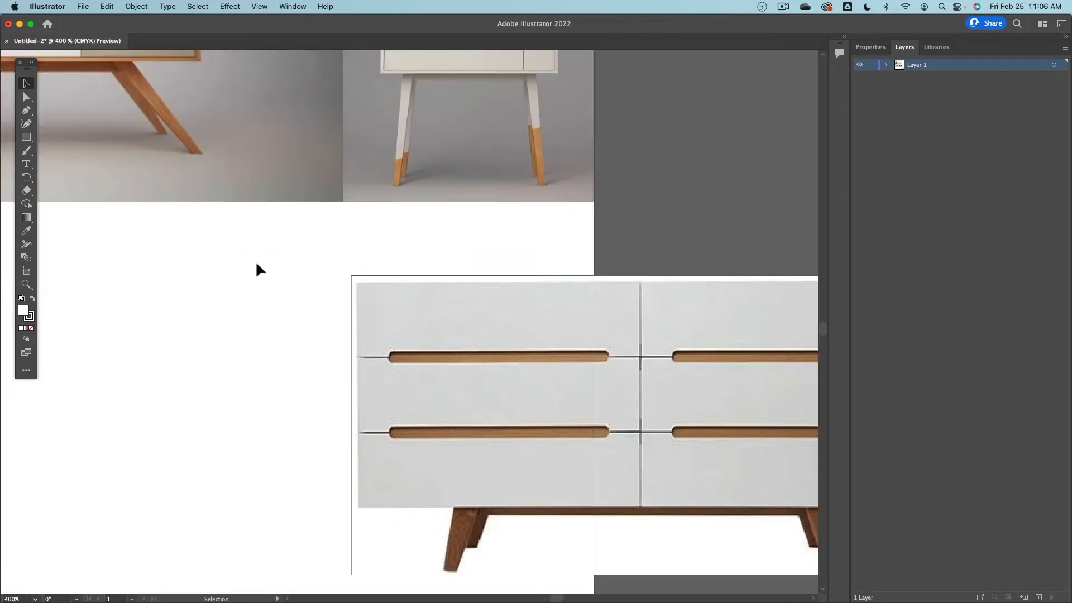
{"action": "scroll", "coordinate": [325, 260], "scroll_direction": "up", "scroll_amount": 2}
{"action": "scroll", "coordinate": [322, 261], "scroll_direction": "up", "scroll_amount": 2}
{"action": "scroll", "coordinate": [536, 369], "scroll_direction": "up", "scroll_amount": 3}
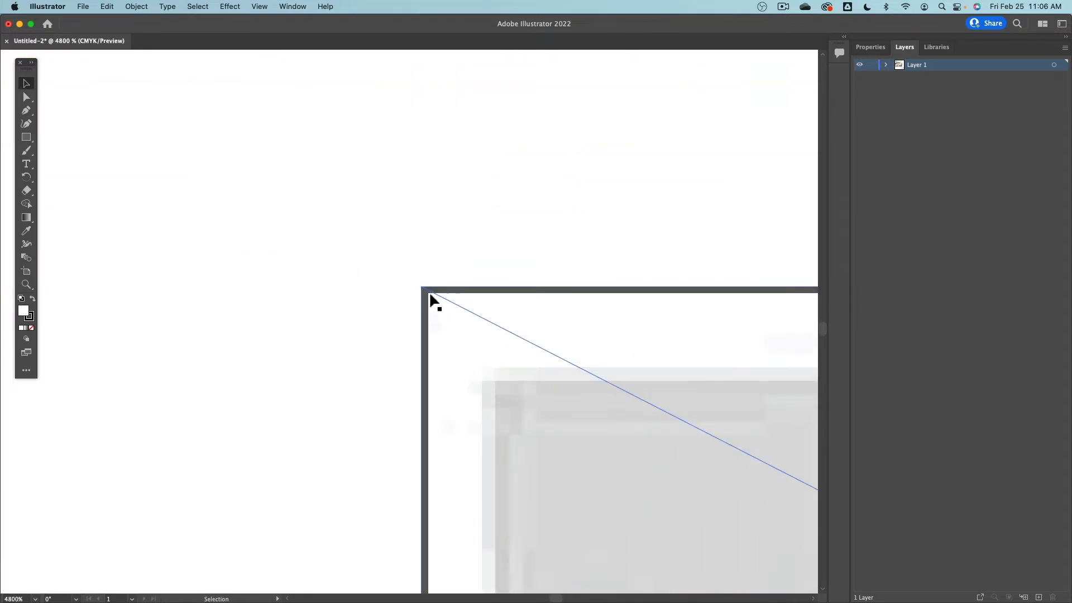
{"action": "scroll", "coordinate": [427, 294], "scroll_direction": "down", "scroll_amount": 2}
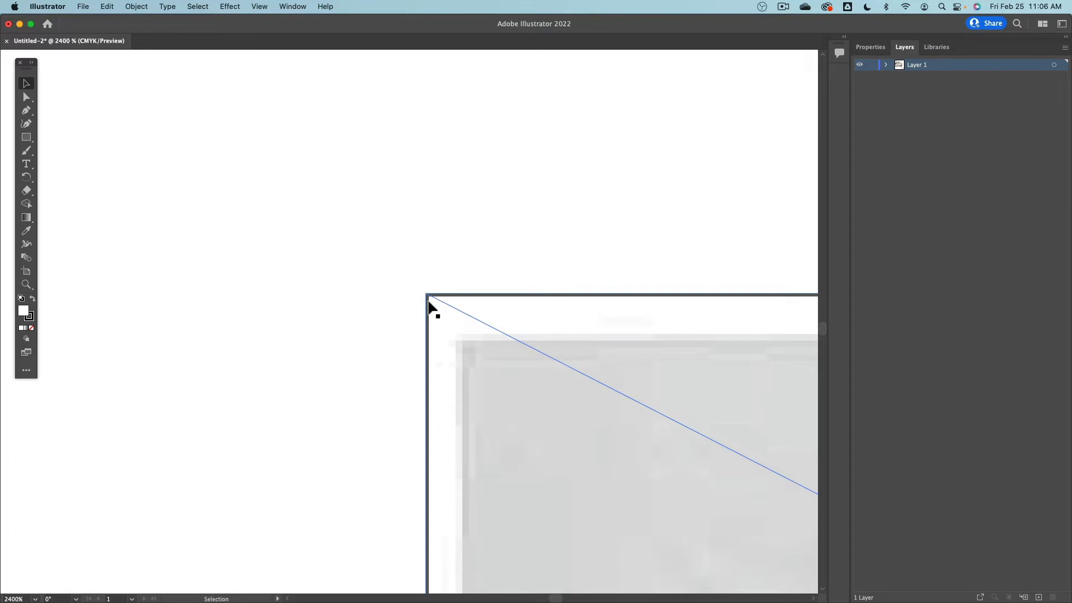
{"action": "scroll", "coordinate": [324, 282], "scroll_direction": "down", "scroll_amount": 2}
{"action": "scroll", "coordinate": [323, 279], "scroll_direction": "down", "scroll_amount": 4}
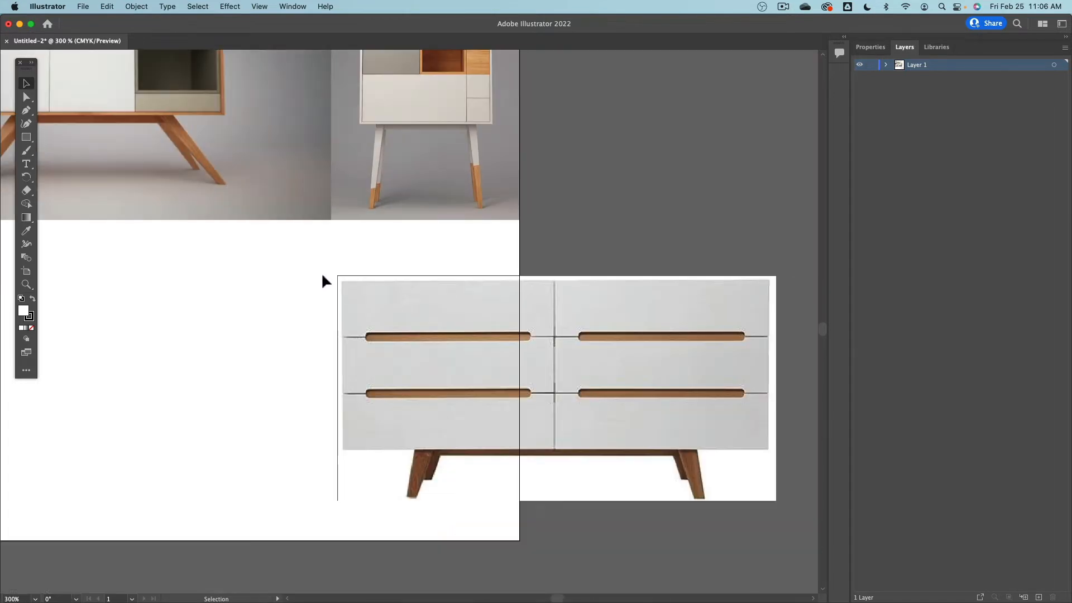
- Draw an unfilled rectangle from the dresser's upper-left corner to the artboard's right edge, ending partway down the dresser's legs
{"action": "left_click_drag", "start_coordinate": [208, 272], "coordinate": [312, 278]}
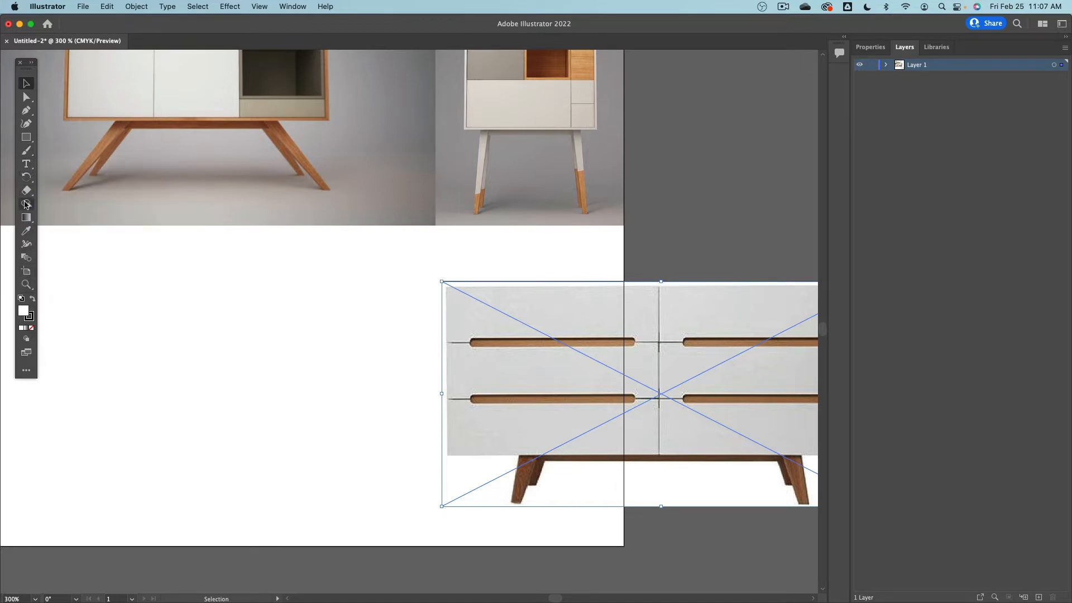
{"action": "left_click", "coordinate": [136, 6]}
{"action": "left_click", "coordinate": [143, 4]}
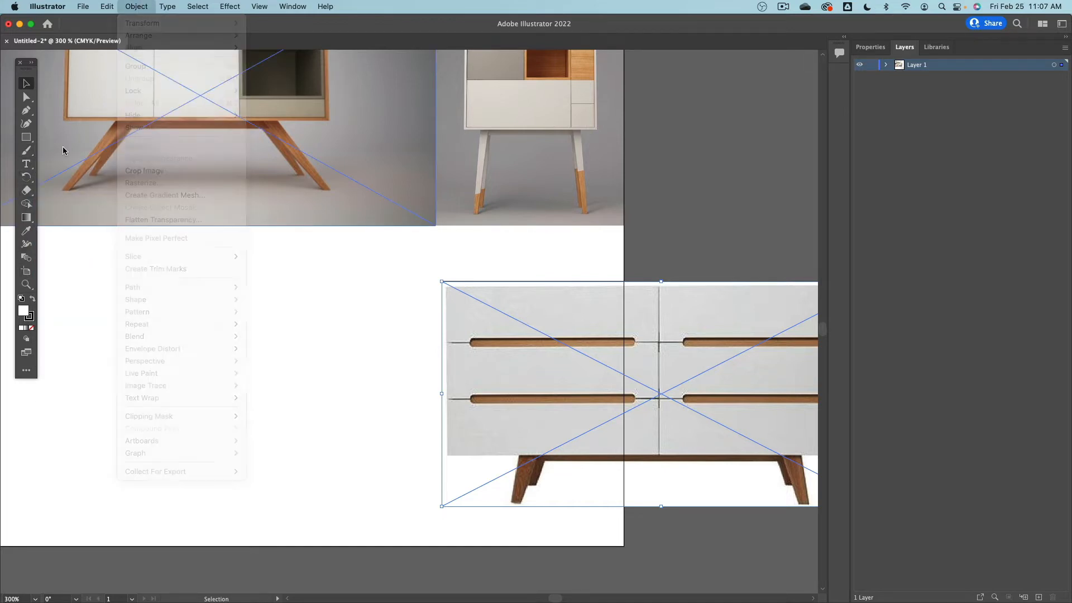
{"action": "left_click", "coordinate": [27, 138]}
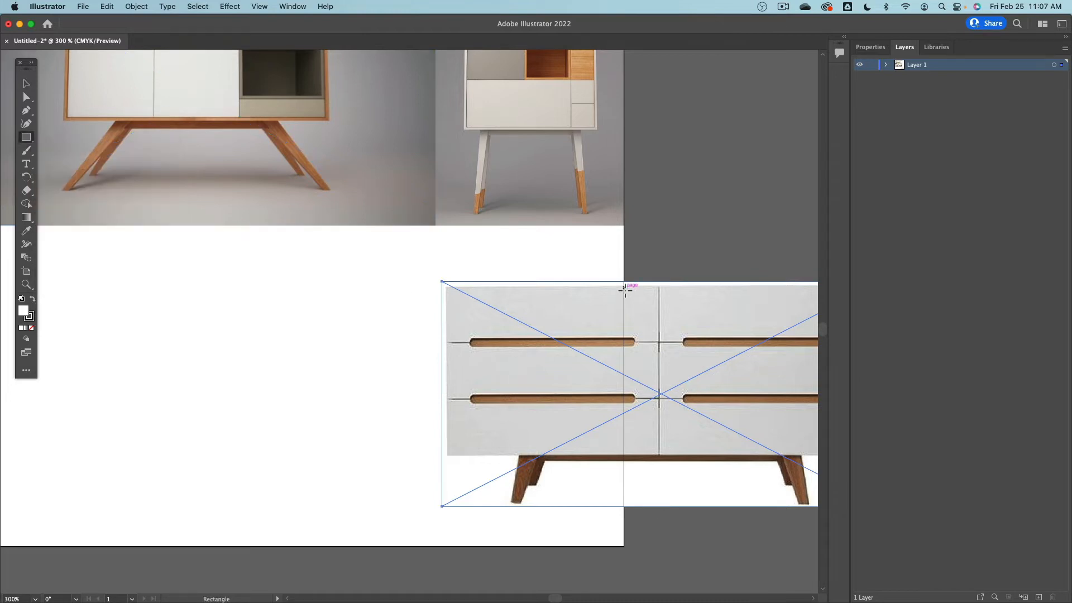
{"action": "left_click_drag", "start_coordinate": [625, 287], "coordinate": [447, 486]}
{"action": "left_click", "coordinate": [26, 84]}
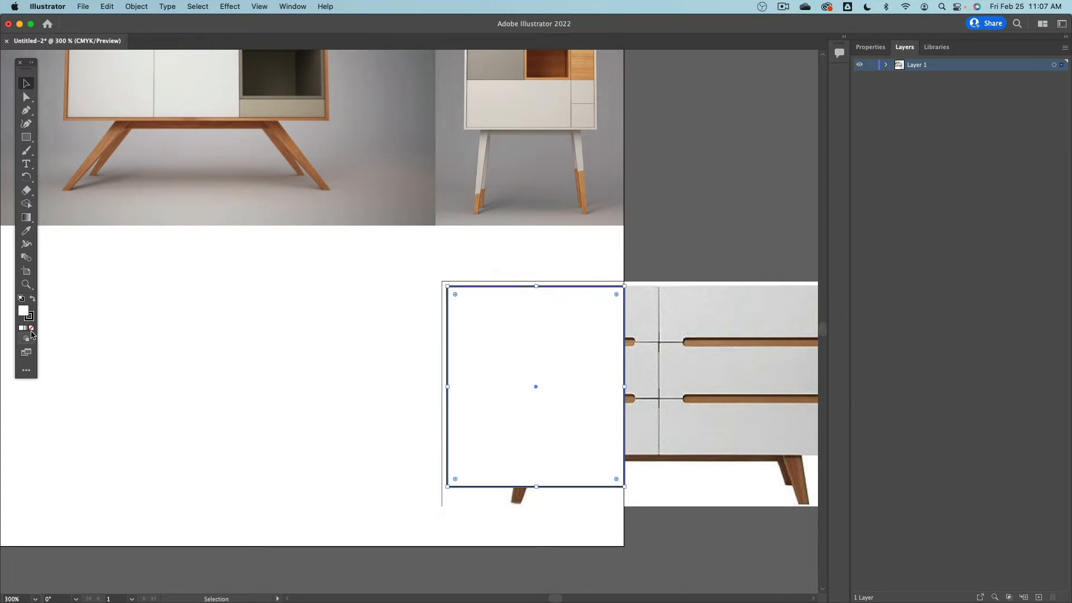
{"action": "left_click", "coordinate": [31, 329]}
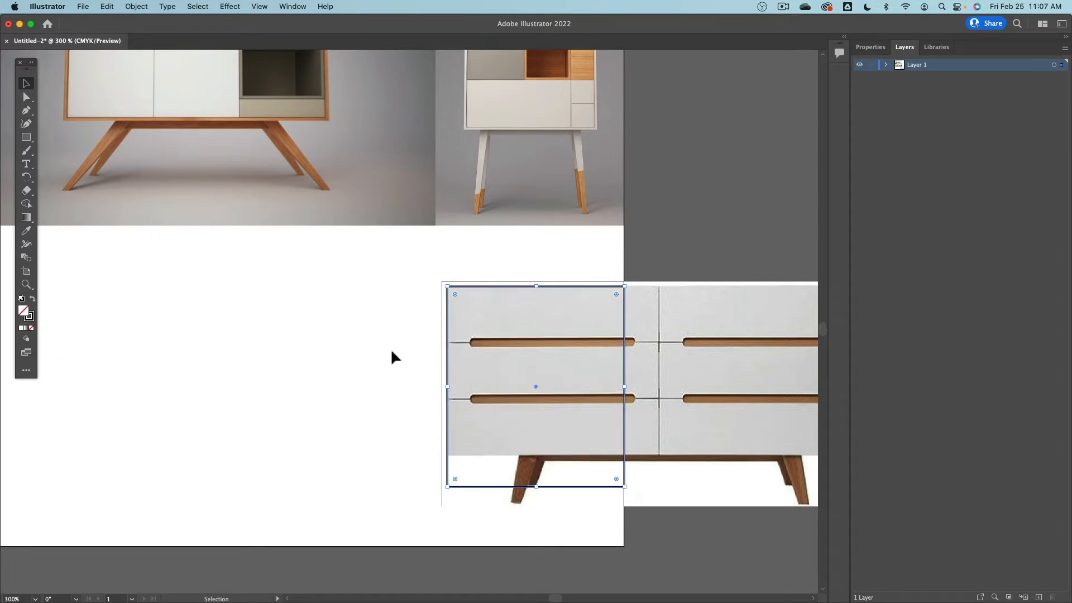
- Make a clipping mask from the rectangle and the dresser photo so only the part on the artboard shows
{"action": "left_click", "coordinate": [886, 65]}
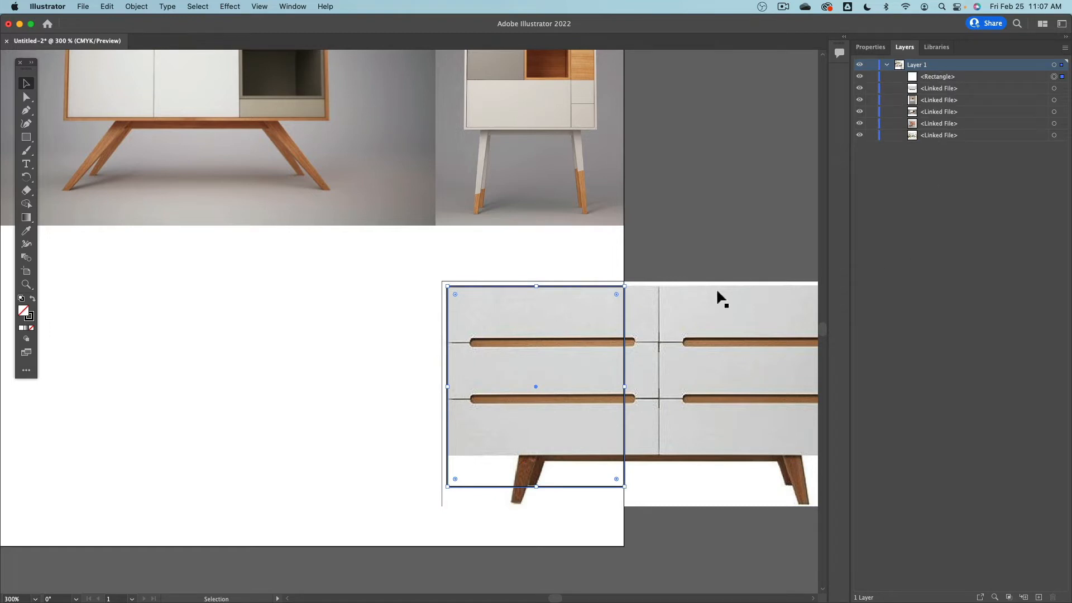
{"action": "left_click", "coordinate": [665, 307]}
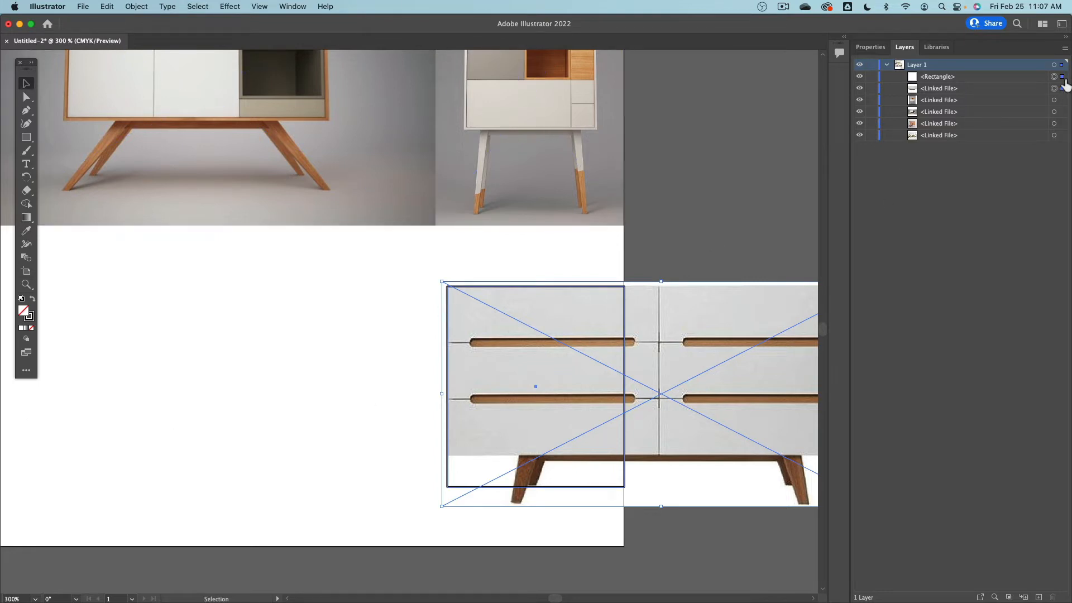
{"action": "left_click", "coordinate": [130, 6]}
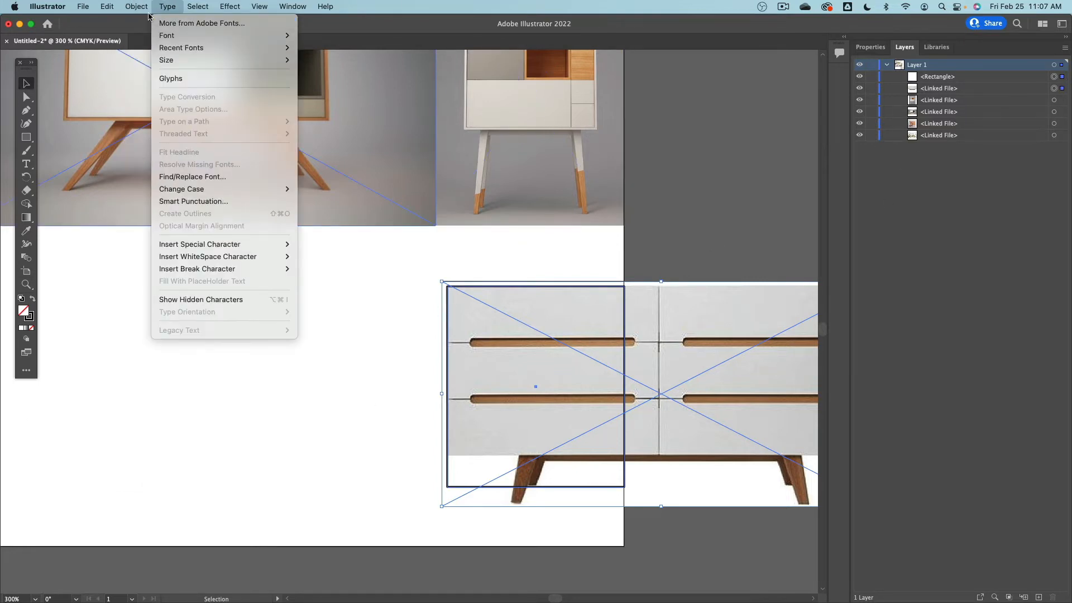
{"action": "mouse_move", "coordinate": [161, 425]}
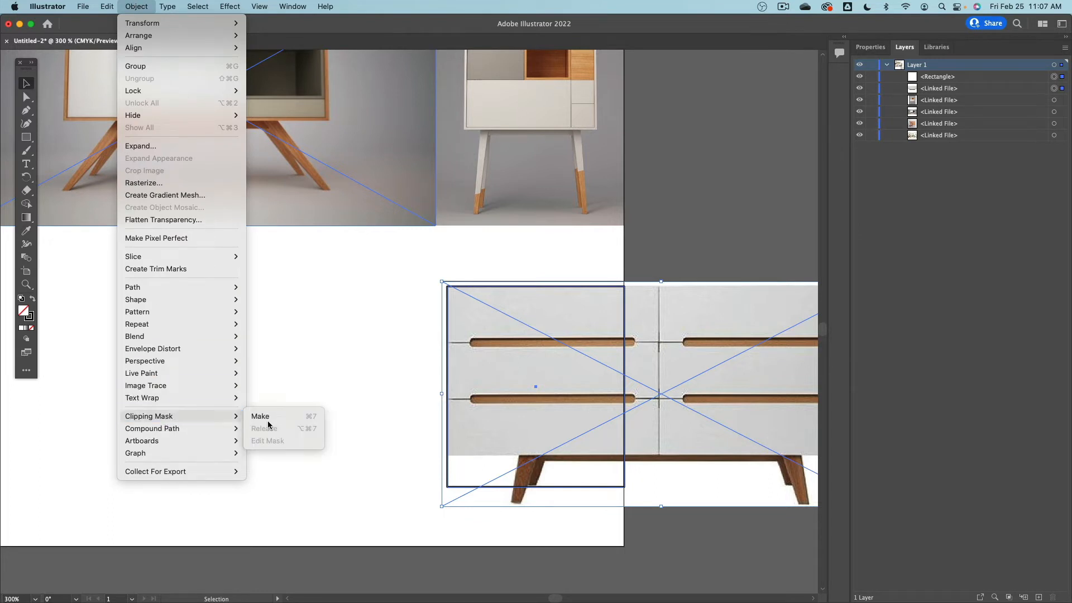
{"action": "left_click", "coordinate": [276, 421]}
{"action": "left_click", "coordinate": [716, 190]}
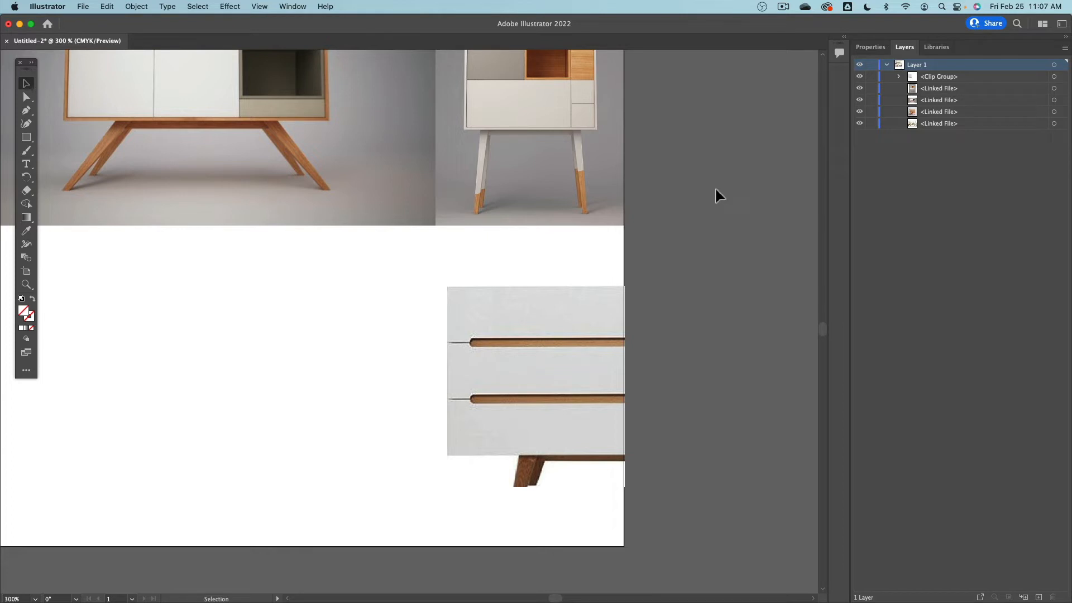
- Move the masked dresser inward from the artboard's right edge and place the toolbox in two columns below the isolation bar
{"action": "left_click_drag", "start_coordinate": [617, 335], "coordinate": [534, 311]}
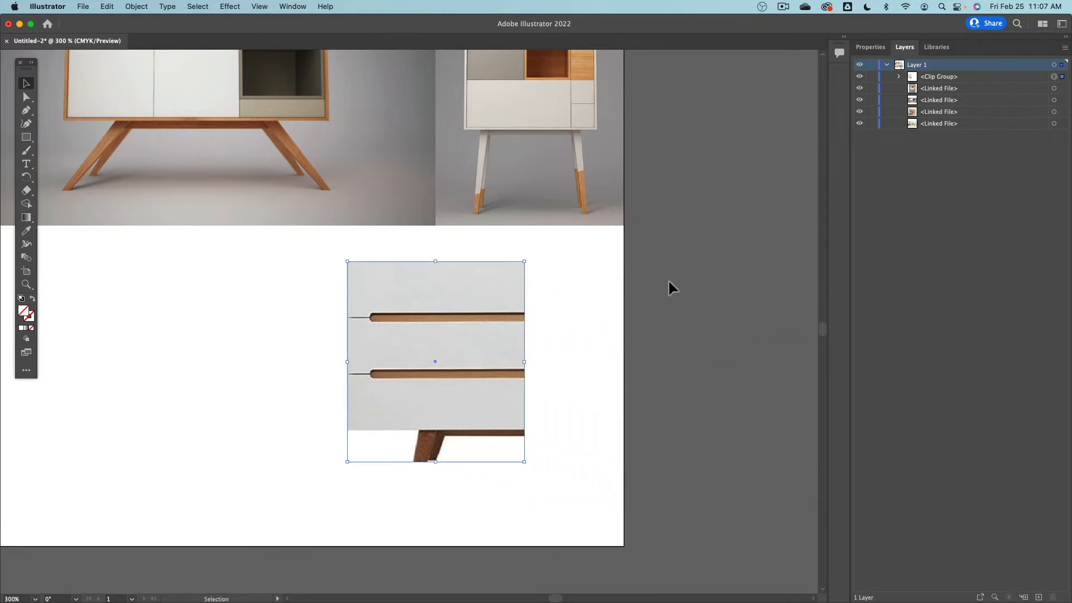
{"action": "double_click", "coordinate": [473, 311]}
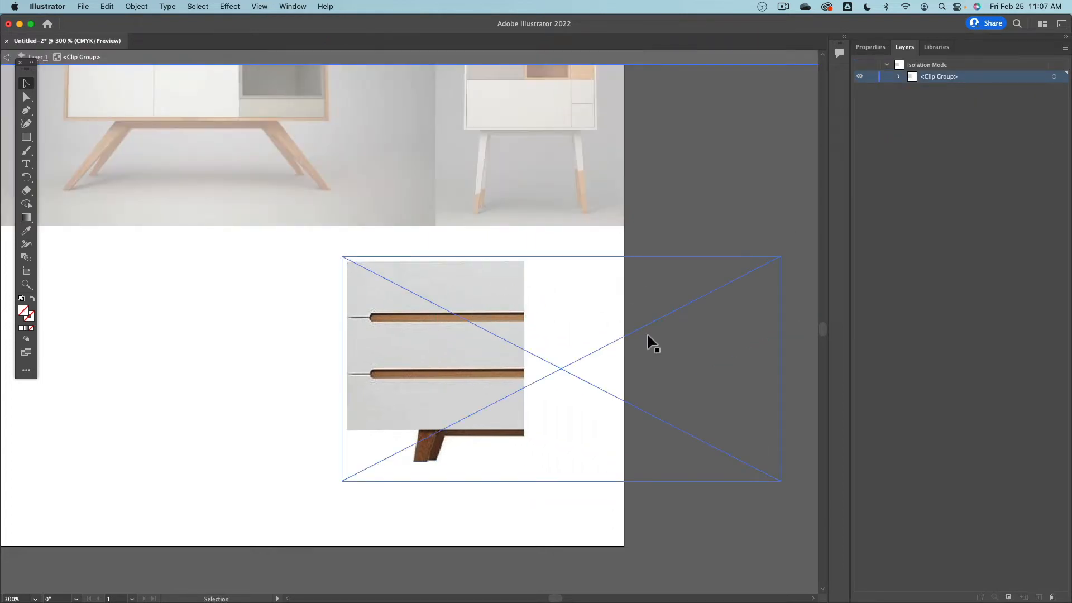
{"action": "left_click", "coordinate": [28, 66]}
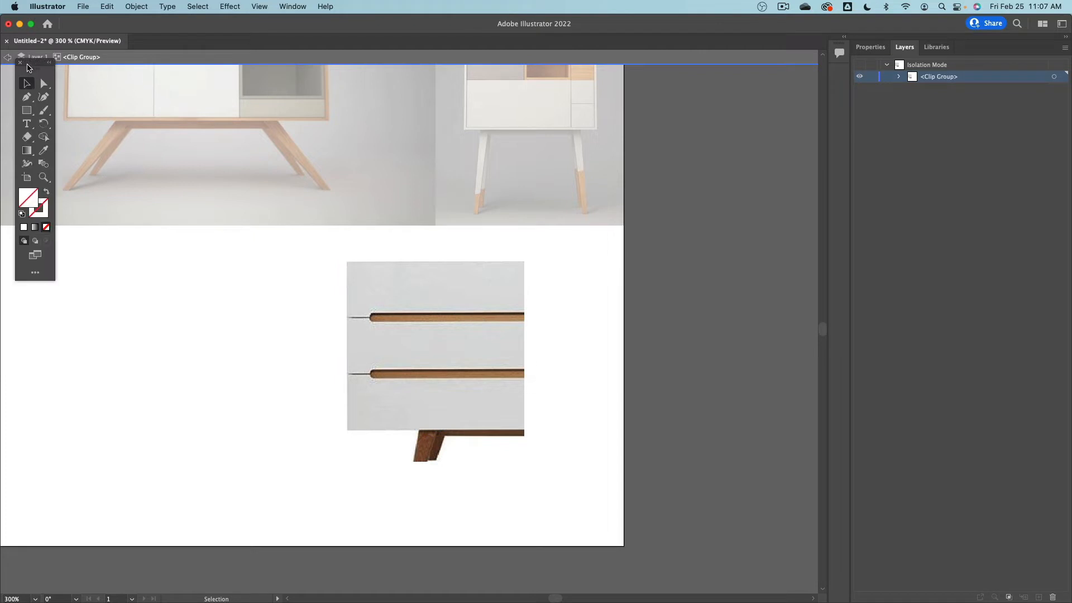
{"action": "left_click_drag", "start_coordinate": [32, 71], "coordinate": [25, 87]}
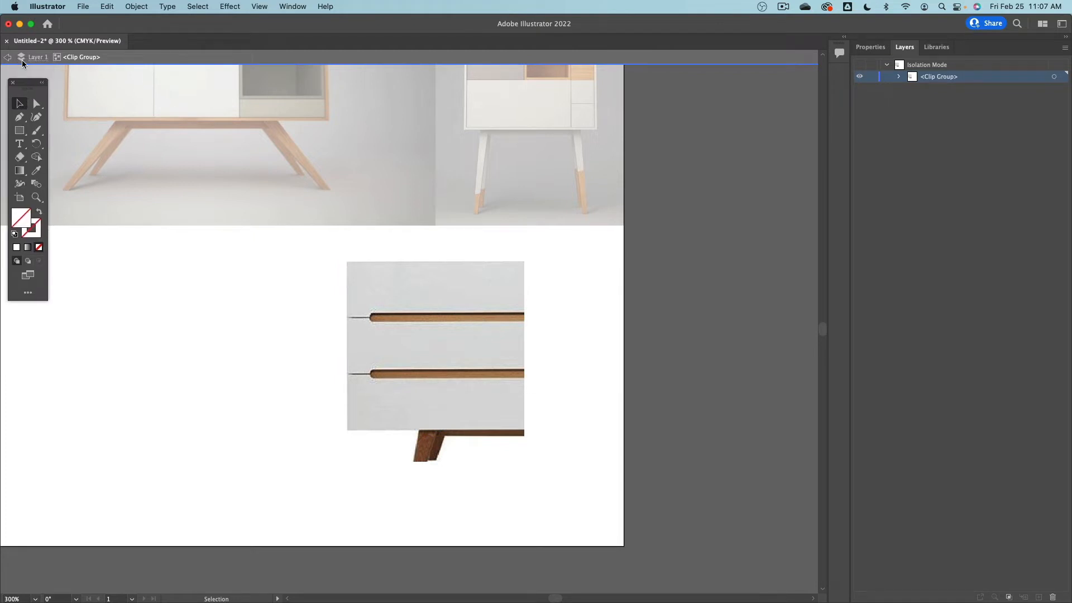
{"action": "left_click", "coordinate": [7, 58]}
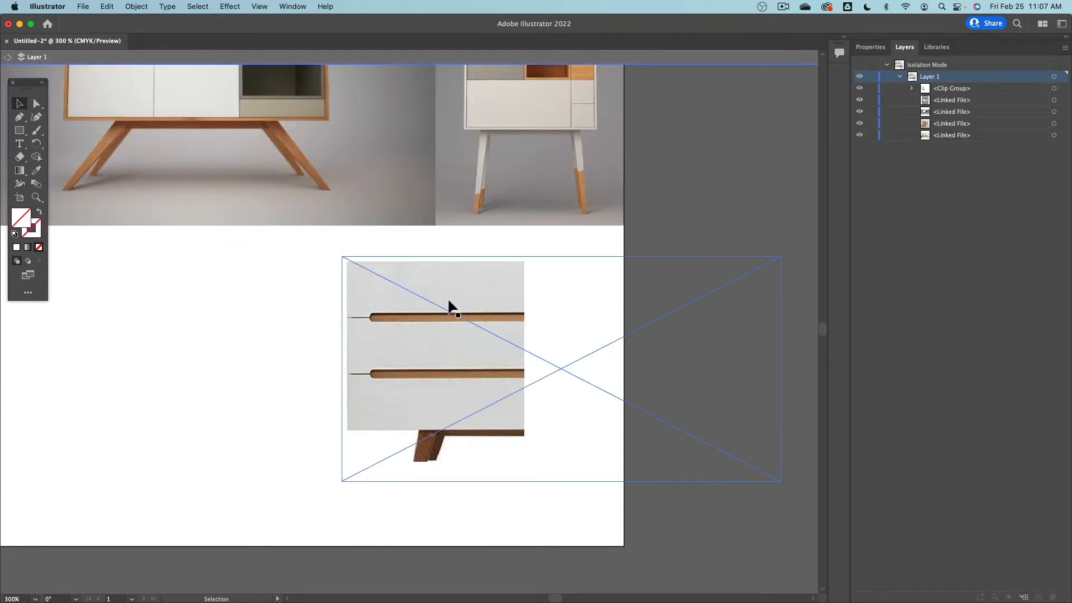
- Scale only the linked dresser image inside the clip group down to about 3.74 by 1.92 in, and exit isolation mode
{"action": "left_click", "coordinate": [911, 89]}
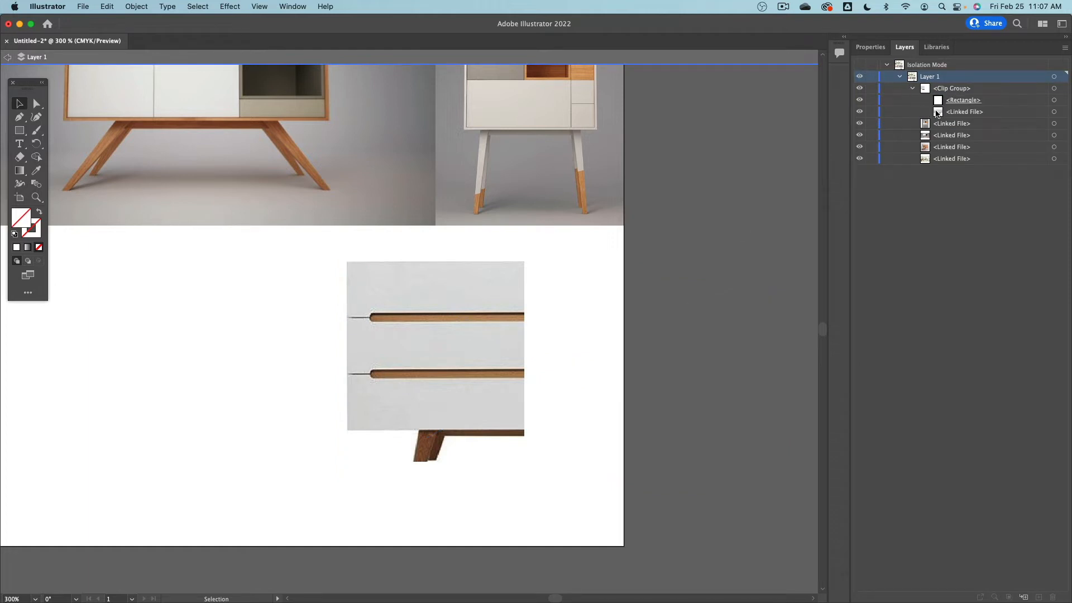
{"action": "left_click", "coordinate": [959, 103]}
{"action": "left_click", "coordinate": [983, 112]}
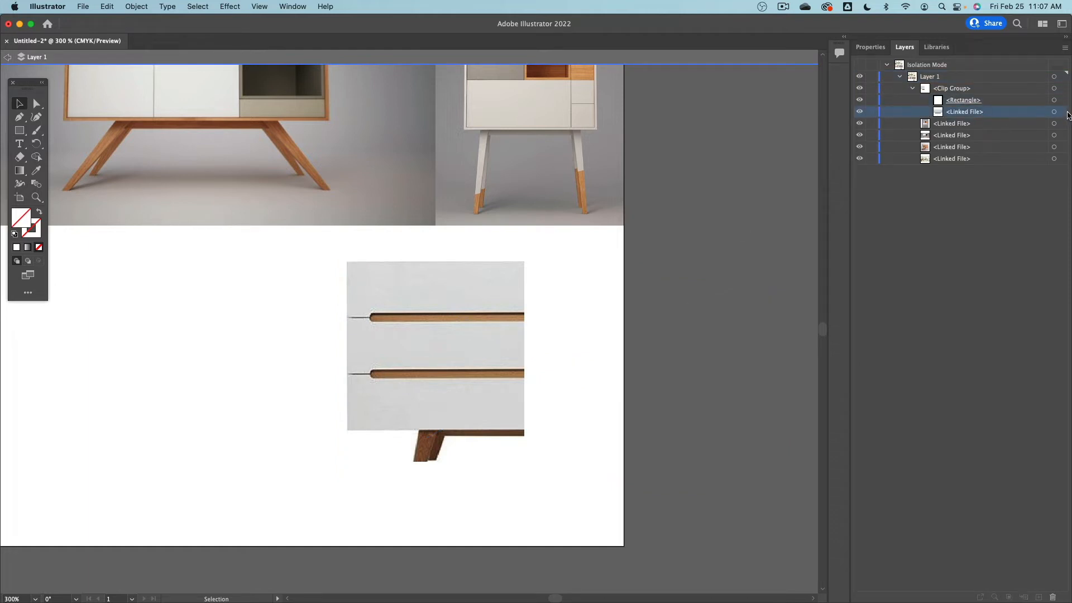
{"action": "left_click", "coordinate": [1063, 112]}
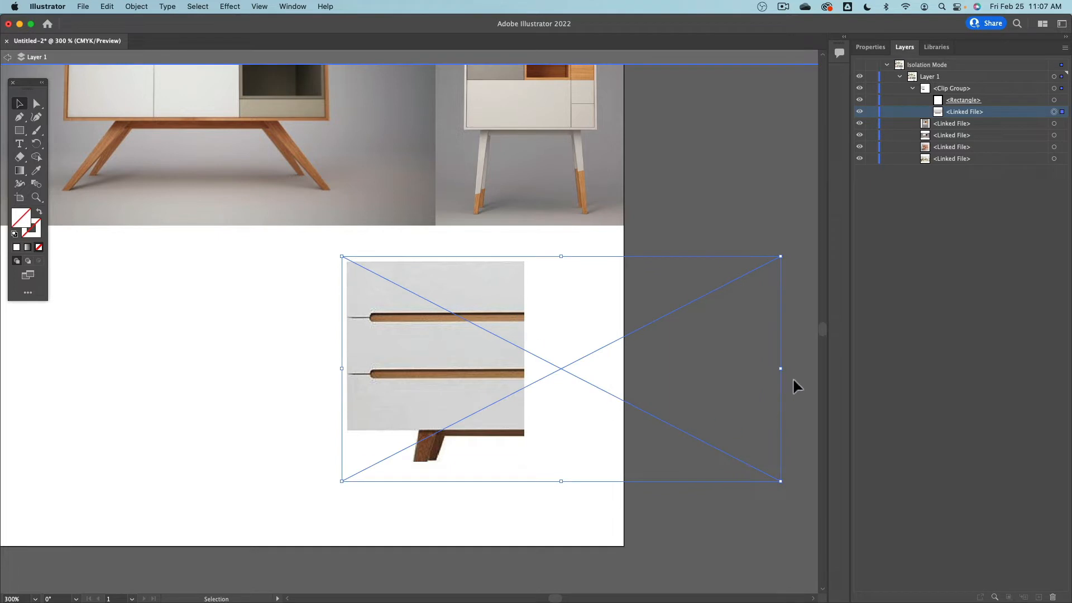
{"action": "left_click_drag", "start_coordinate": [781, 481], "coordinate": [749, 475]}
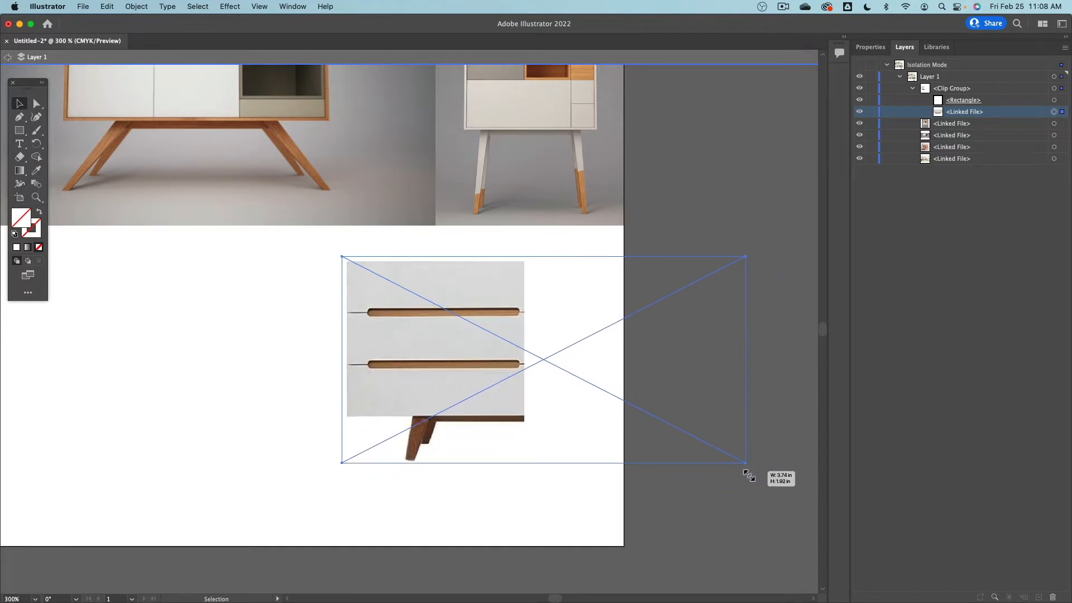
{"action": "left_click_drag", "start_coordinate": [422, 293], "coordinate": [374, 298]}
{"action": "key", "text": "super+z"}
{"action": "key", "text": "super+z"}
{"action": "left_click", "coordinate": [675, 558]}
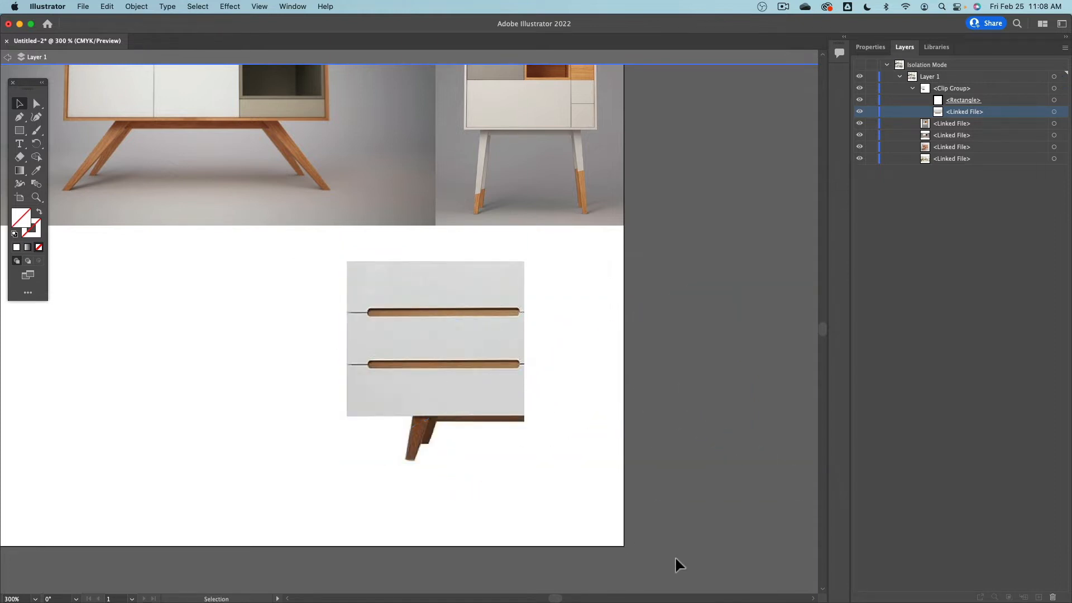
{"action": "left_click", "coordinate": [8, 57]}
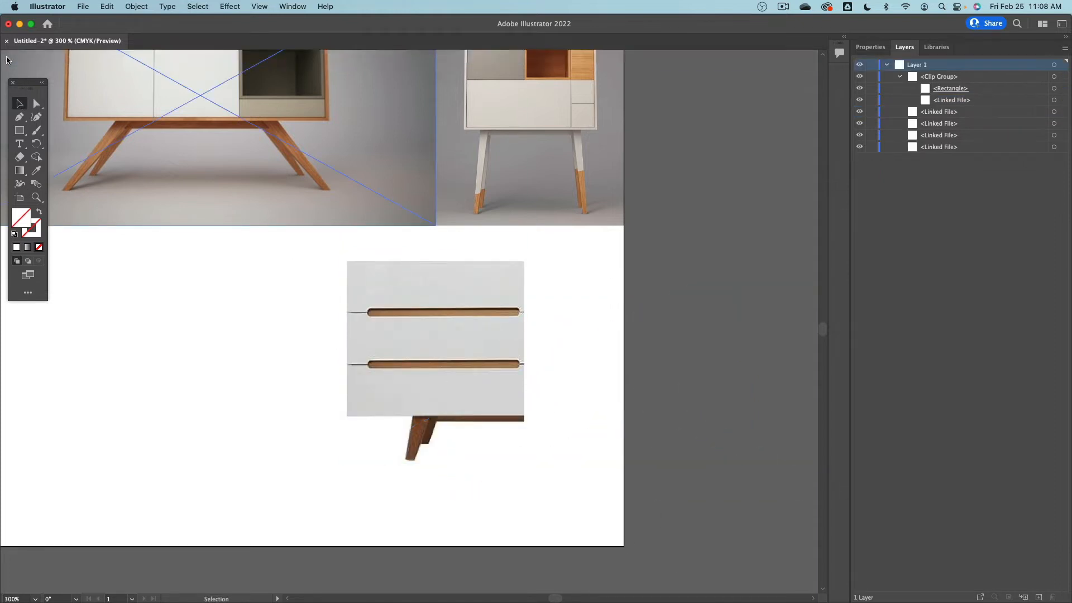
- Move the masked dresser back so its cropped side sits flush with the artboard's right edge
{"action": "left_click", "coordinate": [20, 117]}
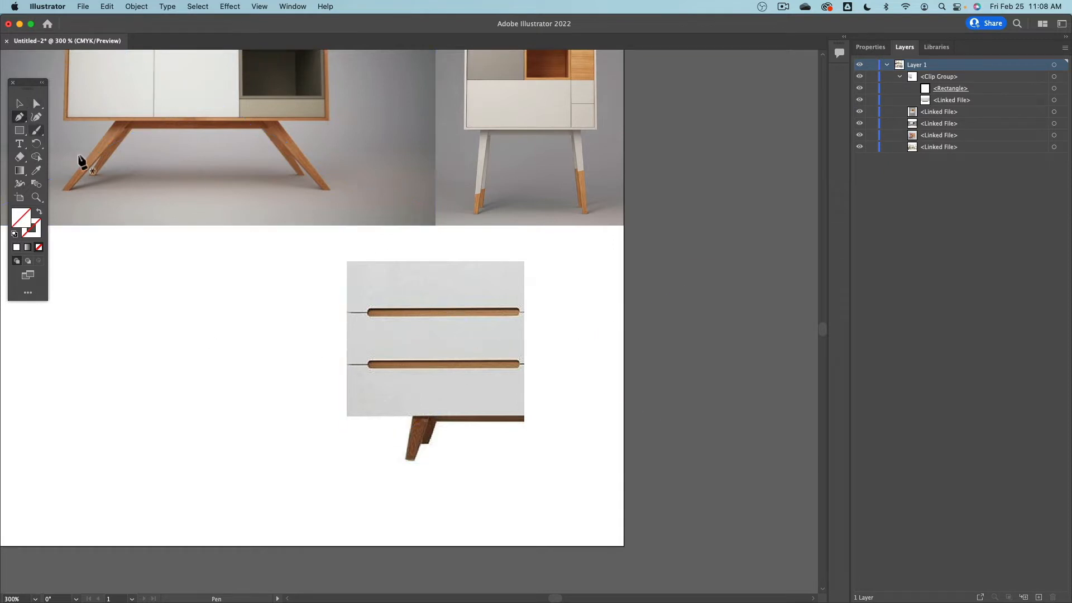
{"action": "left_click", "coordinate": [429, 321]}
{"action": "left_click", "coordinate": [19, 103]}
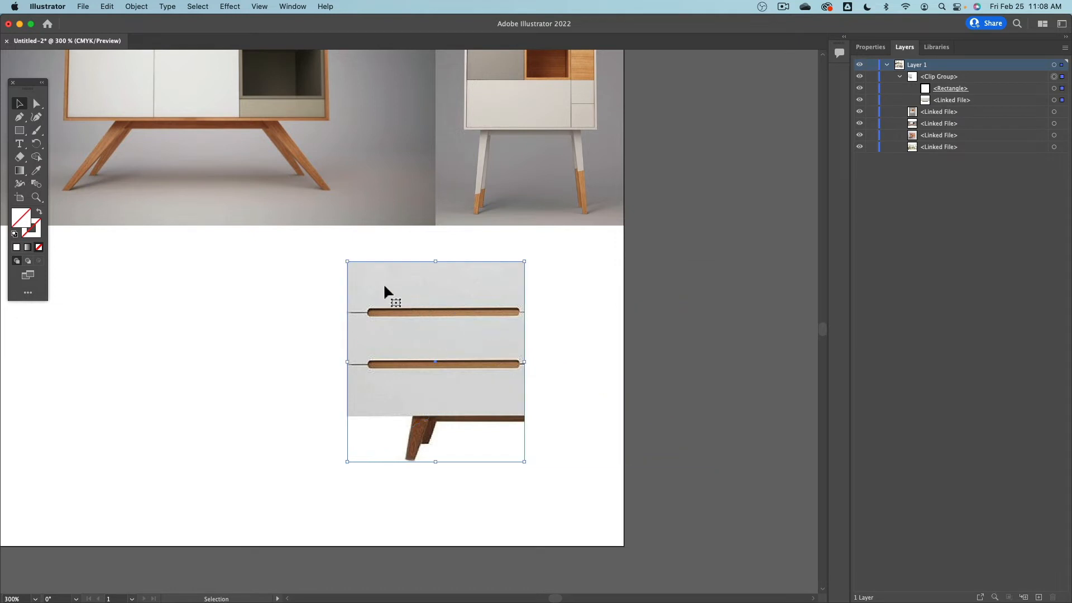
{"action": "left_click_drag", "start_coordinate": [383, 284], "coordinate": [485, 320]}
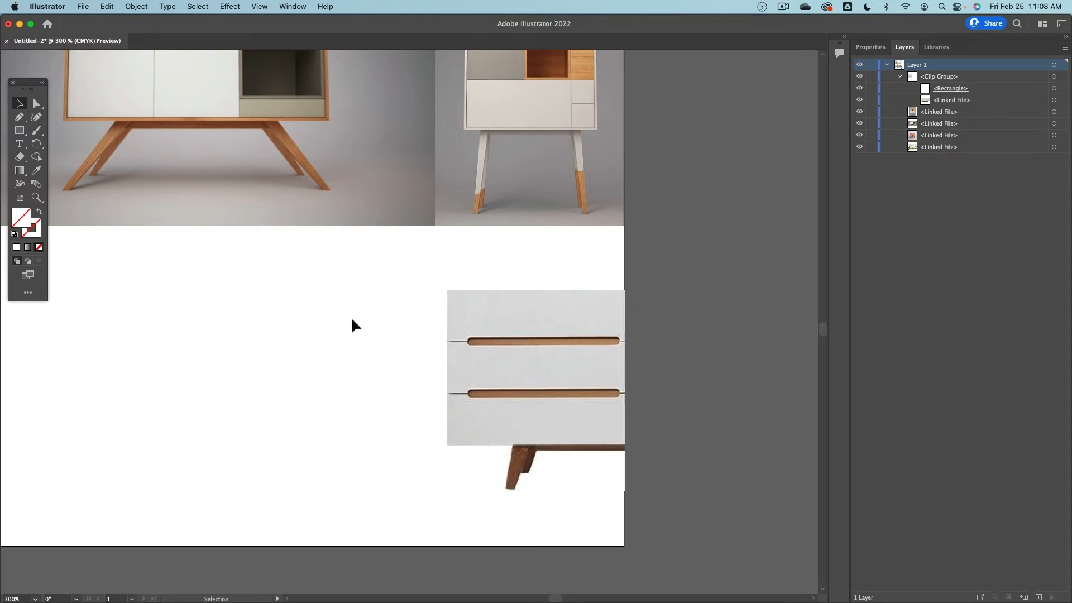
{"action": "key", "text": "super+minus"}
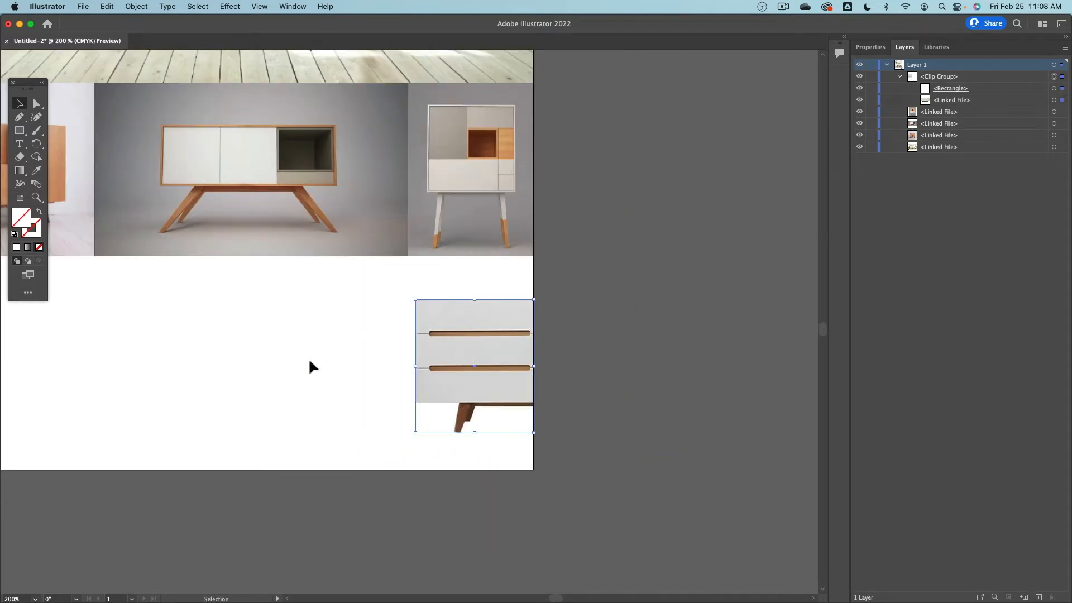
- Examine the masked dresser's upper-left corner and left edge up close
{"action": "left_click", "coordinate": [309, 361]}
{"action": "key", "text": "super+plus"}
{"action": "key", "text": "super+plus"}
{"action": "key", "text": "super+plus"}
{"action": "key", "text": "super+plus"}
{"action": "key", "text": "super+plus"}
{"action": "key", "text": "super+plus"}
{"action": "key", "text": "super+plus"}
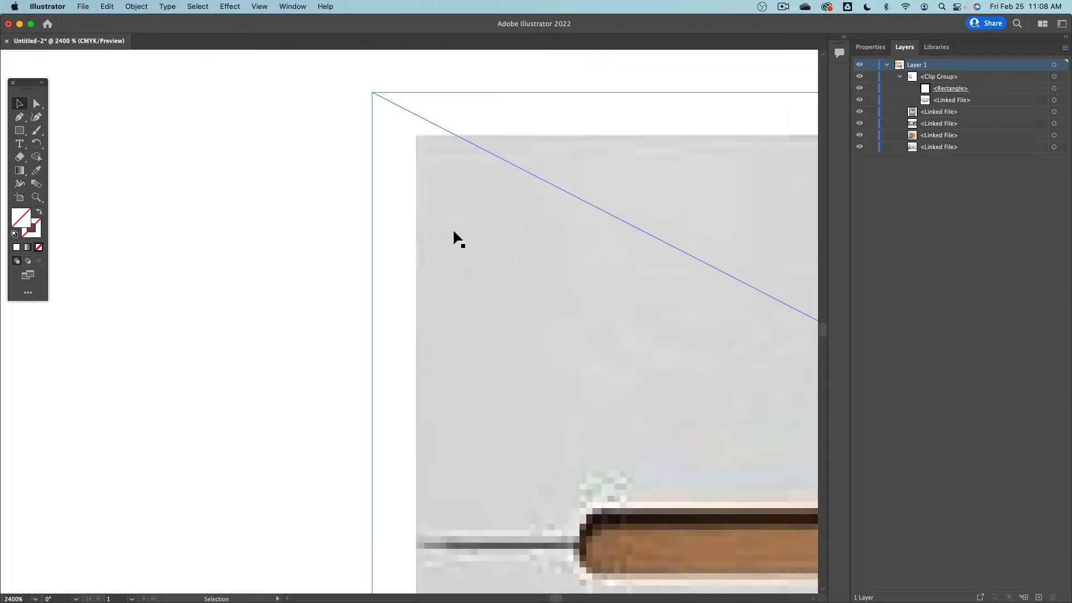
{"action": "scroll", "coordinate": [454, 231], "scroll_direction": "up", "scroll_amount": 1}
{"action": "scroll", "coordinate": [401, 202], "scroll_direction": "down", "scroll_amount": 3}
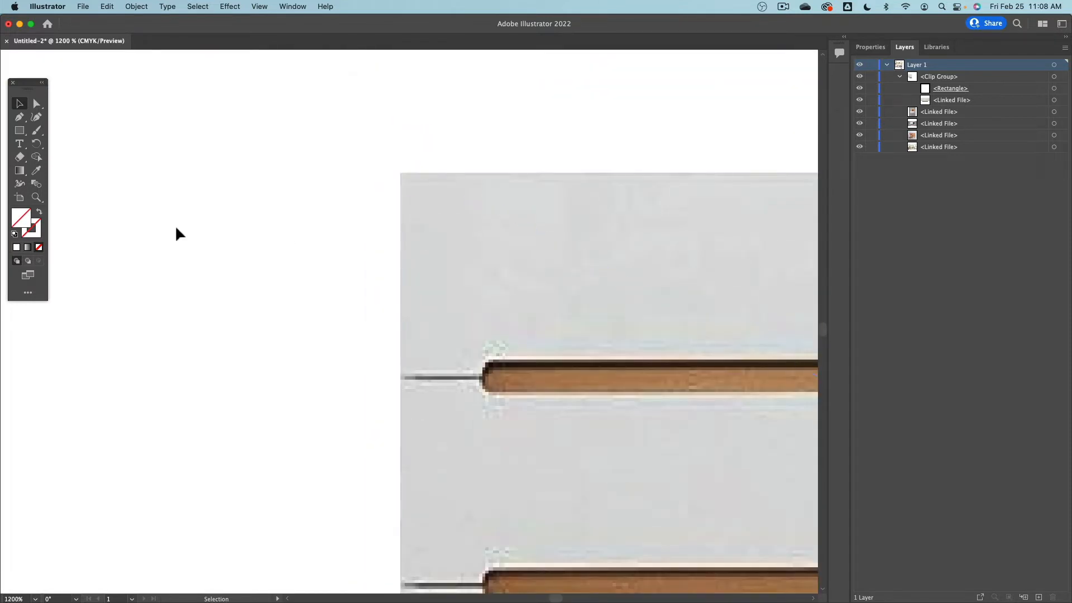
{"action": "scroll", "coordinate": [334, 248], "scroll_direction": "down", "scroll_amount": 4}
- Select the linked dresser image inside the clip group and scale it down slightly from its upper-left corner
{"action": "left_click", "coordinate": [385, 320]}
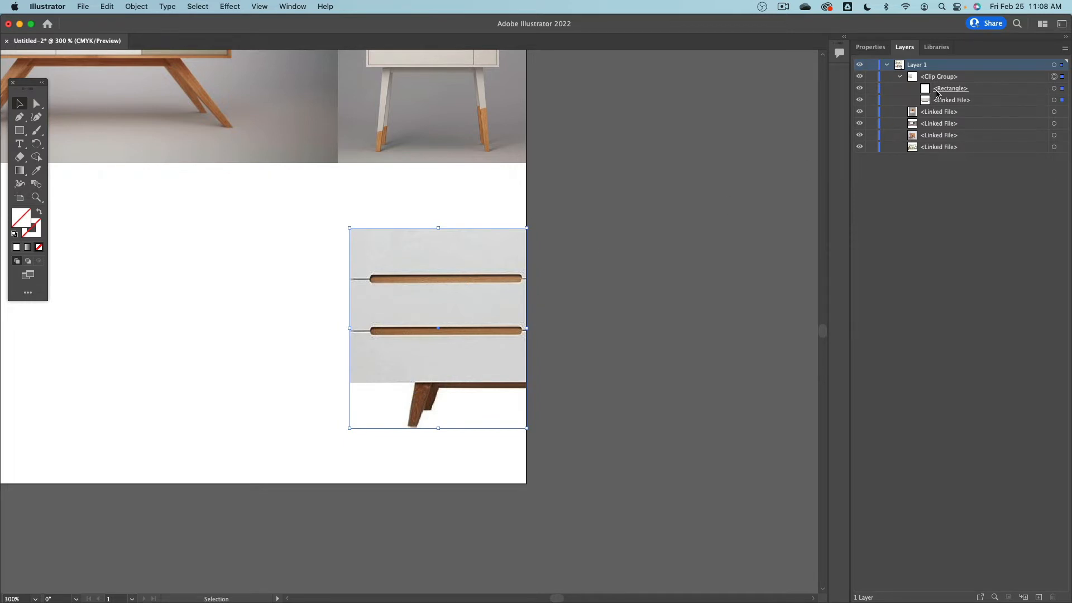
{"action": "left_click", "coordinate": [957, 91]}
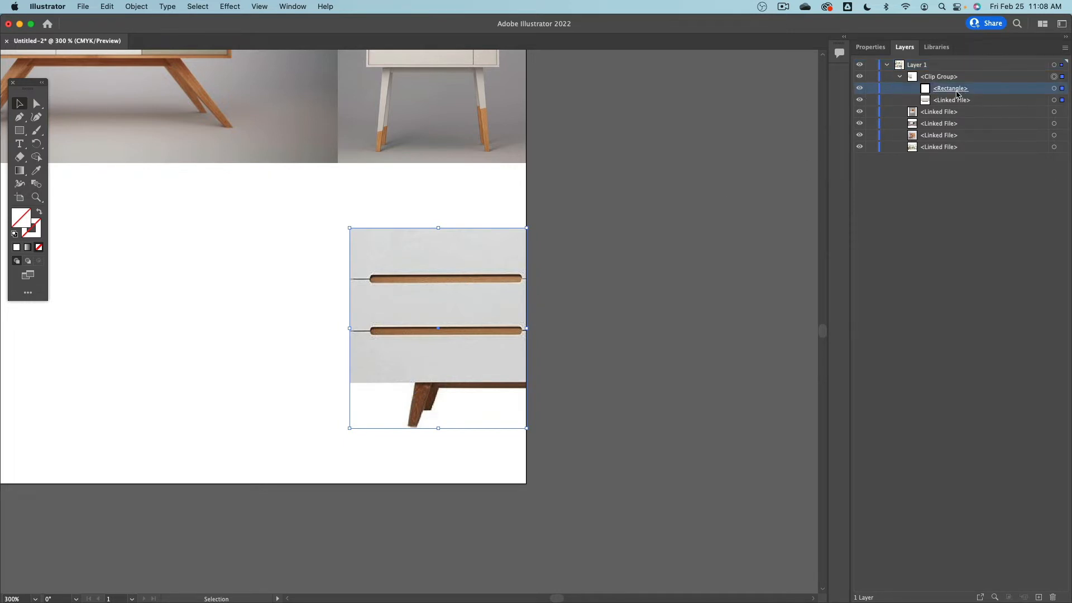
{"action": "left_click", "coordinate": [1063, 89]}
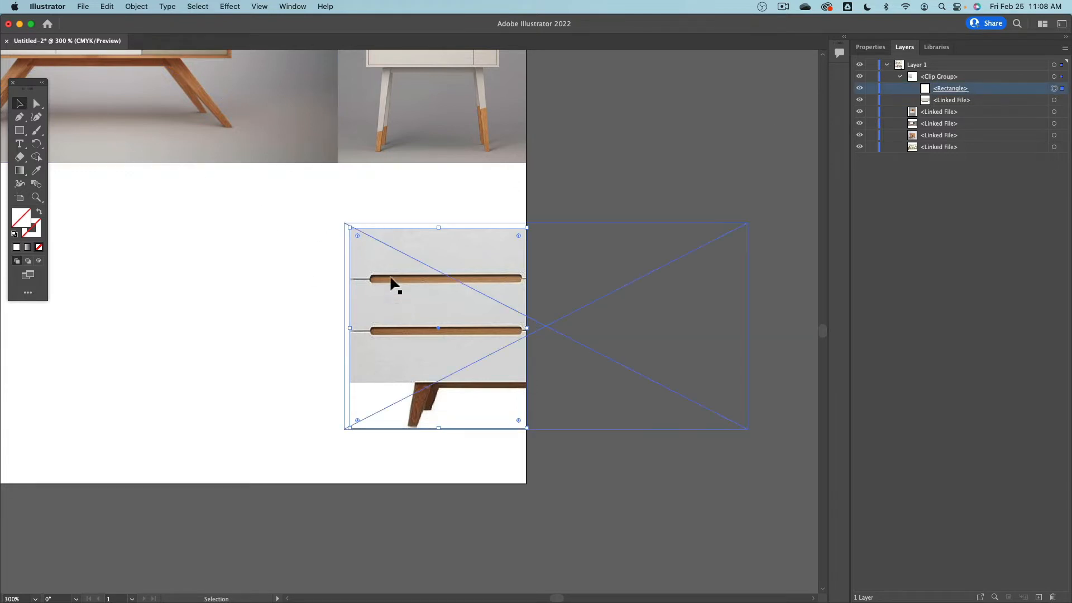
{"action": "double_click", "coordinate": [953, 103]}
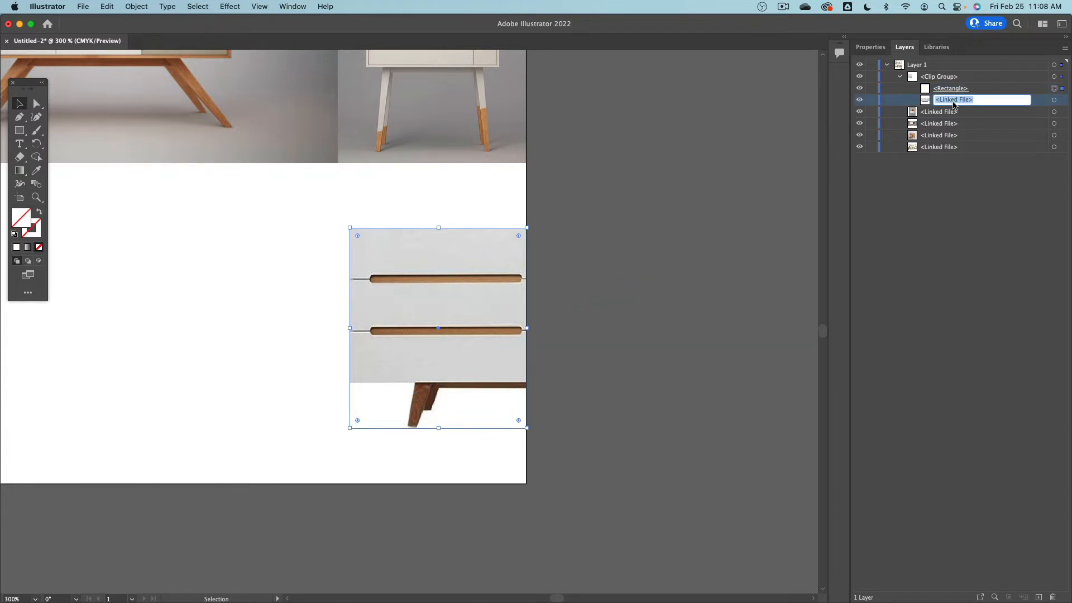
{"action": "key", "text": "Return"}
{"action": "left_click", "coordinate": [1062, 100]}
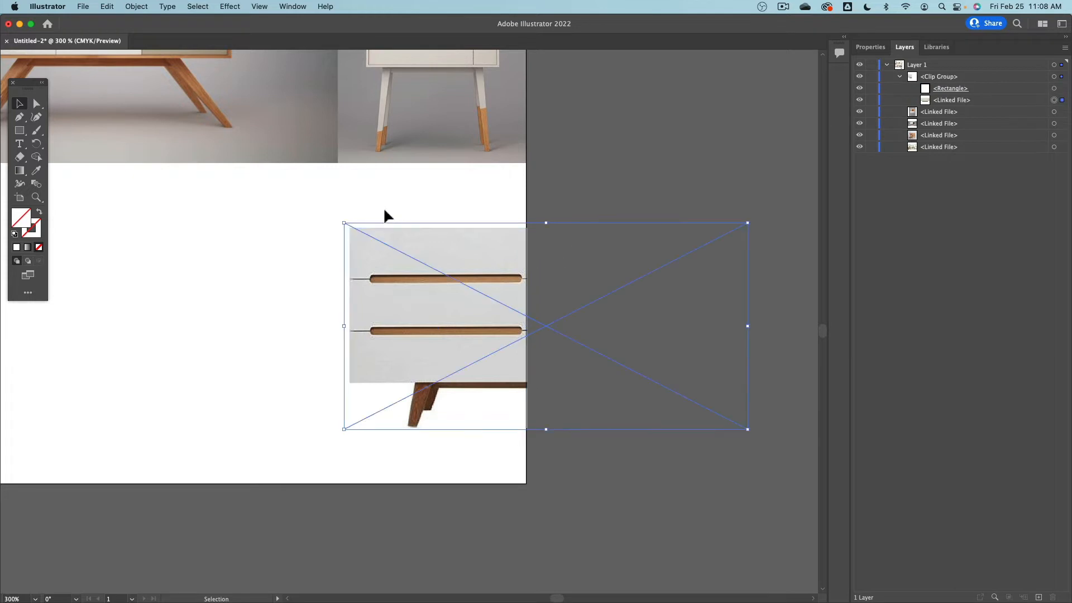
{"action": "mouse_move", "coordinate": [345, 222]}
{"action": "left_mouse_down"}
{"action": "mouse_move", "coordinate": [396, 247]}
{"action": "mouse_move", "coordinate": [347, 222]}
{"action": "left_mouse_up"}
{"action": "scroll", "coordinate": [356, 233], "scroll_direction": "up", "scroll_amount": 3}
{"action": "left_click", "coordinate": [249, 261]}
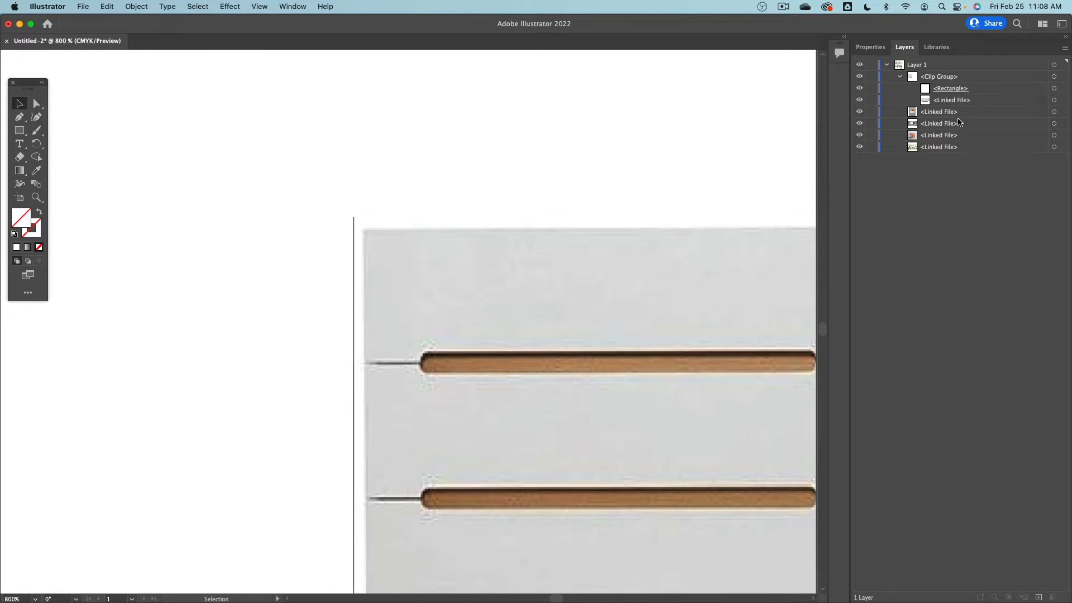
- Isolate the clip group and nudge the dresser image left inside the mask to hide the photo's dark left border
{"action": "double_click", "coordinate": [435, 343]}
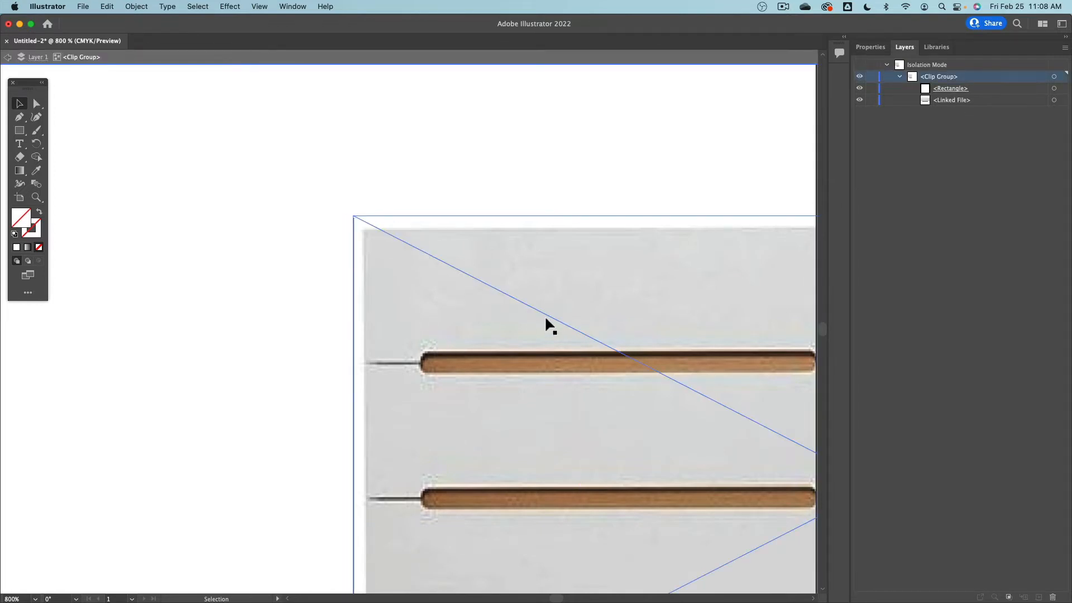
{"action": "key", "text": "Left"}
{"action": "key", "text": "Left"}
{"action": "key", "text": "Left"}
{"action": "key", "text": "Left"}
{"action": "key", "text": "Left"}
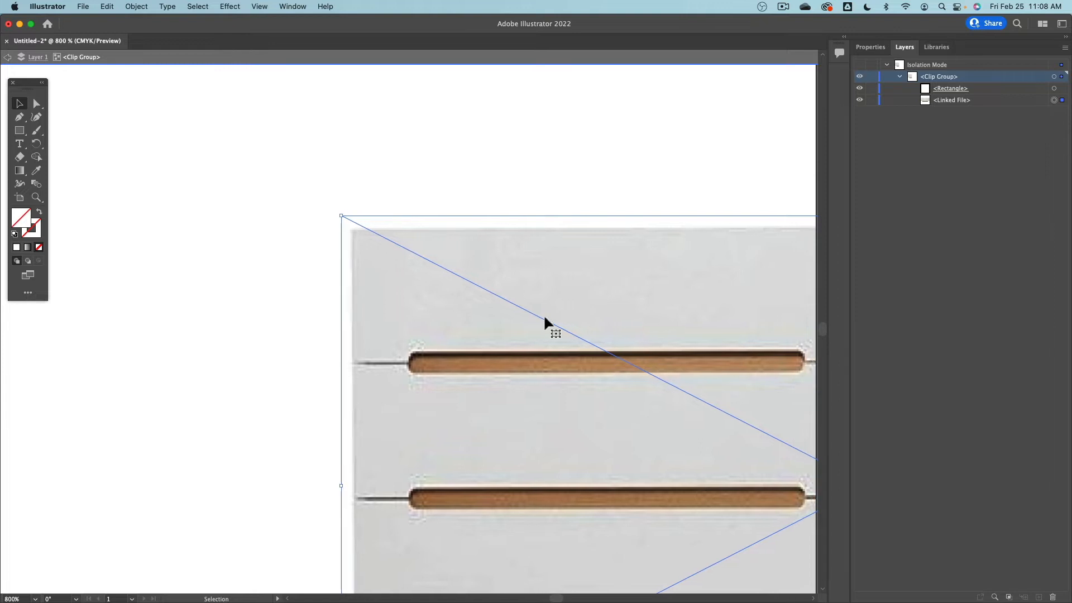
- Fine-tune the dresser image's horizontal position inside its mask by nudging it left and right, and leave isolation mode
{"action": "key", "text": "Right"}
{"action": "key", "text": "Right"}
{"action": "key", "text": "Right"}
{"action": "key", "text": "Left"}
{"action": "key", "text": "Left"}
{"action": "key", "text": "Left"}
{"action": "key", "text": "Left"}
{"action": "key", "text": "Left"}
{"action": "key", "text": "Left"}
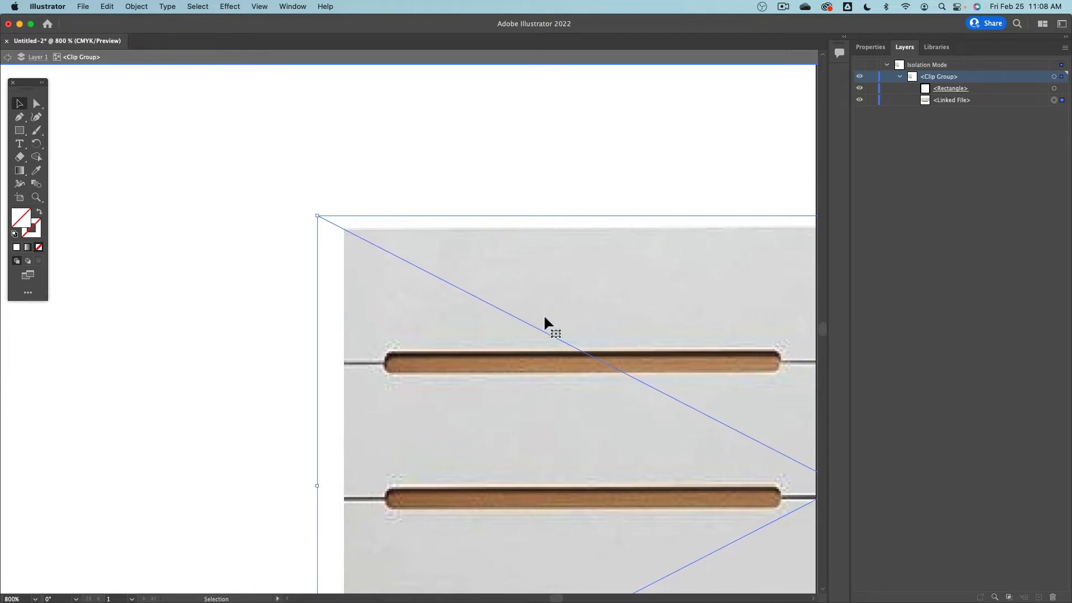
{"action": "key", "text": "Right"}
{"action": "key", "text": "Right"}
{"action": "key", "text": "Right"}
{"action": "key", "text": "Right"}
{"action": "key", "text": "Right"}
{"action": "key", "text": "Left"}
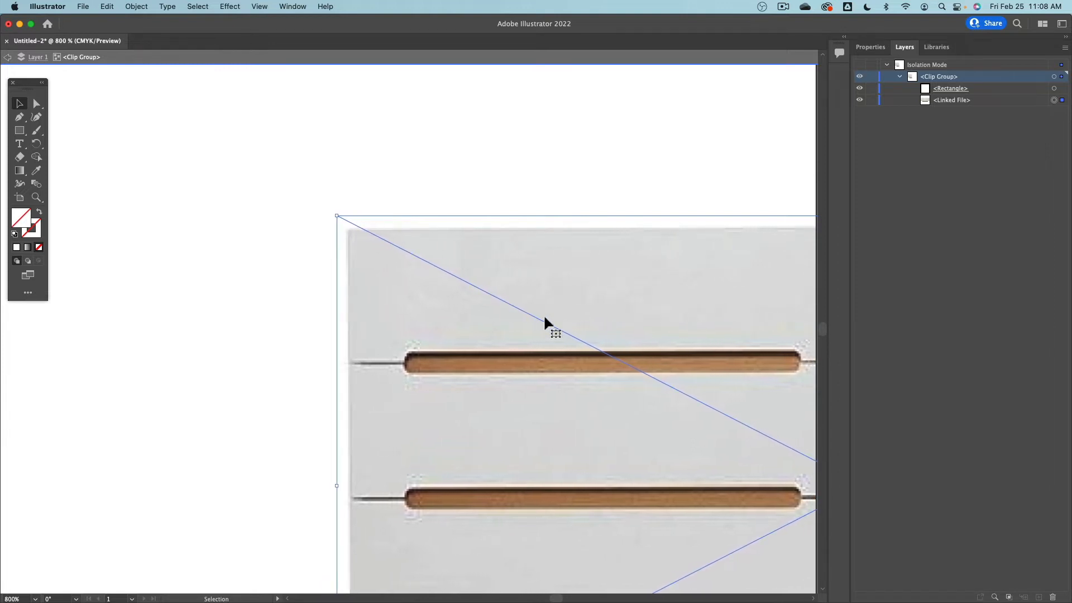
{"action": "left_click", "coordinate": [301, 331]}
{"action": "scroll", "coordinate": [207, 315], "scroll_direction": "down", "scroll_amount": 5}
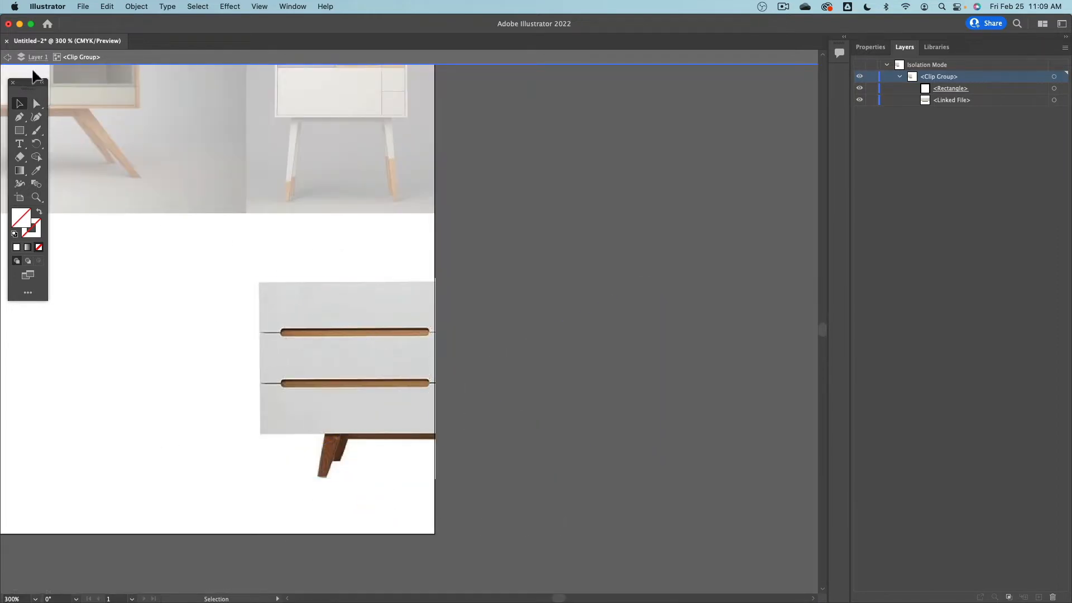
{"action": "left_click", "coordinate": [8, 57]}
{"action": "left_click", "coordinate": [8, 57]}
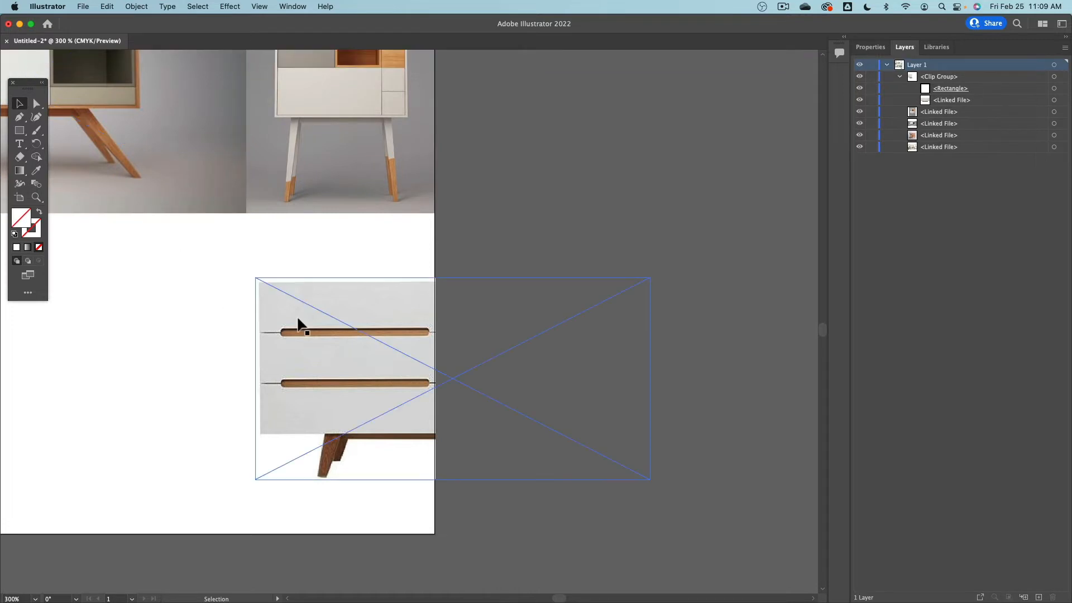
- Release the clipping mask on the dresser and deselect everything
{"action": "left_click", "coordinate": [301, 329]}
{"action": "left_click", "coordinate": [137, 7]}
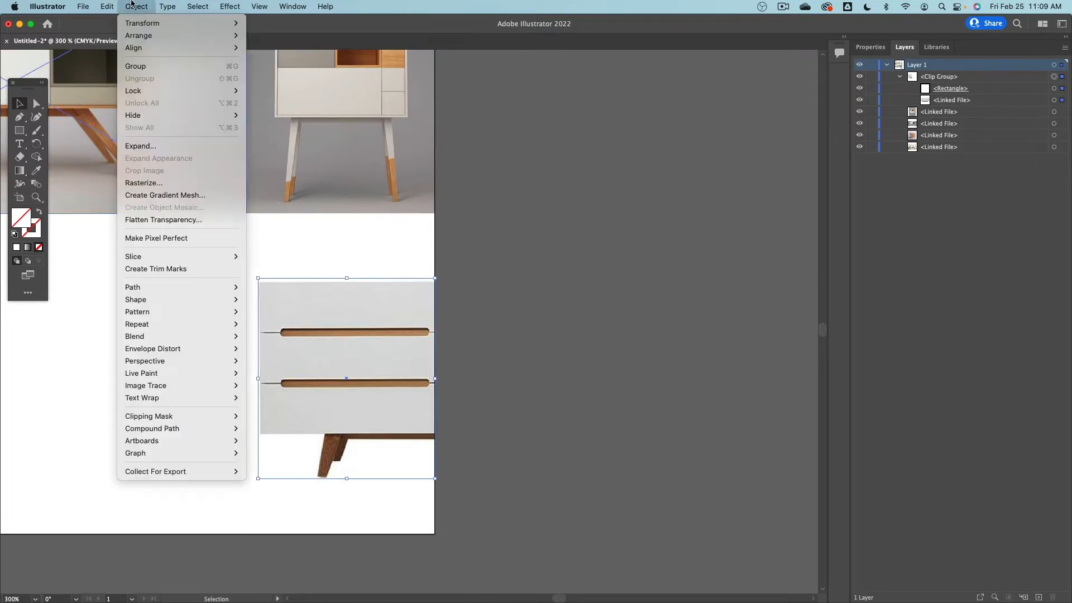
{"action": "mouse_move", "coordinate": [174, 419]}
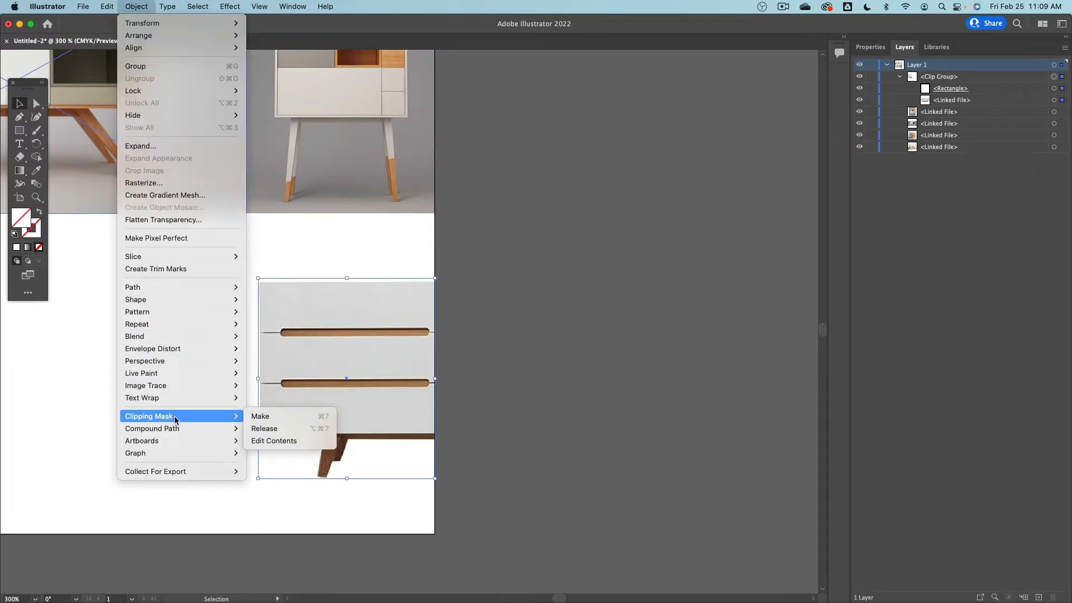
{"action": "left_click", "coordinate": [265, 428]}
{"action": "left_click", "coordinate": [560, 111]}
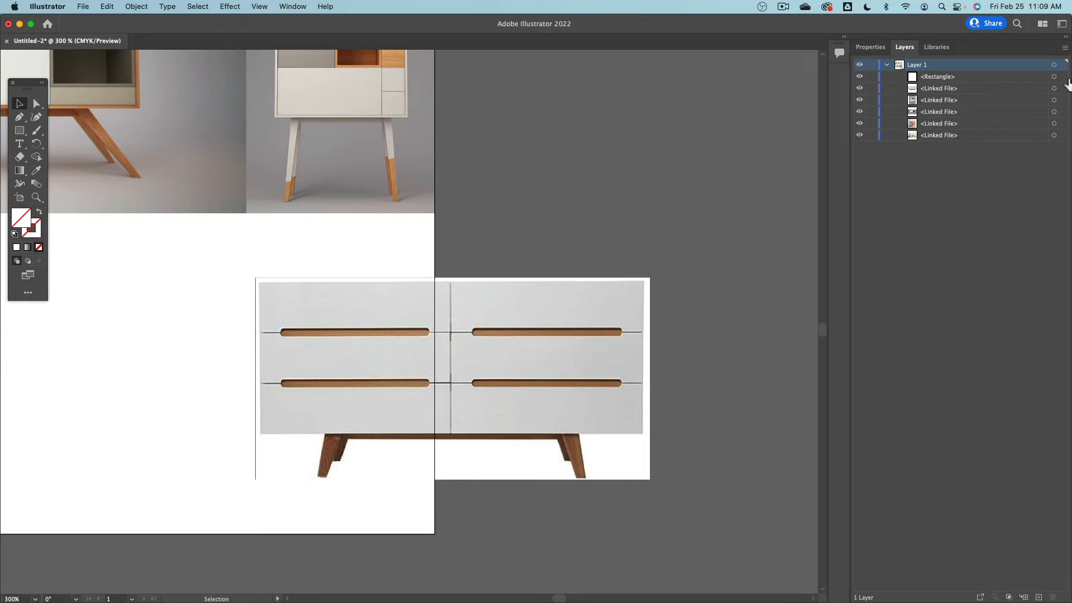
- Select the former mask rectangle and raise its bottom edge to the underside of the dresser's body
{"action": "left_click", "coordinate": [1062, 76]}
{"action": "scroll", "coordinate": [323, 491], "scroll_direction": "up", "scroll_amount": 3, "text": "alt"}
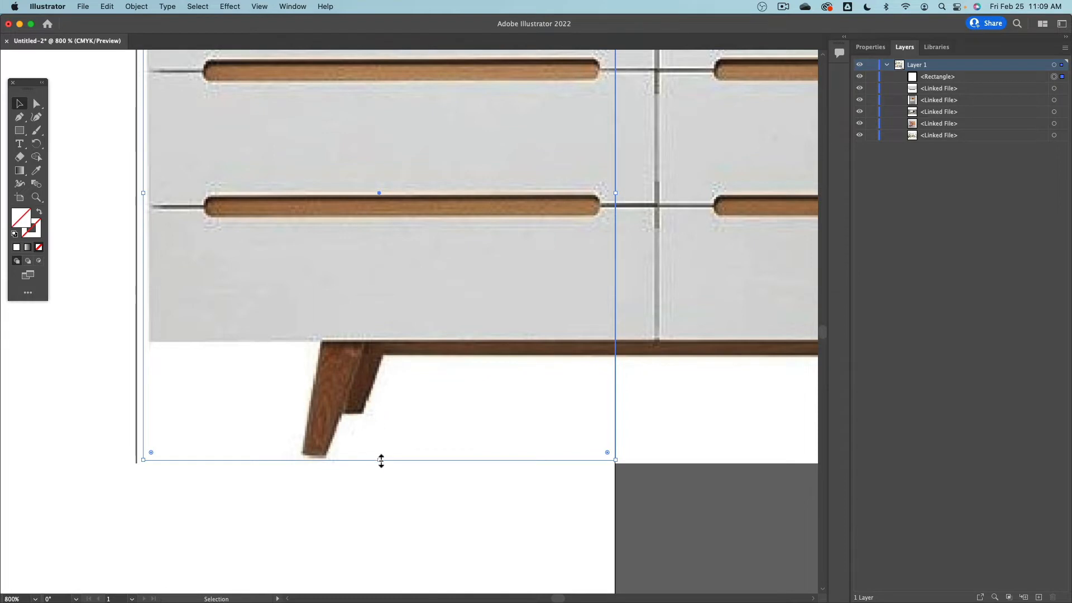
{"action": "left_click_drag", "start_coordinate": [380, 446], "coordinate": [387, 276]}
{"action": "key", "text": "super+z"}
{"action": "left_click", "coordinate": [227, 471]}
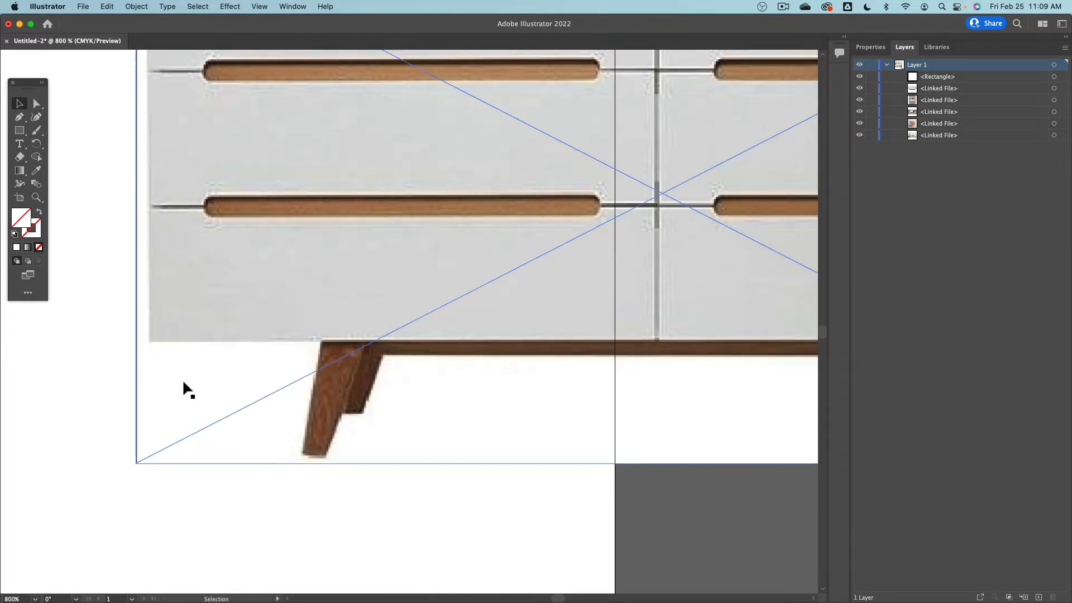
- Reselect the rectangle and stretch its bottom edge down to cover the dresser's legs
{"action": "left_click", "coordinate": [1061, 78]}
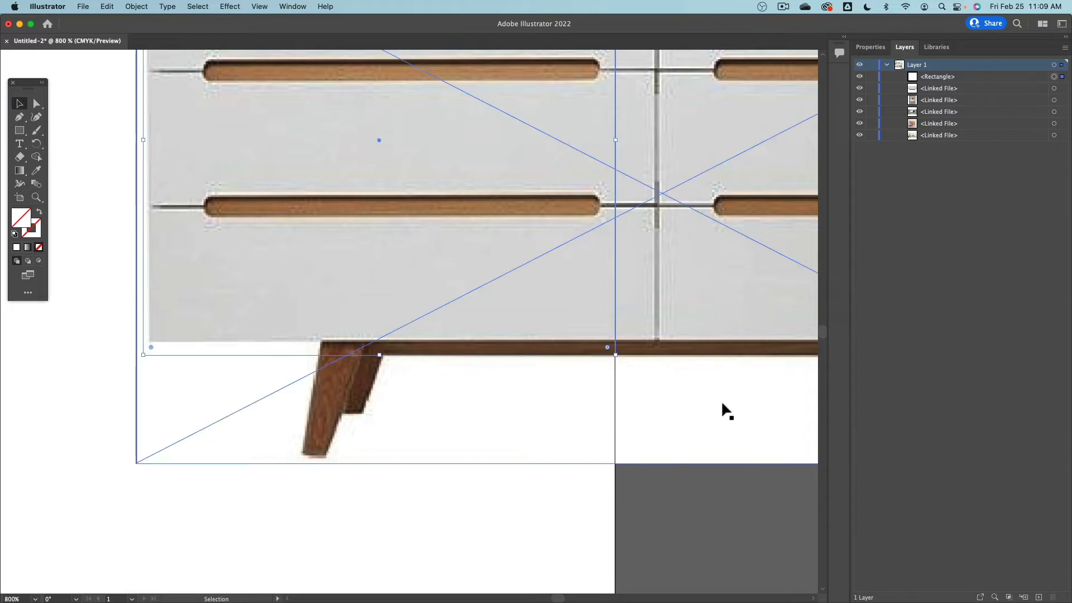
{"action": "scroll", "coordinate": [516, 429], "scroll_direction": "up", "scroll_amount": 1}
{"action": "scroll", "coordinate": [401, 384], "scroll_direction": "up", "scroll_amount": 1}
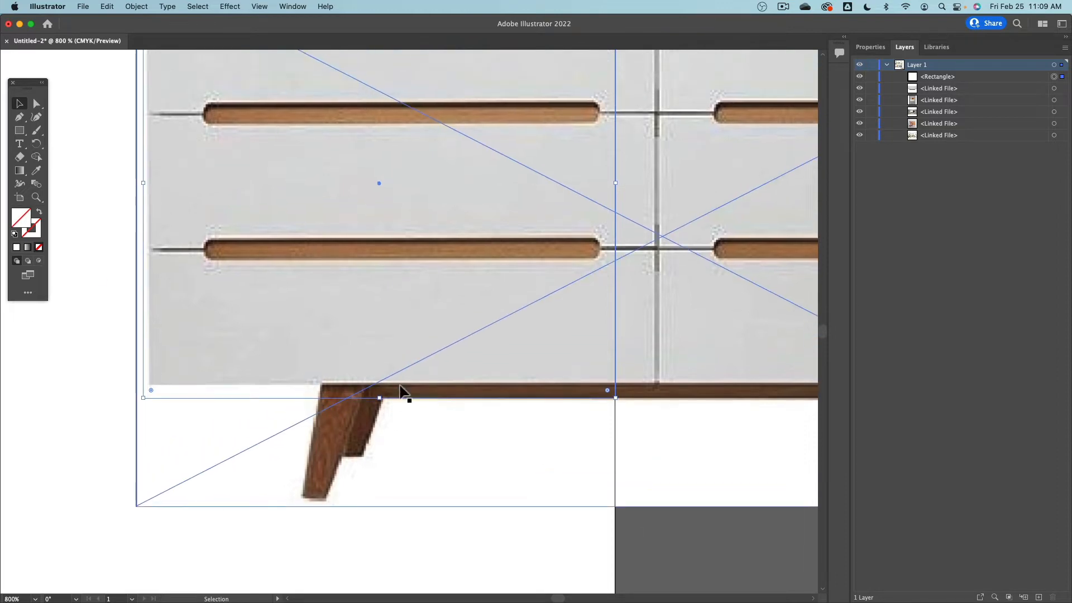
{"action": "scroll", "coordinate": [399, 385], "scroll_direction": "down", "scroll_amount": 4}
{"action": "scroll", "coordinate": [399, 384], "scroll_direction": "up", "scroll_amount": 2}
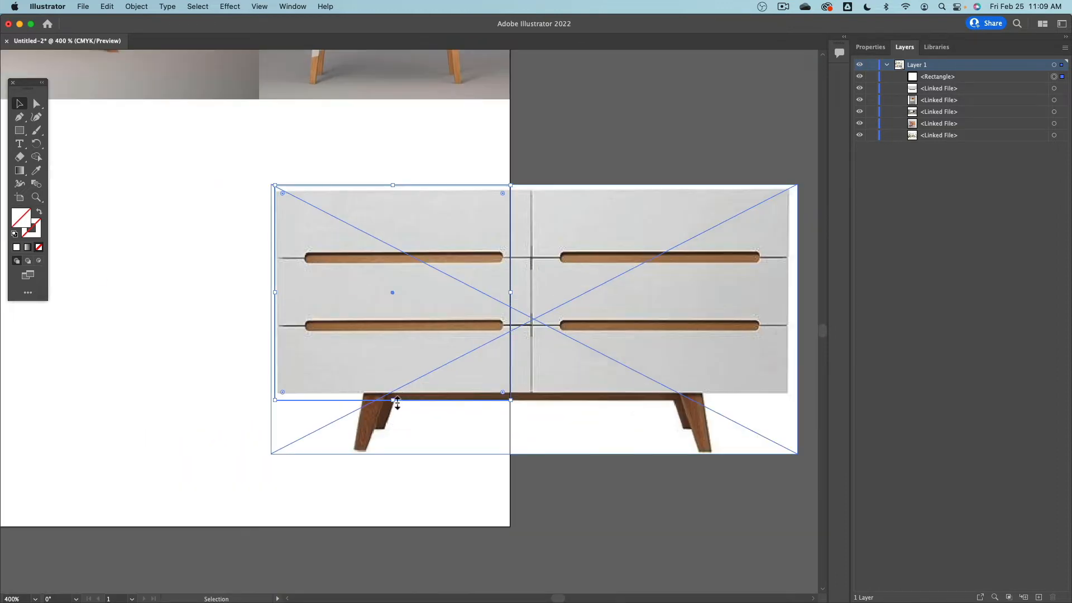
{"action": "left_click_drag", "start_coordinate": [397, 403], "coordinate": [362, 455]}
{"action": "scroll", "coordinate": [262, 316], "scroll_direction": "up", "scroll_amount": 2}
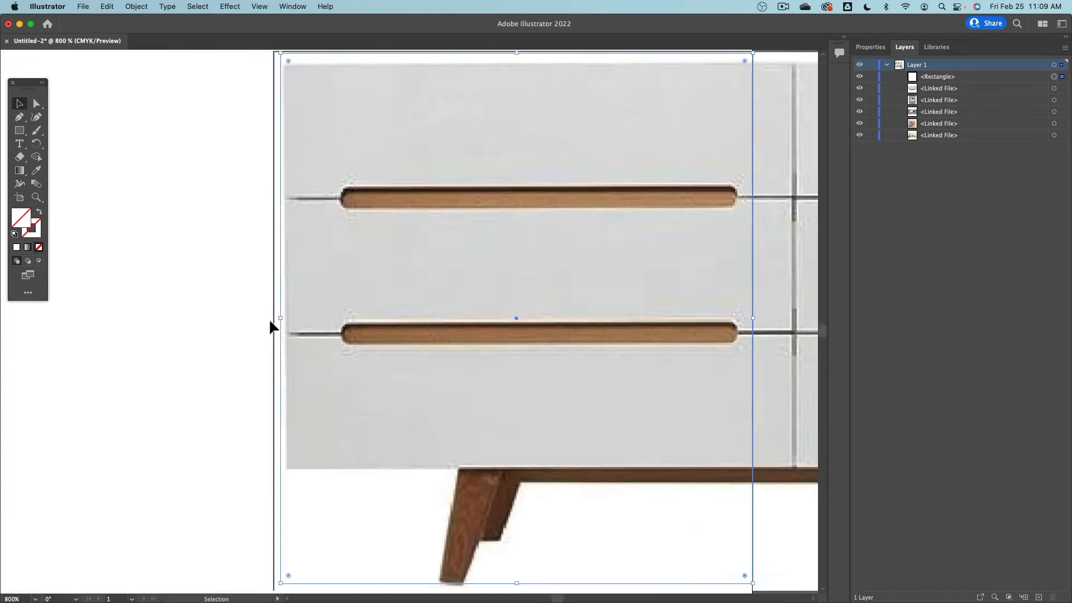
- Extend the rectangle's left edge to just inside the dark border of the dresser photo
{"action": "scroll", "coordinate": [281, 323], "scroll_direction": "up", "scroll_amount": 2}
{"action": "left_click_drag", "start_coordinate": [281, 313], "coordinate": [270, 313]}
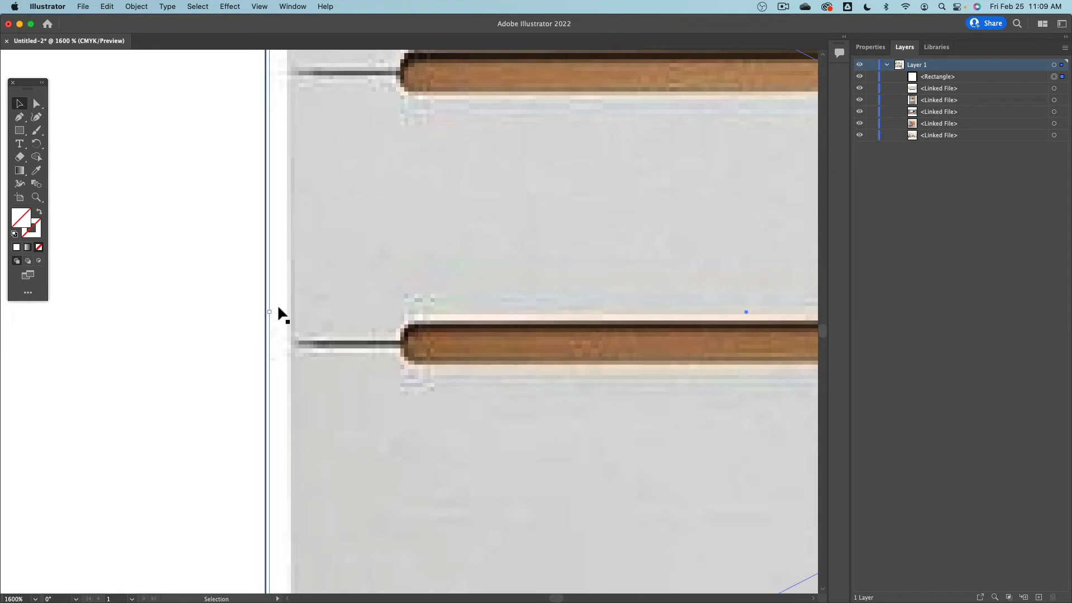
{"action": "scroll", "coordinate": [277, 303], "scroll_direction": "up", "scroll_amount": 10}
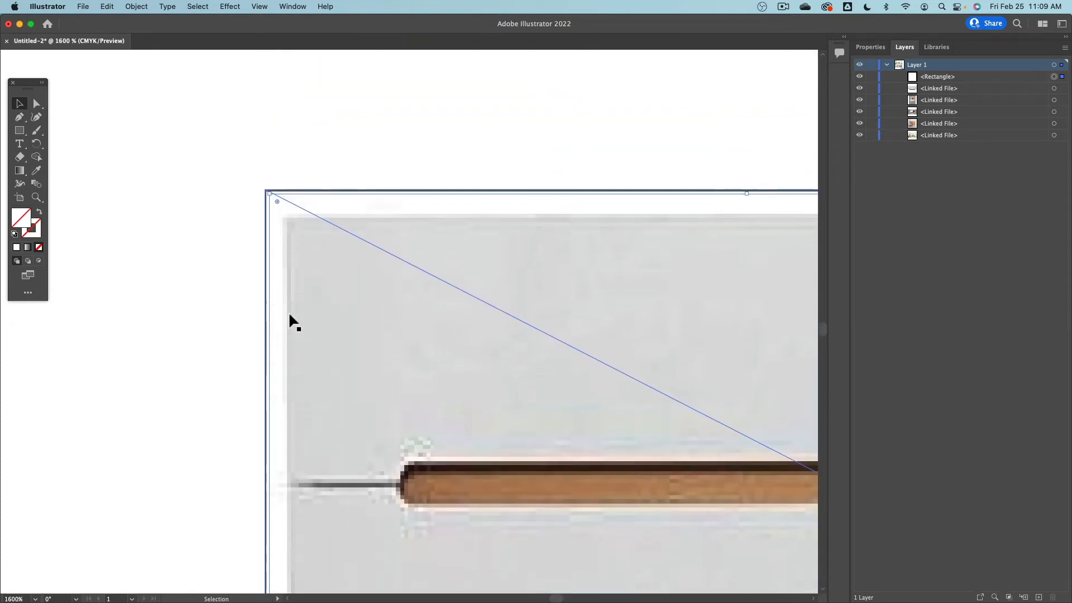
{"action": "scroll", "coordinate": [447, 228], "scroll_direction": "down", "scroll_amount": 8}
{"action": "scroll", "coordinate": [463, 229], "scroll_direction": "up", "scroll_amount": 6}
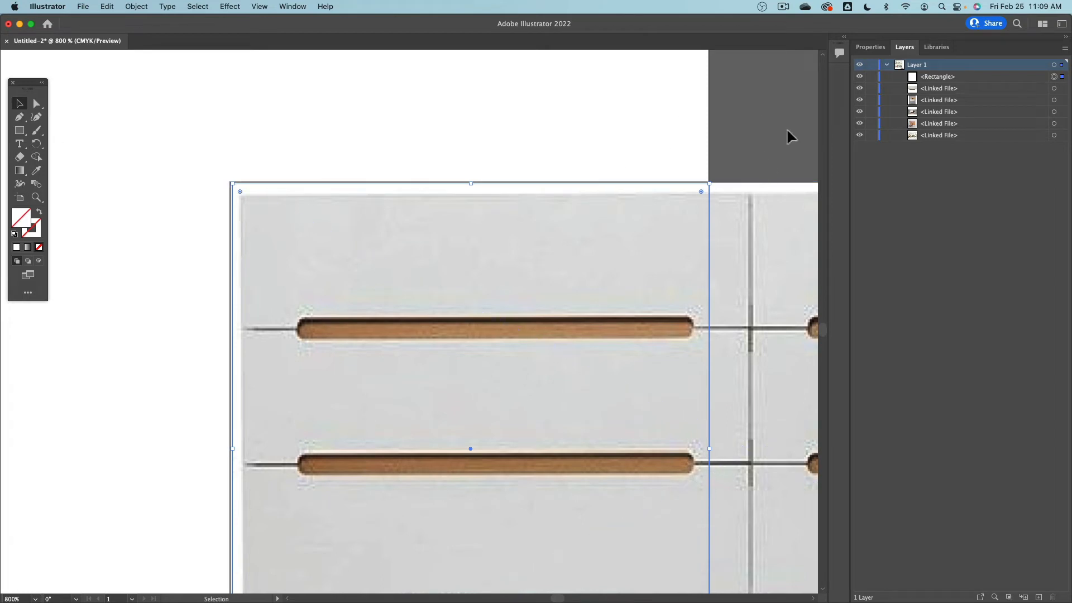
- Select the rectangle together with the linked dresser image directly beneath it and make a clipping mask from them
{"action": "left_click", "coordinate": [943, 78]}
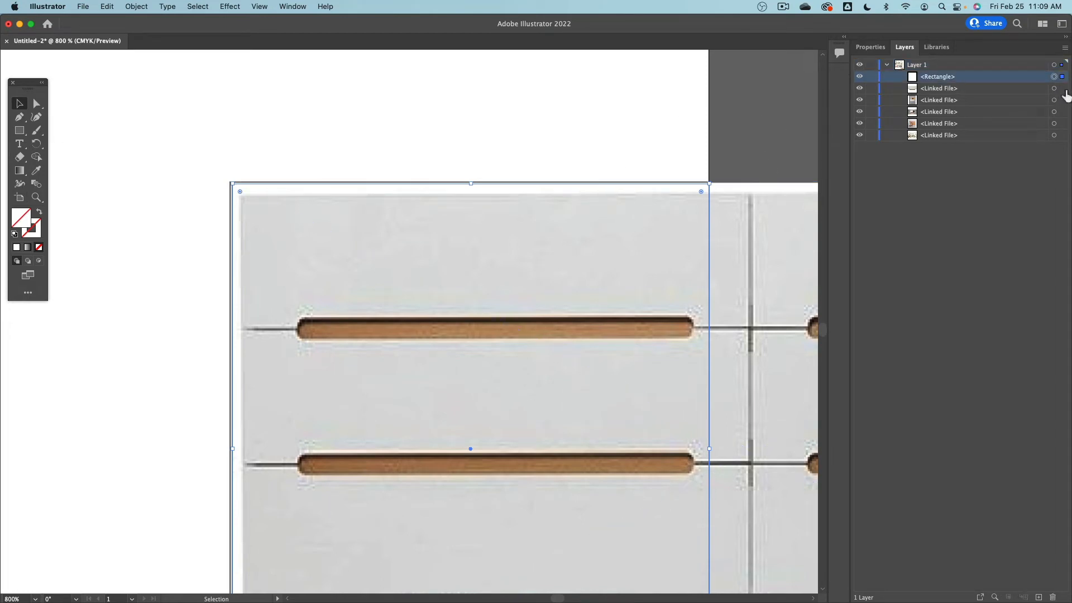
{"action": "left_click", "coordinate": [1063, 88]}
{"action": "left_click", "coordinate": [1023, 90]}
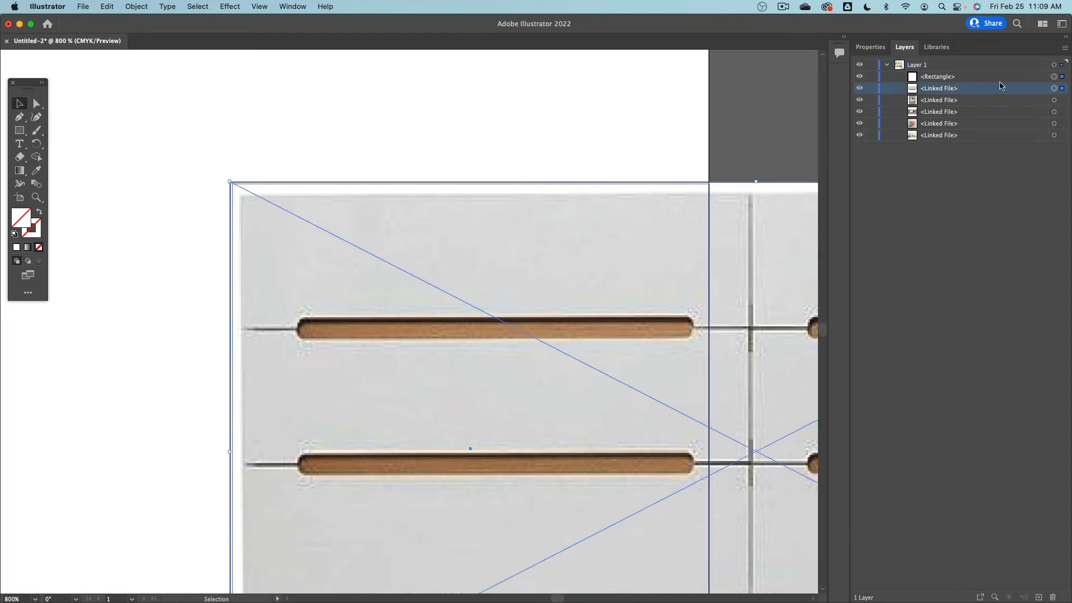
{"action": "left_click", "coordinate": [977, 79]}
{"action": "left_click", "coordinate": [976, 89]}
{"action": "left_click", "coordinate": [970, 77]}
{"action": "left_click", "coordinate": [968, 89]}
{"action": "left_click", "coordinate": [963, 78]}
{"action": "left_click", "coordinate": [960, 90]}
{"action": "left_click", "coordinate": [1063, 77]}
{"action": "left_click", "coordinate": [1063, 88]}
{"action": "left_click", "coordinate": [1063, 78]}
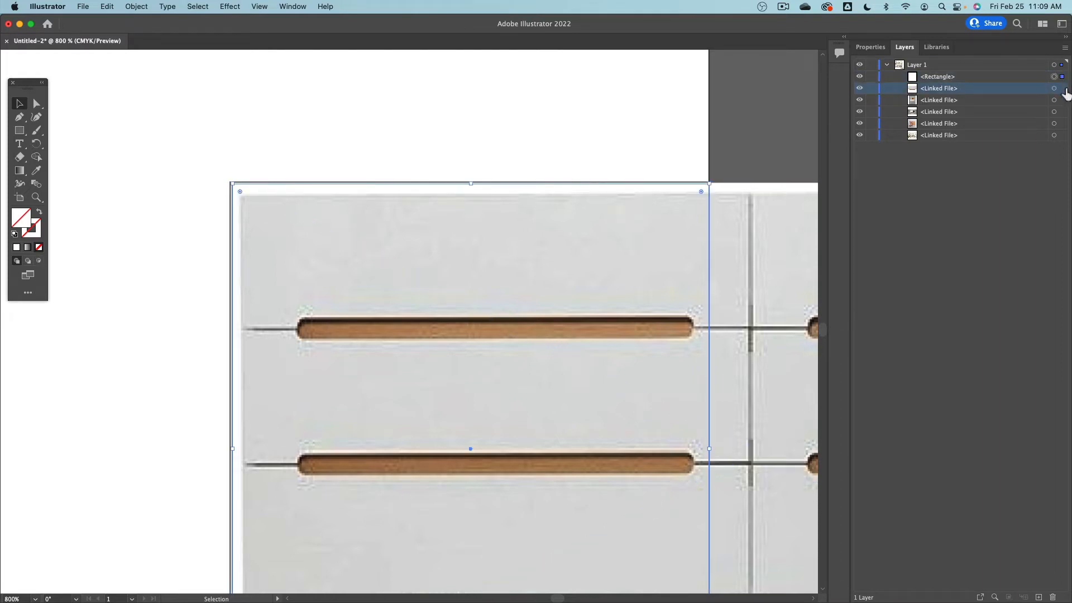
{"action": "left_click", "coordinate": [1063, 89], "text": "shift"}
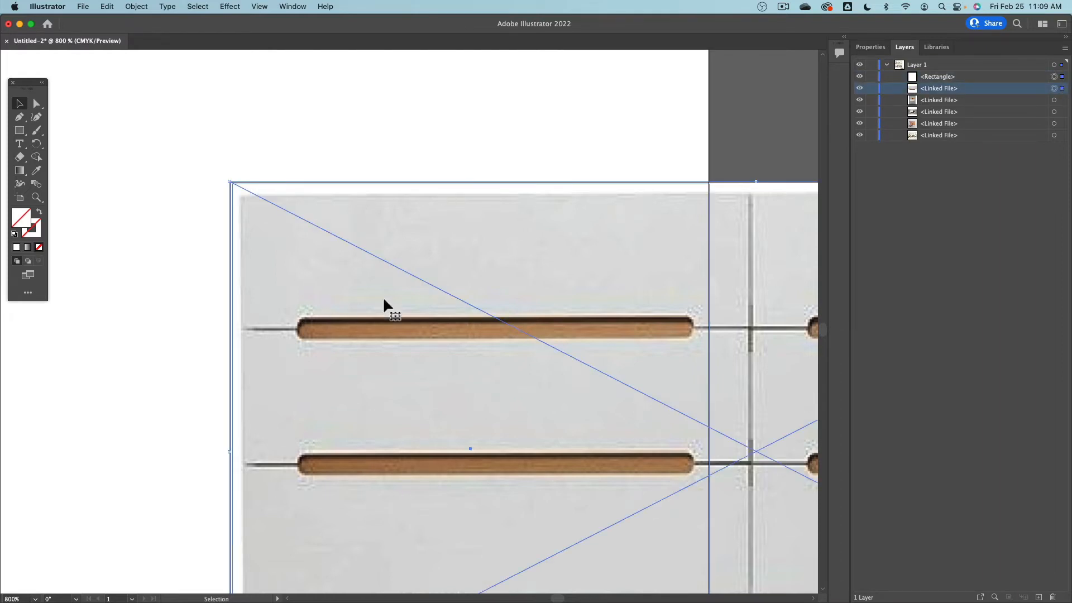
{"action": "left_click", "coordinate": [130, 5]}
{"action": "mouse_move", "coordinate": [194, 417]}
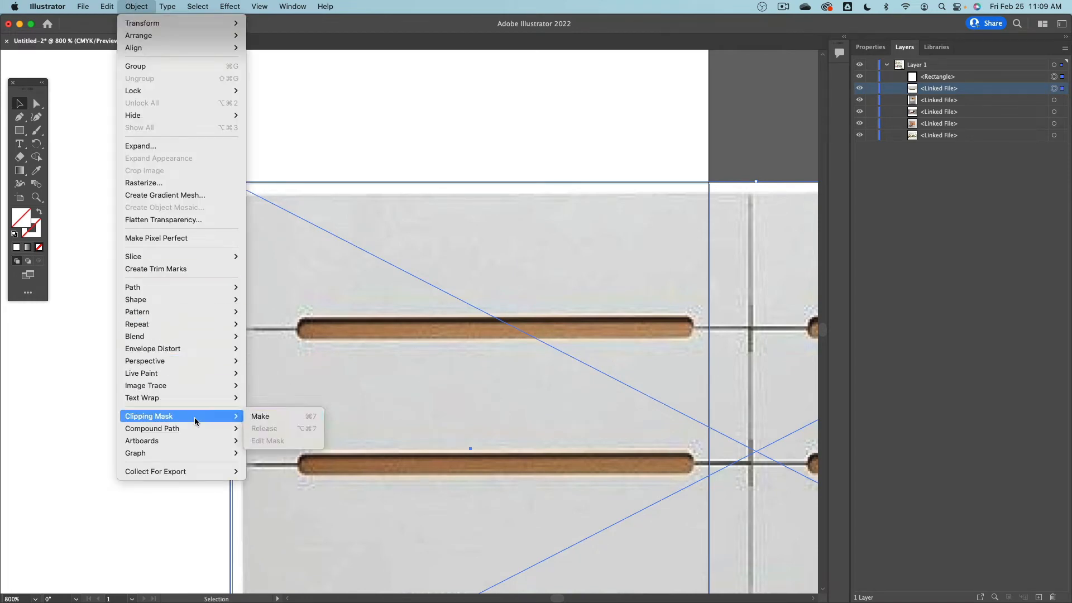
{"action": "left_click", "coordinate": [266, 420]}
{"action": "left_click", "coordinate": [100, 237]}
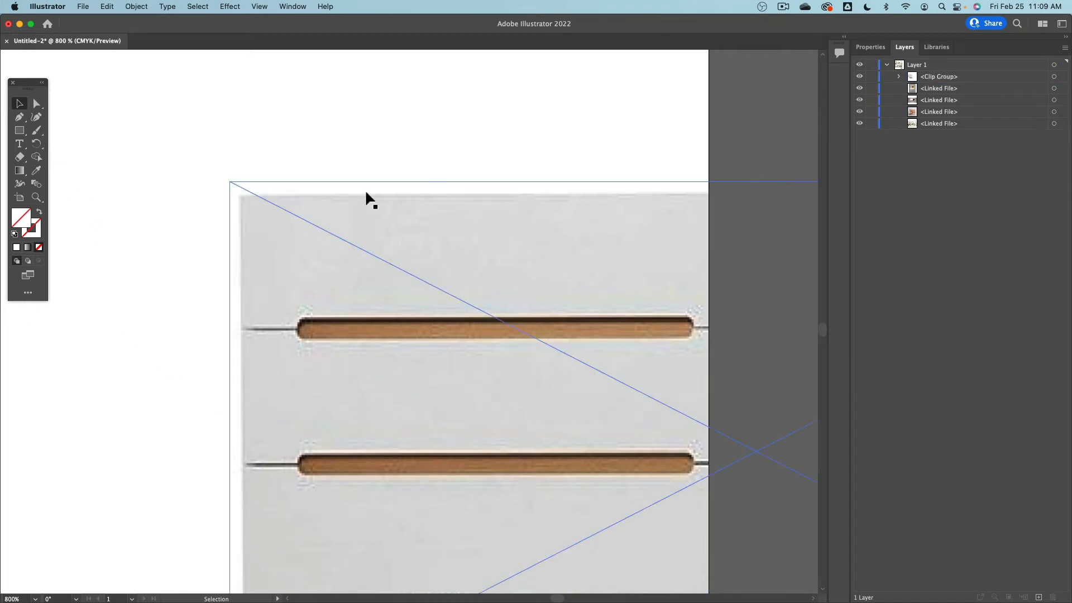
- Enlarge the masked dresser from its lower-left and upper-left corners to fill more of the blank area below the photo row
{"action": "scroll", "coordinate": [364, 189], "scroll_direction": "down", "scroll_amount": 4}
{"action": "left_click", "coordinate": [316, 253]}
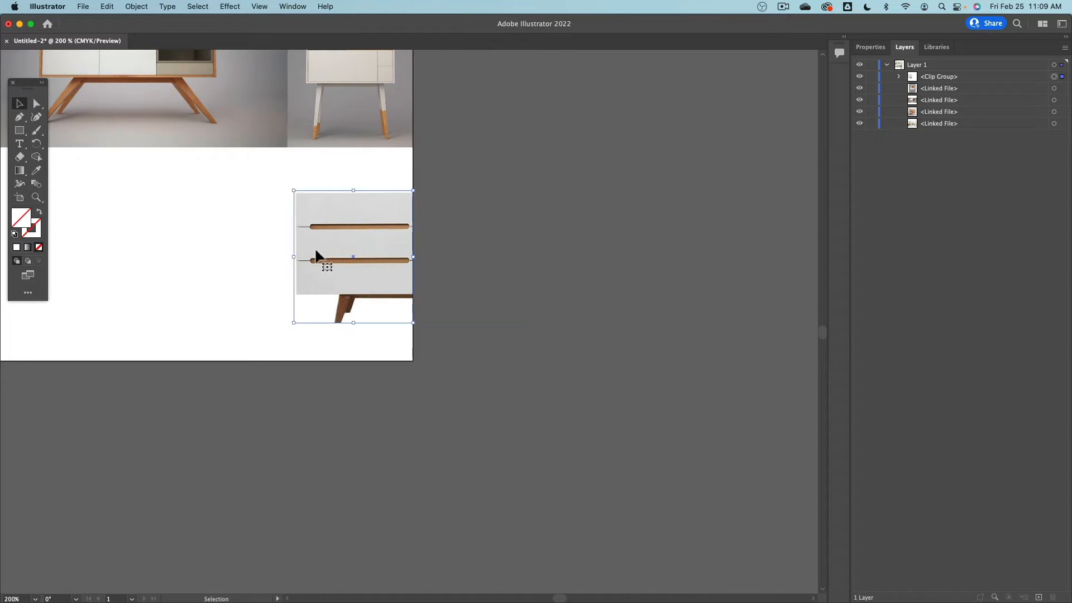
{"action": "left_click_drag", "start_coordinate": [294, 326], "coordinate": [273, 346]}
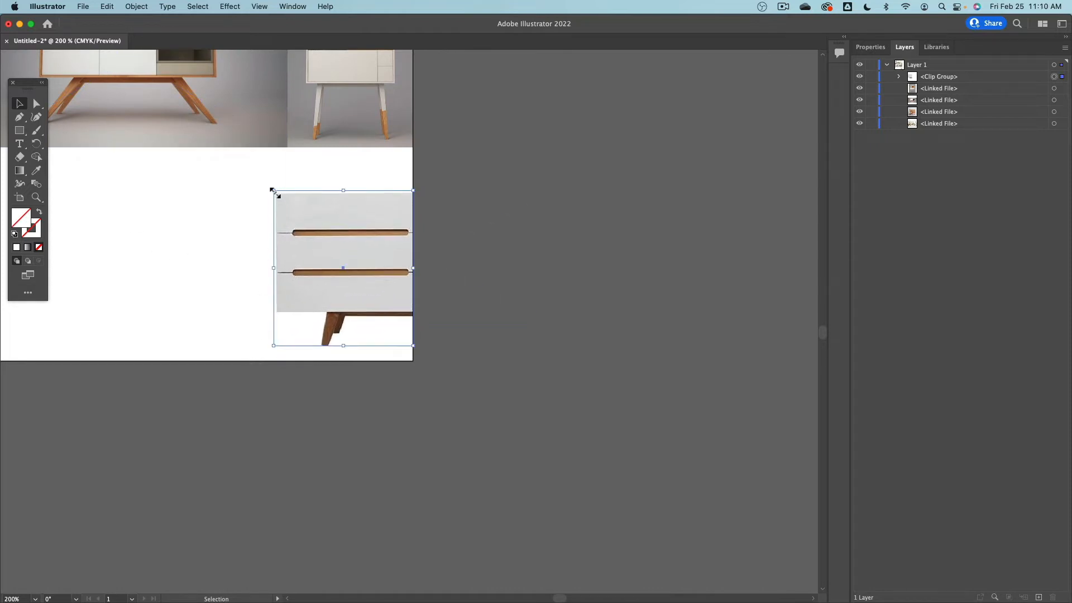
{"action": "left_click_drag", "start_coordinate": [274, 190], "coordinate": [246, 160]}
{"action": "left_click", "coordinate": [185, 370]}
{"action": "left_click_drag", "start_coordinate": [141, 258], "coordinate": [451, 361]}
{"action": "scroll", "coordinate": [451, 361], "scroll_direction": "down", "scroll_amount": 1}
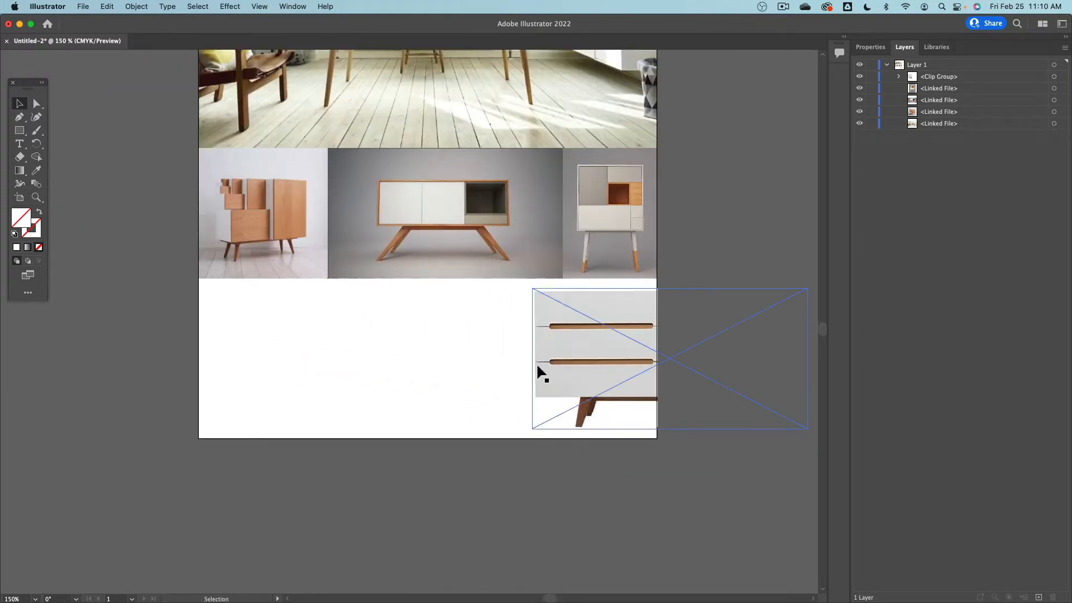
{"action": "scroll", "coordinate": [323, 414], "scroll_direction": "up", "scroll_amount": 3}
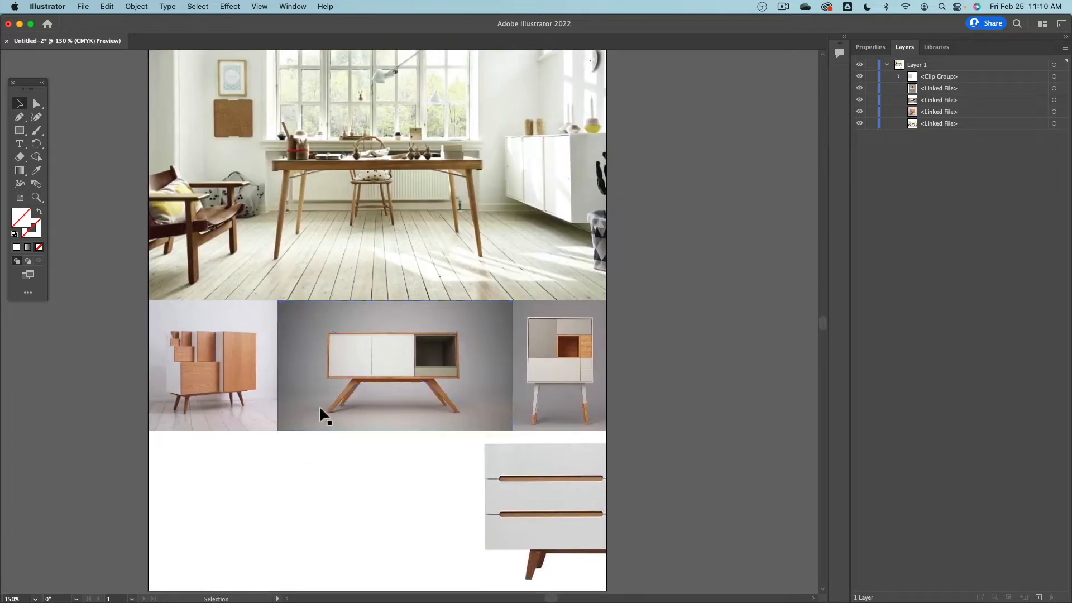
{"action": "scroll", "coordinate": [340, 285], "scroll_direction": "down", "scroll_amount": 2}
{"action": "scroll", "coordinate": [329, 180], "scroll_direction": "up", "scroll_amount": 1}
{"action": "left_click_drag", "start_coordinate": [323, 190], "coordinate": [276, 129]}
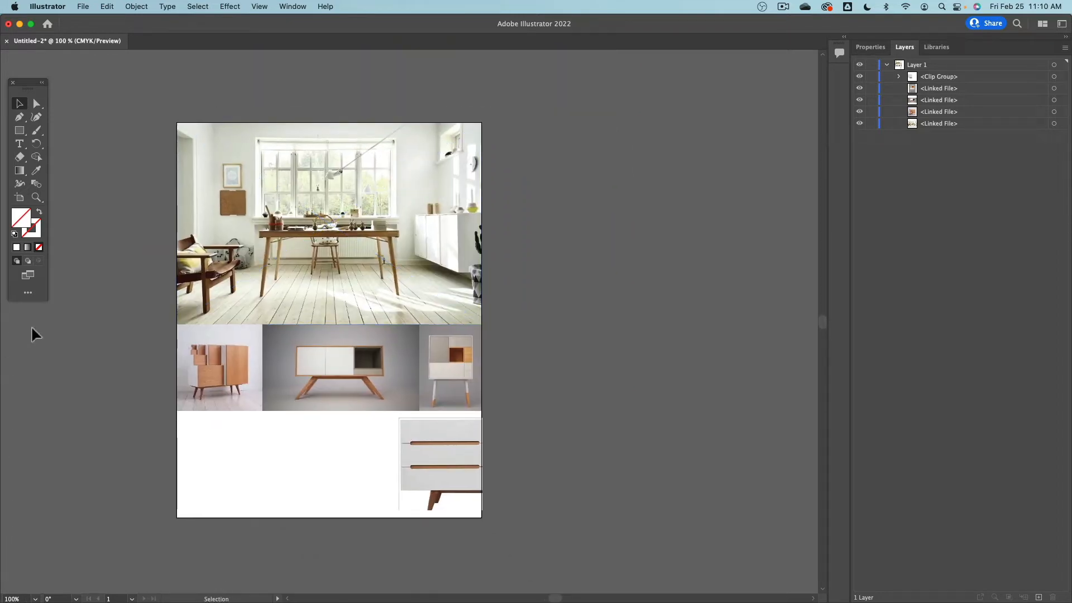
- Select the large room photo, examine its properties, and enter and leave its isolation mode
{"action": "left_click", "coordinate": [234, 194]}
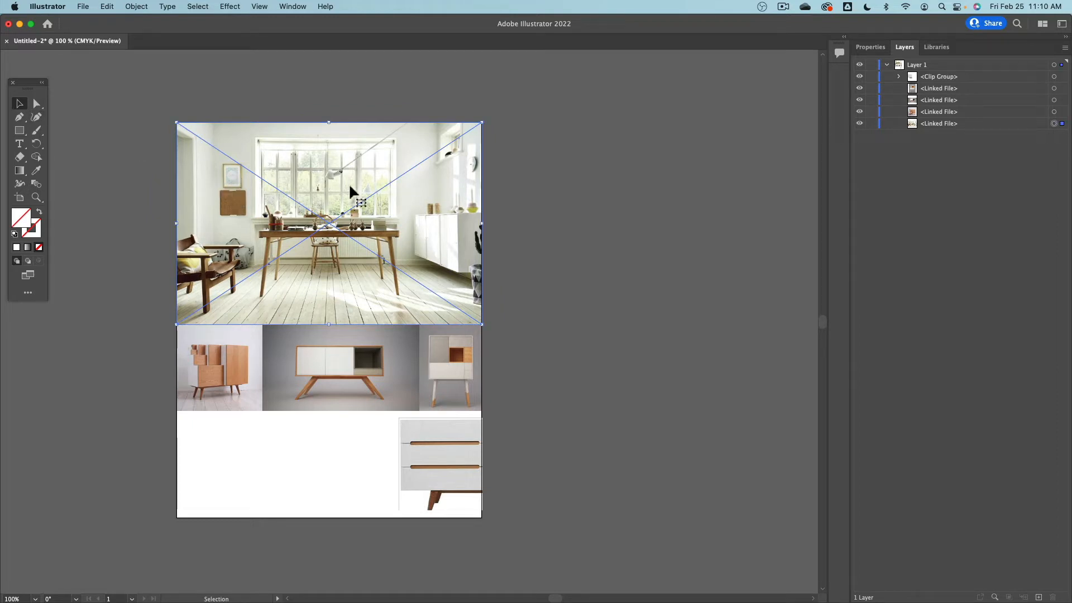
{"action": "left_click", "coordinate": [865, 48]}
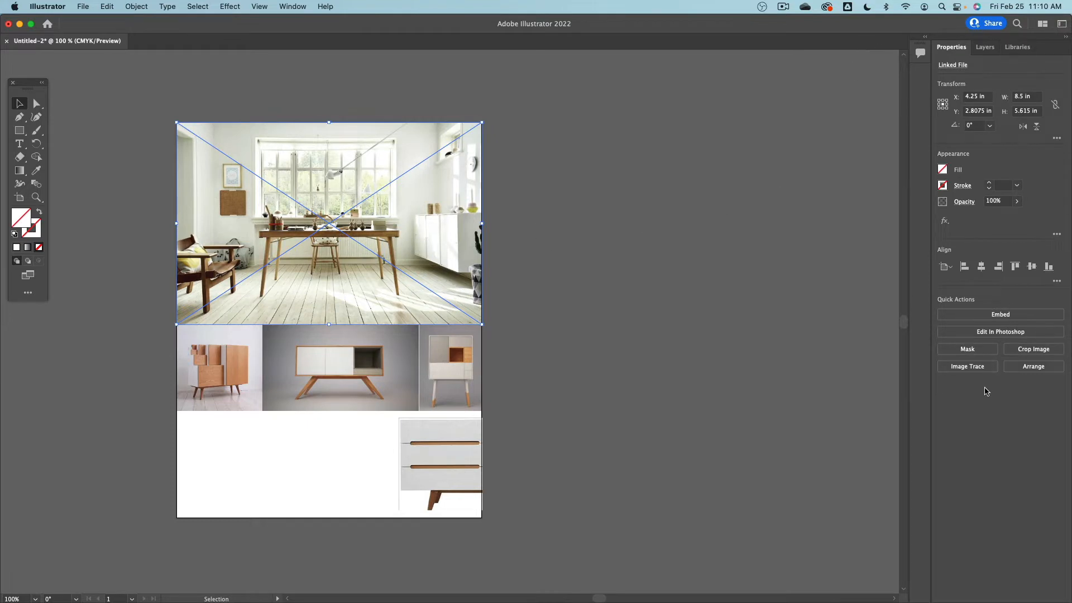
{"action": "double_click", "coordinate": [395, 222]}
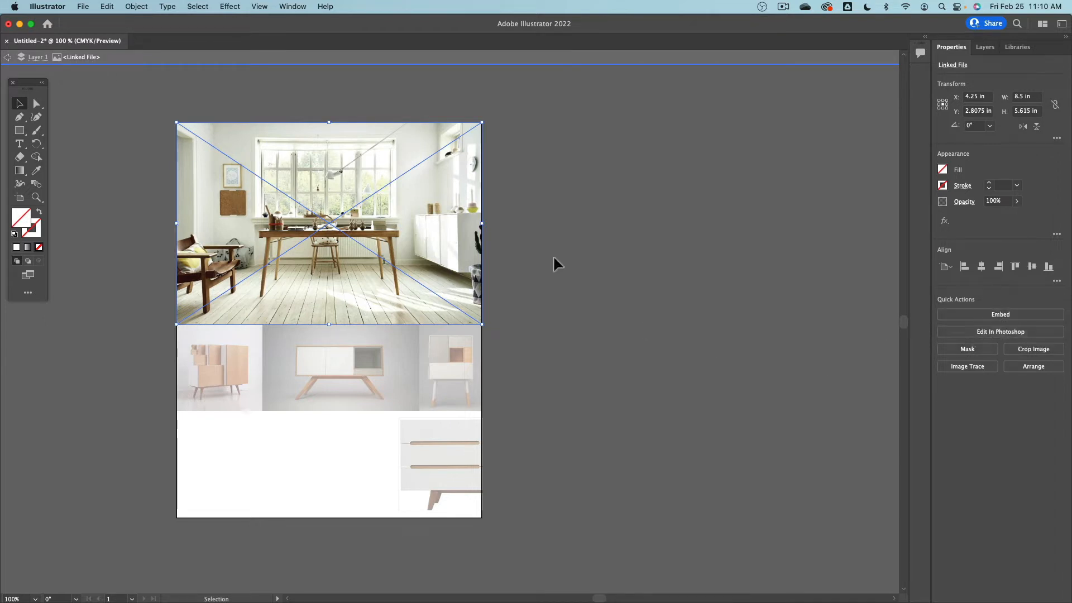
{"action": "left_click", "coordinate": [7, 57]}
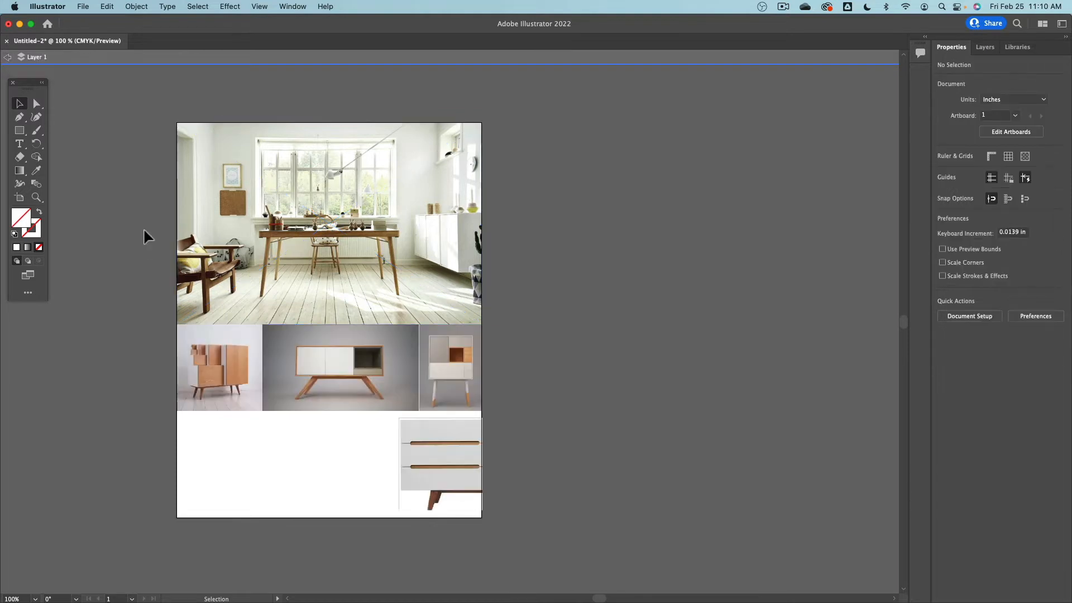
{"action": "left_click", "coordinate": [8, 57]}
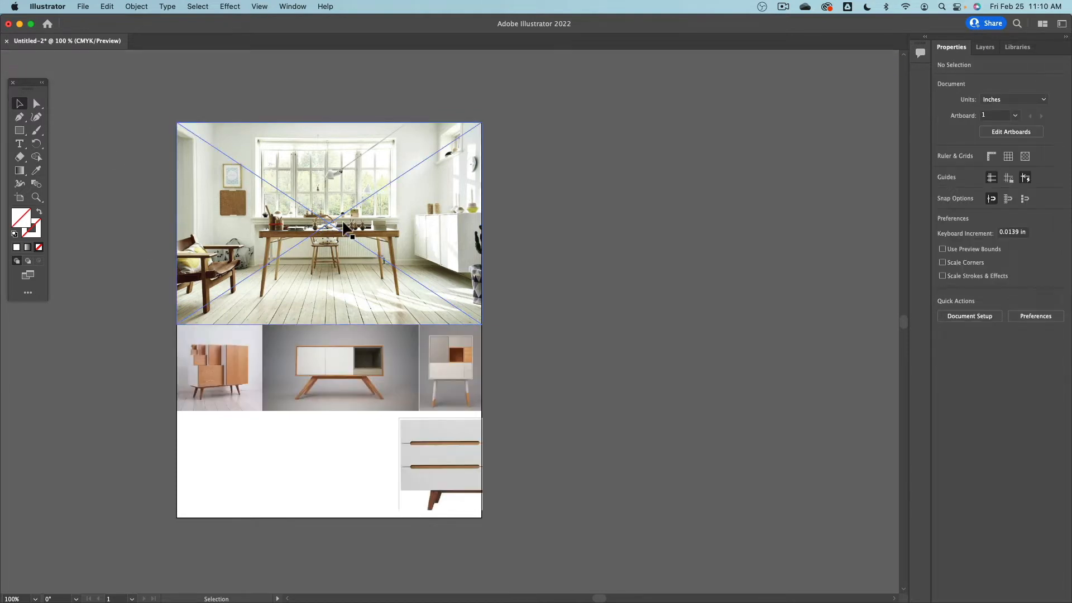
- Start saving the document and choose the Poster folder on the Desktop as its location
{"action": "left_click", "coordinate": [83, 6]}
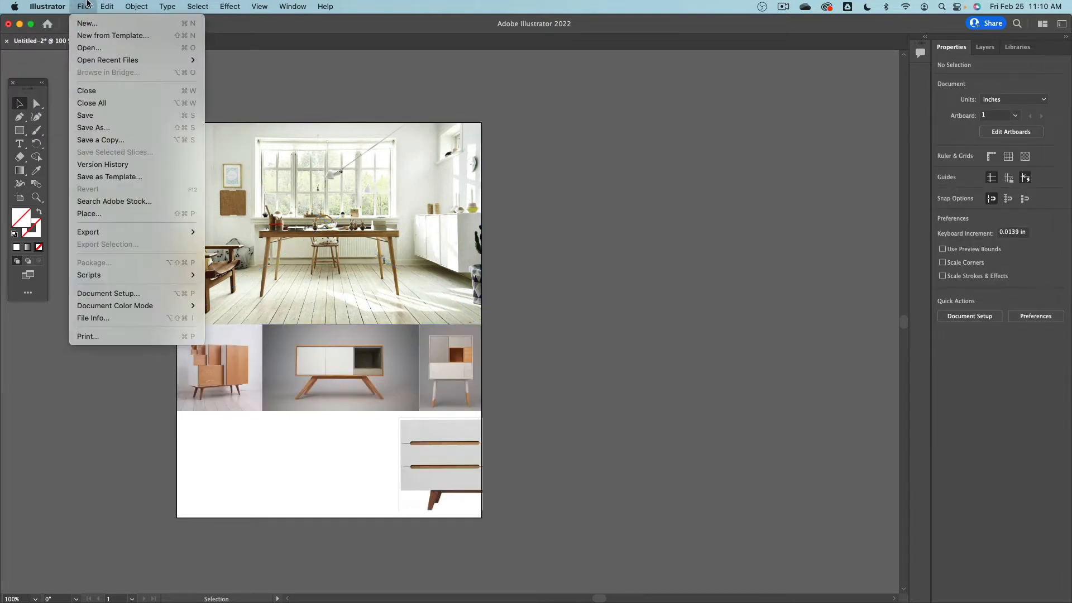
{"action": "left_click", "coordinate": [102, 116]}
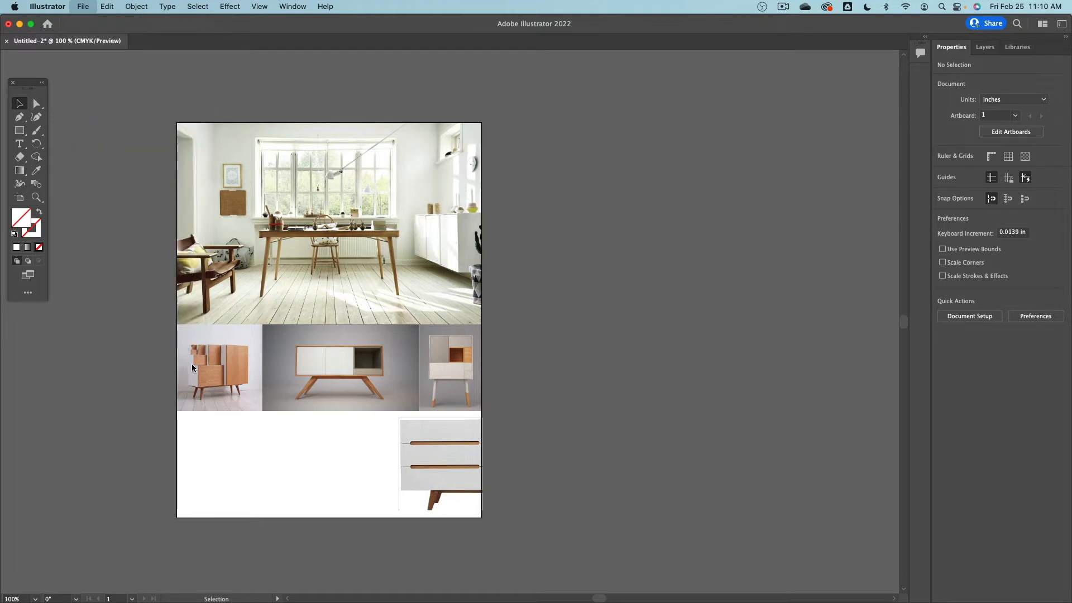
{"action": "left_click", "coordinate": [551, 208]}
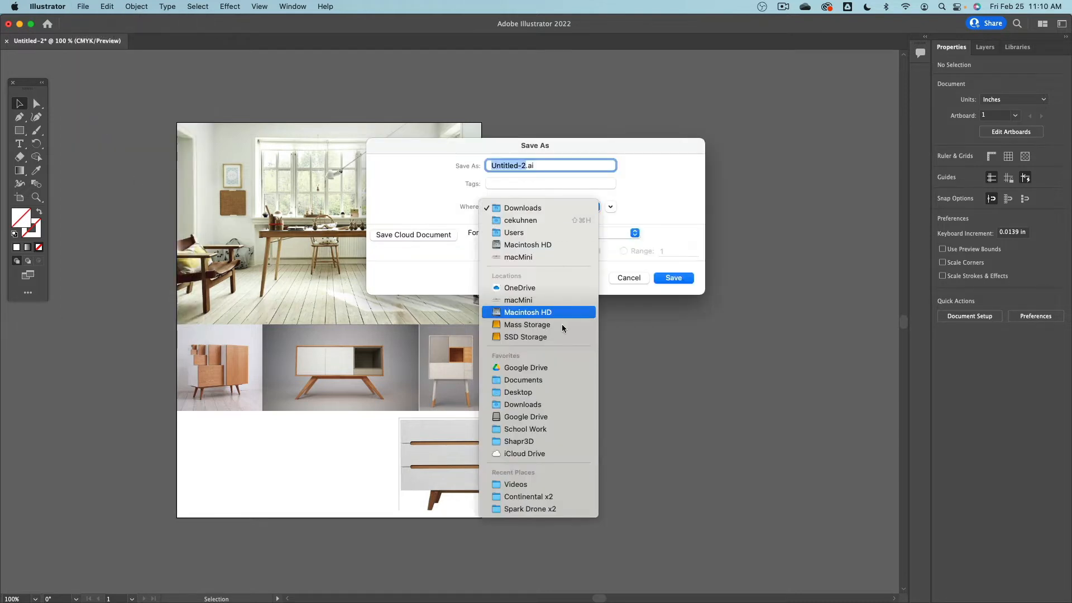
{"action": "left_click", "coordinate": [559, 388]}
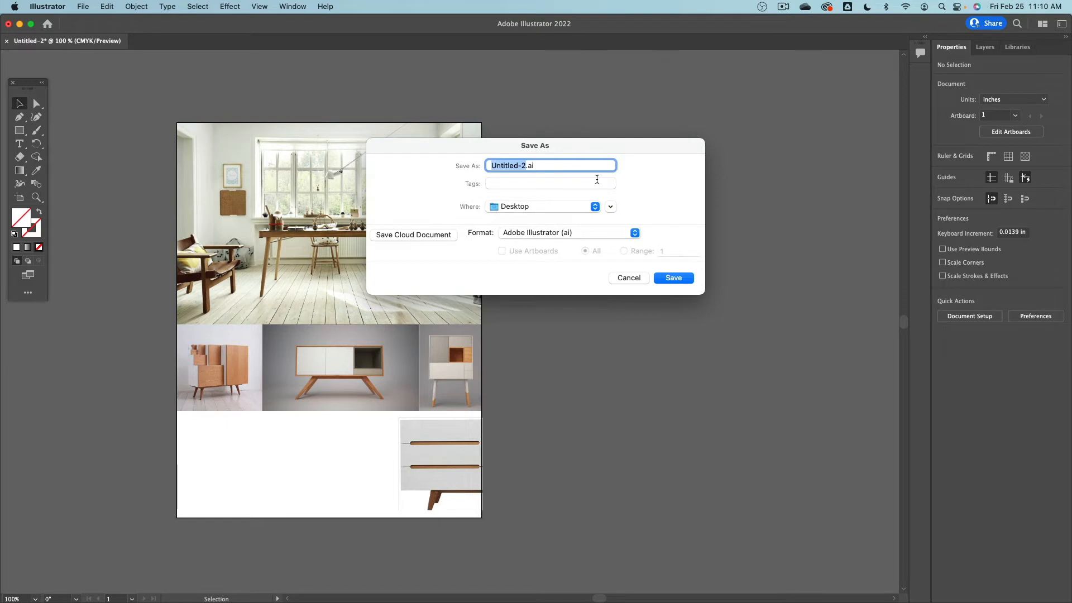
{"action": "left_click", "coordinate": [528, 207]}
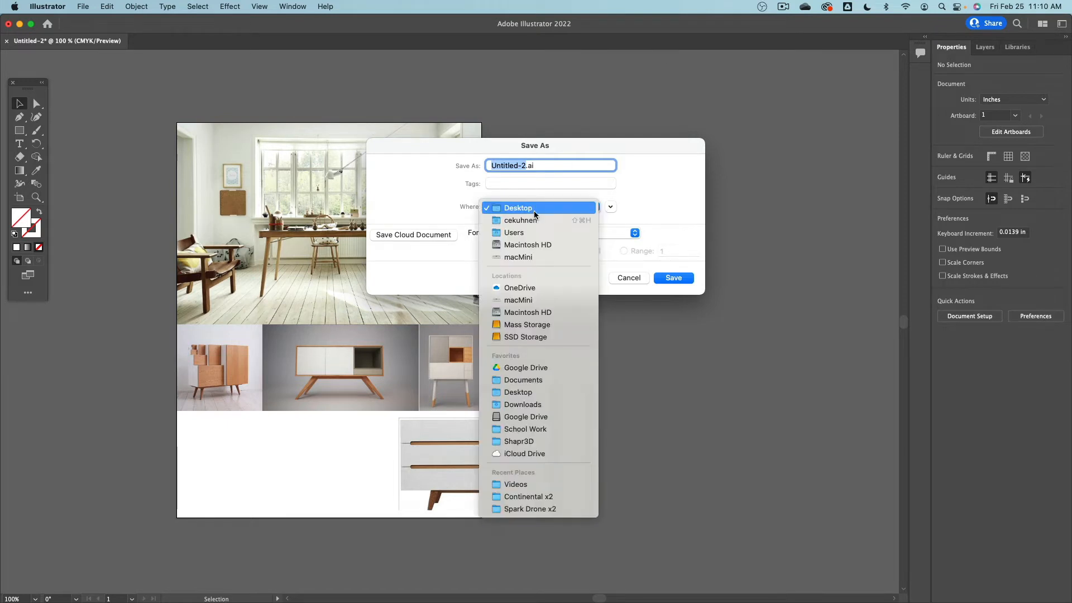
{"action": "left_click", "coordinate": [692, 196]}
{"action": "left_click", "coordinate": [611, 206]}
{"action": "left_click", "coordinate": [441, 261]}
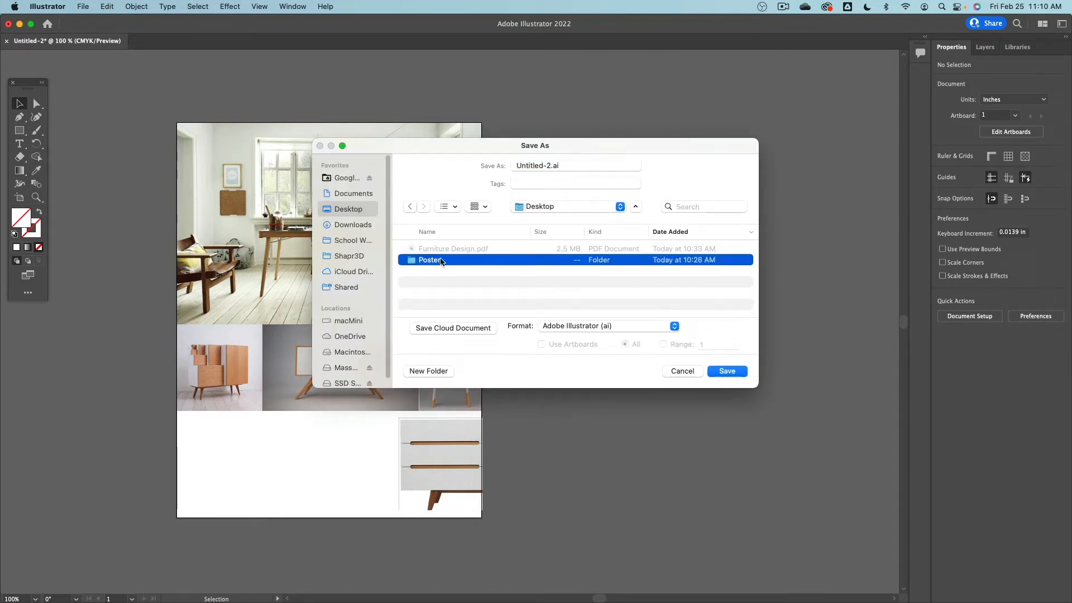
{"action": "double_click", "coordinate": [408, 261]}
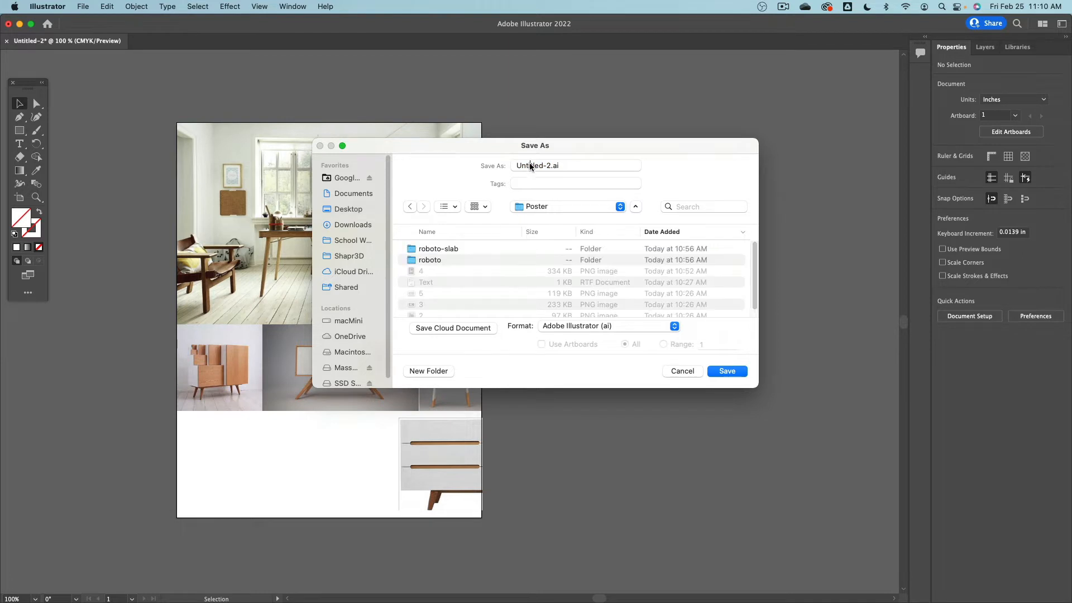
- Name the file Poster and save it in Adobe Illustrator format with the Illustrator 2020 version options
{"action": "left_click", "coordinate": [530, 165]}
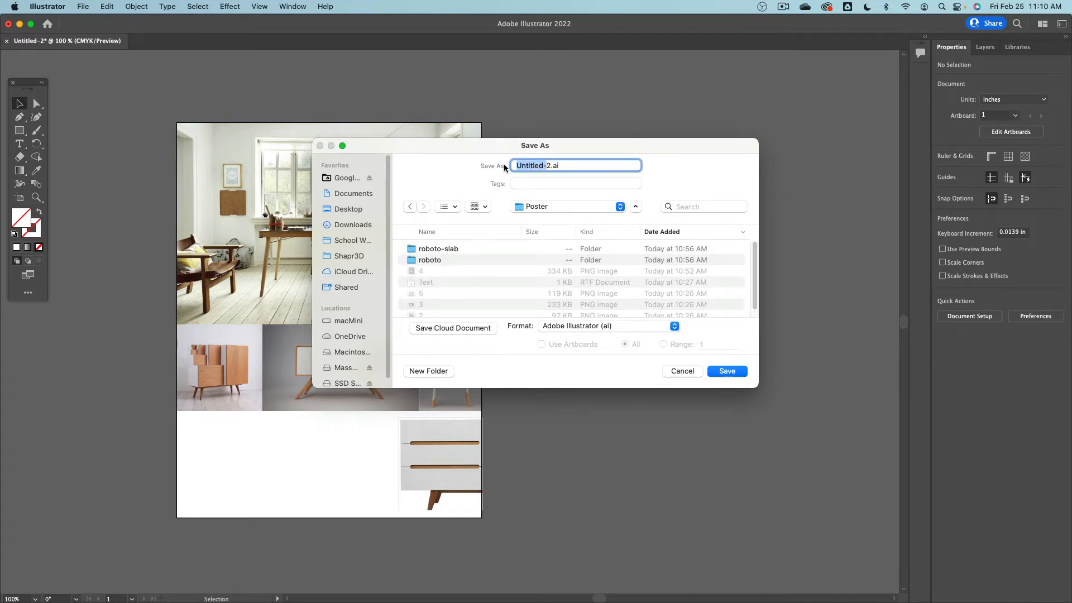
{"action": "key", "text": "BackSpace"}
{"action": "type", "text": "Poster"}
{"action": "key", "text": "Return"}
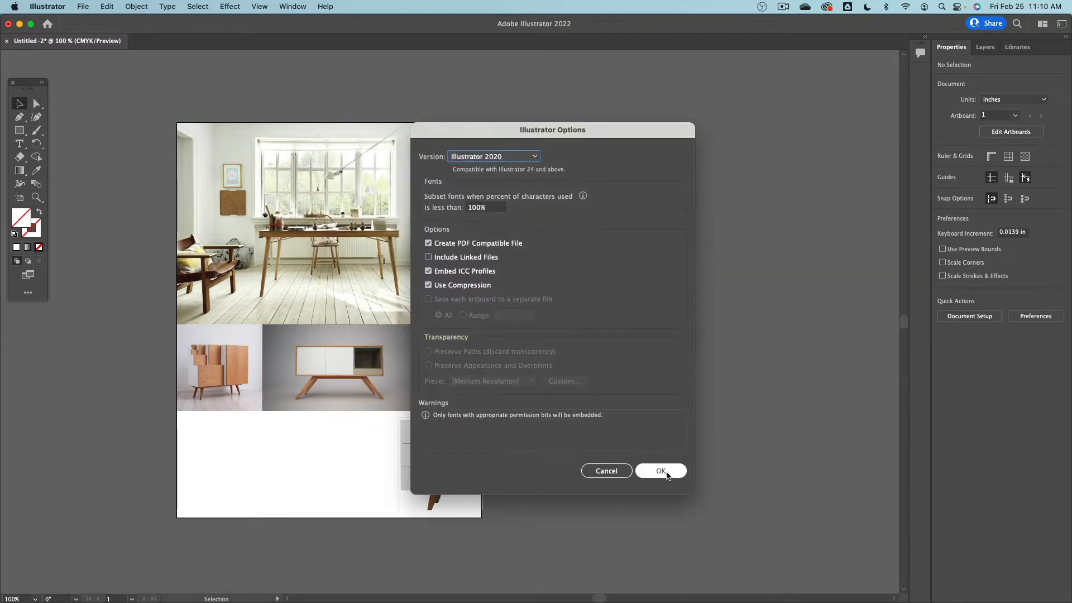
{"action": "left_click", "coordinate": [657, 471]}
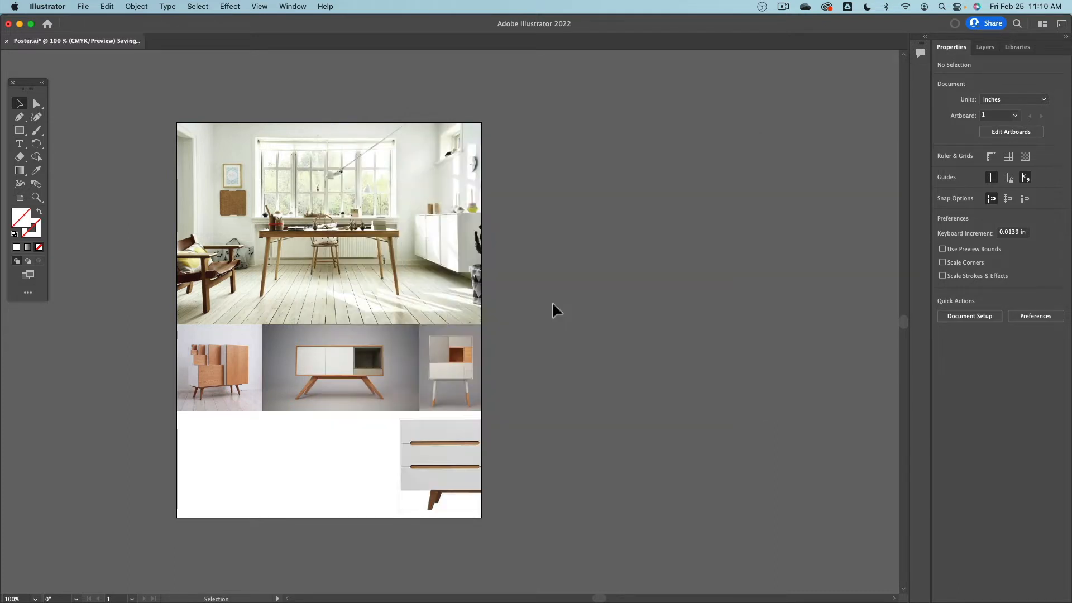
- Switch to Finder and examine the size of the saved Poster.ai beside the images in the Poster folder
{"action": "left_click", "coordinate": [20, 23]}
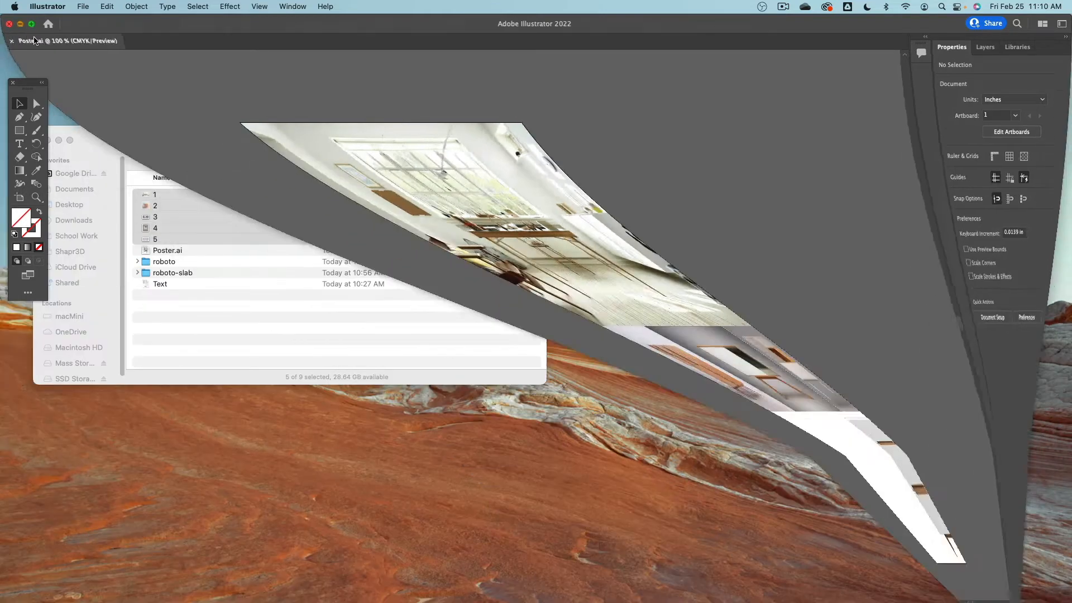
{"action": "left_click", "coordinate": [244, 146]}
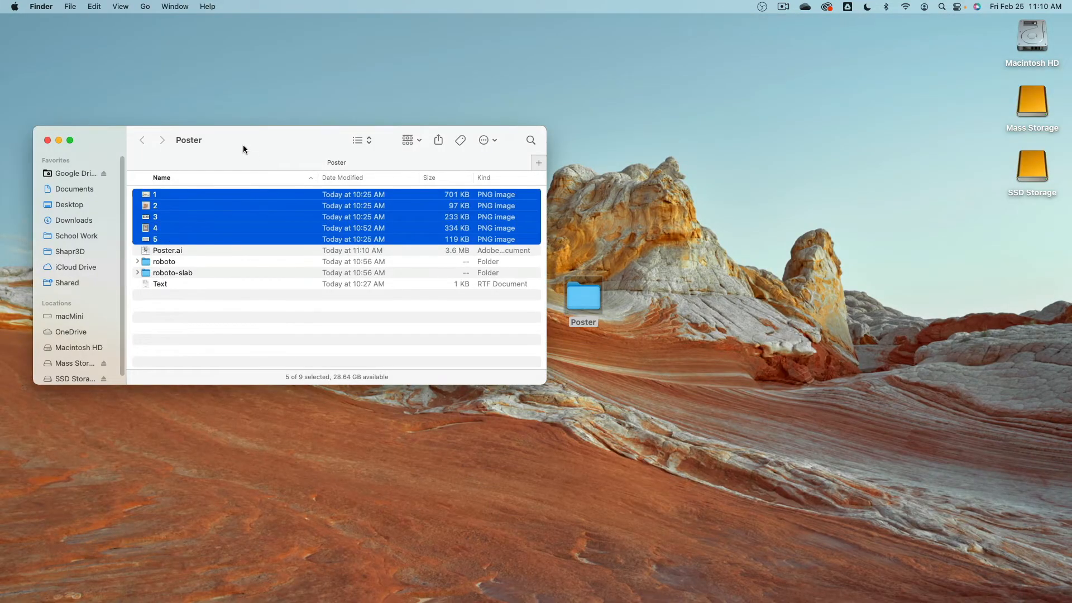
{"action": "left_click", "coordinate": [464, 253]}
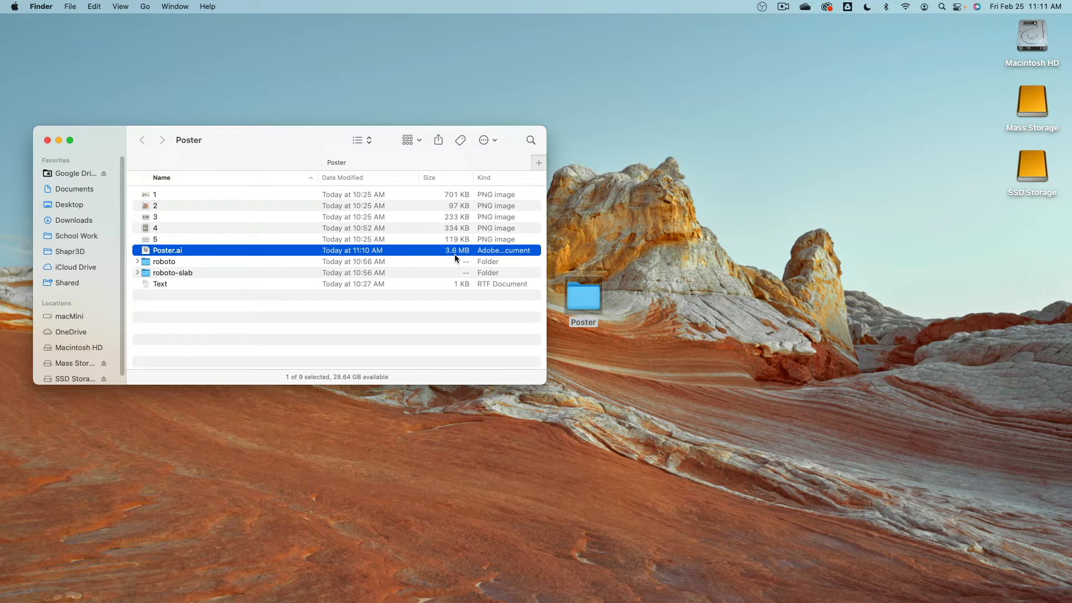
- Open PNG image 1 in Preview and sketch a wavy vertical line over the wall beside the window
{"action": "left_click", "coordinate": [145, 195]}
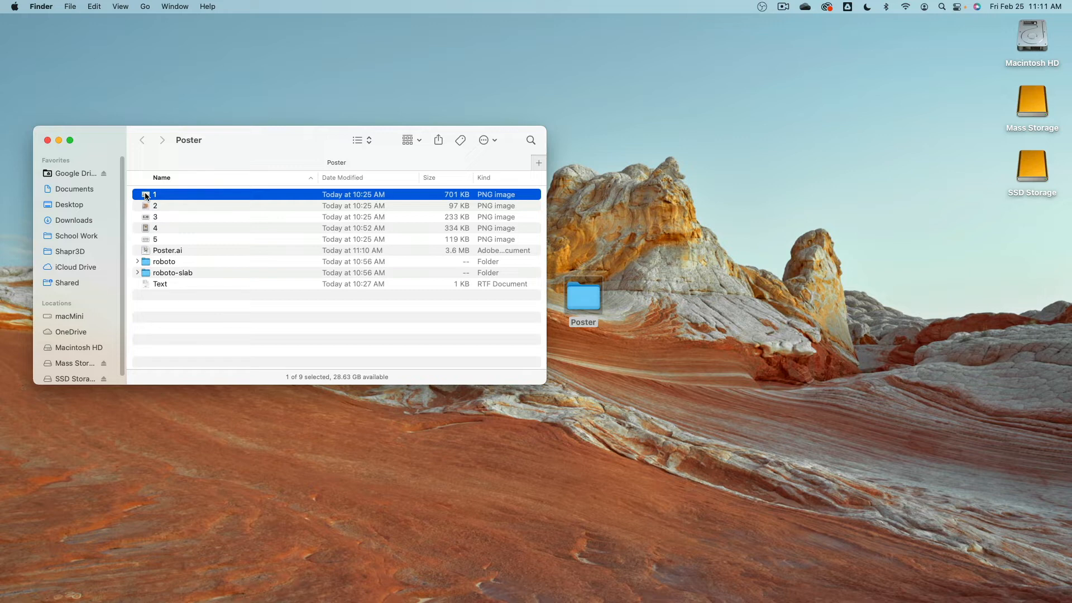
{"action": "double_click", "coordinate": [145, 196]}
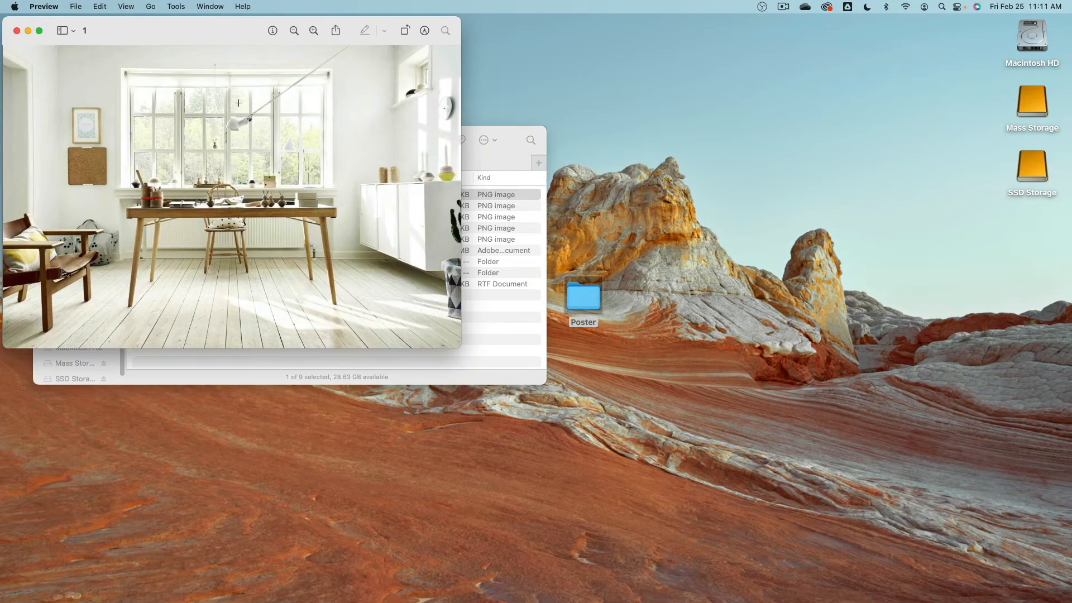
{"action": "left_click_drag", "start_coordinate": [224, 34], "coordinate": [600, 112]}
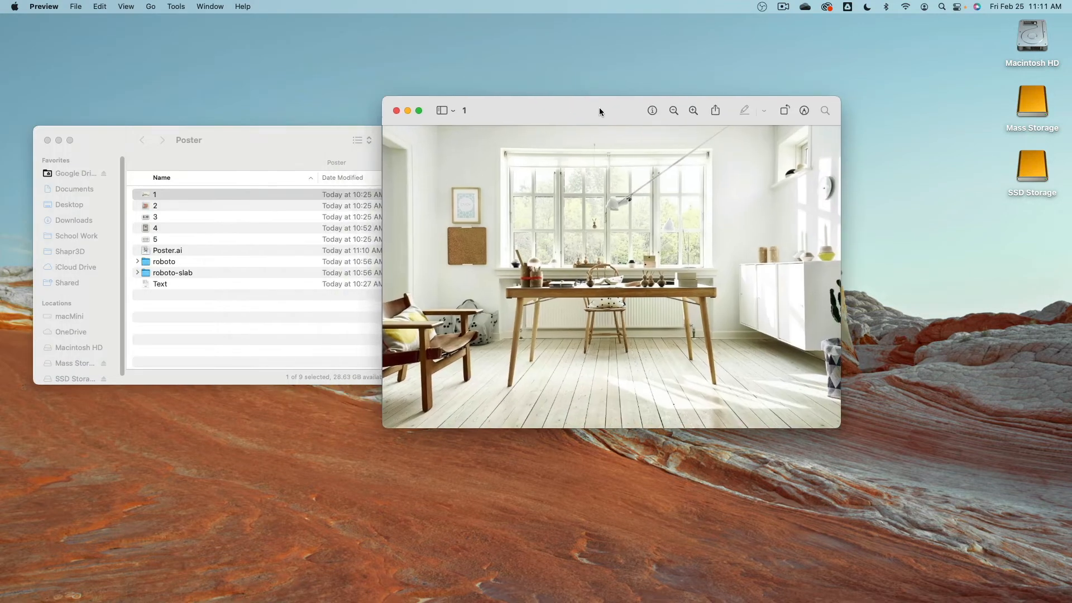
{"action": "left_click", "coordinate": [805, 111]}
{"action": "left_click", "coordinate": [441, 133]}
{"action": "mouse_move", "coordinate": [460, 171]}
{"action": "left_mouse_down"}
{"action": "mouse_move", "coordinate": [434, 207]}
{"action": "mouse_move", "coordinate": [488, 335]}
{"action": "left_mouse_up"}
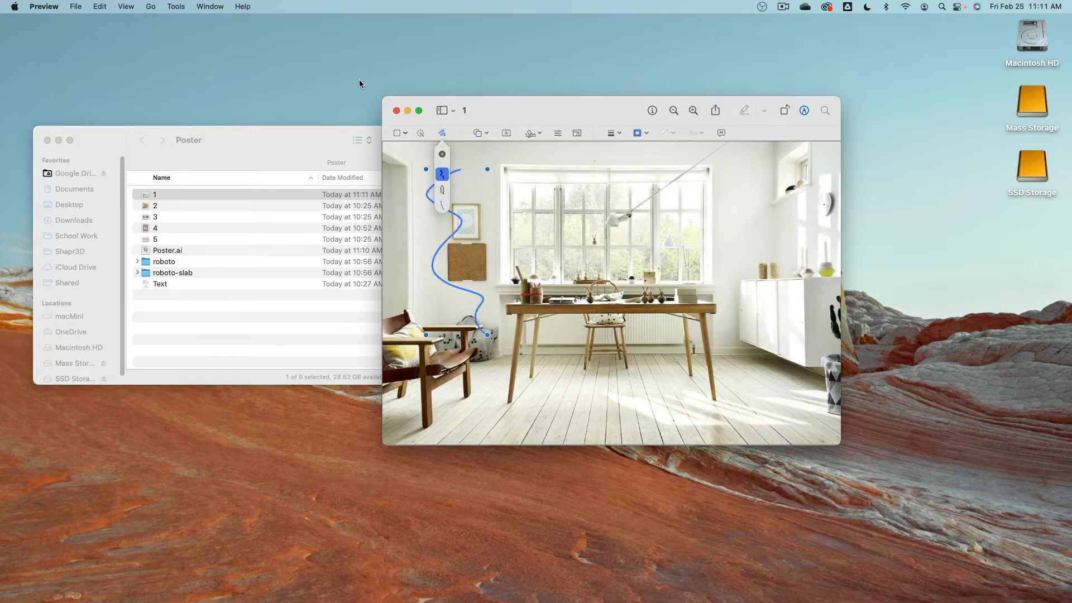
- Switch back to Illustrator and update the modified linked room photo
{"action": "key", "text": "super+Tab"}
{"action": "key", "text": "super+Tab"}
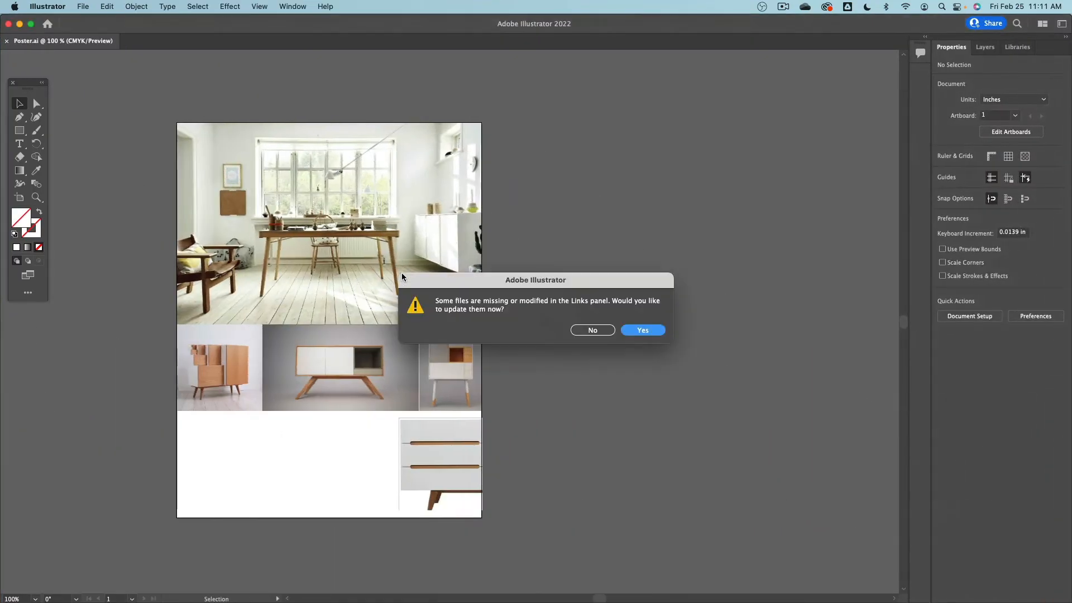
{"action": "left_click", "coordinate": [656, 331]}
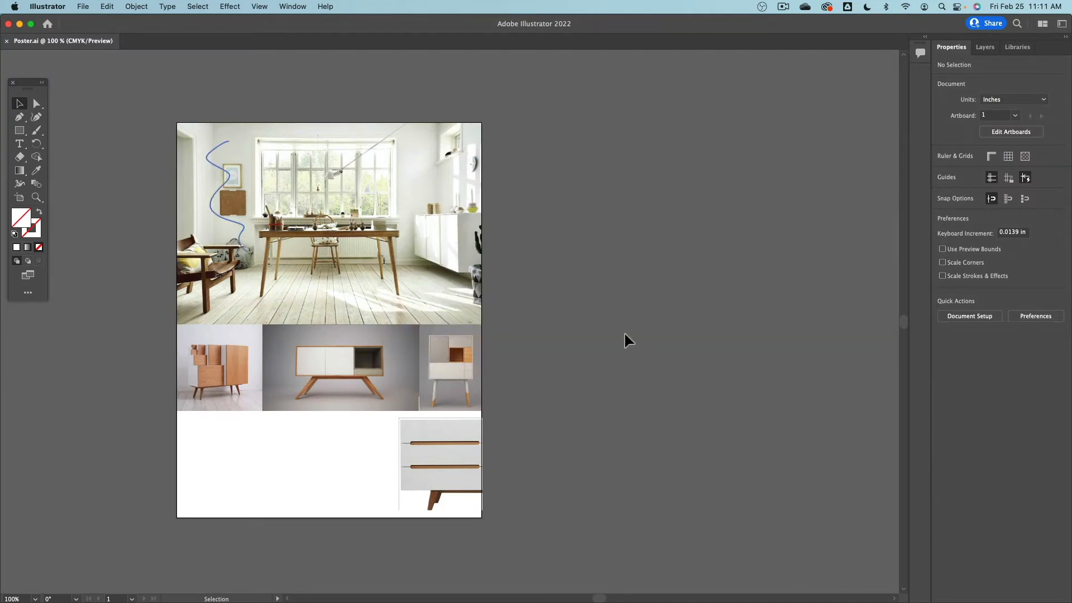
- Return to image 1 in Preview, delete the sketched wavy line, and close the image
{"action": "double_click", "coordinate": [233, 25]}
{"action": "left_click", "coordinate": [392, 171]}
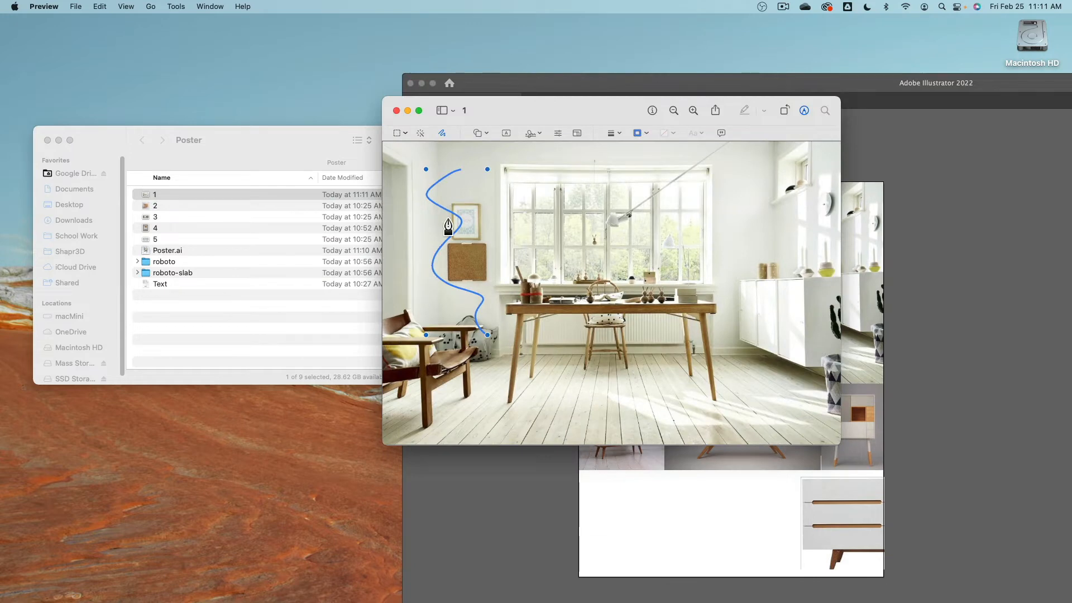
{"action": "key", "text": "Delete"}
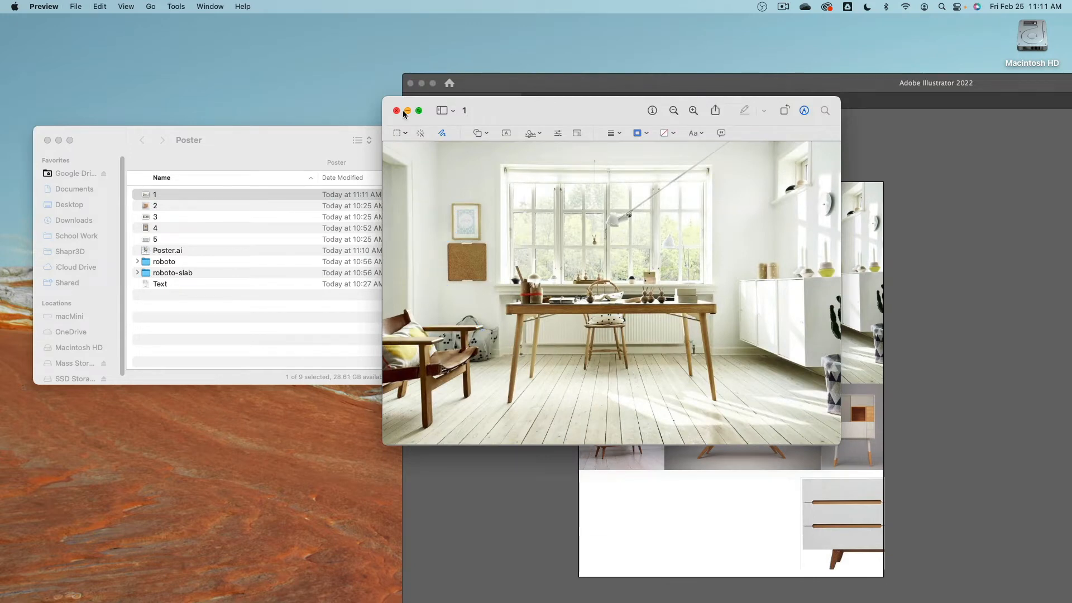
{"action": "left_click", "coordinate": [396, 110]}
- Switch to Illustrator, update the modified link again, and expand the document window to full size
{"action": "left_click", "coordinate": [513, 85]}
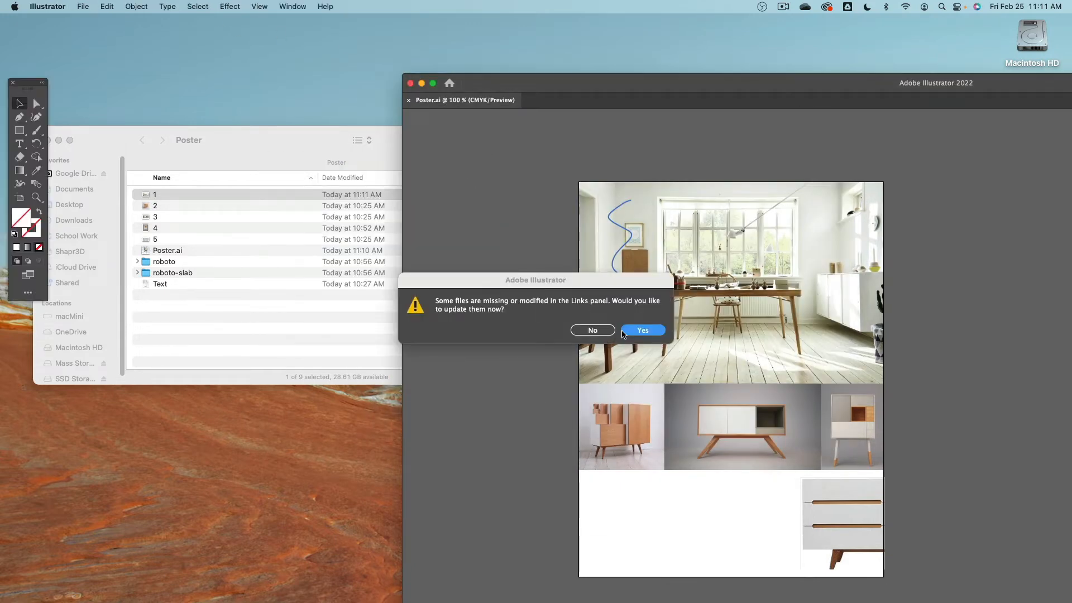
{"action": "left_click", "coordinate": [642, 329]}
{"action": "double_click", "coordinate": [657, 82]}
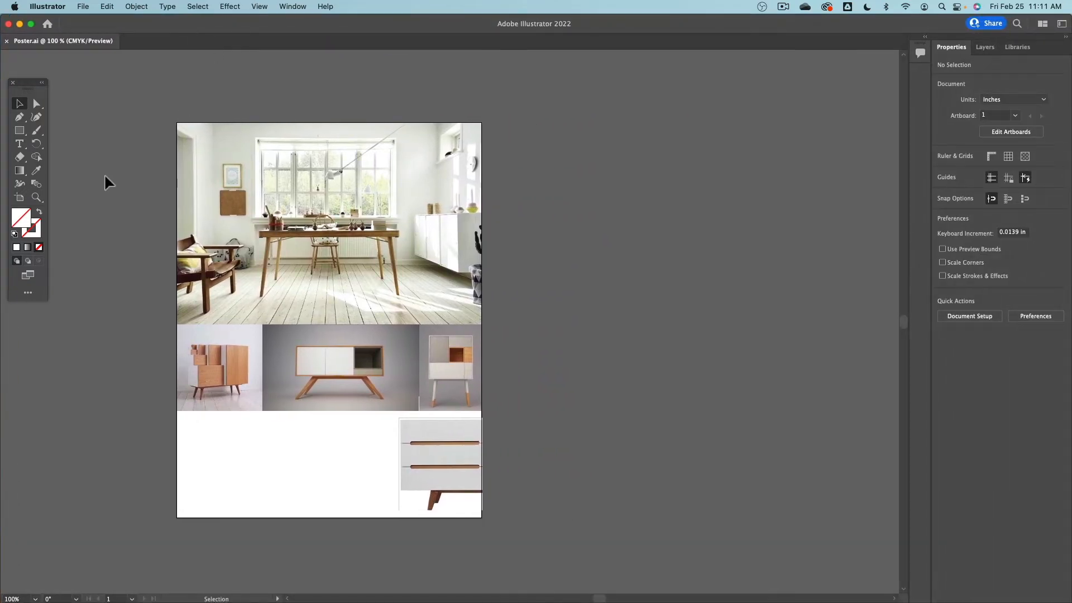
- Shrink the Illustrator window to reach the Poster folder, open the Text document in TextEdit, and copy all of its text
{"action": "scroll", "coordinate": [416, 484], "scroll_direction": "up", "scroll_amount": 3}
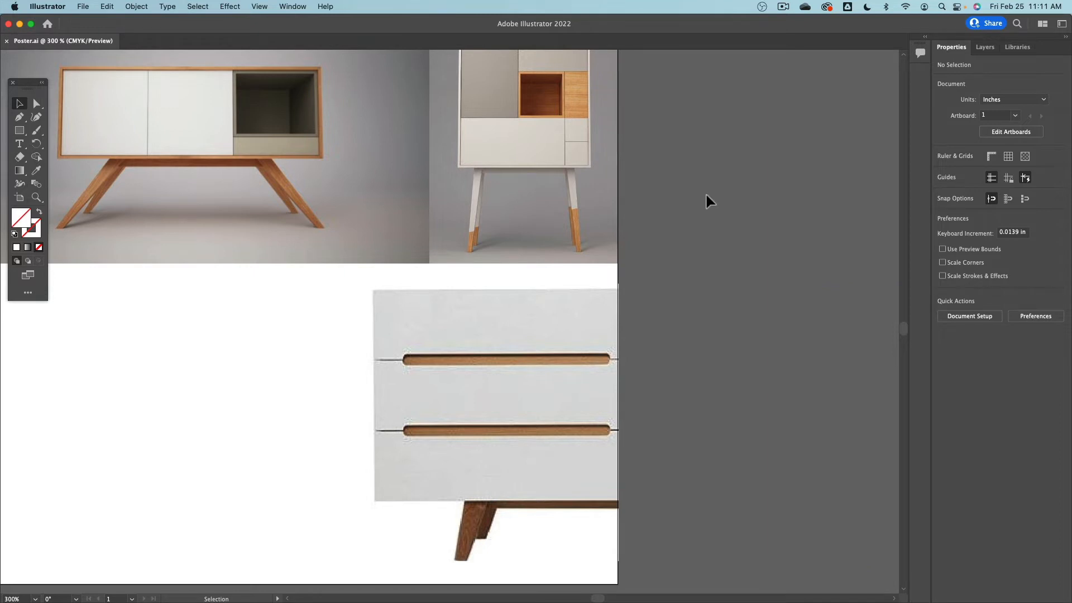
{"action": "scroll", "coordinate": [705, 196], "scroll_direction": "down", "scroll_amount": 2}
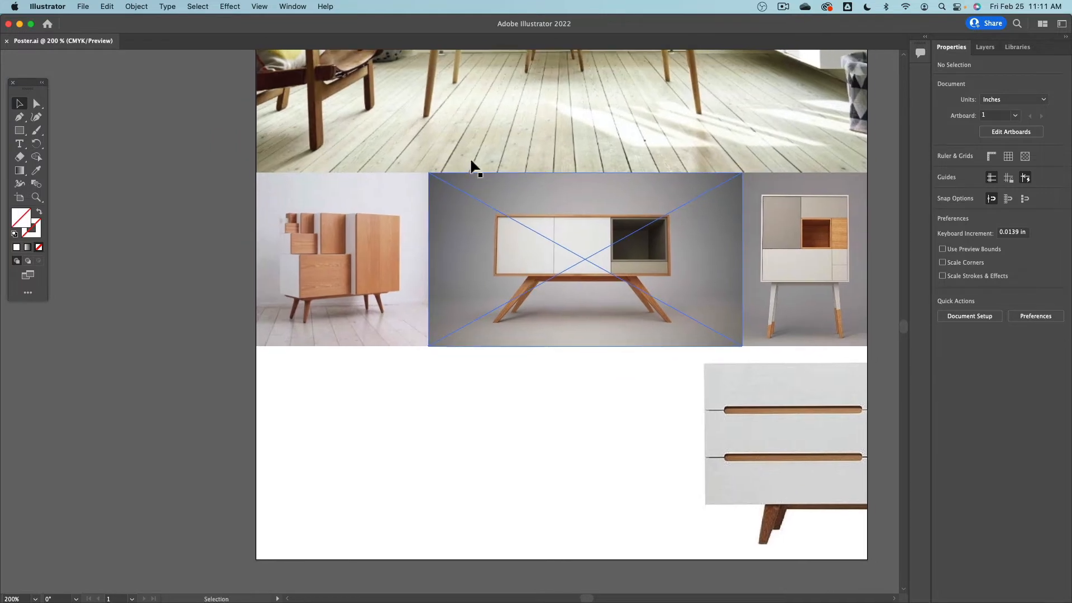
{"action": "scroll", "coordinate": [471, 163], "scroll_direction": "up", "scroll_amount": 5}
{"action": "left_click_drag", "start_coordinate": [0, 268], "coordinate": [472, 327]}
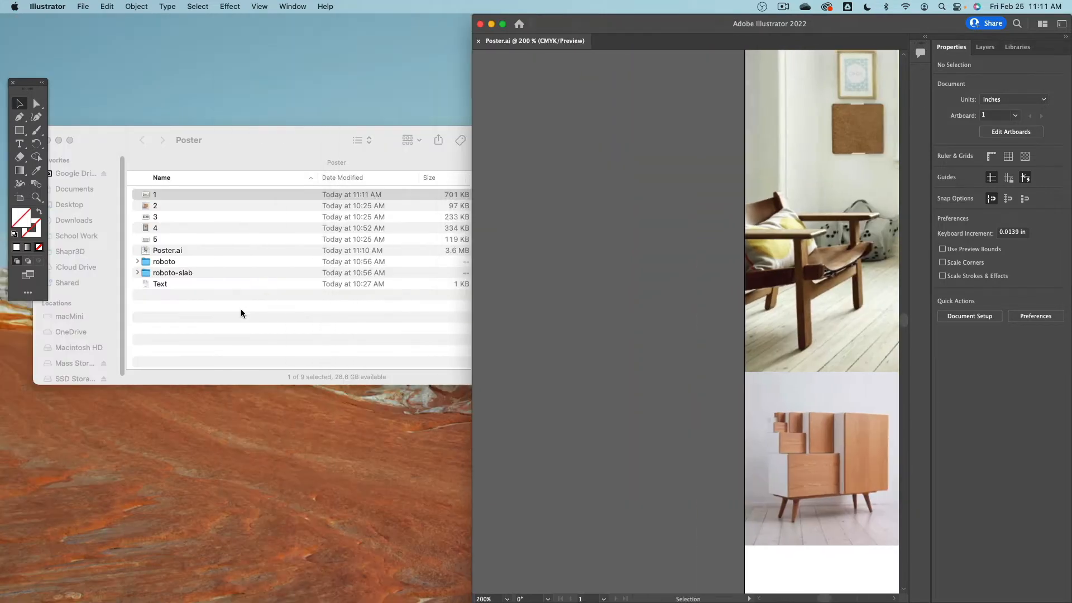
{"action": "double_click", "coordinate": [143, 283]}
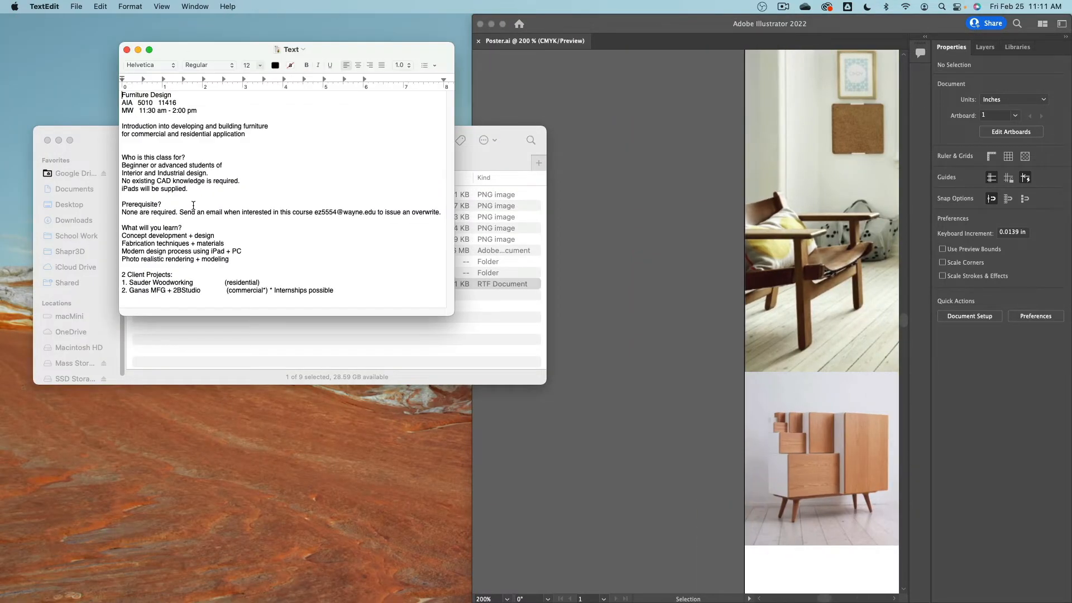
{"action": "key", "text": "super+a"}
{"action": "key", "text": "super+c"}
- Switch to Illustrator, paste the copied course text, and move the text block onto the empty canvas left of the artboard
{"action": "left_click", "coordinate": [583, 120]}
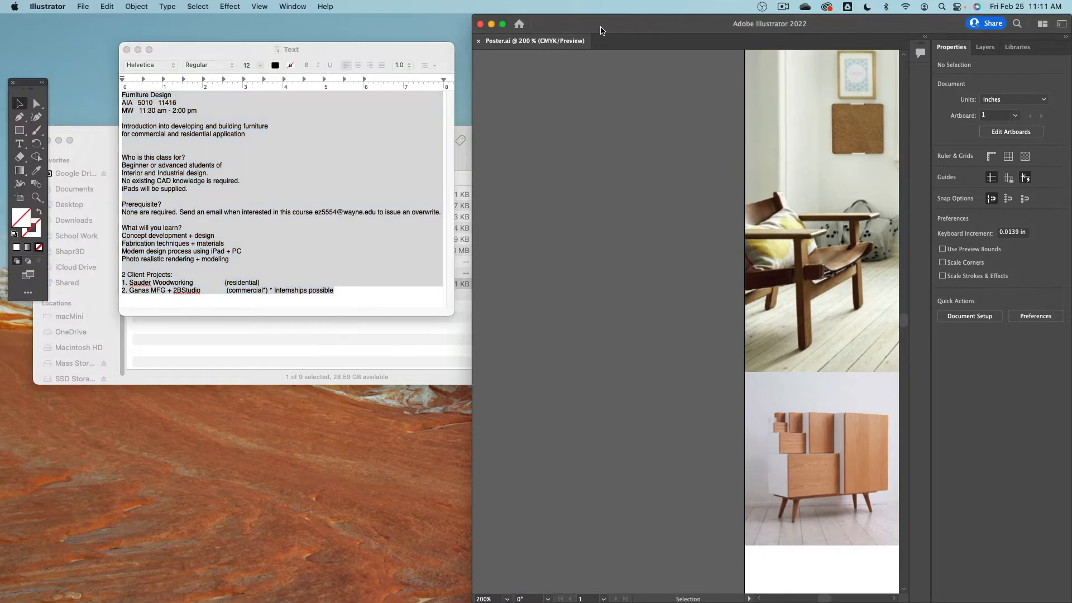
{"action": "key", "text": "super+v"}
{"action": "double_click", "coordinate": [584, 25]}
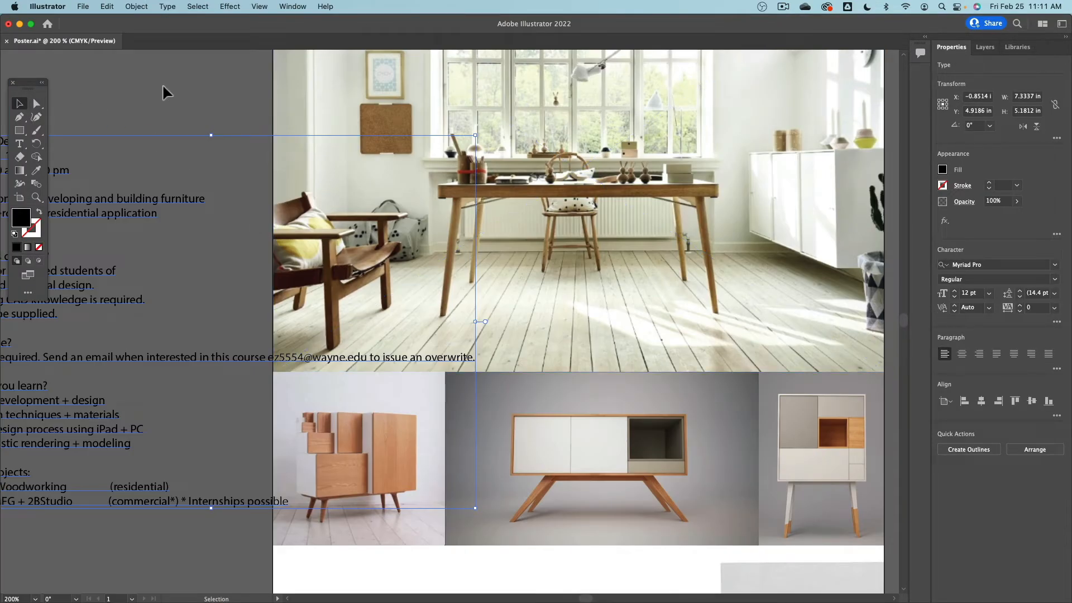
{"action": "left_click", "coordinate": [162, 85]}
{"action": "key", "text": "super+1"}
{"action": "left_click_drag", "start_coordinate": [325, 169], "coordinate": [560, 217]}
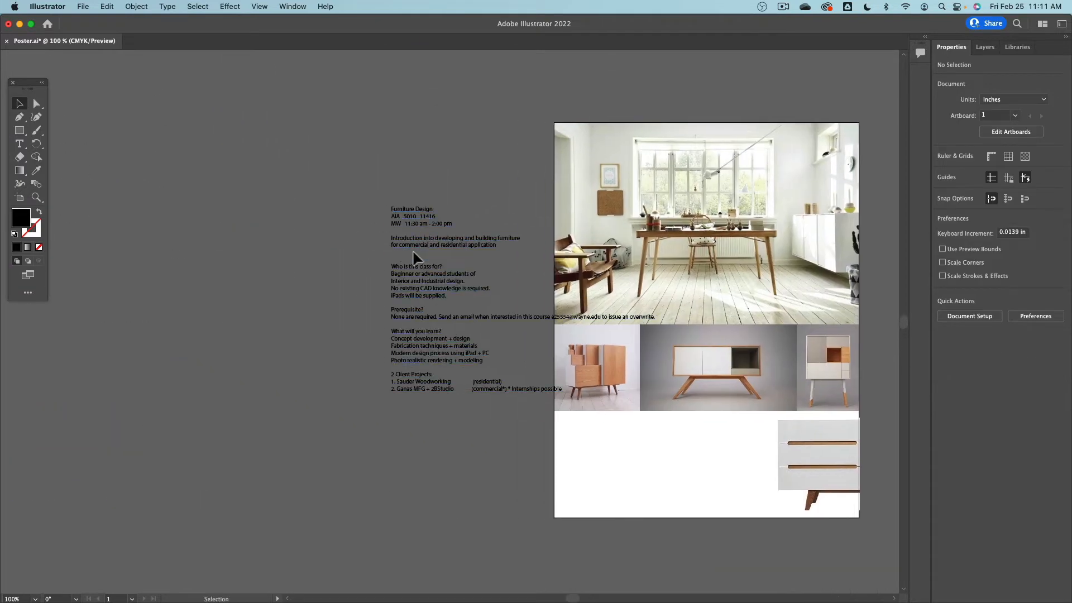
{"action": "left_click_drag", "start_coordinate": [415, 244], "coordinate": [244, 245]}
{"action": "left_click", "coordinate": [313, 137]}
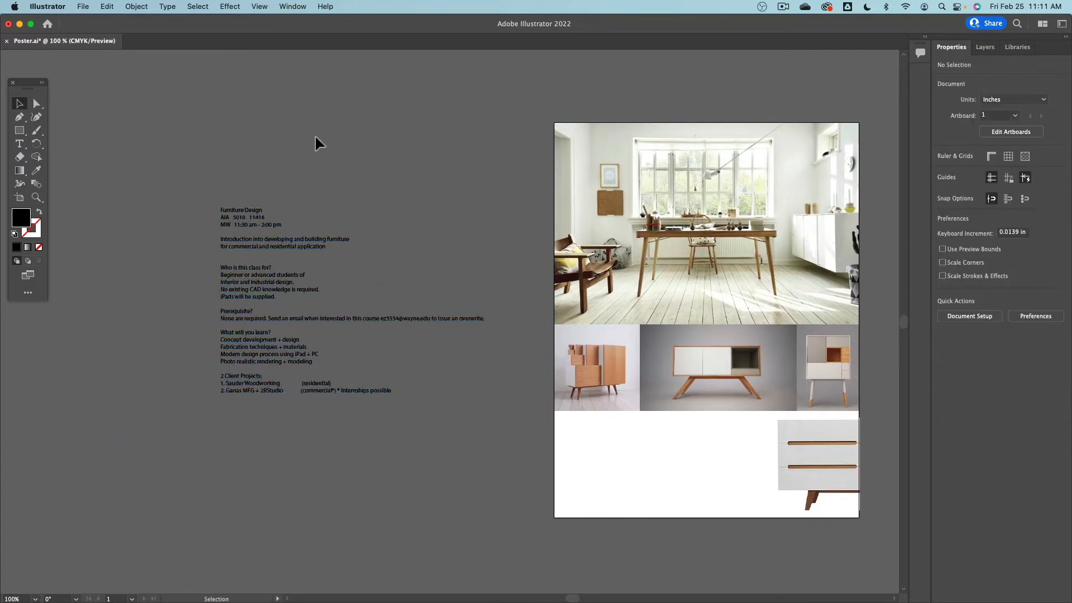
{"action": "scroll", "coordinate": [223, 216], "scroll_direction": "up", "scroll_amount": 3}
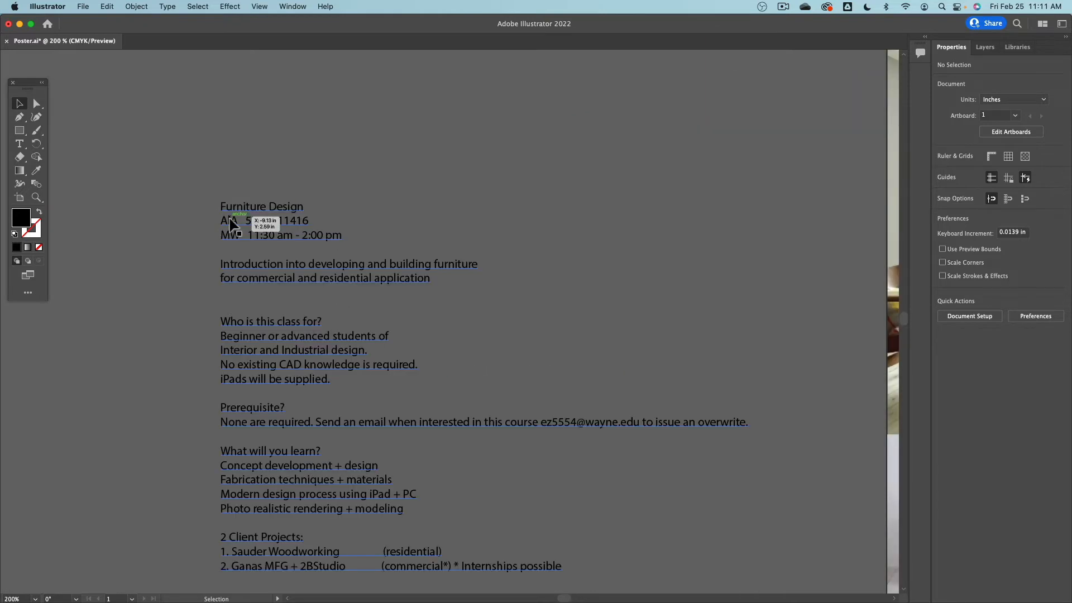
{"action": "double_click", "coordinate": [396, 247]}
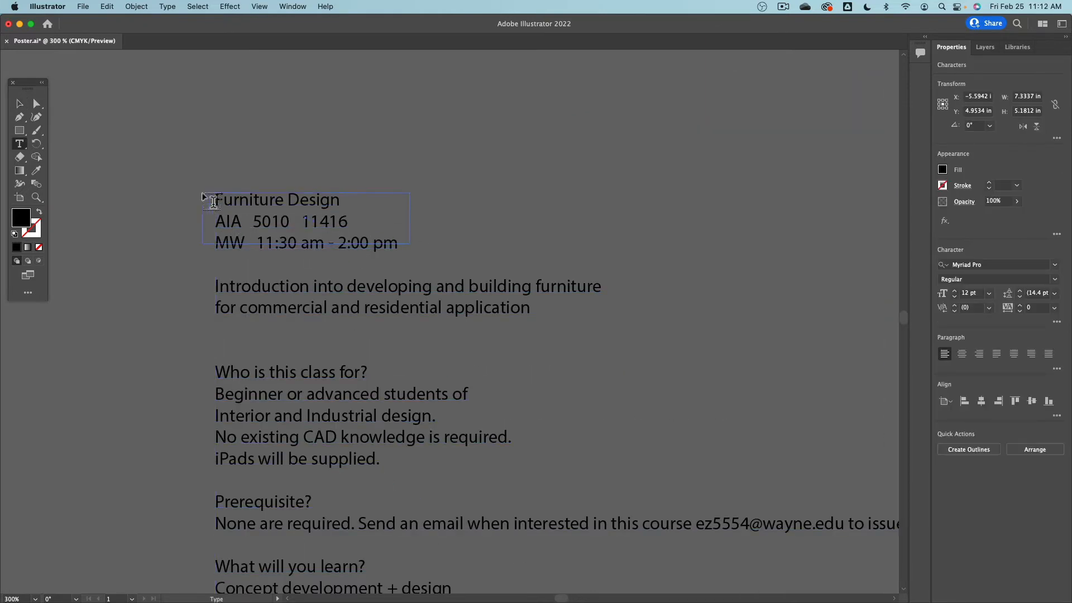
{"action": "left_click_drag", "start_coordinate": [202, 193], "coordinate": [409, 243]}
{"action": "key", "text": "Escape"}
{"action": "key", "text": "Delete"}
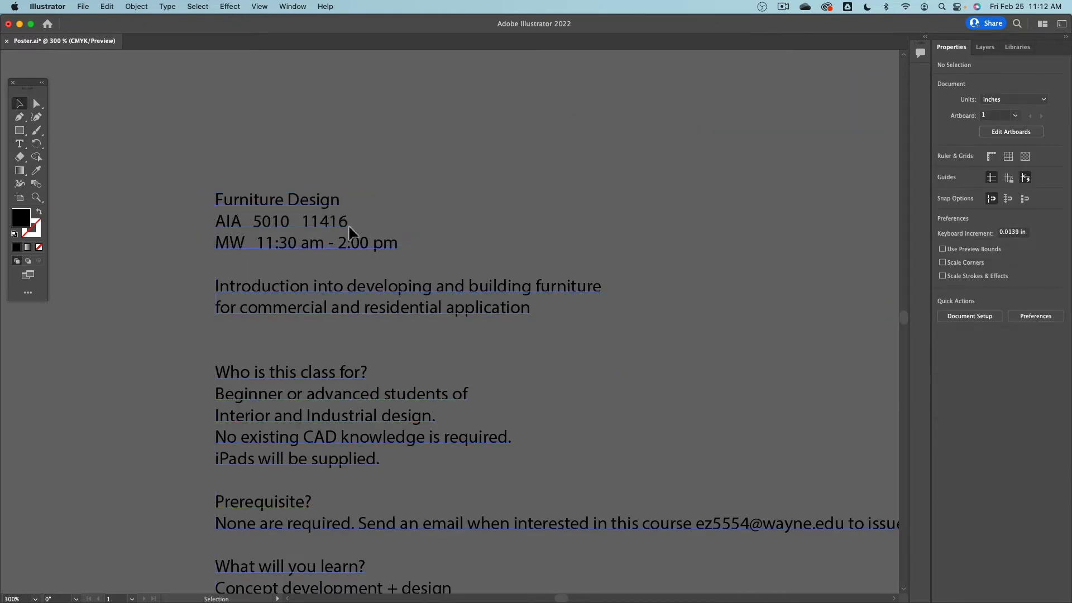
{"action": "double_click", "coordinate": [343, 227]}
{"action": "left_click_drag", "start_coordinate": [399, 238], "coordinate": [212, 193]}
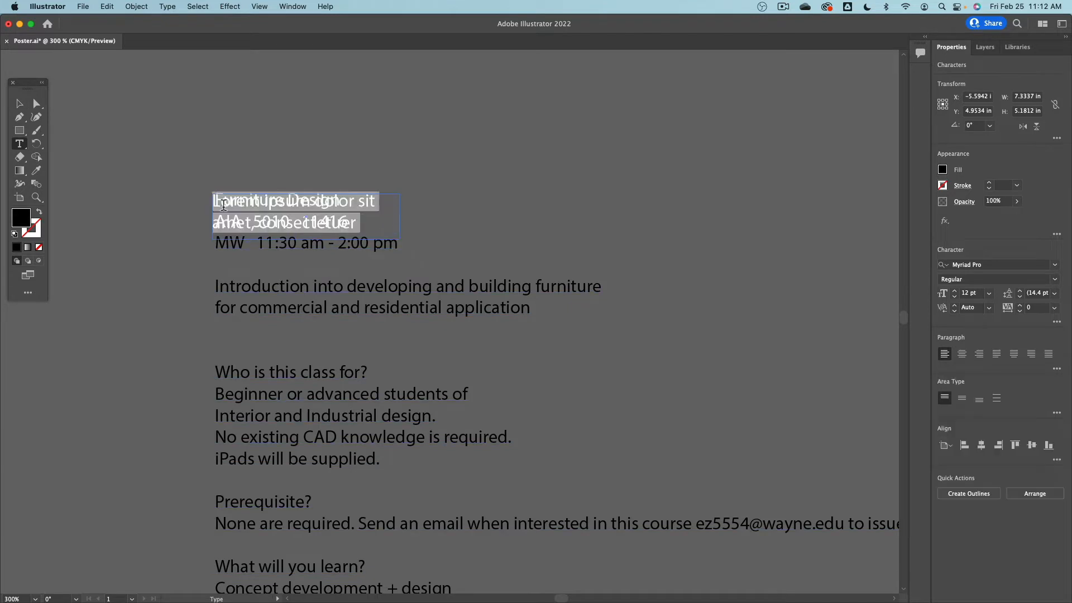
{"action": "key", "text": "BackSpace"}
{"action": "key", "text": "Escape"}
{"action": "key", "text": "Delete"}
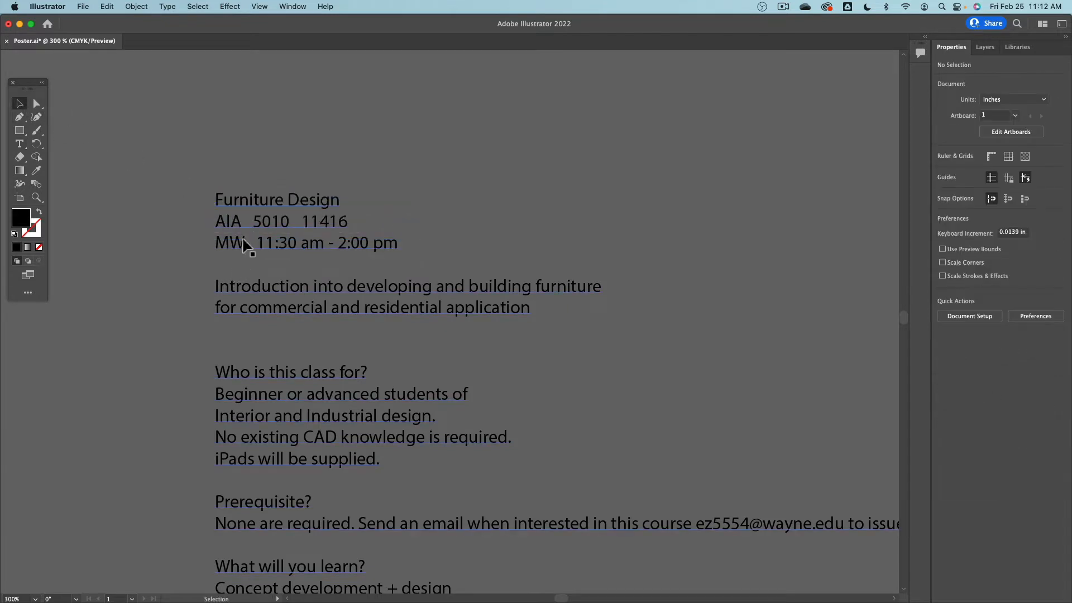
{"action": "double_click", "coordinate": [243, 242]}
{"action": "double_click", "coordinate": [240, 245]}
{"action": "left_click_drag", "start_coordinate": [411, 248], "coordinate": [323, 241]}
{"action": "left_click", "coordinate": [19, 104]}
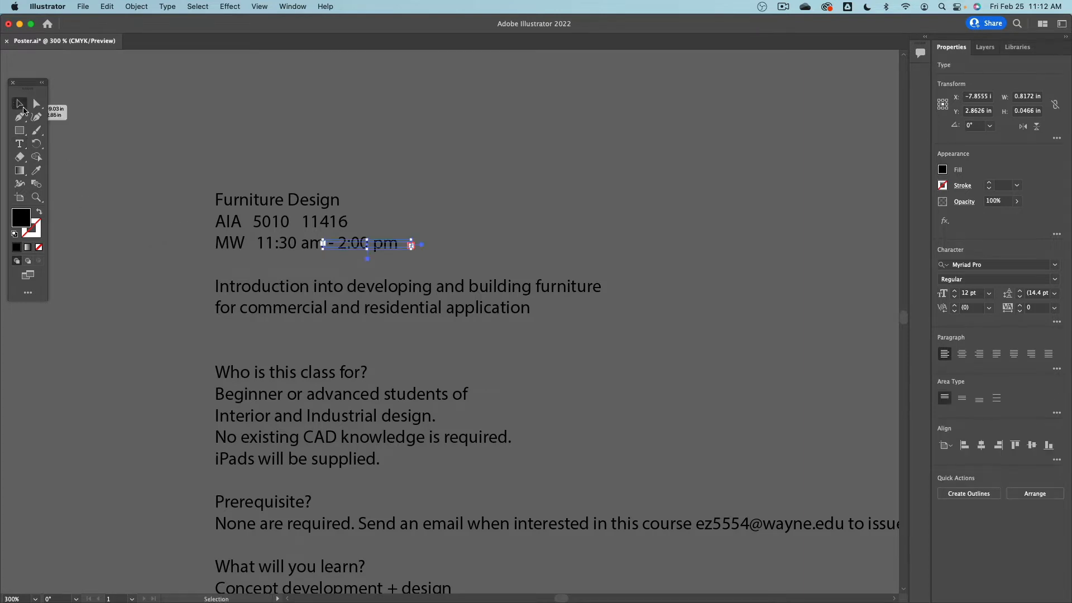
{"action": "key", "text": "Delete"}
- Copy the first three lines of the course text block, from "Furniture Design" through "MW 11:30 am - 2:00 pm"
{"action": "triple_click", "coordinate": [246, 222]}
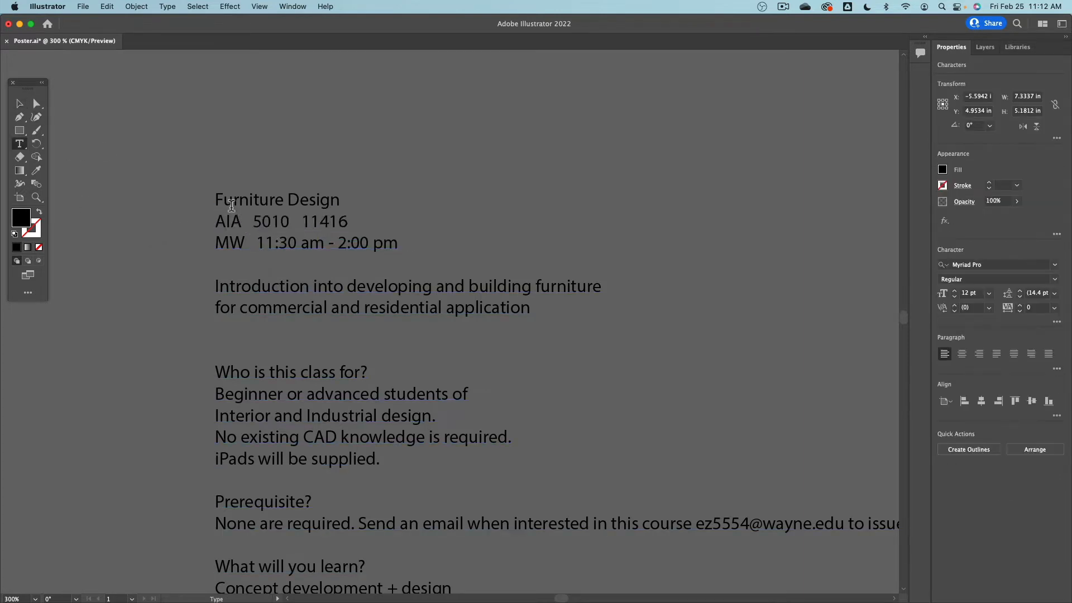
{"action": "triple_click", "coordinate": [230, 204]}
{"action": "left_click", "coordinate": [222, 203]}
{"action": "left_click_drag", "start_coordinate": [217, 202], "coordinate": [417, 252]}
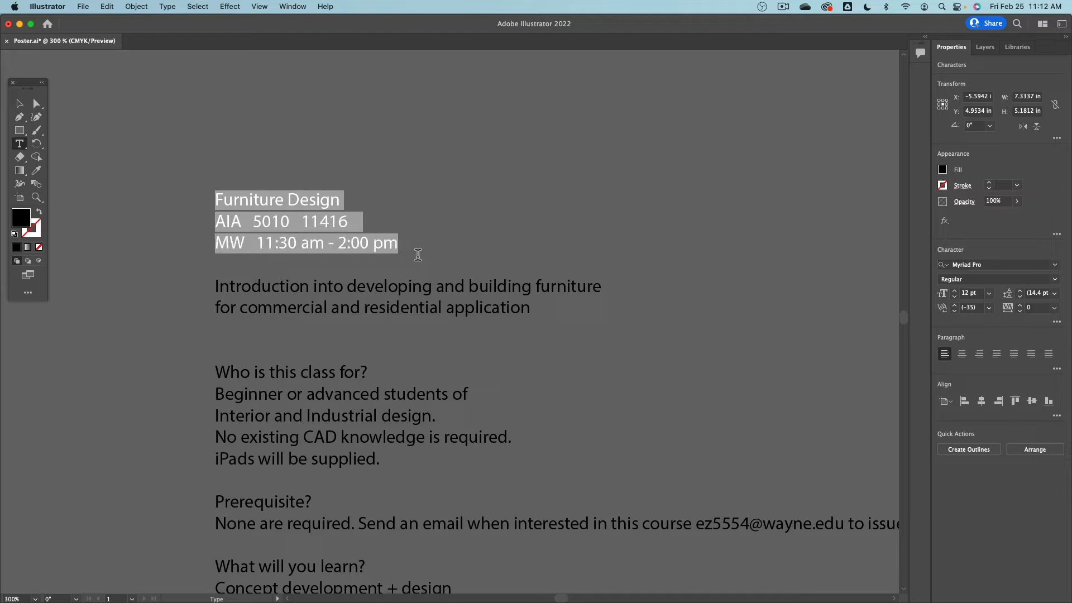
{"action": "left_click", "coordinate": [19, 104]}
{"action": "left_click", "coordinate": [375, 185]}
- Paste the copied heading lines as a separate text object and move it onto the upper-left area of the room photo
{"action": "scroll", "coordinate": [380, 185], "scroll_direction": "down", "scroll_amount": 4}
{"action": "left_click_drag", "start_coordinate": [642, 151], "coordinate": [491, 185]}
{"action": "scroll", "coordinate": [491, 186], "scroll_direction": "up", "scroll_amount": 1}
{"action": "scroll", "coordinate": [493, 187], "scroll_direction": "up", "scroll_amount": 1}
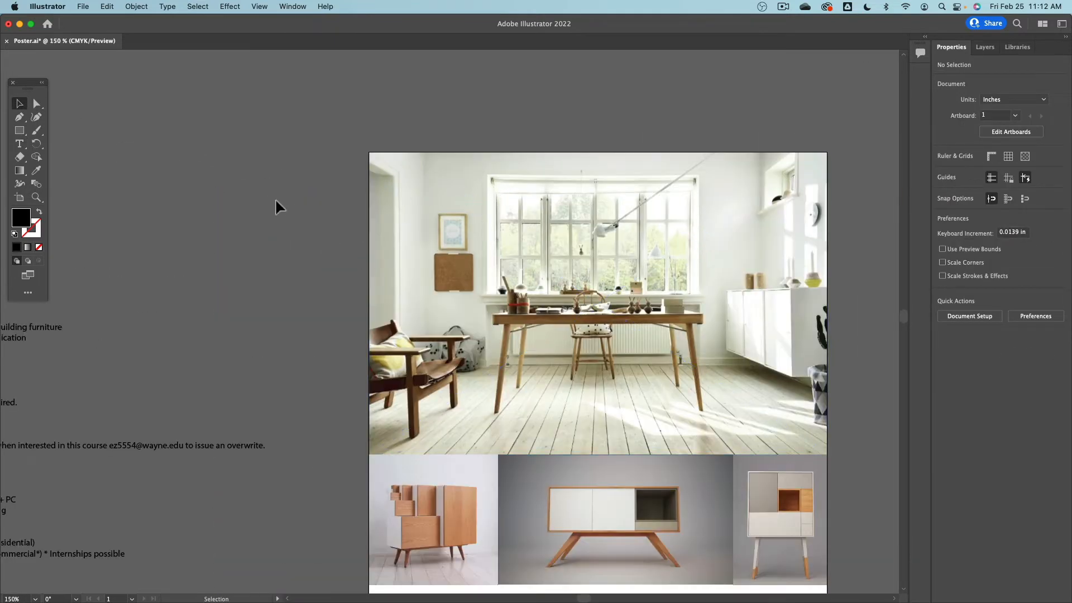
{"action": "key", "text": "cmd+v"}
{"action": "left_click_drag", "start_coordinate": [436, 323], "coordinate": [432, 211]}
- Set the font size of the three-line heading on the room photo to 24 pt
{"action": "scroll", "coordinate": [372, 218], "scroll_direction": "down", "scroll_amount": 1}
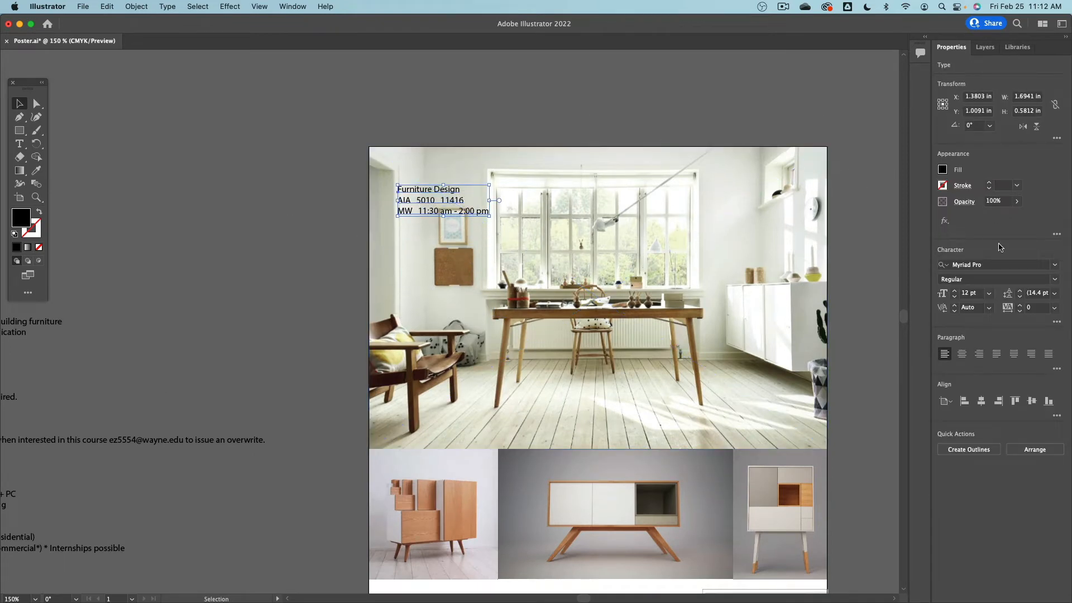
{"action": "double_click", "coordinate": [978, 293]}
{"action": "type", "text": "24"}
{"action": "key", "text": "Return"}
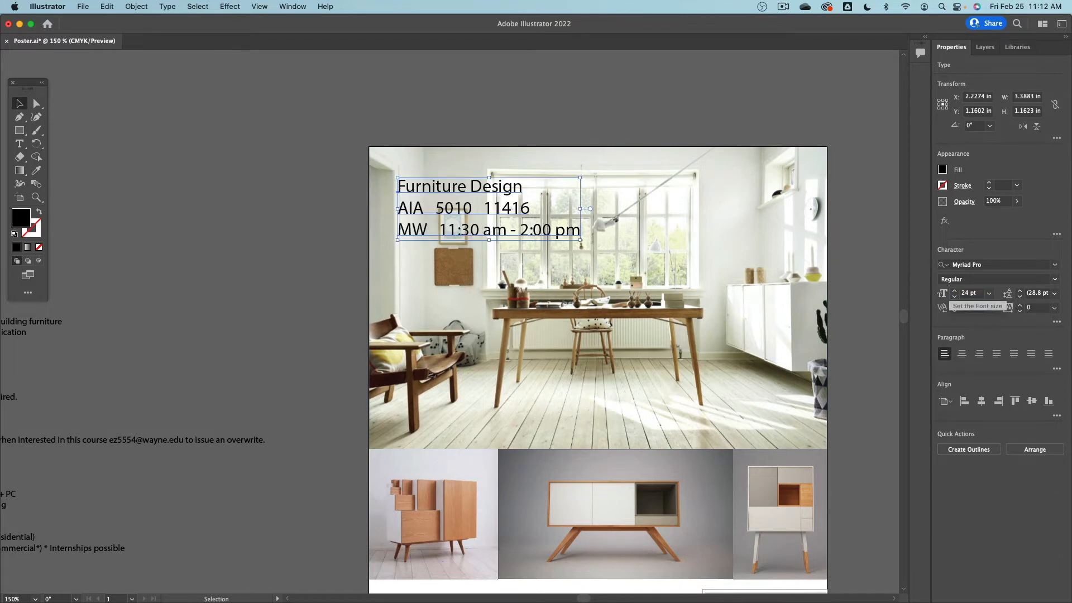
{"action": "left_click", "coordinate": [495, 131]}
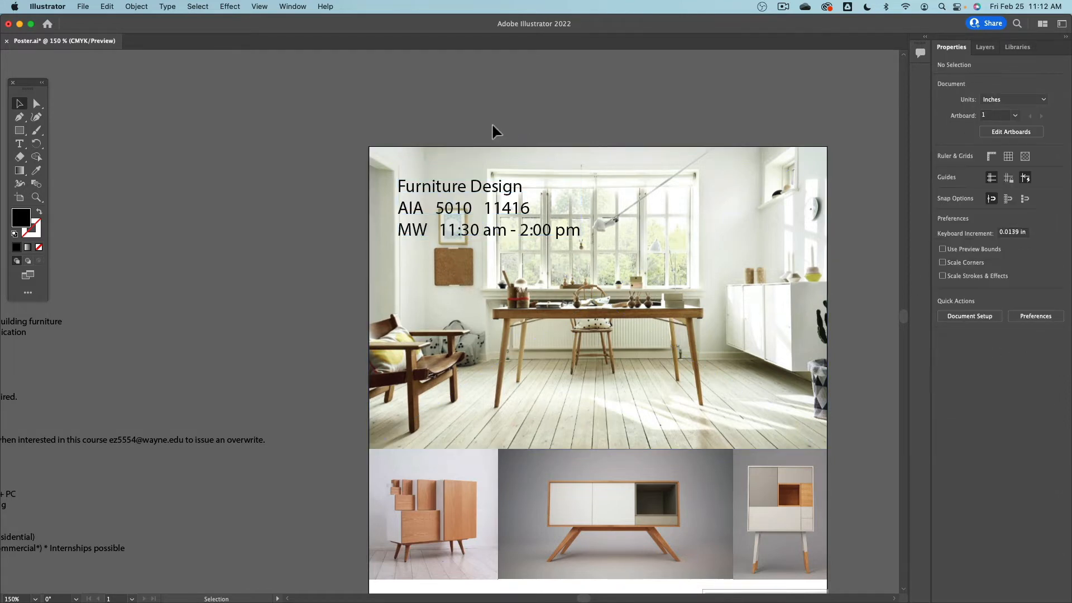
- Set the "Furniture Design" line of the poster heading in Roboto Slab Bold
{"action": "double_click", "coordinate": [455, 192]}
{"action": "triple_click", "coordinate": [452, 188]}
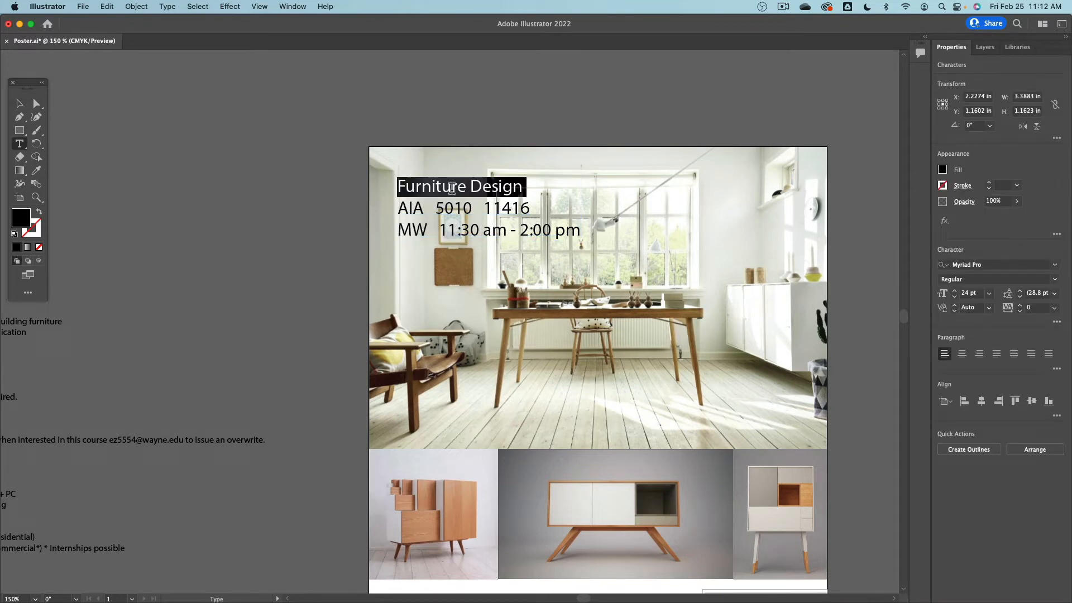
{"action": "left_click", "coordinate": [1053, 265]}
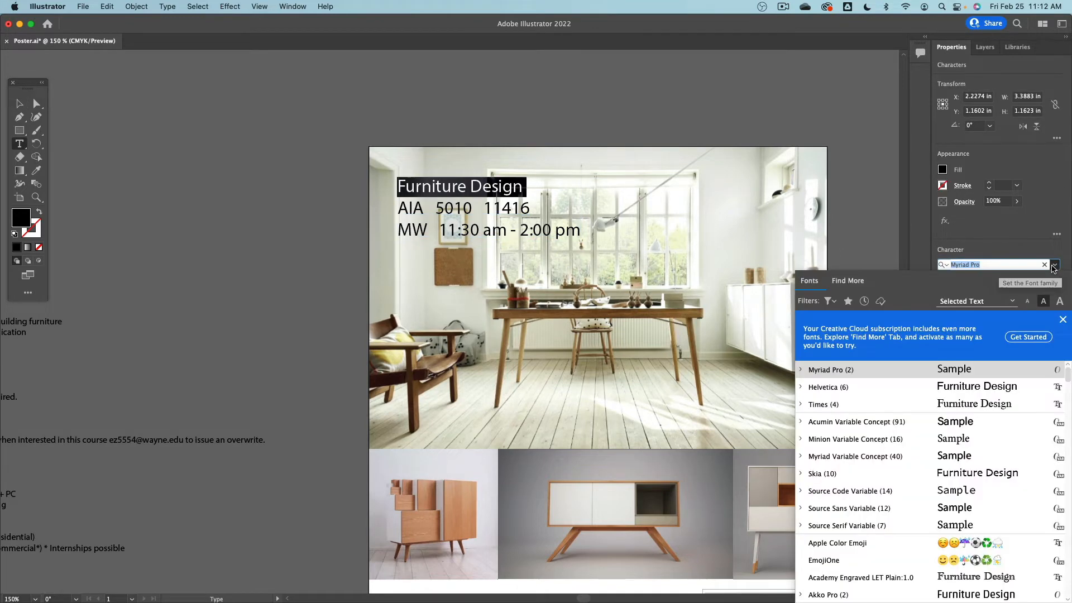
{"action": "left_click", "coordinate": [983, 301]}
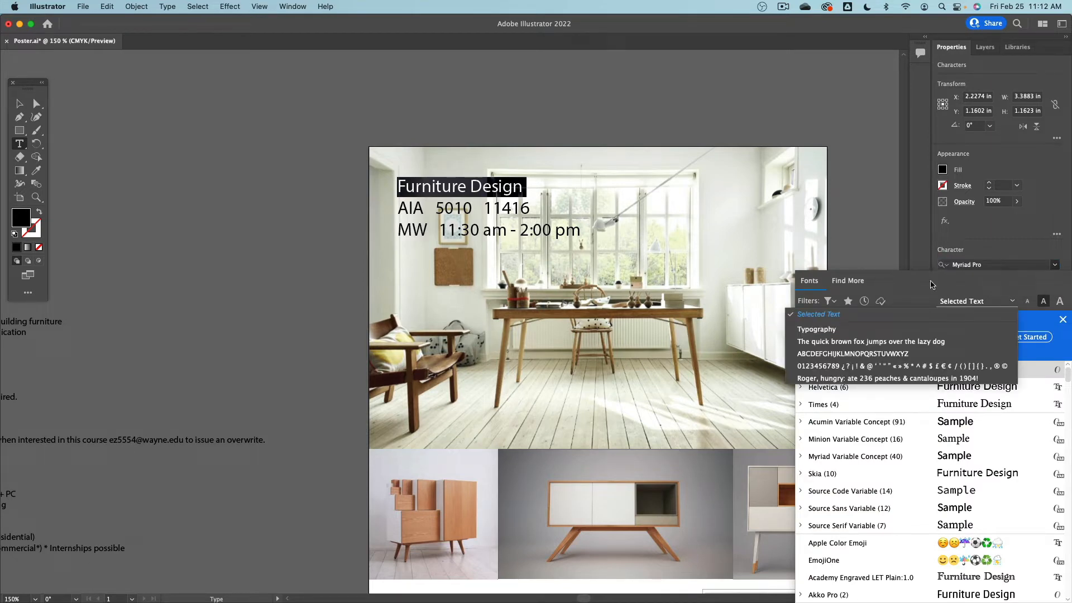
{"action": "left_click", "coordinate": [884, 282]}
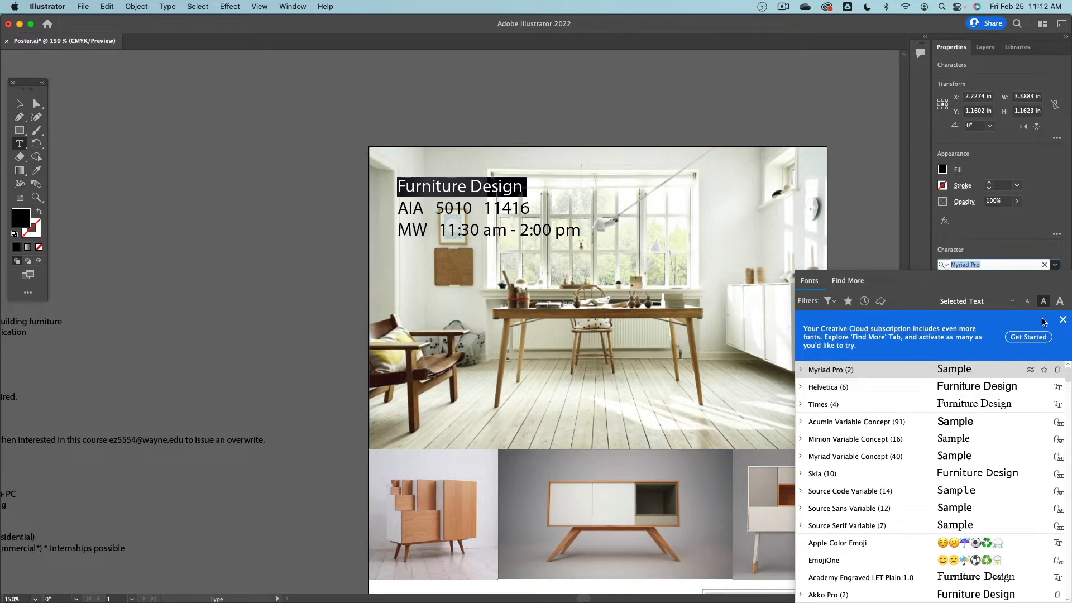
{"action": "left_click", "coordinate": [991, 304]}
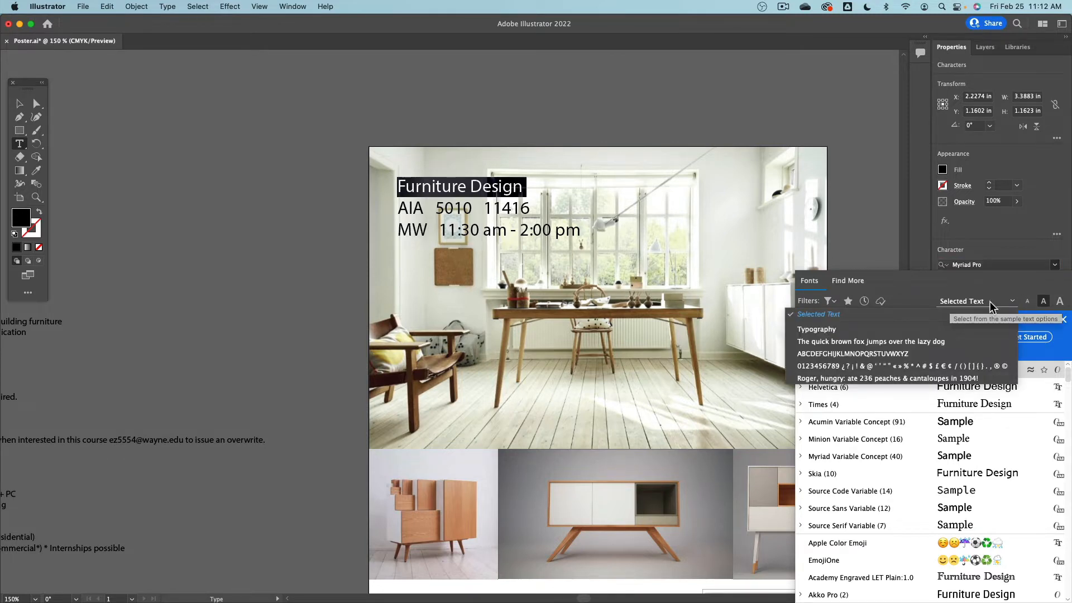
{"action": "left_click", "coordinate": [1013, 304]}
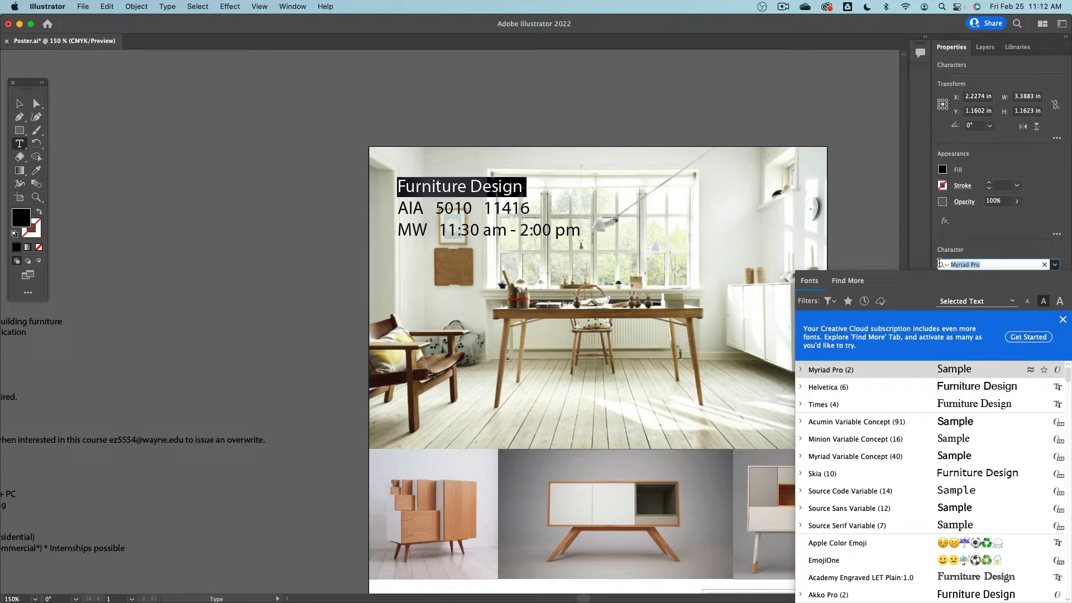
{"action": "type", "text": "robo"}
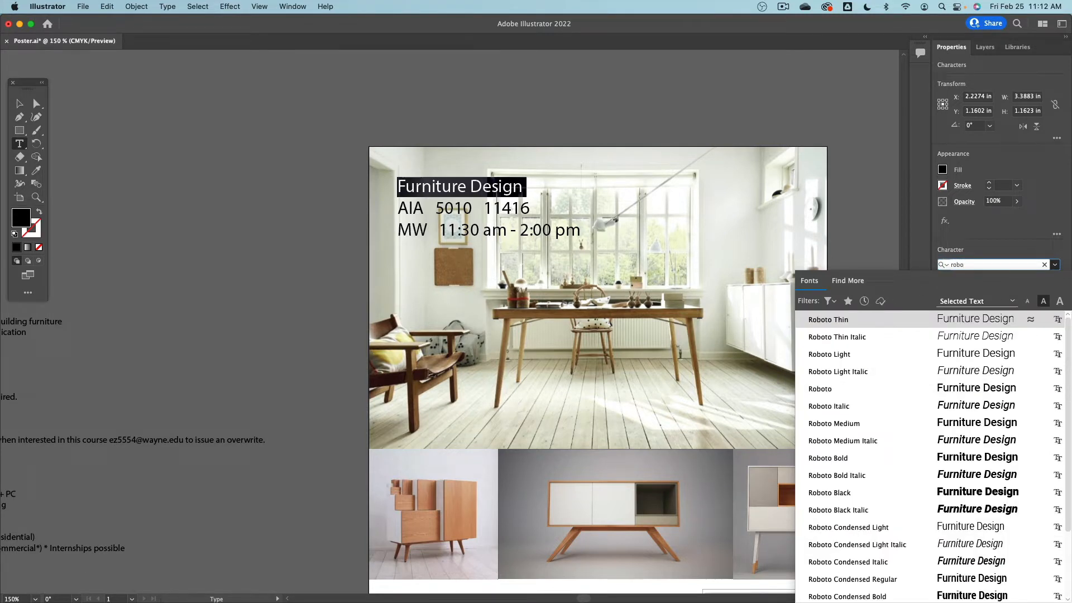
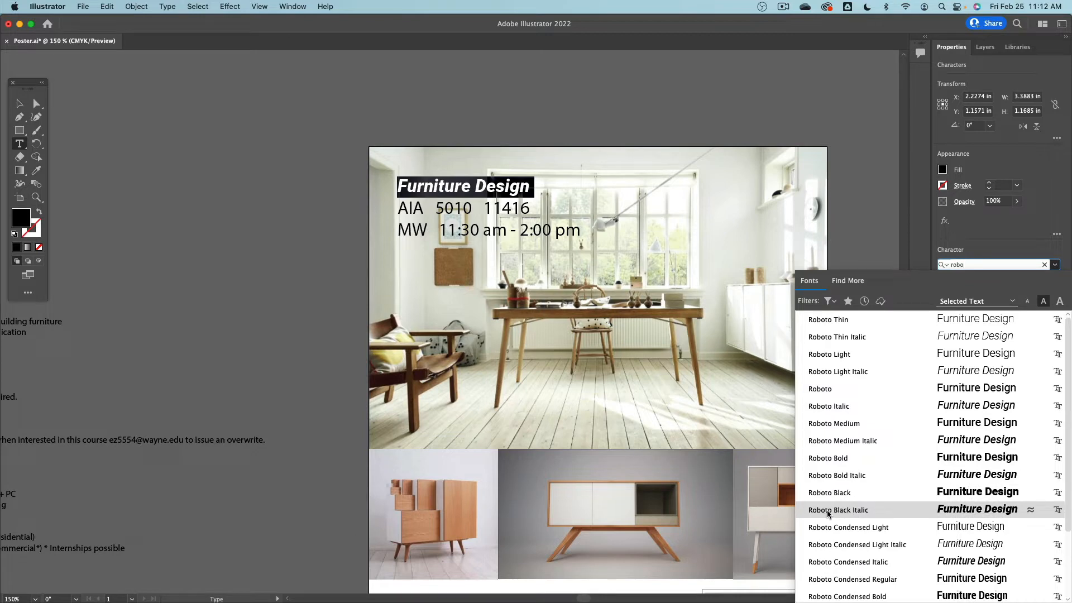
{"action": "scroll", "coordinate": [832, 511], "scroll_direction": "down", "scroll_amount": 3}
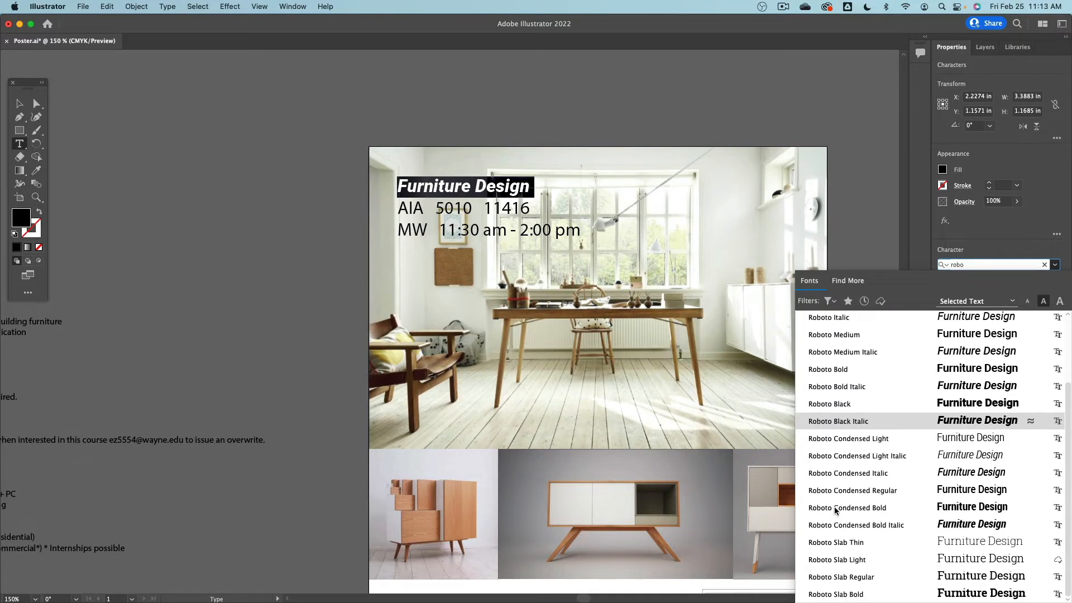
{"action": "left_click", "coordinate": [844, 594]}
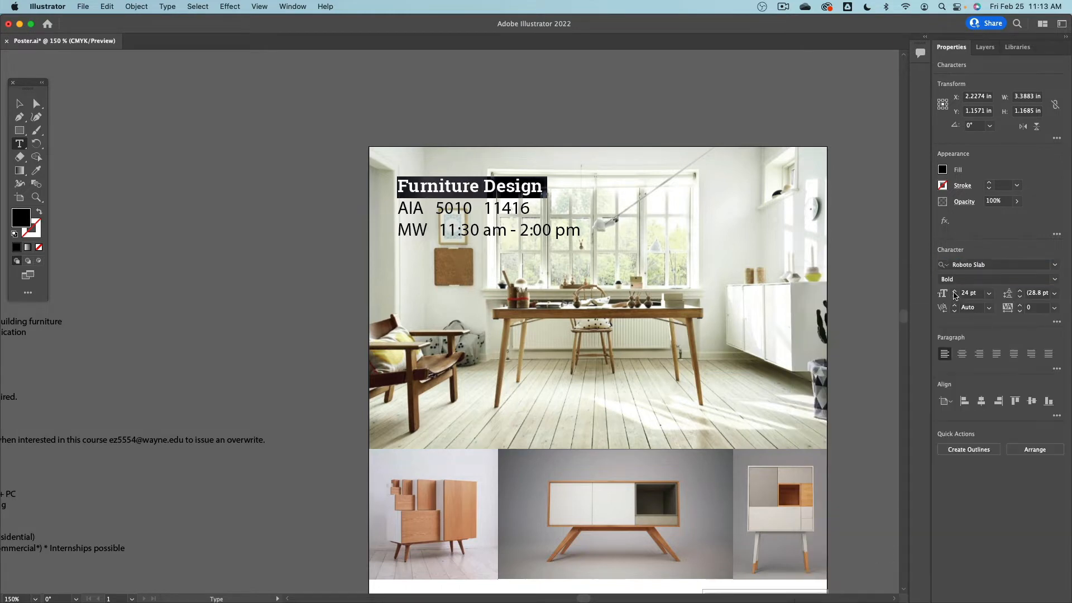
- Reduce the course number and class time lines below the poster title to 16 pt
{"action": "left_click", "coordinate": [416, 210]}
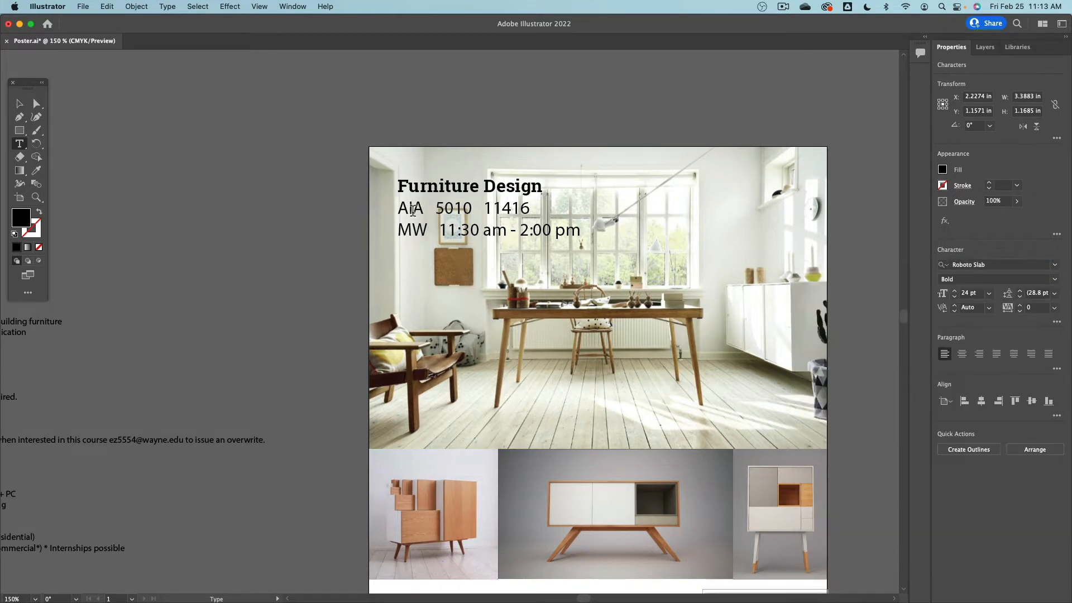
{"action": "left_click_drag", "start_coordinate": [399, 211], "coordinate": [614, 236]}
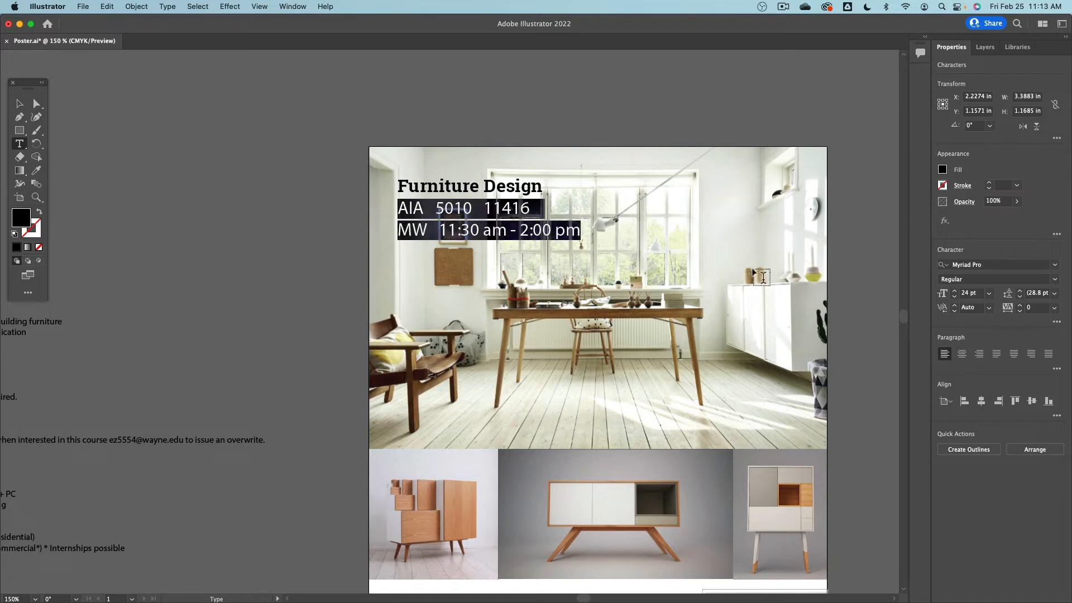
{"action": "left_click", "coordinate": [955, 296]}
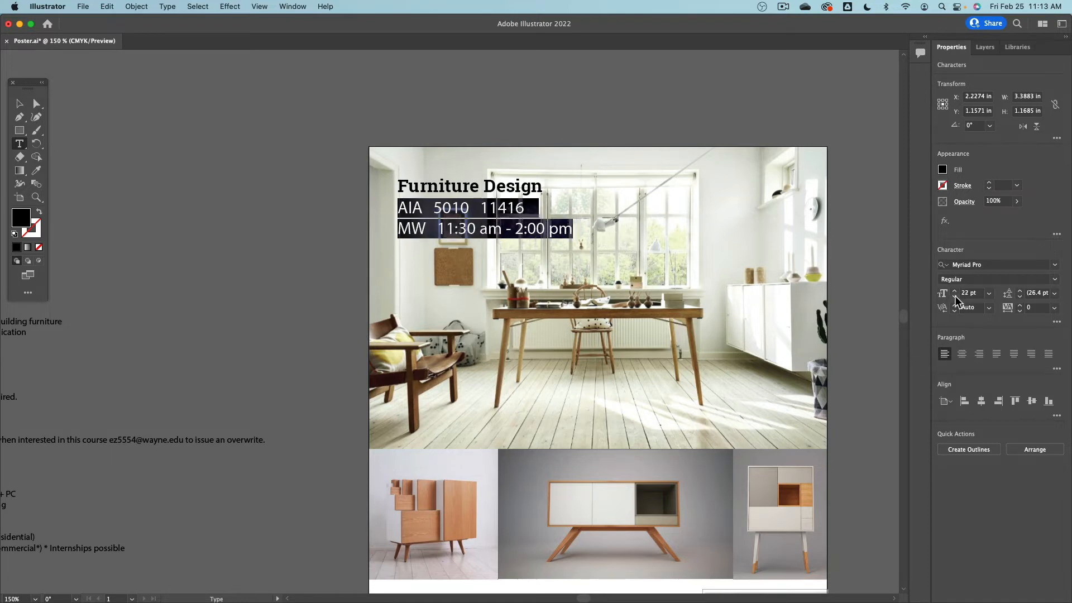
{"action": "left_click", "coordinate": [955, 296]}
{"action": "left_click", "coordinate": [955, 296]}
{"action": "left_click", "coordinate": [955, 296]}
{"action": "left_click", "coordinate": [955, 296]}
{"action": "left_click", "coordinate": [954, 296]}
{"action": "left_click", "coordinate": [955, 295]}
{"action": "left_click", "coordinate": [954, 296]}
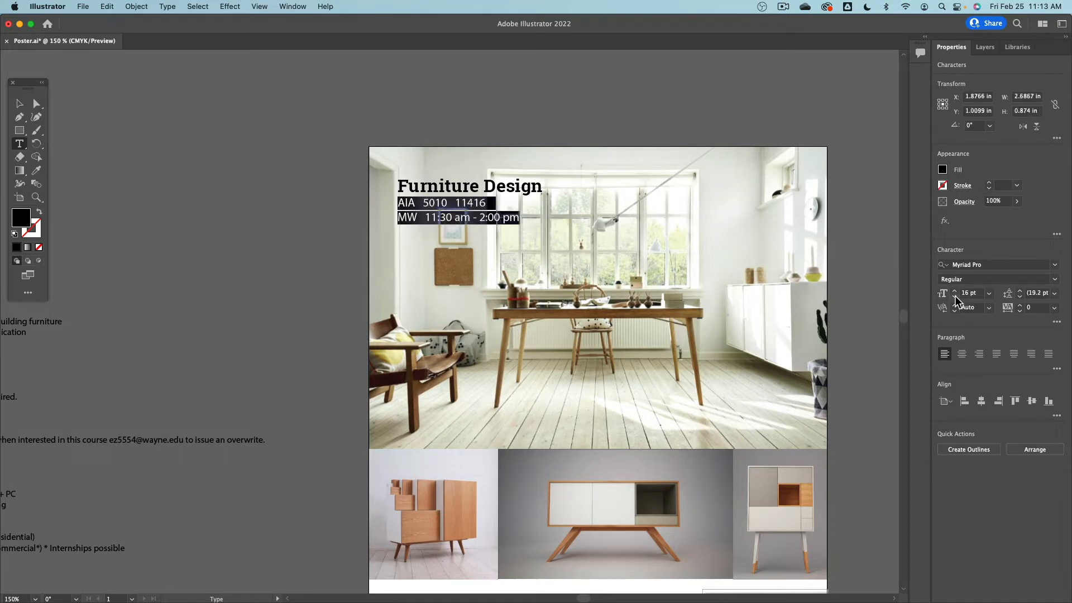
- Set the course number and class time lines in Roboto Regular, and deselect the heading
{"action": "left_click", "coordinate": [1055, 265]}
{"action": "type", "text": "robo"}
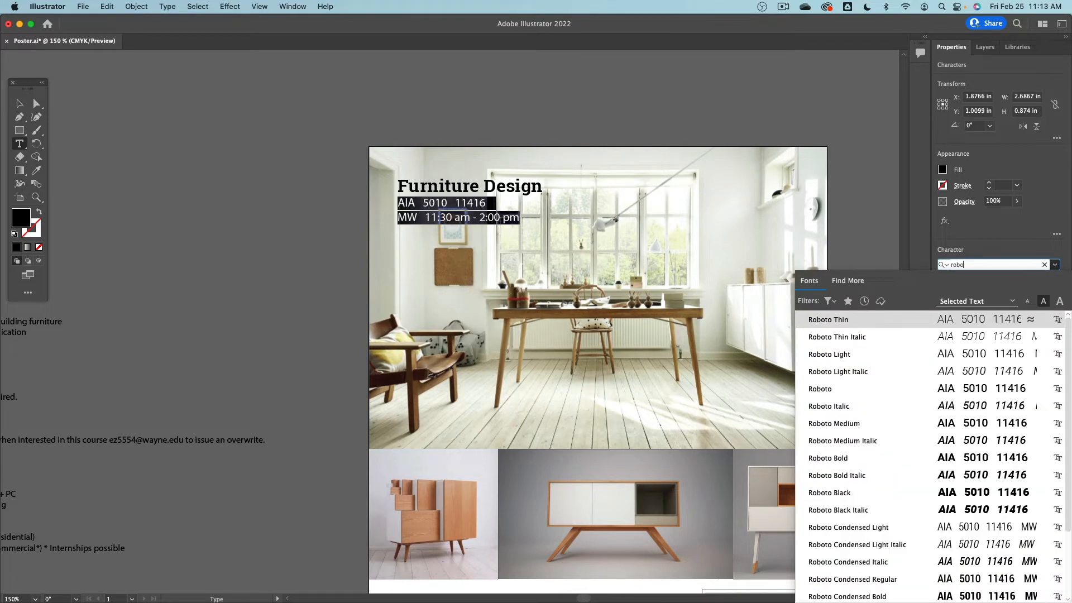
{"action": "left_click", "coordinate": [859, 390]}
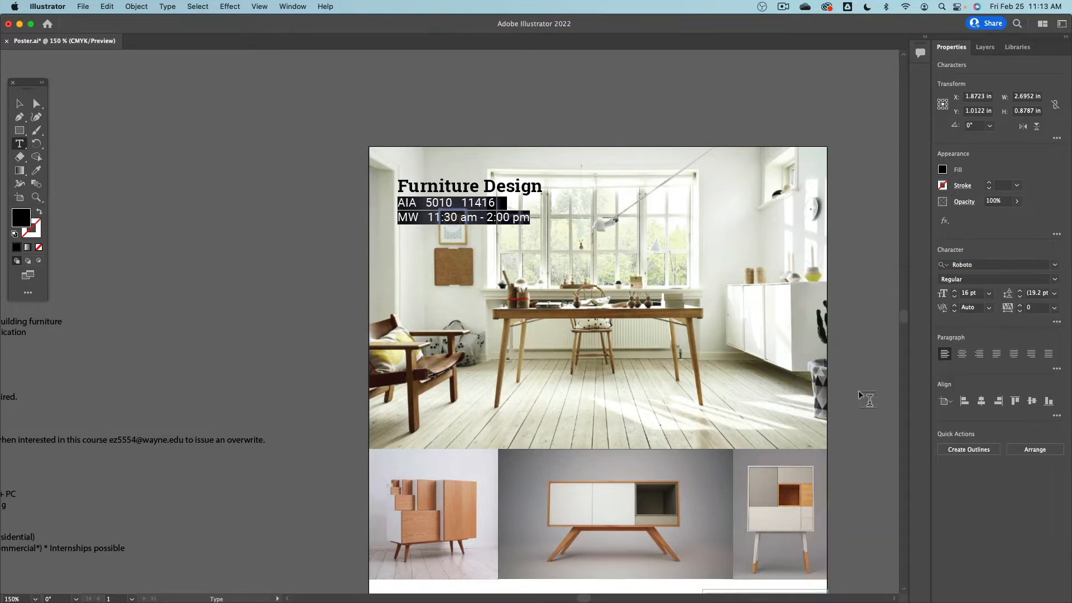
{"action": "left_click", "coordinate": [21, 104]}
{"action": "left_click", "coordinate": [165, 156]}
{"action": "left_click_drag", "start_coordinate": [241, 232], "coordinate": [513, 190]}
{"action": "double_click", "coordinate": [210, 278]}
{"action": "left_click_drag", "start_coordinate": [302, 284], "coordinate": [141, 280]}
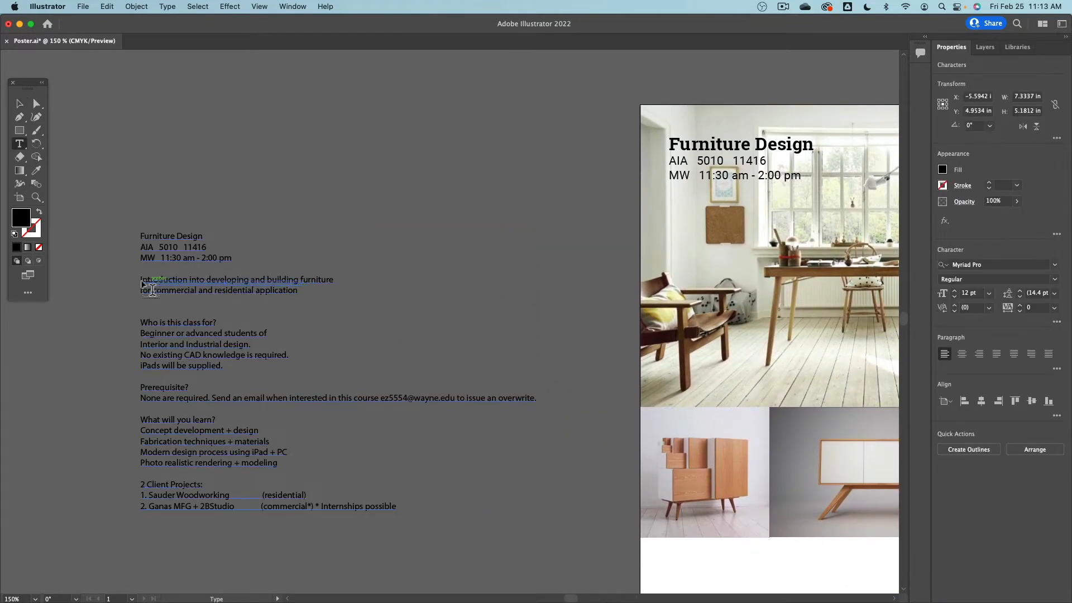
{"action": "left_click", "coordinate": [20, 103]}
{"action": "key", "text": "Delete"}
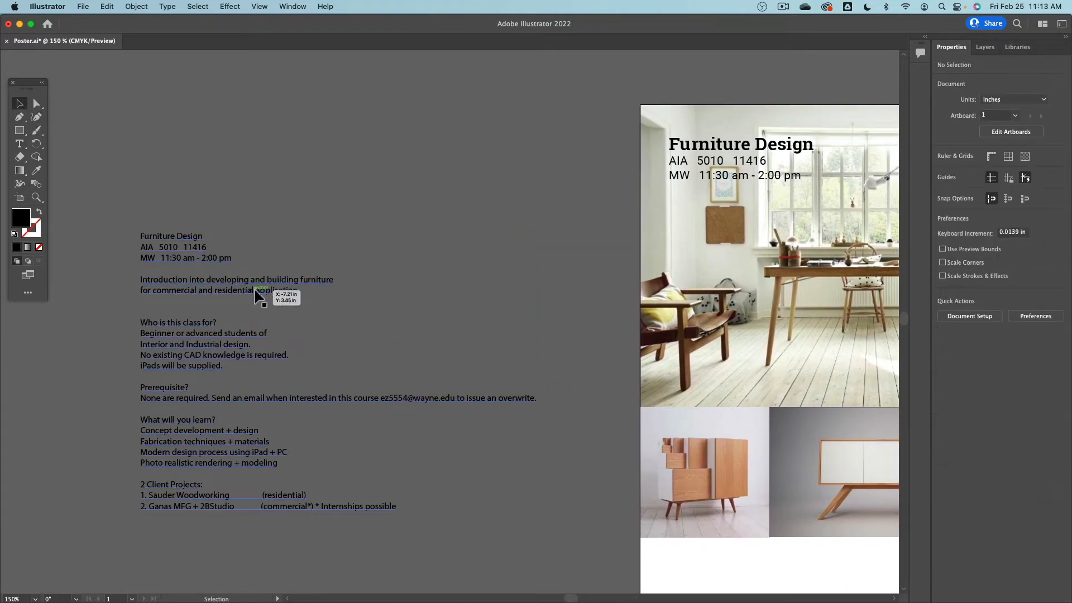
{"action": "triple_click", "coordinate": [270, 287]}
{"action": "left_click", "coordinate": [270, 290]}
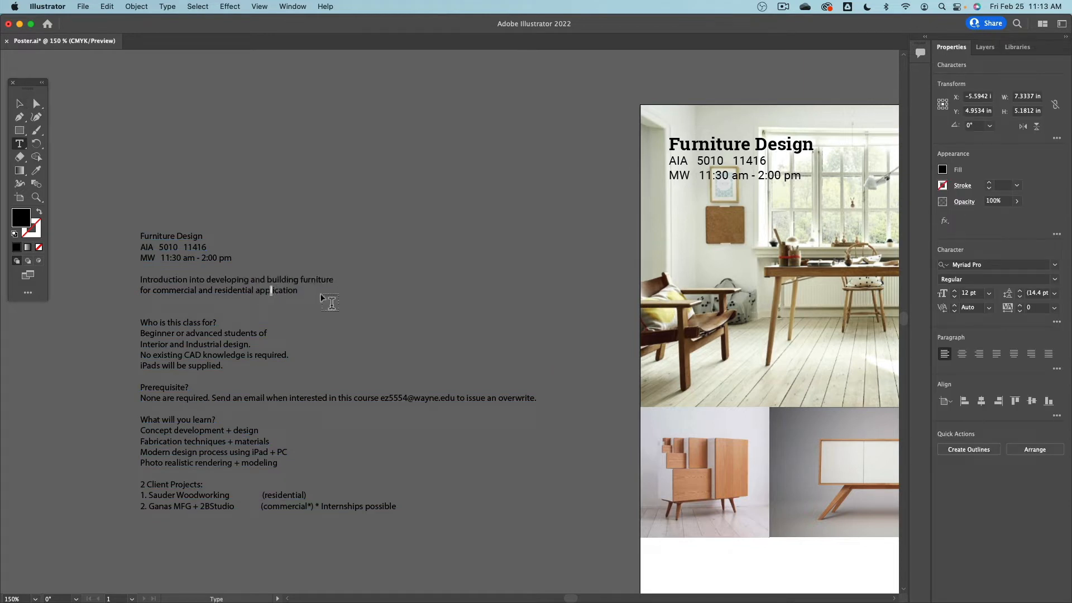
{"action": "left_click_drag", "start_coordinate": [326, 294], "coordinate": [268, 283]}
{"action": "key", "text": "super+z"}
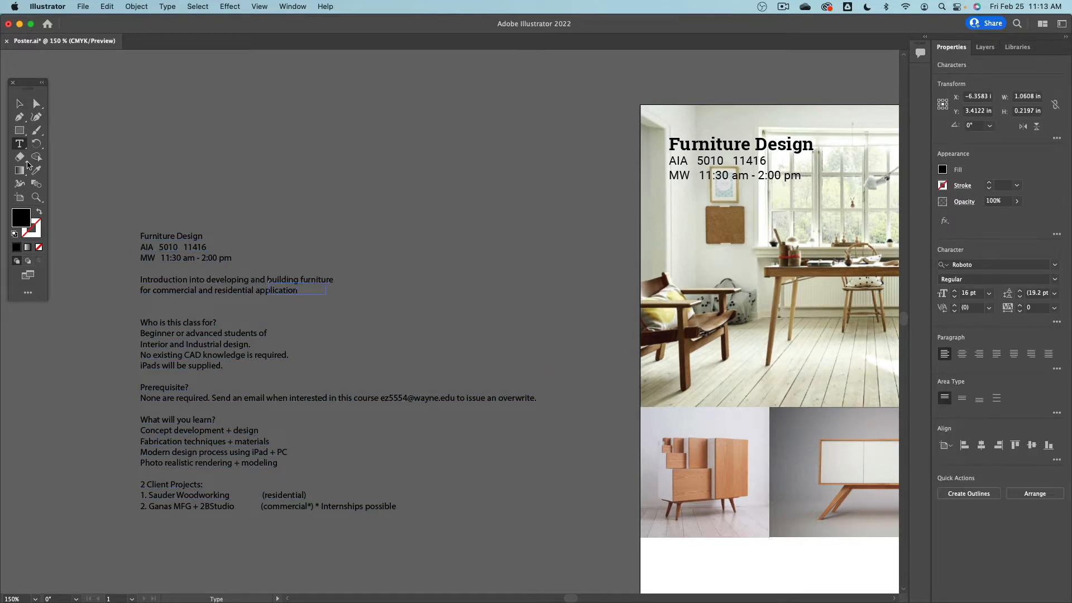
{"action": "left_click", "coordinate": [20, 103]}
{"action": "left_click", "coordinate": [321, 296]}
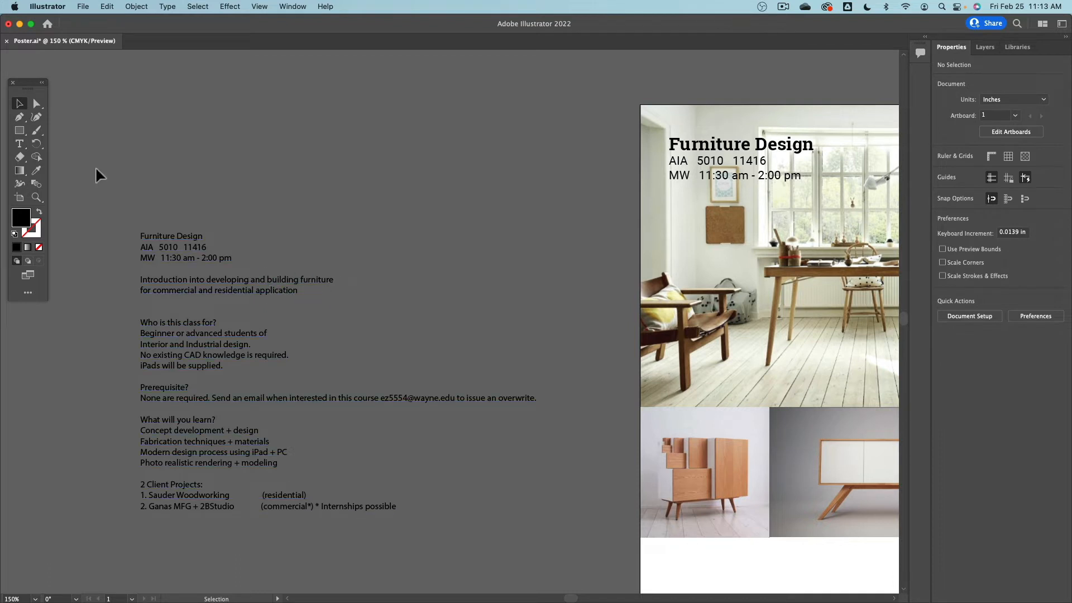
{"action": "triple_click", "coordinate": [239, 291]}
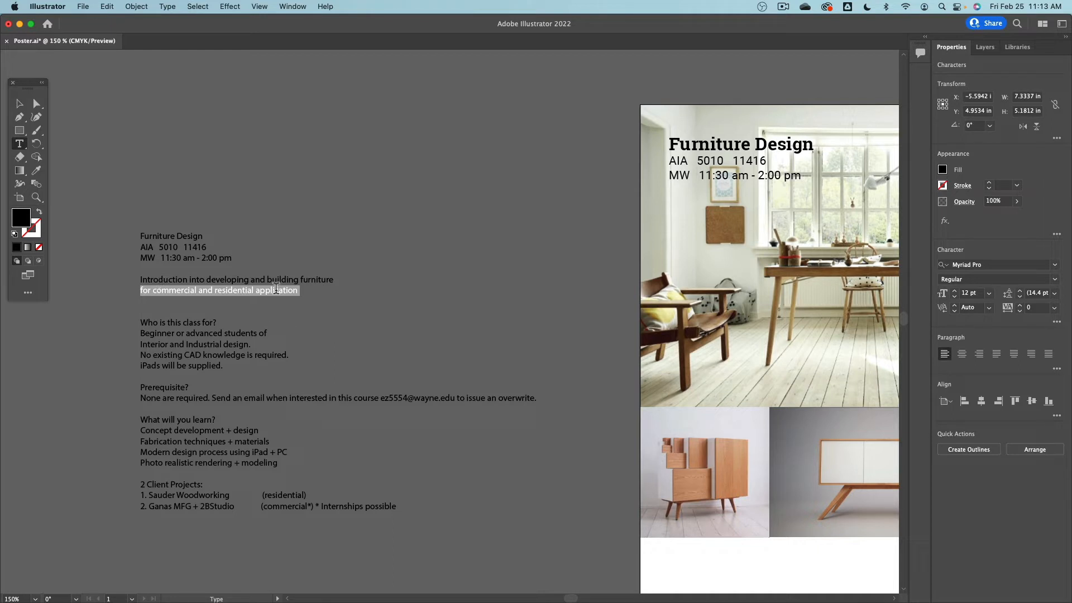
{"action": "double_click", "coordinate": [148, 282]}
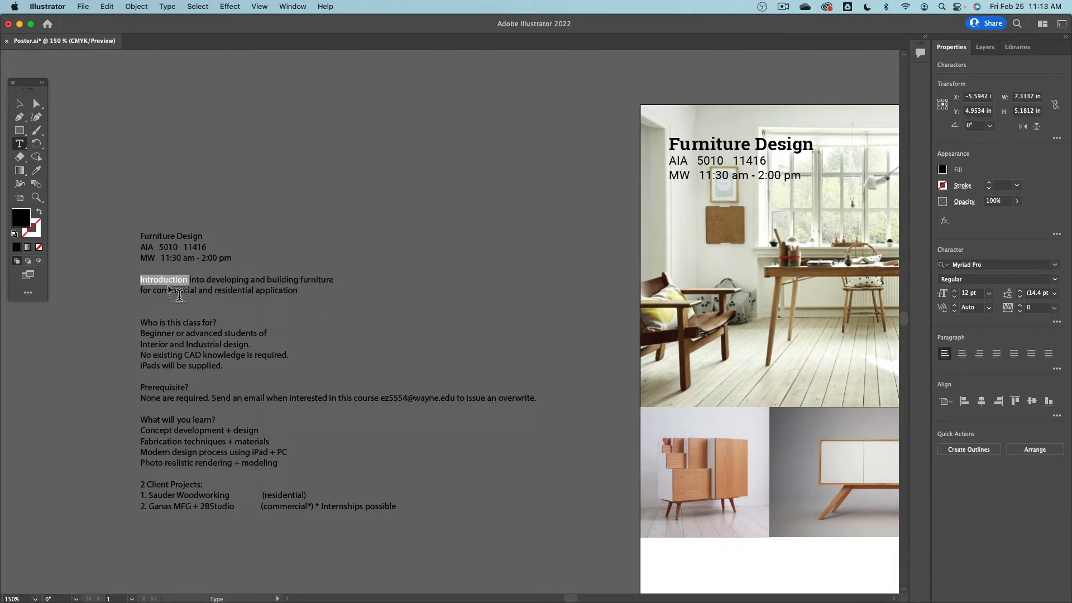
{"action": "left_click", "coordinate": [147, 283]}
{"action": "left_click_drag", "start_coordinate": [143, 281], "coordinate": [299, 291]}
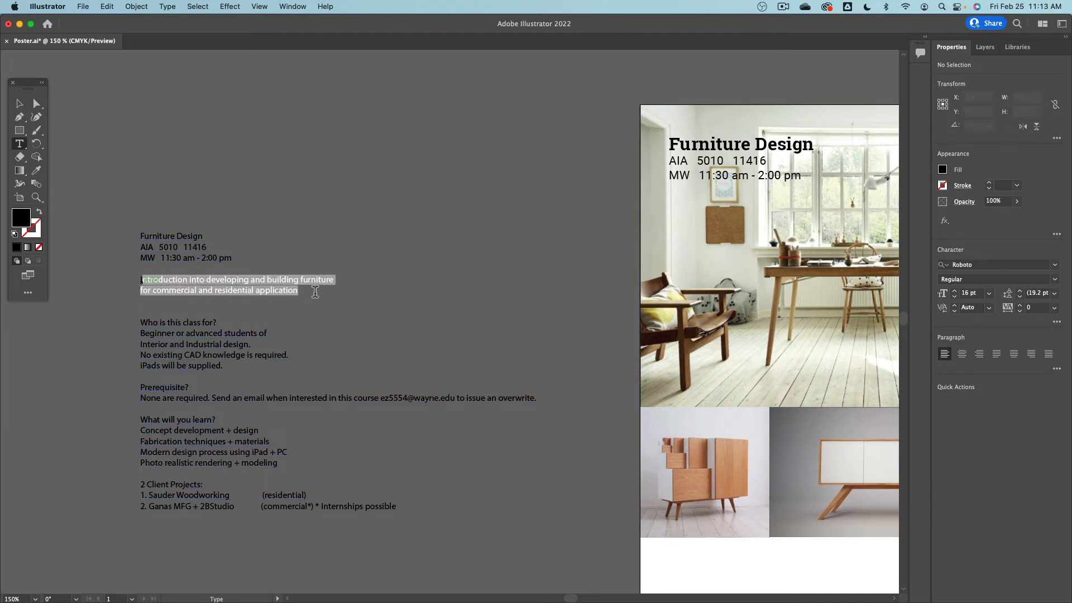
- Copy the two-line introduction sentence from the course text beside the artboard
{"action": "left_click", "coordinate": [278, 288]}
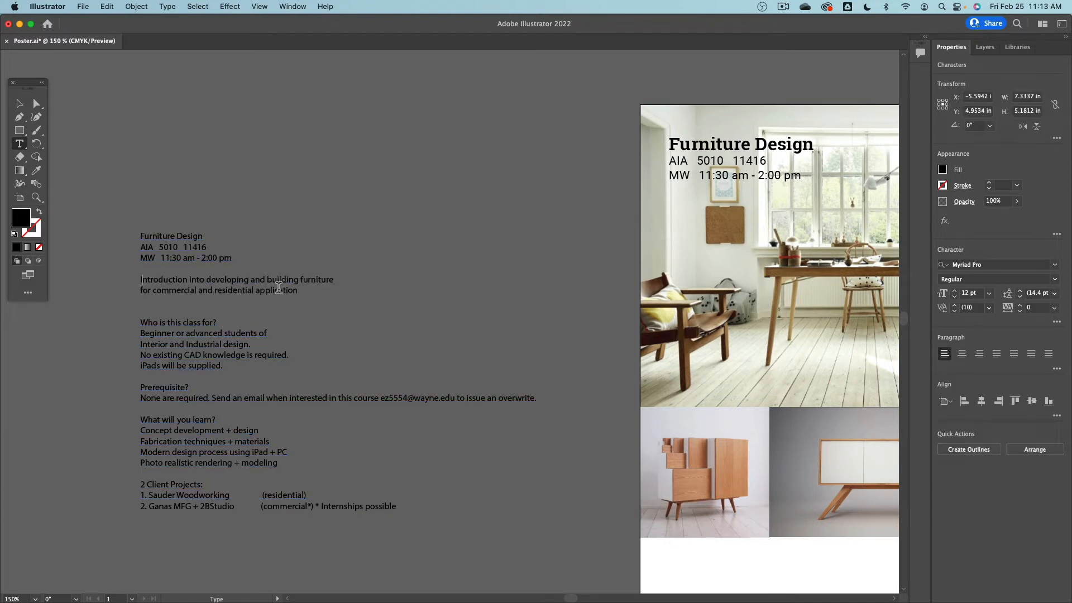
{"action": "key", "text": "shift+Down"}
{"action": "key", "text": "shift+Down"}
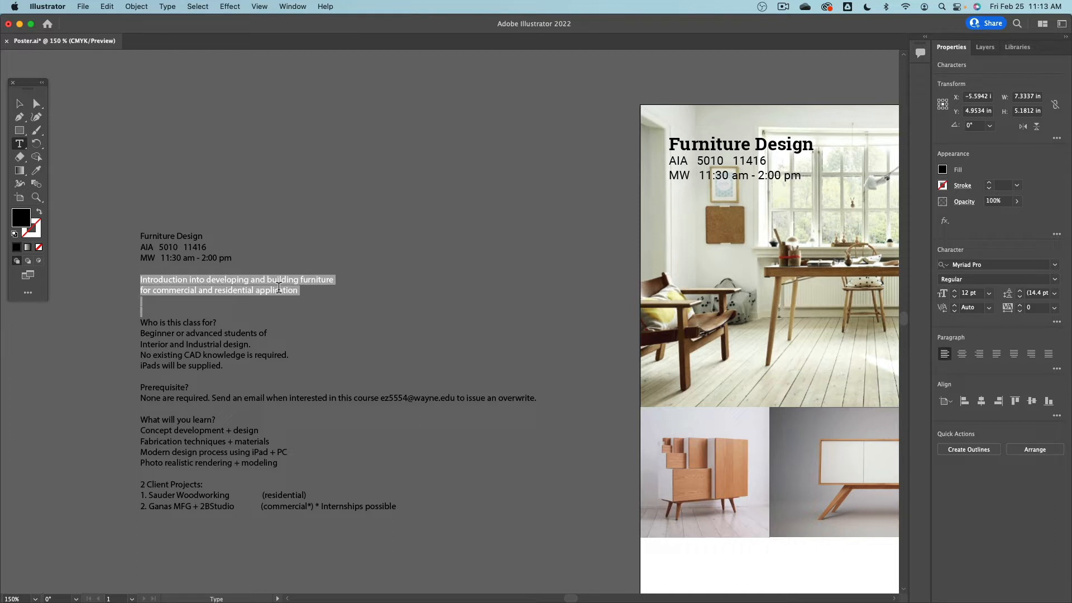
{"action": "key", "text": "shift+Down"}
{"action": "key", "text": "shift+Up"}
{"action": "key", "text": "shift+Up"}
{"action": "key", "text": "shift+Up"}
{"action": "key", "text": "shift+Up"}
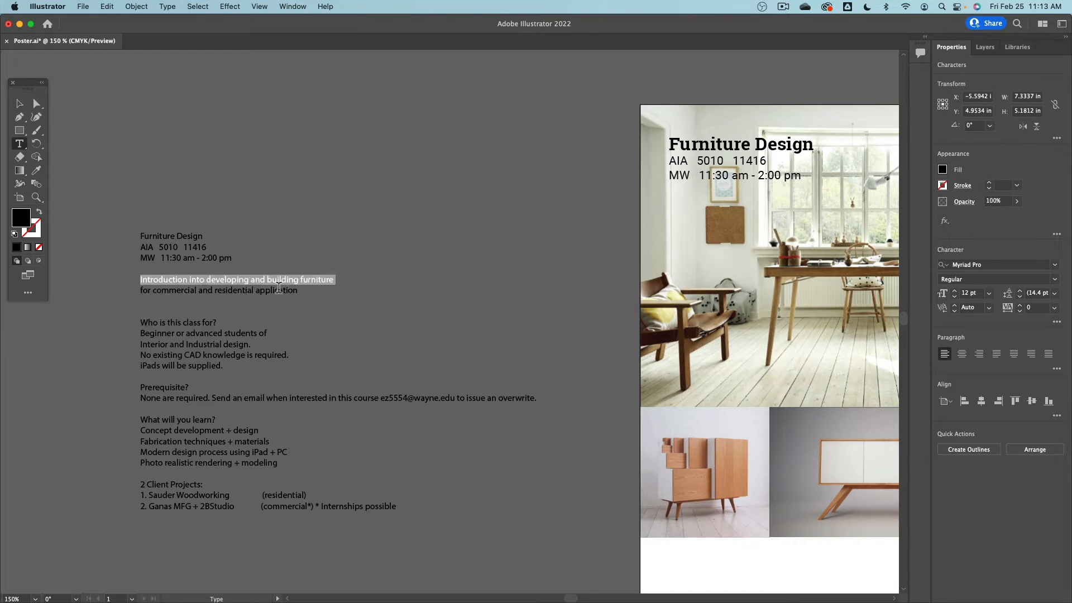
{"action": "key", "text": "shift+Down"}
{"action": "key", "text": "super+c"}
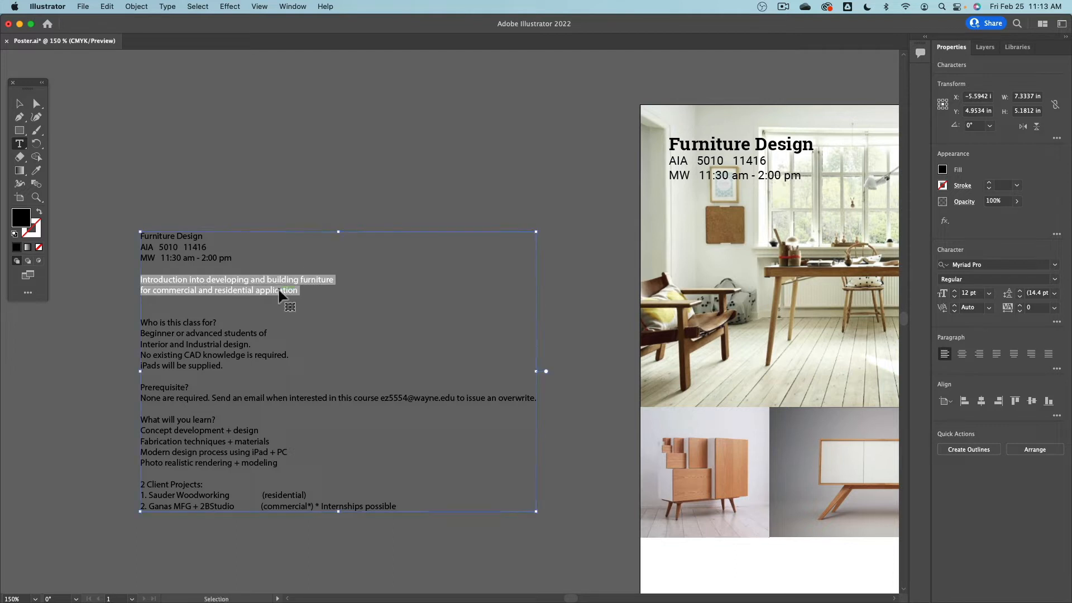
- Paste the introduction as separate text and place it over the floor of the room photo, left-aligned with the heading
{"action": "left_click", "coordinate": [17, 105]}
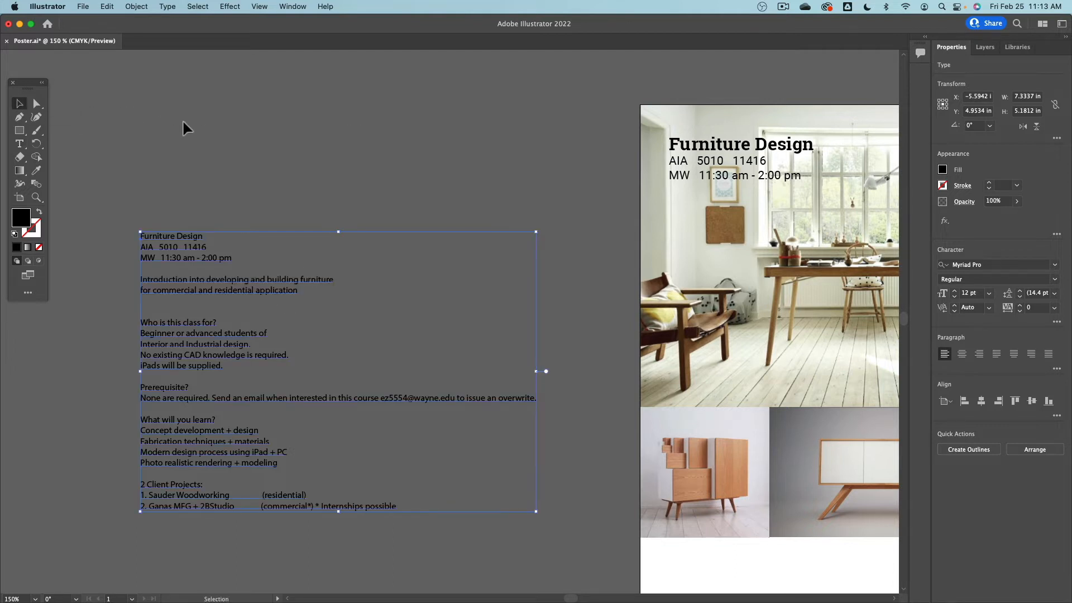
{"action": "scroll", "coordinate": [252, 139], "scroll_direction": "right", "scroll_amount": 5}
{"action": "key", "text": "super+v"}
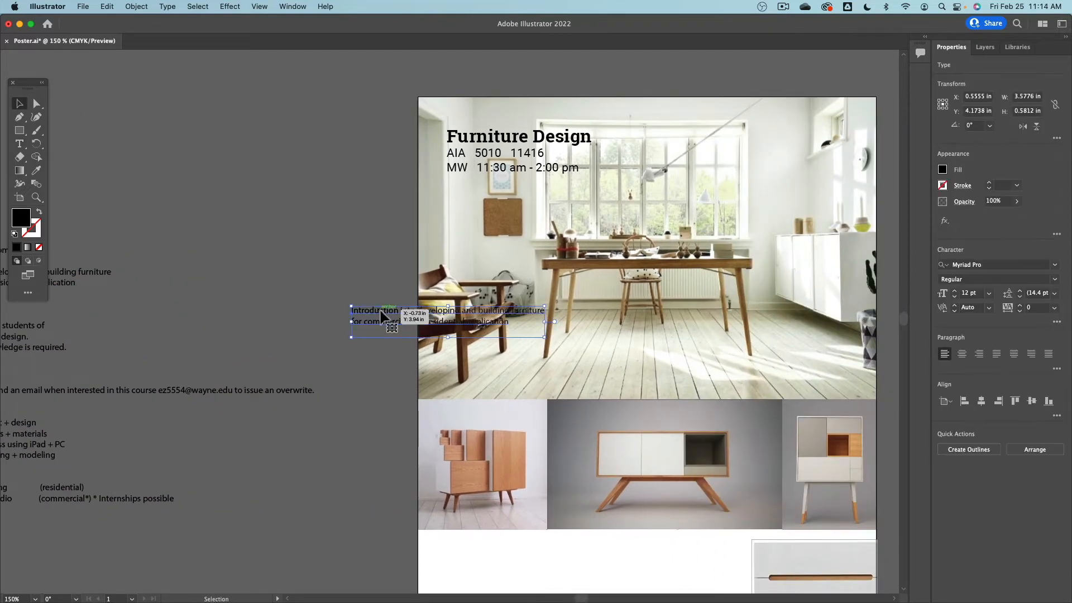
{"action": "left_click_drag", "start_coordinate": [382, 317], "coordinate": [477, 353]}
{"action": "scroll", "coordinate": [307, 234], "scroll_direction": "down", "scroll_amount": 2}
{"action": "scroll", "coordinate": [307, 234], "scroll_direction": "right", "scroll_amount": 2}
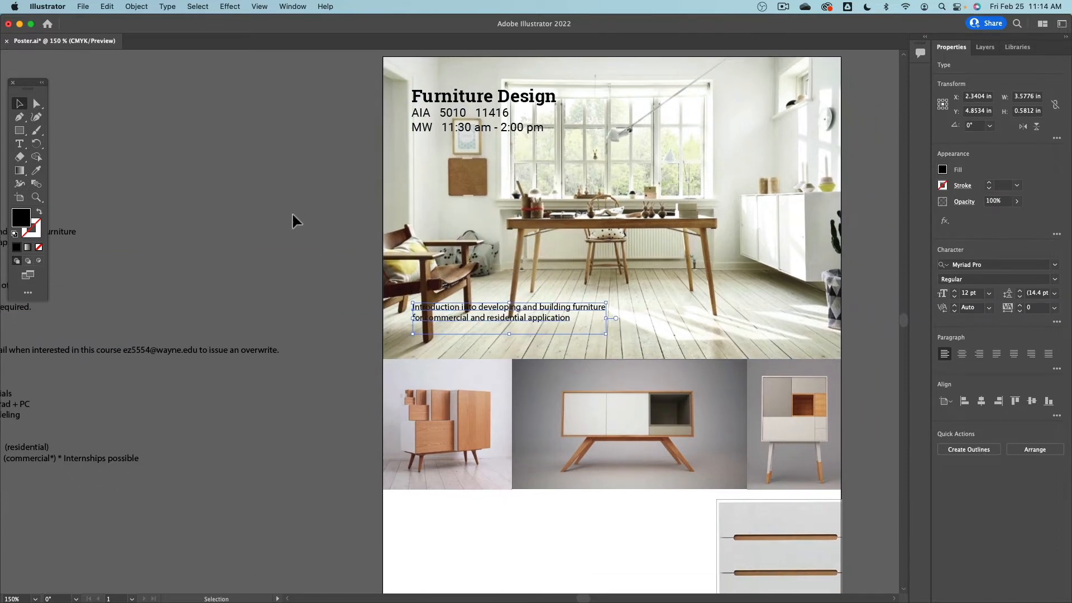
{"action": "left_click", "coordinate": [297, 212]}
- Check the font size of the course number line, and set the whole introduction text to 16 pt
{"action": "key", "text": "t"}
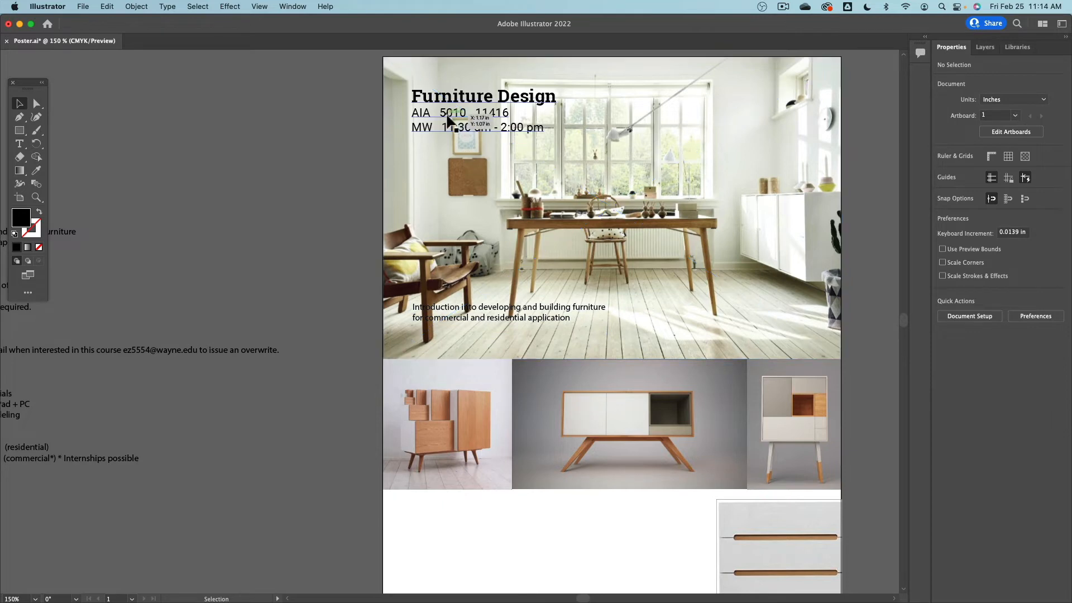
{"action": "left_click", "coordinate": [449, 116]}
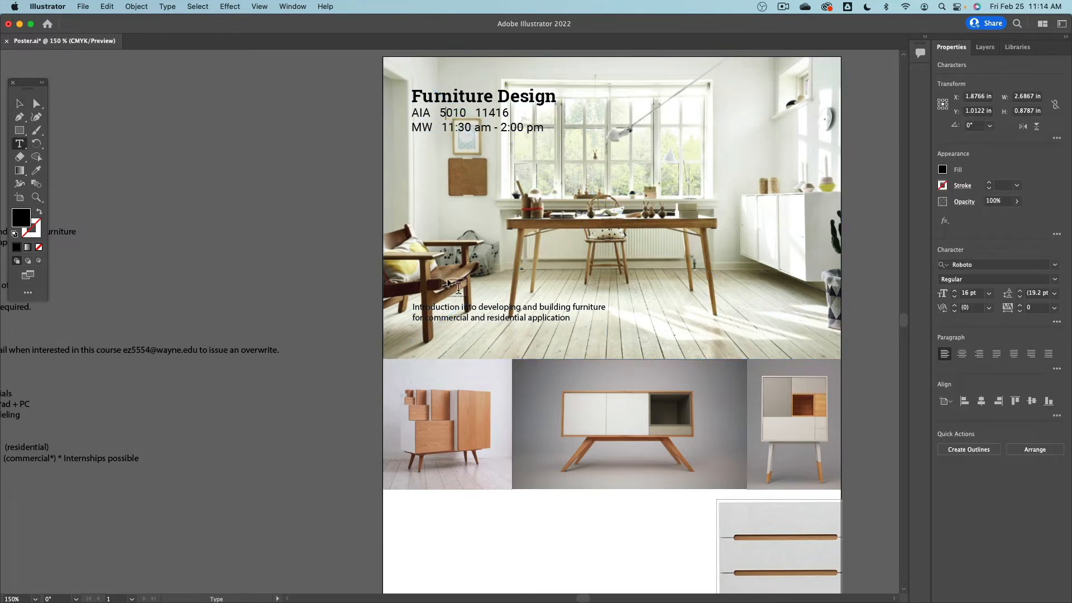
{"action": "triple_click", "coordinate": [456, 311]}
{"action": "left_click", "coordinate": [456, 311]}
{"action": "key", "text": "super+a"}
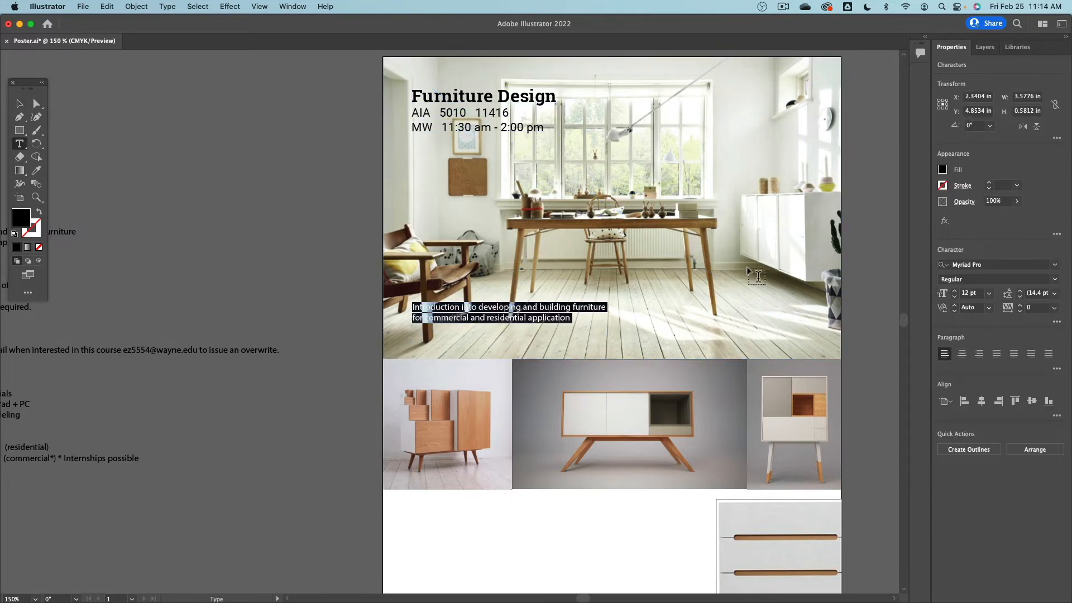
{"action": "left_click", "coordinate": [972, 294]}
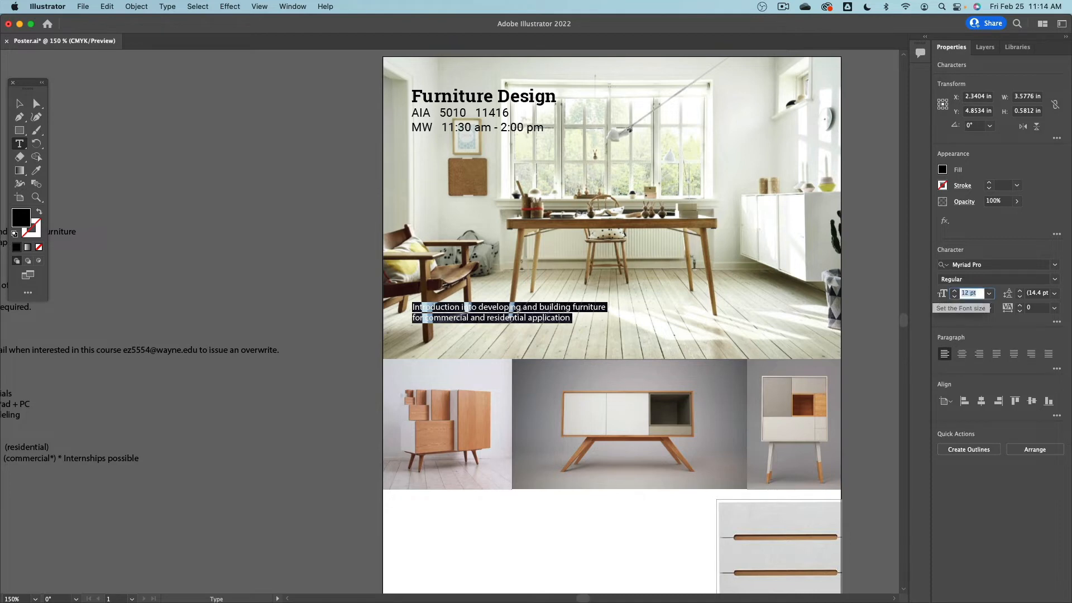
{"action": "type", "text": "16"}
{"action": "key", "text": "Return"}
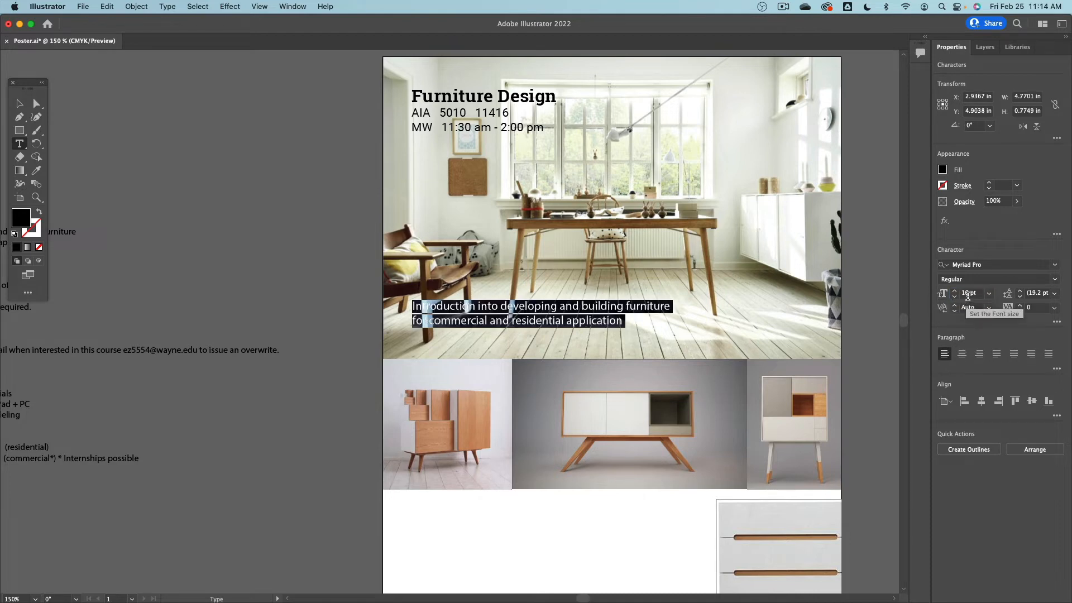
- Set the introduction text in Roboto Regular and deselect it
{"action": "left_click", "coordinate": [1055, 264]}
{"action": "type", "text": "robo"}
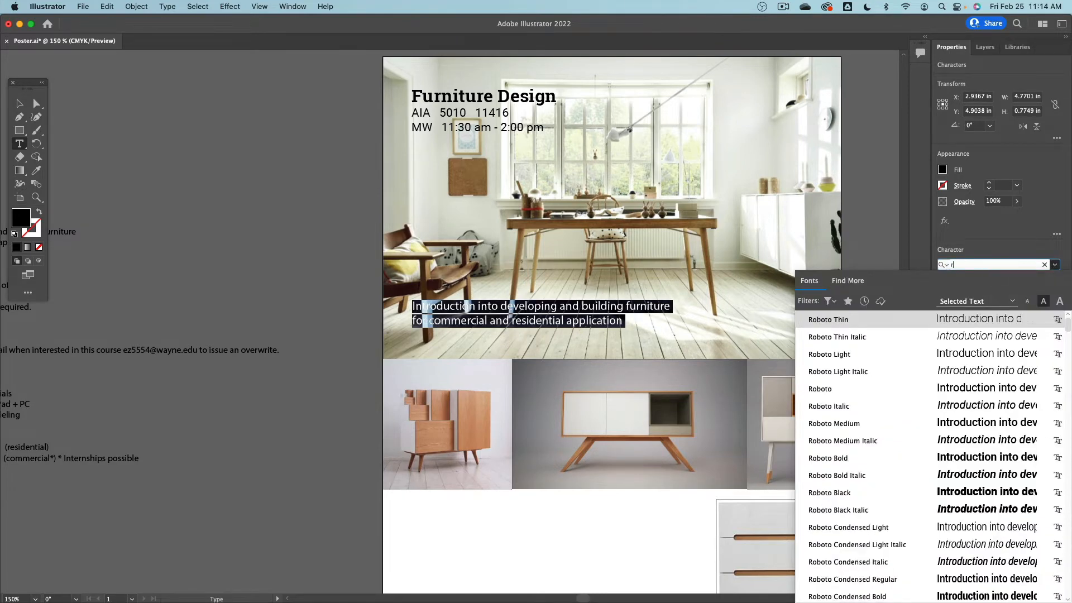
{"action": "key", "text": "Down"}
{"action": "key", "text": "Down"}
{"action": "key", "text": "Down"}
{"action": "key", "text": "Down"}
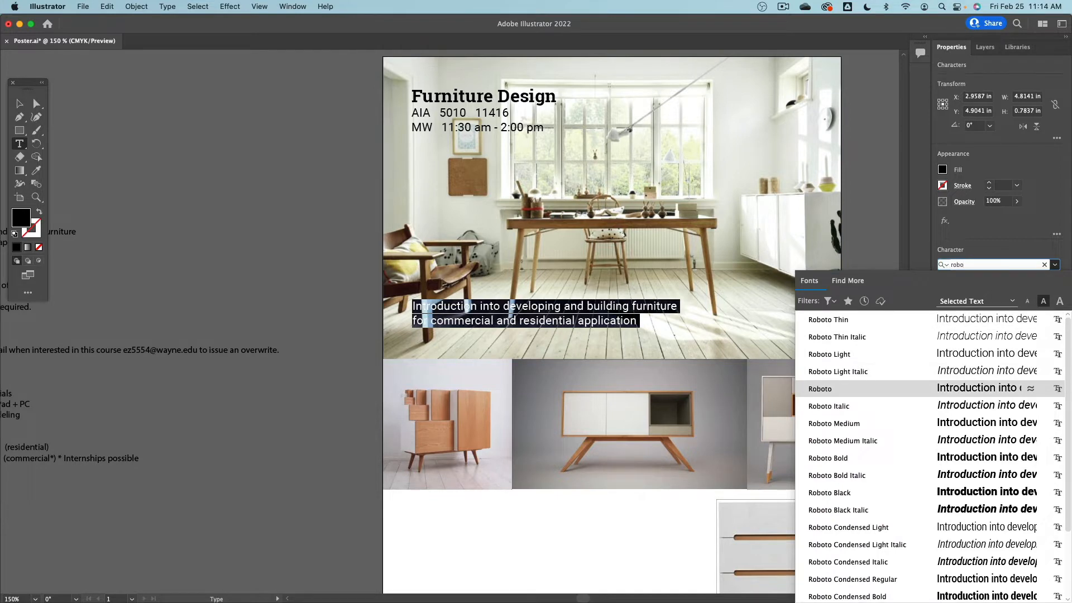
{"action": "key", "text": "Return"}
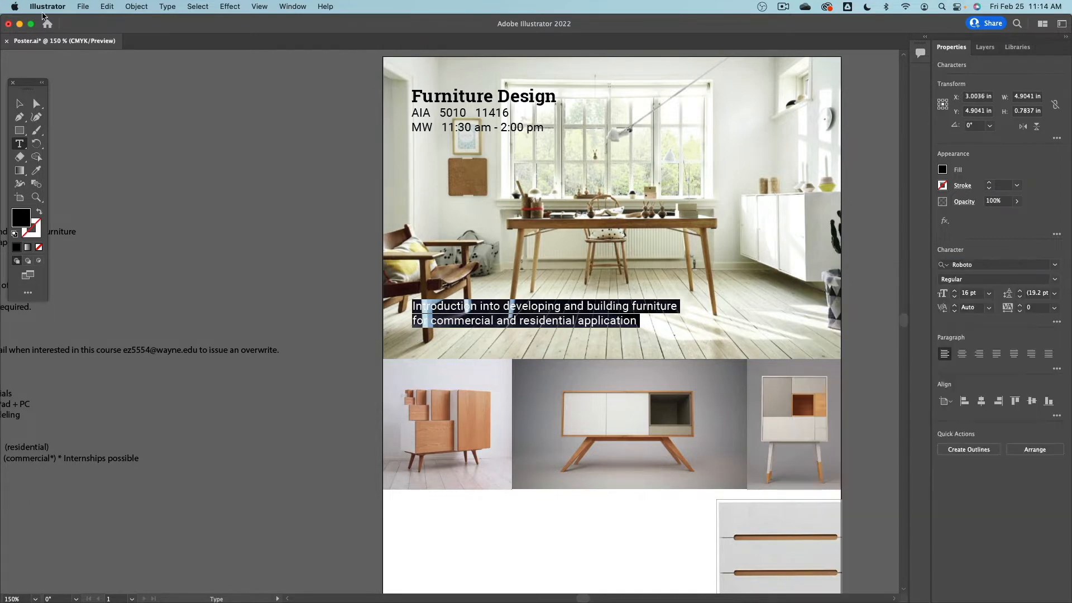
{"action": "left_click", "coordinate": [20, 104]}
{"action": "left_click", "coordinate": [280, 216]}
- Draw a rectangle about 3.46 by 1.27 in over the heading from the artboard's left edge, and fill it with white
{"action": "scroll", "coordinate": [282, 219], "scroll_direction": "left", "scroll_amount": 3}
{"action": "scroll", "coordinate": [282, 219], "scroll_direction": "up", "scroll_amount": 2}
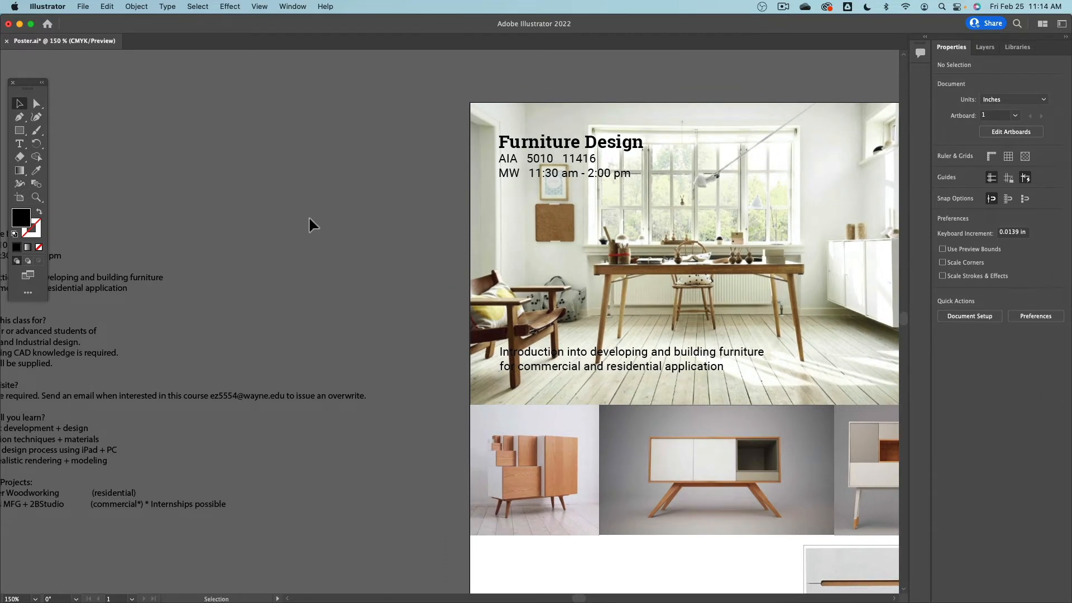
{"action": "scroll", "coordinate": [275, 175], "scroll_direction": "down", "scroll_amount": 1}
{"action": "scroll", "coordinate": [276, 175], "scroll_direction": "right", "scroll_amount": 1}
{"action": "scroll", "coordinate": [367, 152], "scroll_direction": "right", "scroll_amount": 5}
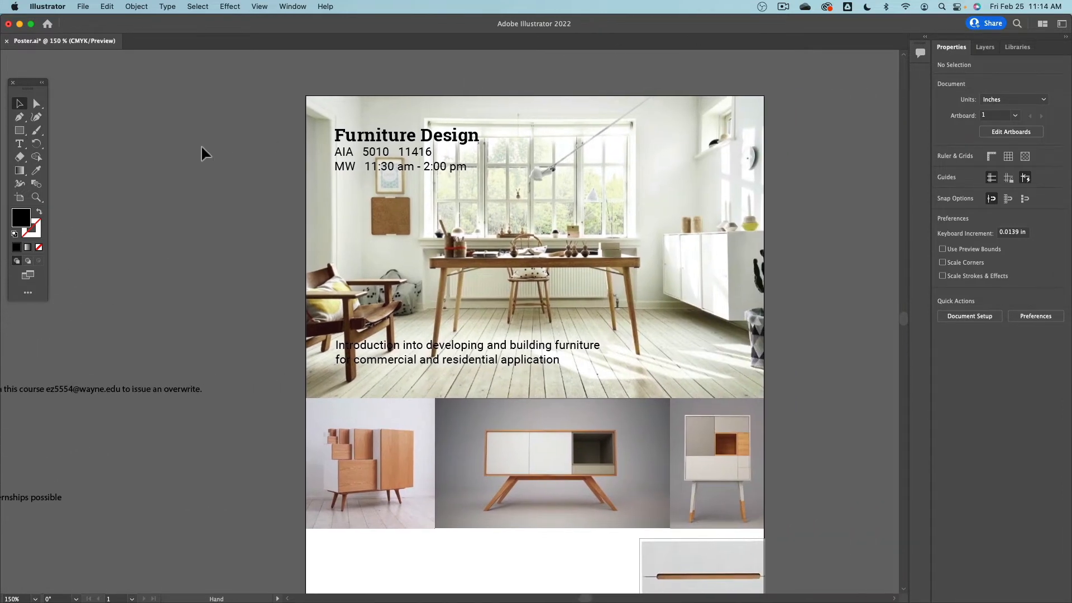
{"action": "left_click", "coordinate": [19, 130]}
{"action": "mouse_move", "coordinate": [306, 119]}
{"action": "left_mouse_down"}
{"action": "mouse_move", "coordinate": [453, 185]}
{"action": "mouse_move", "coordinate": [492, 187]}
{"action": "left_mouse_up"}
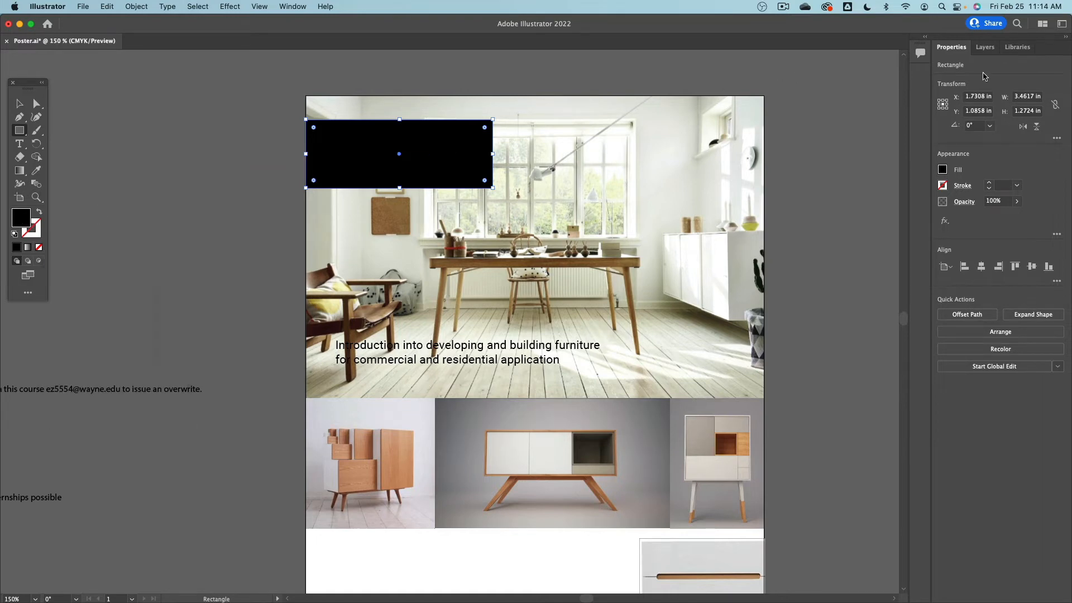
{"action": "left_click", "coordinate": [942, 170]}
{"action": "left_click", "coordinate": [836, 211]}
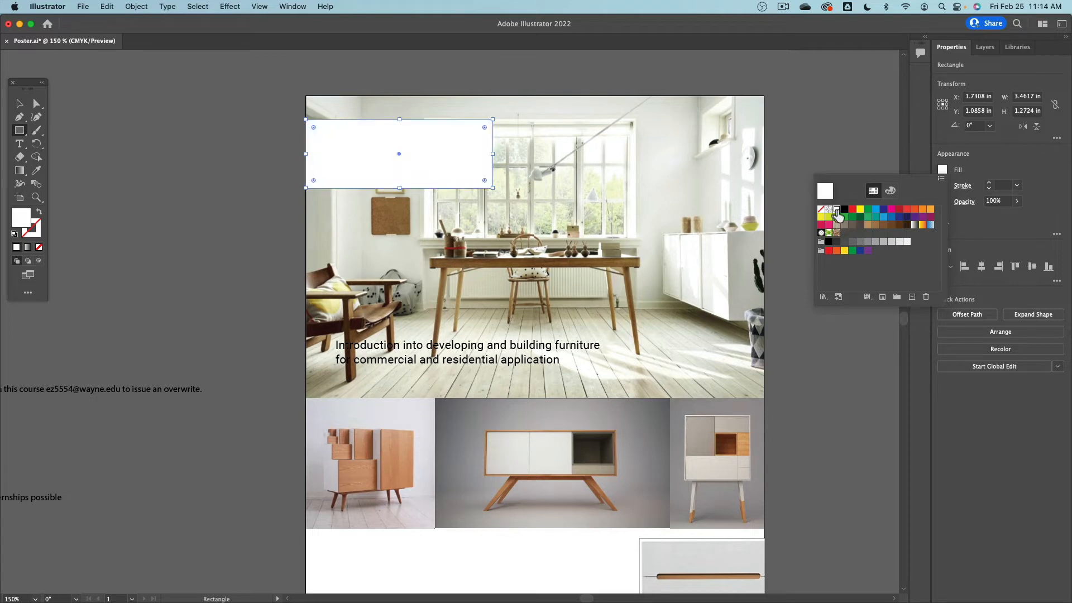
- Move the white rectangle below the text objects and directly above the clip group in the layer stacking order
{"action": "left_click", "coordinate": [981, 50]}
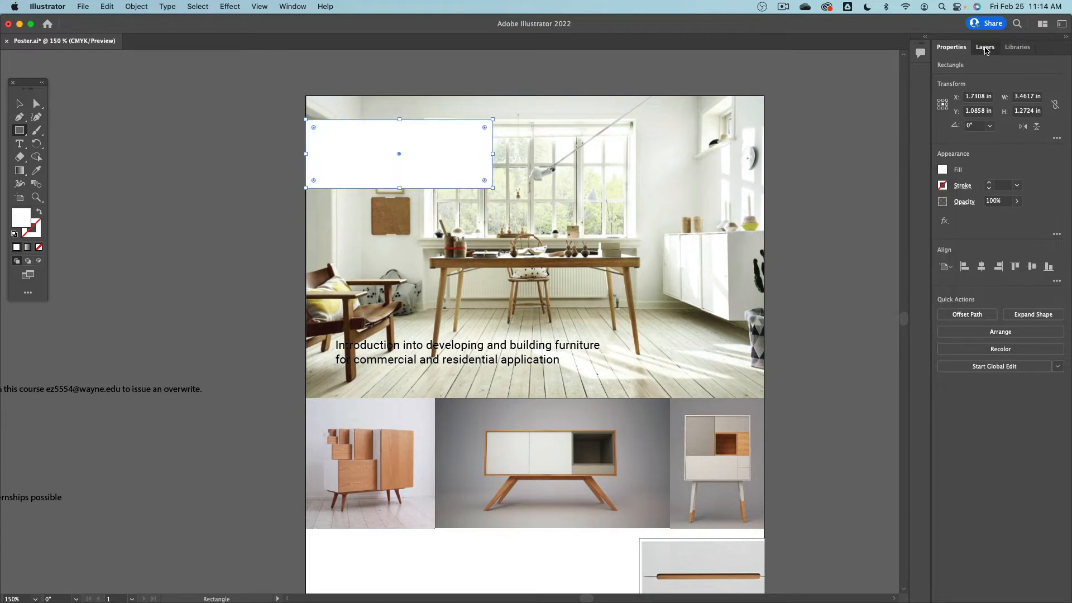
{"action": "left_click", "coordinate": [982, 48]}
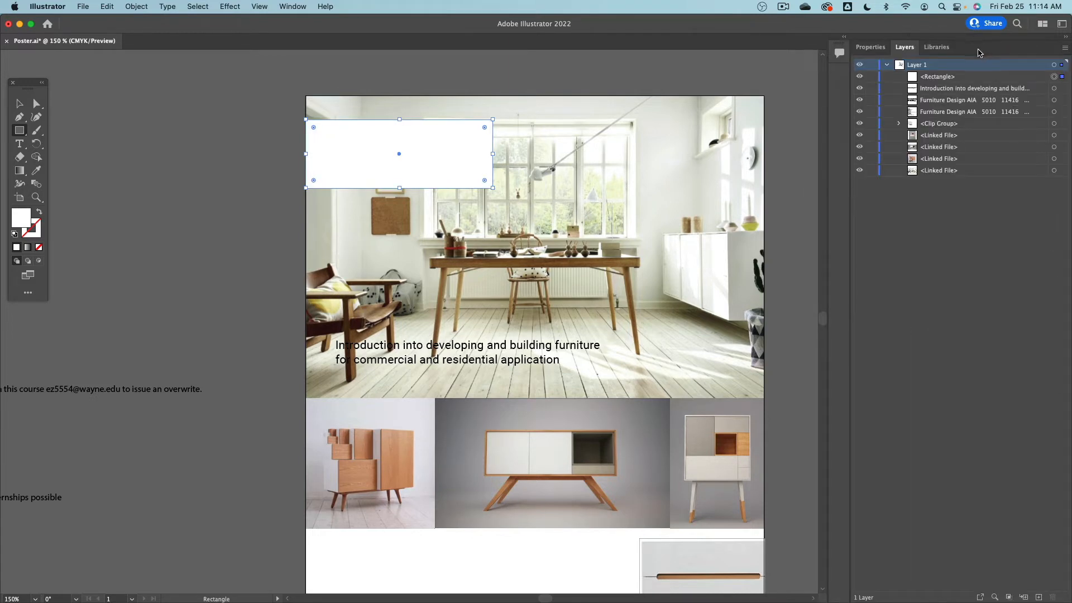
{"action": "left_click", "coordinate": [930, 126]}
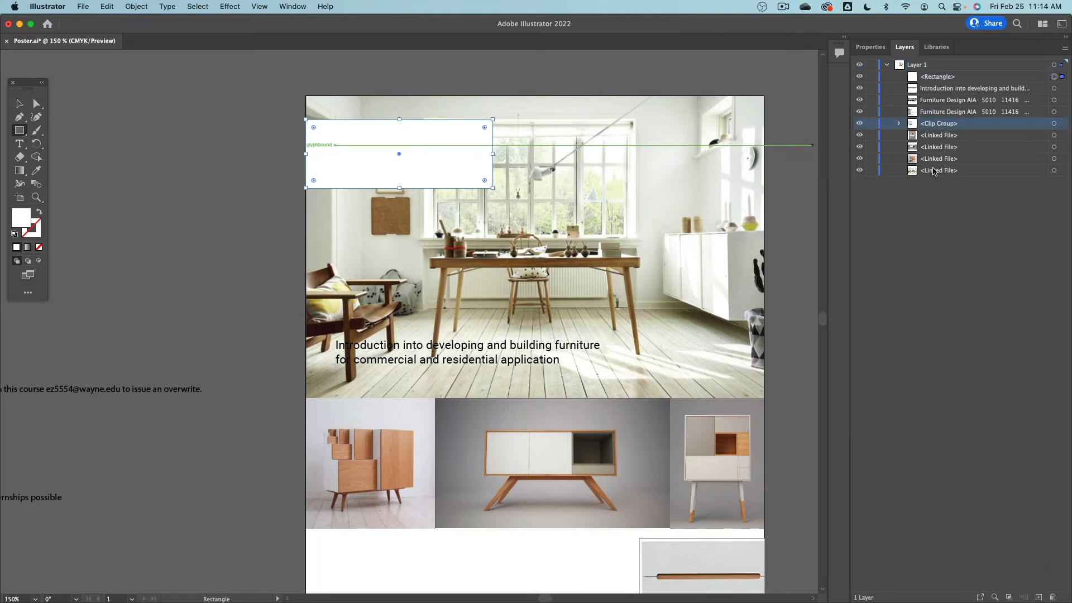
{"action": "left_click", "coordinate": [942, 90]}
{"action": "left_click", "coordinate": [936, 79]}
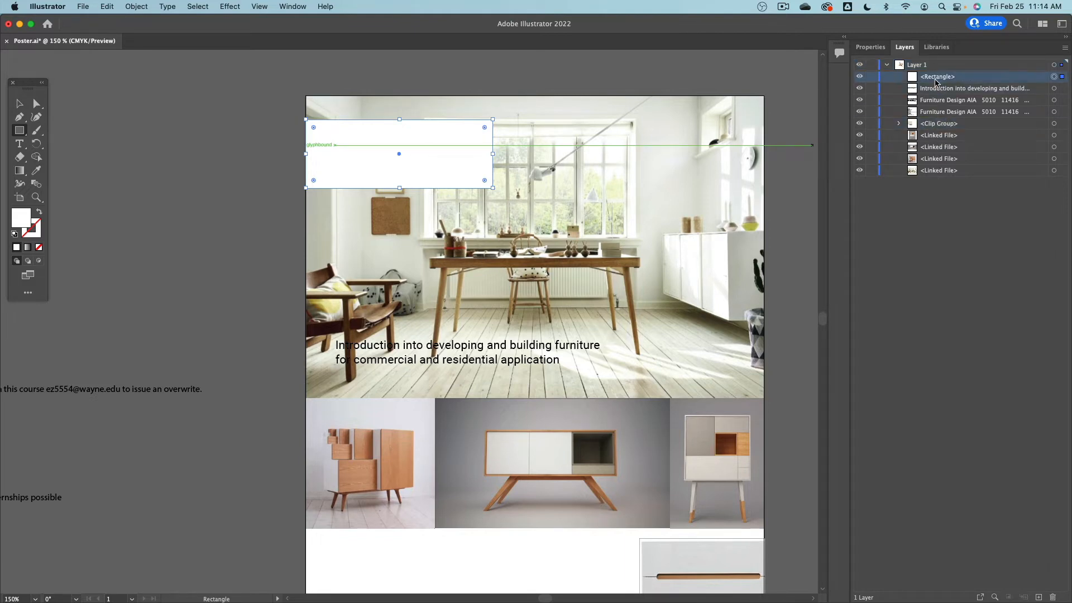
{"action": "left_click", "coordinate": [906, 212]}
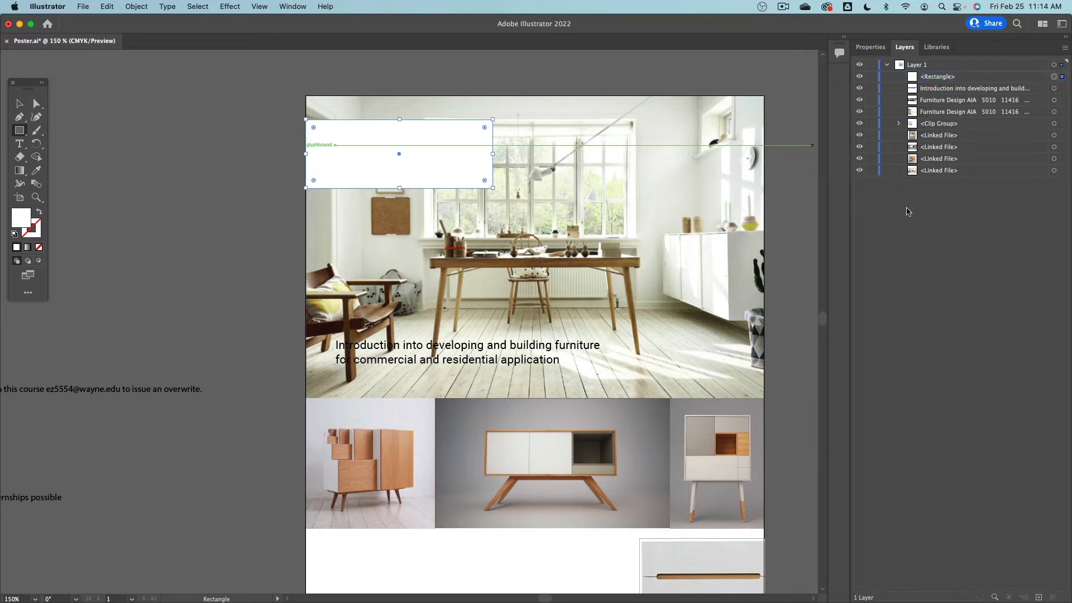
{"action": "left_click", "coordinate": [937, 81]}
{"action": "left_click_drag", "start_coordinate": [936, 80], "coordinate": [915, 124]}
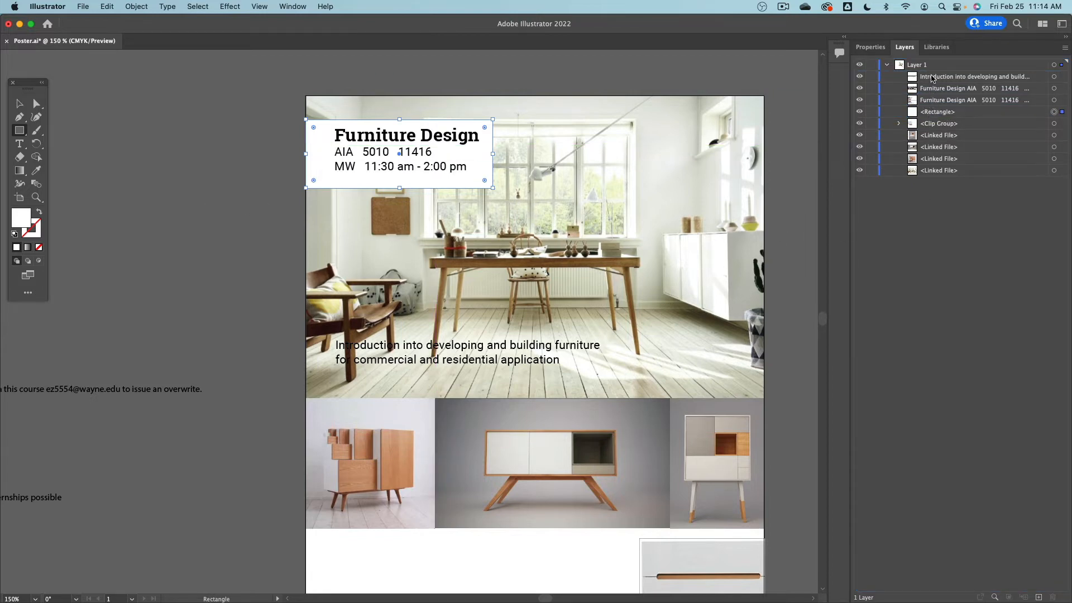
- Align the heading text and the white rectangle on their vertical centers, and deselect them
{"action": "left_click", "coordinate": [19, 103]}
{"action": "left_click", "coordinate": [313, 115]}
{"action": "scroll", "coordinate": [312, 114], "scroll_direction": "up", "scroll_amount": 1}
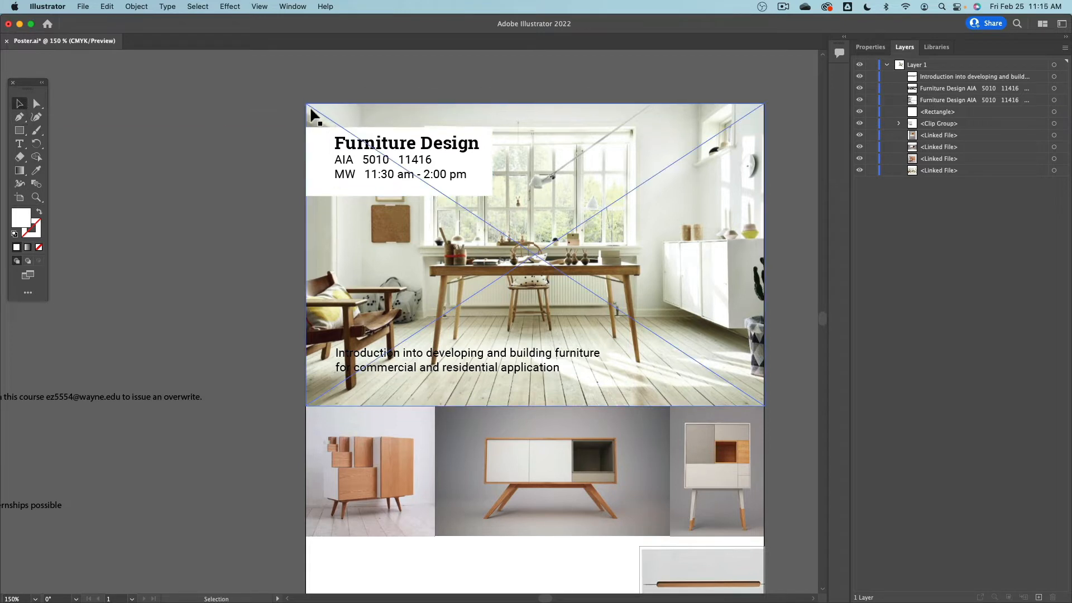
{"action": "left_click", "coordinate": [339, 154]}
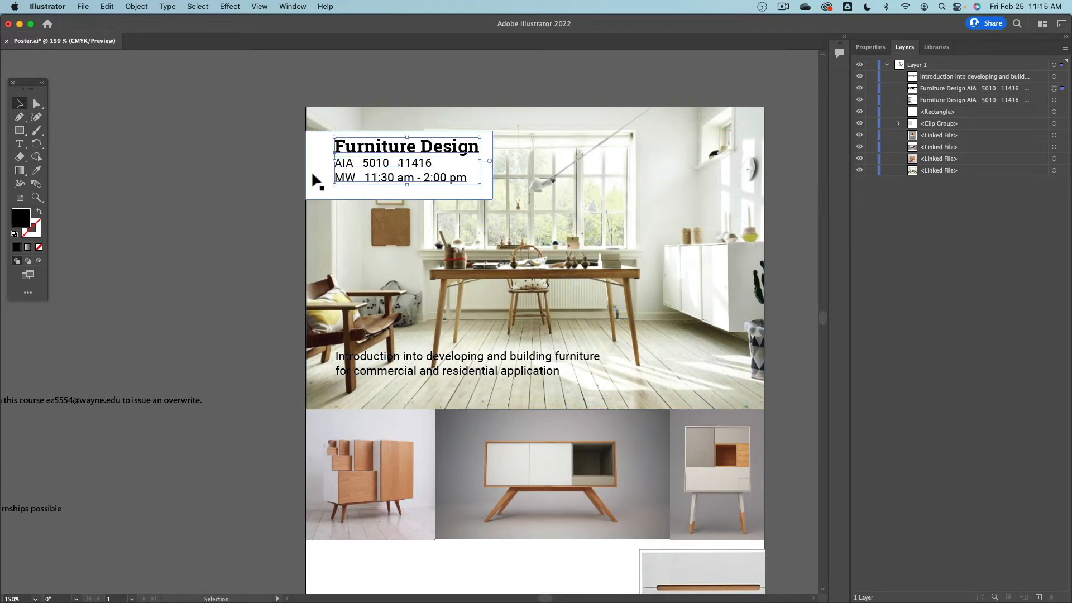
{"action": "left_click", "coordinate": [317, 165], "text": "shift"}
{"action": "left_click", "coordinate": [325, 163], "text": "shift"}
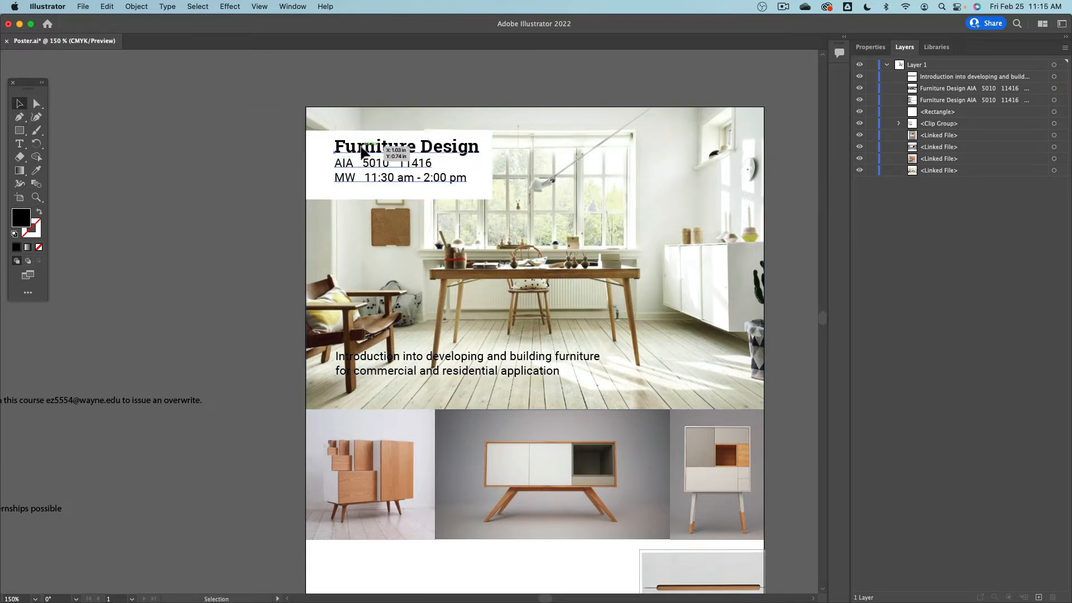
{"action": "left_click", "coordinate": [322, 162], "text": "shift"}
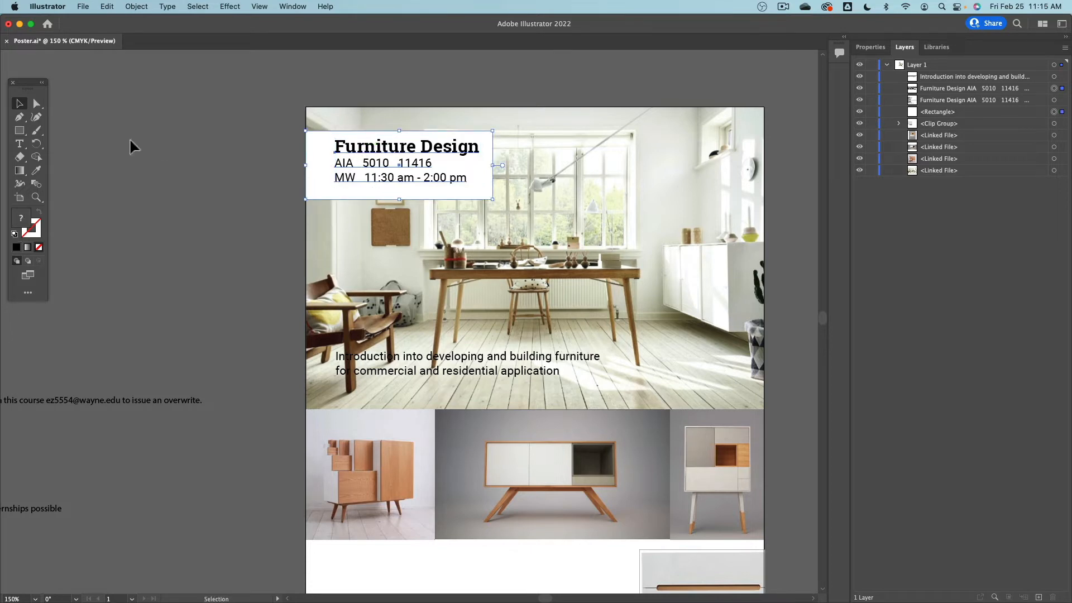
{"action": "left_click", "coordinate": [869, 48]}
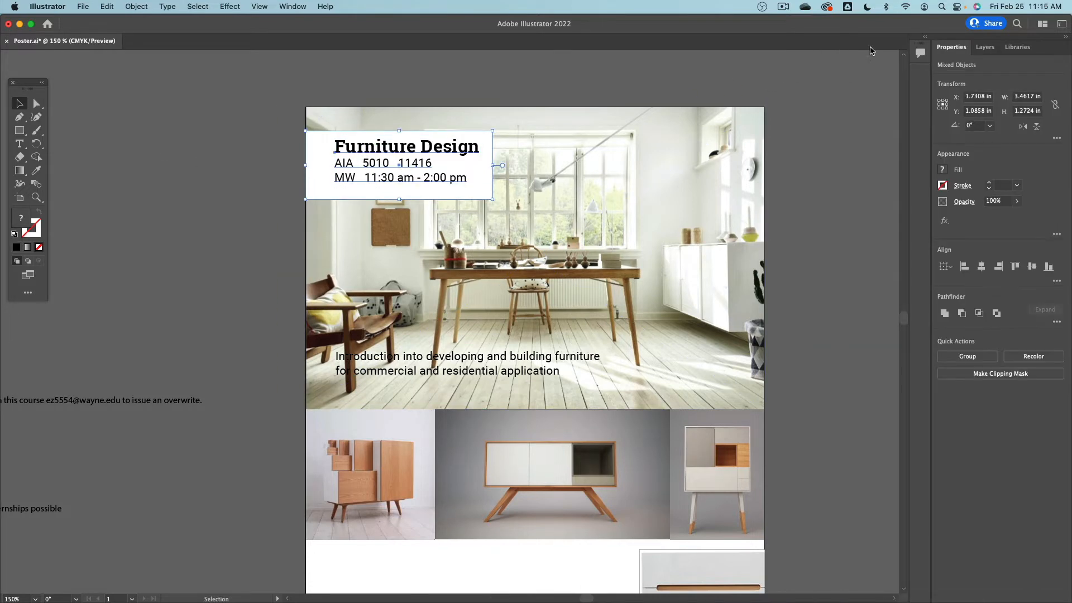
{"action": "left_click", "coordinate": [1033, 268]}
{"action": "left_click", "coordinate": [230, 258]}
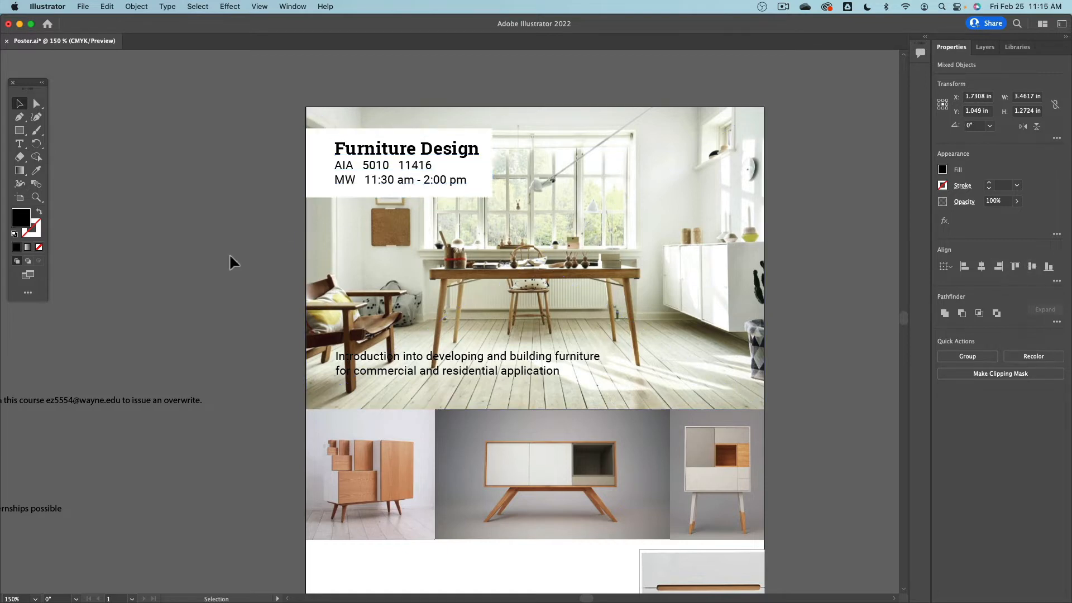
{"action": "scroll", "coordinate": [185, 201], "scroll_direction": "down", "scroll_amount": 3}
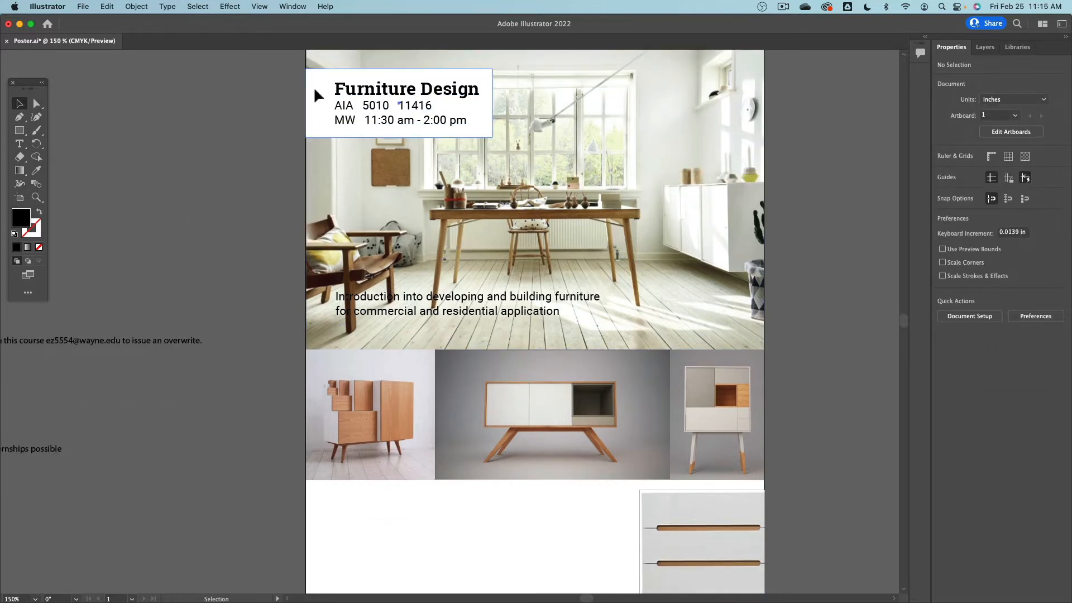
- Duplicate the heading's white rectangle straight down over the introduction text and widen the copy to the artboard's right edge
{"action": "key", "text": "a"}
{"action": "left_click", "coordinate": [315, 95]}
{"action": "left_click_drag", "start_coordinate": [316, 95], "coordinate": [333, 289]}
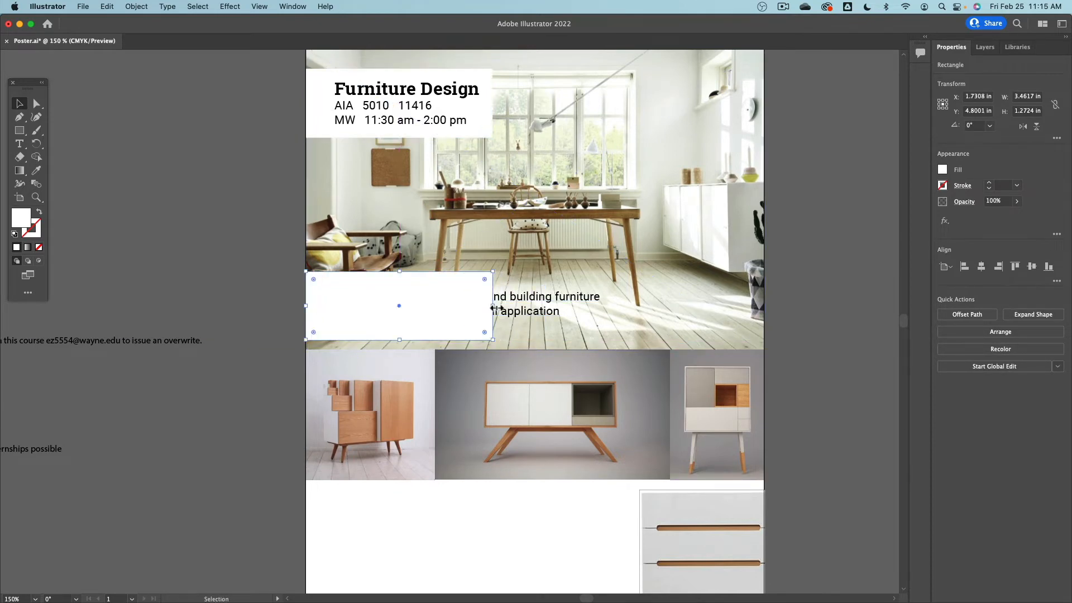
{"action": "left_click_drag", "start_coordinate": [492, 305], "coordinate": [768, 304]}
- Move the wide white rectangle below the text objects and directly above the clip group in the stacking order, and deselect it
{"action": "left_click", "coordinate": [985, 47]}
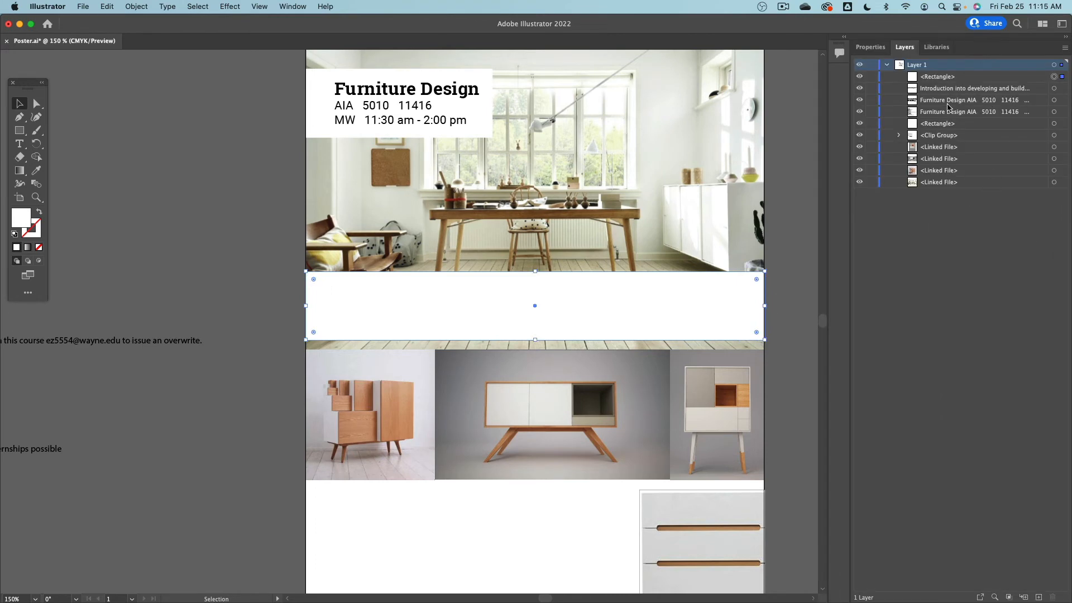
{"action": "left_click_drag", "start_coordinate": [931, 81], "coordinate": [943, 120]}
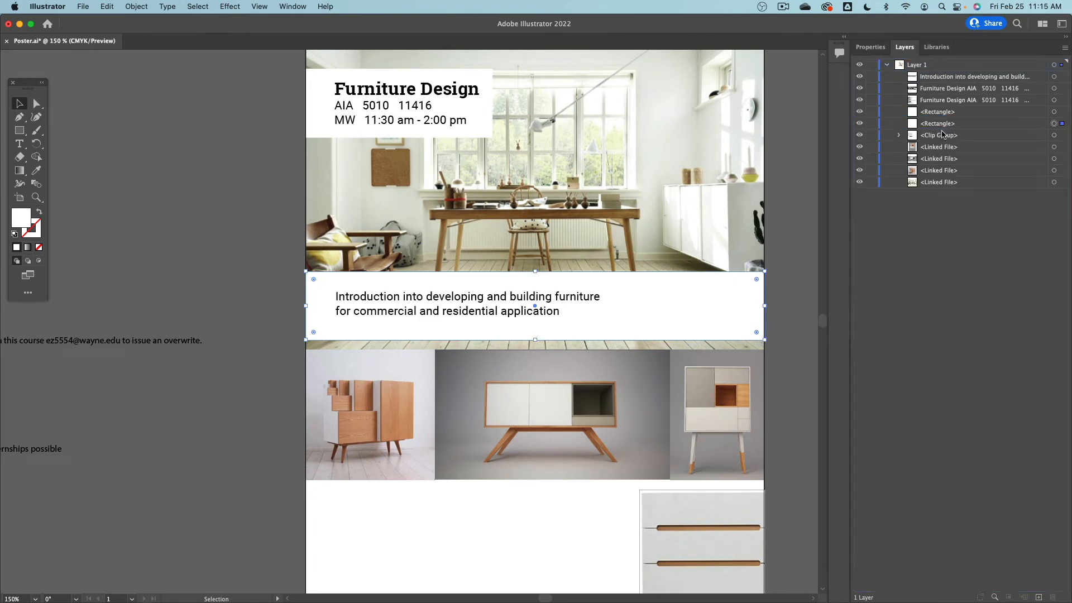
{"action": "left_click", "coordinate": [222, 318]}
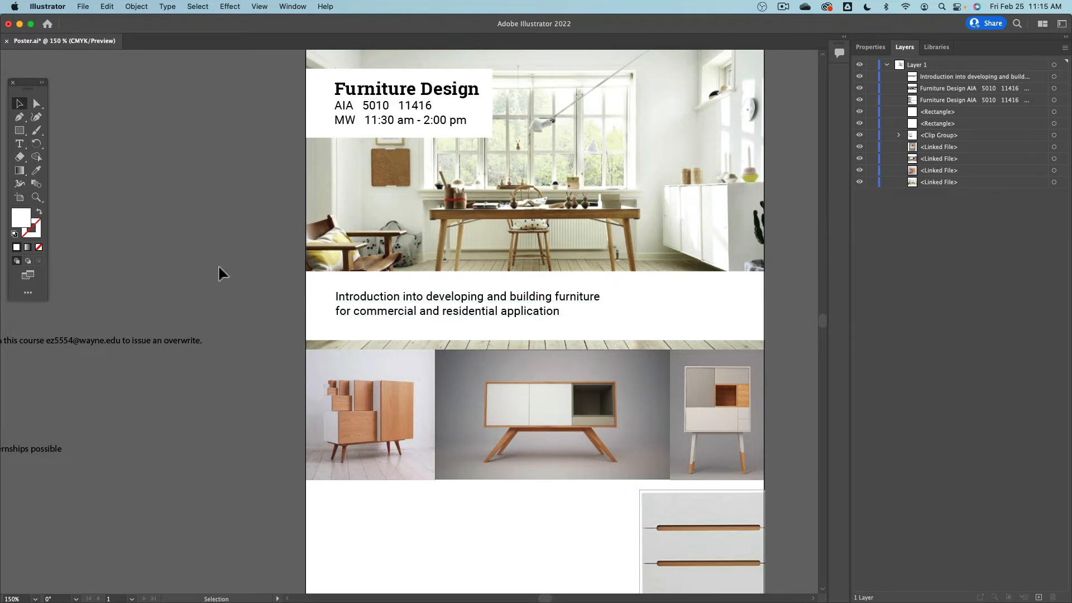
- Increase the introduction text's font size to 20 pt
{"action": "scroll", "coordinate": [221, 272], "scroll_direction": "up", "scroll_amount": 1}
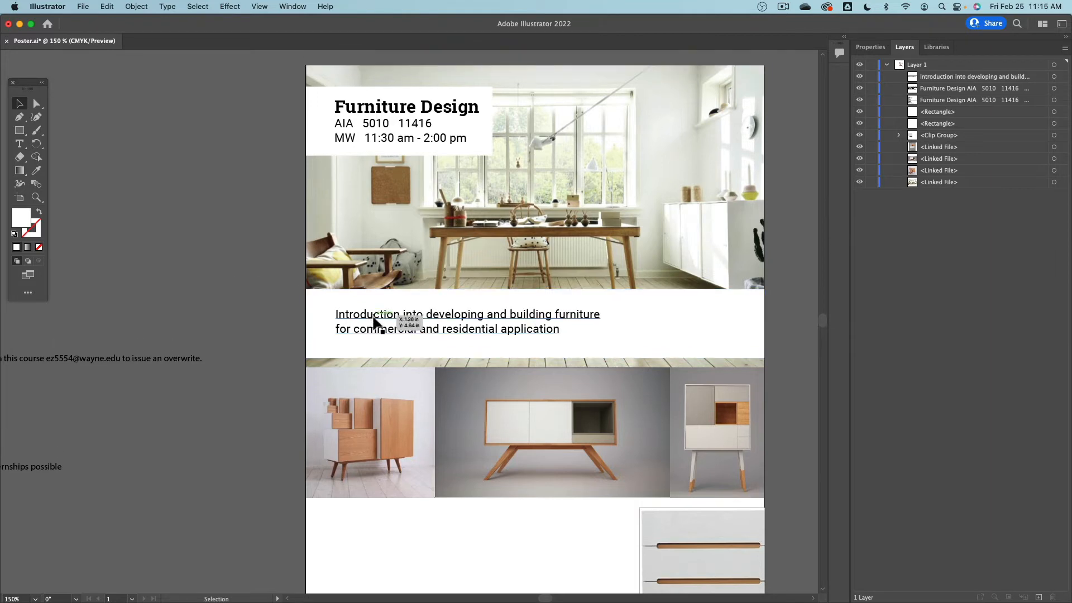
{"action": "left_click", "coordinate": [375, 330]}
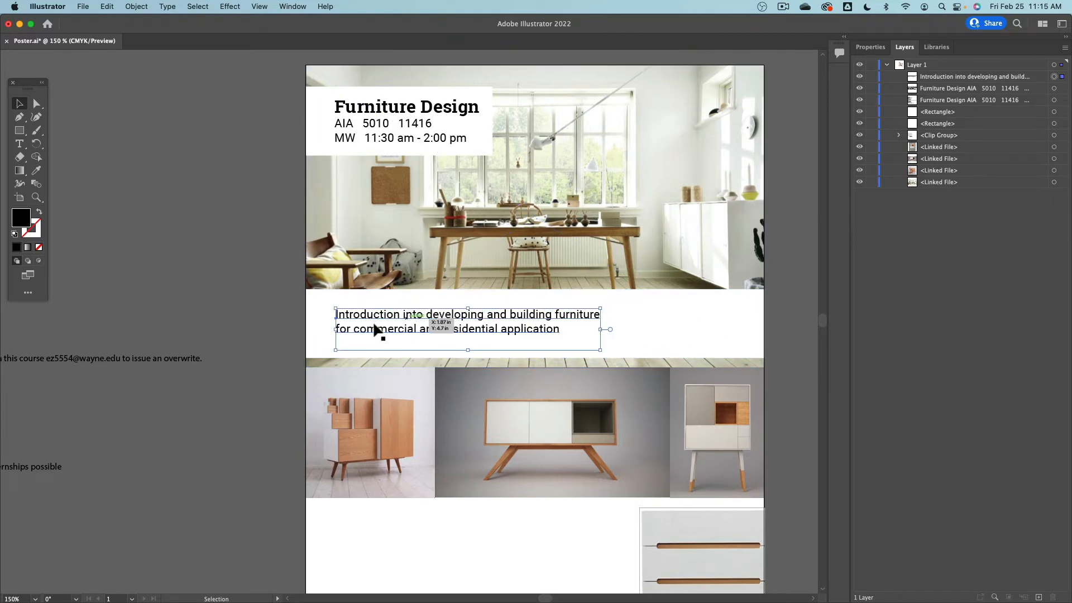
{"action": "left_click", "coordinate": [868, 48]}
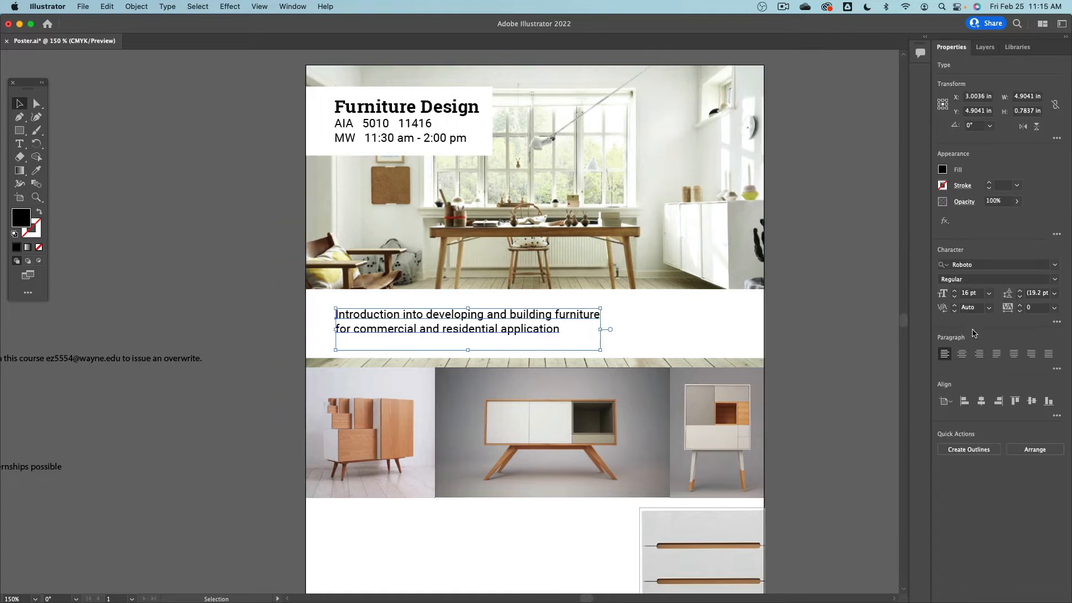
{"action": "left_click", "coordinate": [955, 291]}
{"action": "left_click", "coordinate": [955, 291]}
{"action": "left_click", "coordinate": [955, 291]}
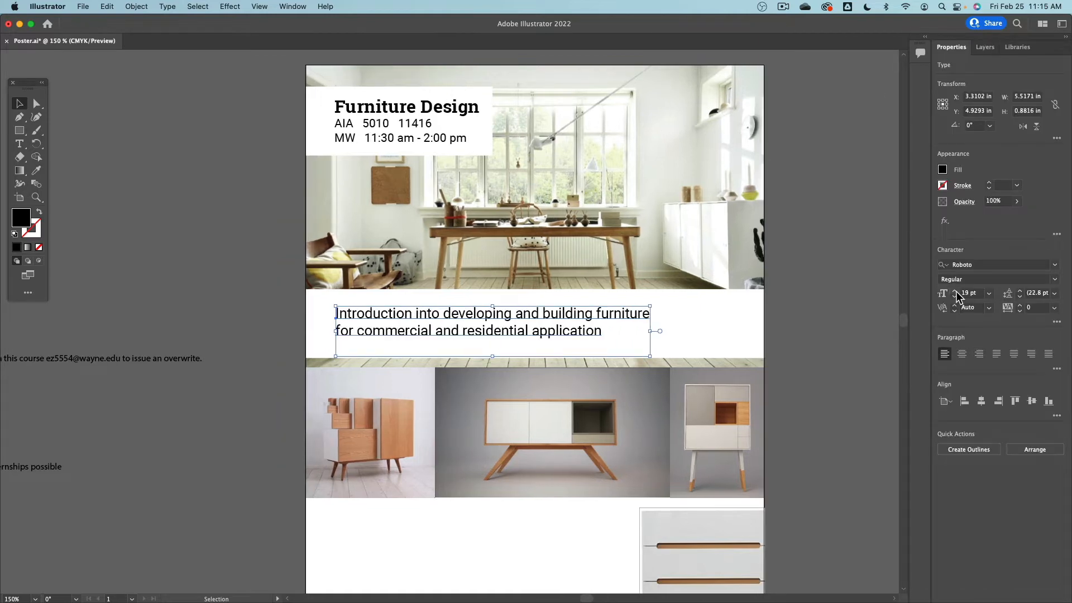
{"action": "left_click", "coordinate": [955, 291]}
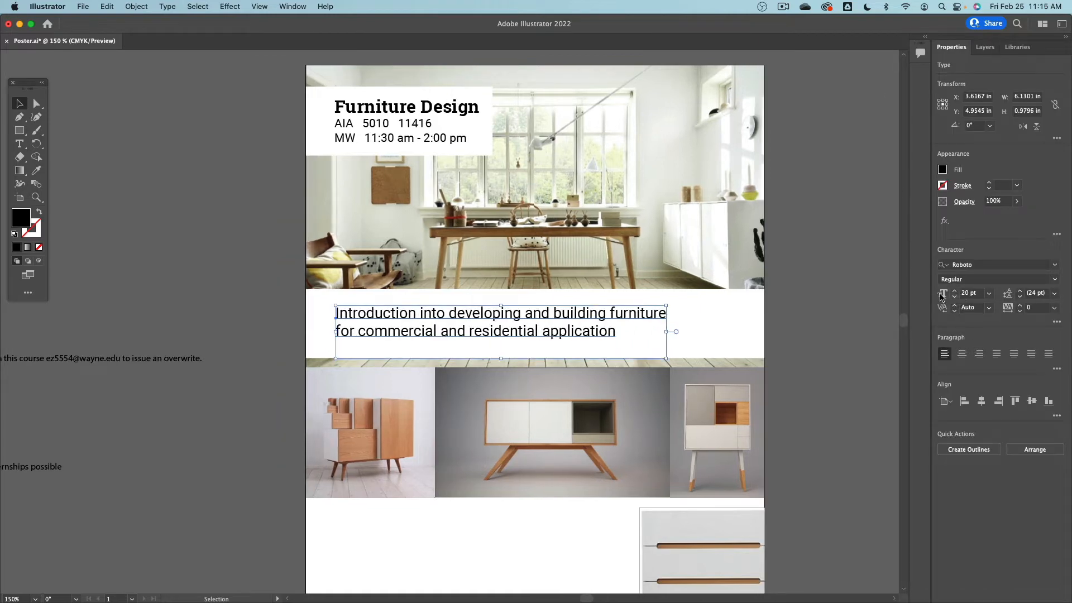
{"action": "left_click", "coordinate": [174, 289]}
- Change the introduction text's font style to Roboto Italic and deselect it
{"action": "left_click", "coordinate": [413, 327]}
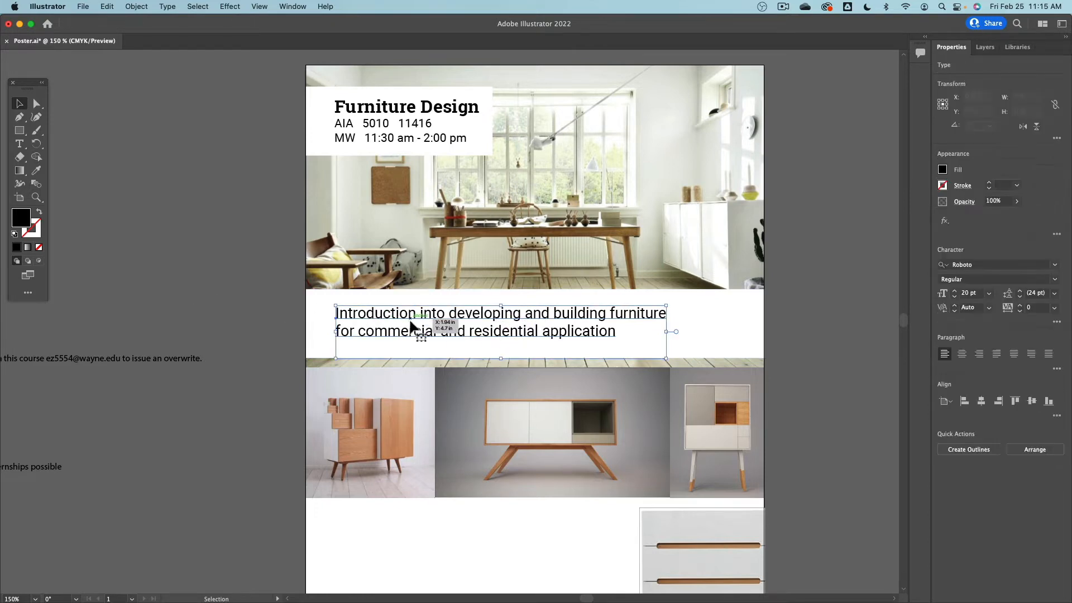
{"action": "left_click", "coordinate": [1055, 280]}
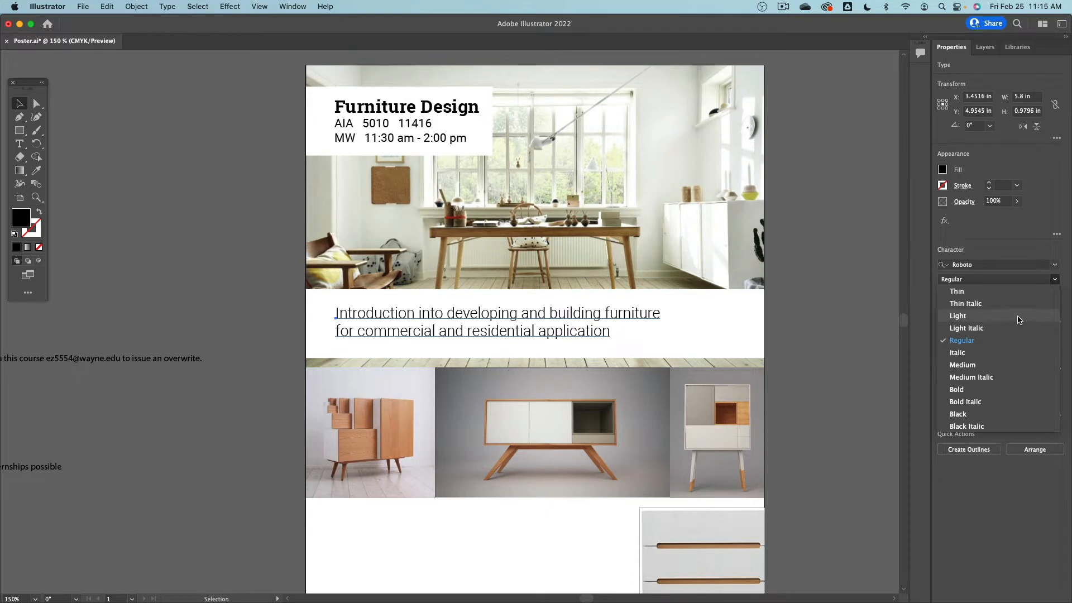
{"action": "left_click", "coordinate": [996, 353]}
{"action": "left_click", "coordinate": [151, 214]}
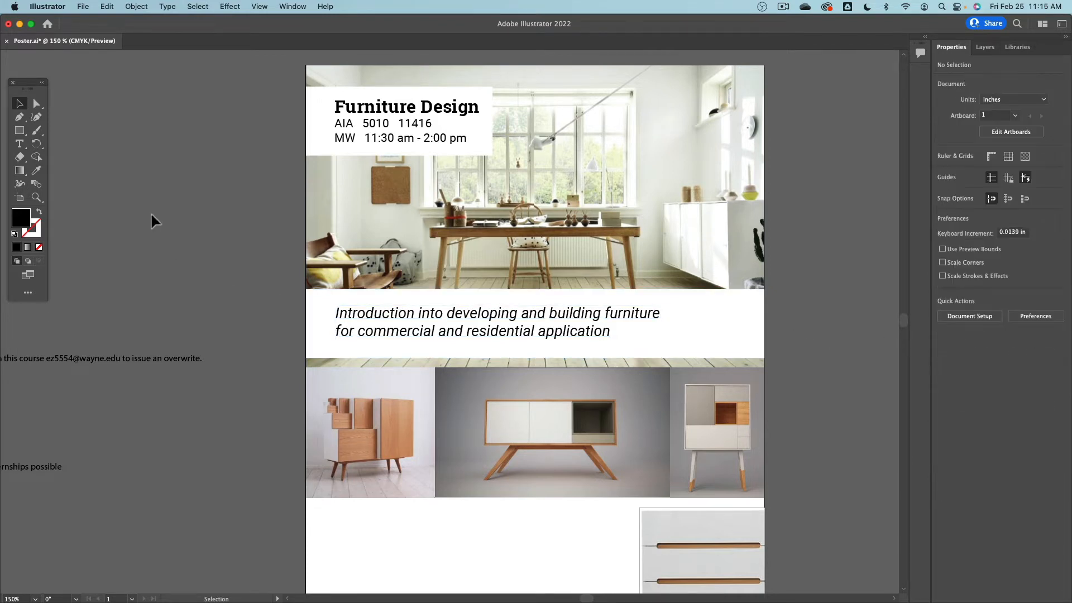
- Show the document rulers
{"action": "scroll", "coordinate": [91, 163], "scroll_direction": "down", "scroll_amount": 1}
{"action": "scroll", "coordinate": [89, 160], "scroll_direction": "up", "scroll_amount": 3}
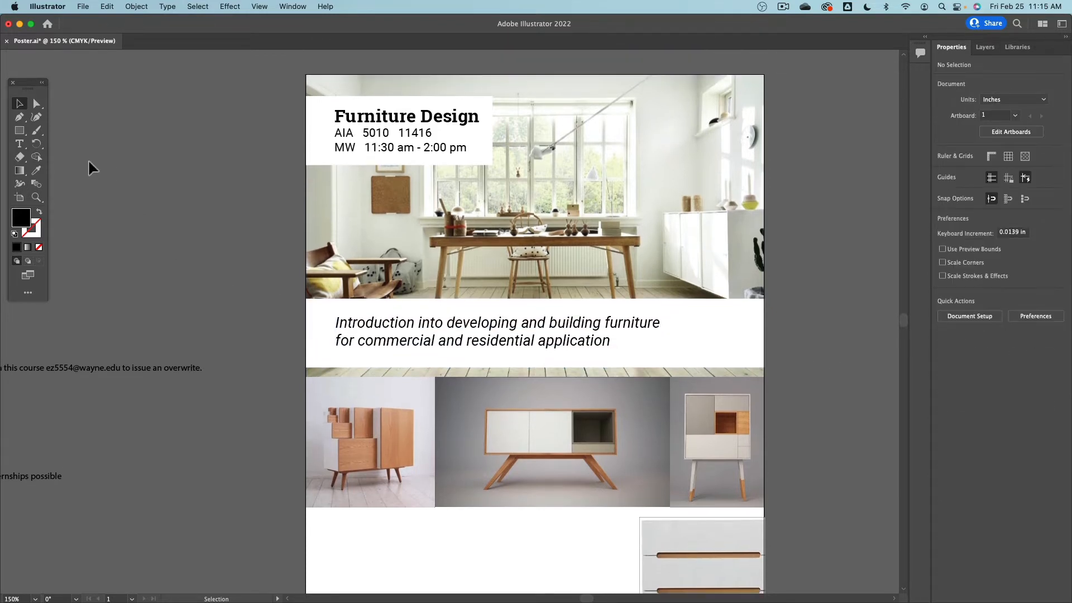
{"action": "left_click", "coordinate": [292, 6]}
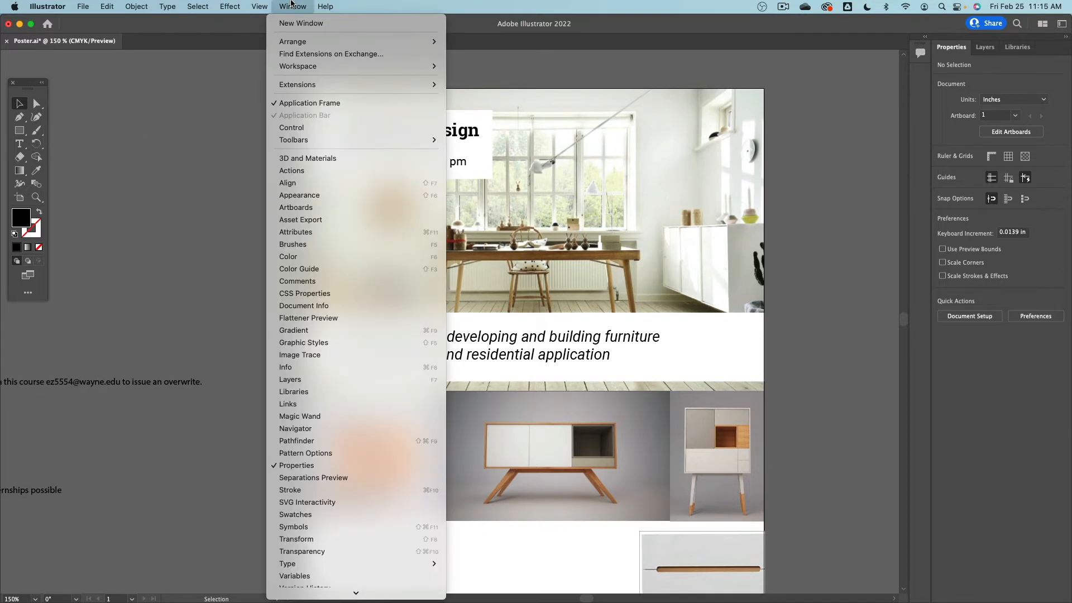
{"action": "mouse_move", "coordinate": [267, 3]}
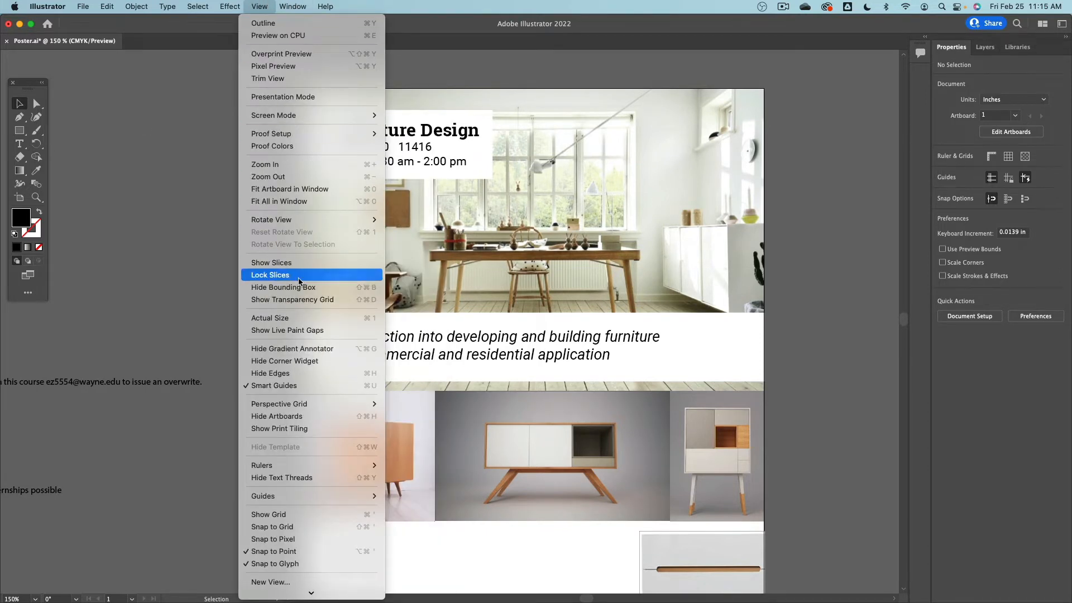
{"action": "mouse_move", "coordinate": [330, 464]}
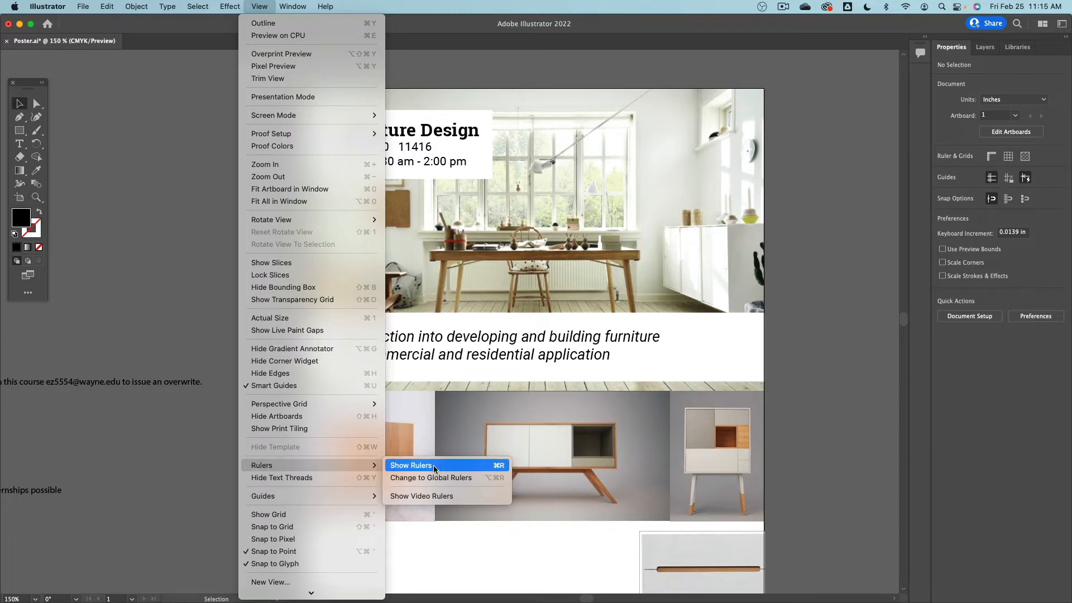
{"action": "left_click", "coordinate": [433, 465]}
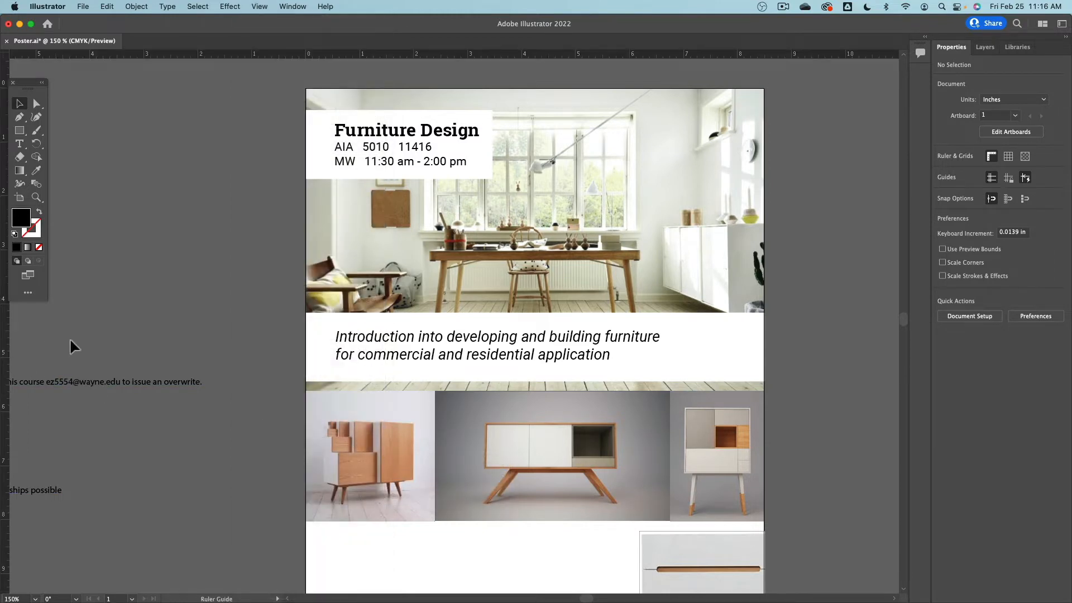
- Place a vertical ruler guide just inside the artboard's left edge, unlock the guides and shift it slightly to the right
{"action": "left_click_drag", "start_coordinate": [317, 289], "coordinate": [325, 200]}
{"action": "right_click", "coordinate": [326, 70]}
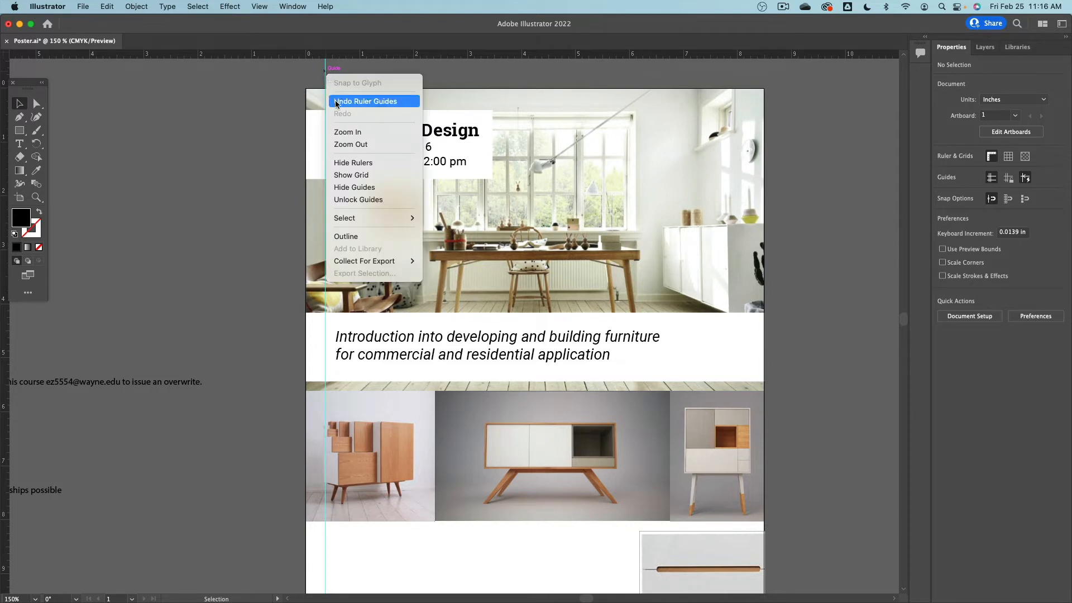
{"action": "left_click", "coordinate": [355, 199]}
{"action": "left_click_drag", "start_coordinate": [326, 79], "coordinate": [347, 135]}
- Move the heading and introduction text to the vertical guide, align their left edges, and deselect them
{"action": "left_click", "coordinate": [351, 134]}
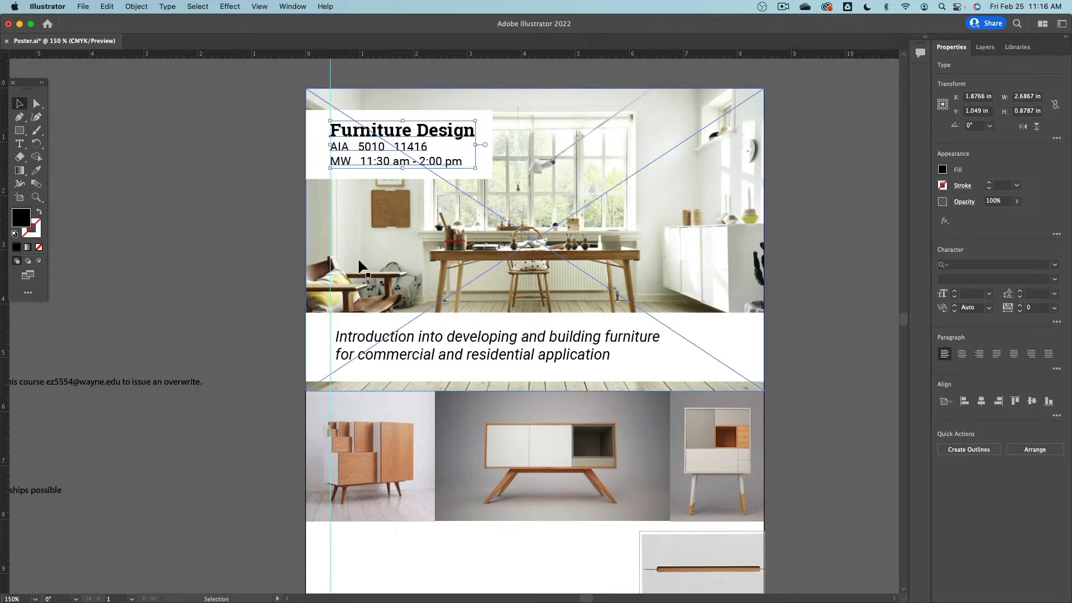
{"action": "left_click_drag", "start_coordinate": [347, 341], "coordinate": [343, 335]}
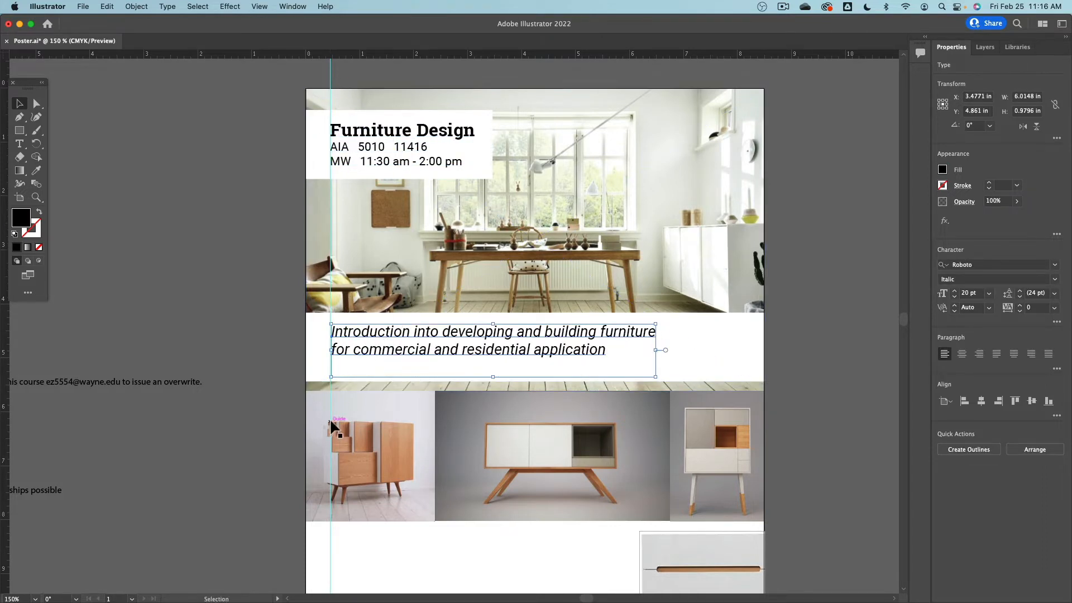
{"action": "left_click", "coordinate": [237, 198]}
{"action": "left_click", "coordinate": [368, 139]}
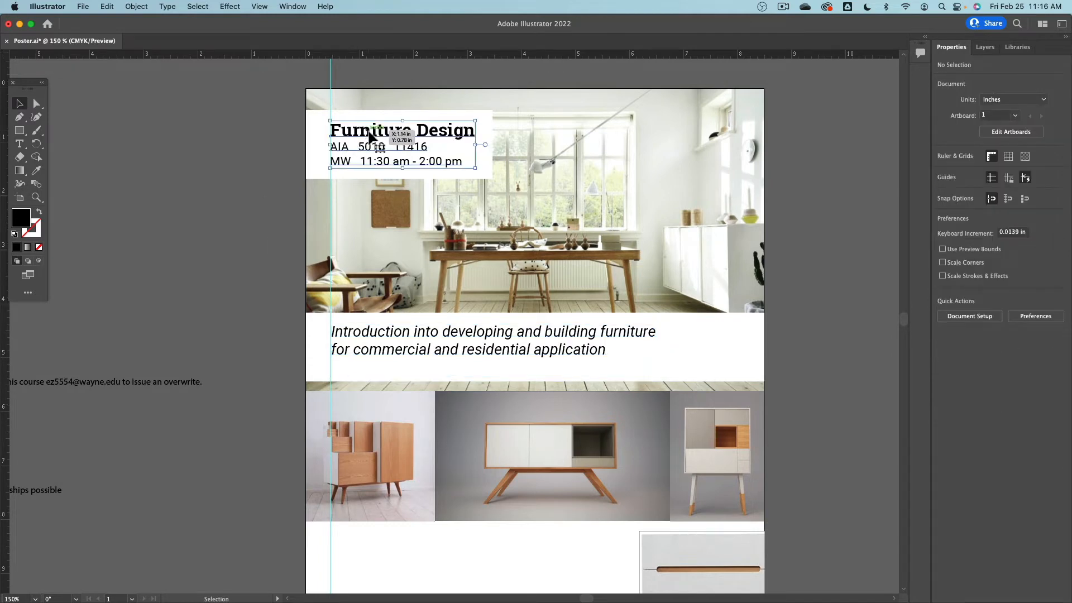
{"action": "left_click", "coordinate": [371, 336], "text": "shift"}
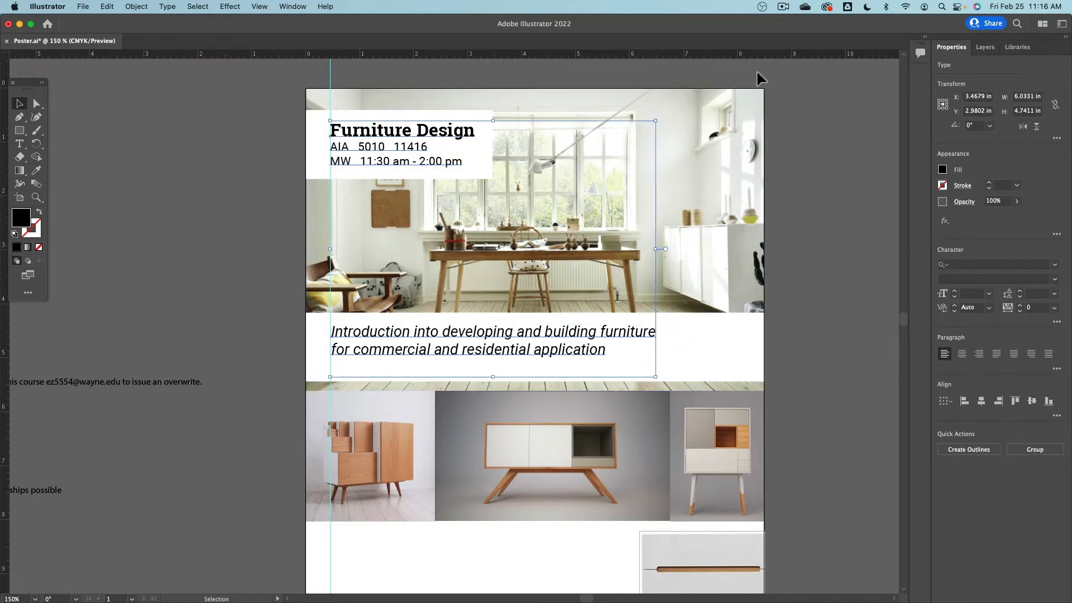
{"action": "left_click", "coordinate": [963, 401]}
{"action": "left_click", "coordinate": [142, 427]}
- Copy the "Who is this class for?" paragraph, through "iPads will be supplied.", from the source text beside the artboard
{"action": "left_click_drag", "start_coordinate": [167, 407], "coordinate": [491, 335]}
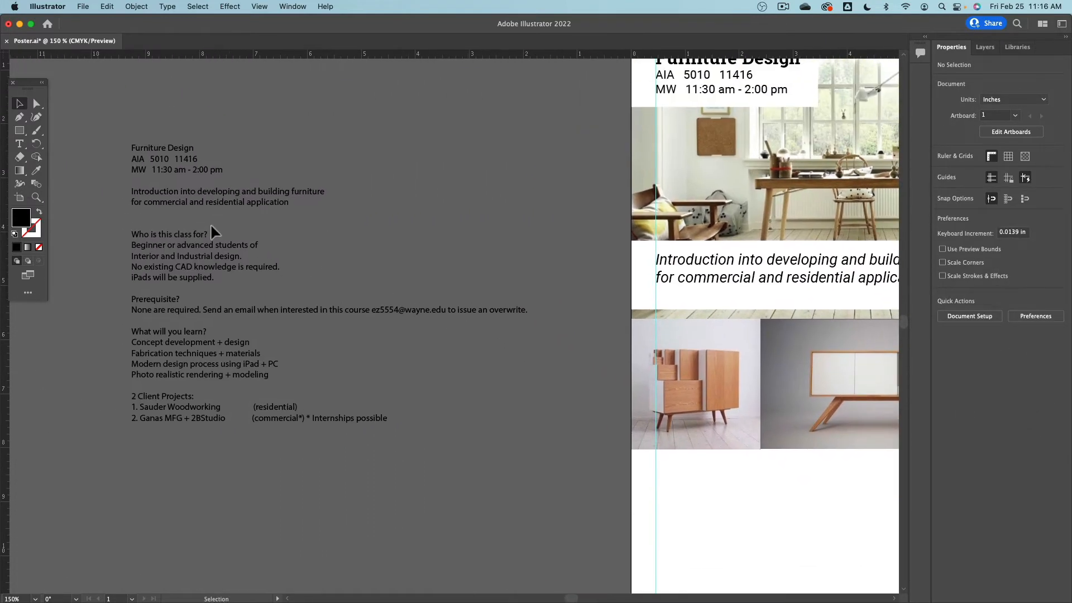
{"action": "double_click", "coordinate": [179, 260]}
{"action": "left_click_drag", "start_coordinate": [217, 279], "coordinate": [180, 269]}
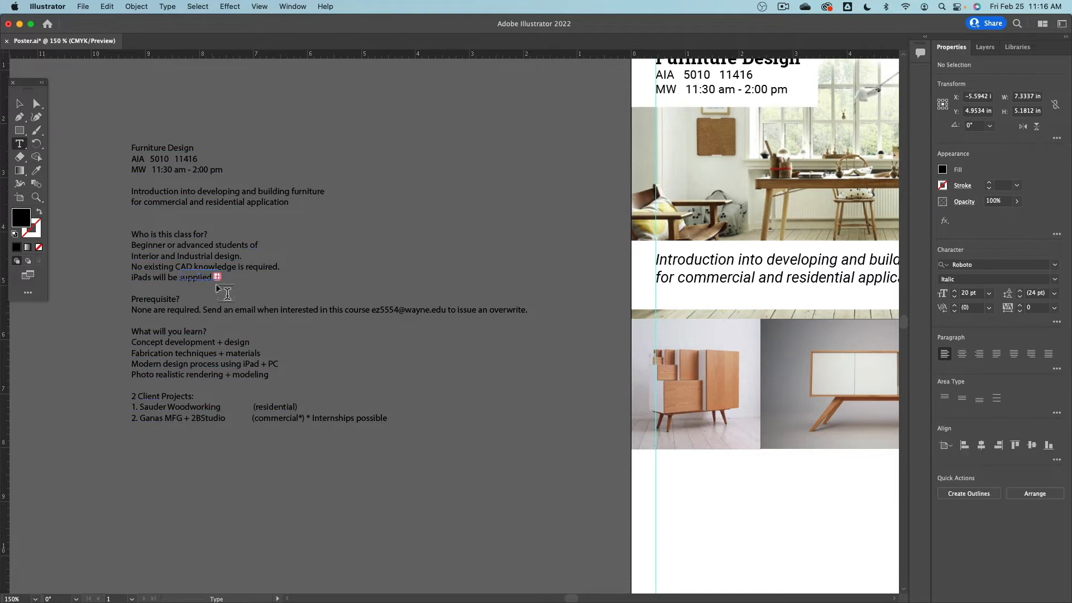
{"action": "left_click", "coordinate": [20, 105]}
{"action": "key", "text": "Delete"}
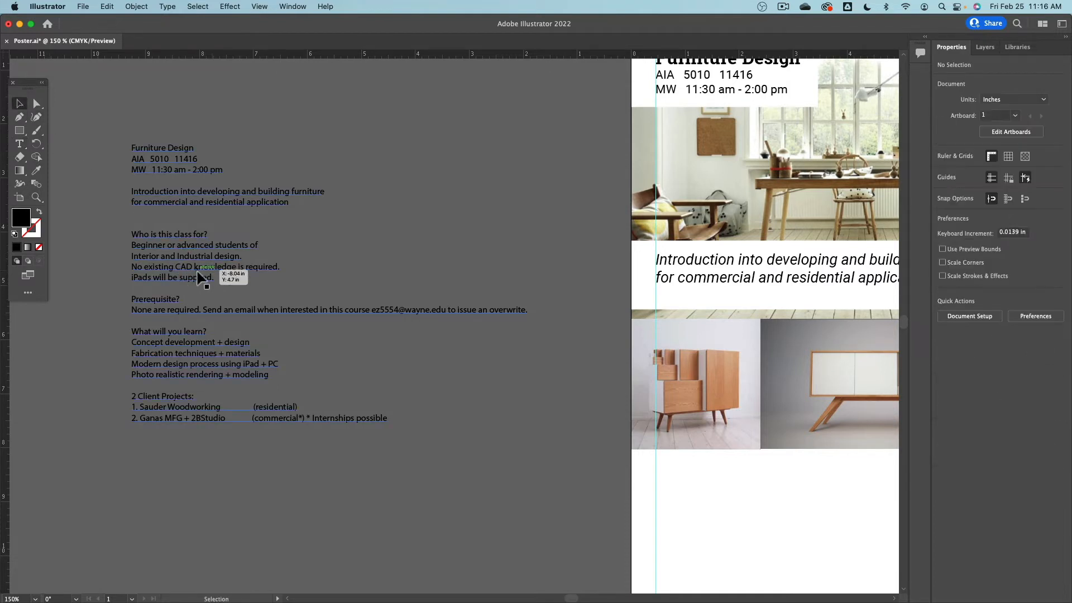
{"action": "triple_click", "coordinate": [198, 272]}
{"action": "left_click_drag", "start_coordinate": [135, 237], "coordinate": [244, 282]}
{"action": "left_click", "coordinate": [20, 103]}
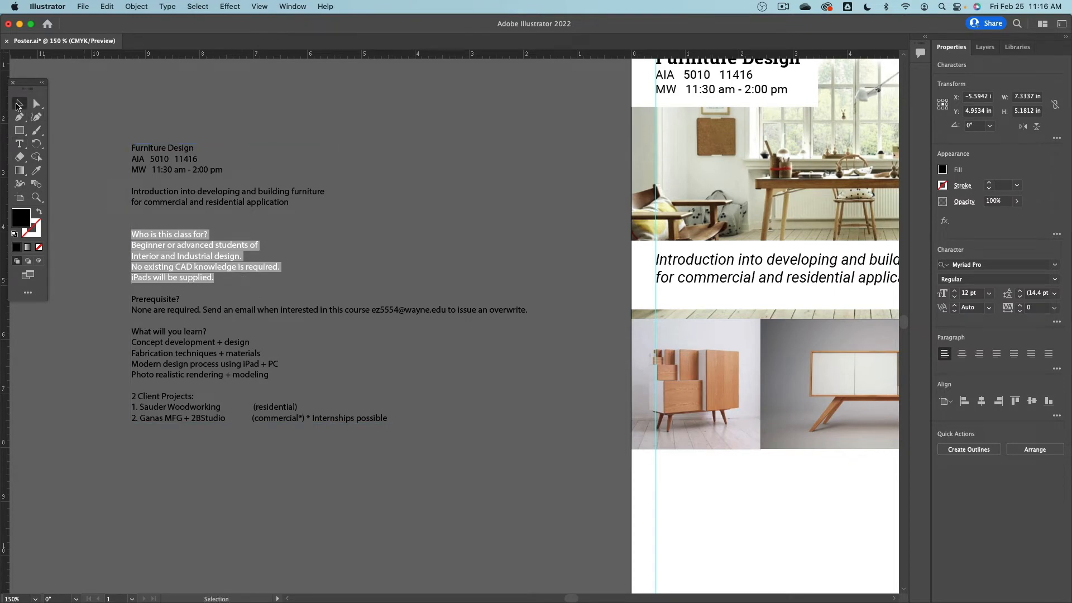
{"action": "left_click", "coordinate": [500, 472]}
- Paste the class audience paragraph and place it against the vertical guide in the white area below the furniture images
{"action": "left_click_drag", "start_coordinate": [500, 473], "coordinate": [217, 348]}
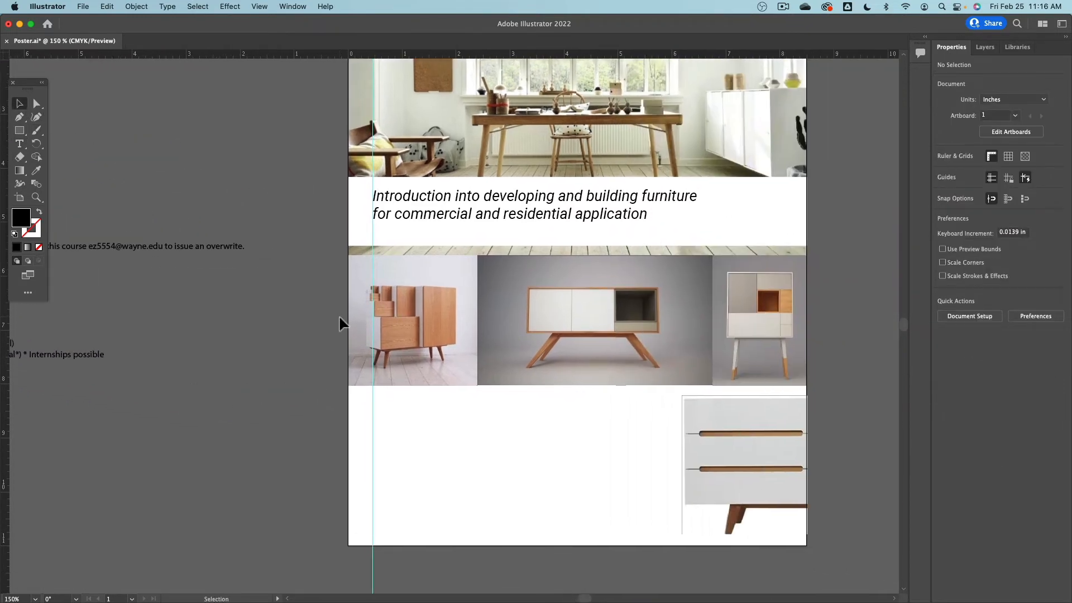
{"action": "key", "text": "super+v"}
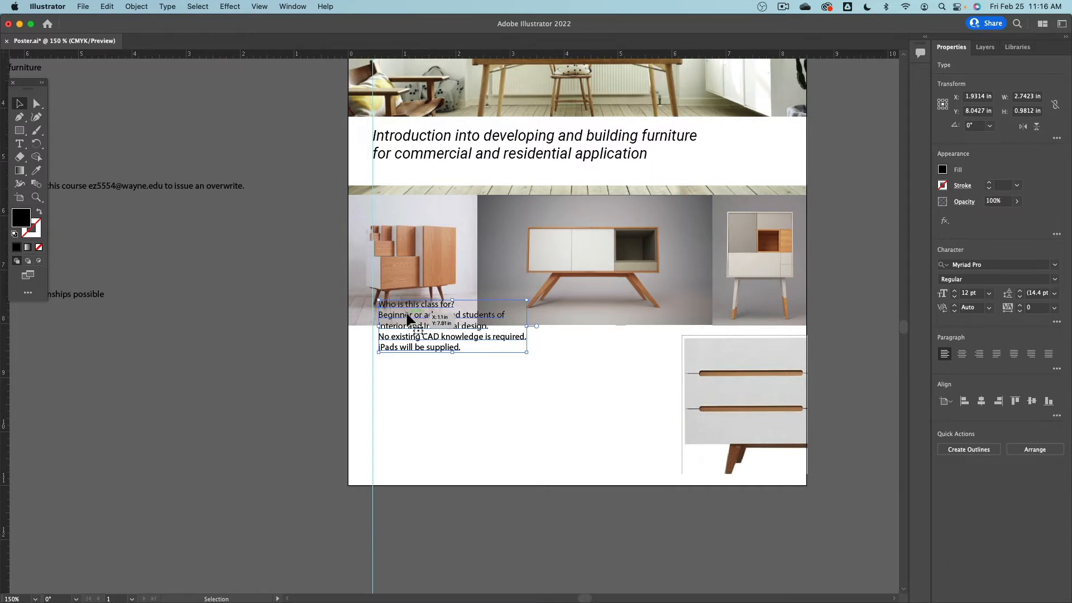
{"action": "left_click_drag", "start_coordinate": [406, 311], "coordinate": [407, 364]}
- Copy the "Prerequisite?" heading and its sentence from the source text beside the artboard
{"action": "scroll", "coordinate": [245, 351], "scroll_direction": "left", "scroll_amount": 10}
{"action": "scroll", "coordinate": [268, 312], "scroll_direction": "up", "scroll_amount": 3}
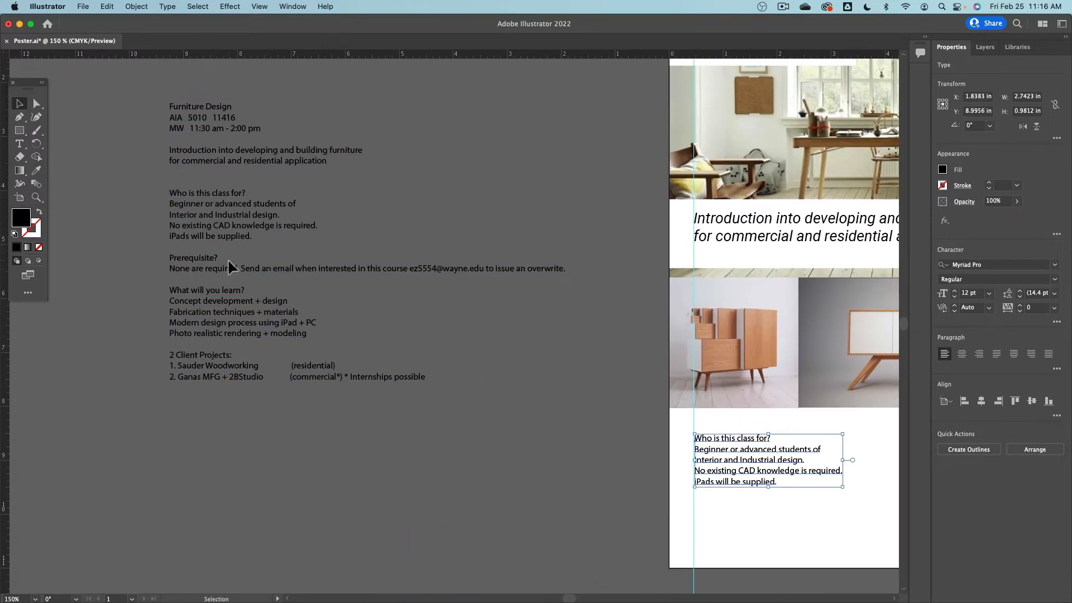
{"action": "double_click", "coordinate": [207, 270]}
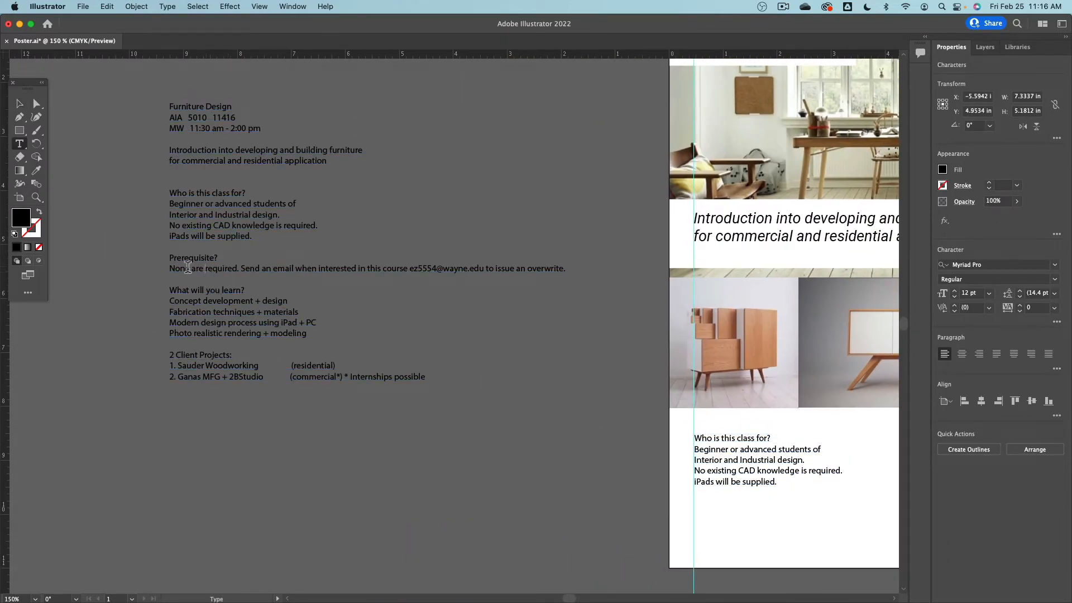
{"action": "left_click_drag", "start_coordinate": [173, 262], "coordinate": [499, 282]}
{"action": "key", "text": "super+c"}
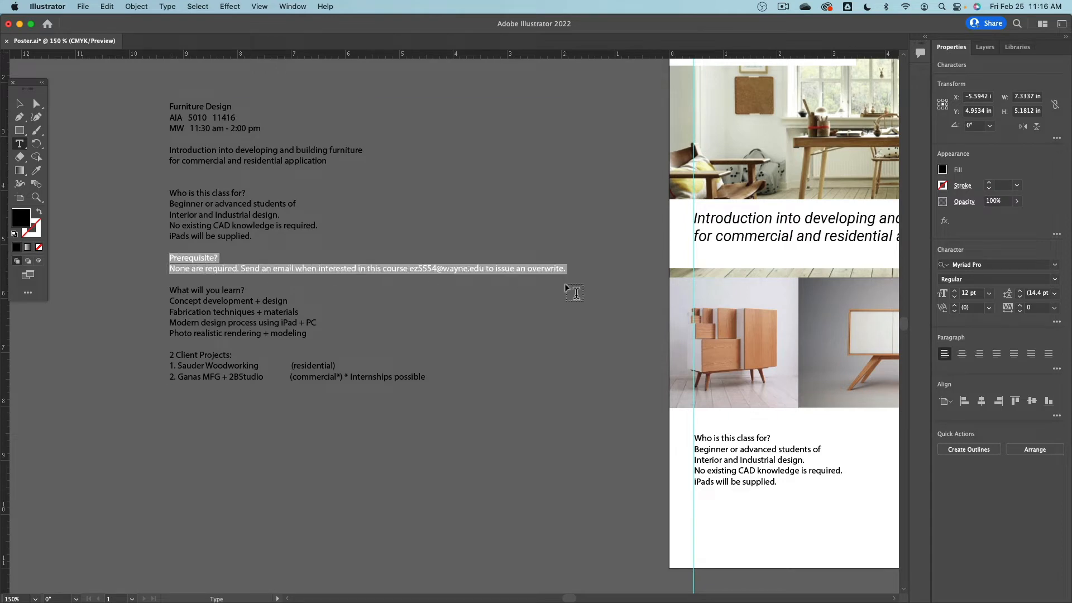
{"action": "key", "text": "Escape"}
{"action": "left_click", "coordinate": [481, 459]}
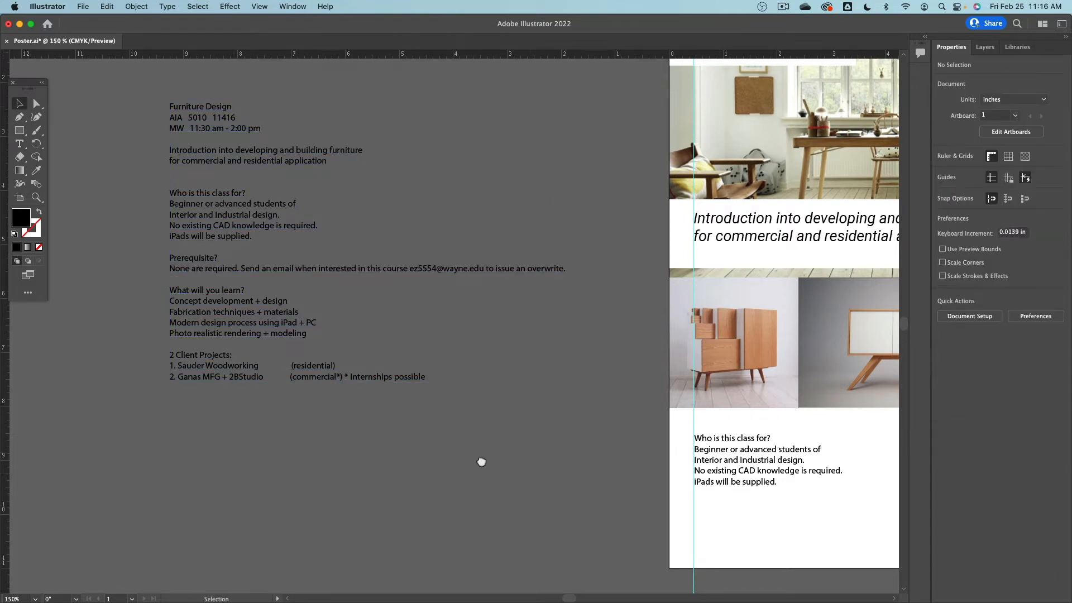
- Paste the prerequisite text and place it against the vertical guide below the class audience paragraph
{"action": "scroll", "coordinate": [491, 438], "scroll_direction": "right", "scroll_amount": 10}
{"action": "scroll", "coordinate": [490, 438], "scroll_direction": "down", "scroll_amount": 4}
{"action": "key", "text": "super+v"}
{"action": "left_click_drag", "start_coordinate": [290, 327], "coordinate": [413, 387]}
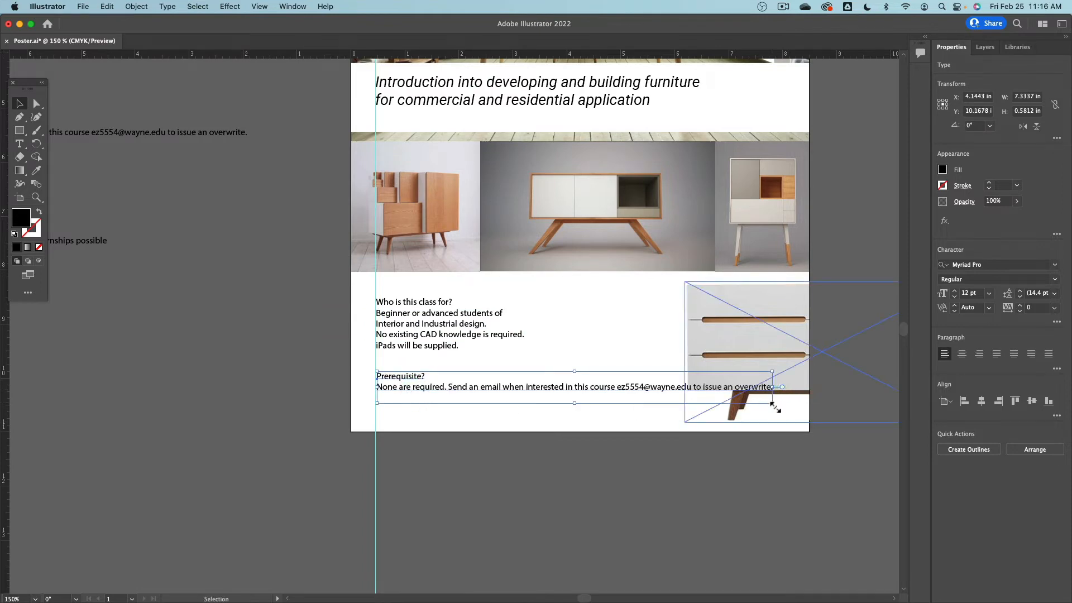
- Narrow the Prerequisite text block at the foot of the poster so that it ends before the drawer image
{"action": "left_click_drag", "start_coordinate": [772, 403], "coordinate": [476, 391]}
- Copy the "What will you learn?" section from the draft text and place it beside "Who is this class for?" on the poster
{"action": "left_click", "coordinate": [102, 301]}
{"action": "left_click_drag", "start_coordinate": [103, 302], "coordinate": [578, 406]}
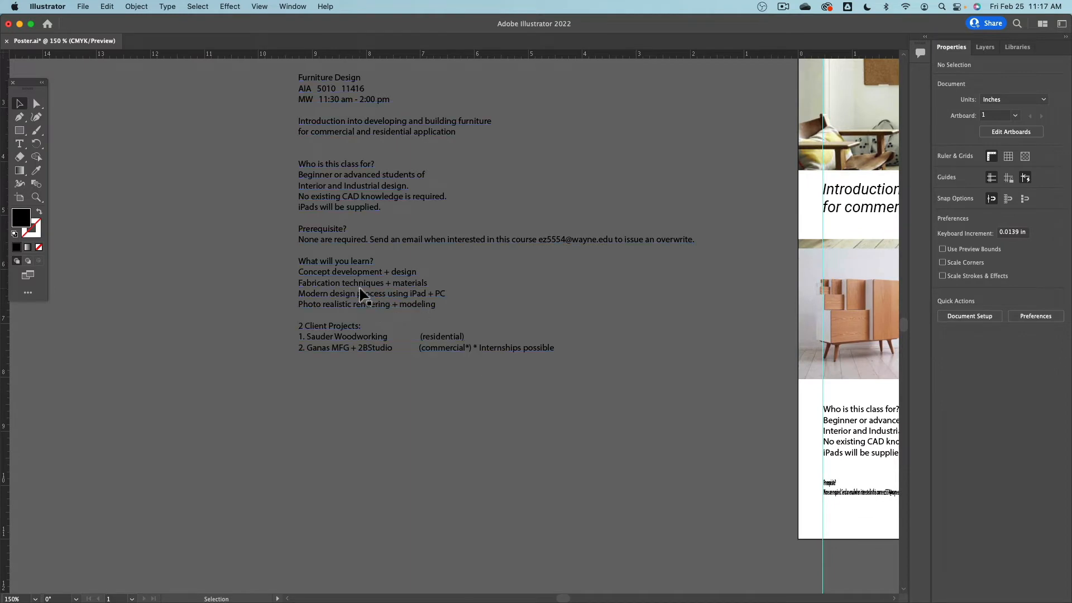
{"action": "double_click", "coordinate": [437, 306]}
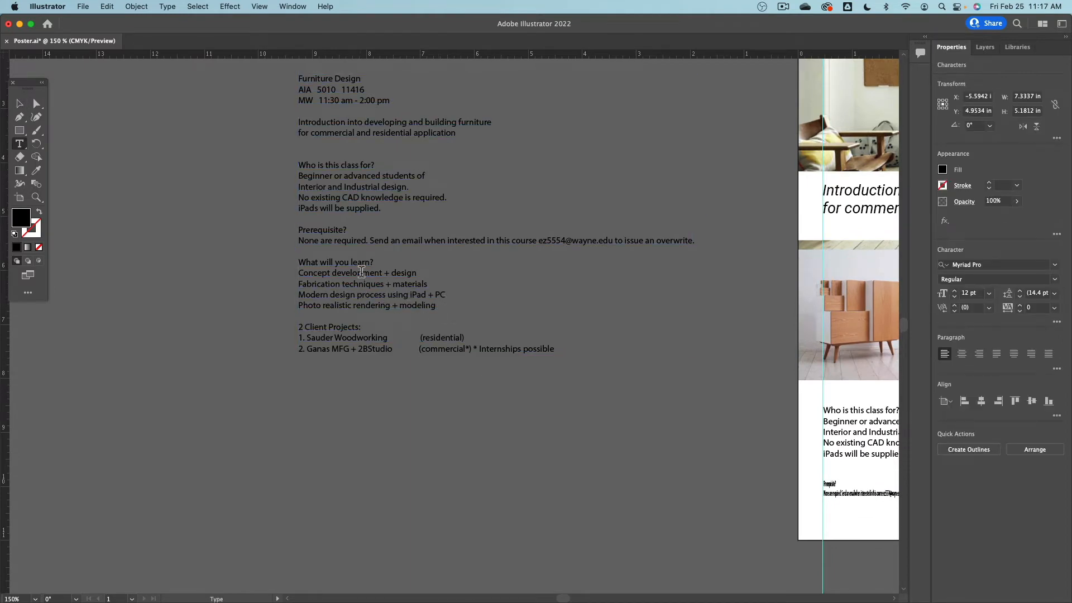
{"action": "scroll", "coordinate": [445, 331], "scroll_direction": "up", "scroll_amount": 1}
{"action": "left_click_drag", "start_coordinate": [447, 326], "coordinate": [304, 277]}
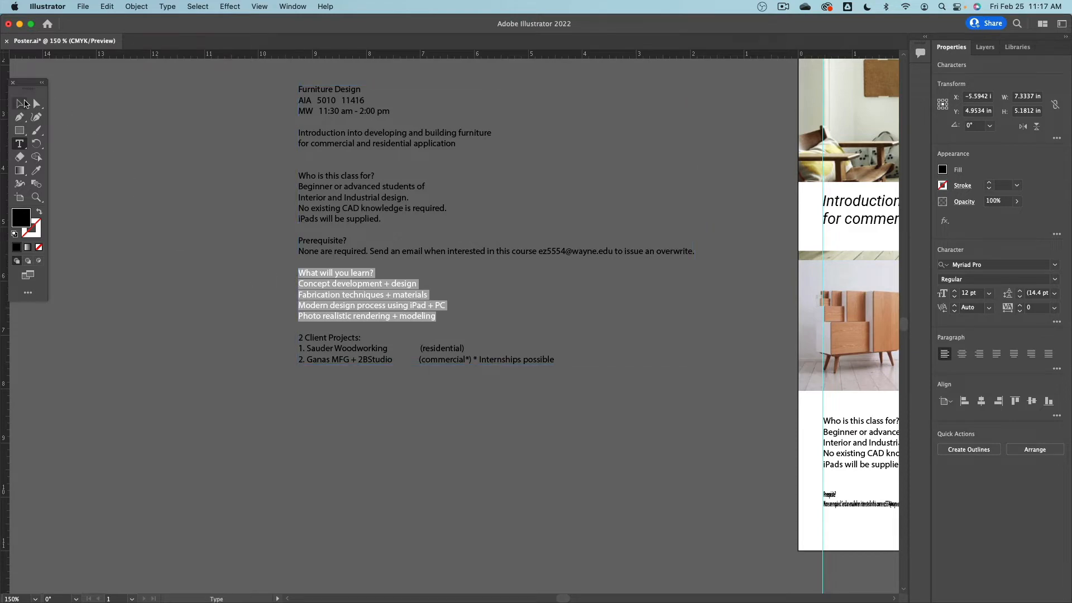
{"action": "left_click", "coordinate": [24, 104]}
{"action": "left_click", "coordinate": [292, 367]}
{"action": "scroll", "coordinate": [293, 370], "scroll_direction": "right", "scroll_amount": 10}
{"action": "key", "text": "super+v"}
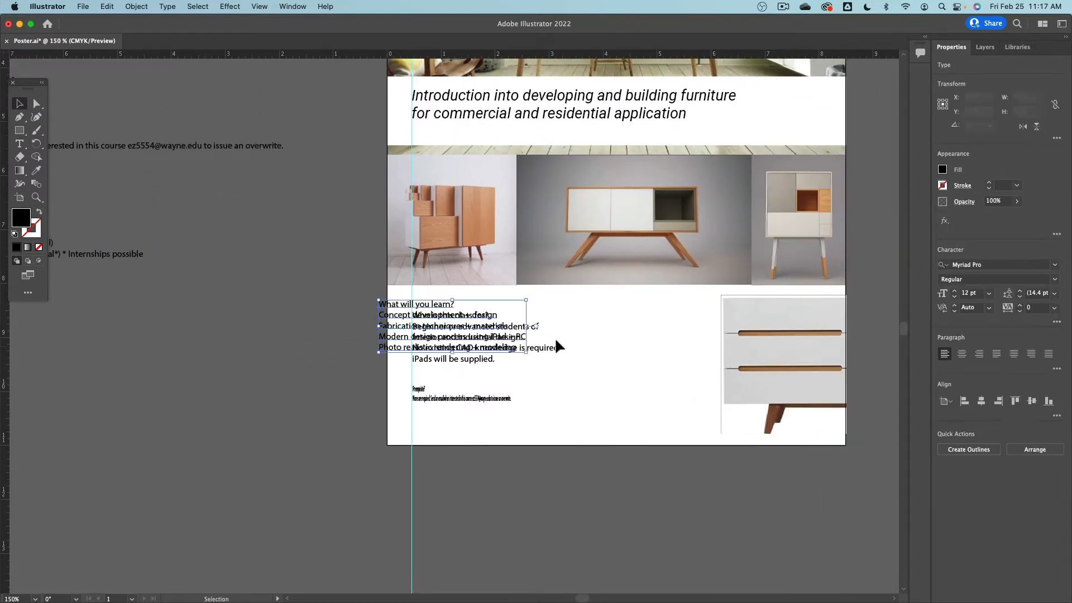
{"action": "left_click_drag", "start_coordinate": [397, 310], "coordinate": [608, 327]}
- Copy the "2 Client Projects" section from the draft text and place it below the "What will you learn?" block on the poster
{"action": "left_click", "coordinate": [191, 287]}
{"action": "left_click_drag", "start_coordinate": [192, 287], "coordinate": [546, 297]}
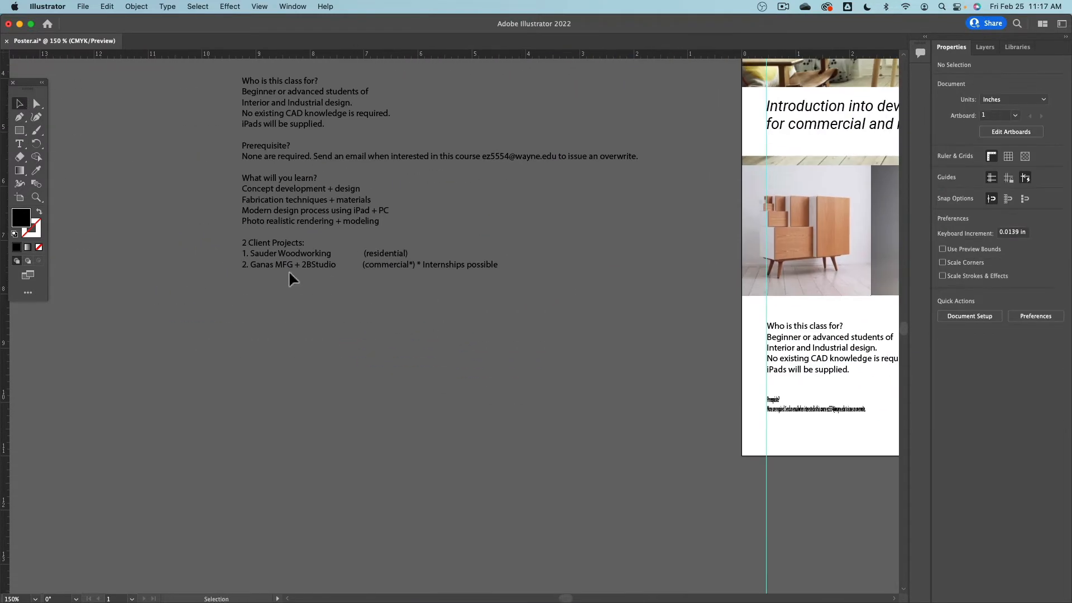
{"action": "double_click", "coordinate": [289, 257]}
{"action": "left_click_drag", "start_coordinate": [245, 244], "coordinate": [530, 269]}
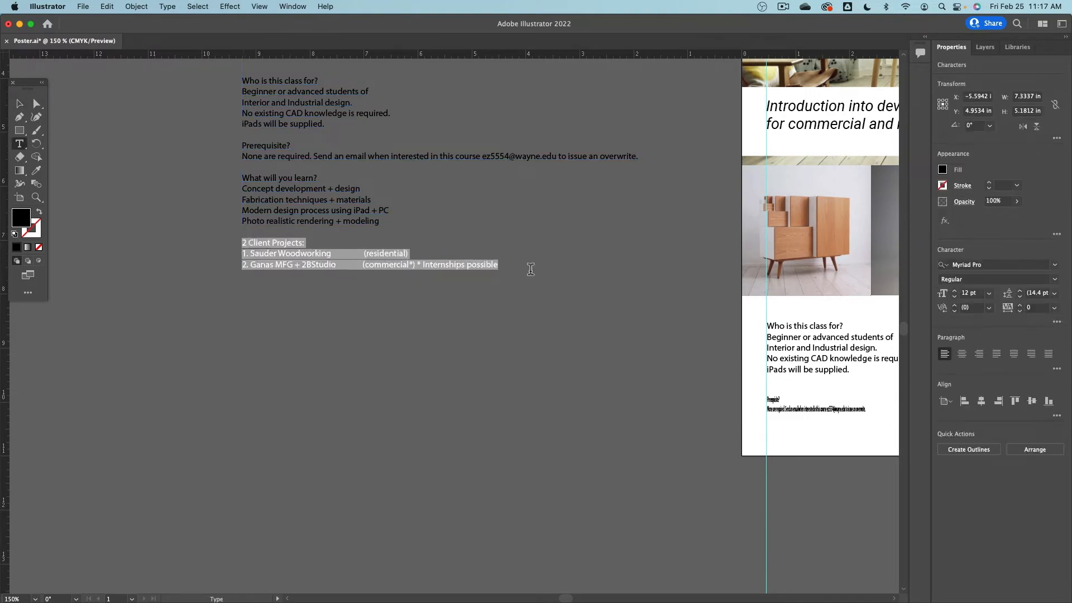
{"action": "key", "text": "super+c"}
{"action": "left_click", "coordinate": [26, 105]}
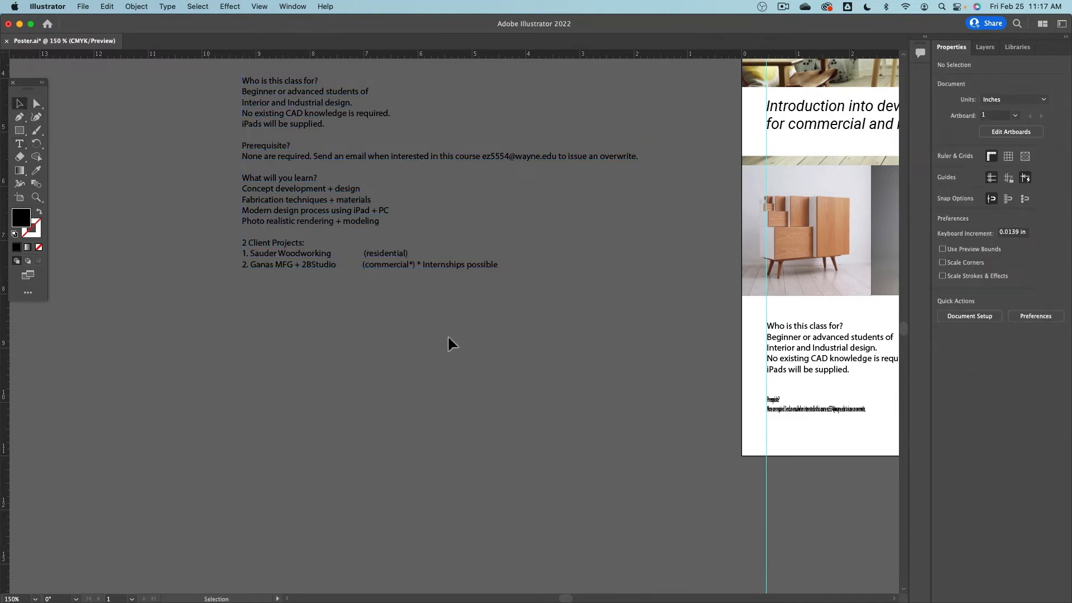
{"action": "scroll", "coordinate": [363, 321], "scroll_direction": "right", "scroll_amount": 10}
{"action": "scroll", "coordinate": [362, 321], "scroll_direction": "down", "scroll_amount": 2}
{"action": "key", "text": "super+v"}
{"action": "left_click_drag", "start_coordinate": [364, 324], "coordinate": [621, 344]}
{"action": "scroll", "coordinate": [622, 344], "scroll_direction": "right", "scroll_amount": 5}
{"action": "scroll", "coordinate": [621, 344], "scroll_direction": "down", "scroll_amount": 1}
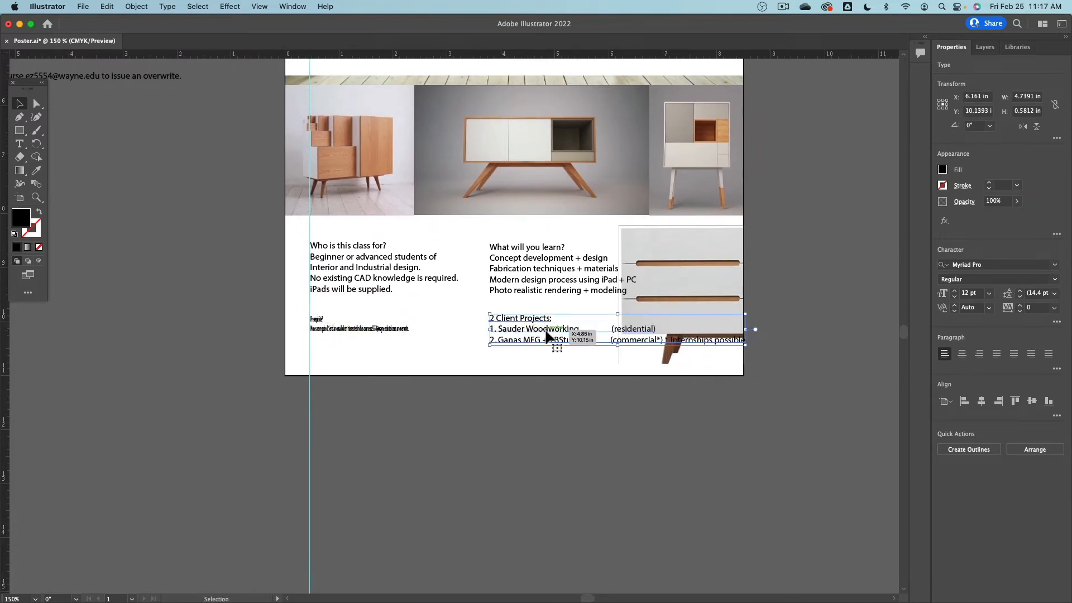
- Create a point type sample beside the artboard with the lines "fdgfdsgsdg", "sdfgsdfg" and "dfsgsdfg", leaving a blank line after the first
{"action": "left_click", "coordinate": [352, 285]}
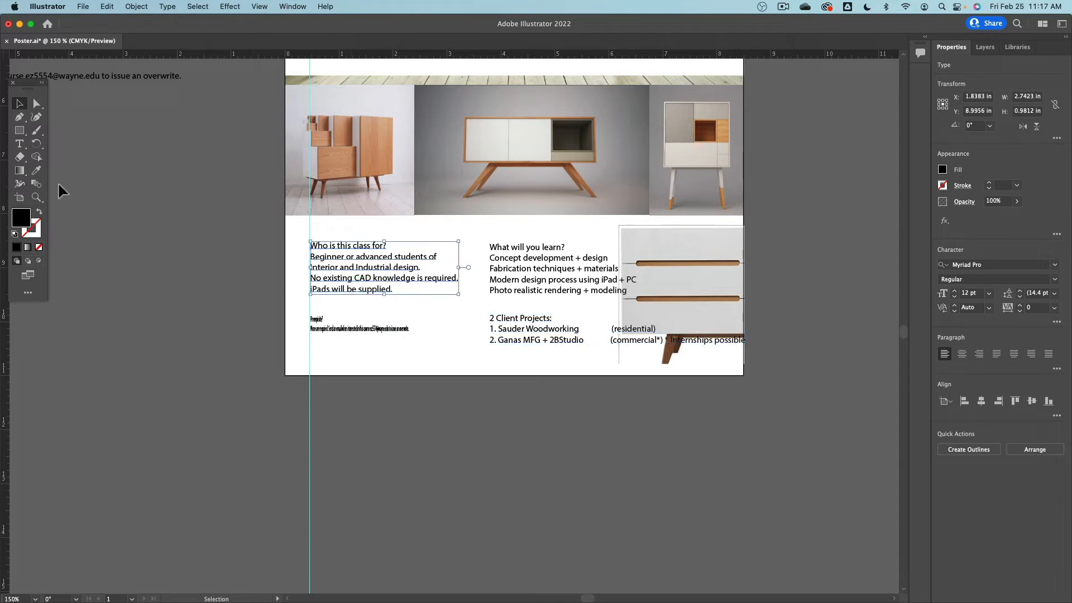
{"action": "left_click", "coordinate": [25, 147]}
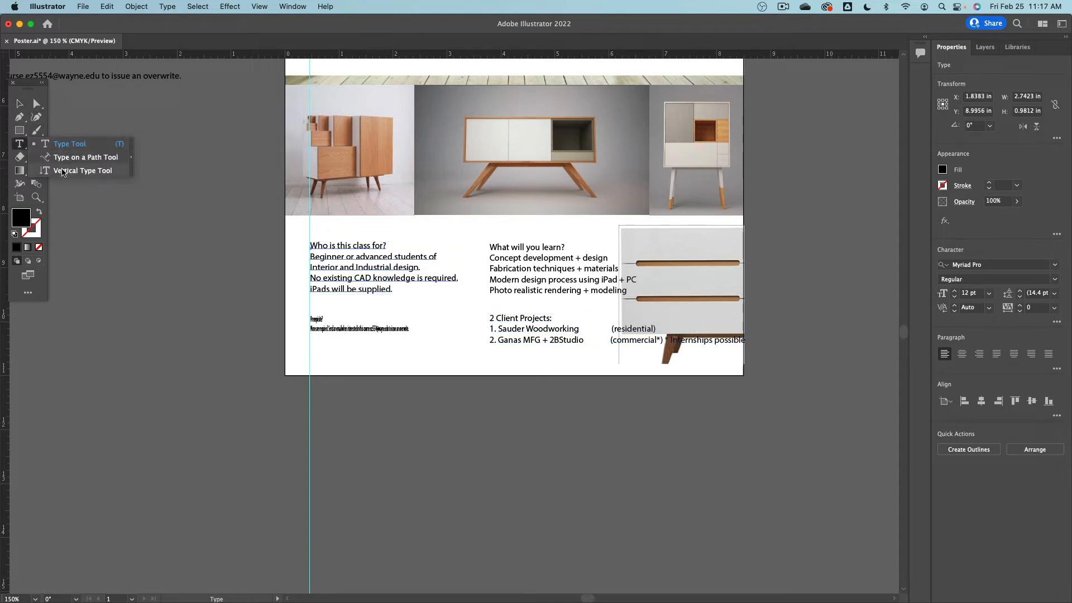
{"action": "left_click", "coordinate": [64, 144]}
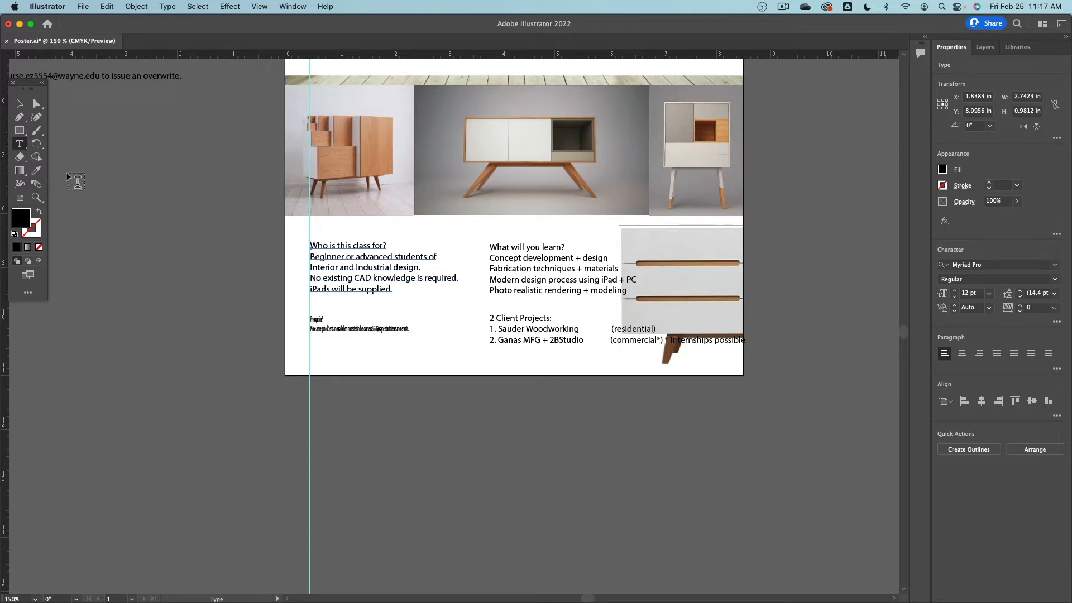
{"action": "left_click", "coordinate": [116, 256]}
{"action": "type", "text": "fdgfdsgsdg"}
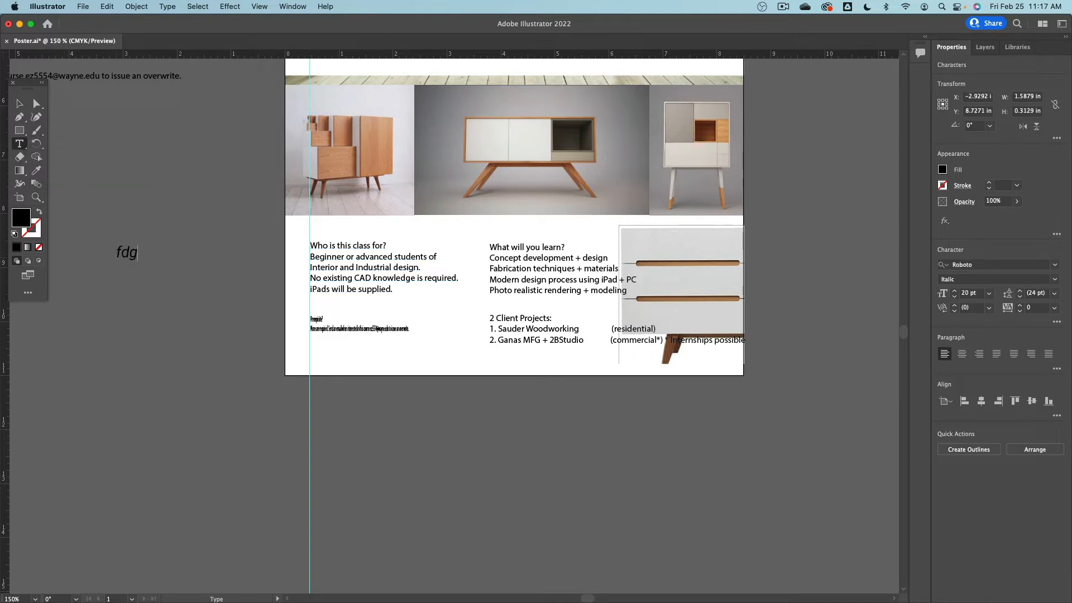
{"action": "key", "text": "Return"}
{"action": "key", "text": "Return"}
{"action": "type", "text": "sdfgsdfg"}
{"action": "key", "text": "Return"}
{"action": "type", "text": "dfsgsdfg"}
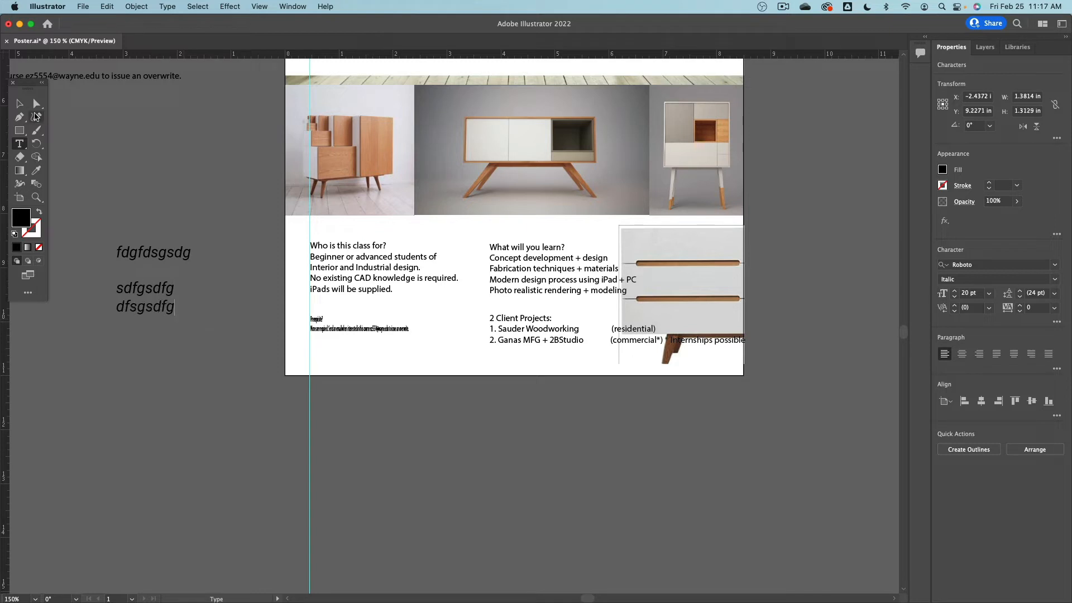
- Stretch the point type sample wider by its bounding box, and delete it
{"action": "left_click", "coordinate": [19, 103]}
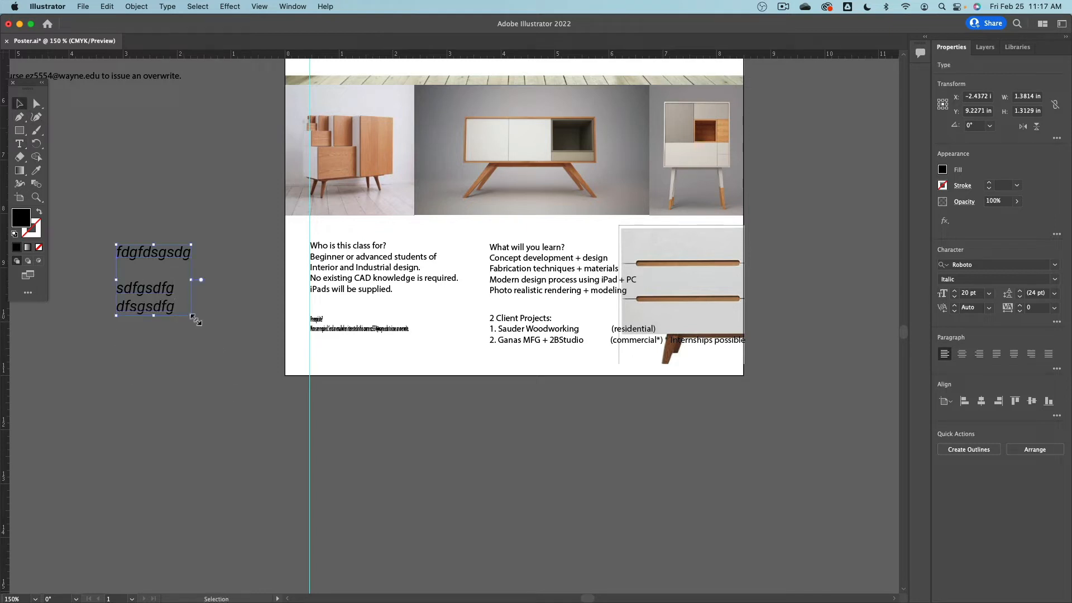
{"action": "left_click_drag", "start_coordinate": [195, 320], "coordinate": [261, 335]}
{"action": "left_click", "coordinate": [145, 184]}
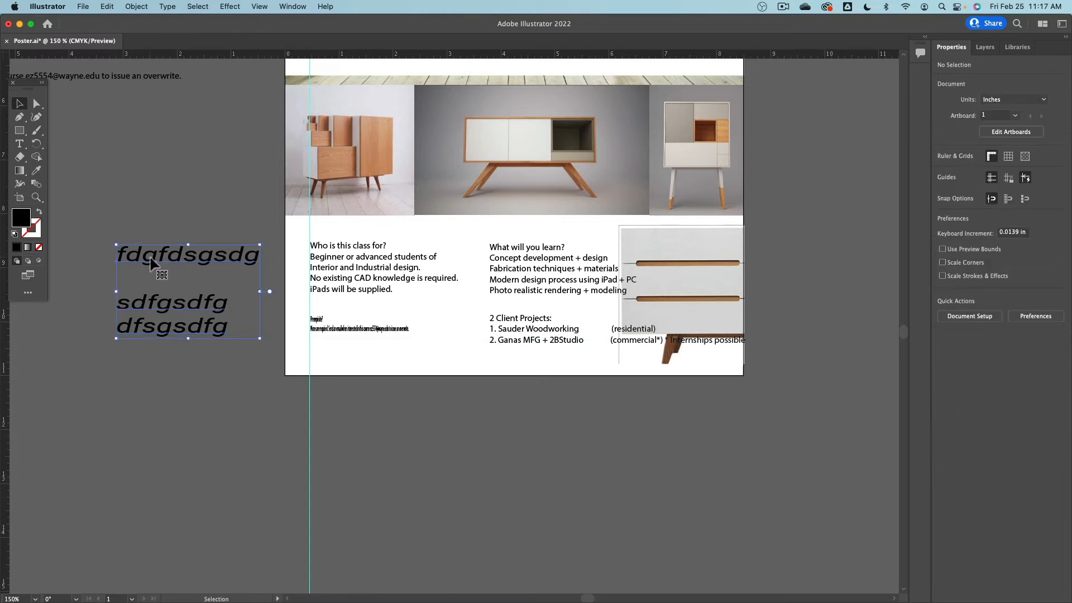
{"action": "key", "text": "Delete"}
- Draw an area type frame about 2.82 by 3.67 in beside the artboard and fill it with "sdfgslkdfjg", "sdgsdfg" and "dfgsfdg"
{"action": "left_click", "coordinate": [20, 144]}
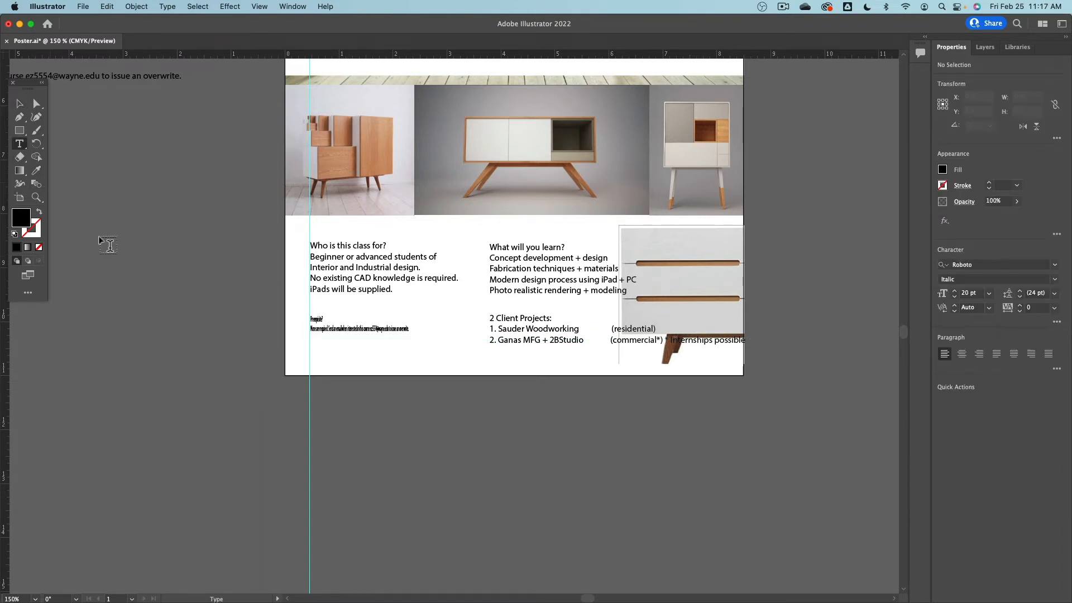
{"action": "left_click_drag", "start_coordinate": [128, 267], "coordinate": [244, 415]}
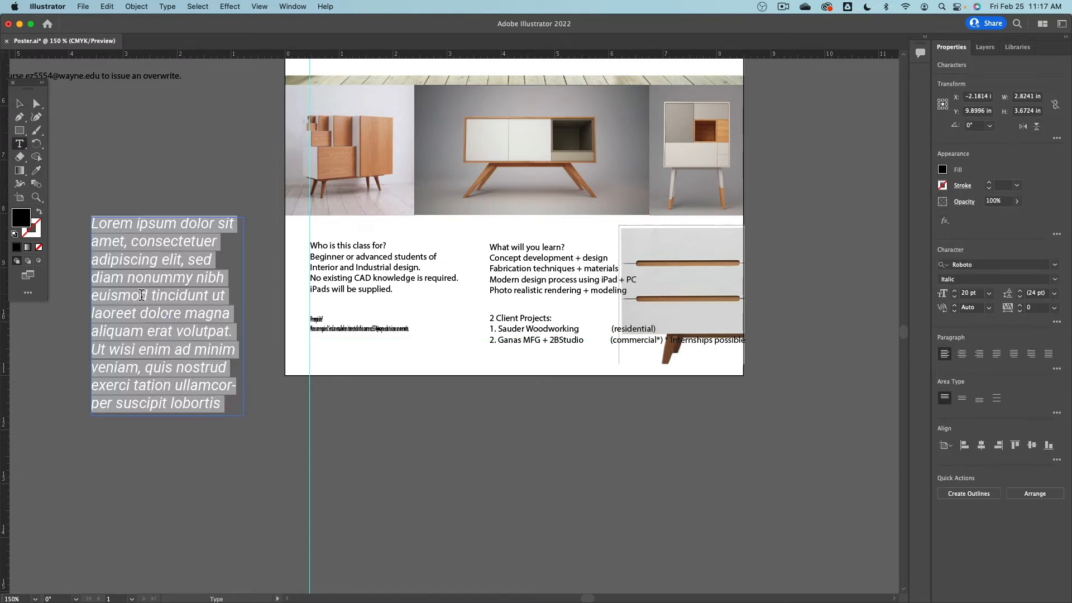
{"action": "type", "text": "sdfgslkdfjg"}
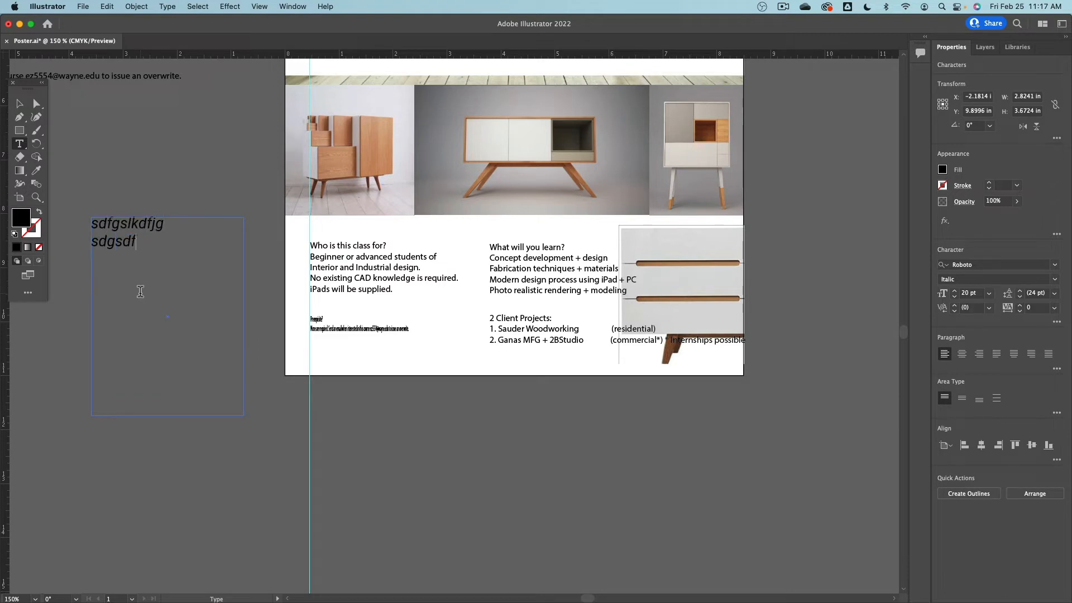
- Resize the sample area type frame to about 1.77 by 2.79 in and deselect it
{"action": "left_click", "coordinate": [20, 104]}
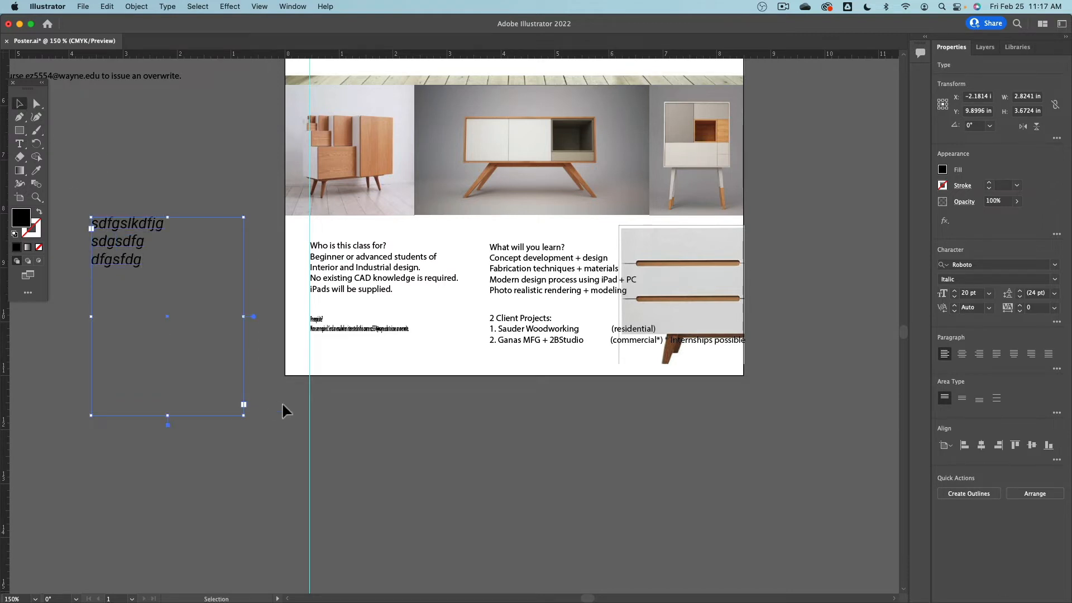
{"action": "left_click_drag", "start_coordinate": [246, 419], "coordinate": [109, 396]}
{"action": "left_click_drag", "start_coordinate": [203, 383], "coordinate": [186, 367]}
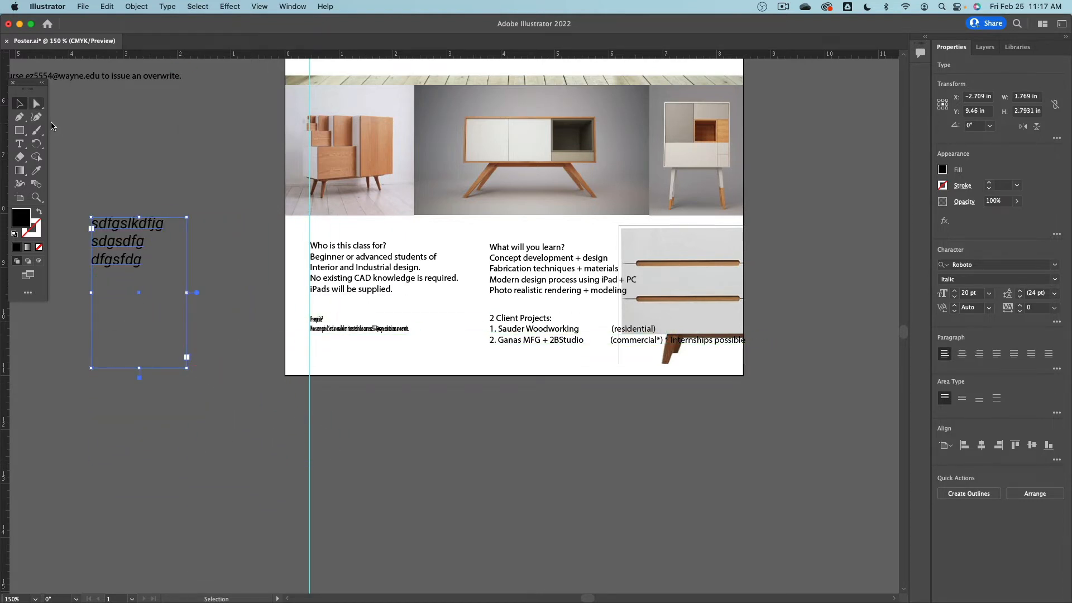
{"action": "left_click", "coordinate": [173, 152]}
- Move the Prerequisite, class audience, client projects and "What will you learn?" text blocks off the artboard
{"action": "left_click_drag", "start_coordinate": [350, 335], "coordinate": [170, 500]}
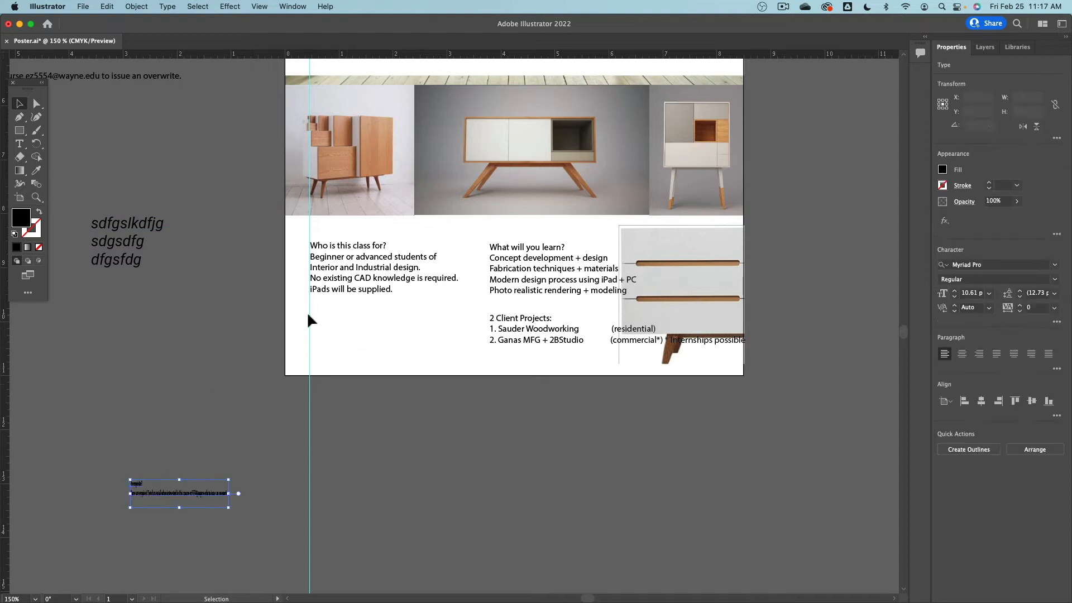
{"action": "left_click_drag", "start_coordinate": [323, 287], "coordinate": [127, 413]}
{"action": "left_click_drag", "start_coordinate": [530, 331], "coordinate": [559, 557]}
{"action": "left_click_drag", "start_coordinate": [520, 287], "coordinate": [561, 555]}
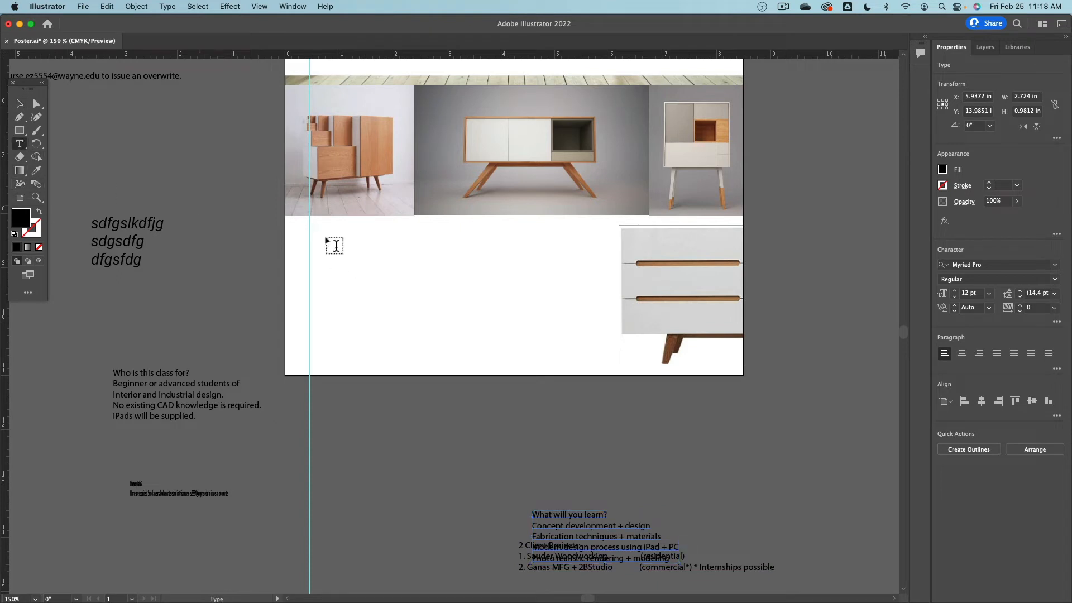
- Draw four area type frames in two columns of two in the poster's white space beside the drawer image
{"action": "left_click_drag", "start_coordinate": [324, 233], "coordinate": [385, 283]}
{"action": "left_click_drag", "start_coordinate": [459, 242], "coordinate": [591, 319]}
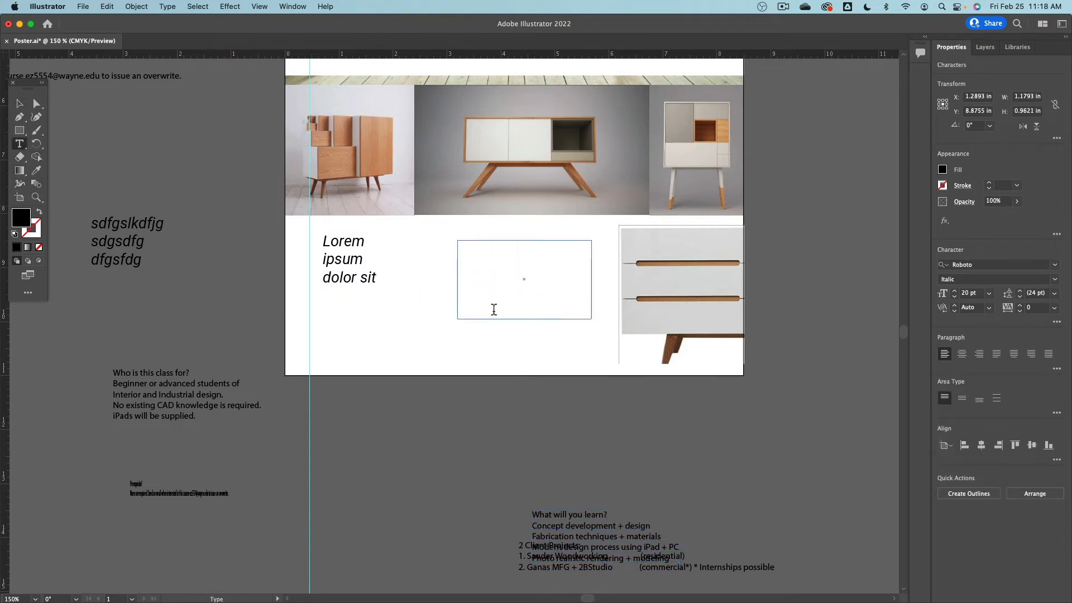
{"action": "left_click_drag", "start_coordinate": [322, 310], "coordinate": [403, 369]}
{"action": "left_click_drag", "start_coordinate": [457, 333], "coordinate": [531, 363]}
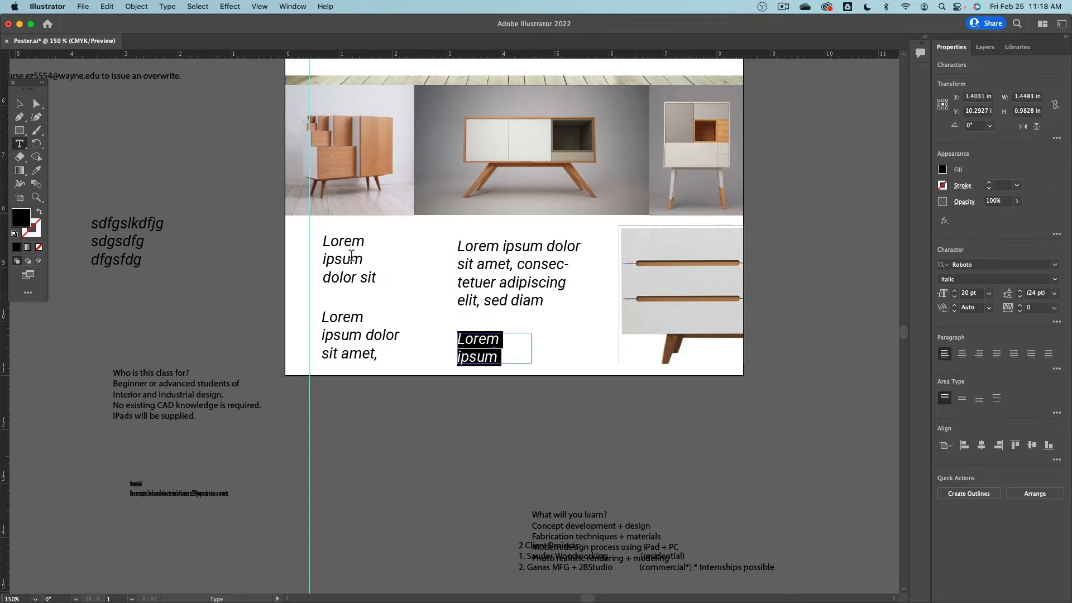
{"action": "key", "text": "Escape"}
- Delete the sample area type frame beside the artboard
{"action": "left_click", "coordinate": [119, 240]}
{"action": "key", "text": "Delete"}
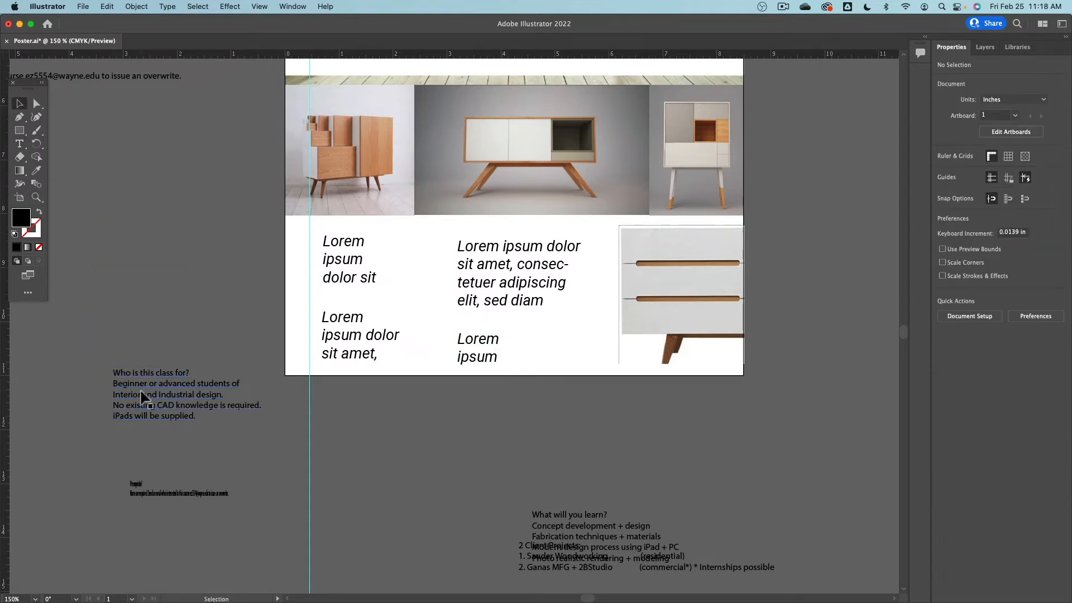
- Replace the placeholder in the upper-left text frame with the copied "Who is this class for?" text
{"action": "triple_click", "coordinate": [144, 397]}
{"action": "key", "text": "super+a"}
{"action": "key", "text": "super+c"}
{"action": "left_click", "coordinate": [339, 296]}
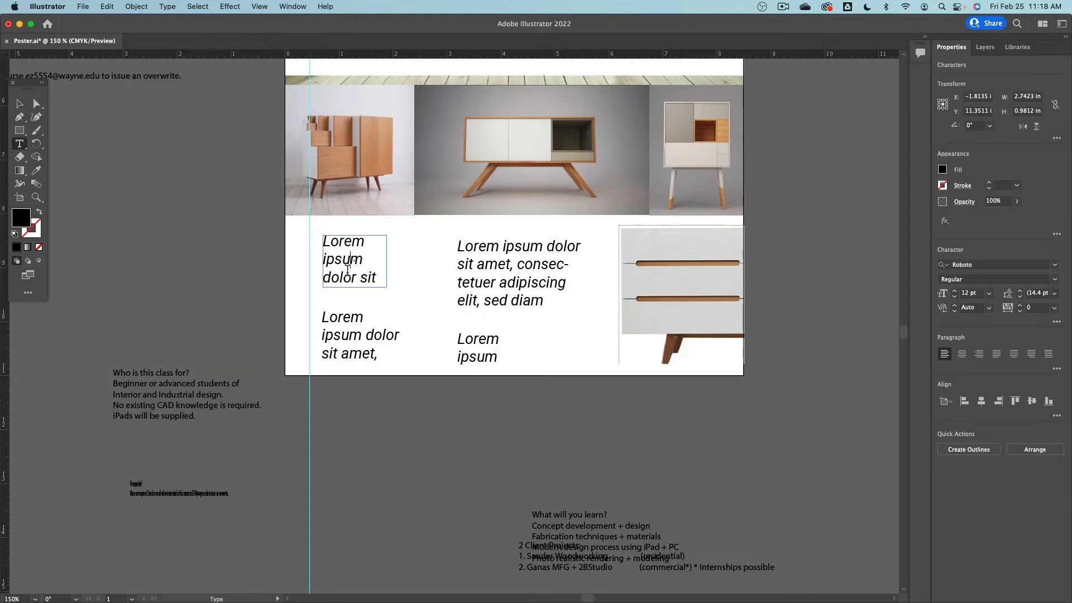
{"action": "key", "text": "super+a"}
{"action": "key", "text": "super+v"}
- Try to replace the lower-left frame's placeholder with text from the squashed Prerequisite block, and undo the paste
{"action": "triple_click", "coordinate": [152, 494]}
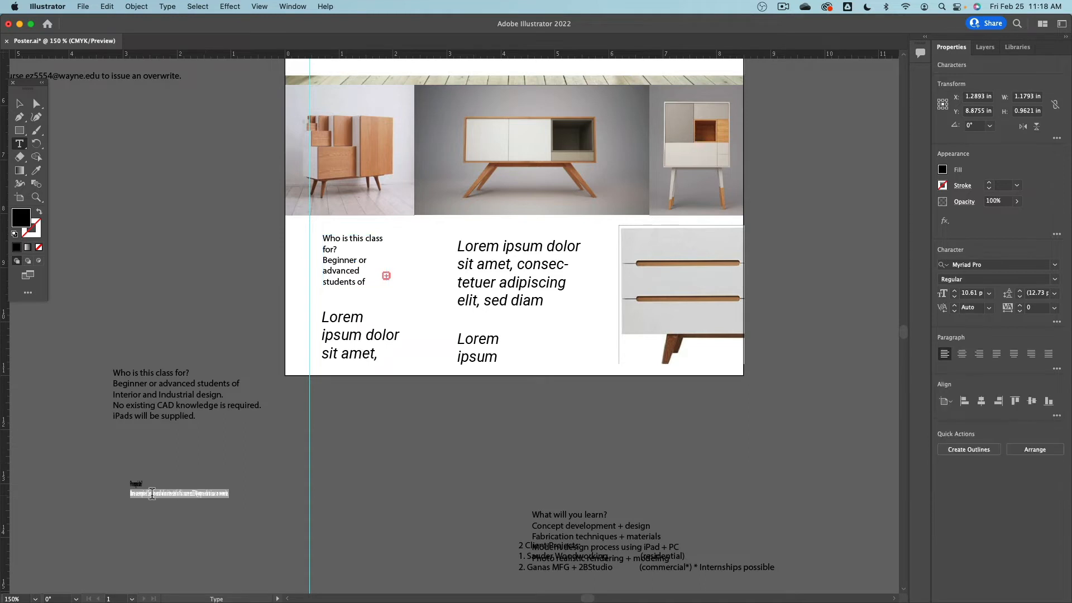
{"action": "double_click", "coordinate": [329, 334]}
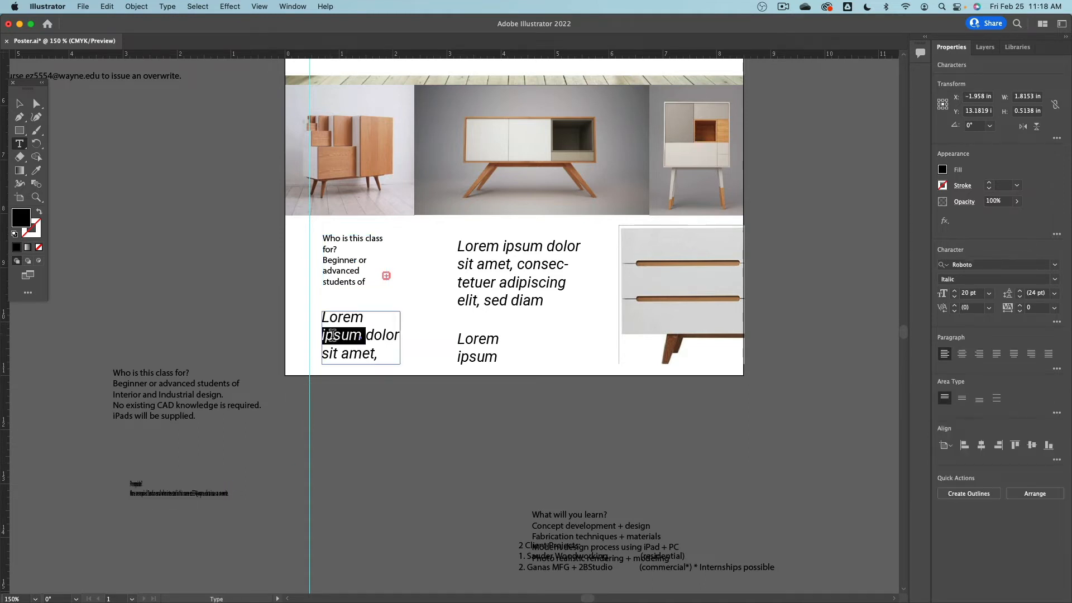
{"action": "key", "text": "super+a"}
{"action": "key", "text": "super+v"}
{"action": "key", "text": "super+z"}
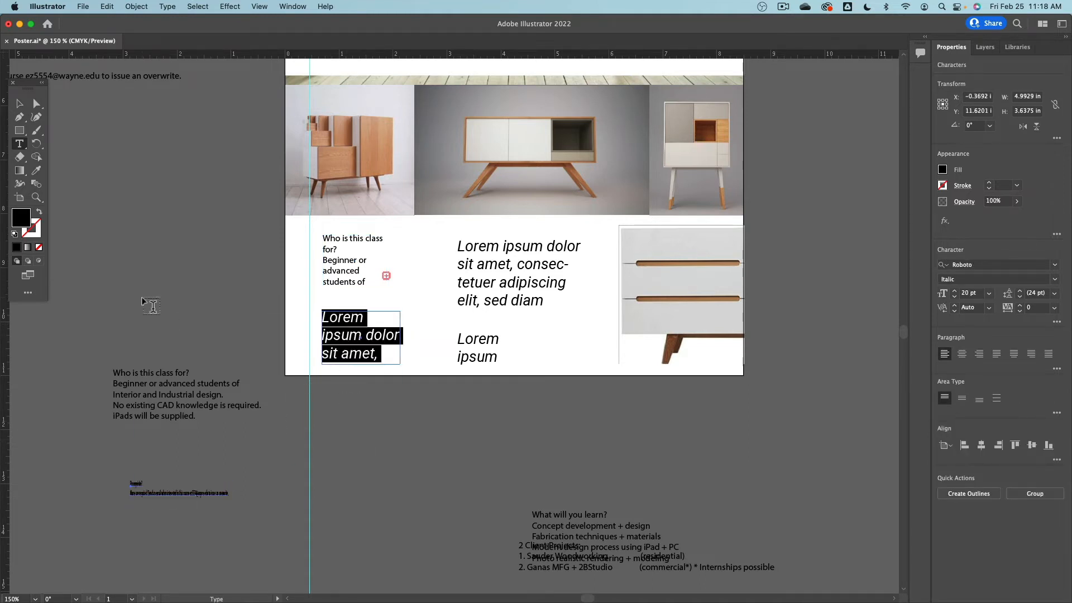
{"action": "key", "text": "Escape"}
- Copy the Prerequisite section from the original draft text and replace the lower-left frame's placeholder with it
{"action": "left_click_drag", "start_coordinate": [156, 229], "coordinate": [564, 371]}
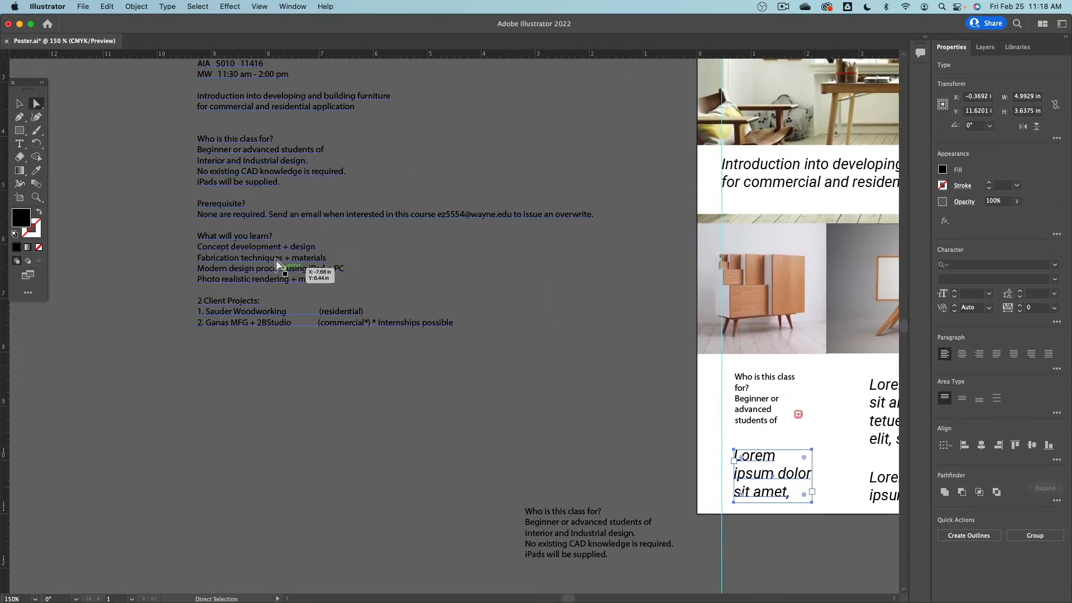
{"action": "key", "text": "t"}
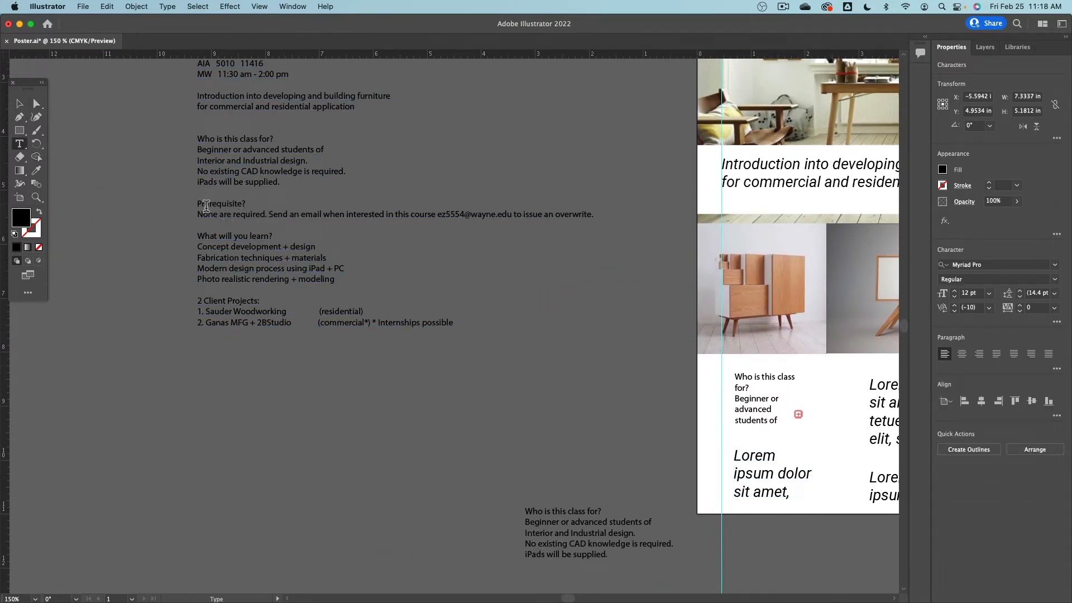
{"action": "left_click_drag", "start_coordinate": [199, 205], "coordinate": [569, 216]}
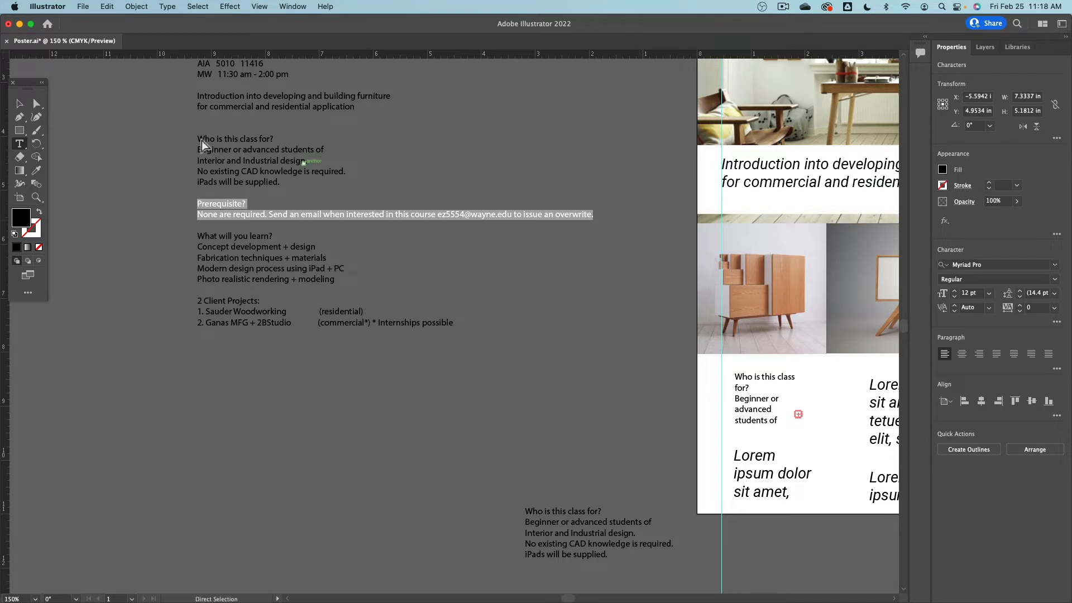
{"action": "left_click", "coordinate": [20, 104]}
{"action": "left_click", "coordinate": [472, 364]}
{"action": "left_click_drag", "start_coordinate": [474, 365], "coordinate": [72, 215]}
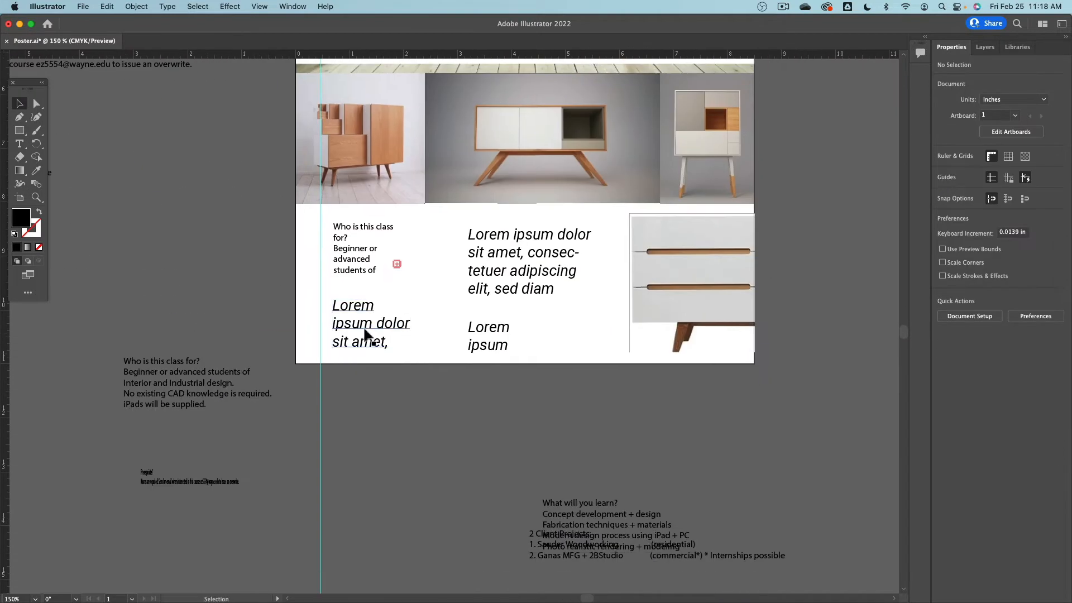
{"action": "double_click", "coordinate": [363, 327]}
{"action": "key", "text": "super+a"}
{"action": "key", "text": "super+v"}
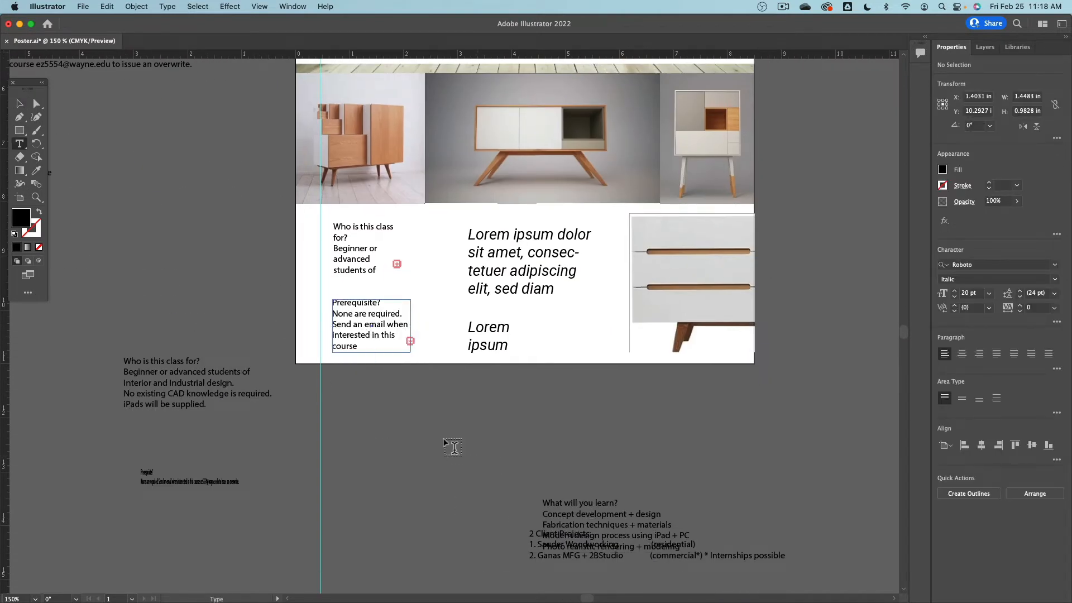
{"action": "key", "text": "Escape"}
- Move the "What will you learn?" block clear of the overlapping text and copy its content over the upper middle frame's placeholder
{"action": "left_click_drag", "start_coordinate": [570, 520], "coordinate": [475, 441]}
{"action": "double_click", "coordinate": [474, 441]}
{"action": "key", "text": "super+a"}
{"action": "key", "text": "super+c"}
{"action": "double_click", "coordinate": [506, 253]}
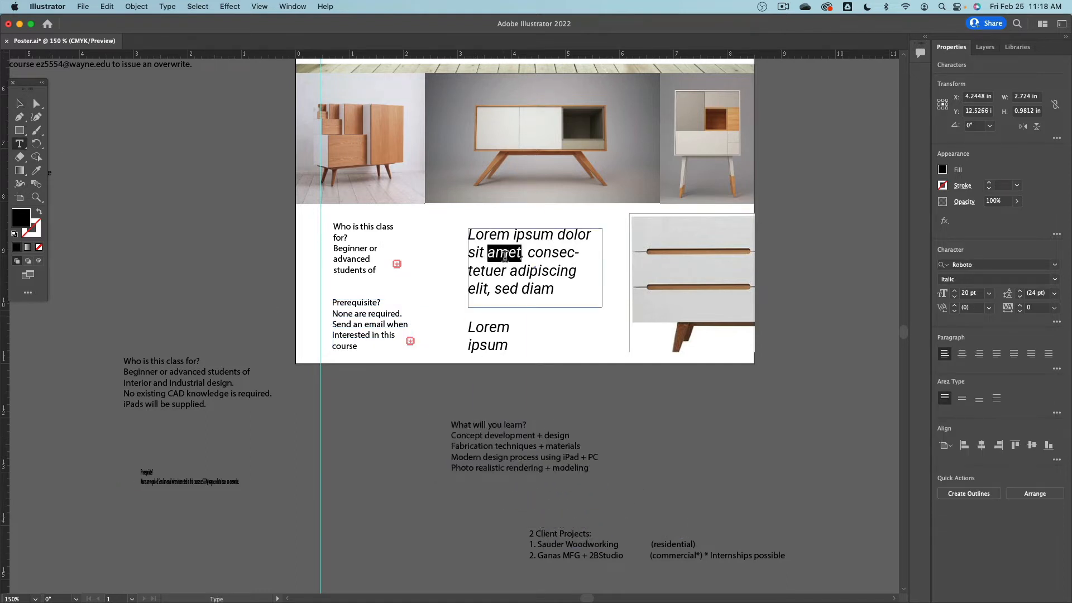
{"action": "key", "text": "super+a"}
{"action": "key", "text": "super+v"}
- Copy the "2 Client Projects" text from below the artboard and replace the lower middle frame's placeholder with it
{"action": "triple_click", "coordinate": [685, 549]}
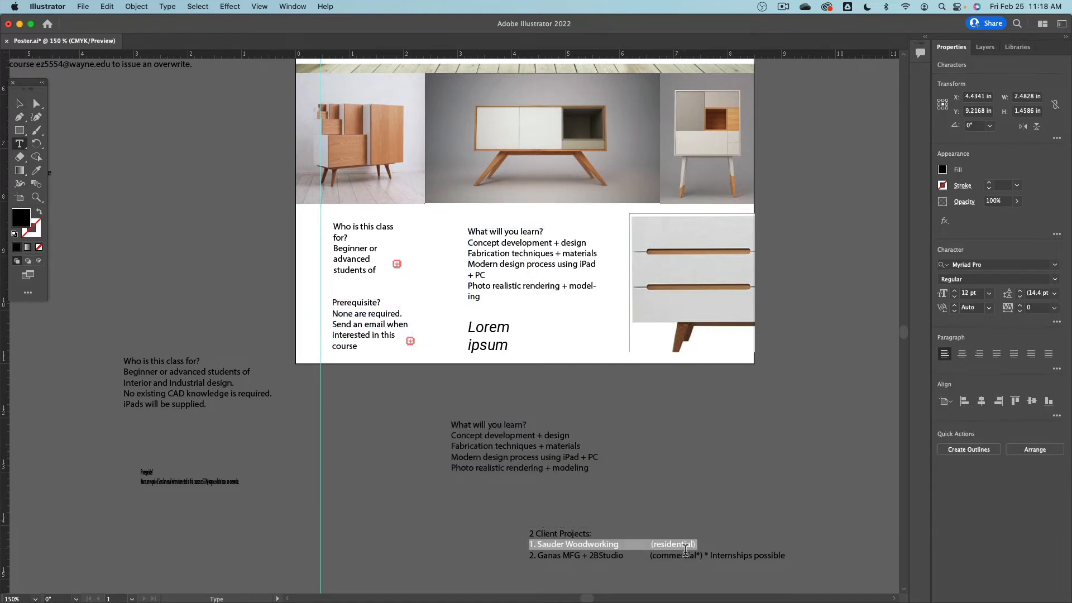
{"action": "key", "text": "super+a"}
{"action": "key", "text": "super+c"}
{"action": "left_click", "coordinate": [491, 338]}
{"action": "key", "text": "super+a"}
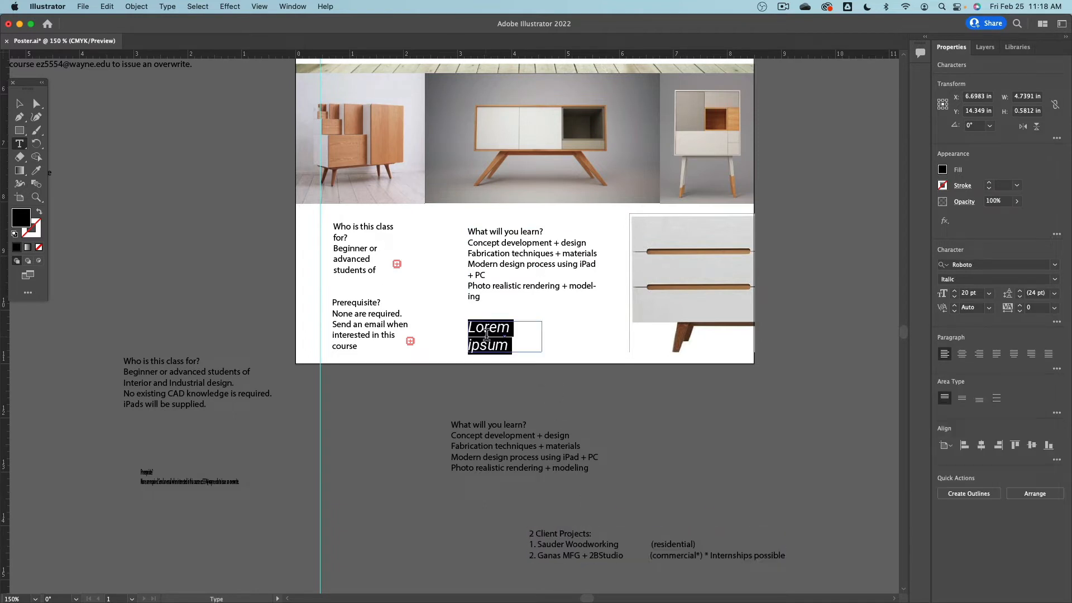
{"action": "key", "text": "super+v"}
- Delete the leftover source text blocks around and below the artboard
{"action": "left_click", "coordinate": [21, 104]}
{"action": "left_click", "coordinate": [114, 290]}
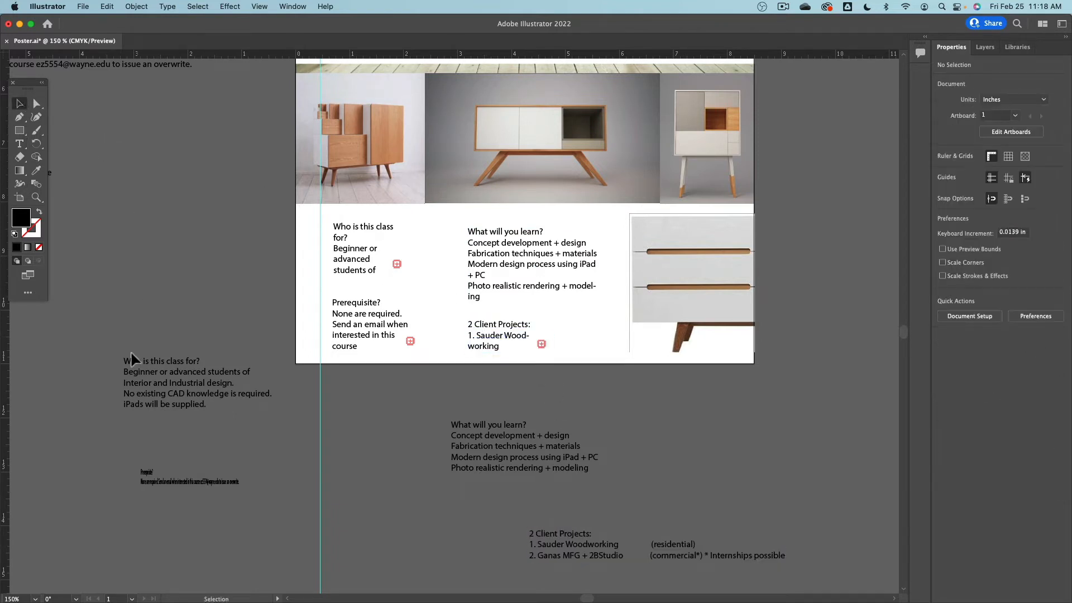
{"action": "left_click", "coordinate": [146, 384]}
{"action": "key", "text": "Delete"}
{"action": "left_click", "coordinate": [162, 482]}
{"action": "key", "text": "Delete"}
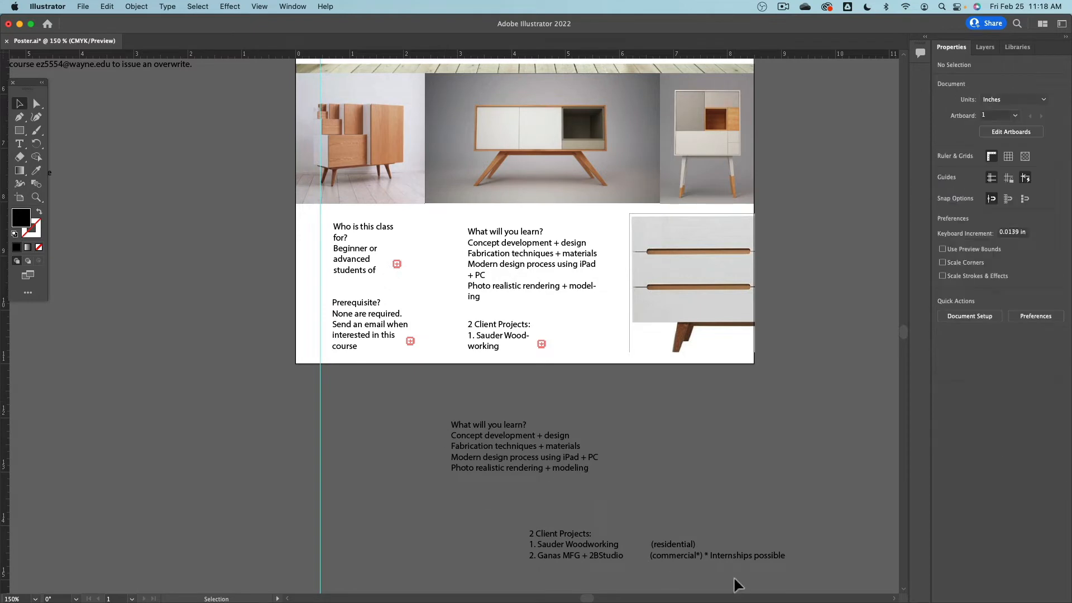
{"action": "scroll", "coordinate": [531, 430], "scroll_direction": "up", "scroll_amount": 2}
{"action": "scroll", "coordinate": [530, 430], "scroll_direction": "left", "scroll_amount": 2}
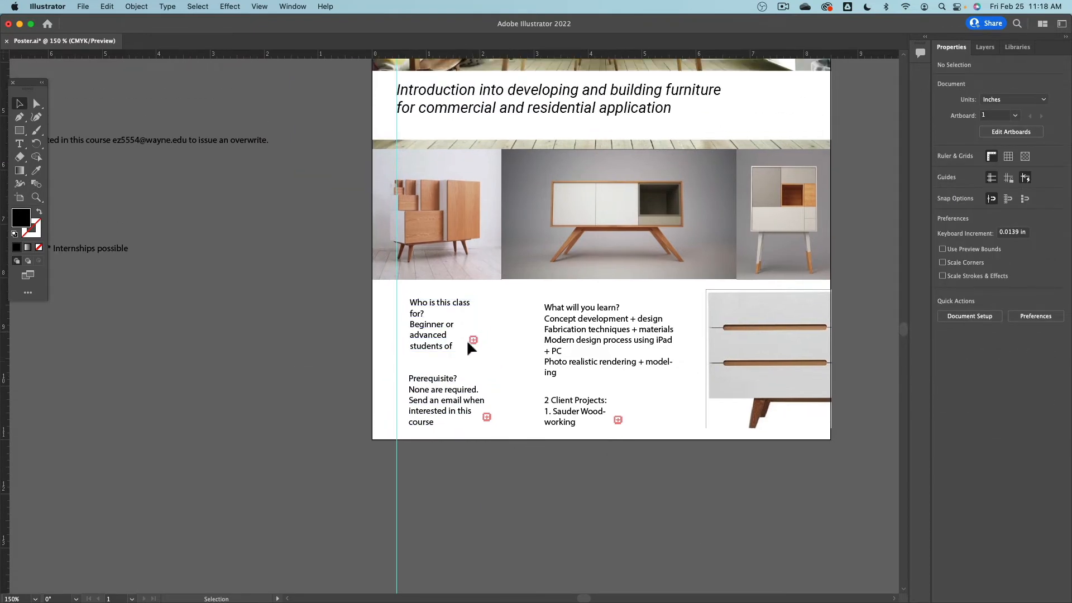
- Change the font of all four information text frames to Roboto Light
{"action": "scroll", "coordinate": [472, 349], "scroll_direction": "up", "scroll_amount": 3}
{"action": "scroll", "coordinate": [463, 346], "scroll_direction": "down", "scroll_amount": 5}
{"action": "left_click", "coordinate": [454, 341]}
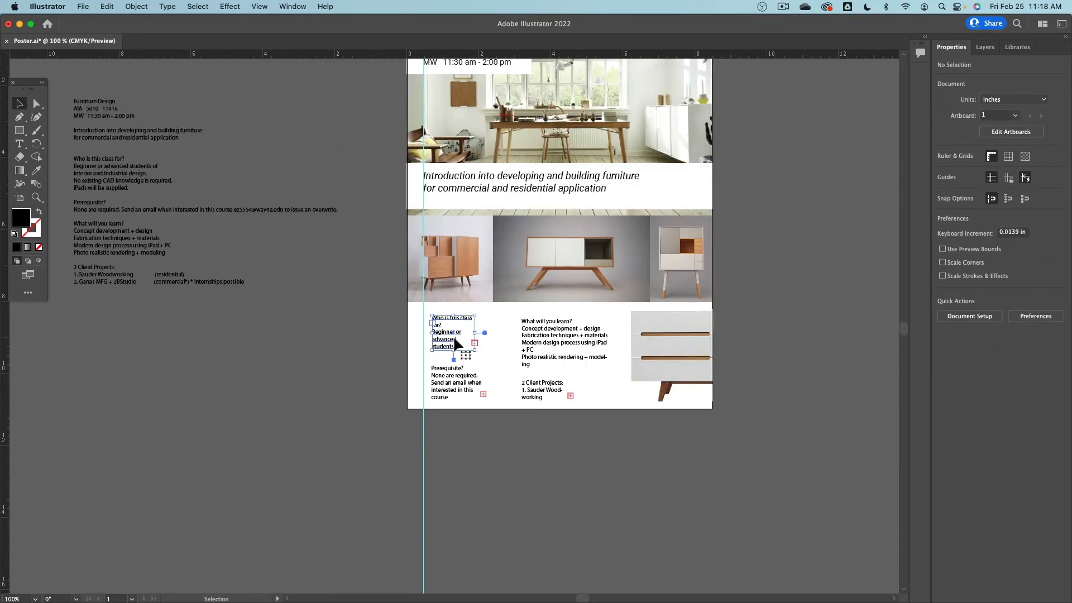
{"action": "left_click", "coordinate": [463, 383], "text": "shift"}
{"action": "left_click", "coordinate": [536, 394], "text": "shift"}
{"action": "left_click", "coordinate": [558, 346], "text": "shift"}
{"action": "left_click", "coordinate": [586, 337], "text": "shift"}
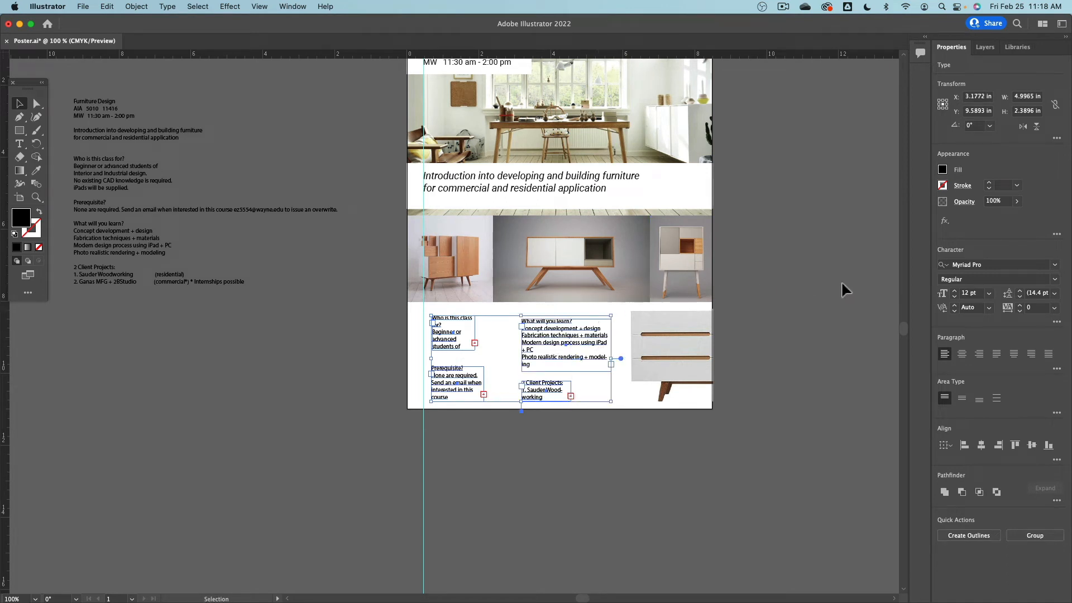
{"action": "left_click", "coordinate": [1053, 265]}
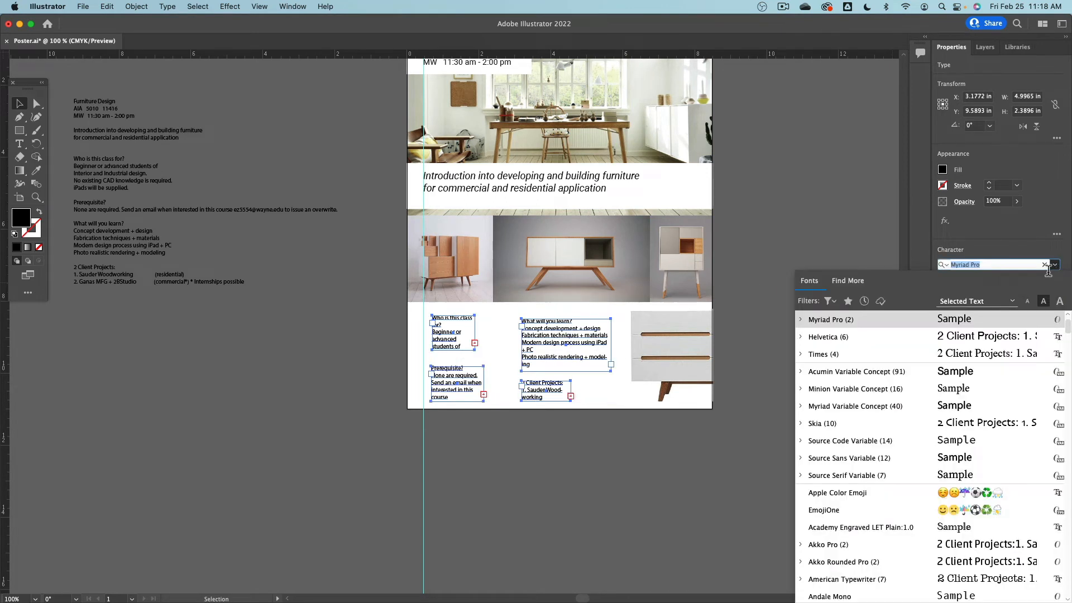
{"action": "type", "text": "robo"}
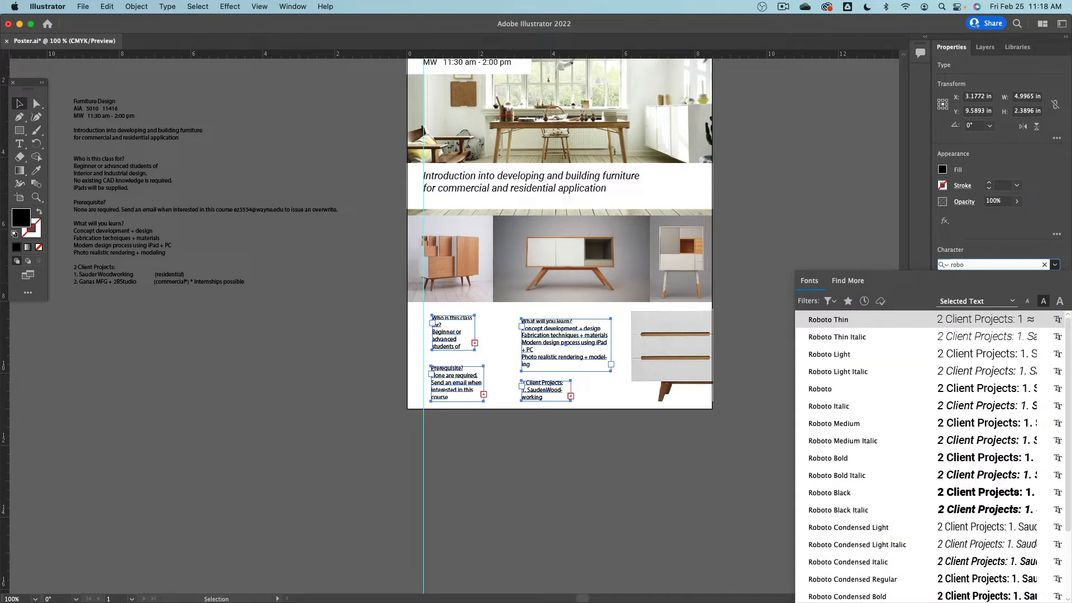
{"action": "left_click", "coordinate": [874, 356]}
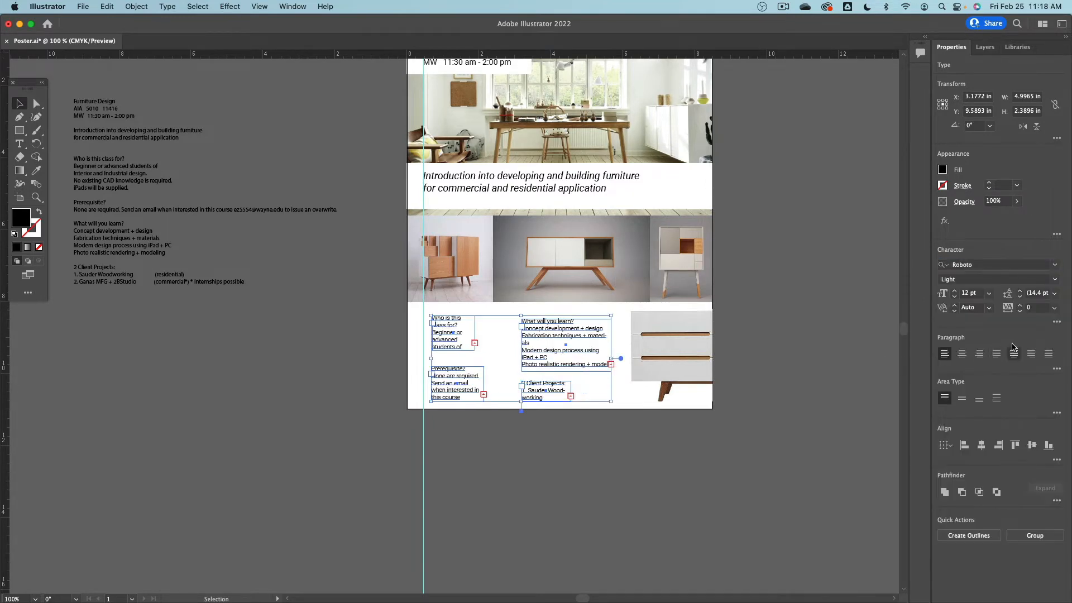
- Set the font size of the four information text frames to 10 pt
{"action": "left_click", "coordinate": [955, 297]}
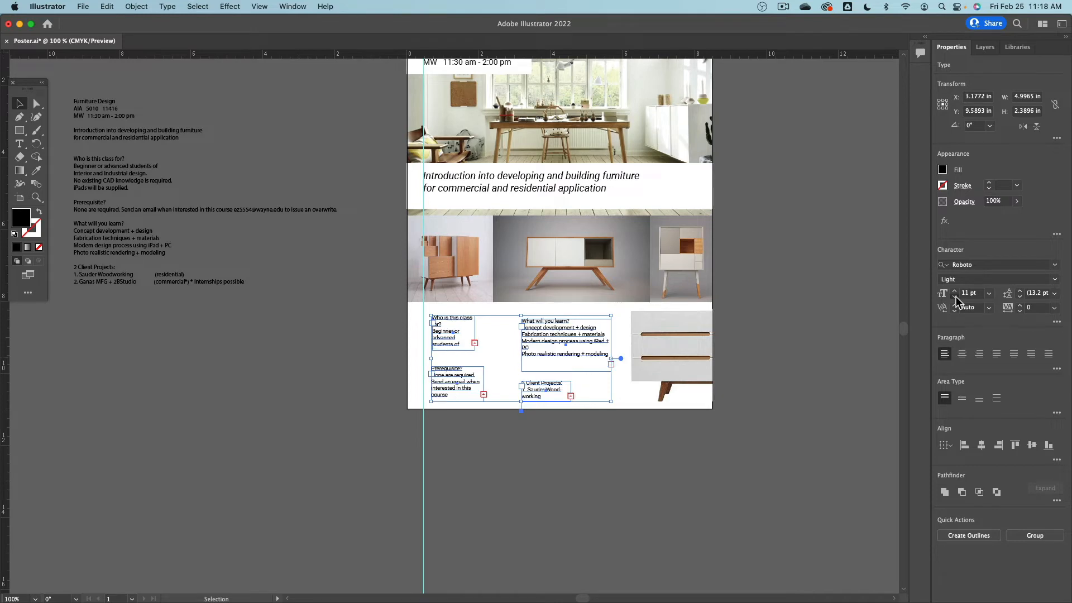
{"action": "left_click", "coordinate": [955, 297]}
{"action": "left_click", "coordinate": [350, 353]}
- Align the "Who is this class for?" frame to the vertical guide and widen it to about 2.24 in
{"action": "scroll", "coordinate": [411, 356], "scroll_direction": "right", "scroll_amount": 1}
{"action": "scroll", "coordinate": [410, 356], "scroll_direction": "right", "scroll_amount": 1}
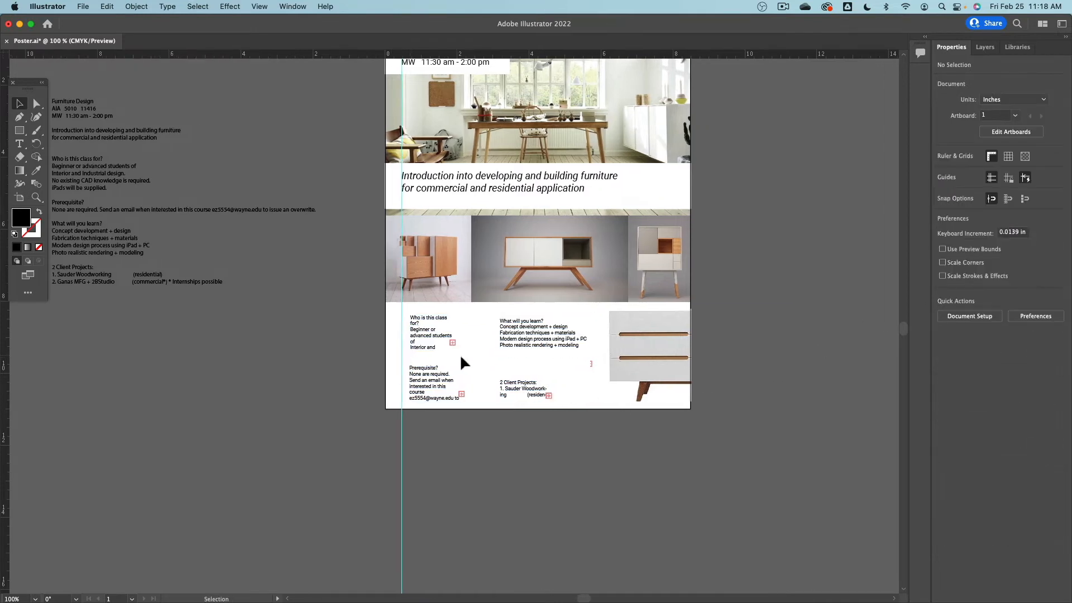
{"action": "scroll", "coordinate": [460, 354], "scroll_direction": "up", "scroll_amount": 3}
{"action": "scroll", "coordinate": [371, 321], "scroll_direction": "down", "scroll_amount": 2}
{"action": "scroll", "coordinate": [347, 315], "scroll_direction": "up", "scroll_amount": 2}
{"action": "left_click", "coordinate": [335, 302]}
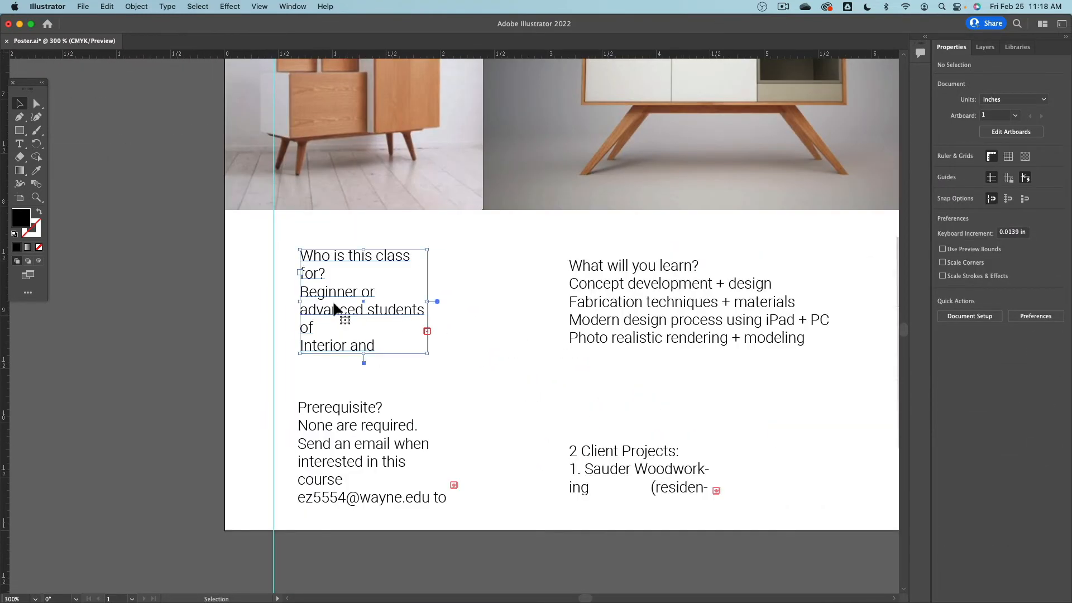
{"action": "left_click_drag", "start_coordinate": [320, 289], "coordinate": [295, 293]}
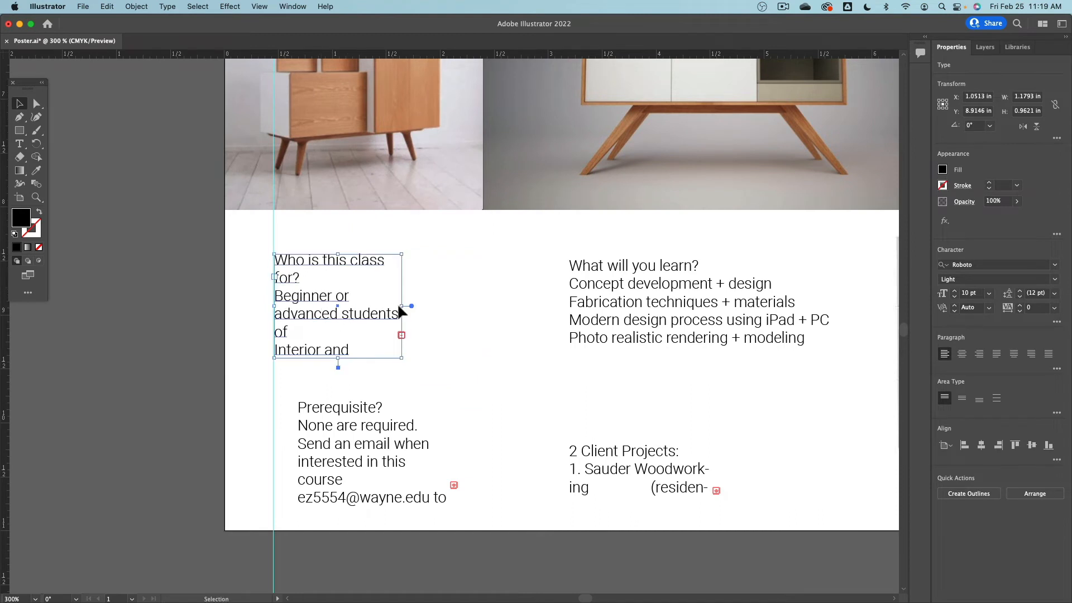
{"action": "left_click_drag", "start_coordinate": [398, 310], "coordinate": [530, 306]}
{"action": "left_click", "coordinate": [629, 309]}
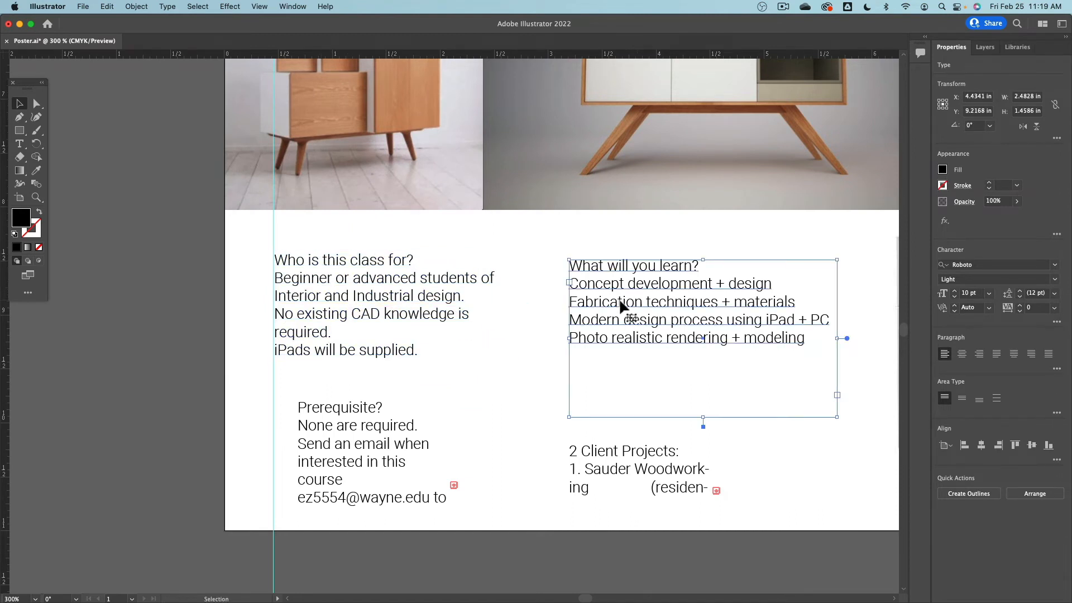
- Align the Prerequisite frame to the vertical guide and widen it to match the frame above, about 2.26 in
{"action": "left_click", "coordinate": [371, 311]}
{"action": "left_click", "coordinate": [354, 447]}
{"action": "mouse_move", "coordinate": [354, 447]}
{"action": "left_mouse_down"}
{"action": "mouse_move", "coordinate": [316, 424]}
{"action": "mouse_move", "coordinate": [311, 444]}
{"action": "mouse_move", "coordinate": [332, 445]}
{"action": "left_mouse_up"}
{"action": "left_click", "coordinate": [319, 337], "text": "shift"}
{"action": "left_click", "coordinate": [398, 558]}
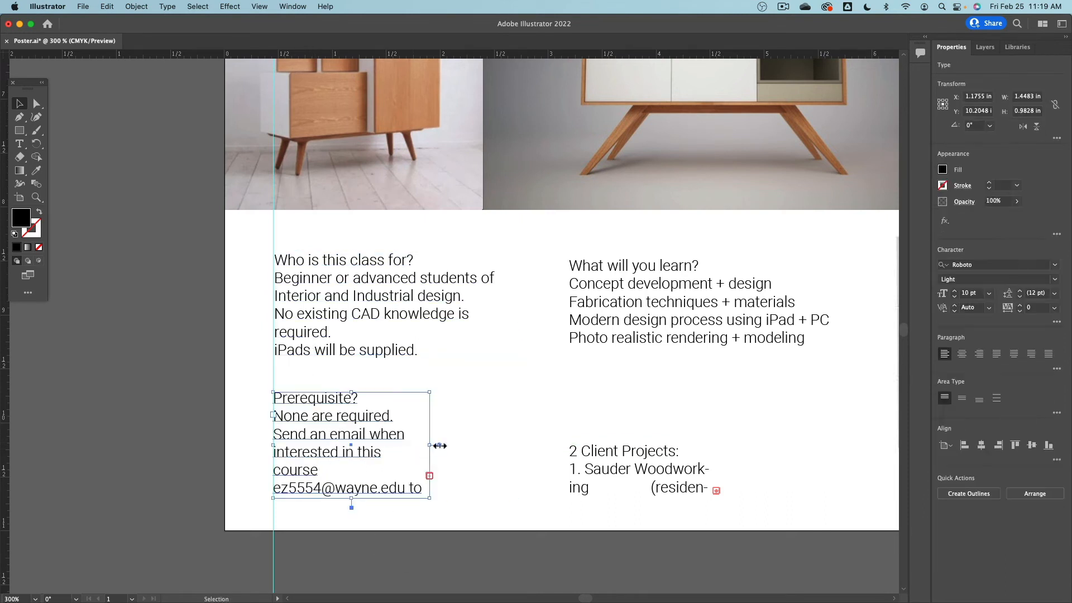
{"action": "left_click_drag", "start_coordinate": [434, 445], "coordinate": [519, 445]}
{"action": "left_click", "coordinate": [452, 350], "text": "shift"}
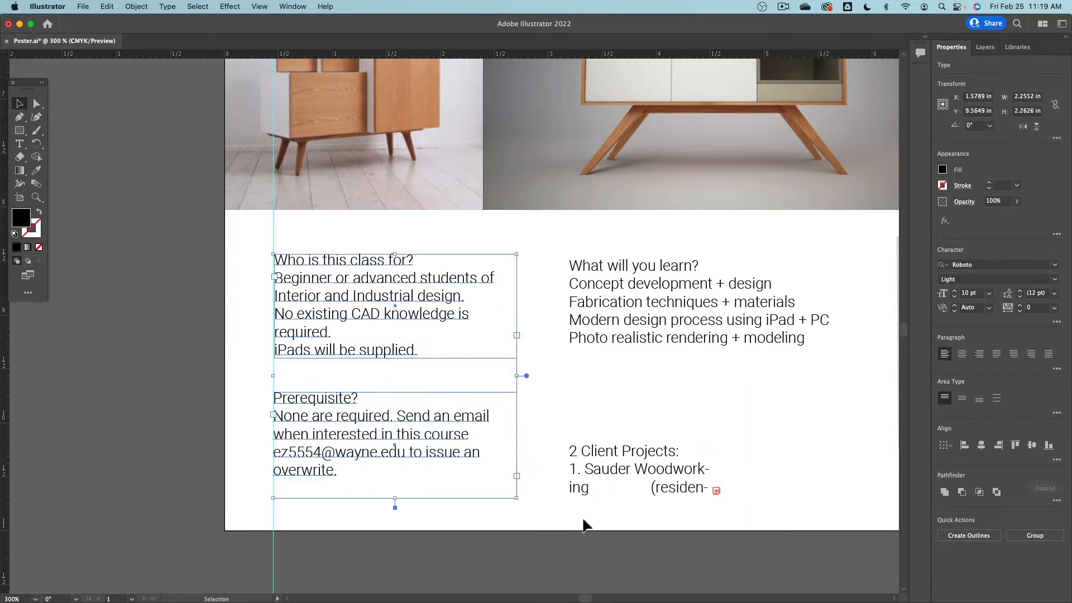
- Move the "2 Client Projects" frame below the artboard onto the vertical guide and widen it to match the Prerequisite frame
{"action": "scroll", "coordinate": [583, 525], "scroll_direction": "down", "scroll_amount": 2}
{"action": "left_click", "coordinate": [561, 390]}
{"action": "left_click_drag", "start_coordinate": [589, 445], "coordinate": [294, 531]}
{"action": "scroll", "coordinate": [272, 546], "scroll_direction": "up", "scroll_amount": 2}
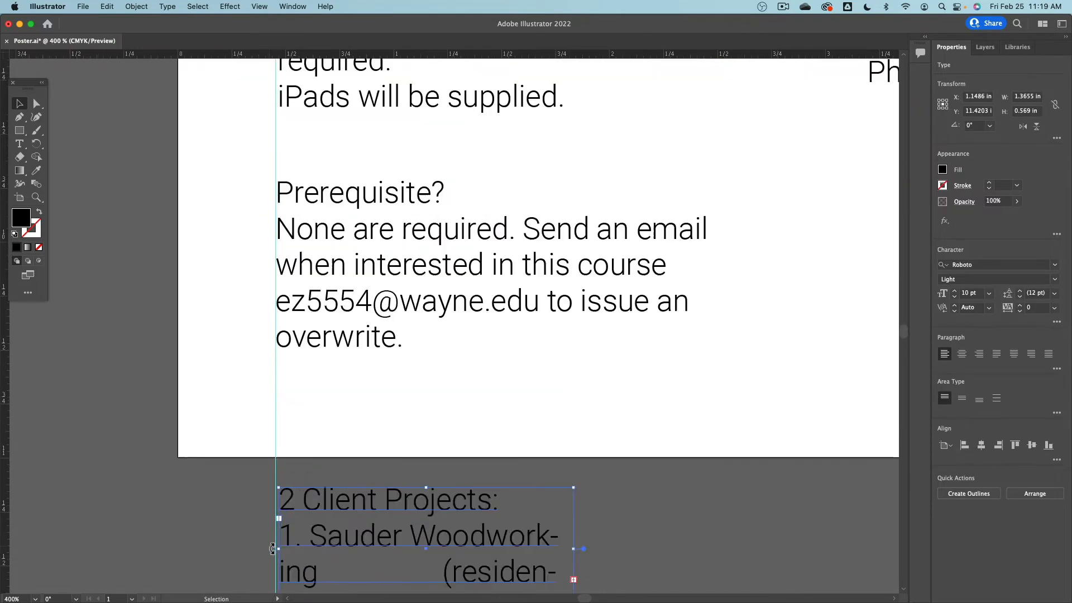
{"action": "scroll", "coordinate": [272, 548], "scroll_direction": "up", "scroll_amount": 2}
{"action": "left_click_drag", "start_coordinate": [355, 451], "coordinate": [478, 456]}
{"action": "scroll", "coordinate": [219, 427], "scroll_direction": "down", "scroll_amount": 4}
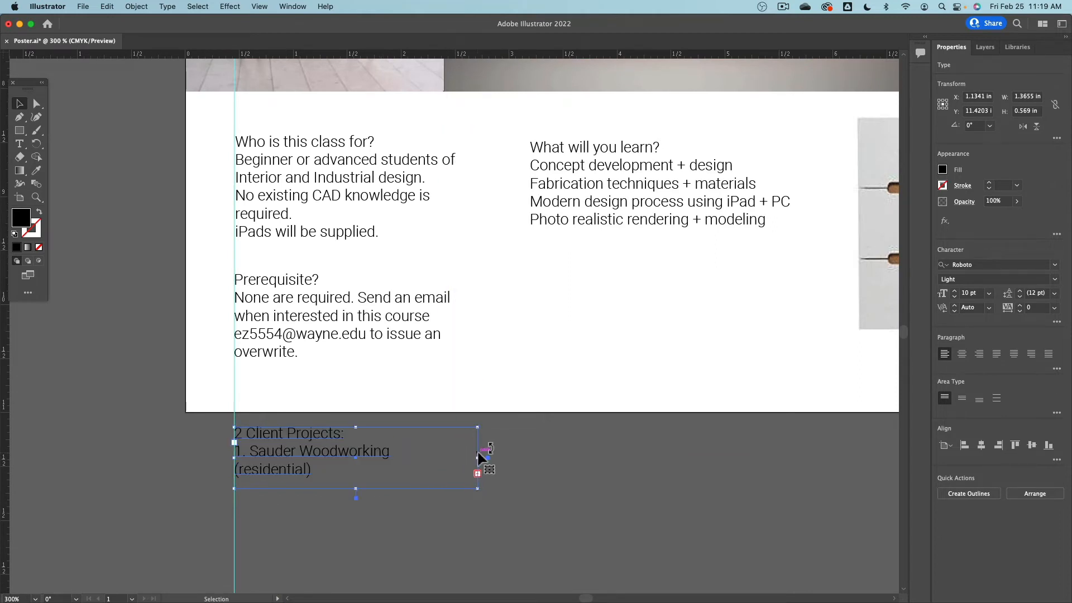
{"action": "left_click", "coordinate": [439, 310], "text": "shift"}
{"action": "left_click", "coordinate": [540, 512]}
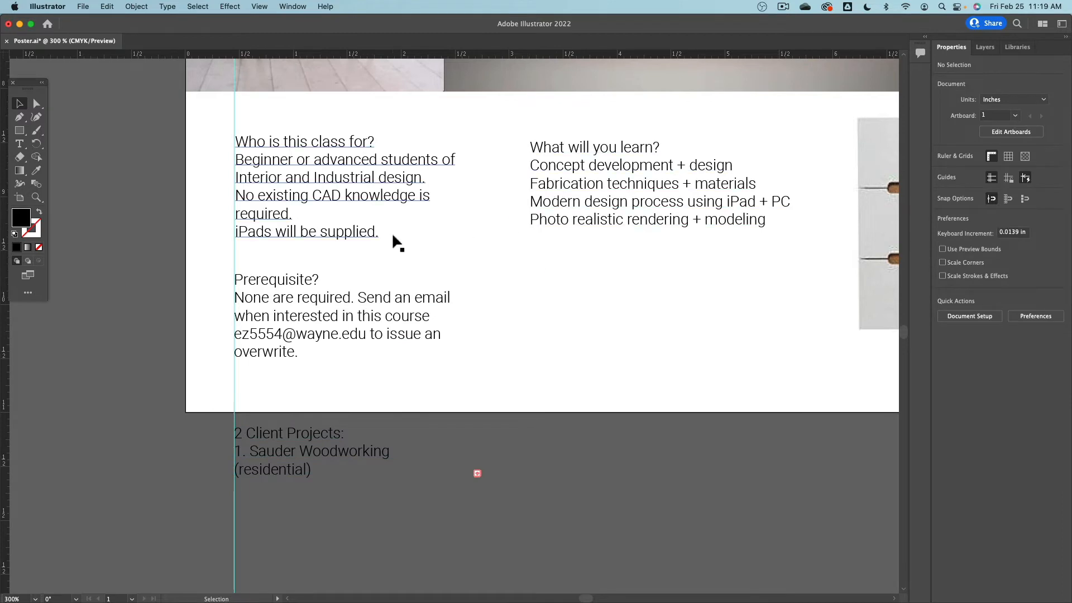
- Switch to outline view and move the "What will you learn?" frame onto the guide beneath the "2 Client Projects" frame
{"action": "left_click", "coordinate": [257, 6]}
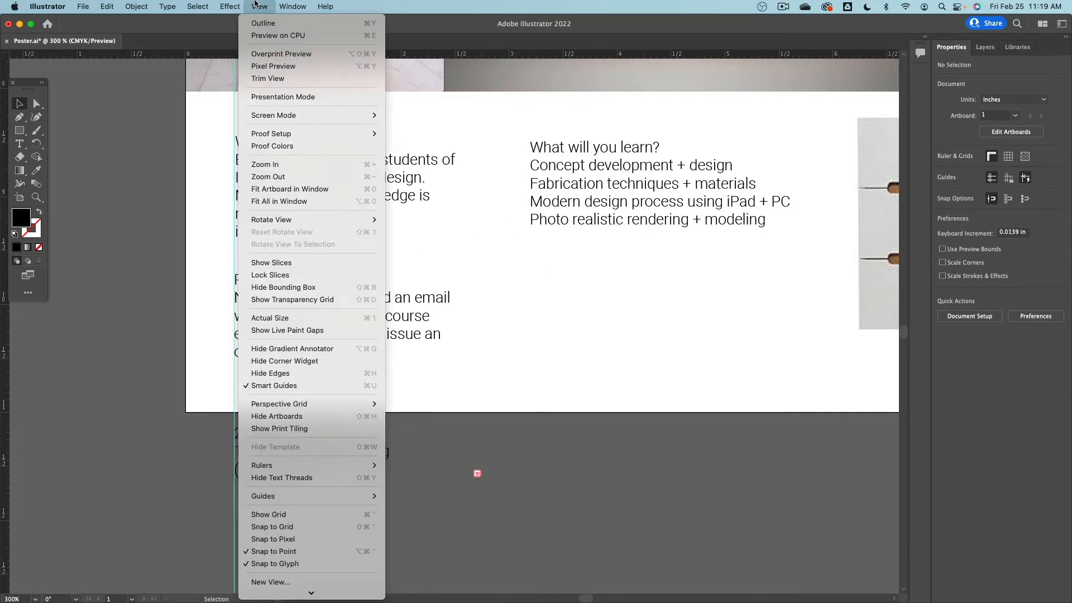
{"action": "left_click", "coordinate": [286, 23]}
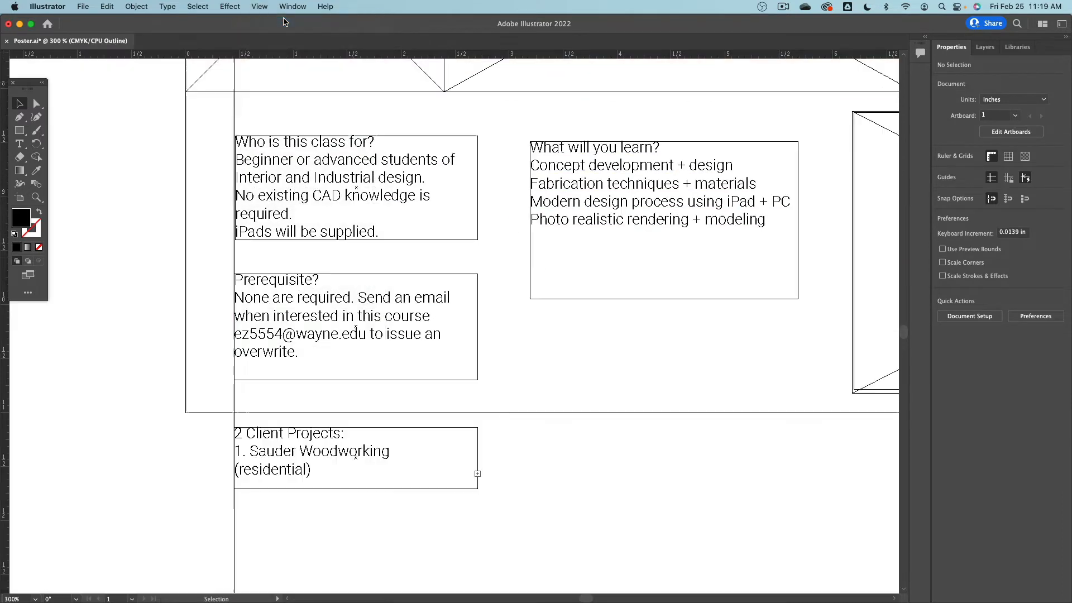
{"action": "left_click_drag", "start_coordinate": [561, 208], "coordinate": [271, 513]}
{"action": "scroll", "coordinate": [157, 496], "scroll_direction": "down", "scroll_amount": 5}
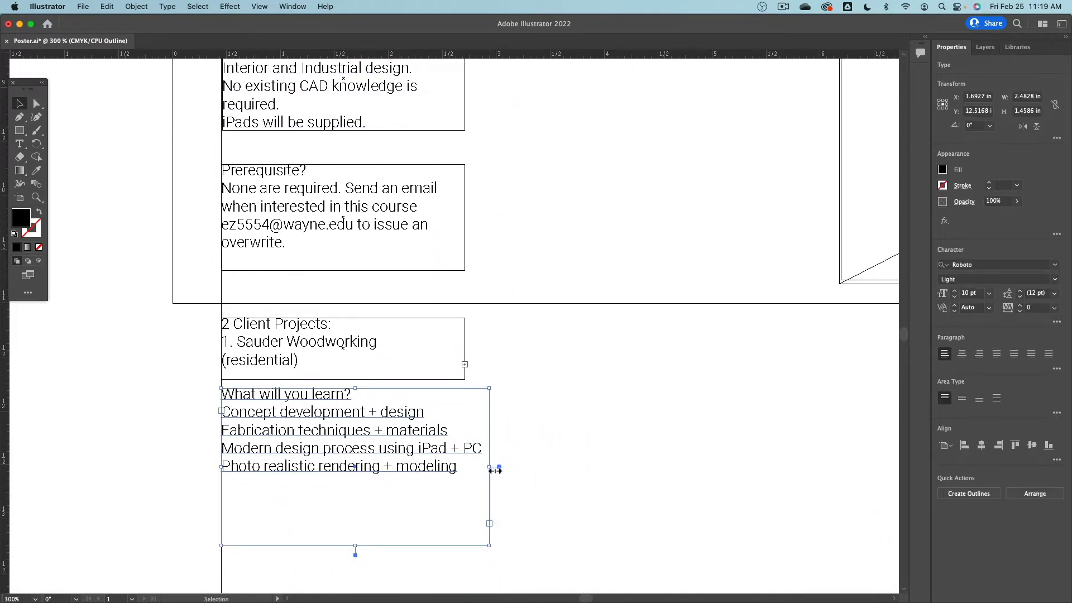
- Widen the "2 Client Projects", Prerequisite and "Who is this class for?" frames to match the "What will you learn?" frame, about 2.48 in
{"action": "left_click", "coordinate": [429, 351]}
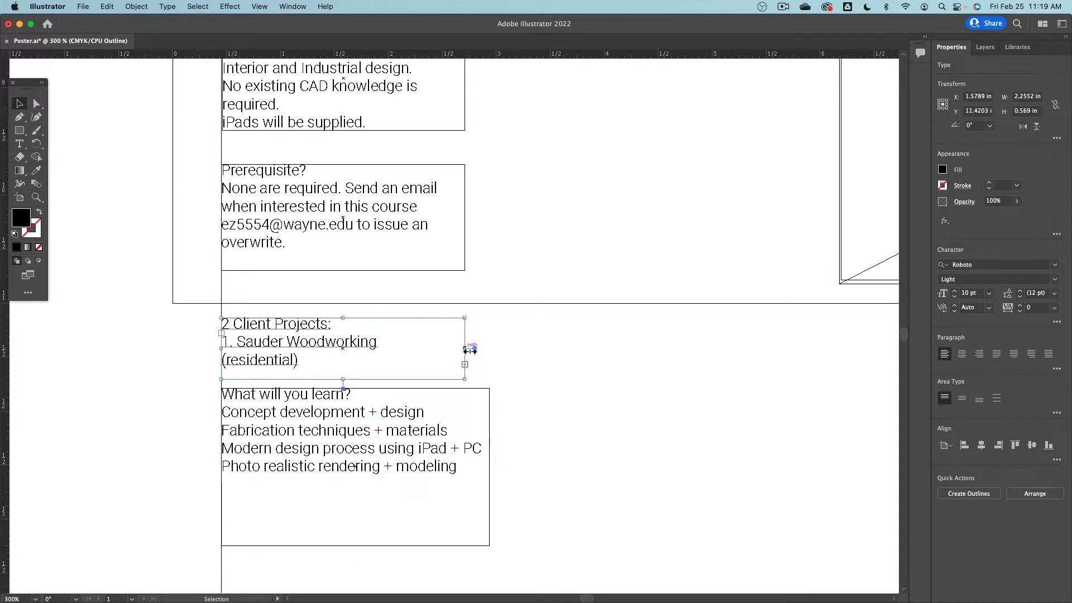
{"action": "left_click_drag", "start_coordinate": [466, 349], "coordinate": [489, 355]}
{"action": "left_click", "coordinate": [465, 218]}
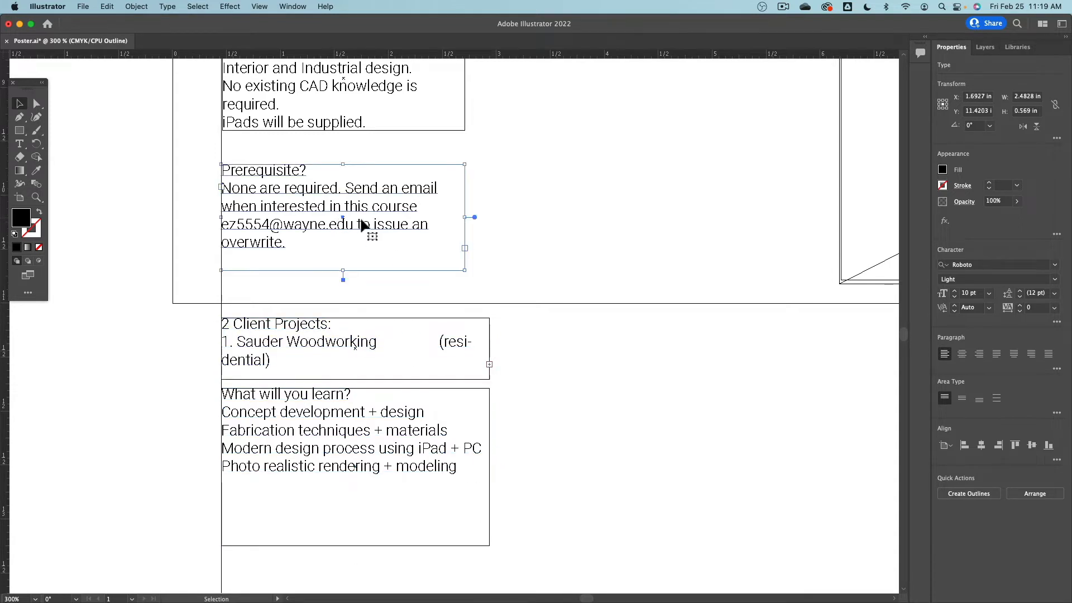
{"action": "left_click_drag", "start_coordinate": [465, 218], "coordinate": [489, 221]}
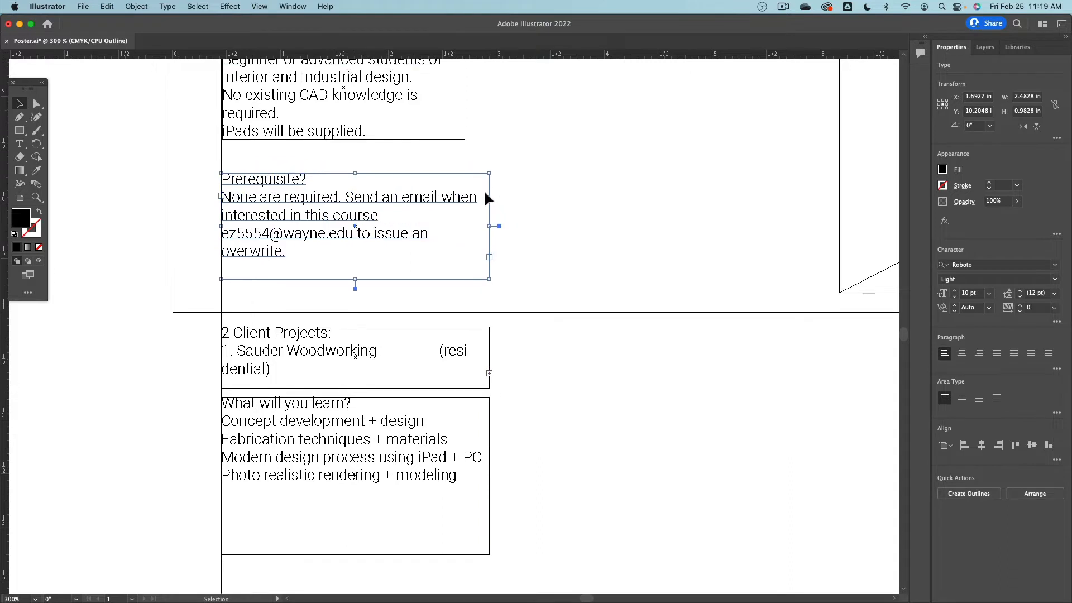
{"action": "scroll", "coordinate": [357, 112], "scroll_direction": "up", "scroll_amount": 2}
{"action": "left_click", "coordinate": [347, 116]}
{"action": "scroll", "coordinate": [458, 112], "scroll_direction": "up", "scroll_amount": 1}
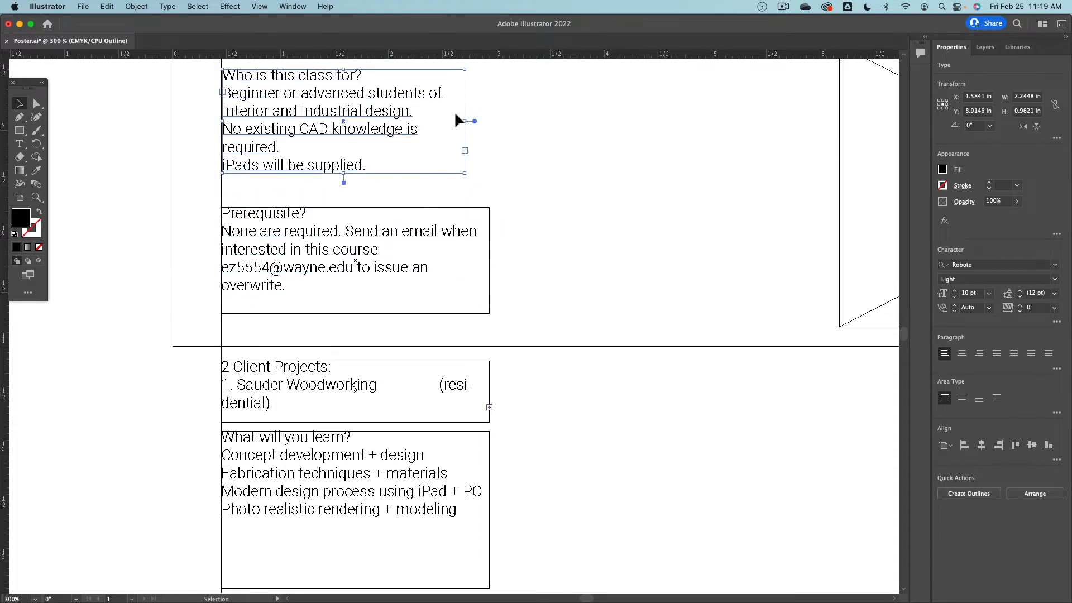
{"action": "left_click_drag", "start_coordinate": [466, 122], "coordinate": [490, 121]}
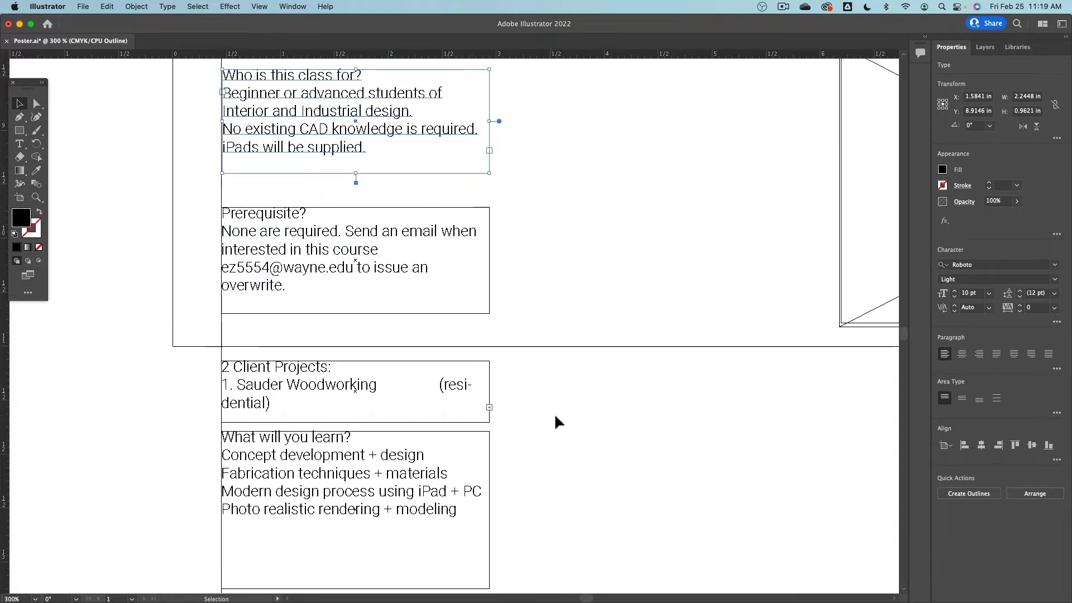
{"action": "left_click", "coordinate": [555, 420]}
- Move both frames from below the artboard into the second column, and shorten the "What will you learn?" frame
{"action": "left_click_drag", "start_coordinate": [379, 408], "coordinate": [707, 296]}
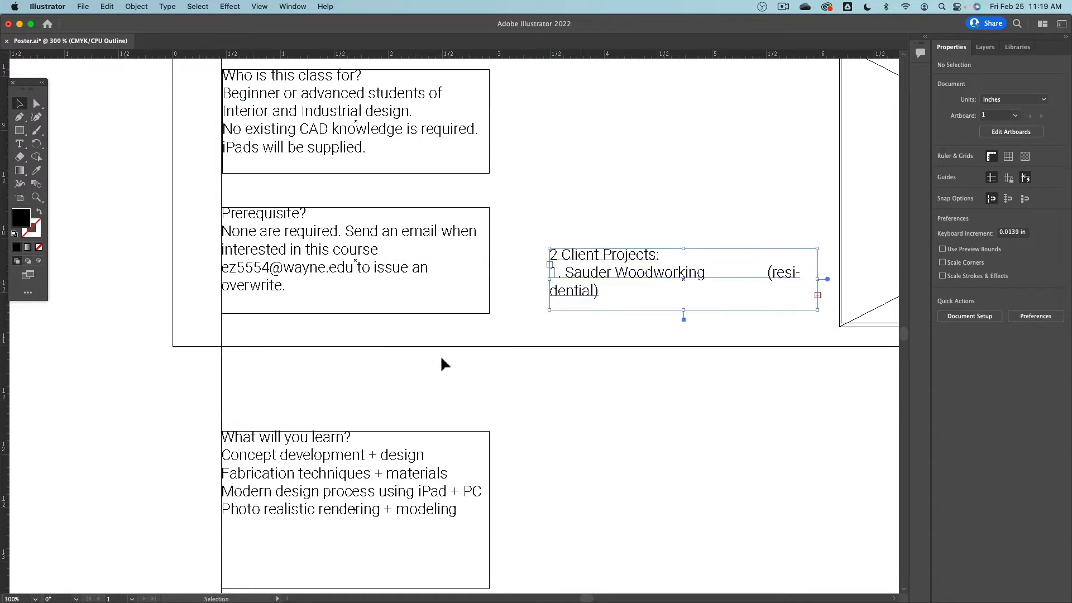
{"action": "left_click_drag", "start_coordinate": [356, 460], "coordinate": [563, 284]}
{"action": "left_click_drag", "start_coordinate": [635, 414], "coordinate": [634, 356]}
- Shorten the Prerequisite frame from its bottom edge and move the "2 Client Projects" frame level with its top
{"action": "left_click", "coordinate": [307, 468]}
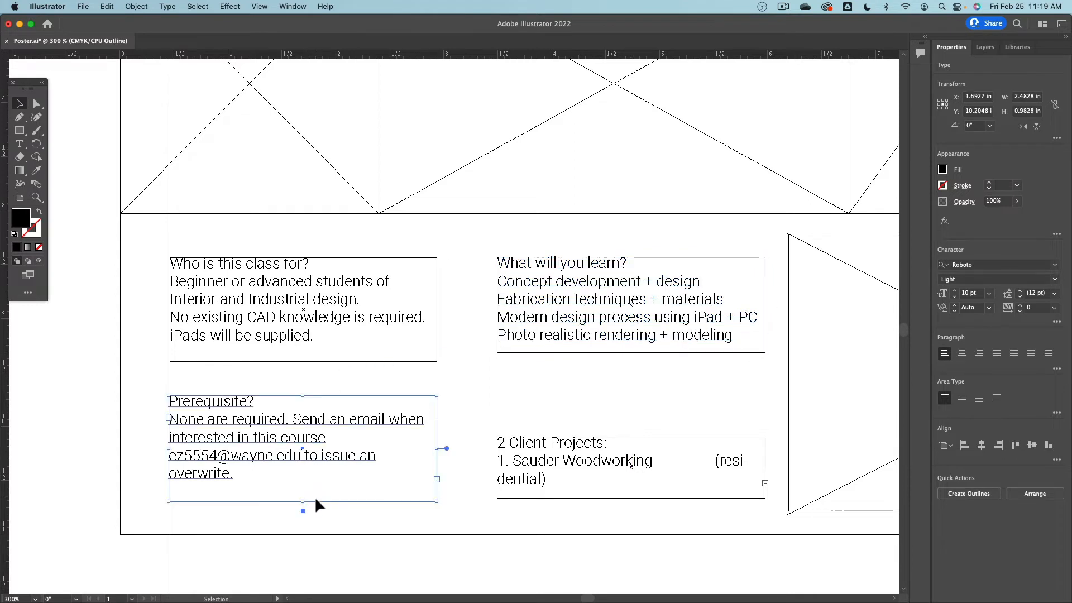
{"action": "left_click_drag", "start_coordinate": [305, 503], "coordinate": [304, 490]}
{"action": "left_click_drag", "start_coordinate": [551, 474], "coordinate": [539, 417]}
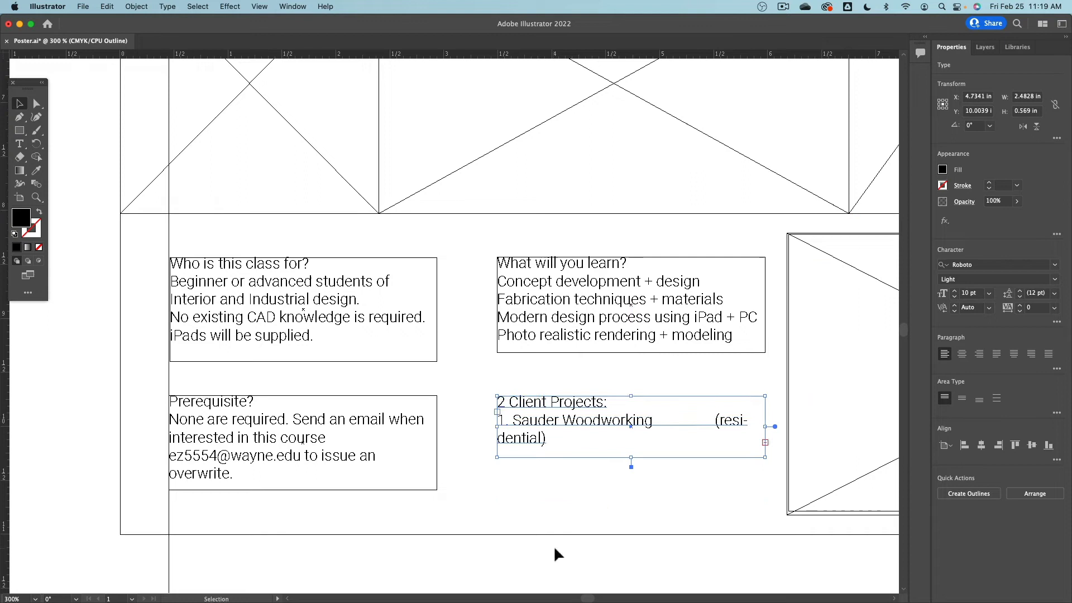
- Insert a line break before "(residential)" in the "2 Client Projects" frame
{"action": "double_click", "coordinate": [680, 427]}
{"action": "left_click", "coordinate": [717, 423]}
{"action": "key", "text": "Return"}
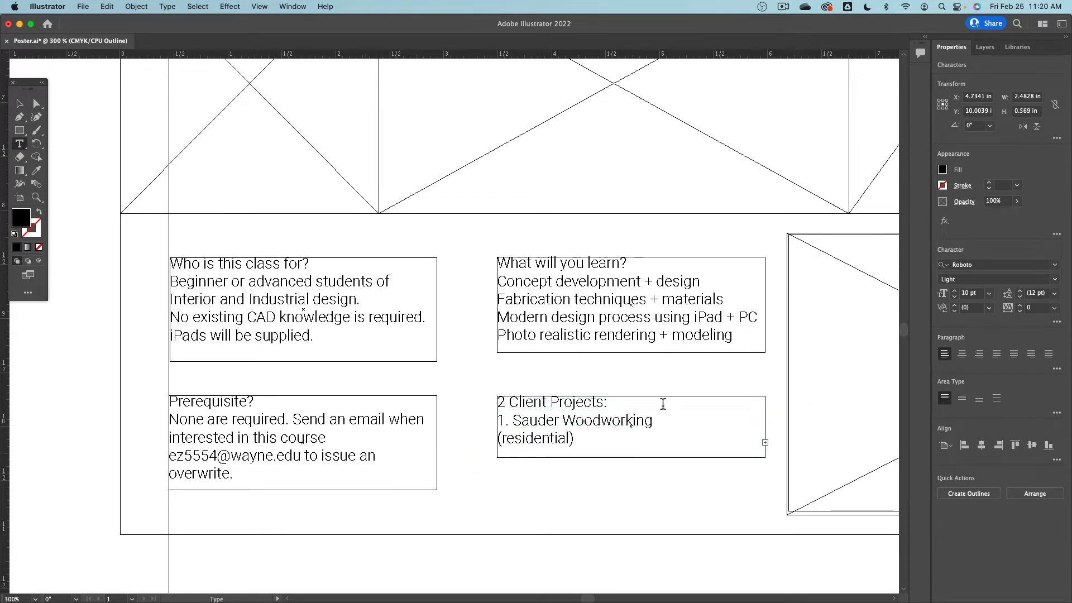
{"action": "left_click", "coordinate": [20, 104]}
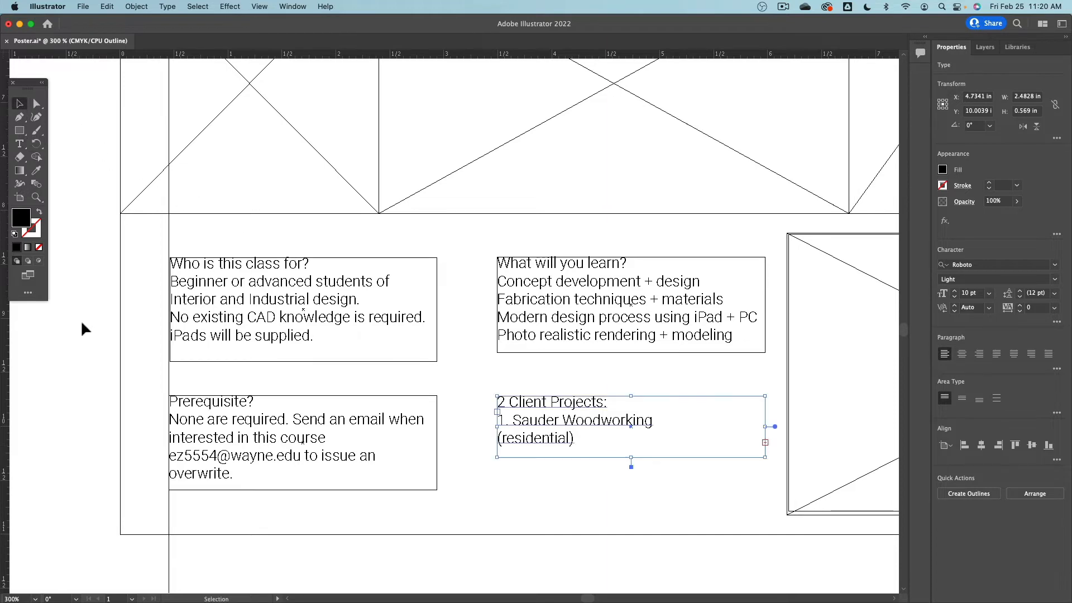
{"action": "left_click", "coordinate": [81, 322]}
- Copy the "2 Client Projects" heading and its two project lines from the source text block beside the artboard
{"action": "scroll", "coordinate": [226, 354], "scroll_direction": "down", "scroll_amount": 1}
{"action": "scroll", "coordinate": [227, 353], "scroll_direction": "down", "scroll_amount": 2}
{"action": "left_click_drag", "start_coordinate": [209, 359], "coordinate": [808, 356]}
{"action": "left_click_drag", "start_coordinate": [304, 294], "coordinate": [309, 316]}
{"action": "double_click", "coordinate": [319, 269]}
{"action": "left_click_drag", "start_coordinate": [283, 249], "coordinate": [438, 273]}
{"action": "key", "text": "super+z"}
{"action": "double_click", "coordinate": [320, 269]}
{"action": "triple_click", "coordinate": [320, 268]}
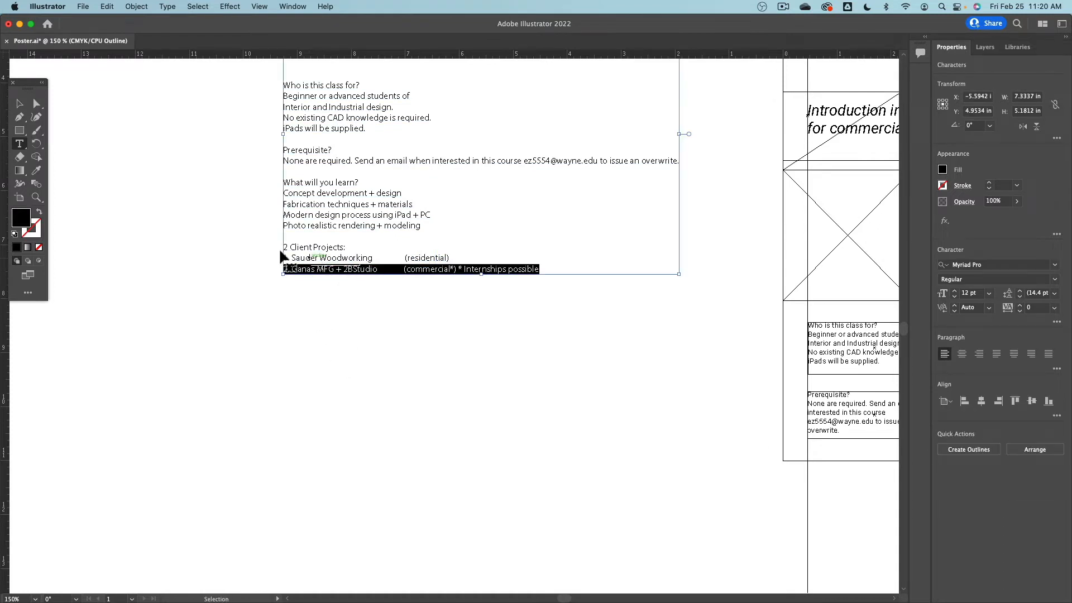
{"action": "left_click_drag", "start_coordinate": [284, 249], "coordinate": [649, 295]}
{"action": "key", "text": "super+c"}
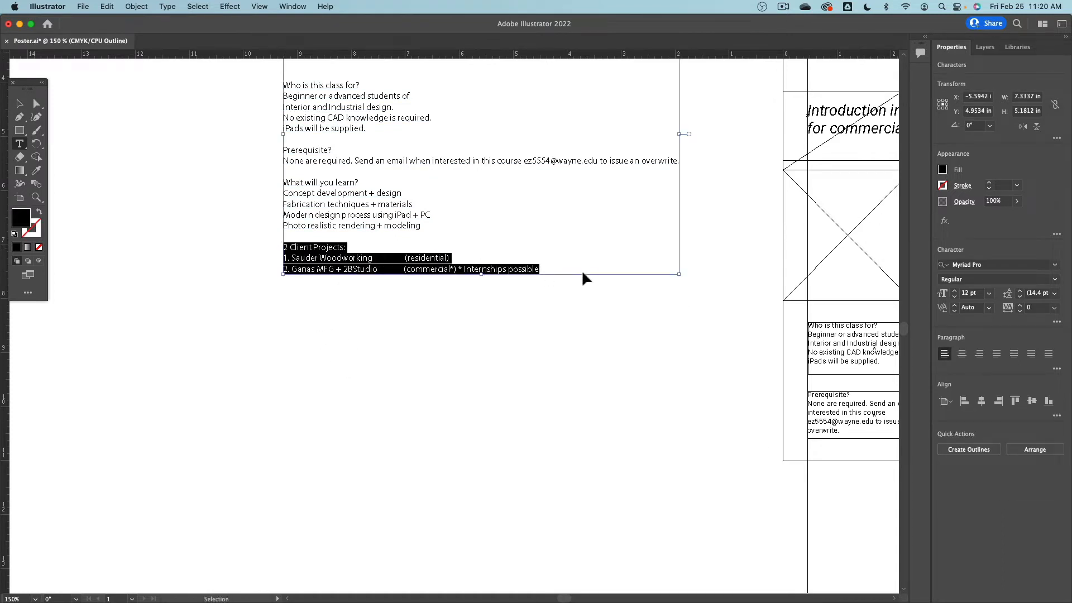
- Replace all text in the poster's "2 Client Projects" frame with the copied heading and both project lines
{"action": "left_click", "coordinate": [20, 104]}
{"action": "left_click", "coordinate": [698, 363]}
{"action": "left_click_drag", "start_coordinate": [871, 421], "coordinate": [362, 318]}
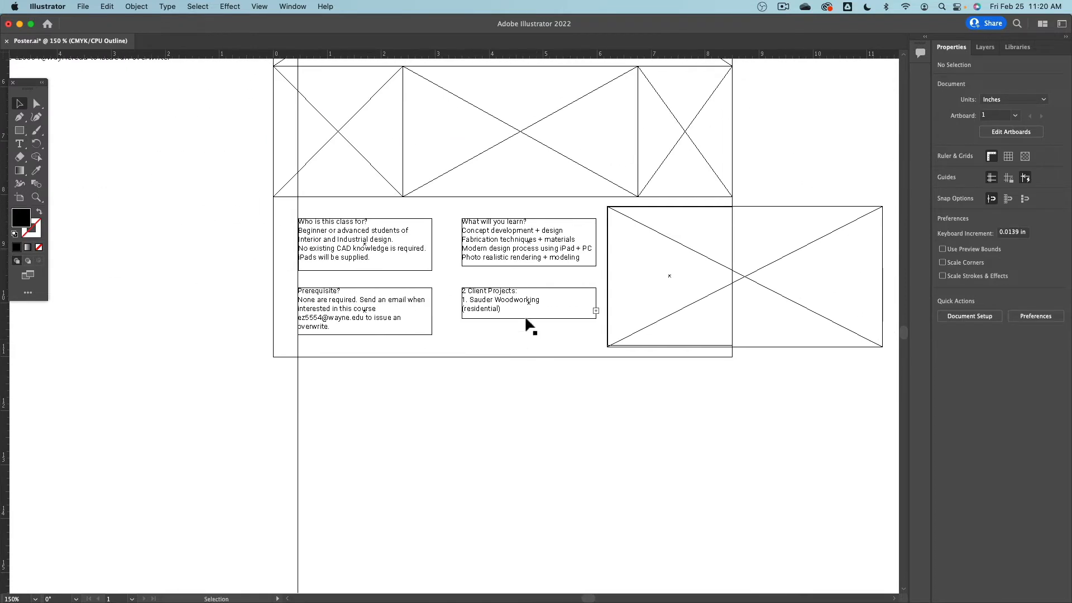
{"action": "triple_click", "coordinate": [501, 299]}
{"action": "key", "text": "super+a"}
{"action": "key", "text": "super+v"}
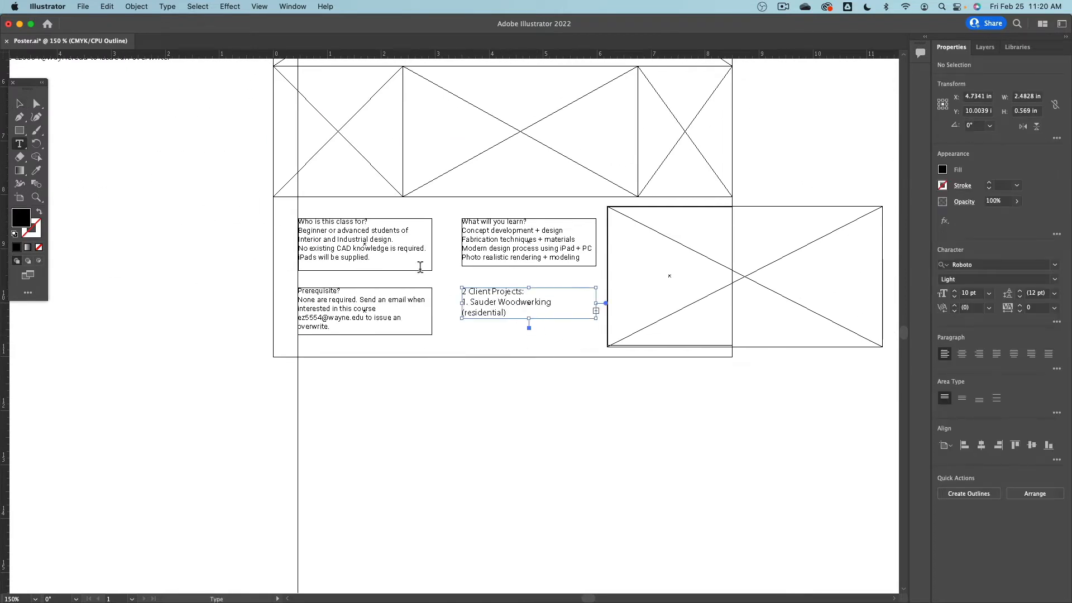
{"action": "key", "text": "Escape"}
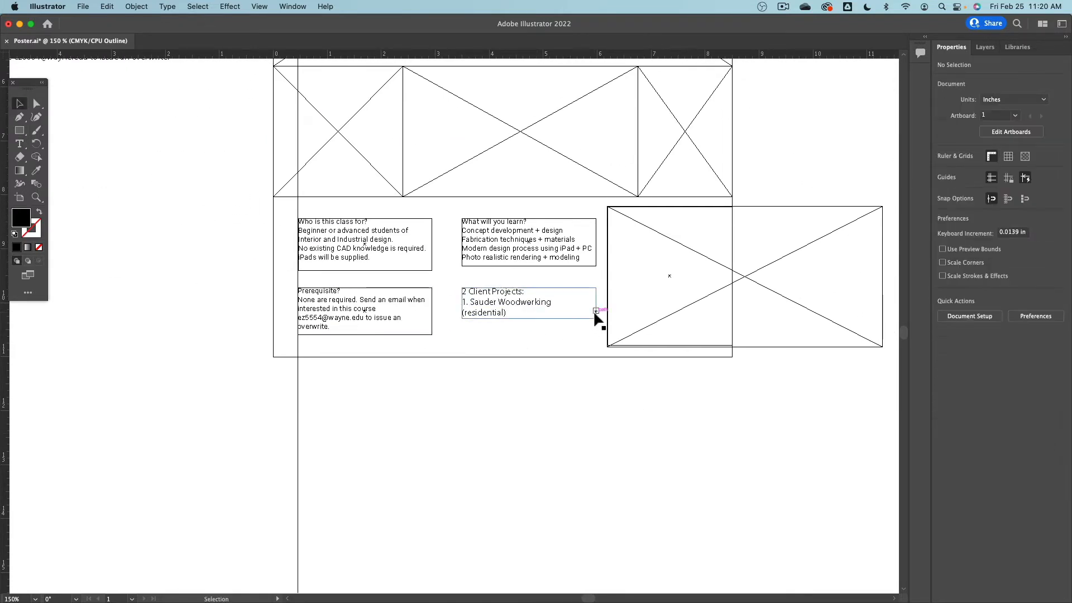
- Extend the "2 Client Projects" frame downward to about 1.24 in tall to fit its full text
{"action": "left_click_drag", "start_coordinate": [531, 322], "coordinate": [531, 346]}
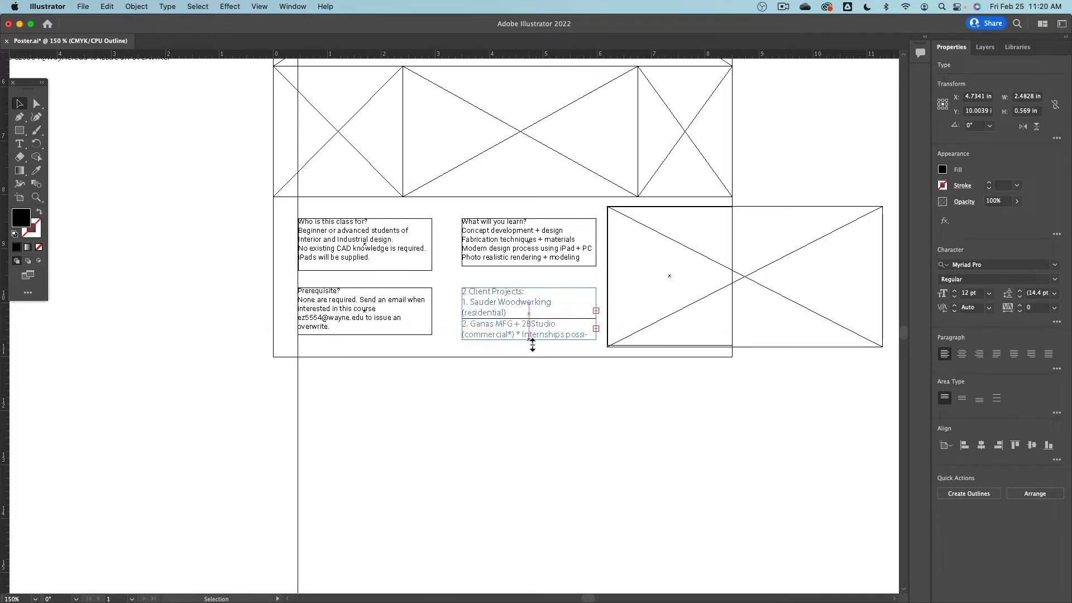
{"action": "left_click", "coordinate": [581, 439]}
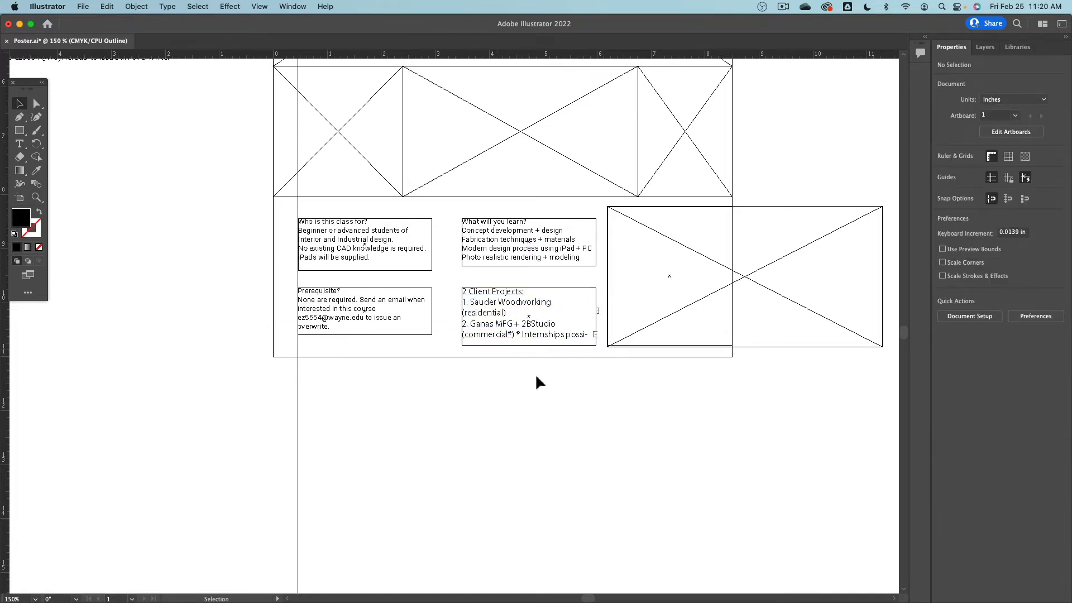
{"action": "scroll", "coordinate": [542, 302], "scroll_direction": "up", "scroll_amount": 3}
{"action": "scroll", "coordinate": [575, 340], "scroll_direction": "down", "scroll_amount": 1}
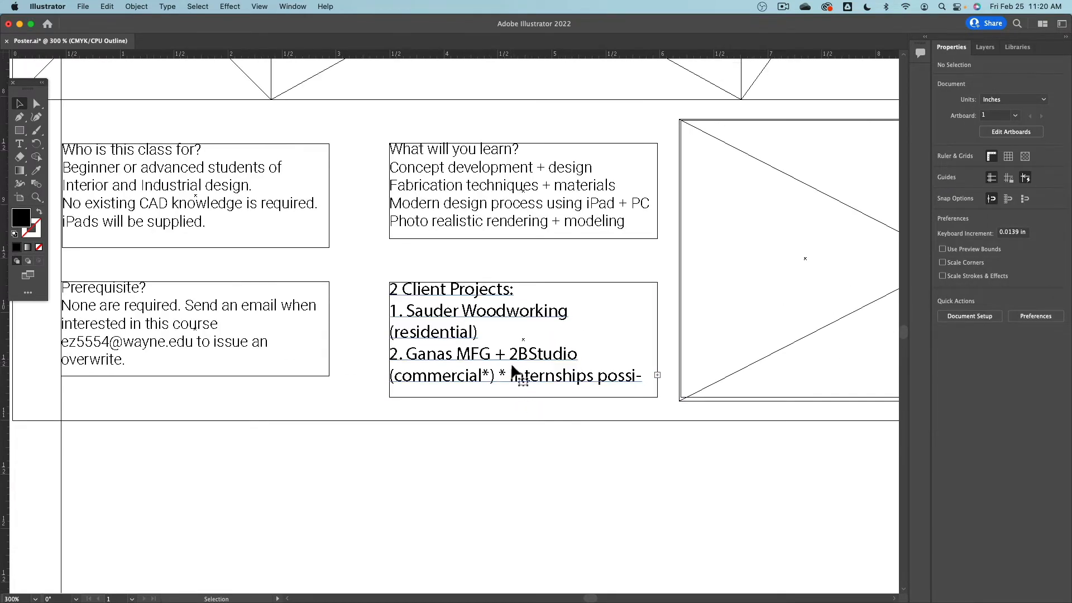
{"action": "left_click", "coordinate": [525, 397]}
{"action": "left_click_drag", "start_coordinate": [524, 397], "coordinate": [528, 415]}
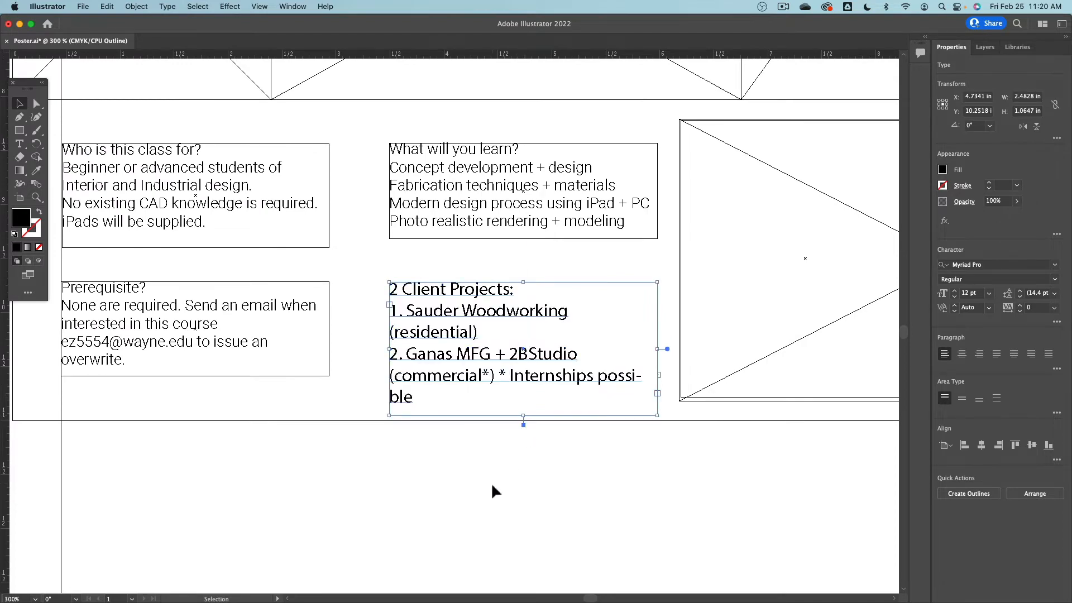
{"action": "left_click", "coordinate": [494, 483]}
- Align the left edge of the "Who is this class for?" frame with the vertical guide
{"action": "left_click_drag", "start_coordinate": [193, 265], "coordinate": [414, 333]}
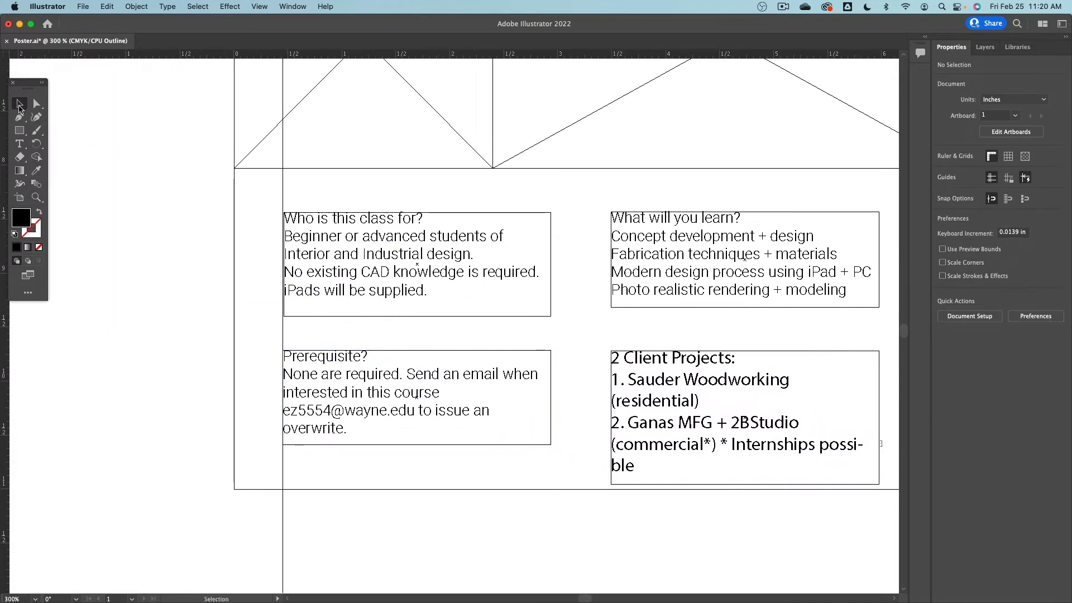
{"action": "left_click_drag", "start_coordinate": [325, 229], "coordinate": [323, 227]}
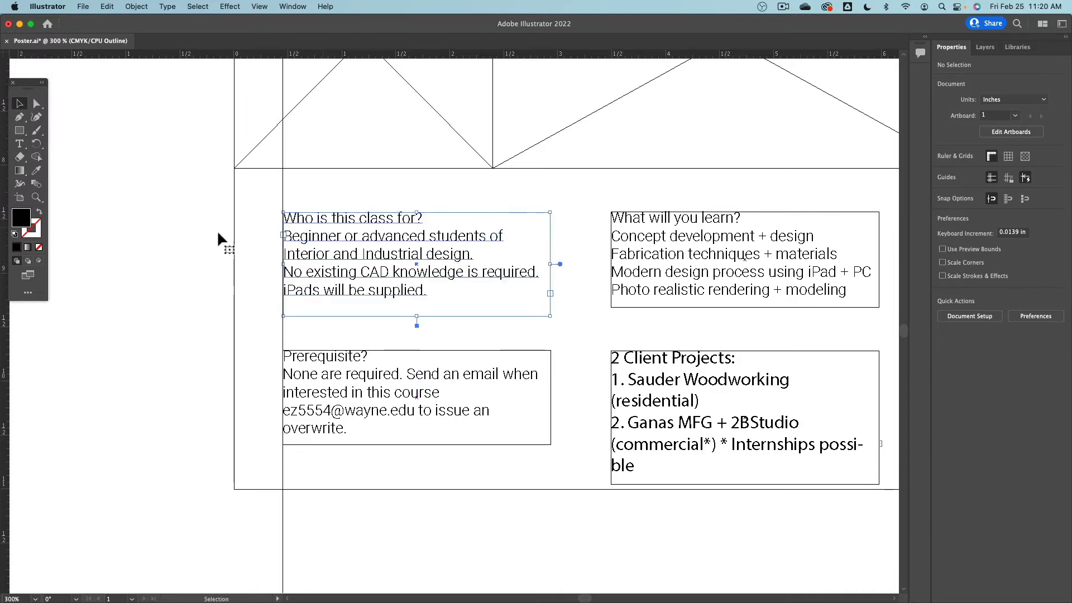
{"action": "left_click", "coordinate": [217, 230]}
{"action": "scroll", "coordinate": [318, 221], "scroll_direction": "up", "scroll_amount": 1}
{"action": "scroll", "coordinate": [318, 226], "scroll_direction": "up", "scroll_amount": 3}
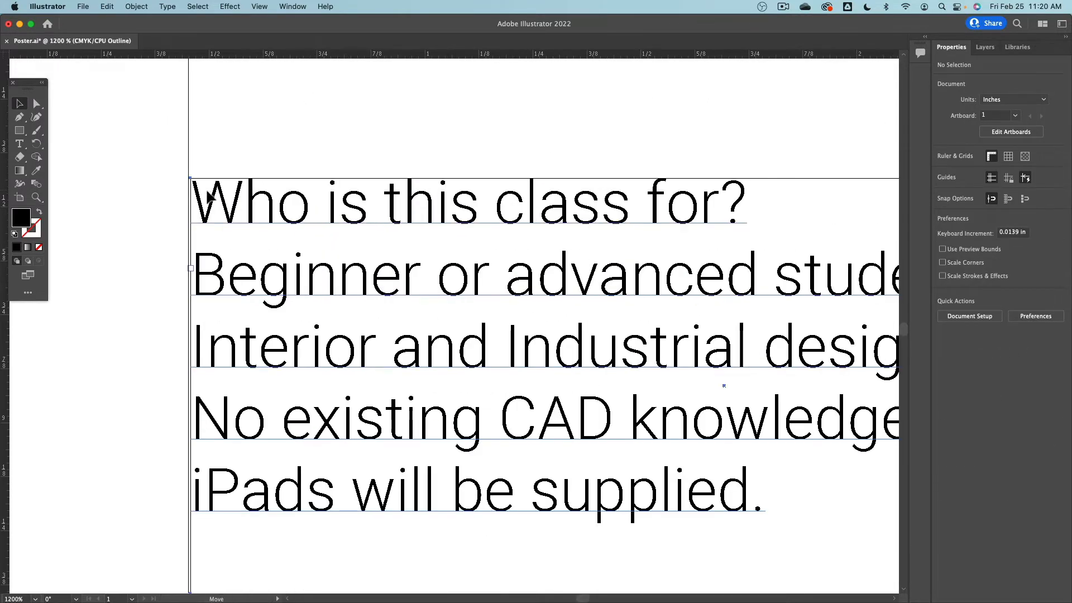
{"action": "left_click_drag", "start_coordinate": [210, 195], "coordinate": [248, 203]}
{"action": "left_click", "coordinate": [161, 198]}
{"action": "scroll", "coordinate": [232, 196], "scroll_direction": "up", "scroll_amount": 4}
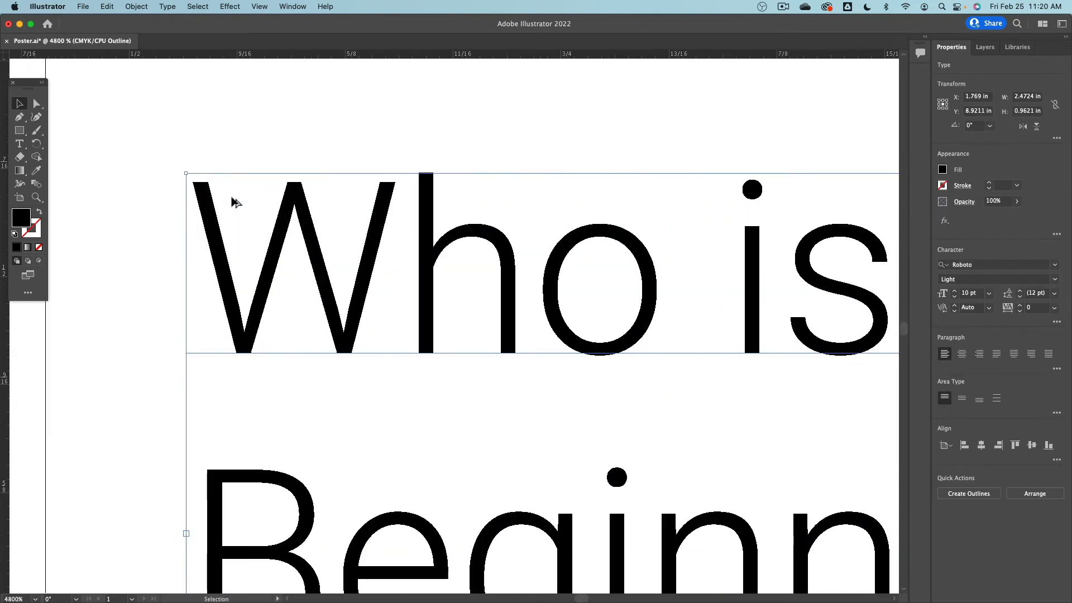
{"action": "scroll", "coordinate": [235, 202], "scroll_direction": "down", "scroll_amount": 2}
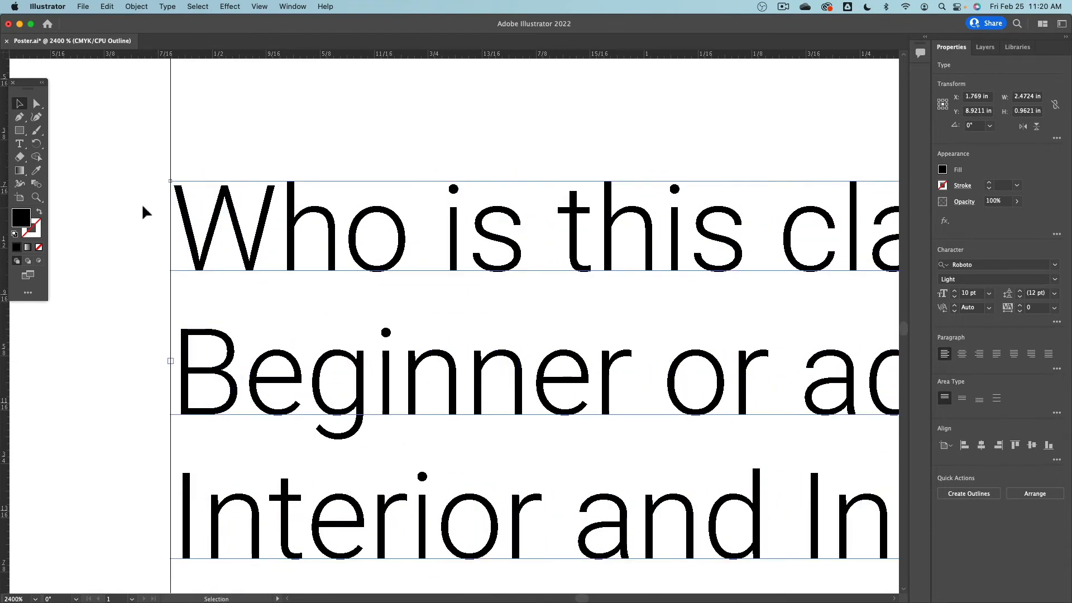
{"action": "left_click", "coordinate": [141, 204]}
{"action": "scroll", "coordinate": [139, 203], "scroll_direction": "down", "scroll_amount": 5}
{"action": "scroll", "coordinate": [279, 302], "scroll_direction": "up", "scroll_amount": 6}
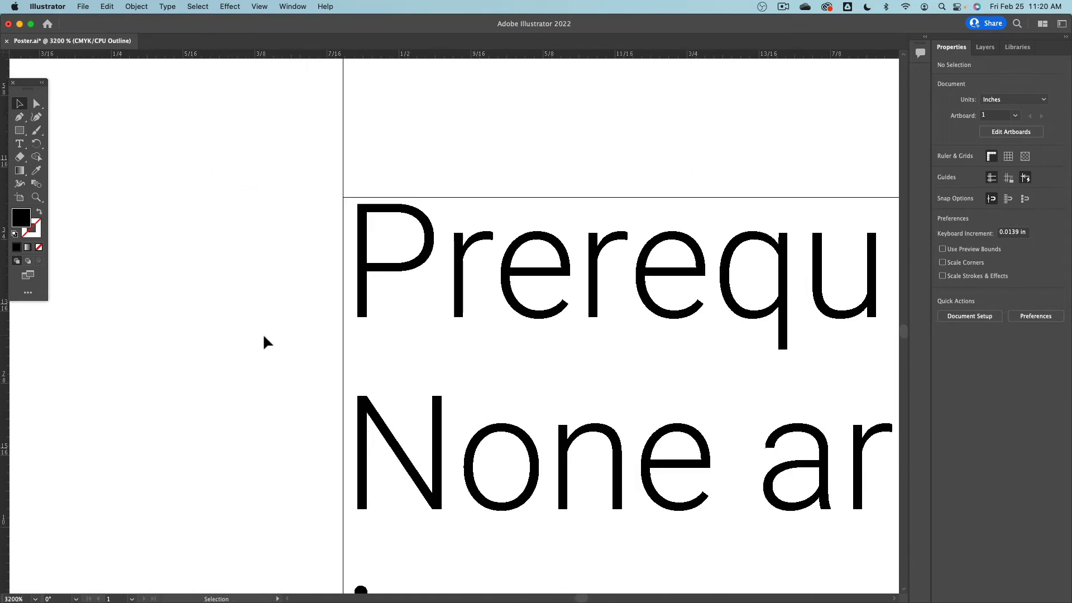
{"action": "scroll", "coordinate": [264, 336], "scroll_direction": "down", "scroll_amount": 6}
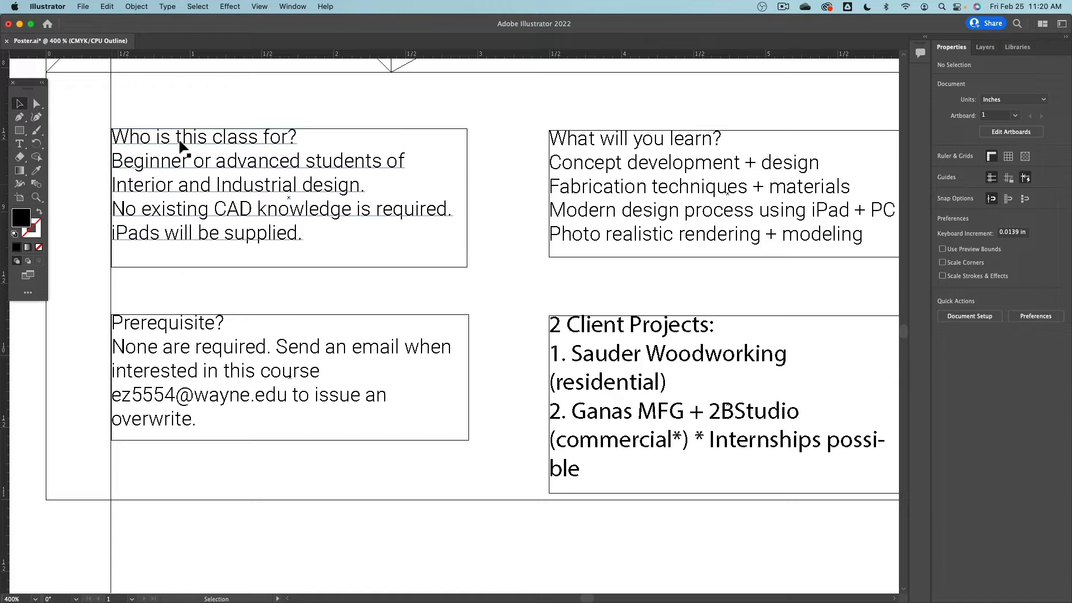
- Switch the document from Outline view to GPU Preview
{"action": "left_click", "coordinate": [237, 4]}
{"action": "mouse_move", "coordinate": [258, 3]}
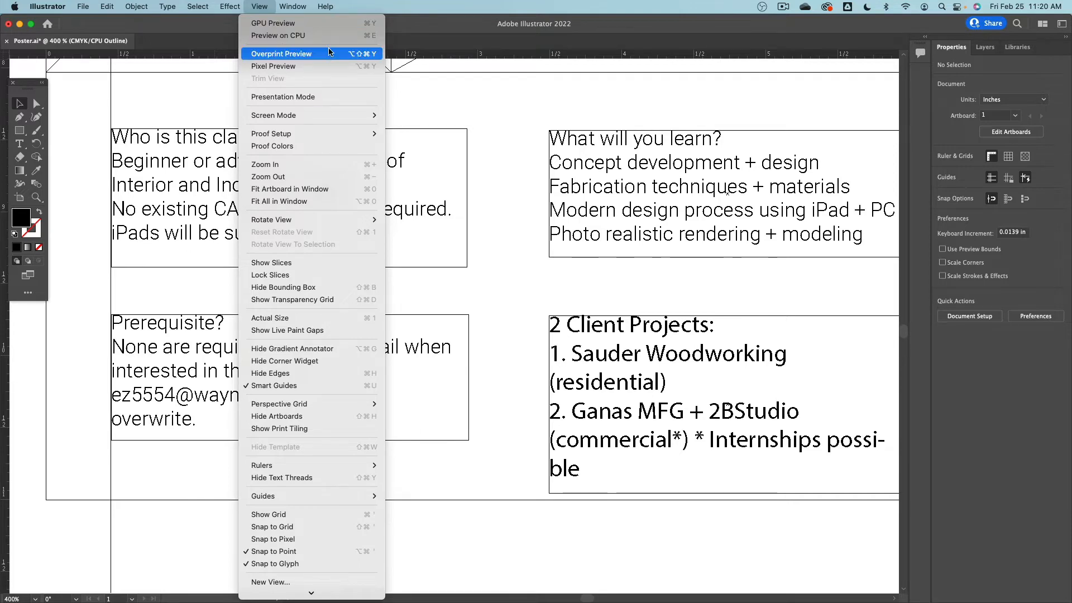
{"action": "left_click", "coordinate": [313, 25]}
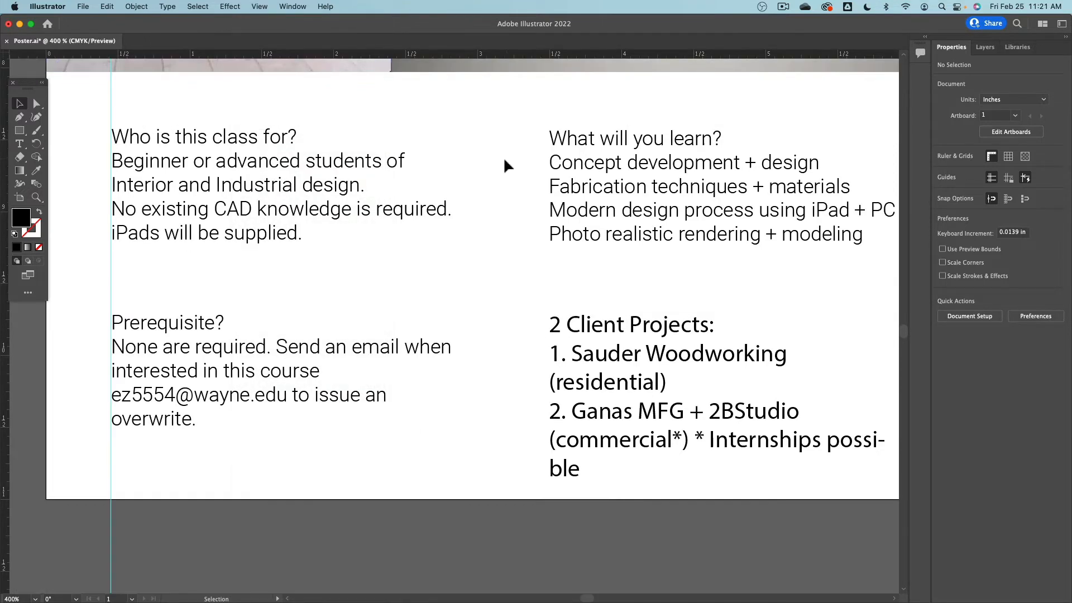
- Set the "2 Client Projects" frame's font to Roboto Light
{"action": "left_click", "coordinate": [726, 343]}
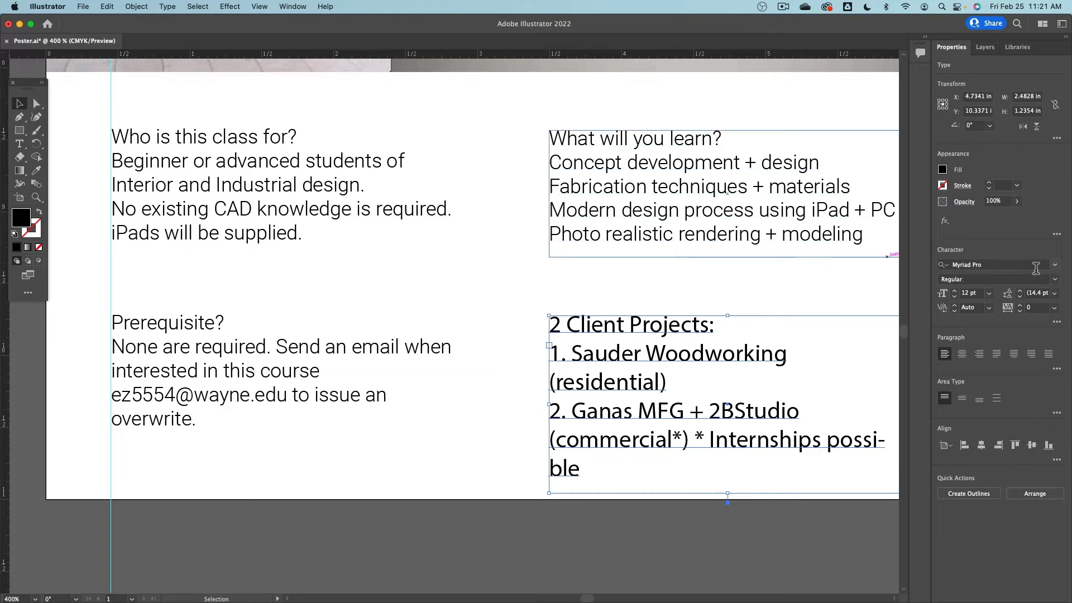
{"action": "left_click", "coordinate": [1058, 268]}
{"action": "type", "text": "robo"}
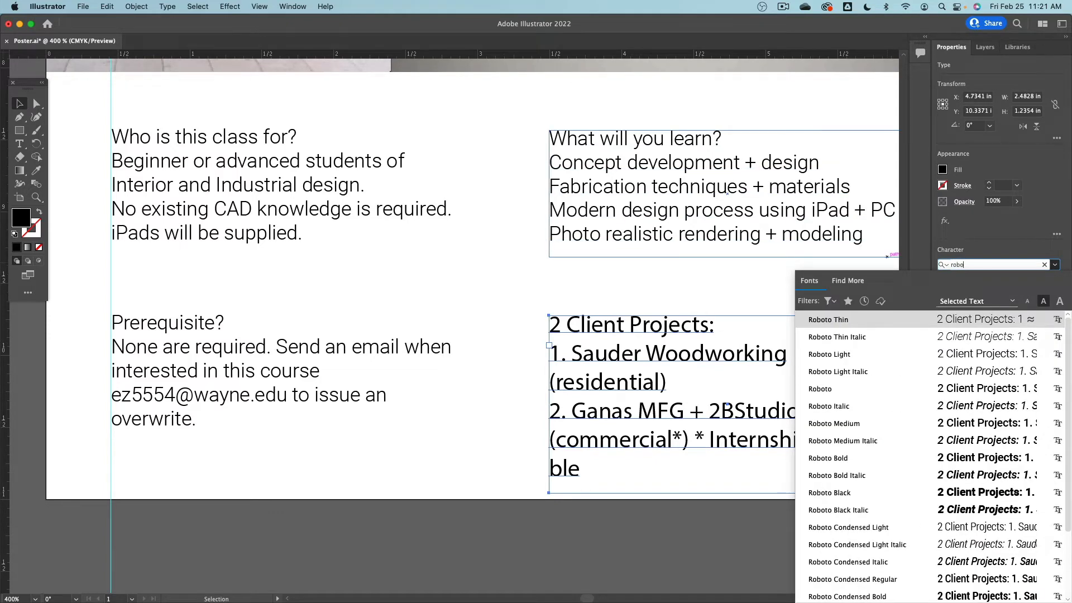
{"action": "key", "text": "Down"}
{"action": "key", "text": "Down"}
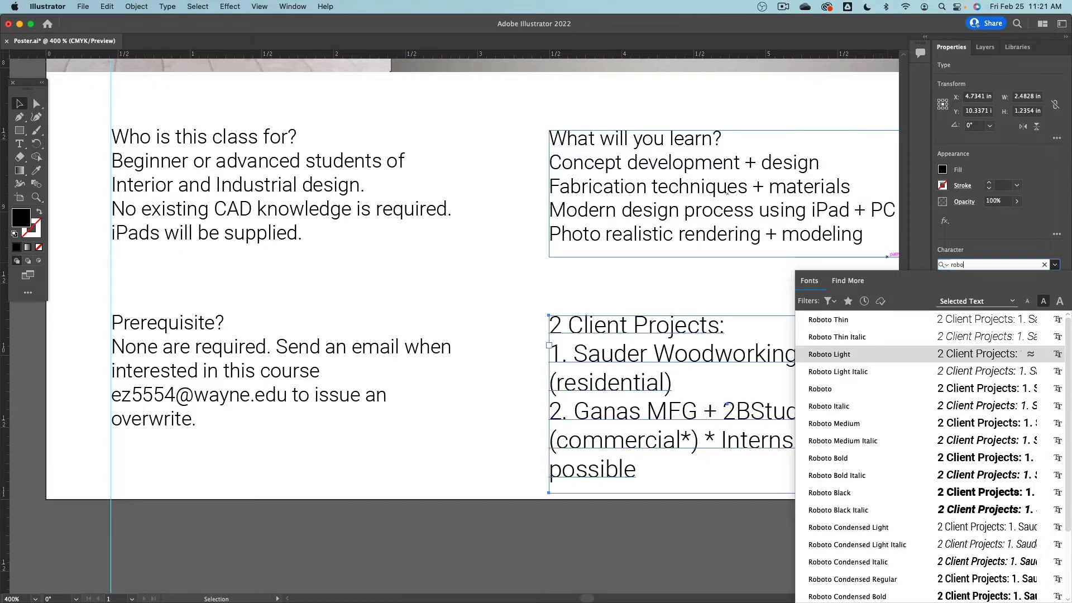
{"action": "key", "text": "Up"}
{"action": "key", "text": "Up"}
{"action": "key", "text": "Down"}
{"action": "key", "text": "Down"}
{"action": "key", "text": "Up"}
{"action": "key", "text": "Up"}
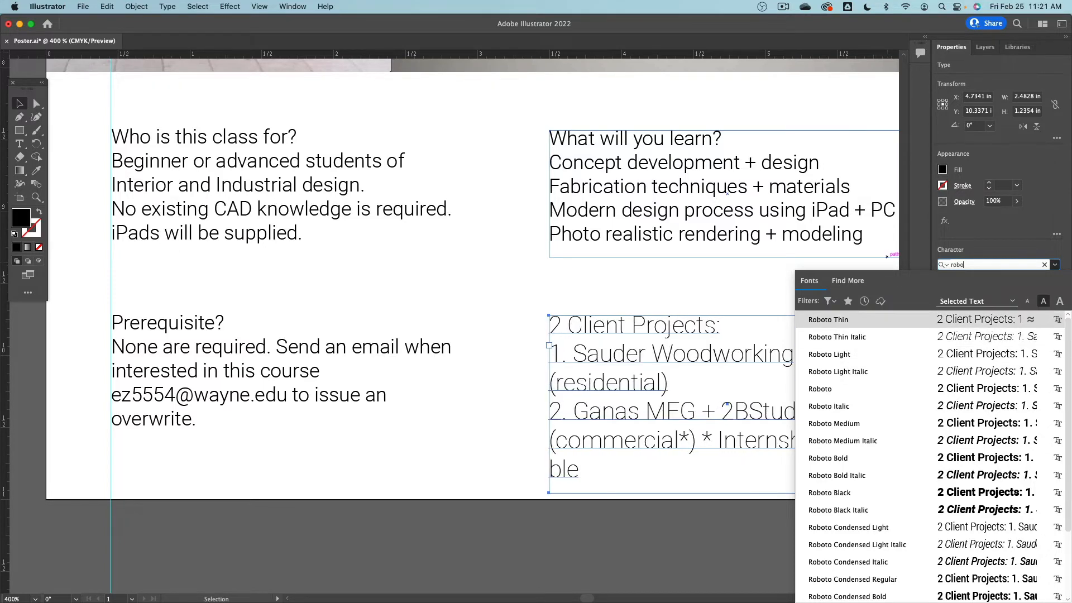
{"action": "key", "text": "Down"}
{"action": "key", "text": "Down"}
{"action": "key", "text": "Return"}
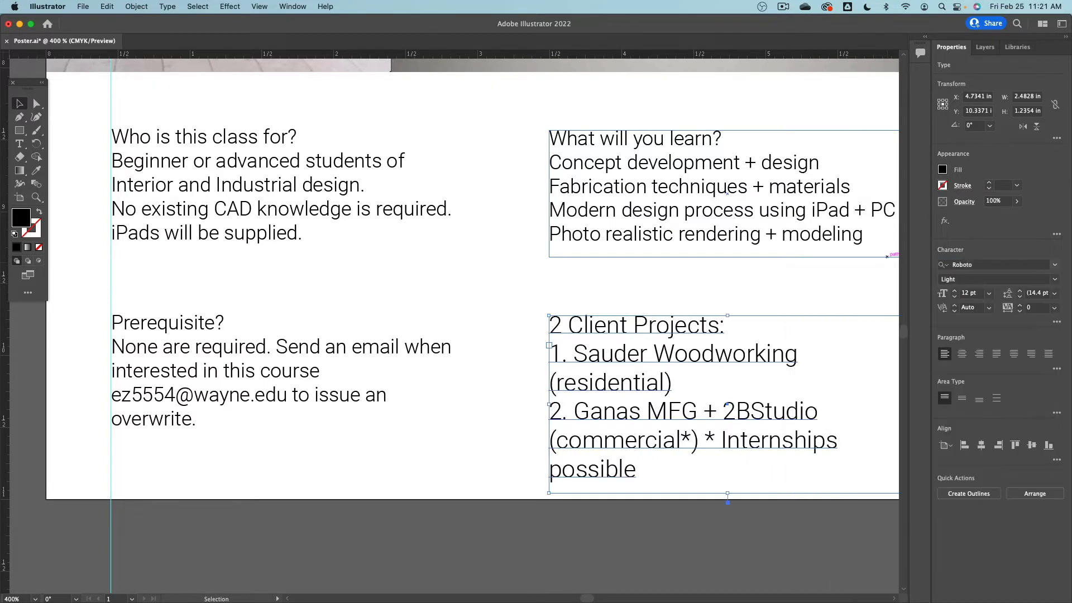
- Reduce the "2 Client Projects" text size to 10 pt to match the other information sections
{"action": "left_click", "coordinate": [465, 431]}
{"action": "scroll", "coordinate": [434, 376], "scroll_direction": "left", "scroll_amount": 1}
{"action": "scroll", "coordinate": [419, 337], "scroll_direction": "down", "scroll_amount": 2}
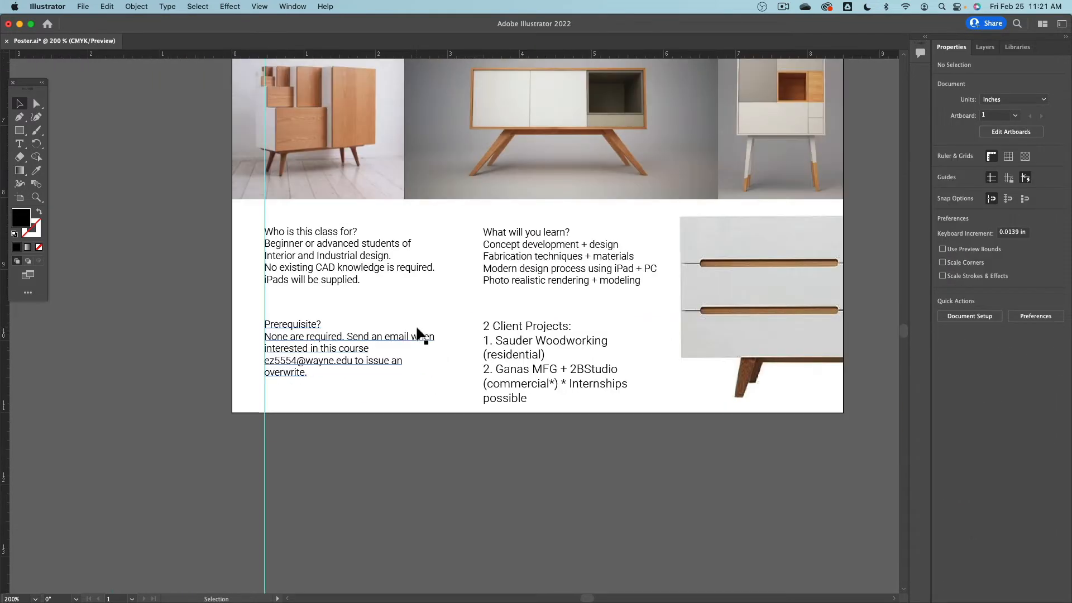
{"action": "scroll", "coordinate": [419, 335], "scroll_direction": "up", "scroll_amount": 1}
{"action": "left_click", "coordinate": [413, 294]}
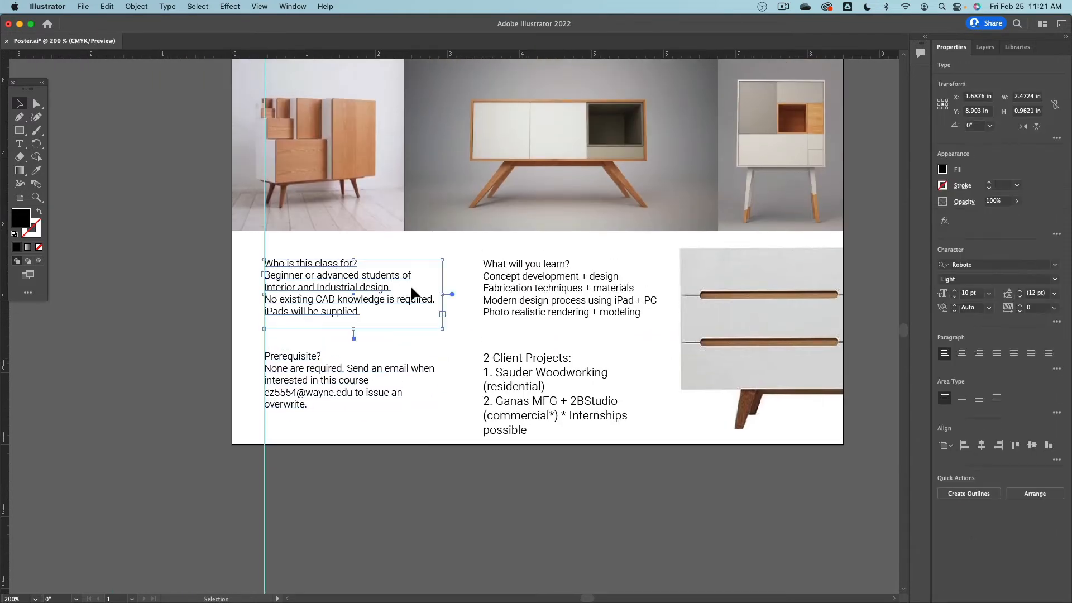
{"action": "left_click", "coordinate": [545, 301]}
{"action": "left_click", "coordinate": [575, 401]}
{"action": "left_click", "coordinate": [954, 297]}
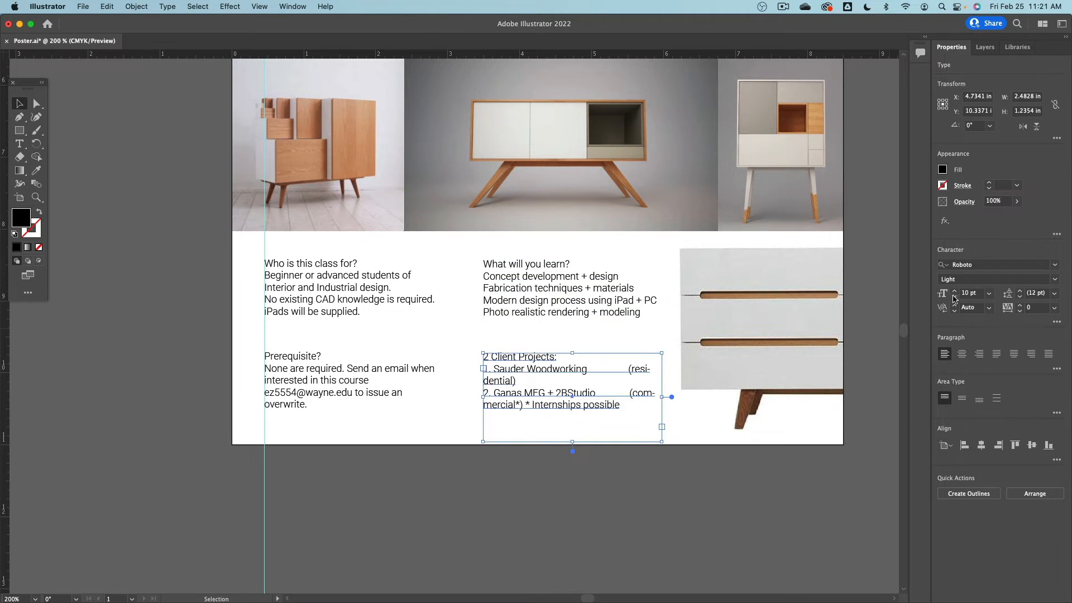
{"action": "left_click", "coordinate": [571, 521]}
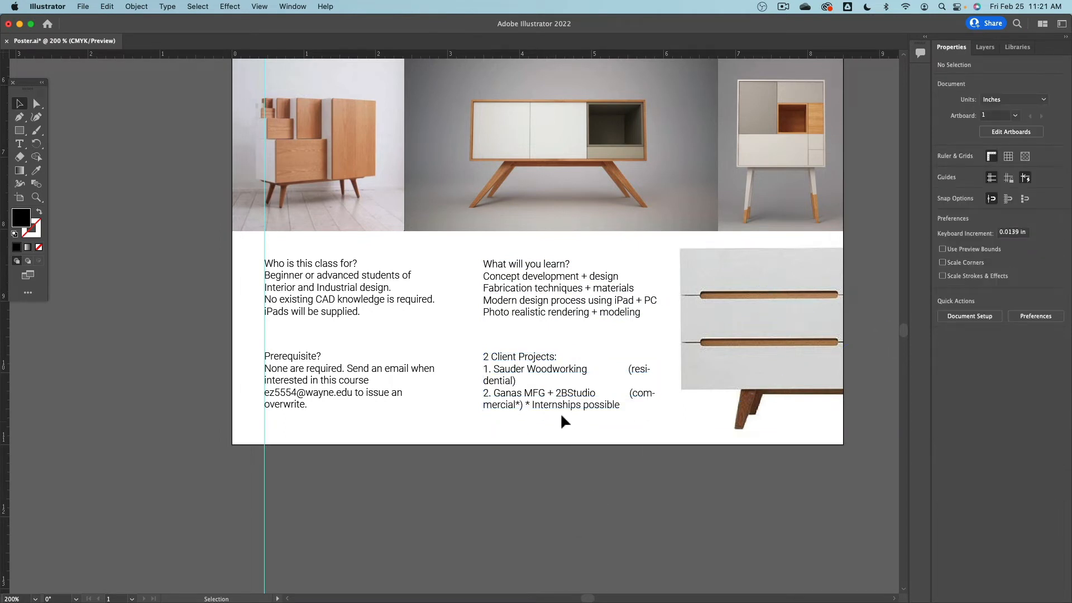
- Close the wide gaps before "(residential)" and "(commercial*)" in the "2 Client Projects" frame
{"action": "double_click", "coordinate": [622, 368]}
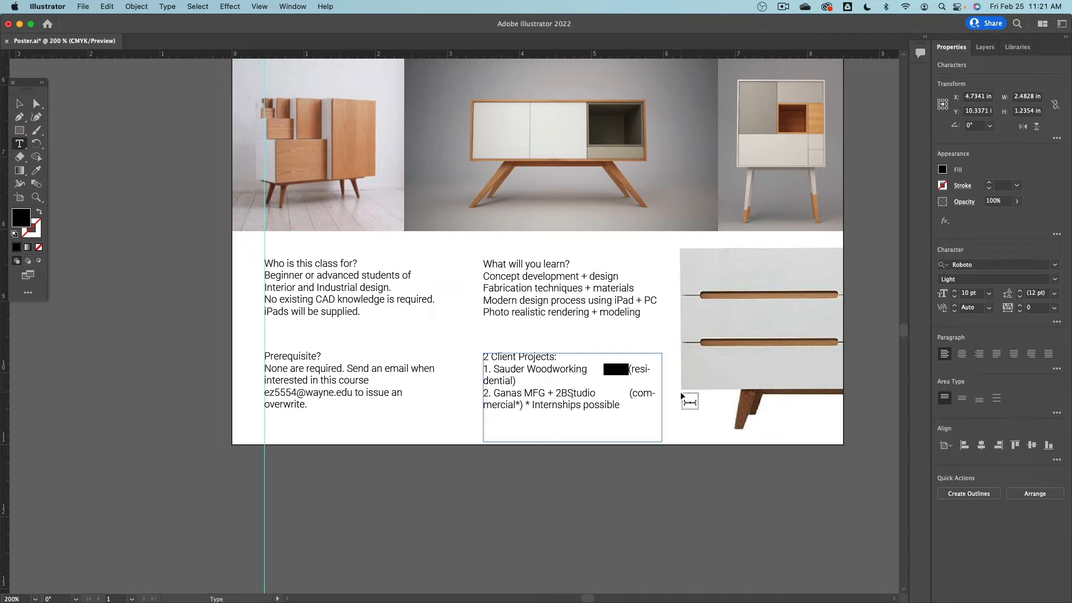
{"action": "key", "text": "BackSpace"}
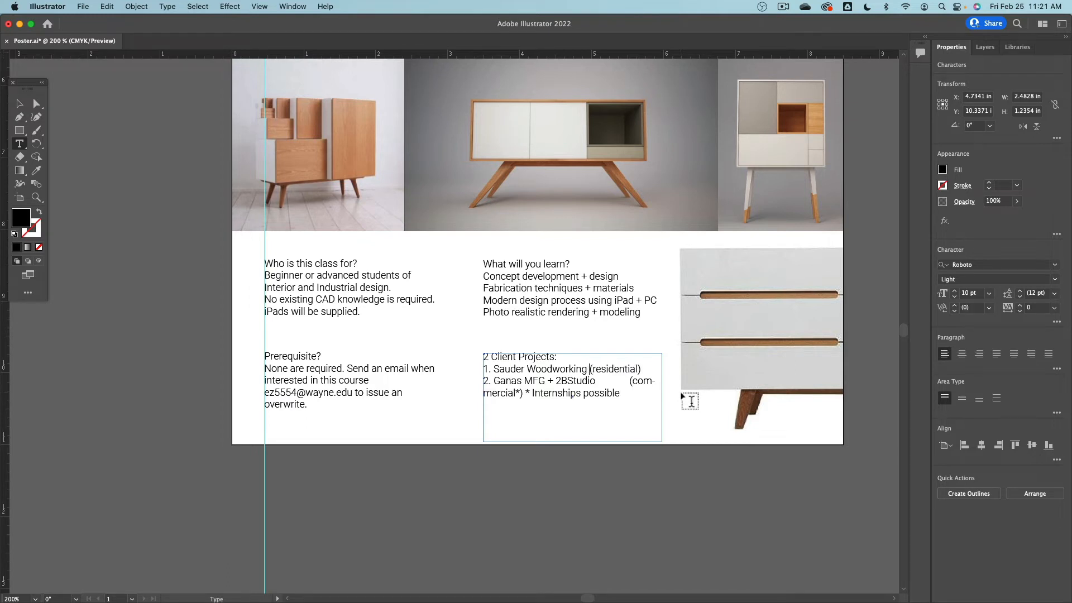
{"action": "left_click", "coordinate": [629, 382]}
{"action": "key", "text": "alt+Left"}
{"action": "key", "text": "alt+Left"}
{"action": "key", "text": "shift+Left"}
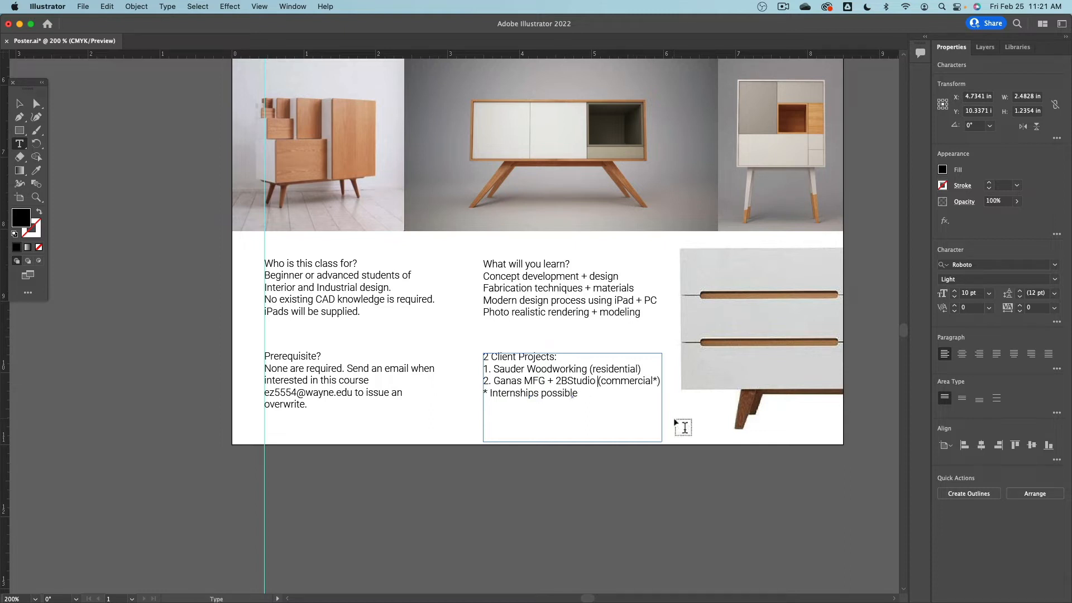
{"action": "left_click", "coordinate": [19, 117]}
{"action": "scroll", "coordinate": [167, 234], "scroll_direction": "up", "scroll_amount": 2}
{"action": "scroll", "coordinate": [167, 235], "scroll_direction": "left", "scroll_amount": 2}
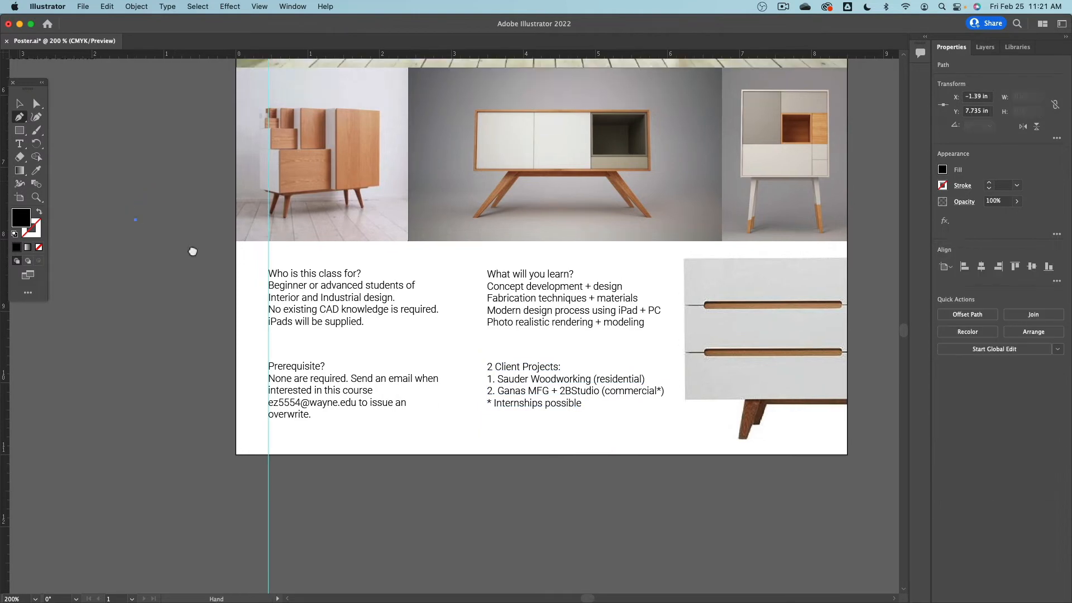
{"action": "left_click", "coordinate": [177, 250]}
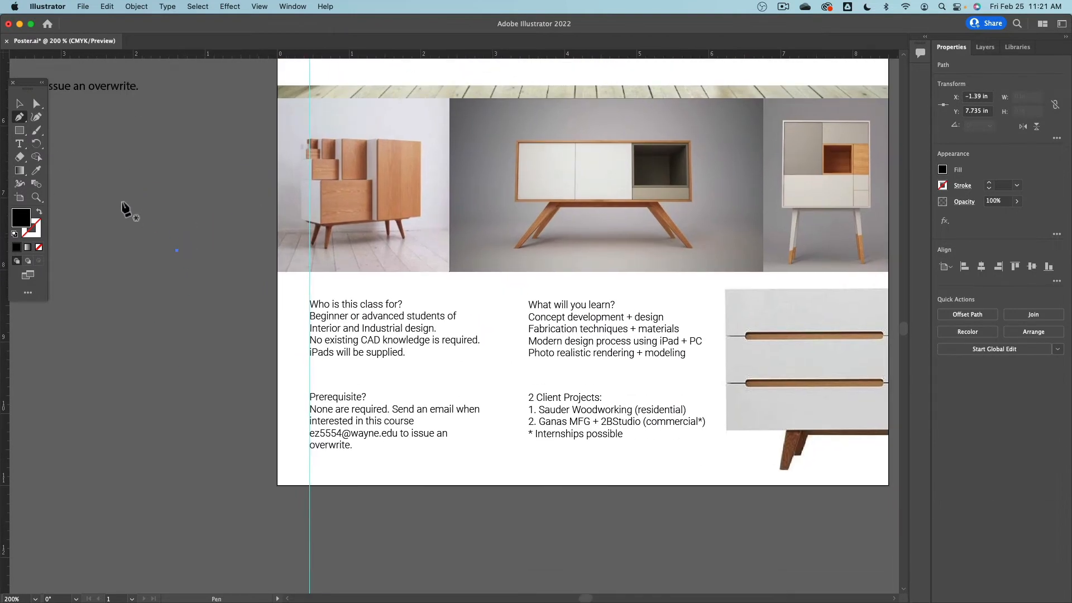
{"action": "key", "text": "alt"}
- Delete the source text block from the pasteboard beside the poster
{"action": "scroll", "coordinate": [134, 198], "scroll_direction": "down", "scroll_amount": 2}
{"action": "left_click_drag", "start_coordinate": [189, 210], "coordinate": [450, 370]}
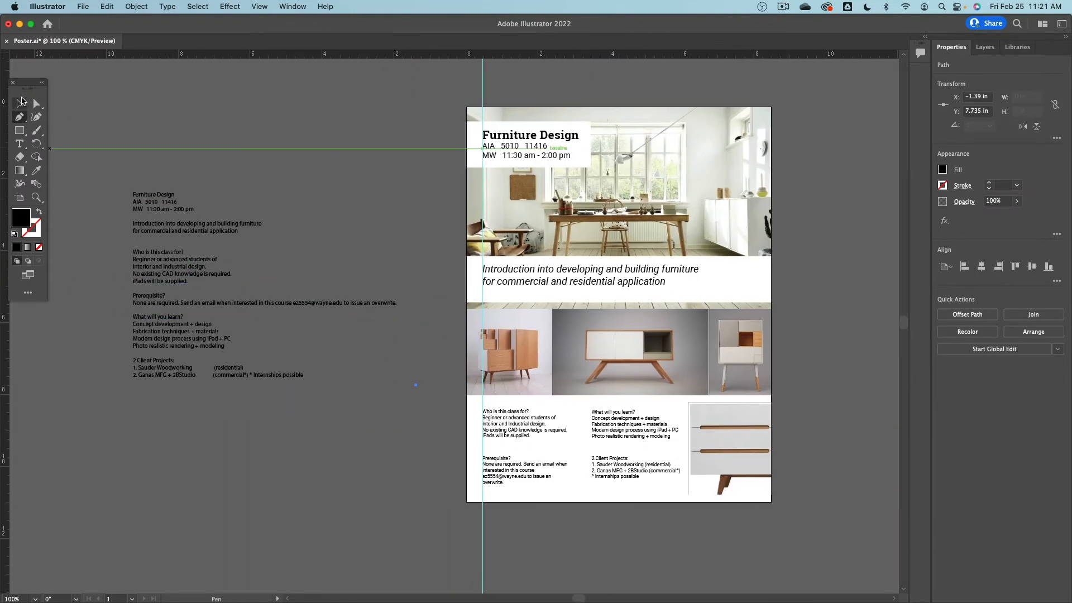
{"action": "left_click", "coordinate": [94, 149]}
{"action": "left_click", "coordinate": [19, 104]}
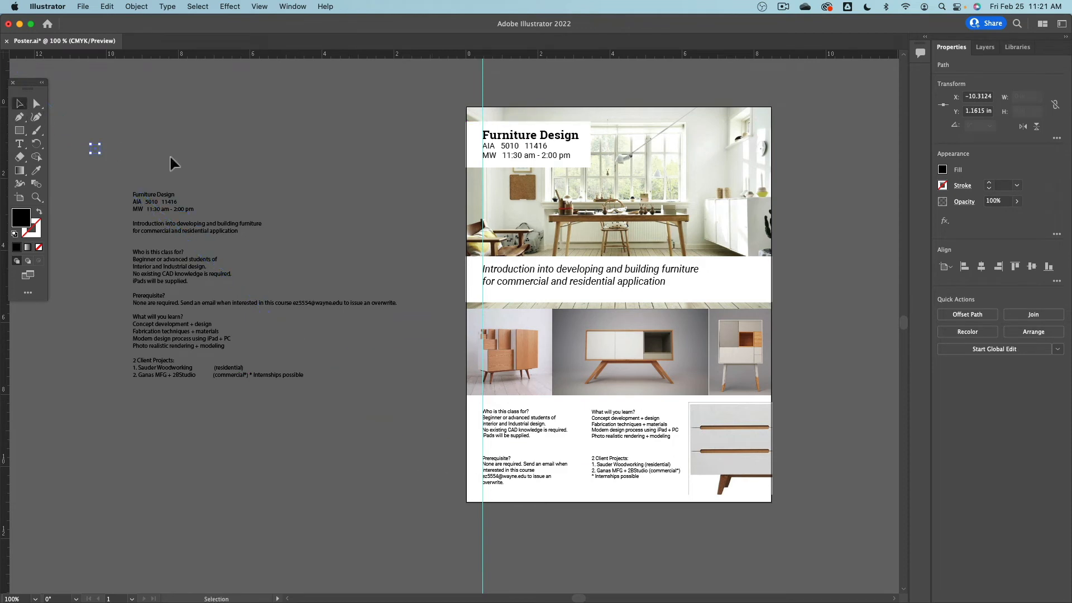
{"action": "left_click", "coordinate": [169, 156]}
{"action": "left_click", "coordinate": [163, 226]}
{"action": "key", "text": "Delete"}
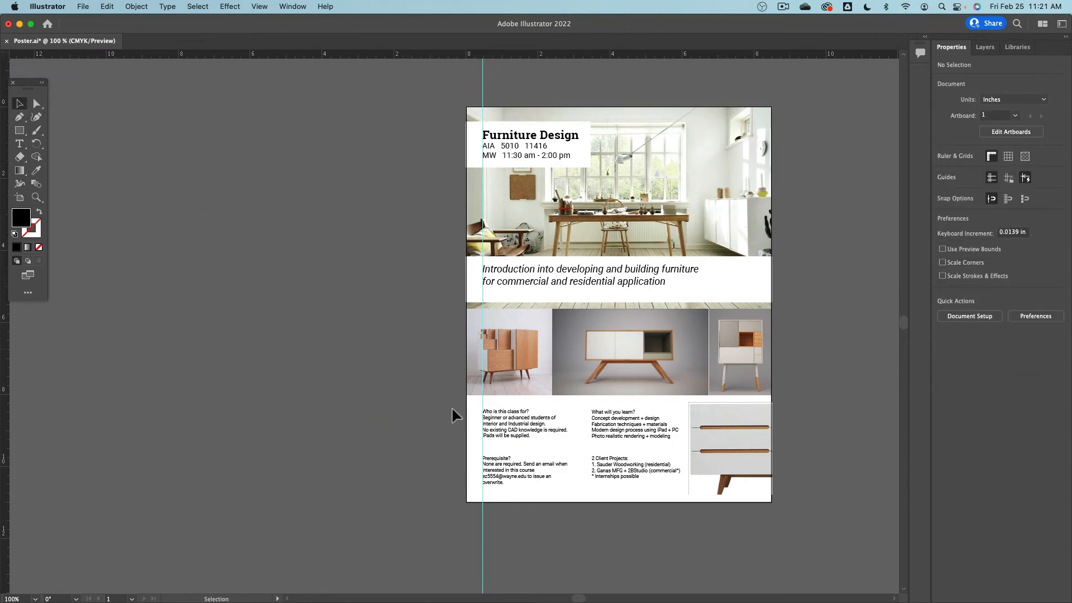
- Set the "Who is this class for?" heading to Roboto Medium
{"action": "scroll", "coordinate": [648, 444], "scroll_direction": "up", "scroll_amount": 2}
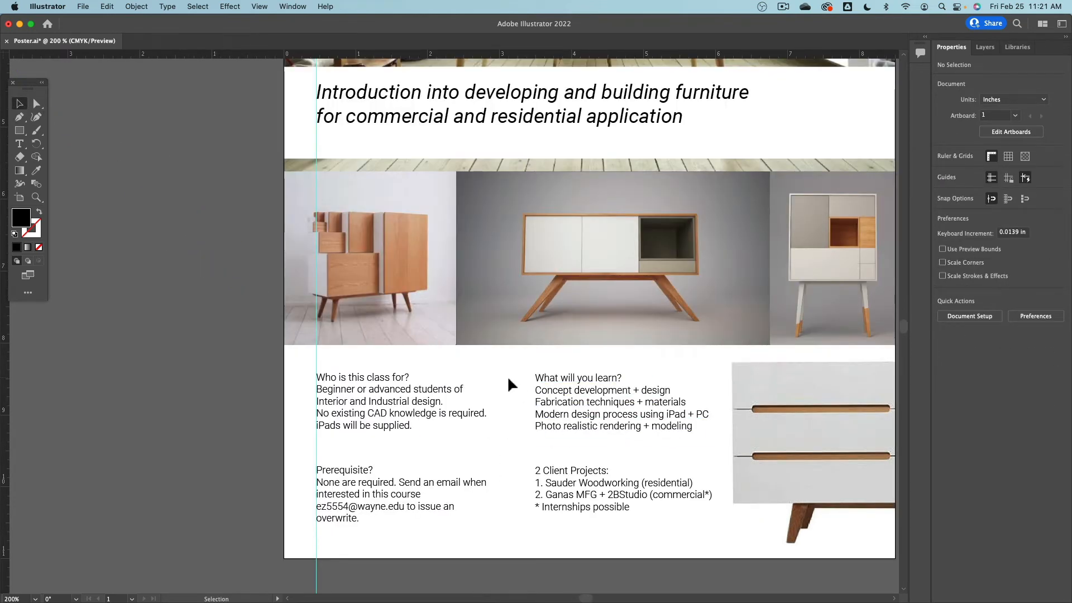
{"action": "left_click", "coordinate": [394, 382]}
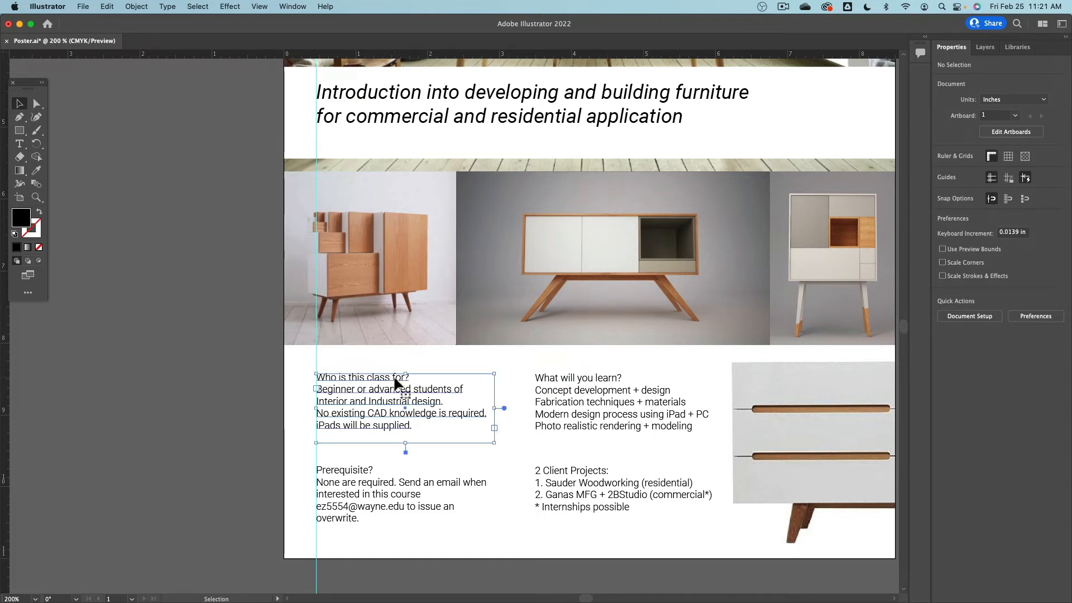
{"action": "triple_click", "coordinate": [395, 380]}
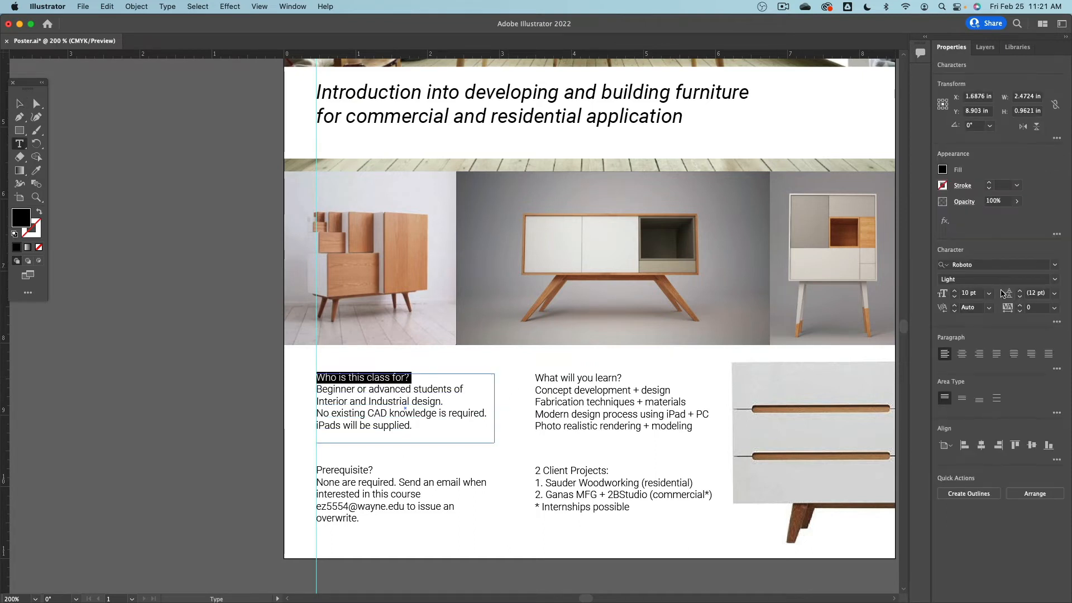
{"action": "left_click", "coordinate": [1055, 280]}
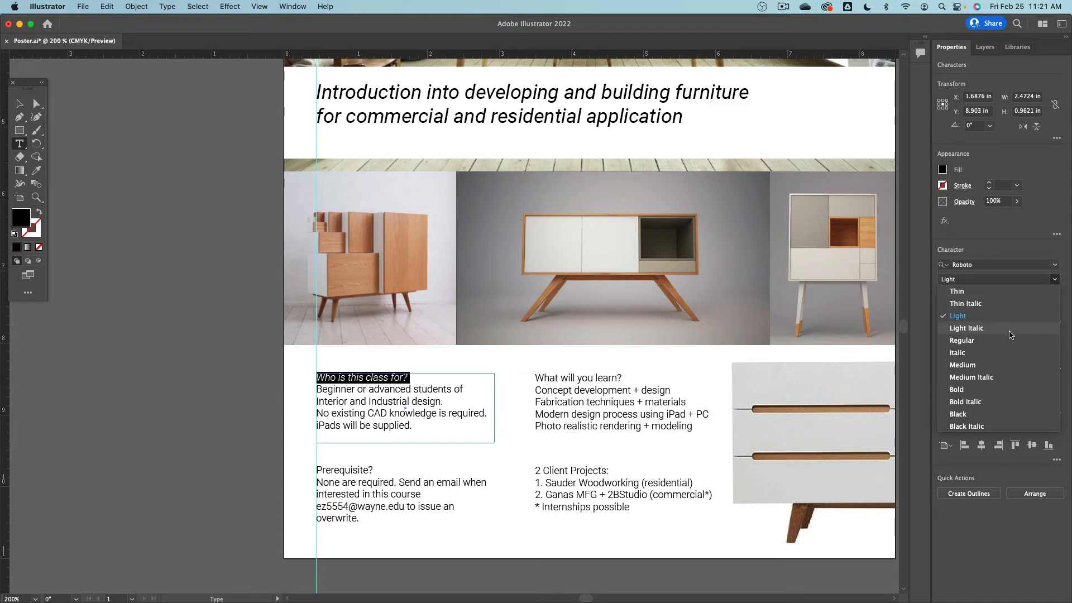
{"action": "left_click", "coordinate": [1000, 364]}
- Set the "What will you learn?" heading to Roboto Medium
{"action": "left_click", "coordinate": [589, 378]}
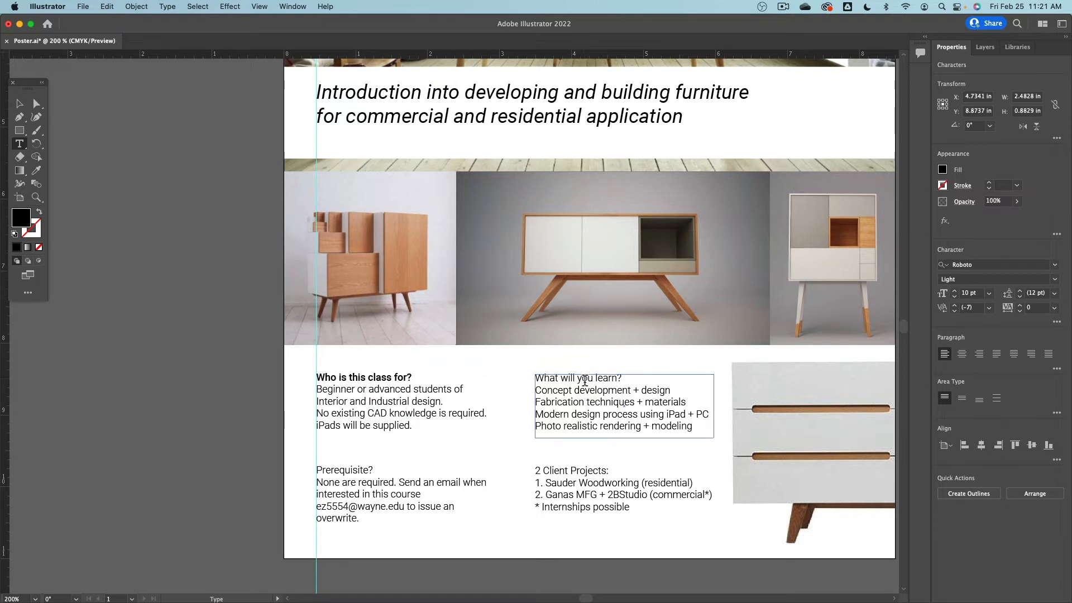
{"action": "triple_click", "coordinate": [589, 378]}
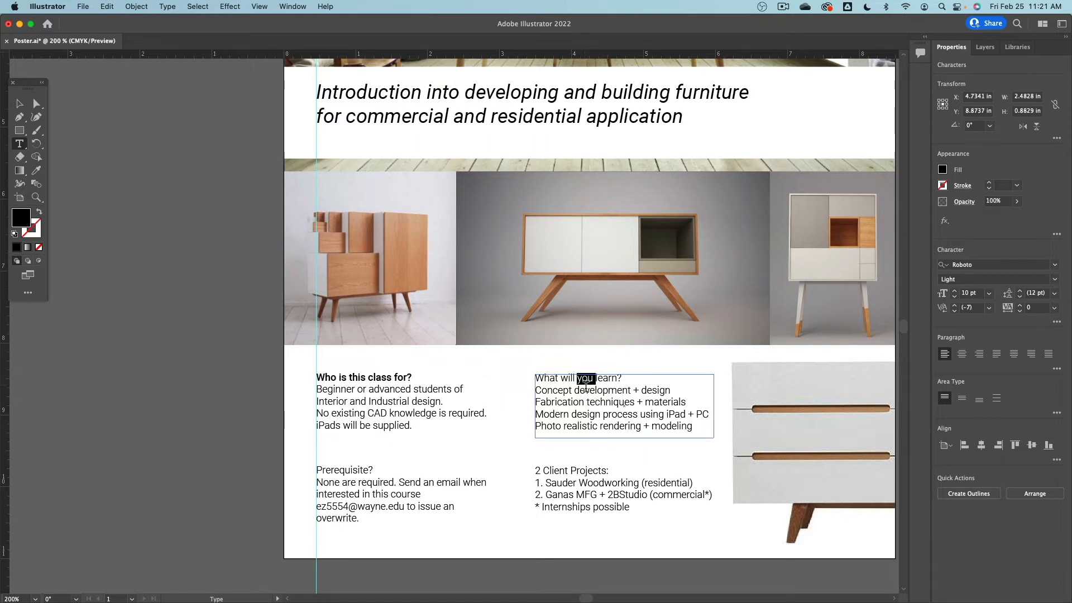
{"action": "left_click", "coordinate": [1055, 279]}
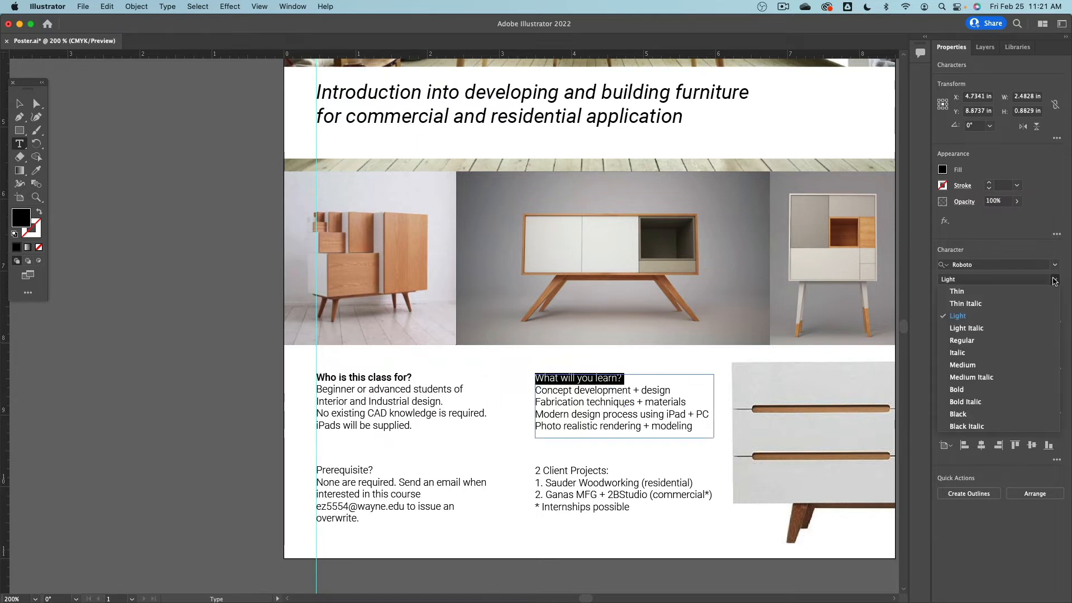
{"action": "left_click", "coordinate": [999, 364]}
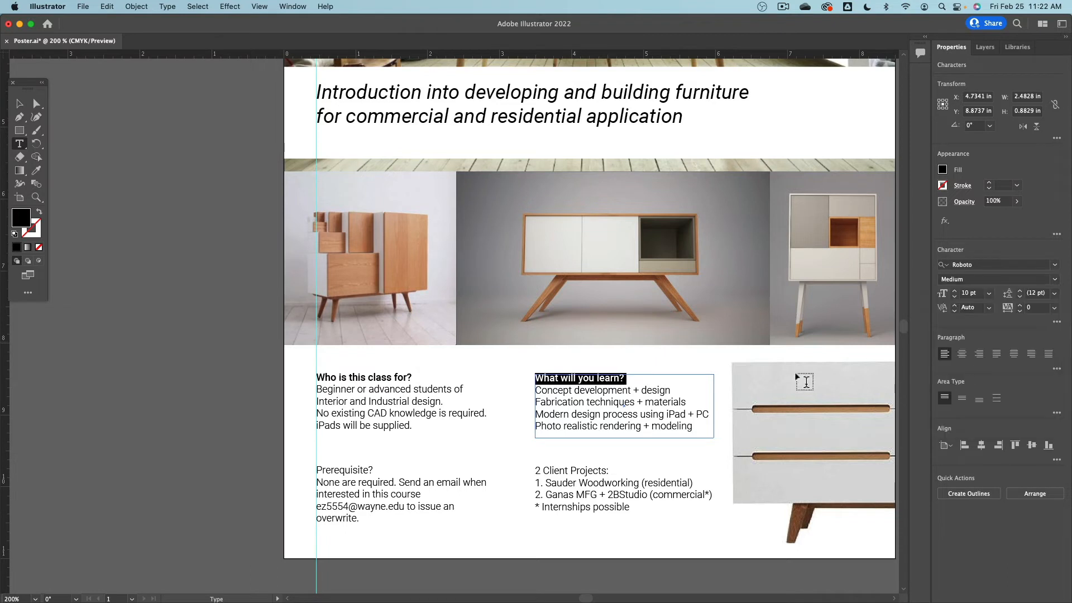
- Set the "Prerequisite?" heading to Roboto Bold and the body text beneath it to Light Italic
{"action": "triple_click", "coordinate": [337, 473]}
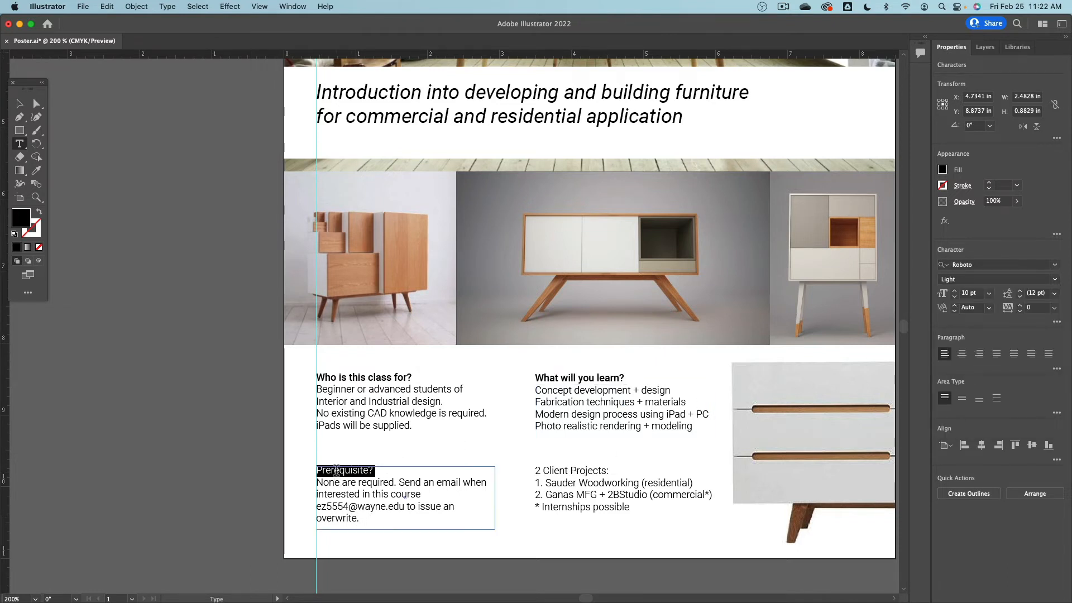
{"action": "left_click", "coordinate": [1057, 280]}
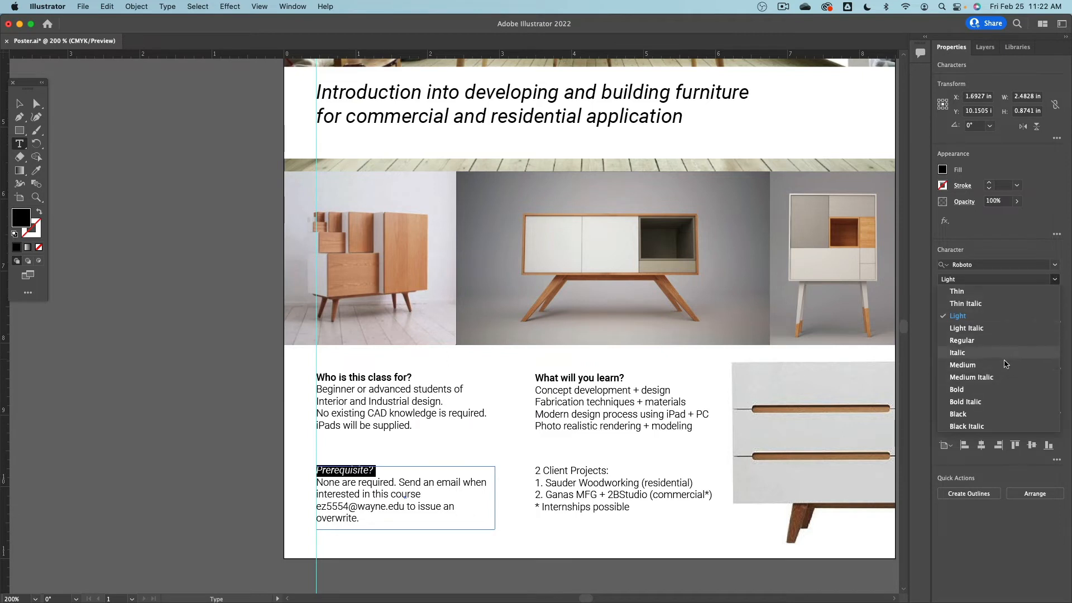
{"action": "left_click", "coordinate": [999, 389]}
{"action": "left_click_drag", "start_coordinate": [360, 519], "coordinate": [306, 483]}
{"action": "left_click", "coordinate": [1055, 279]}
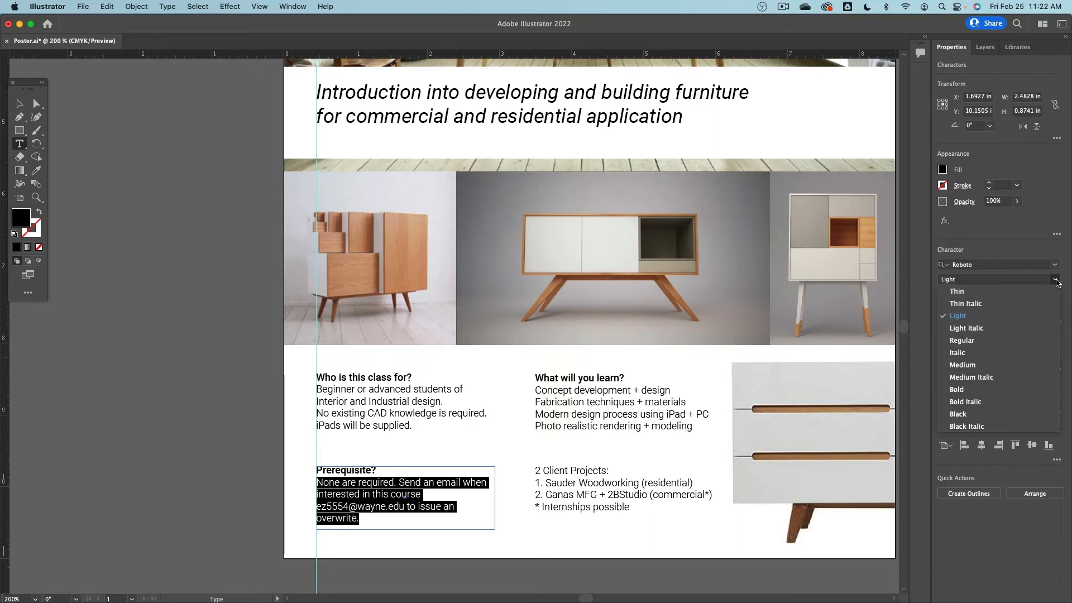
{"action": "left_click", "coordinate": [972, 332]}
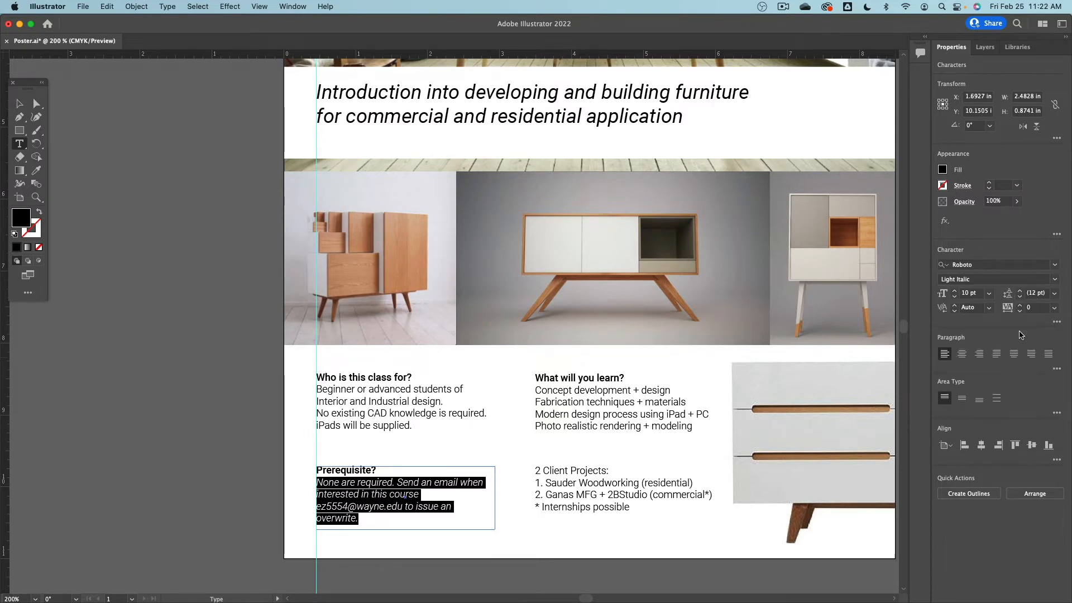
- Set the lines under "2 Client Projects:" to Roboto Light Italic and that heading to Roboto Black
{"action": "left_click", "coordinate": [635, 508]}
{"action": "triple_click", "coordinate": [587, 496]}
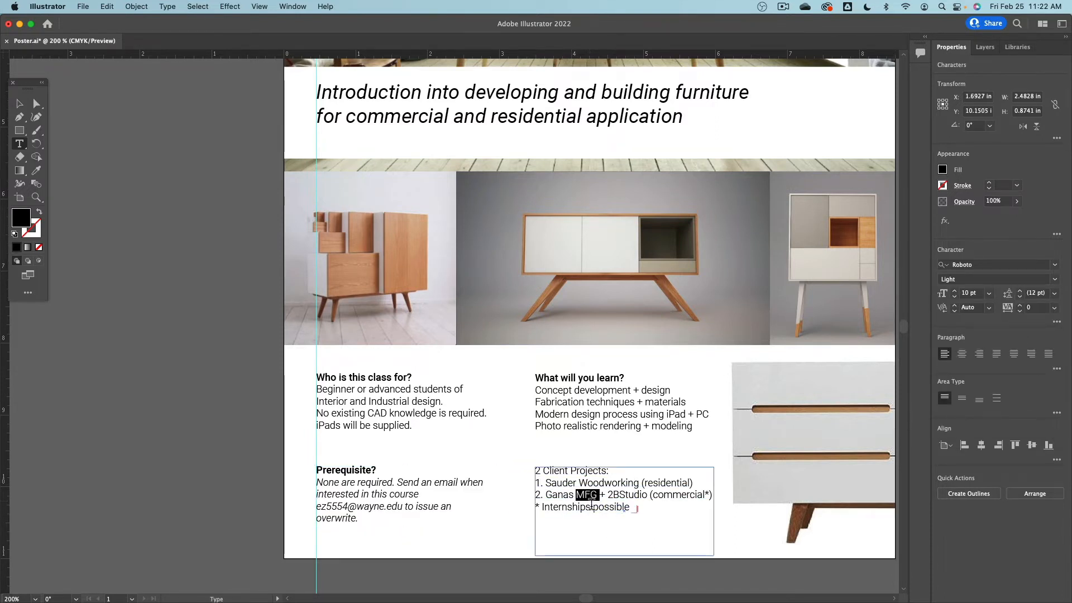
{"action": "left_click_drag", "start_coordinate": [634, 512], "coordinate": [534, 483]}
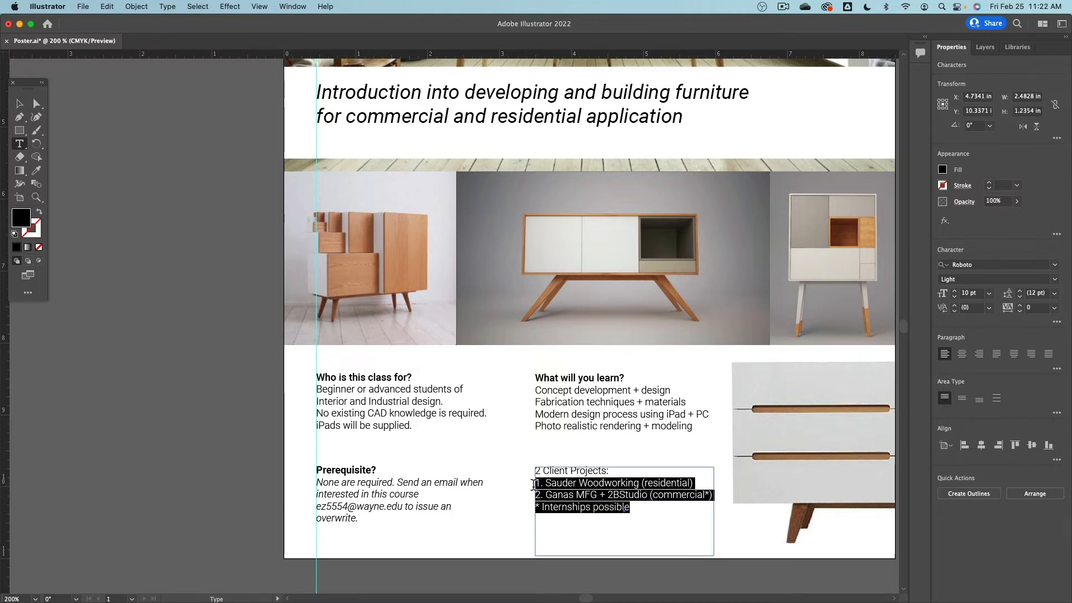
{"action": "left_click", "coordinate": [1054, 279]}
{"action": "left_click", "coordinate": [998, 329]}
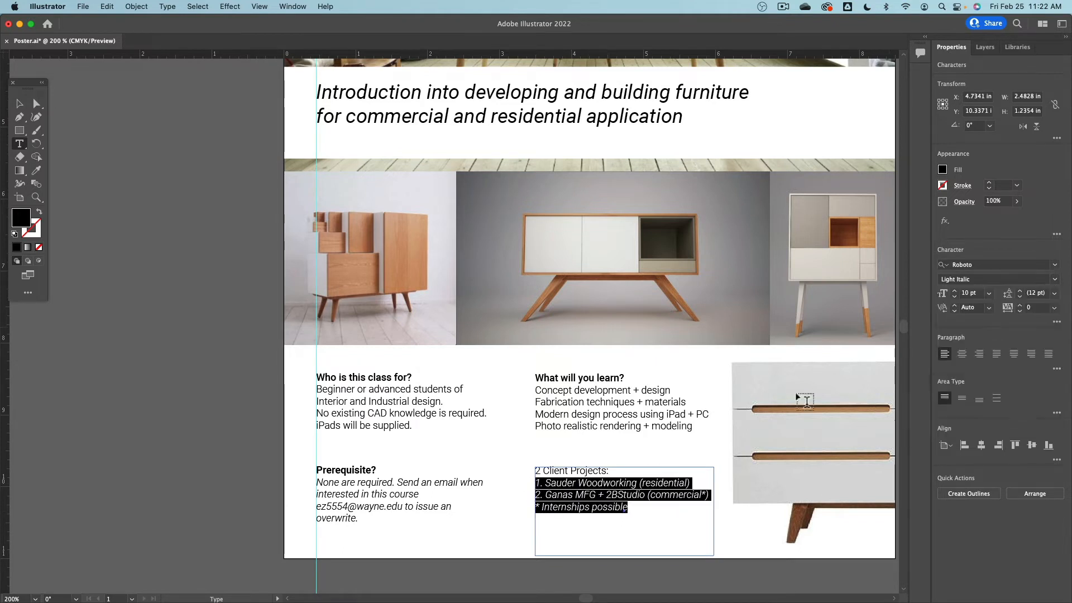
{"action": "triple_click", "coordinate": [552, 474]}
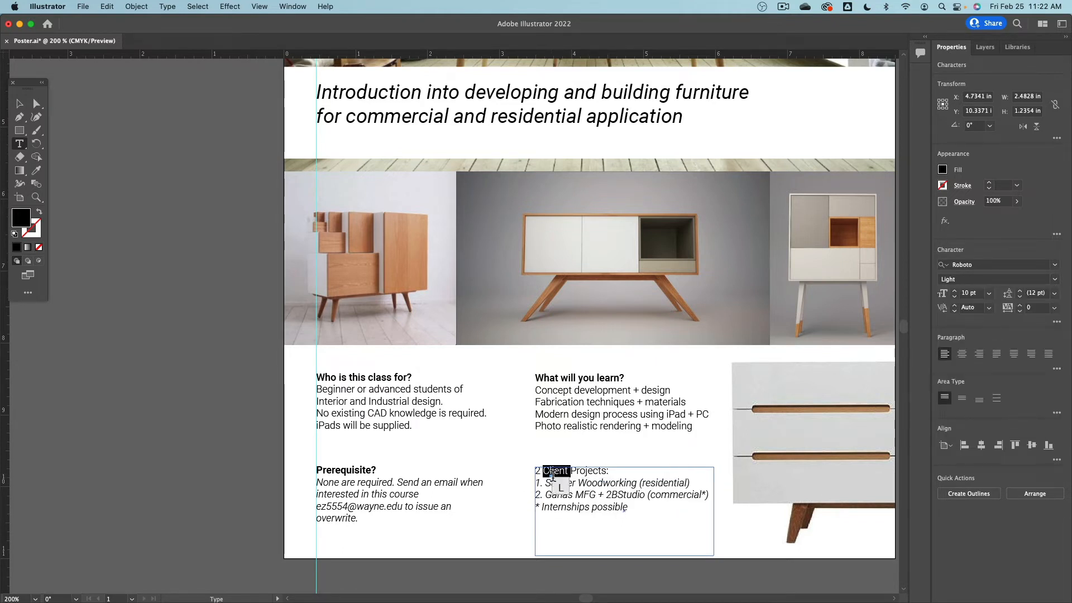
{"action": "left_click", "coordinate": [1055, 279]}
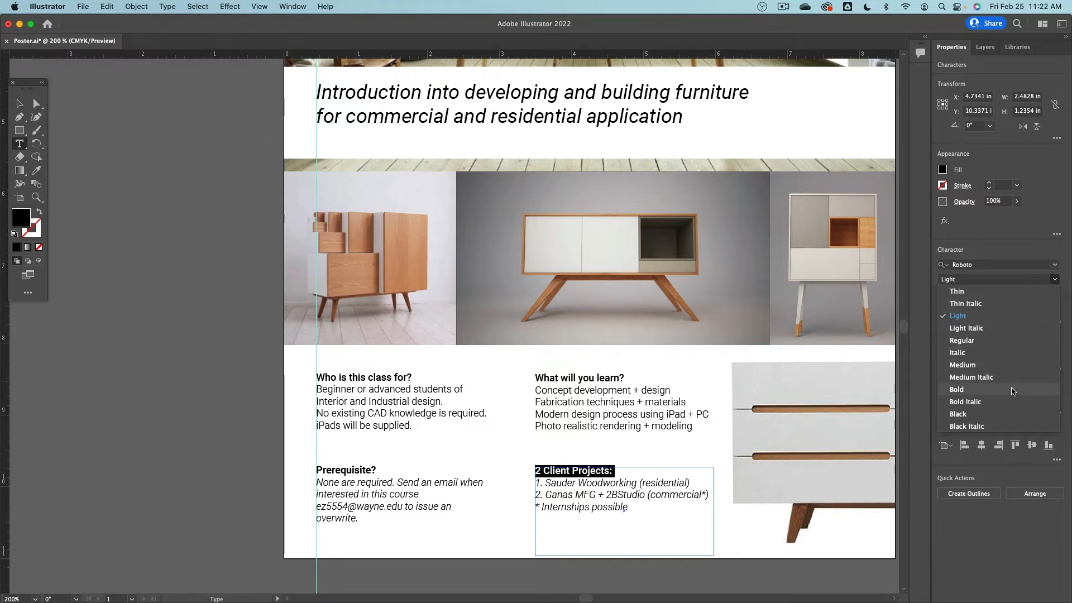
{"action": "left_click", "coordinate": [1008, 418]}
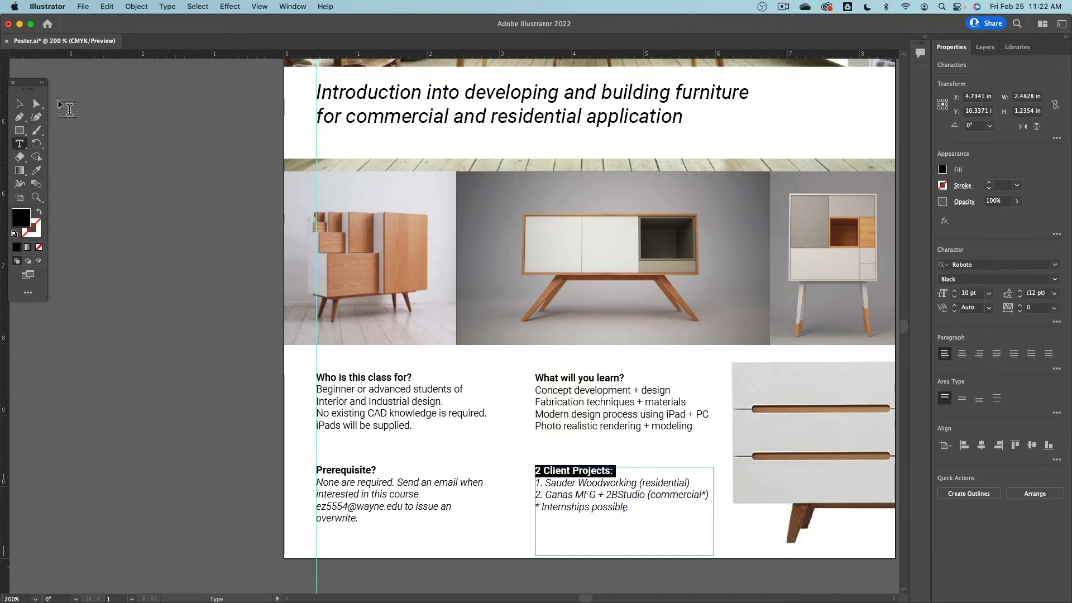
- Leave text editing and examine the four information sections for differences in heading and body styling
{"action": "left_click", "coordinate": [37, 104]}
{"action": "left_click", "coordinate": [21, 118]}
{"action": "left_click", "coordinate": [122, 179]}
{"action": "left_click_drag", "start_coordinate": [170, 257], "coordinate": [244, 241]}
{"action": "left_click", "coordinate": [19, 105]}
{"action": "left_click", "coordinate": [174, 261]}
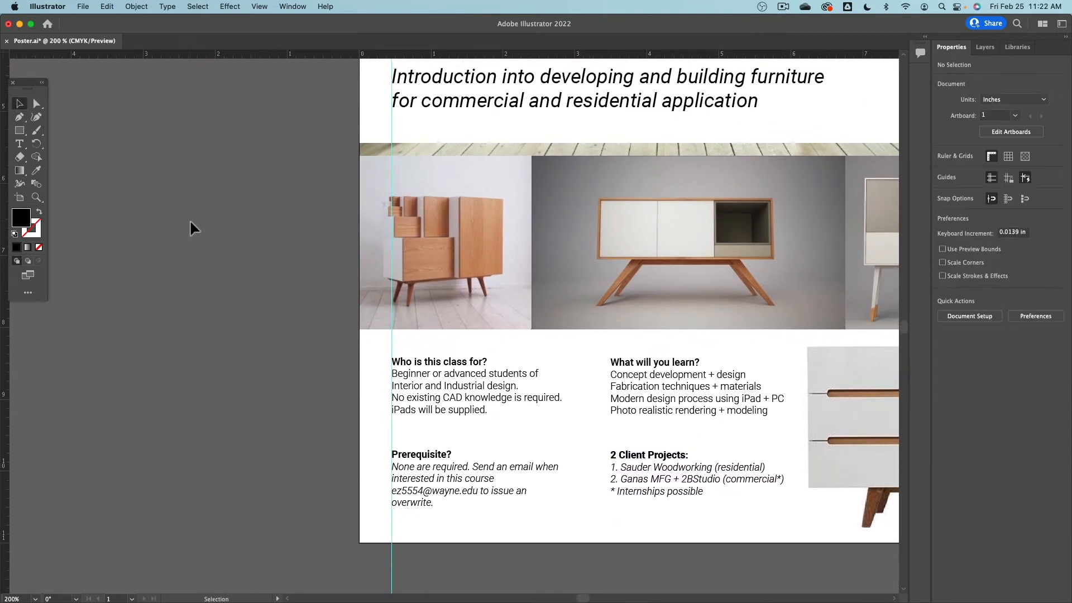
{"action": "scroll", "coordinate": [224, 240], "scroll_direction": "down", "scroll_amount": 2}
{"action": "scroll", "coordinate": [223, 240], "scroll_direction": "right", "scroll_amount": 2}
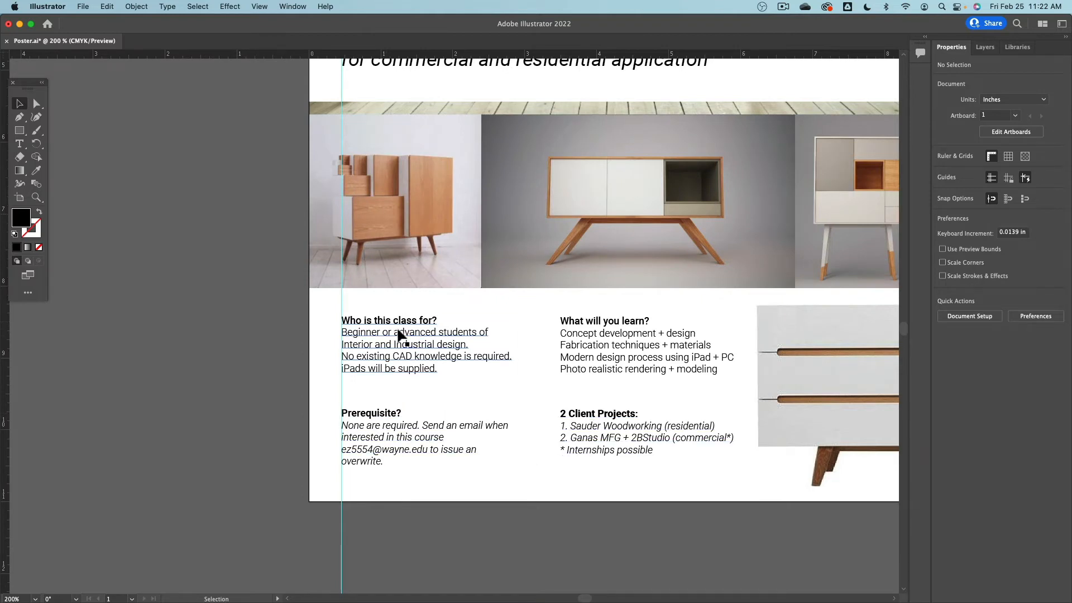
{"action": "scroll", "coordinate": [418, 452], "scroll_direction": "up", "scroll_amount": 3}
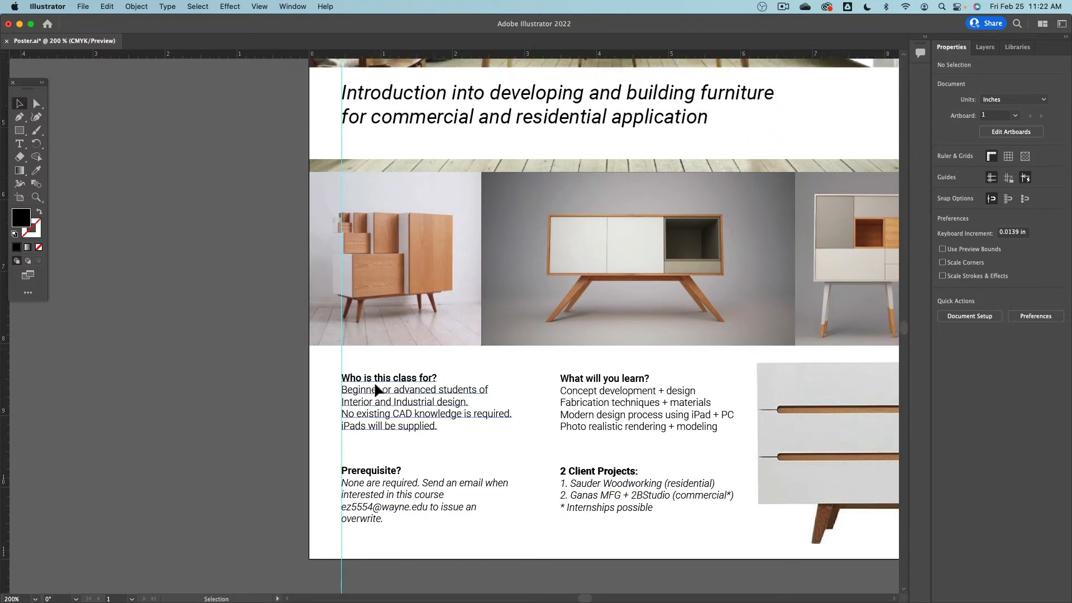
{"action": "scroll", "coordinate": [376, 380], "scroll_direction": "down", "scroll_amount": 3}
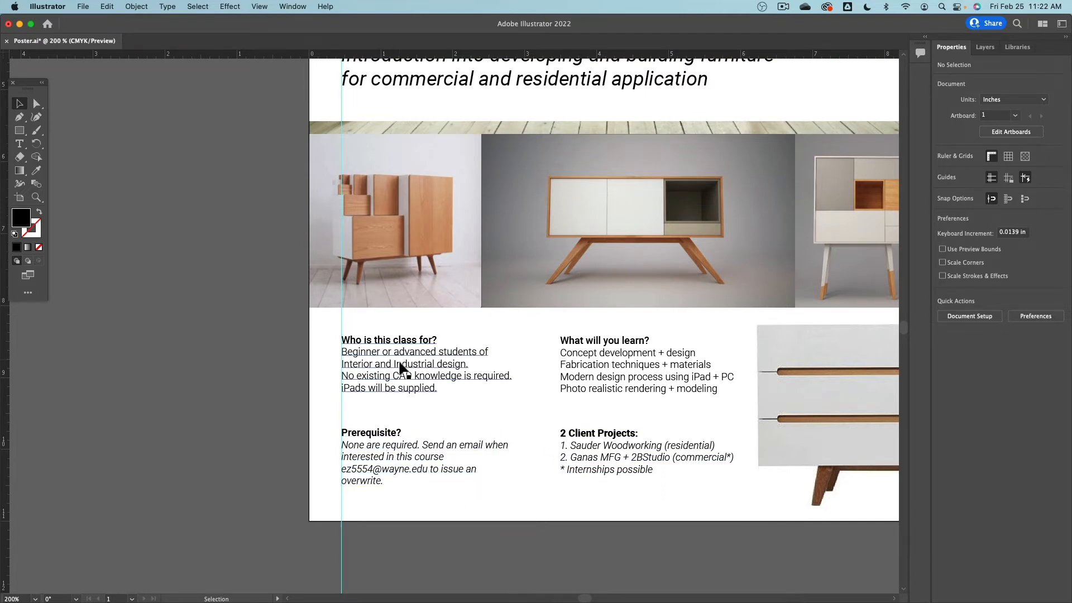
{"action": "left_click", "coordinate": [379, 467]}
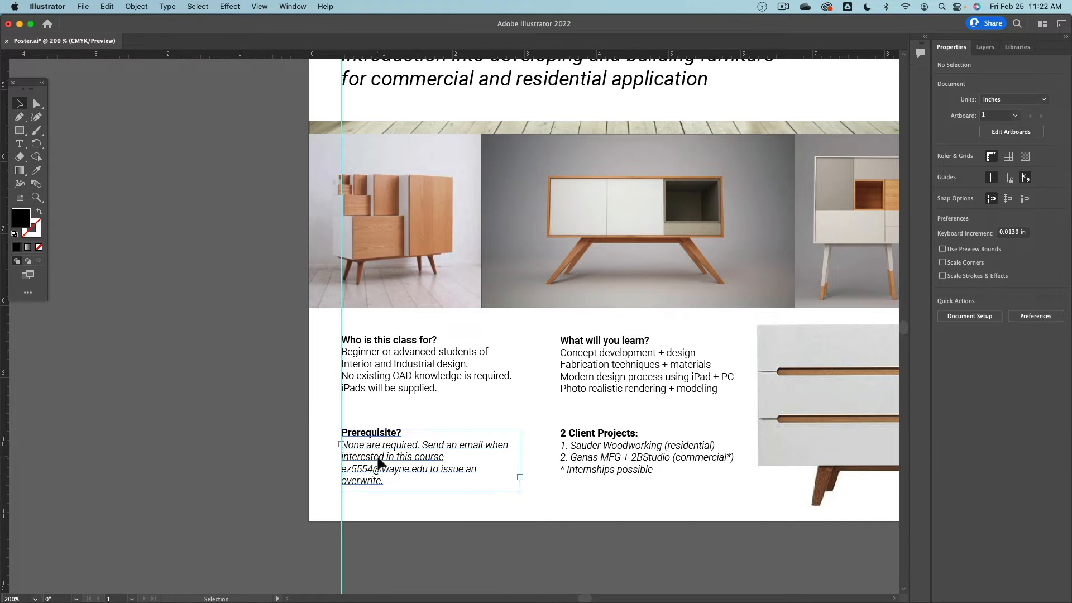
{"action": "left_click", "coordinate": [274, 386]}
- Select the "Who is this class for?" heading text, then show the Character Styles list on the pasteboard beside the poster and enlarge it
{"action": "left_click", "coordinate": [384, 347]}
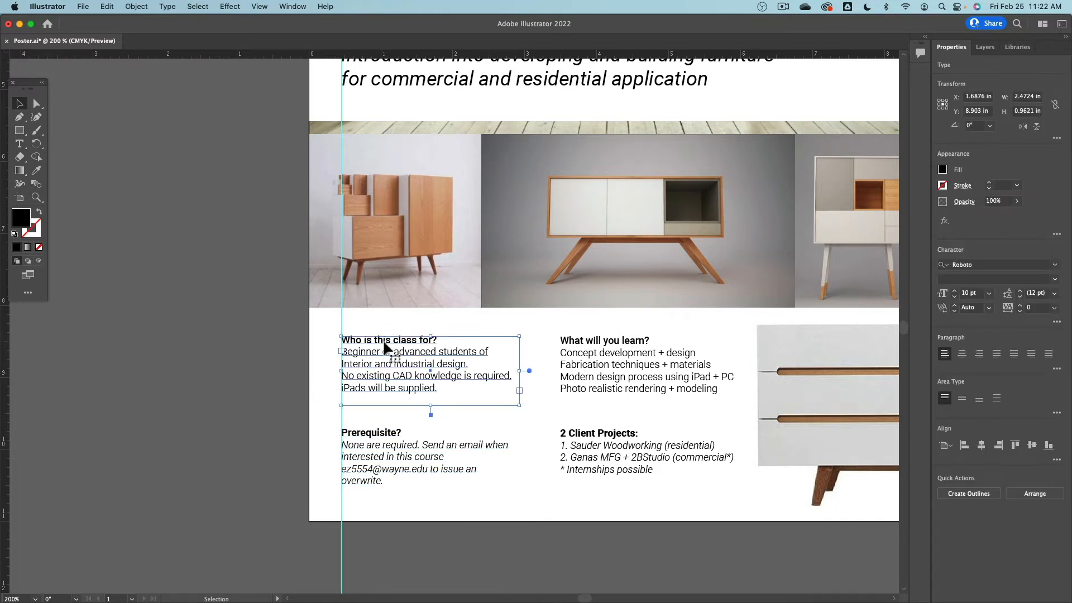
{"action": "key", "text": "super"}
{"action": "triple_click", "coordinate": [384, 347]}
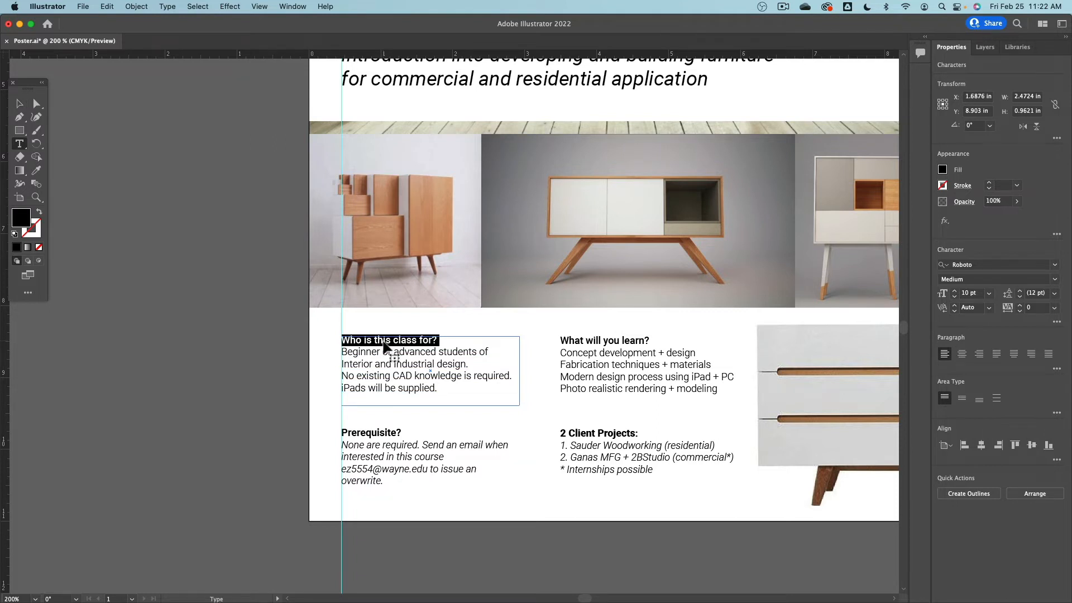
{"action": "left_click", "coordinate": [282, 4]}
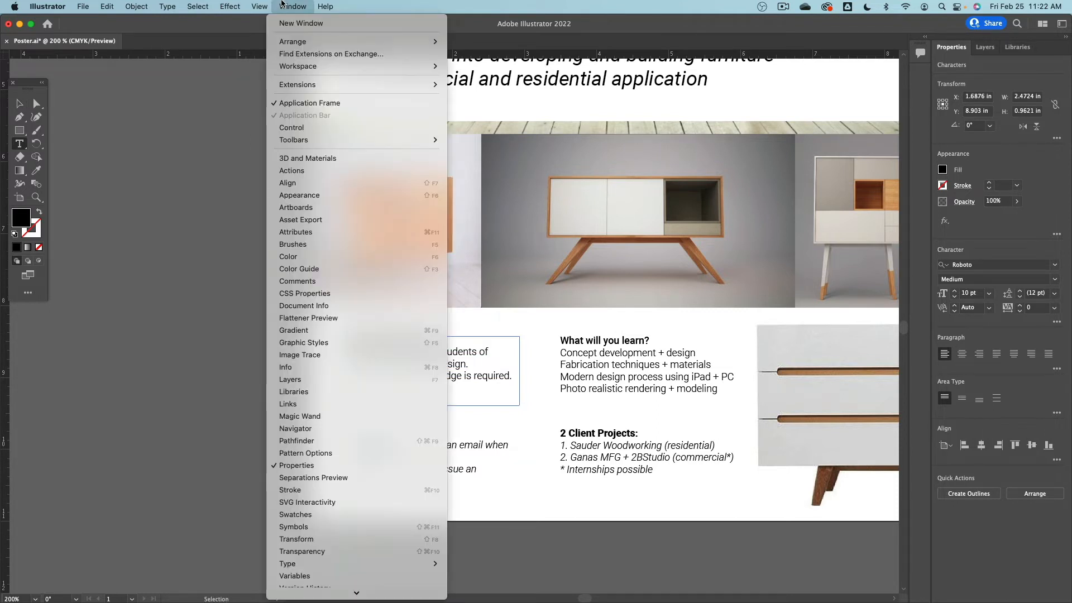
{"action": "scroll", "coordinate": [353, 514], "scroll_direction": "down", "scroll_amount": 3}
{"action": "mouse_move", "coordinate": [351, 494]}
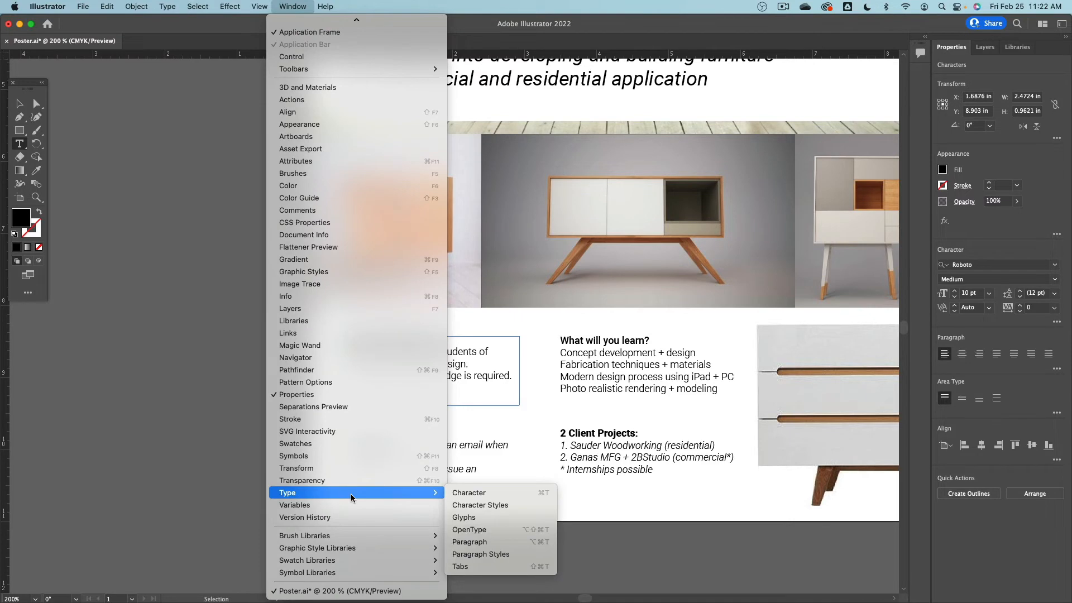
{"action": "left_click", "coordinate": [513, 505]}
{"action": "left_click_drag", "start_coordinate": [439, 178], "coordinate": [105, 137]}
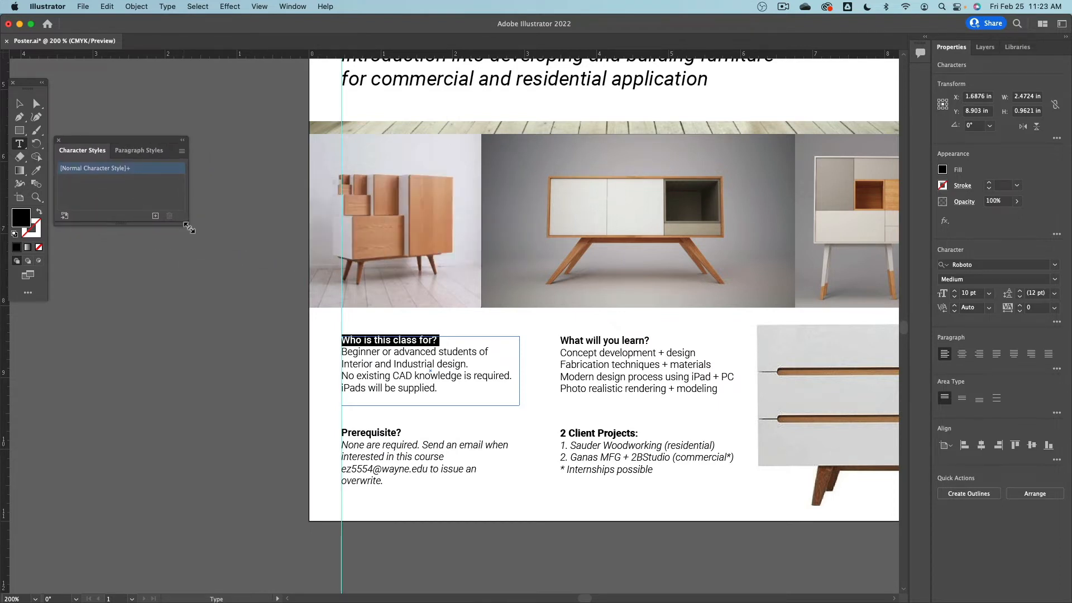
{"action": "left_click_drag", "start_coordinate": [188, 228], "coordinate": [261, 286]}
{"action": "left_click_drag", "start_coordinate": [198, 143], "coordinate": [239, 139]}
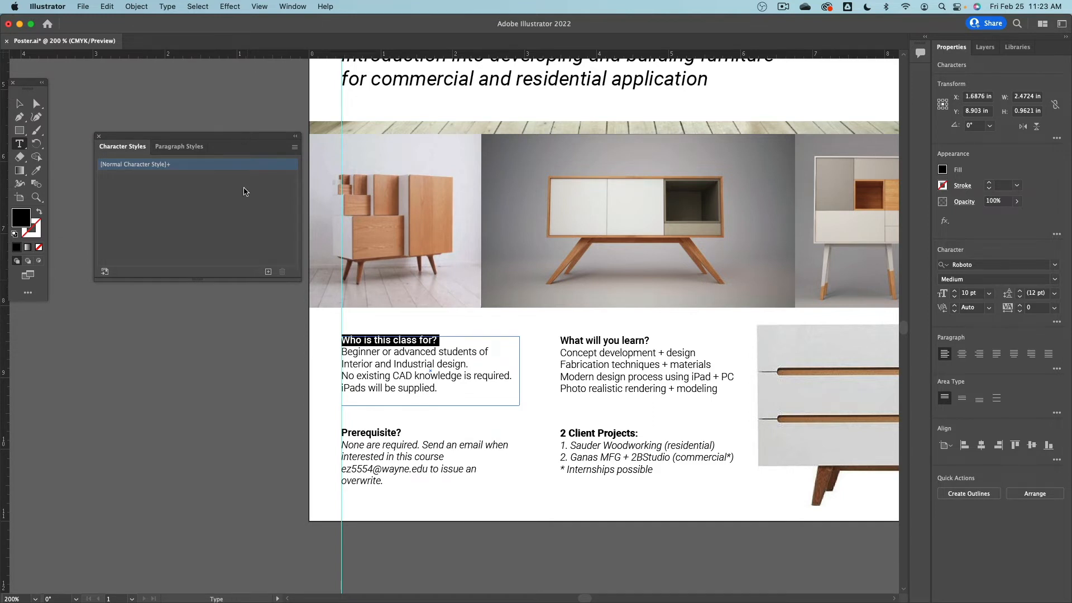
- Create one new character style from the "Who is this class for?" heading and a second from its body text
{"action": "left_click", "coordinate": [268, 272]}
{"action": "left_click_drag", "start_coordinate": [438, 389], "coordinate": [332, 362]}
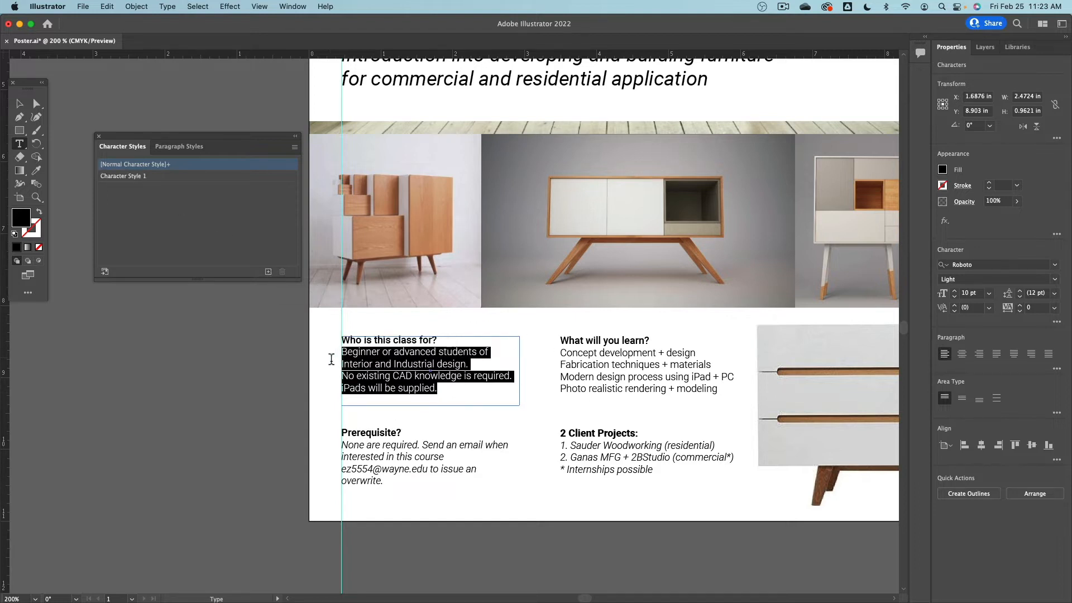
{"action": "left_click", "coordinate": [268, 273]}
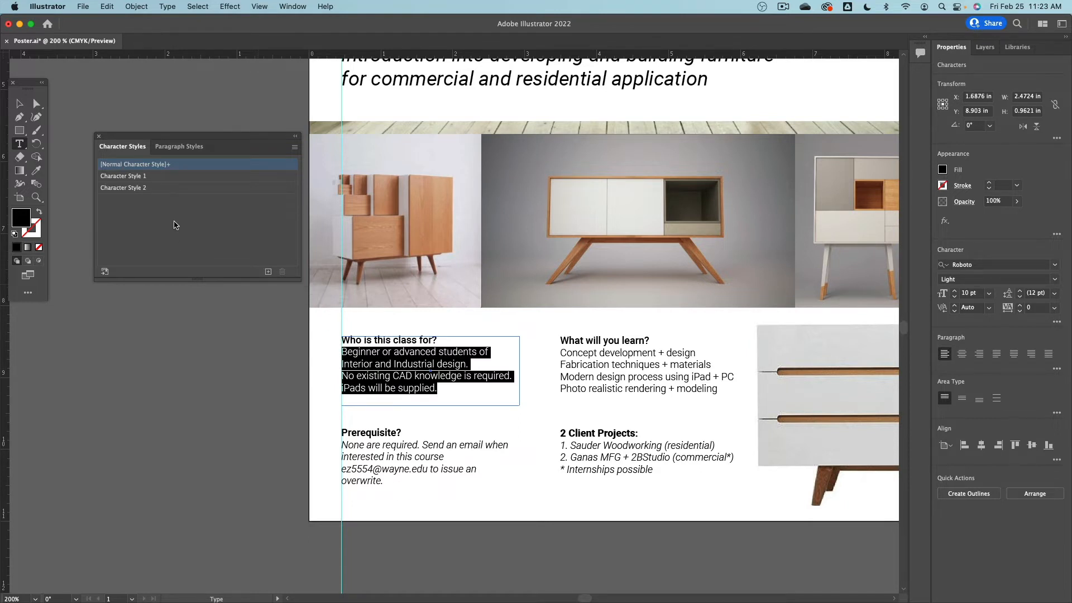
- Apply Character Style 1 to the "Prerequisite?" heading and Character Style 2 to the body text beneath it
{"action": "double_click", "coordinate": [592, 346]}
{"action": "double_click", "coordinate": [380, 436]}
{"action": "left_click", "coordinate": [381, 436]}
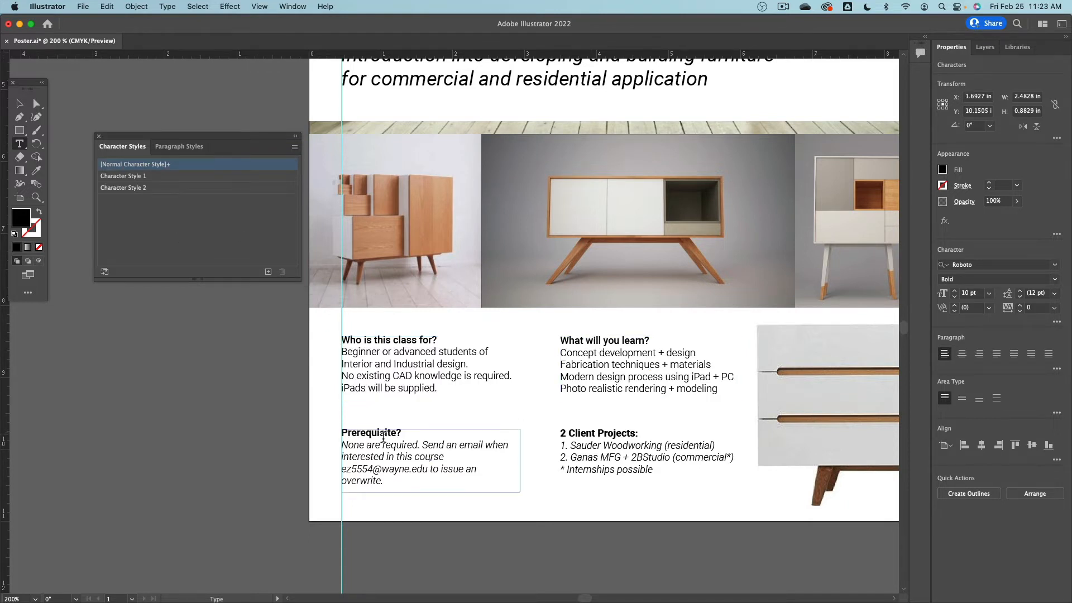
{"action": "left_click_drag", "start_coordinate": [416, 435], "coordinate": [319, 433]}
{"action": "left_click", "coordinate": [113, 177]}
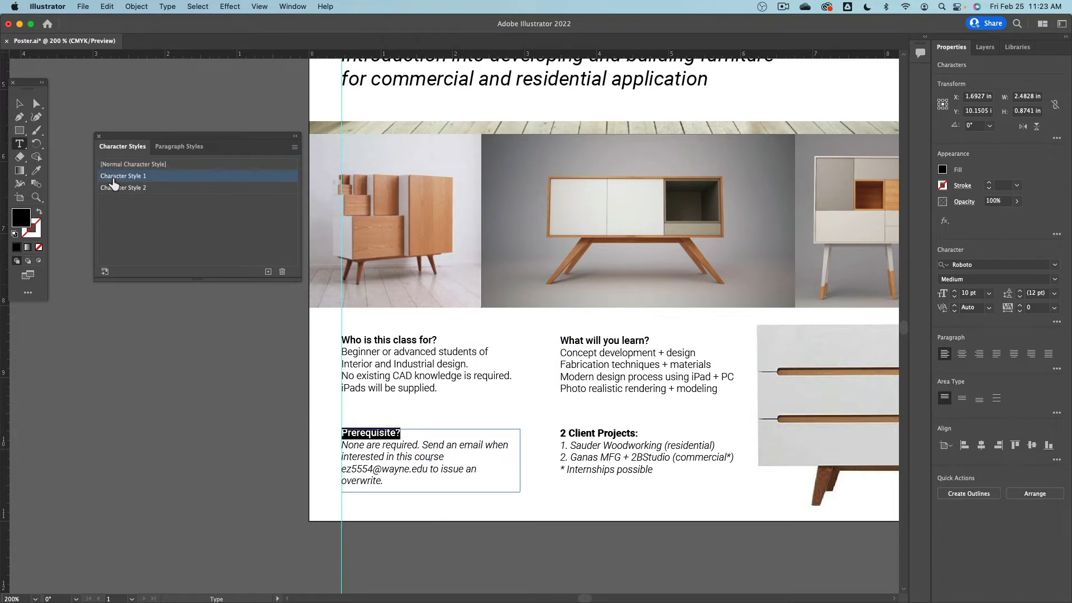
{"action": "left_click_drag", "start_coordinate": [384, 481], "coordinate": [334, 445]}
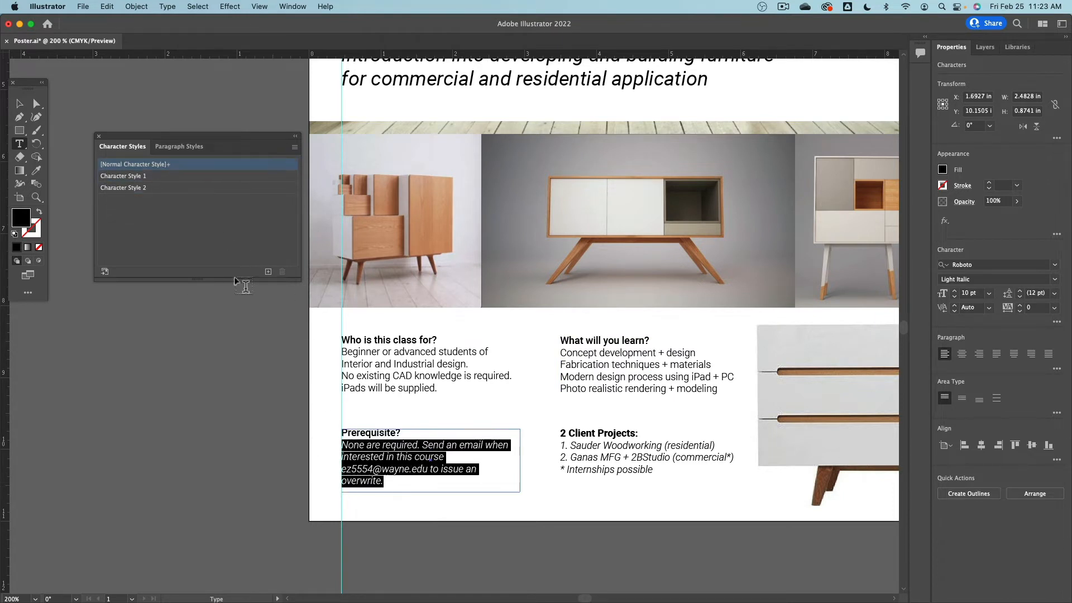
{"action": "left_click", "coordinate": [156, 189]}
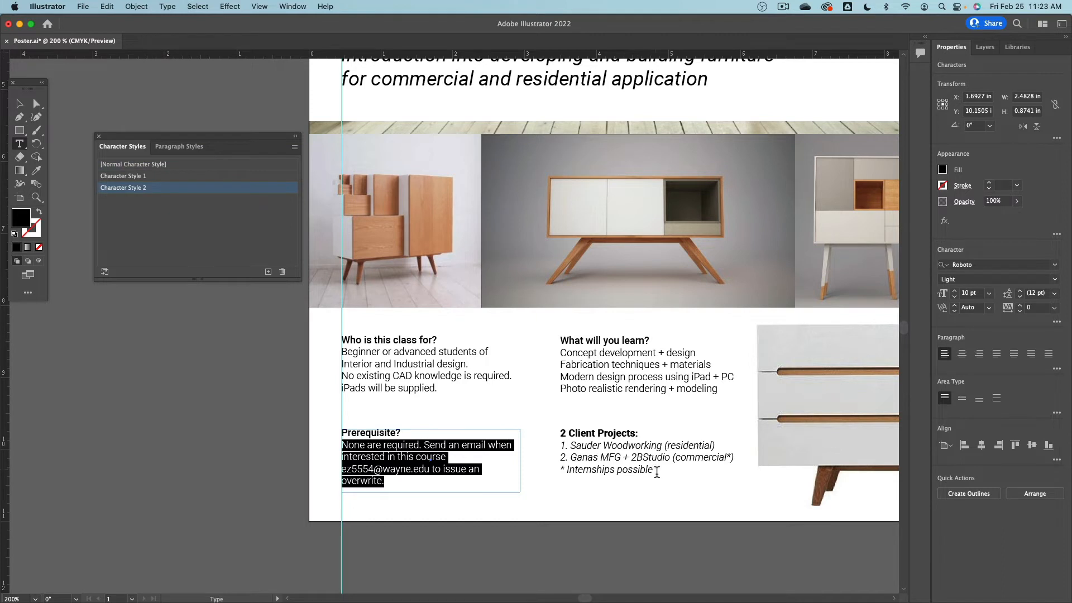
- Apply Character Style 2 to the body text under "2 Client Projects:" and Character Style 1 to its heading, and leave text editing
{"action": "left_click_drag", "start_coordinate": [653, 470], "coordinate": [558, 444]}
{"action": "left_click", "coordinate": [126, 187]}
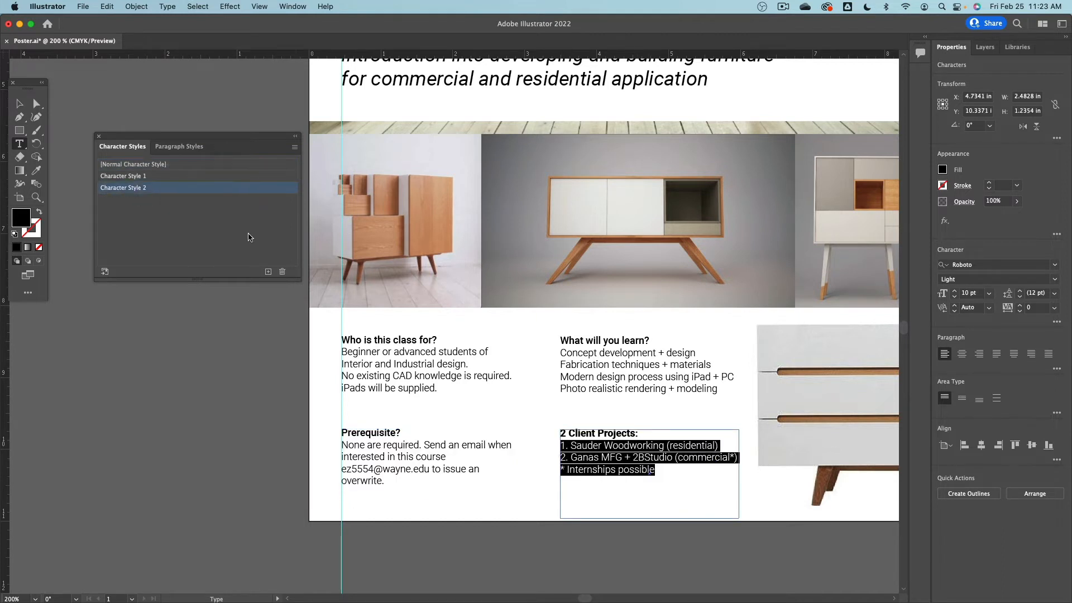
{"action": "left_click_drag", "start_coordinate": [638, 433], "coordinate": [558, 433]}
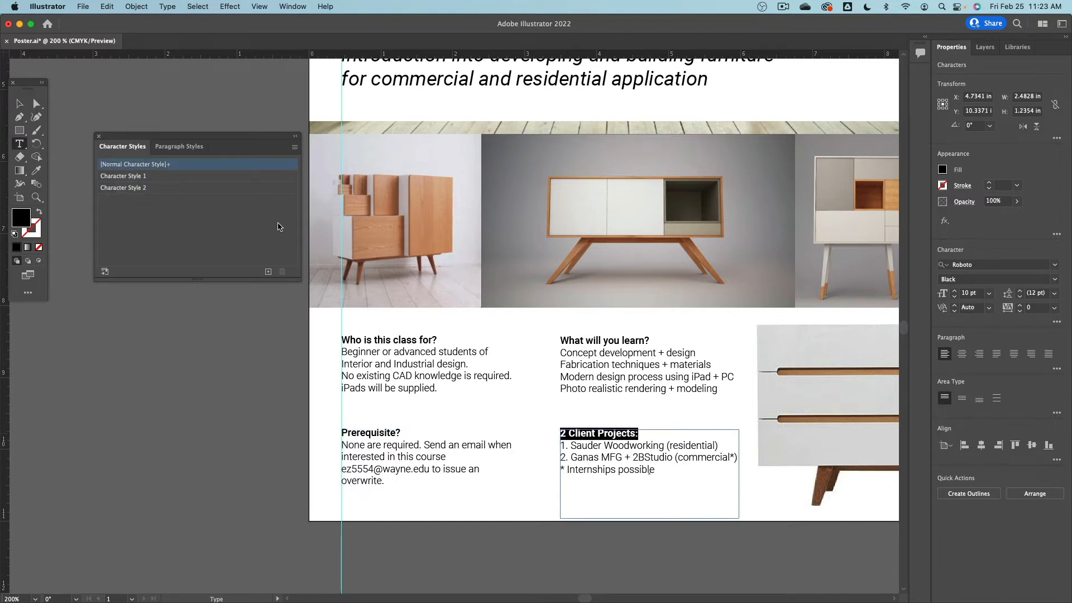
{"action": "left_click", "coordinate": [162, 177]}
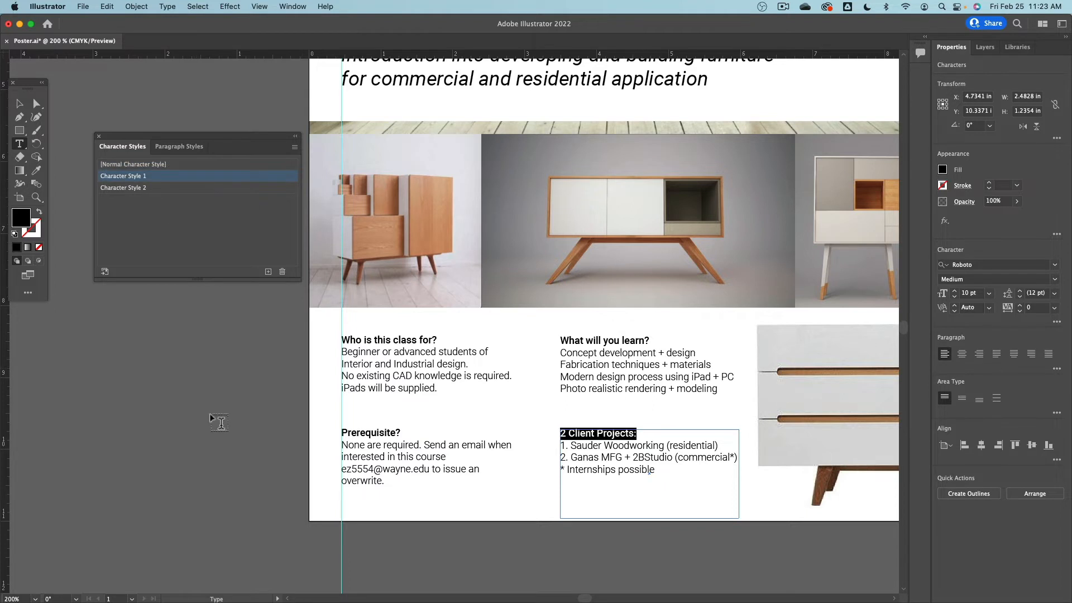
{"action": "left_click", "coordinate": [21, 115]}
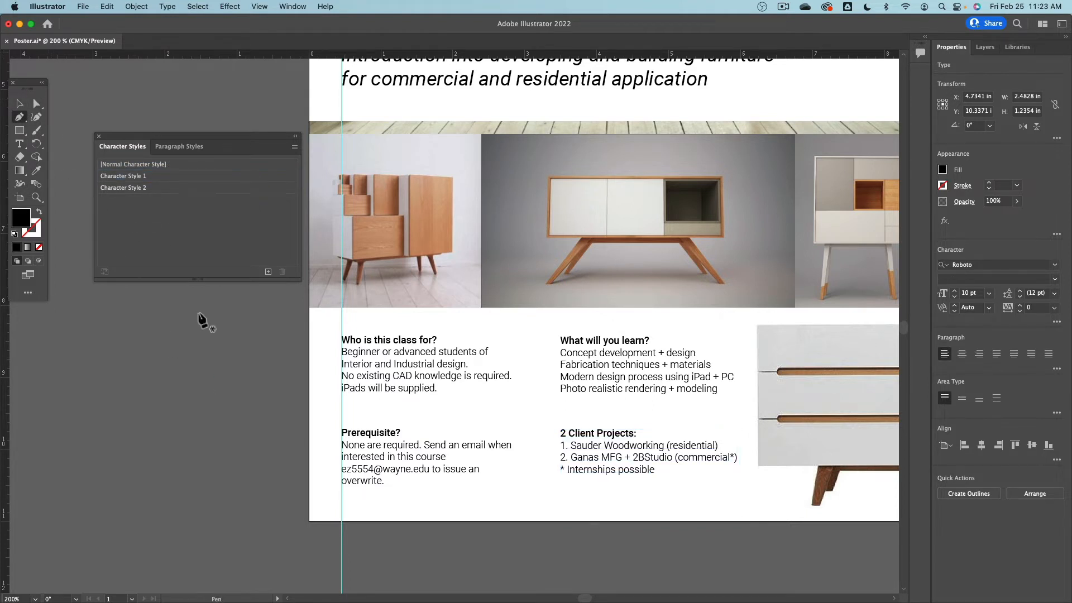
{"action": "left_click", "coordinate": [217, 375]}
{"action": "left_click", "coordinate": [19, 105]}
{"action": "left_click", "coordinate": [144, 241]}
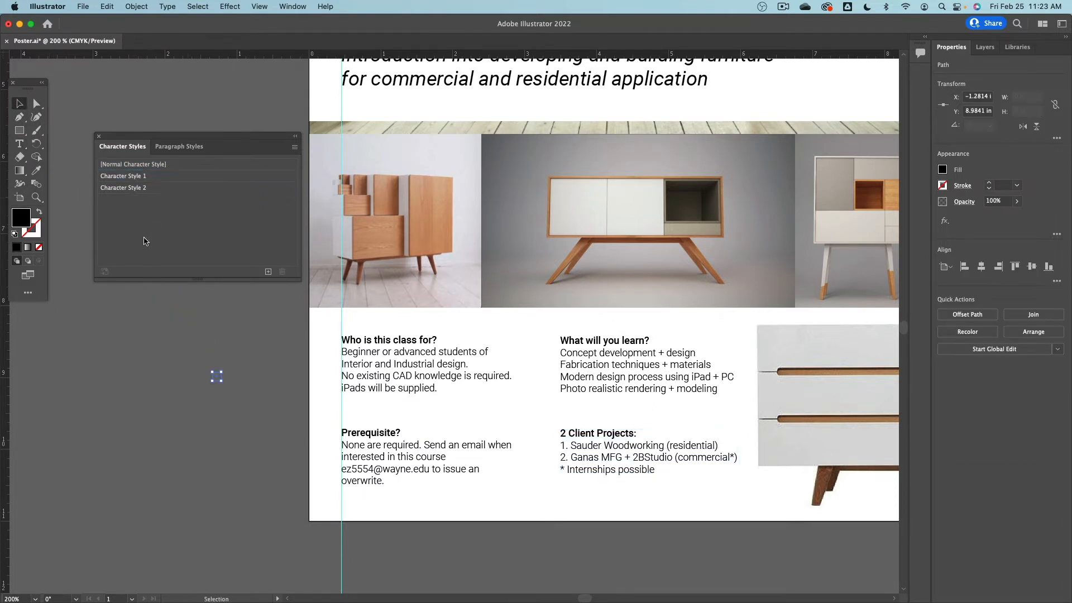
{"action": "left_click", "coordinate": [219, 411]}
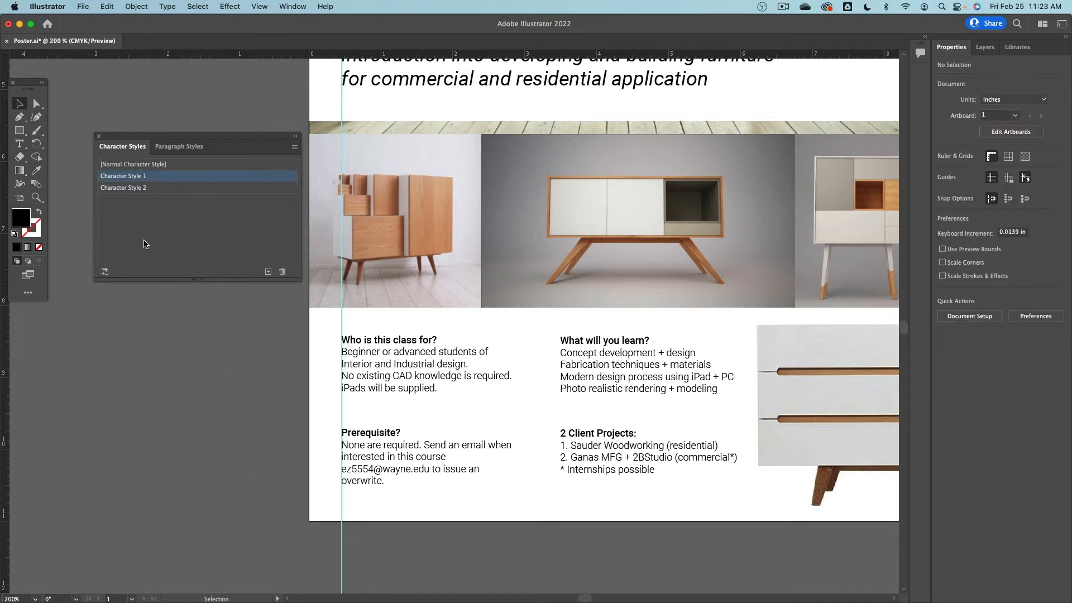
- Rename Character Style 1 as Text Bold and Character Style 2 as Text Body
{"action": "double_click", "coordinate": [122, 178]}
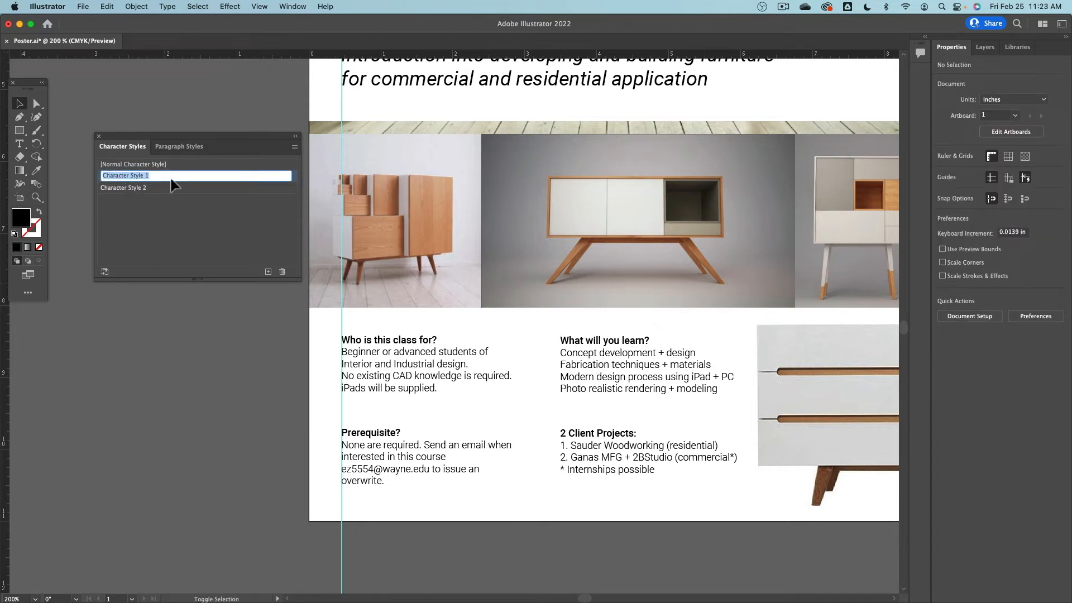
{"action": "type", "text": "Text Bold"}
{"action": "key", "text": "Return"}
{"action": "left_click", "coordinate": [170, 188]}
{"action": "double_click", "coordinate": [148, 188]}
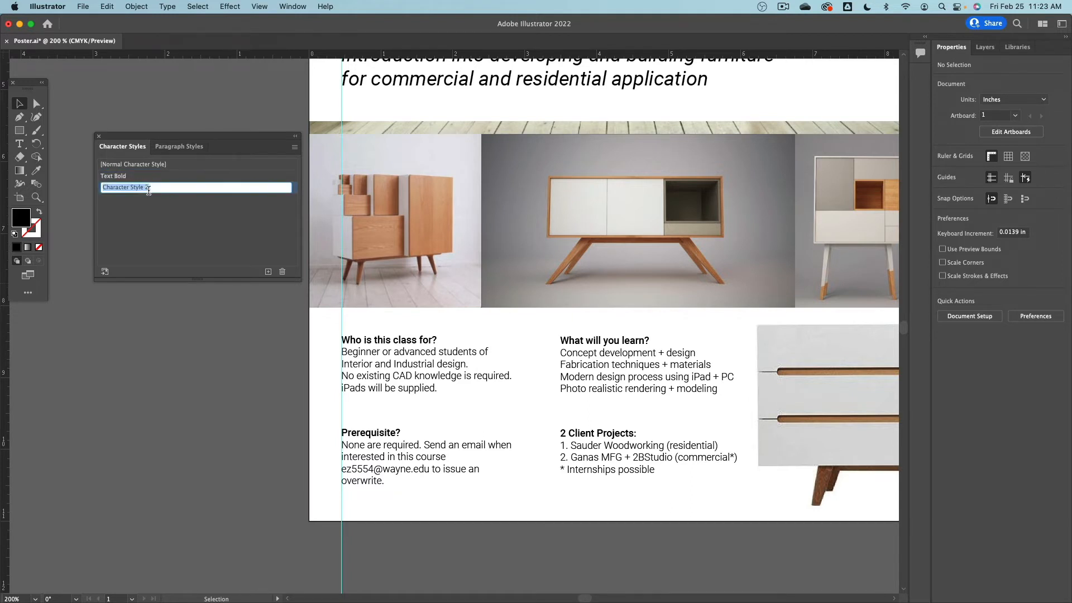
{"action": "type", "text": "Text No"}
{"action": "type", "text": " Body"}
{"action": "key", "text": "Return"}
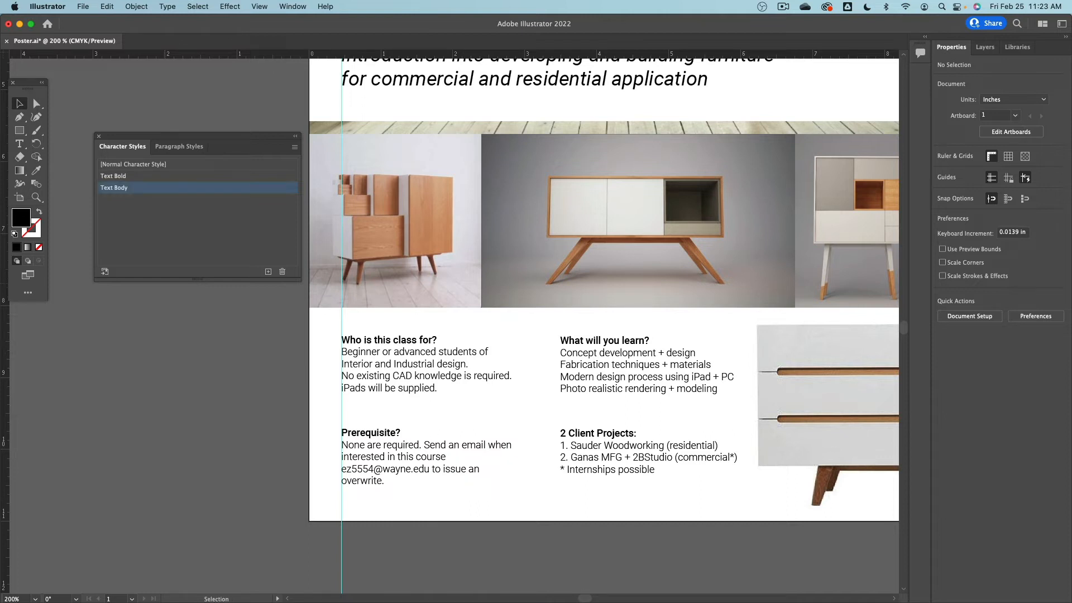
{"action": "double_click", "coordinate": [106, 190]}
{"action": "left_click", "coordinate": [126, 200]}
{"action": "left_click", "coordinate": [121, 191]}
{"action": "left_click", "coordinate": [295, 147]}
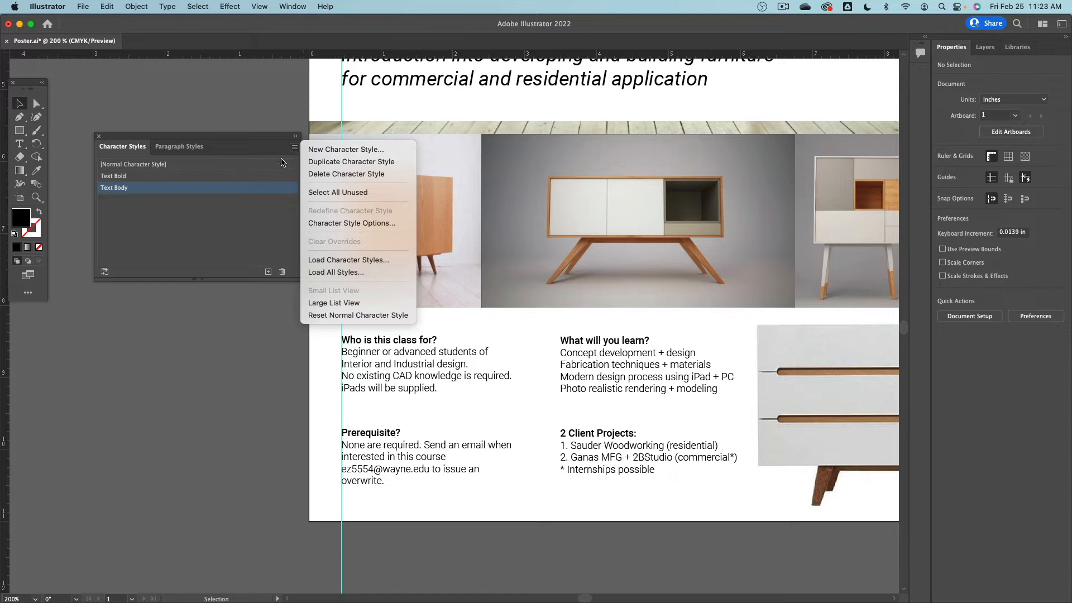
{"action": "left_click", "coordinate": [163, 232]}
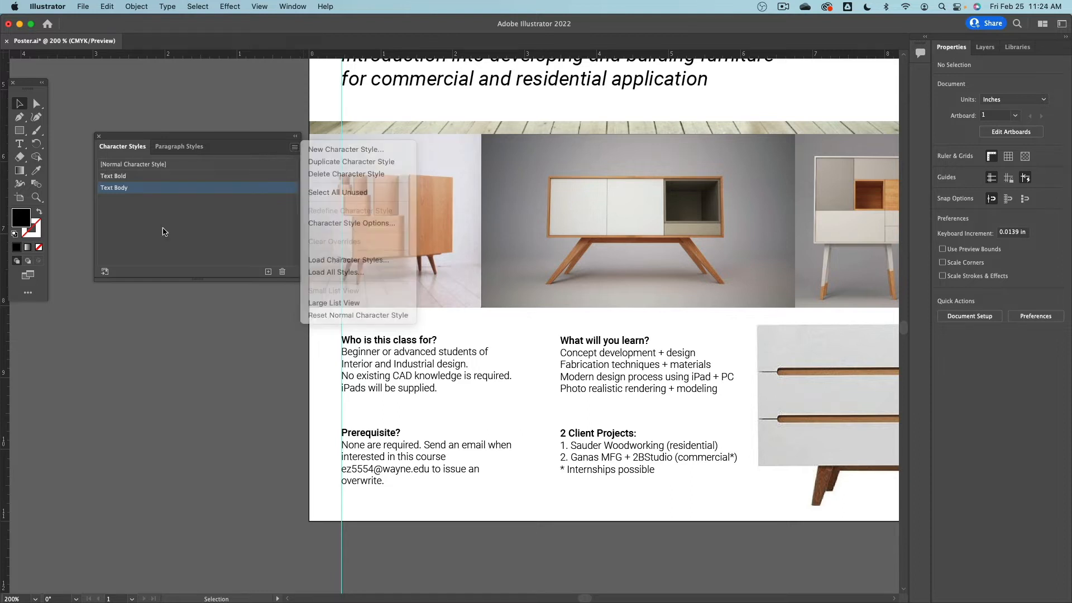
- Open the options of the Text Body style, clear of the four information sections, and show its basic character formats
{"action": "double_click", "coordinate": [186, 192]}
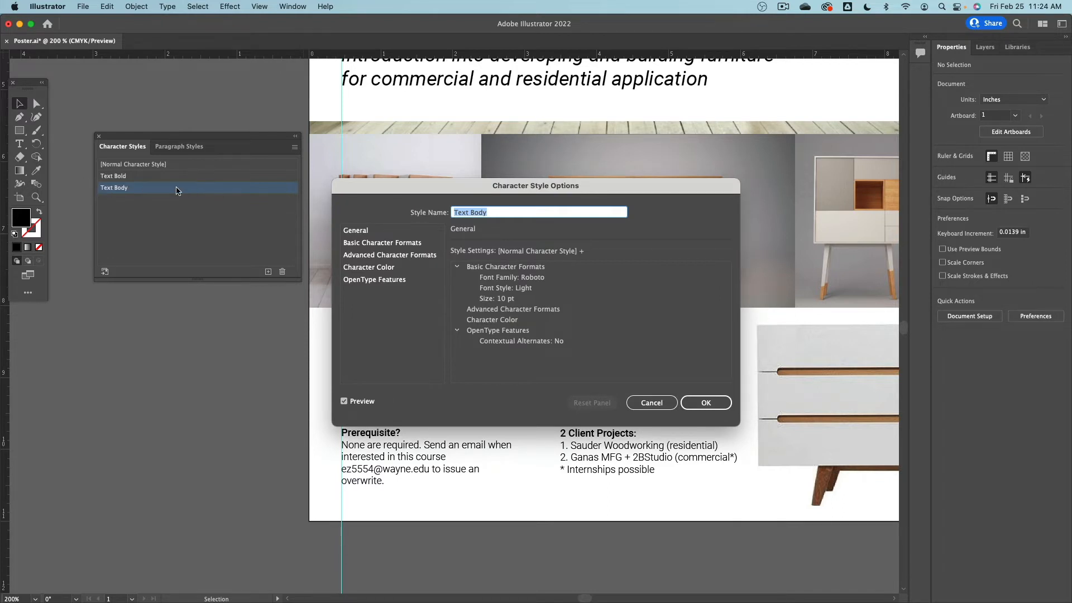
{"action": "left_click_drag", "start_coordinate": [441, 192], "coordinate": [155, 54]}
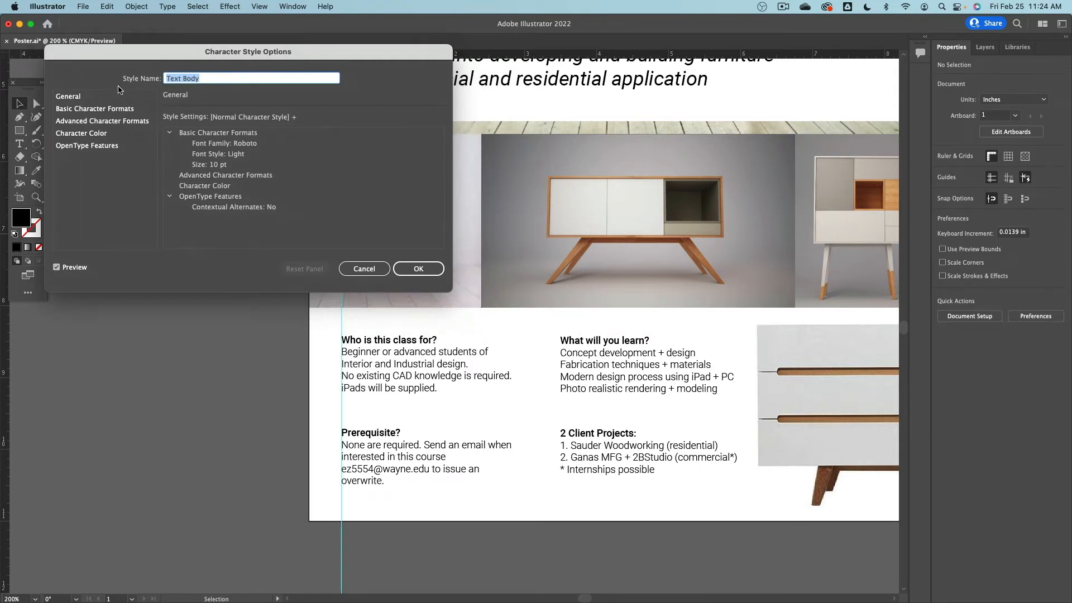
{"action": "left_click", "coordinate": [102, 99]}
{"action": "left_click", "coordinate": [85, 109]}
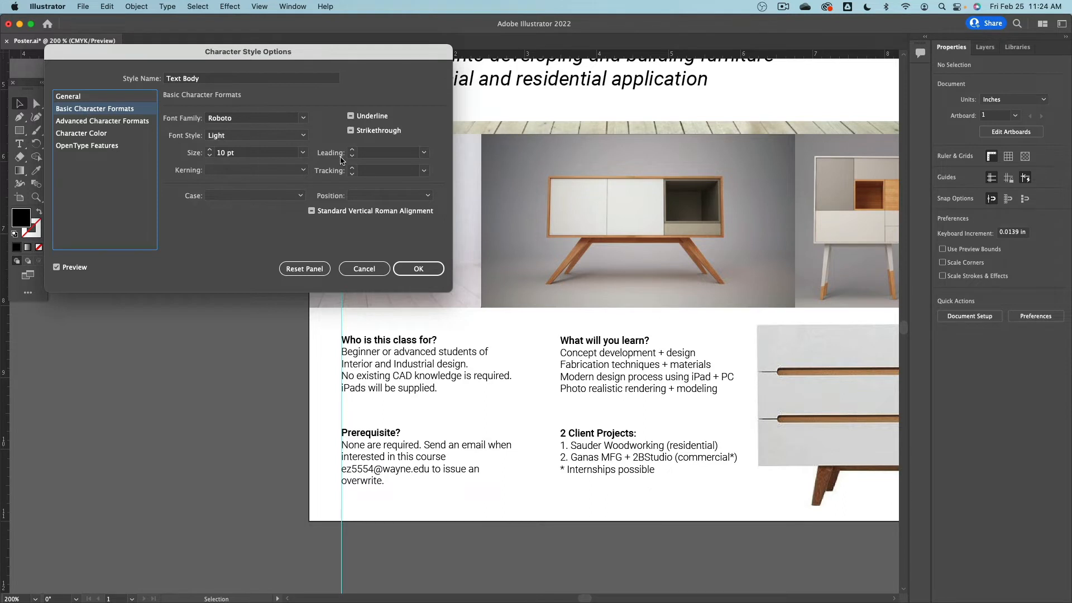
- Preview the Thin, Italic and Light Italic font styles for the Text Body style on the poster
{"action": "left_click", "coordinate": [303, 135]}
{"action": "left_click", "coordinate": [296, 153]}
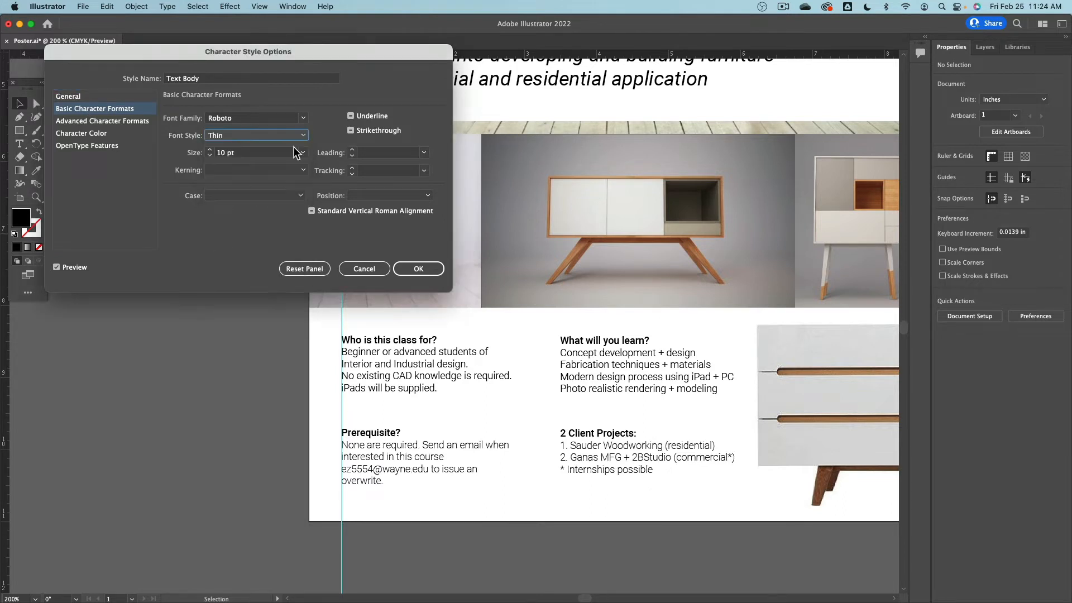
{"action": "left_click", "coordinate": [304, 139]}
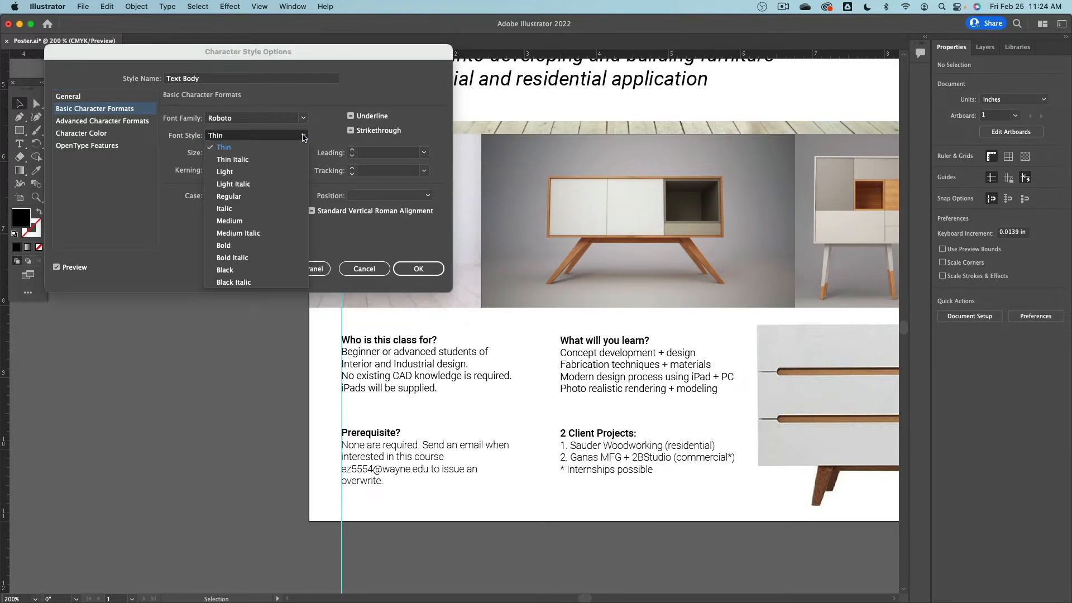
{"action": "left_click", "coordinate": [278, 215]}
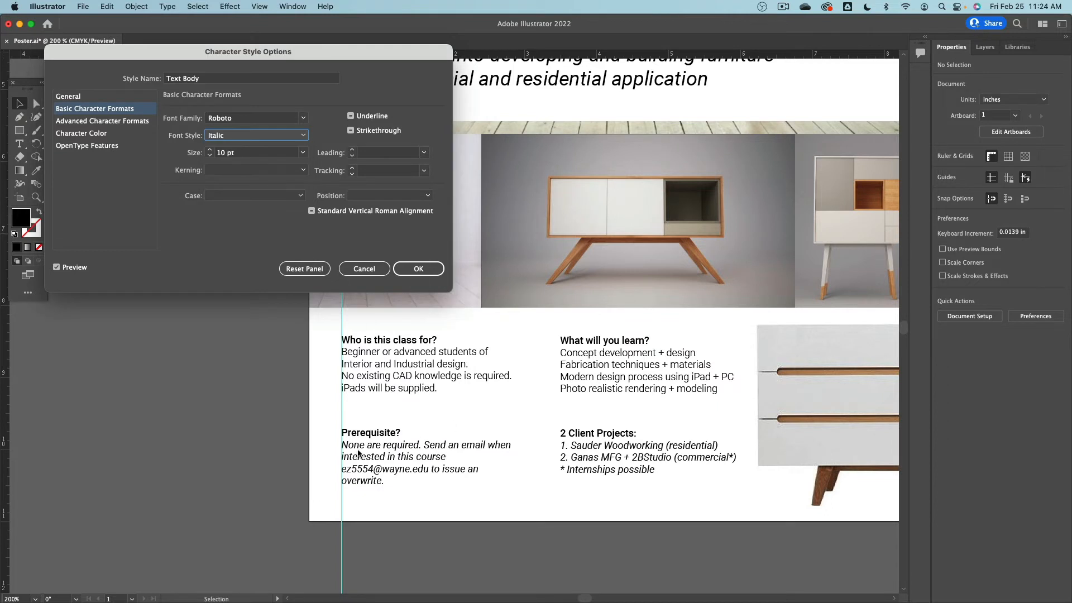
{"action": "left_click", "coordinate": [306, 137]}
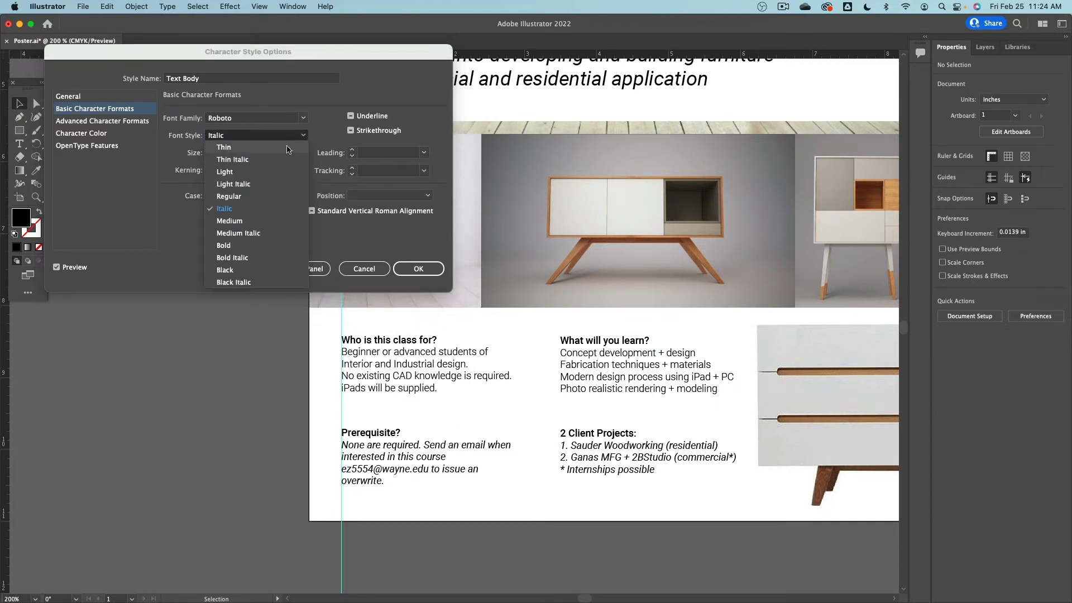
{"action": "left_click", "coordinate": [290, 152]}
{"action": "left_click", "coordinate": [305, 136]}
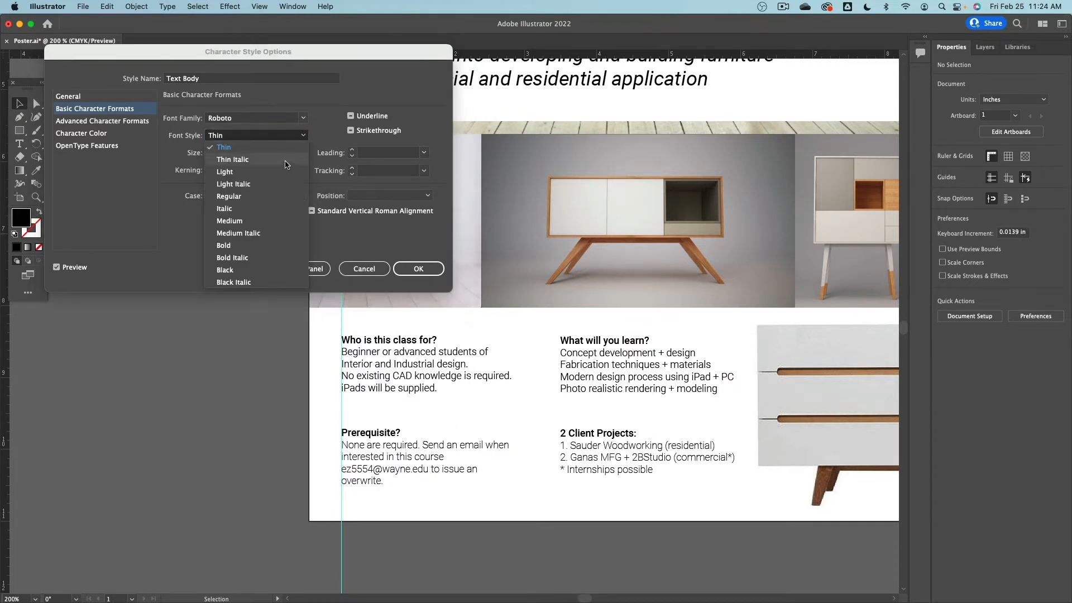
{"action": "left_click", "coordinate": [279, 184]}
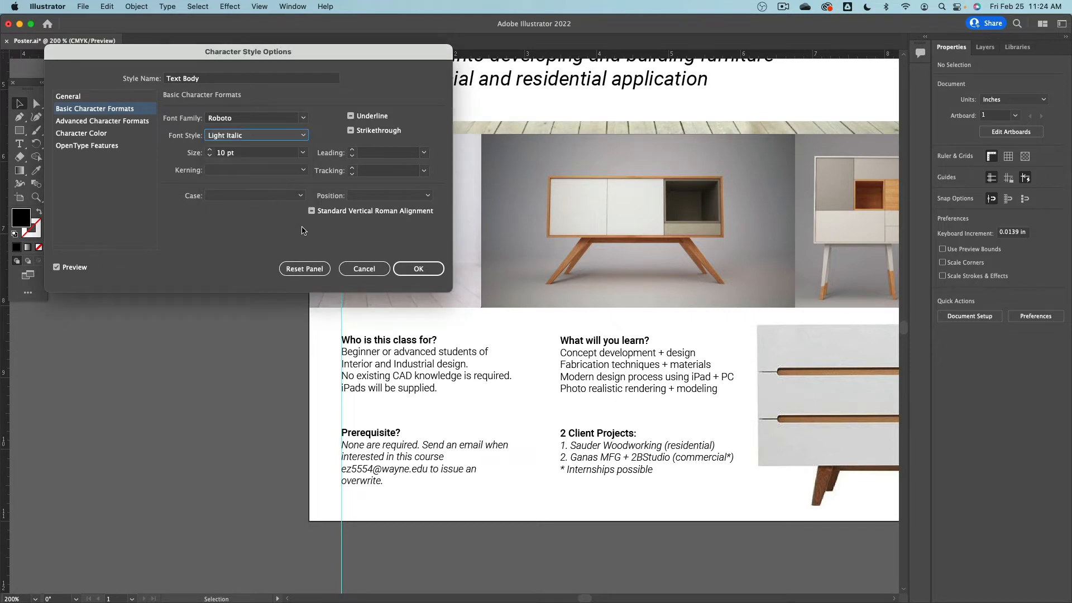
- Set the Text Body style's font style to Thin Italic and accept the style options
{"action": "left_click", "coordinate": [303, 136]}
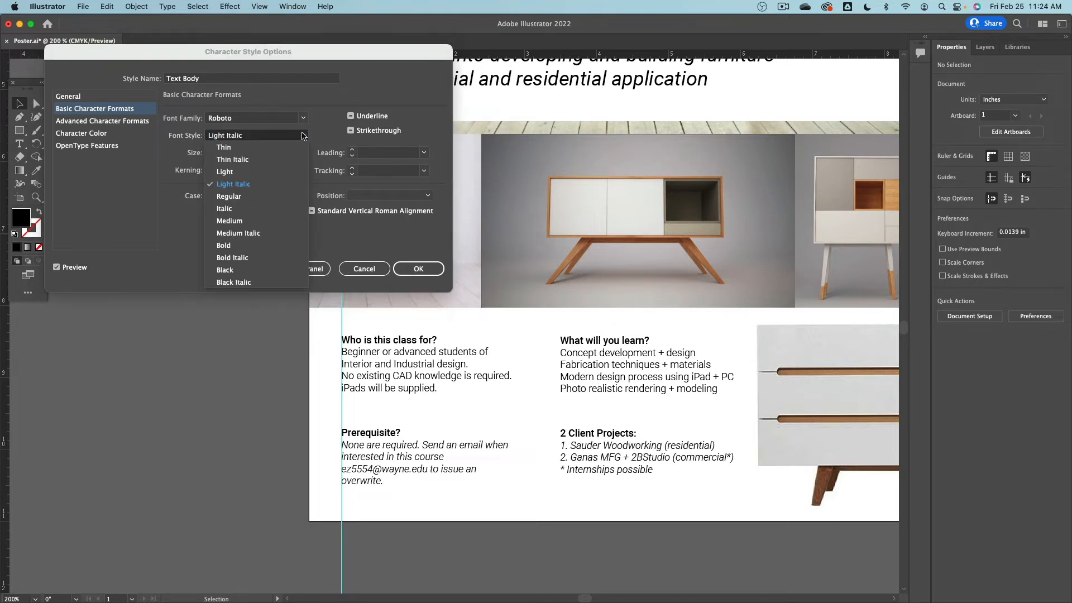
{"action": "left_click", "coordinate": [288, 162]}
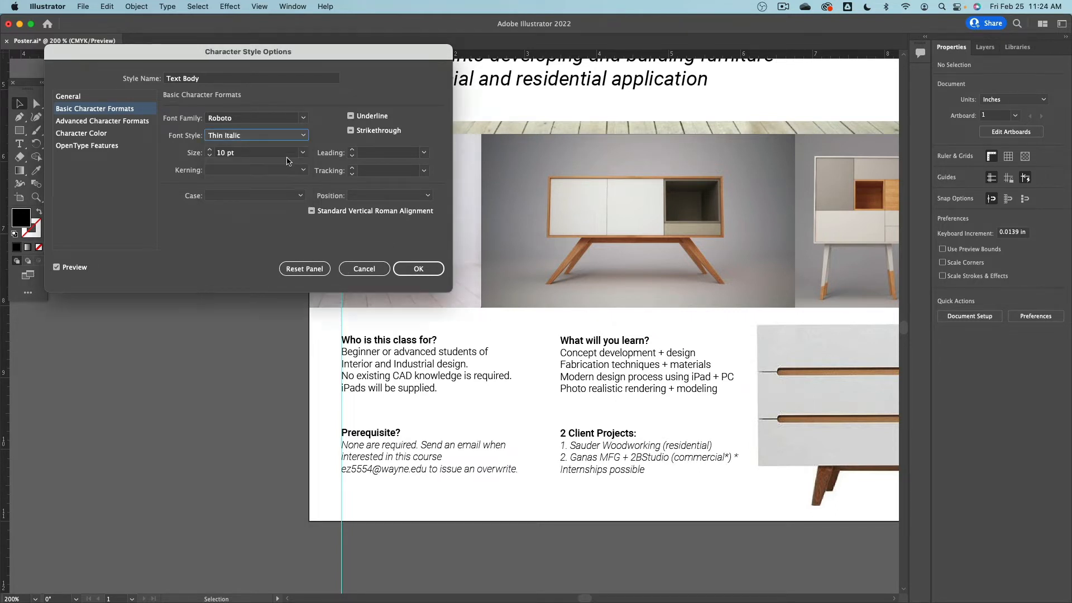
{"action": "left_click", "coordinate": [419, 269]}
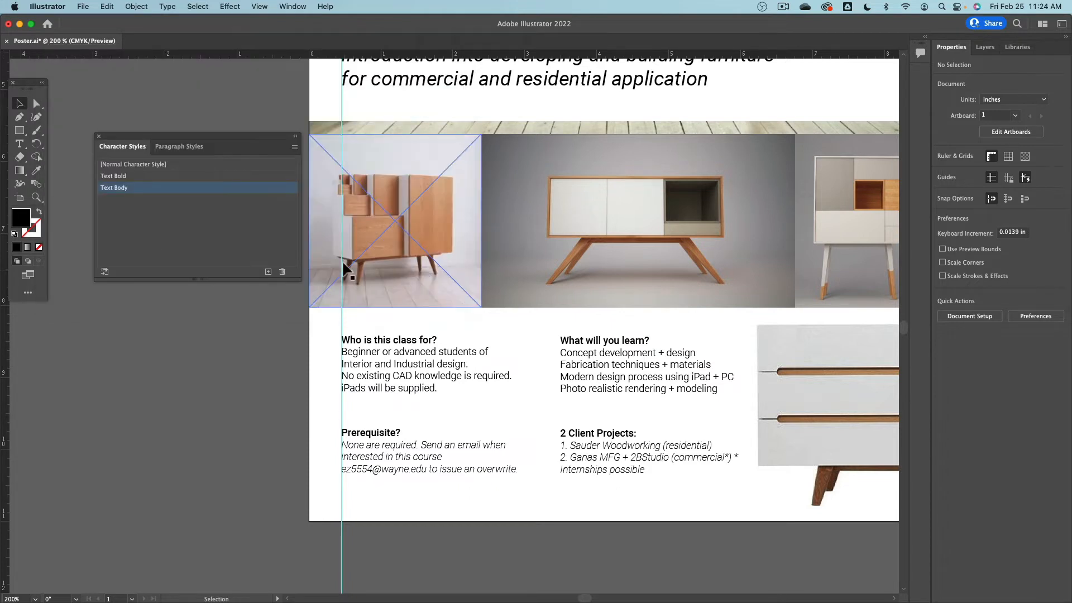
- Apply the Text Body style to the body text under "Who is this class for?" and "What will you learn?", and leave text editing
{"action": "double_click", "coordinate": [391, 375]}
{"action": "left_click_drag", "start_coordinate": [445, 394], "coordinate": [338, 352]}
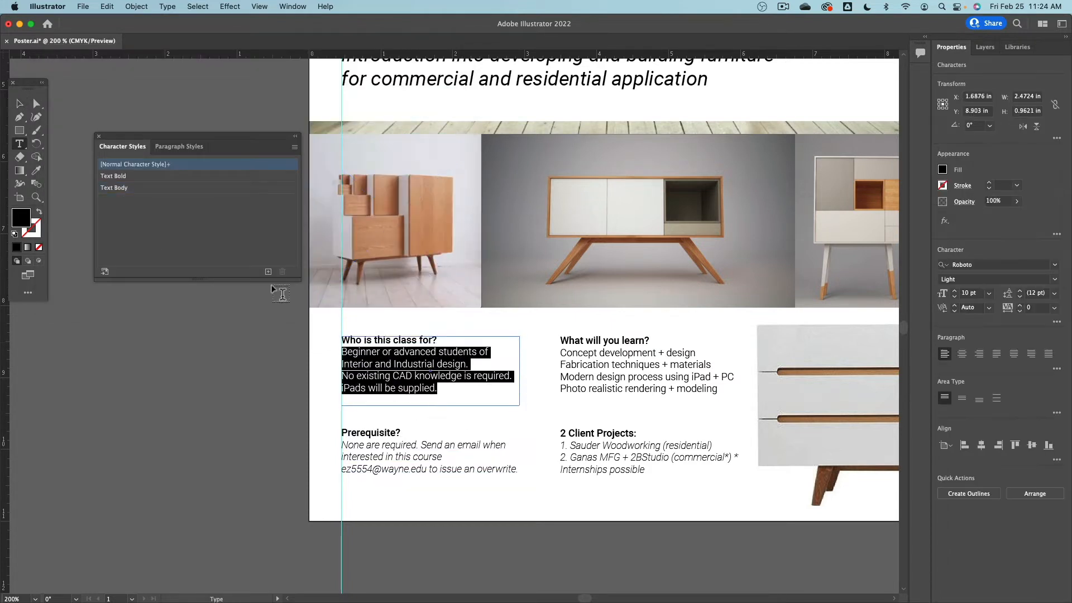
{"action": "left_click", "coordinate": [143, 189]}
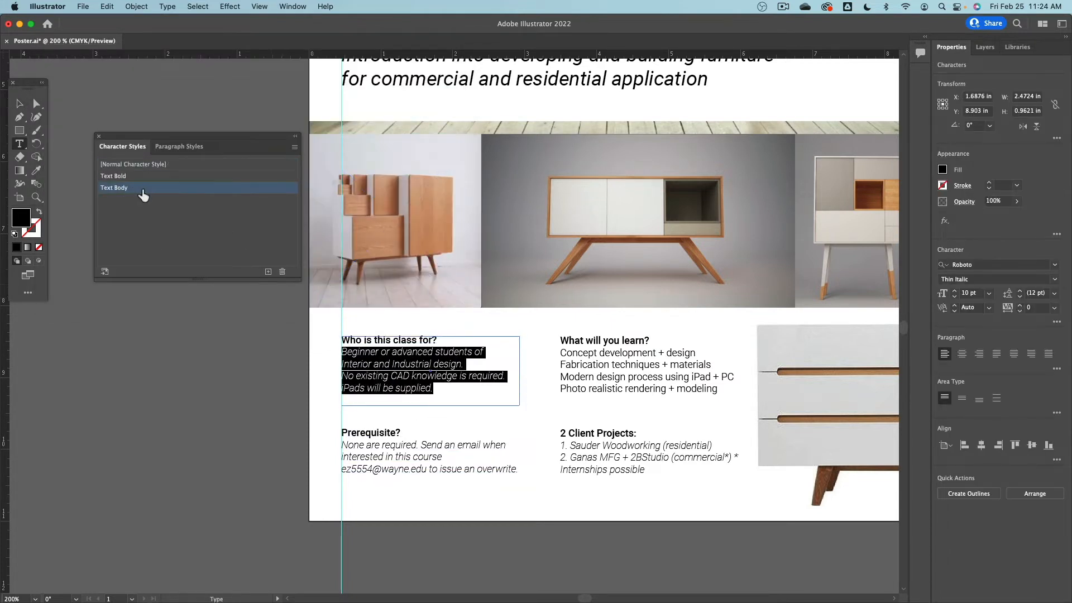
{"action": "left_click", "coordinate": [719, 390]}
{"action": "left_click_drag", "start_coordinate": [710, 393], "coordinate": [529, 354]}
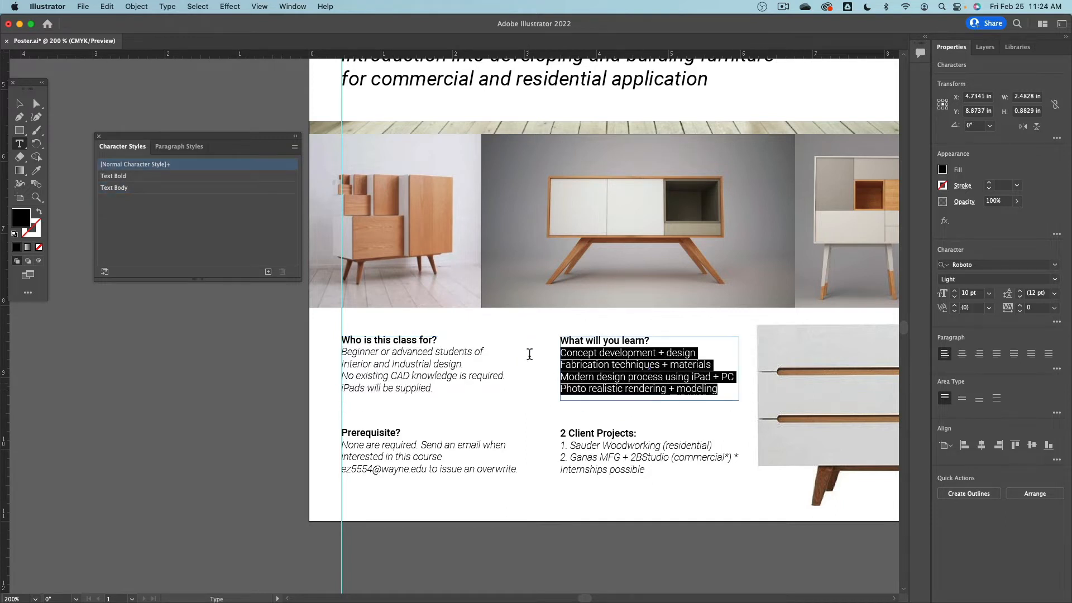
{"action": "left_click", "coordinate": [120, 187]}
{"action": "left_click", "coordinate": [19, 102]}
{"action": "left_click", "coordinate": [159, 357]}
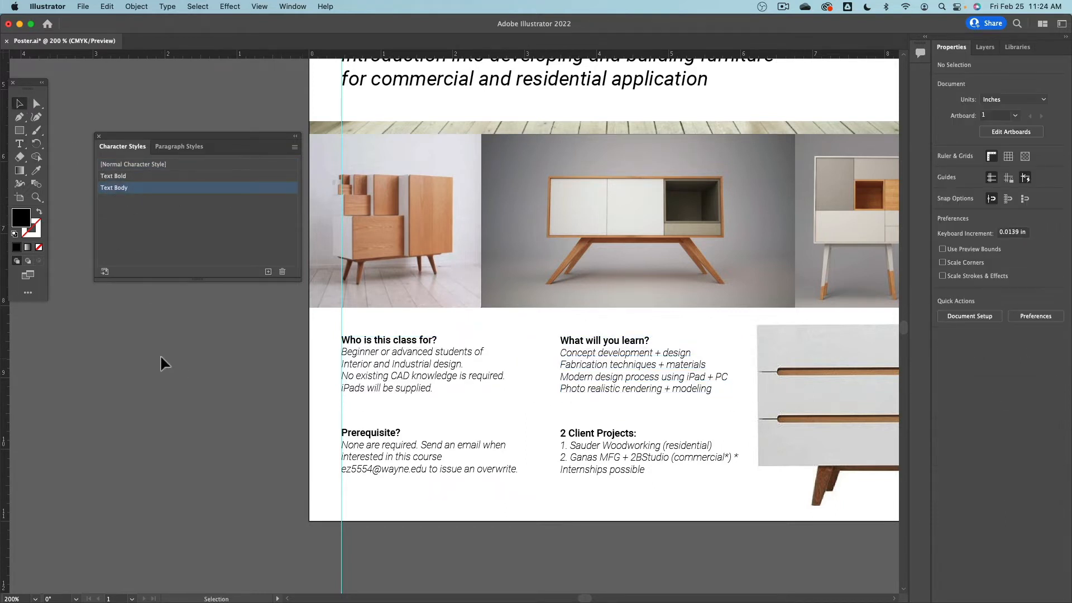
- Preview the Medium font style for the Text Body style, and set it back to Thin Italic
{"action": "double_click", "coordinate": [205, 191]}
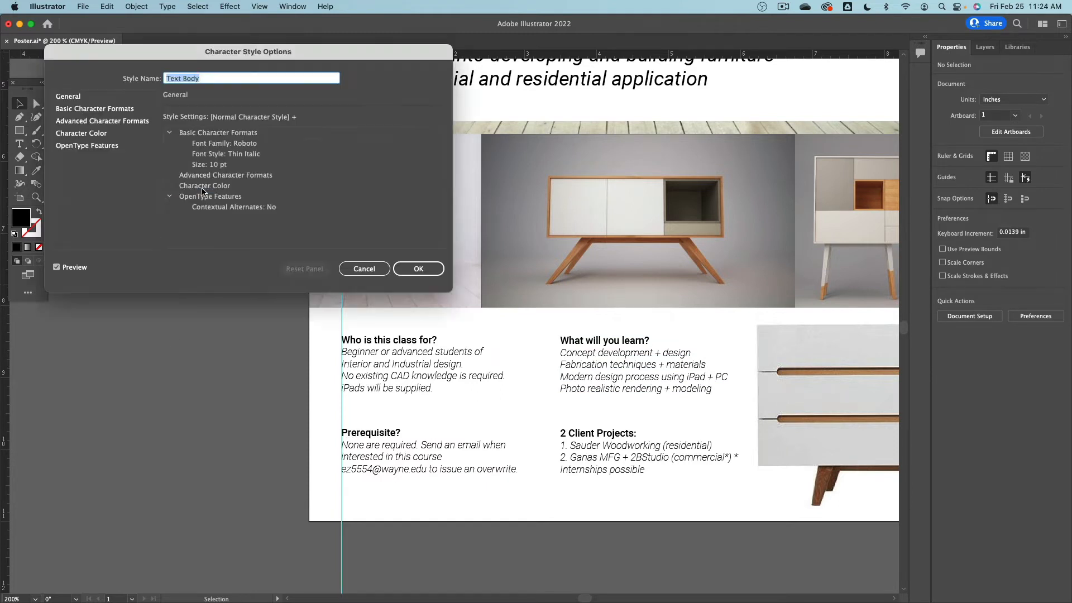
{"action": "left_click", "coordinate": [103, 109]}
{"action": "left_click", "coordinate": [304, 135]}
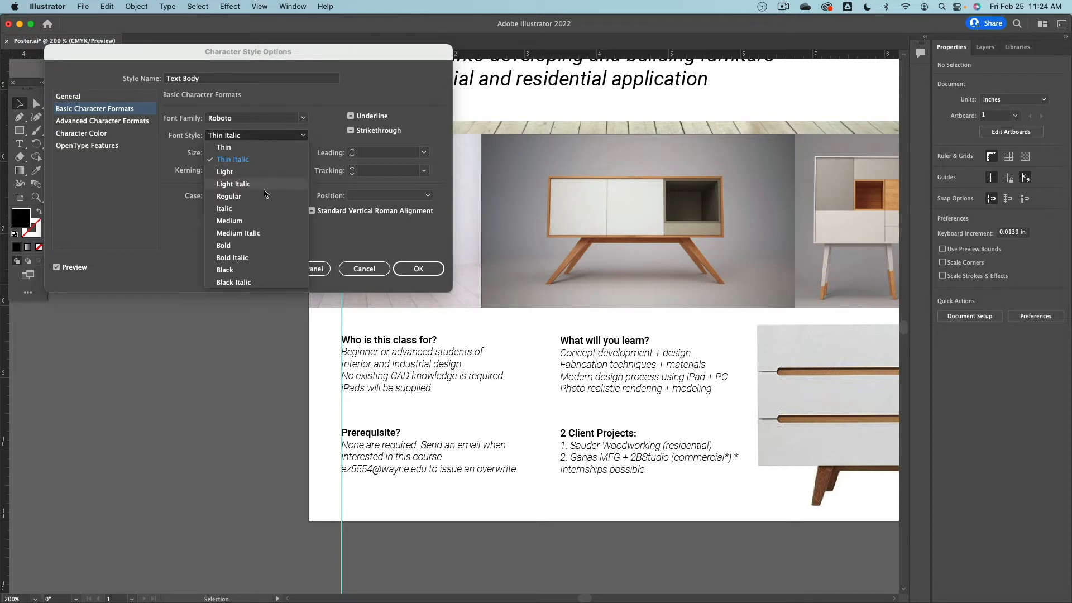
{"action": "left_click", "coordinate": [260, 221]}
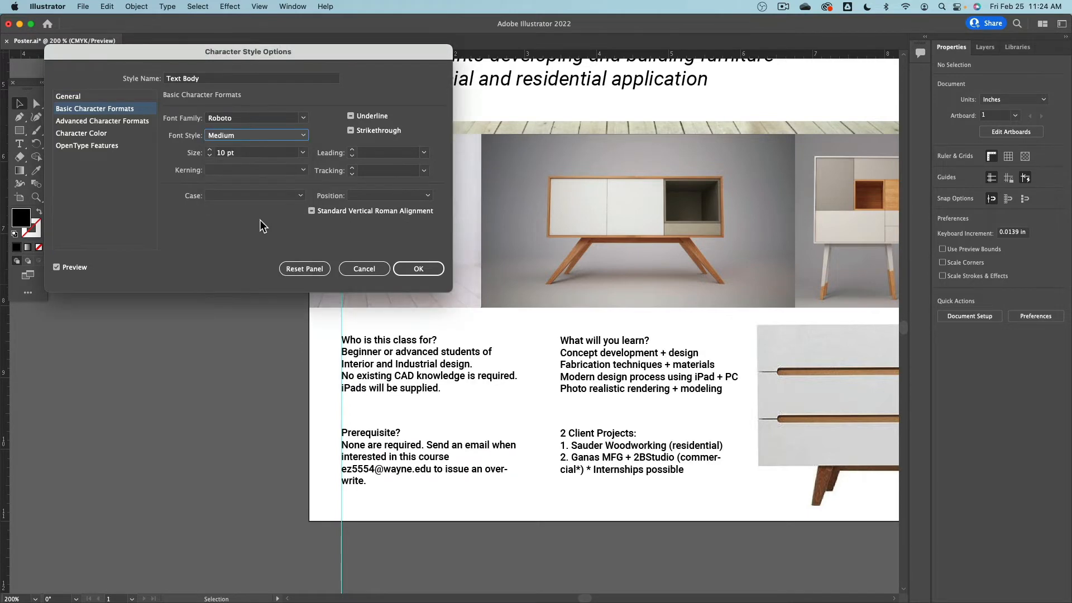
{"action": "left_click", "coordinate": [303, 135]}
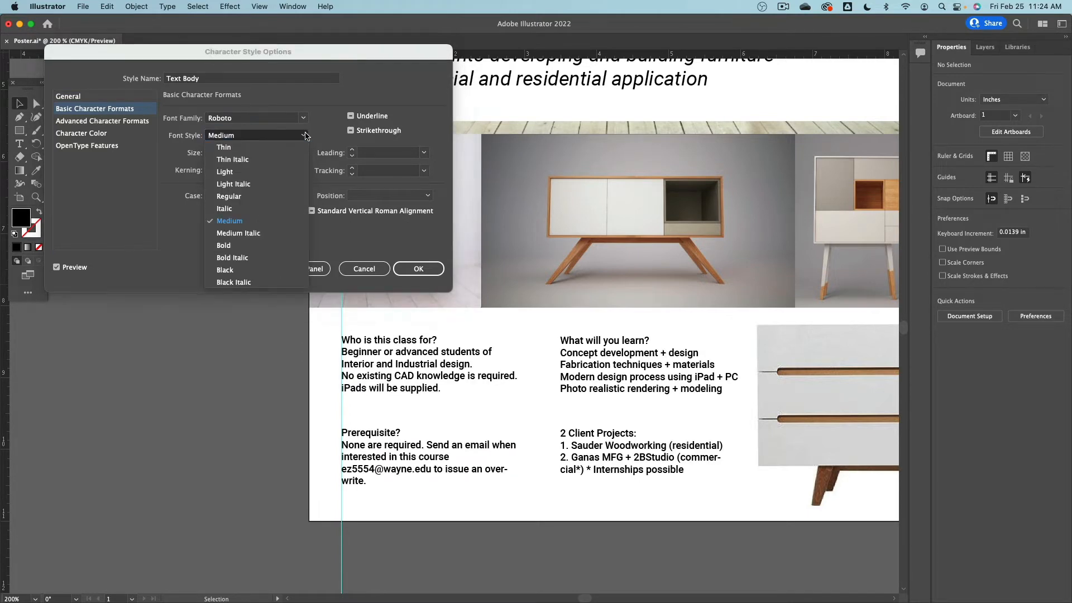
{"action": "left_click", "coordinate": [281, 166]}
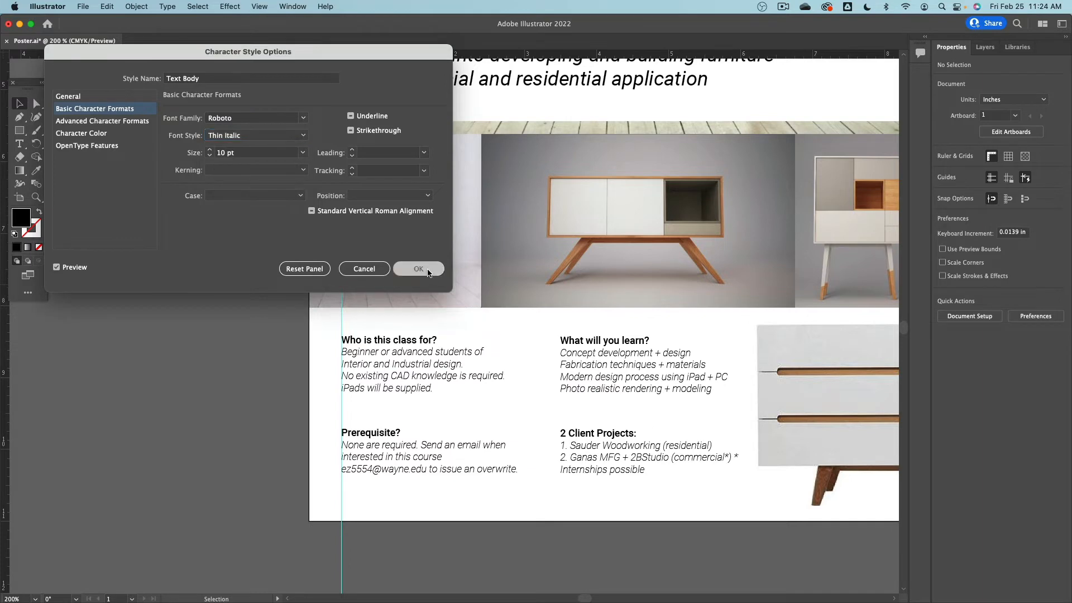
{"action": "left_click", "coordinate": [410, 270]}
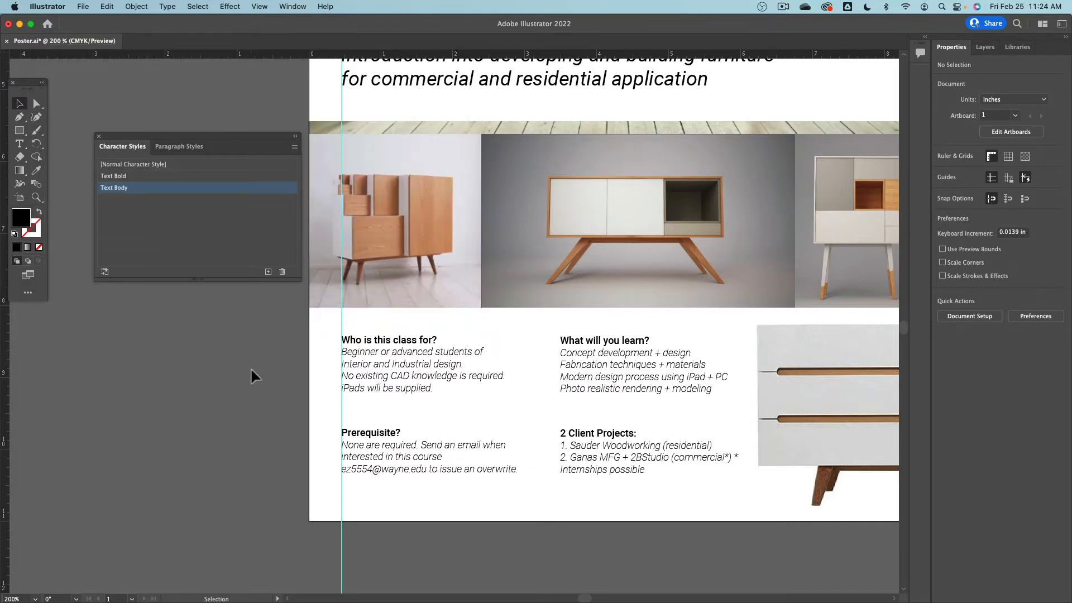
- Close the Character Styles list and review the poster with its restyled information sections
{"action": "left_click", "coordinate": [99, 135]}
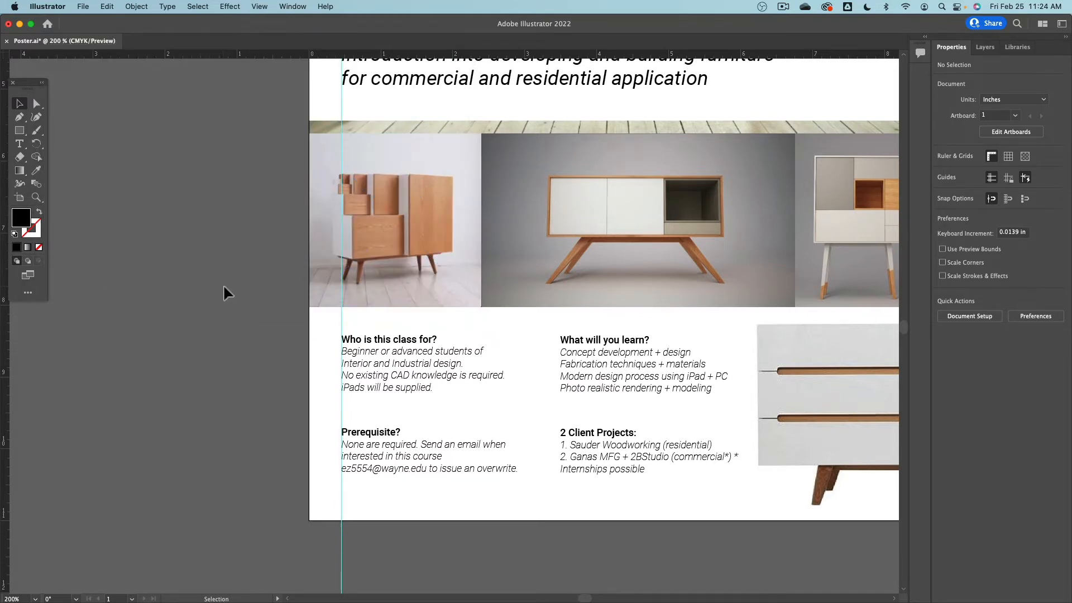
{"action": "scroll", "coordinate": [223, 283], "scroll_direction": "down", "scroll_amount": 1}
{"action": "scroll", "coordinate": [296, 188], "scroll_direction": "up", "scroll_amount": 3}
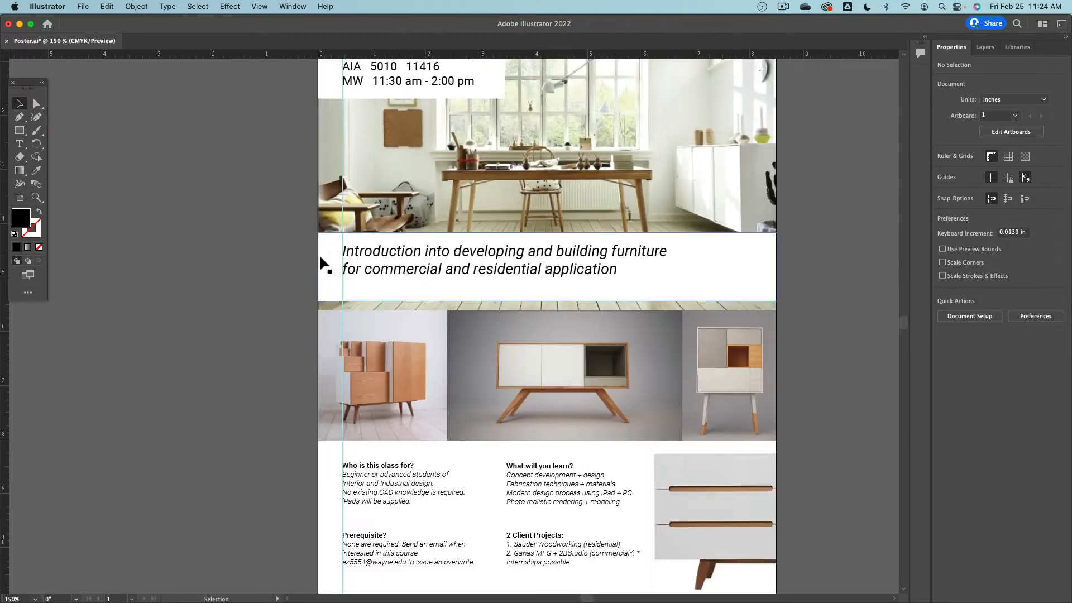
- Reposition the italic introduction tagline on the white band and align the two objects' vertical centers
{"action": "scroll", "coordinate": [323, 265], "scroll_direction": "up", "scroll_amount": 1}
{"action": "left_click_drag", "start_coordinate": [382, 246], "coordinate": [381, 256]}
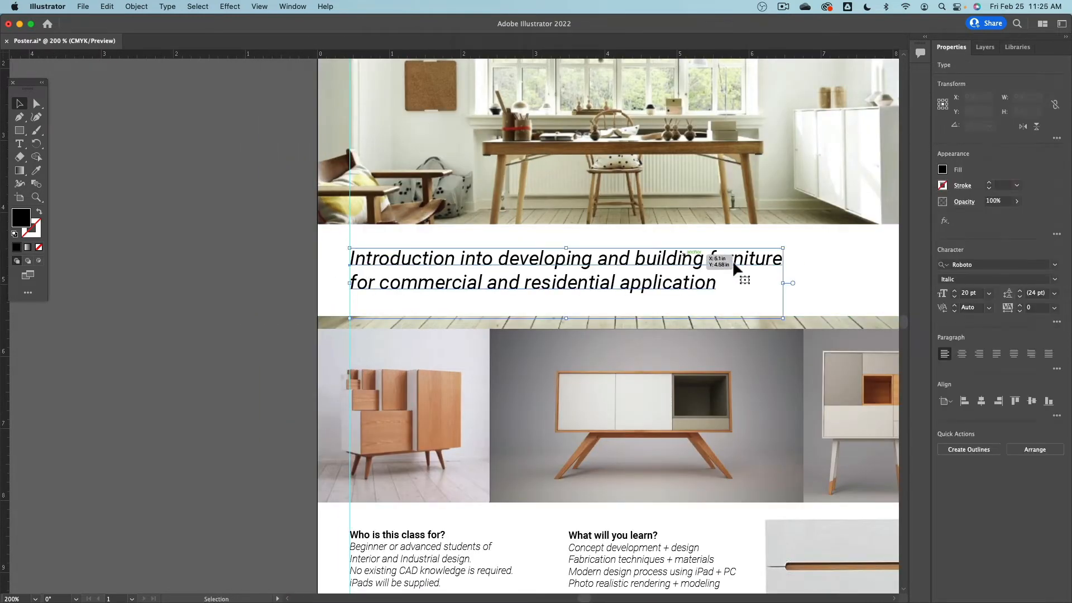
{"action": "left_click_drag", "start_coordinate": [681, 271], "coordinate": [682, 264]}
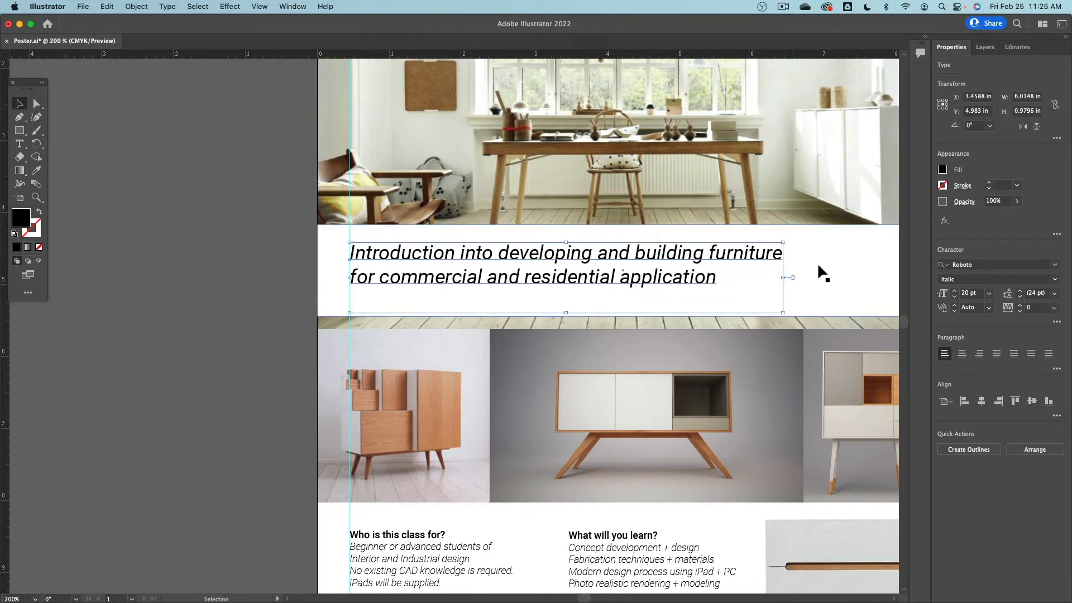
{"action": "left_click", "coordinate": [833, 267], "text": "shift"}
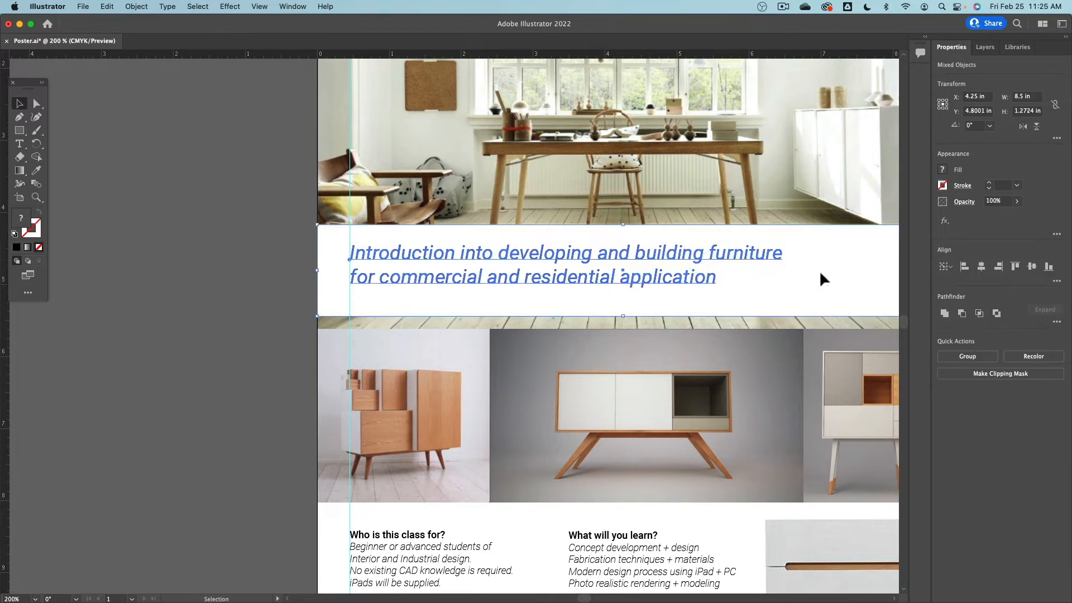
{"action": "left_click", "coordinate": [1031, 266]}
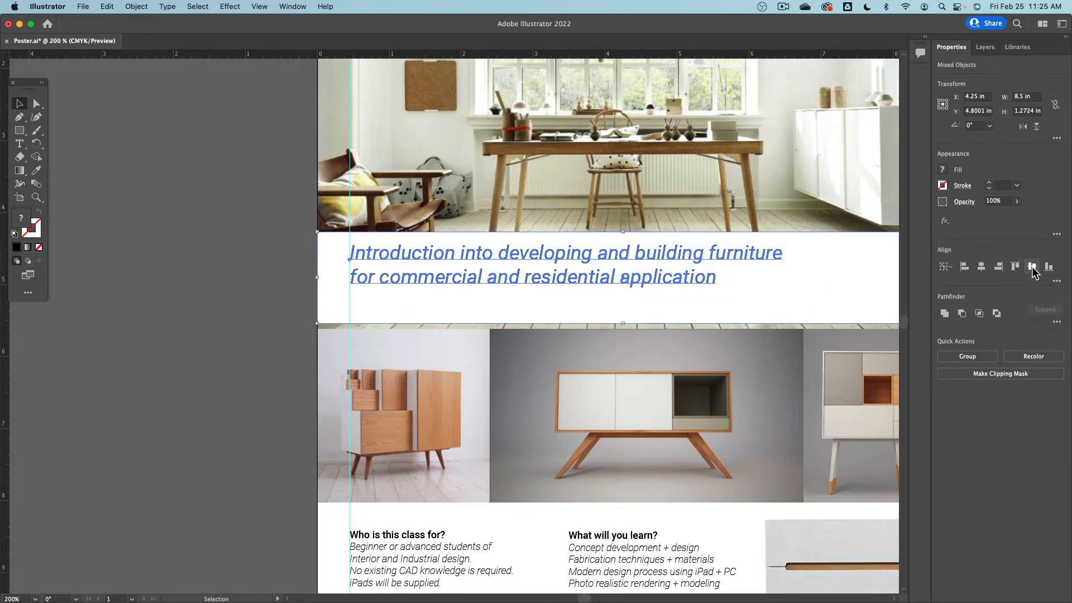
{"action": "left_click", "coordinate": [306, 312]}
- Remove the empty line at the end of the introduction tagline and leave text editing
{"action": "key", "text": "t"}
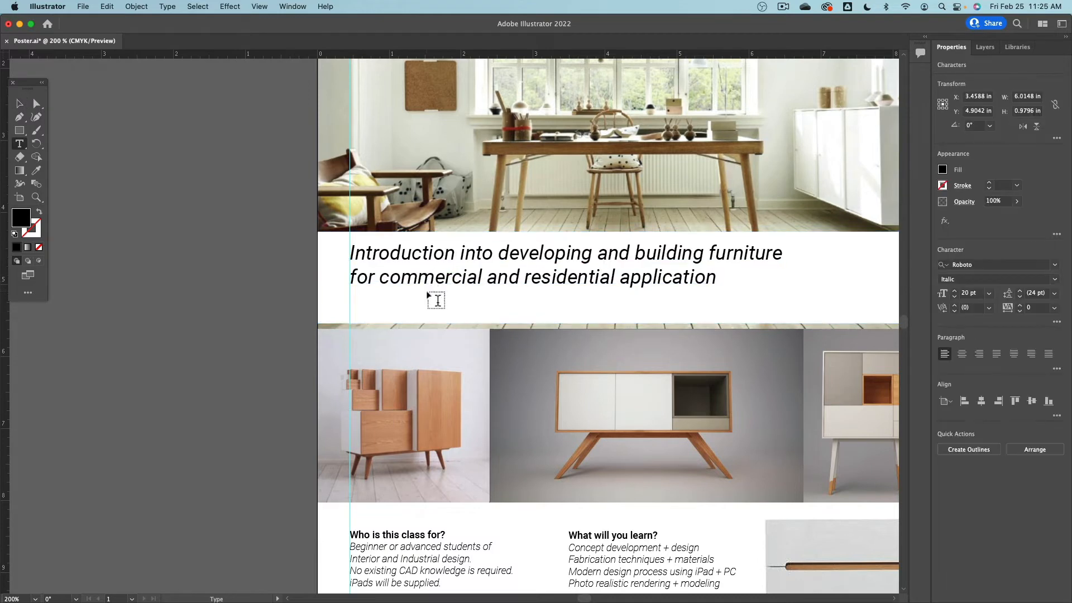
{"action": "left_click_drag", "start_coordinate": [427, 291], "coordinate": [432, 293]}
{"action": "left_click", "coordinate": [19, 104]}
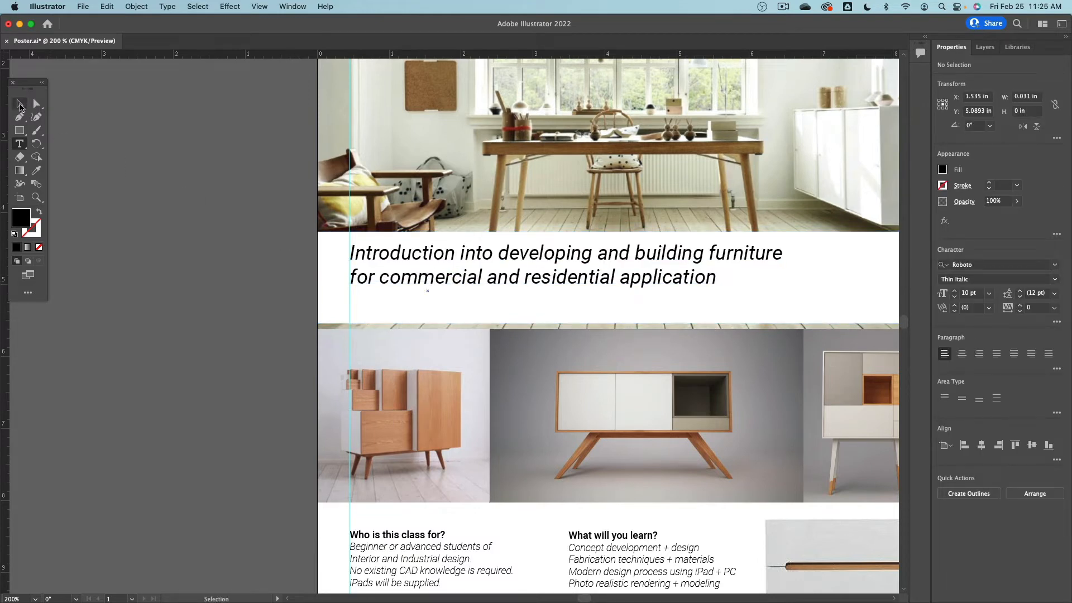
{"action": "double_click", "coordinate": [406, 282]}
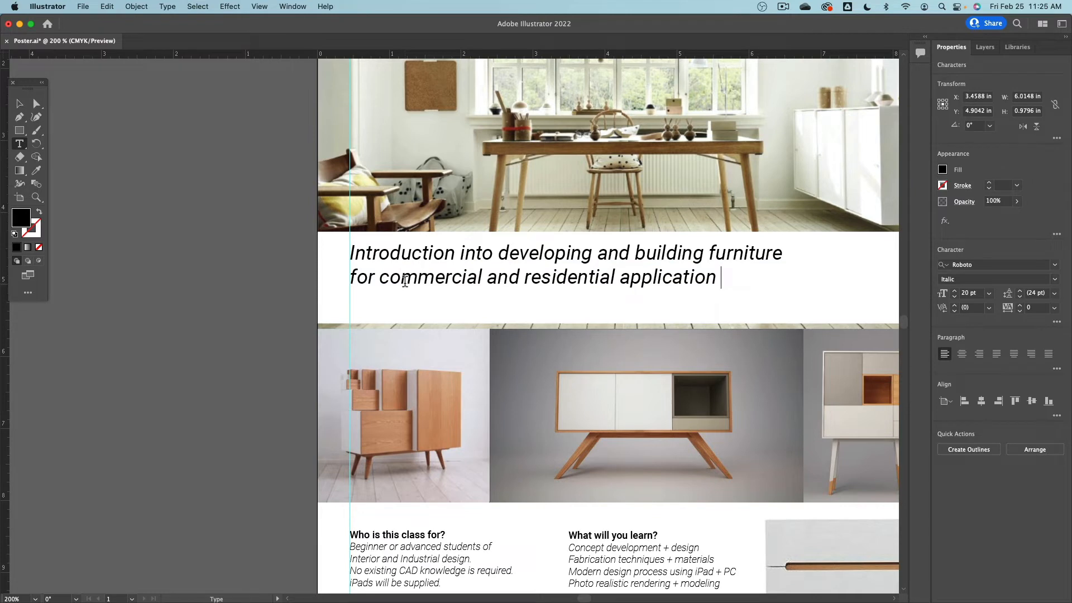
{"action": "left_click", "coordinate": [17, 105]}
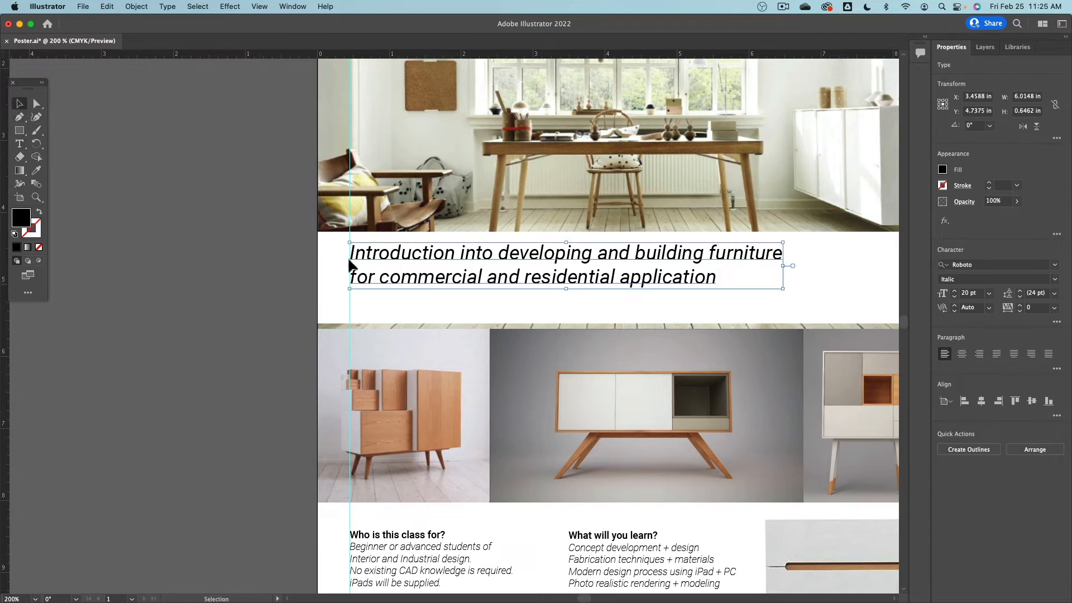
- Move the white band up slightly so the two-line tagline sits vertically centered in it
{"action": "left_click", "coordinate": [421, 308]}
{"action": "left_click_drag", "start_coordinate": [420, 305], "coordinate": [414, 293]}
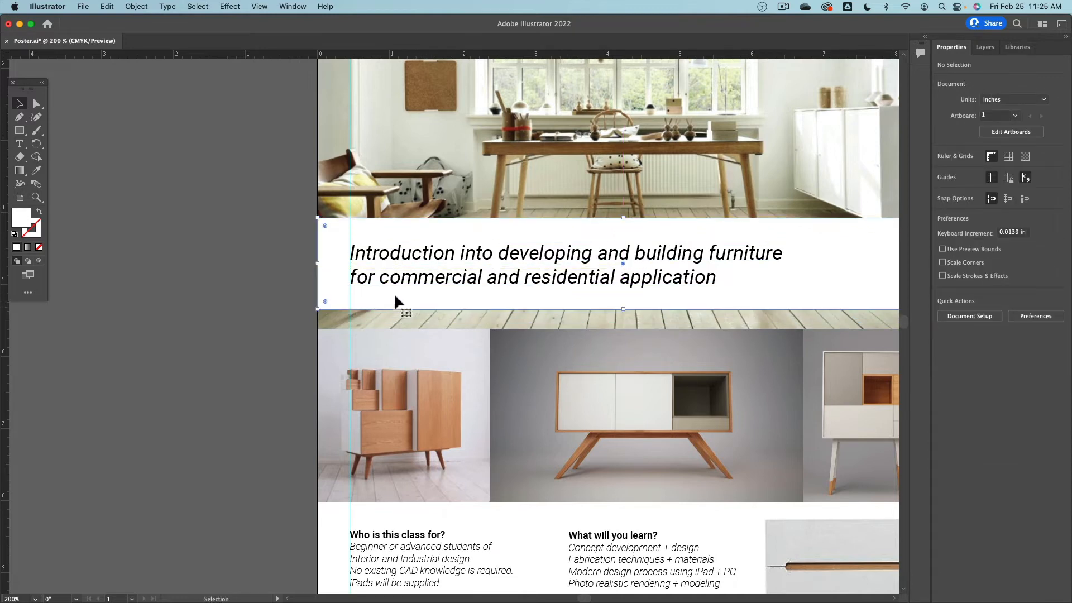
{"action": "left_click", "coordinate": [221, 287]}
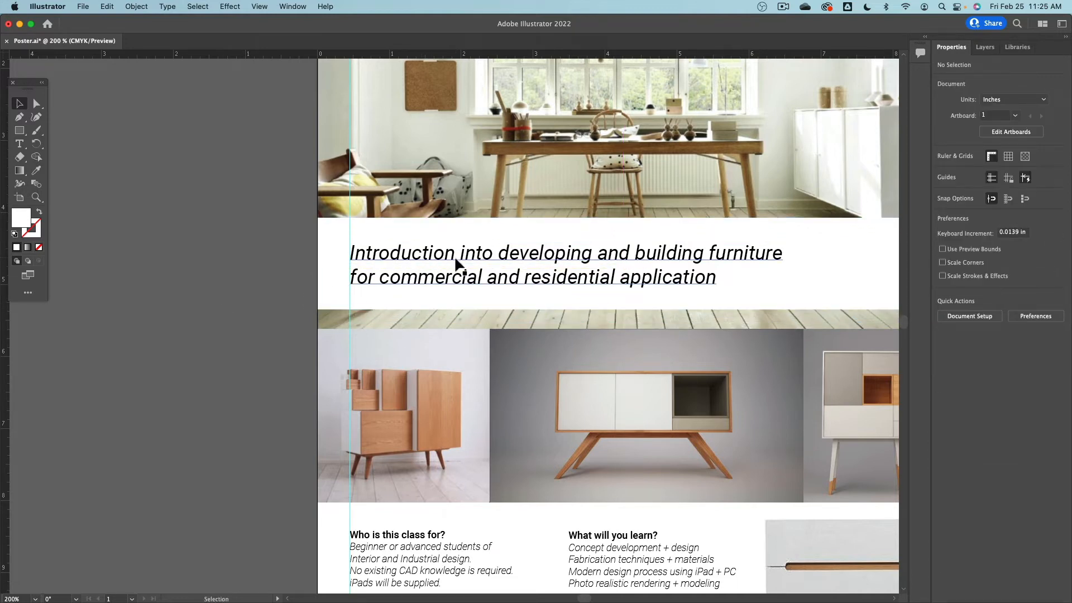
- Place one horizontal guide along the upper section headings and another along the last text lines of the lower sections
{"action": "scroll", "coordinate": [189, 264], "scroll_direction": "down", "scroll_amount": 5}
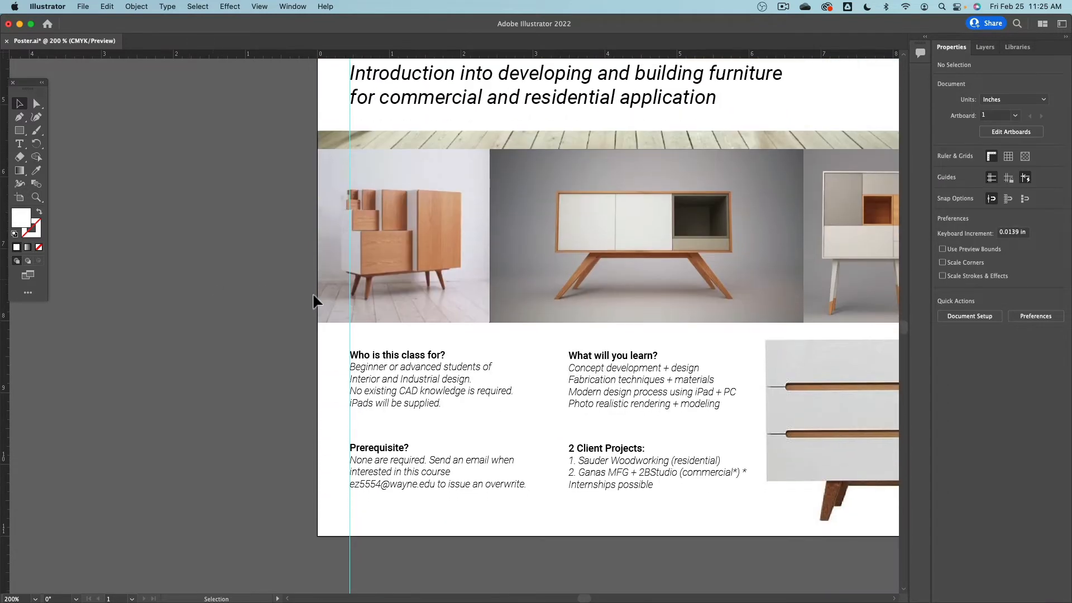
{"action": "scroll", "coordinate": [602, 370], "scroll_direction": "right", "scroll_amount": 5}
{"action": "scroll", "coordinate": [603, 371], "scroll_direction": "down", "scroll_amount": 2}
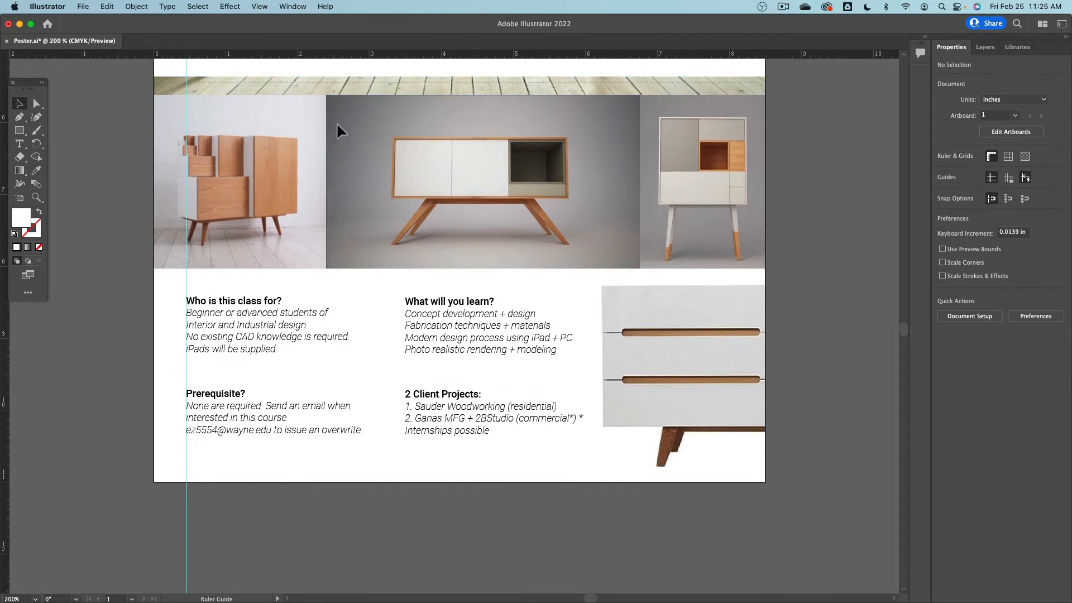
{"action": "left_click_drag", "start_coordinate": [275, 264], "coordinate": [279, 297]}
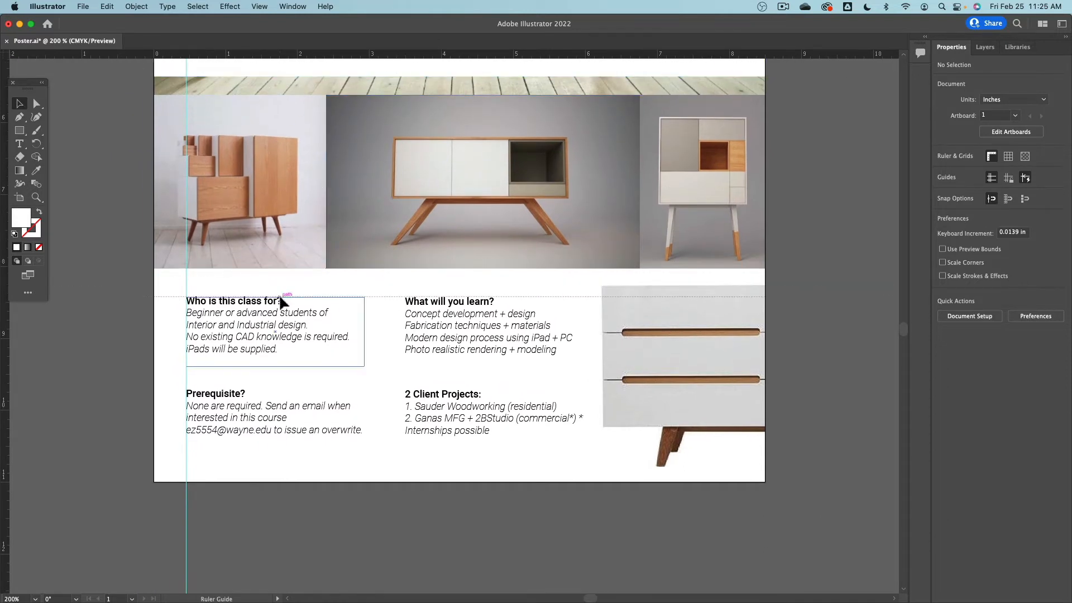
{"action": "left_click_drag", "start_coordinate": [369, 299], "coordinate": [395, 434]}
{"action": "key", "text": "alt"}
{"action": "key", "text": "alt"}
{"action": "key", "text": "alt"}
{"action": "key", "text": "alt"}
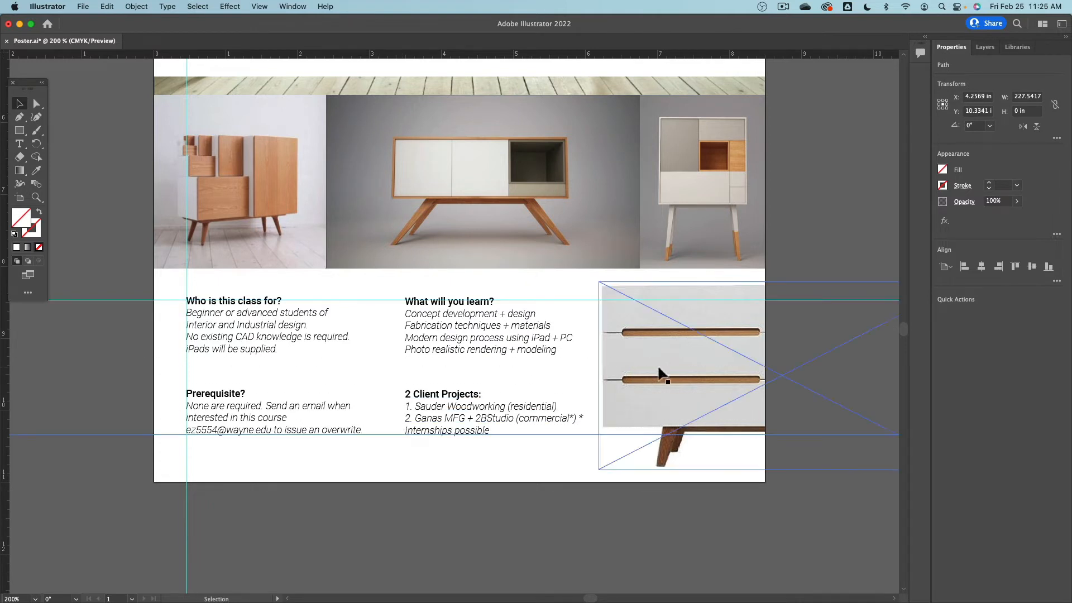
- Nudge the white dresser photo beside the information sections slightly down the page
{"action": "left_click", "coordinate": [665, 361]}
{"action": "key", "text": "Down"}
{"action": "key", "text": "Down"}
{"action": "key", "text": "Down"}
{"action": "key", "text": "Down"}
{"action": "key", "text": "Down"}
{"action": "key", "text": "Down"}
{"action": "key", "text": "Down"}
{"action": "key", "text": "Down"}
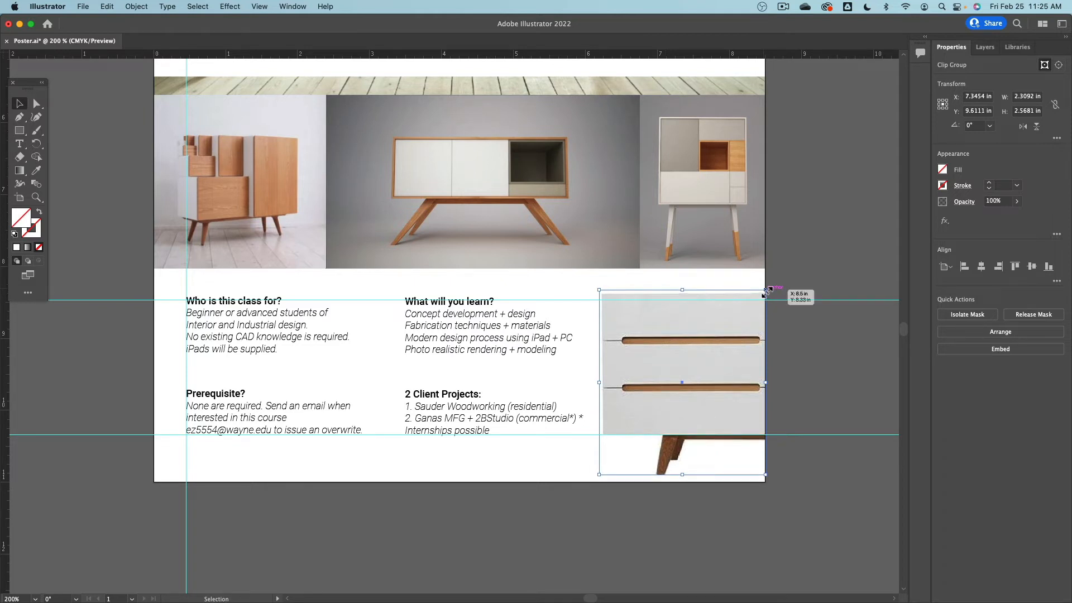
- Scale the dresser photo to about 2.20 by 2.45 in so its cabinet body fits between the two horizontal guides
{"action": "left_click_drag", "start_coordinate": [599, 290], "coordinate": [606, 298]}
{"action": "left_click_drag", "start_coordinate": [611, 476], "coordinate": [613, 475]}
{"action": "scroll", "coordinate": [665, 436], "scroll_direction": "up", "scroll_amount": 4}
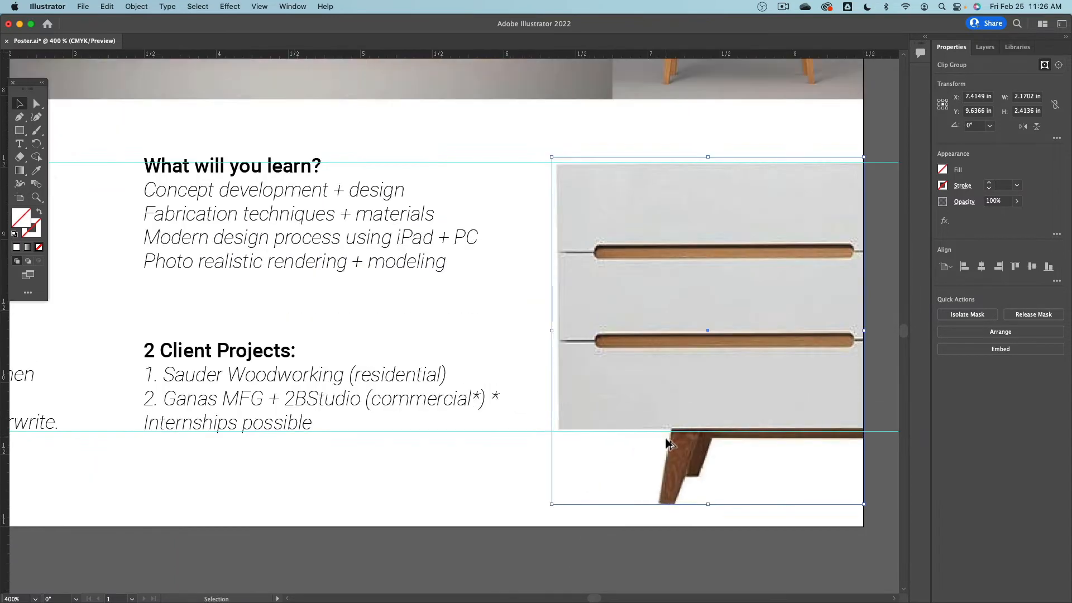
{"action": "left_click_drag", "start_coordinate": [439, 573], "coordinate": [430, 578]}
{"action": "scroll", "coordinate": [433, 382], "scroll_direction": "up", "scroll_amount": 2}
{"action": "scroll", "coordinate": [432, 381], "scroll_direction": "up", "scroll_amount": 6}
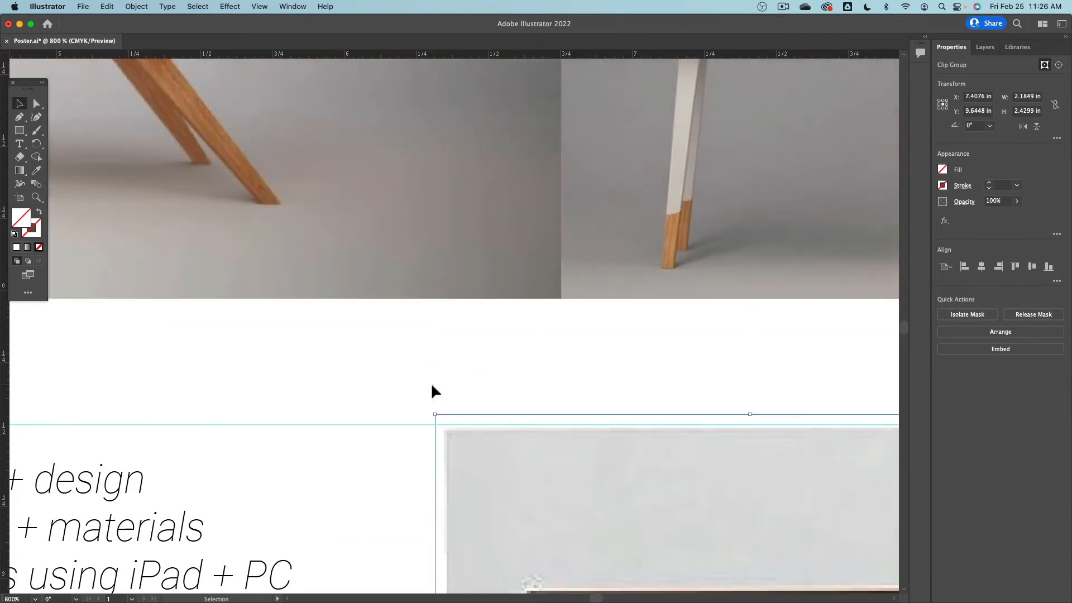
{"action": "scroll", "coordinate": [430, 383], "scroll_direction": "down", "scroll_amount": 2}
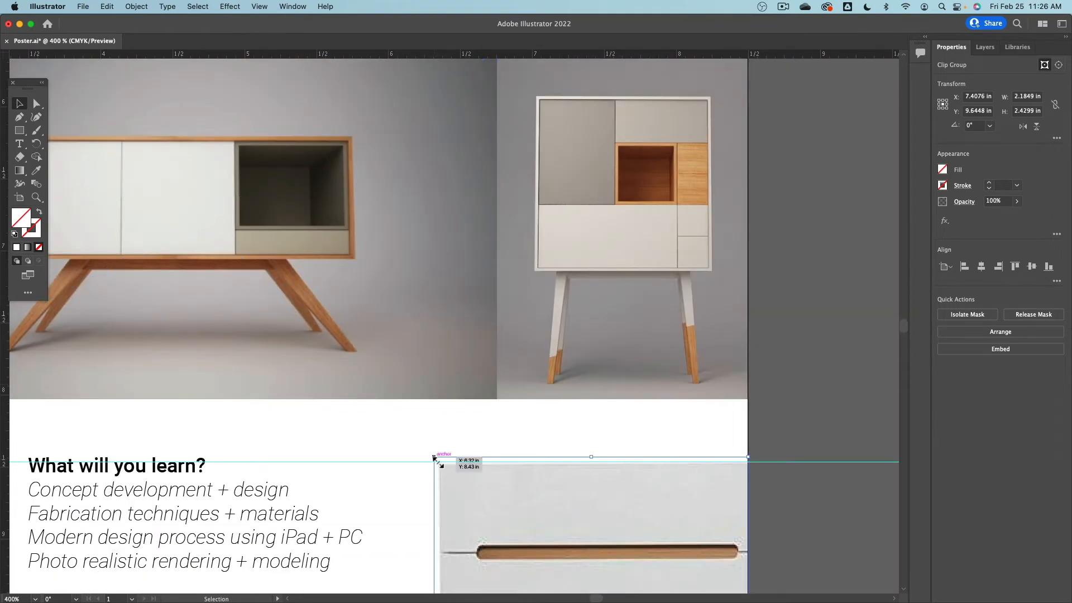
{"action": "scroll", "coordinate": [434, 460], "scroll_direction": "up", "scroll_amount": 8}
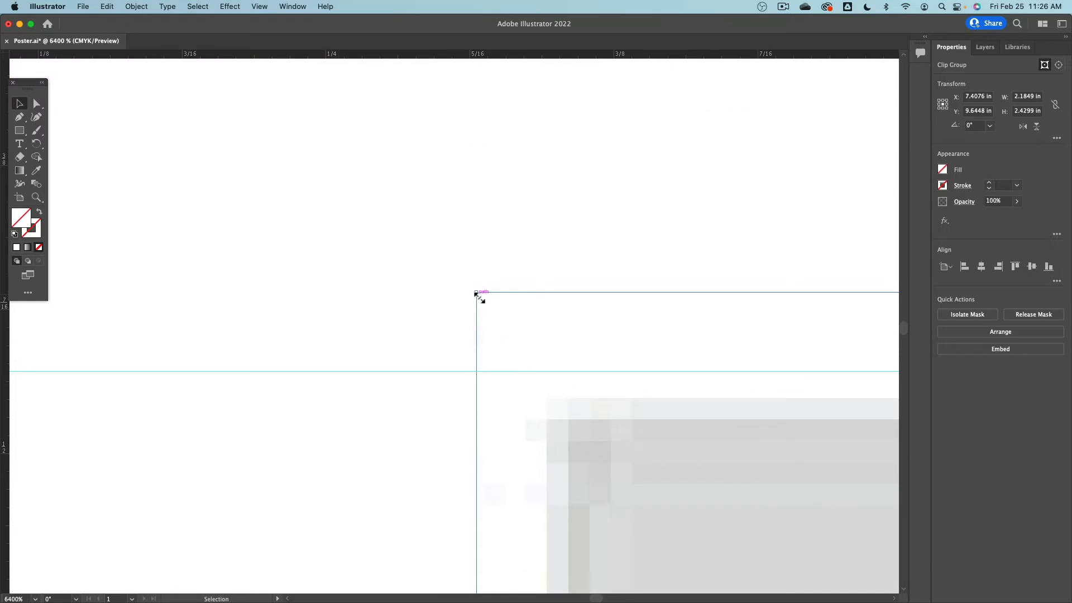
{"action": "left_click_drag", "start_coordinate": [476, 292], "coordinate": [418, 247]}
{"action": "scroll", "coordinate": [418, 247], "scroll_direction": "down", "scroll_amount": 4}
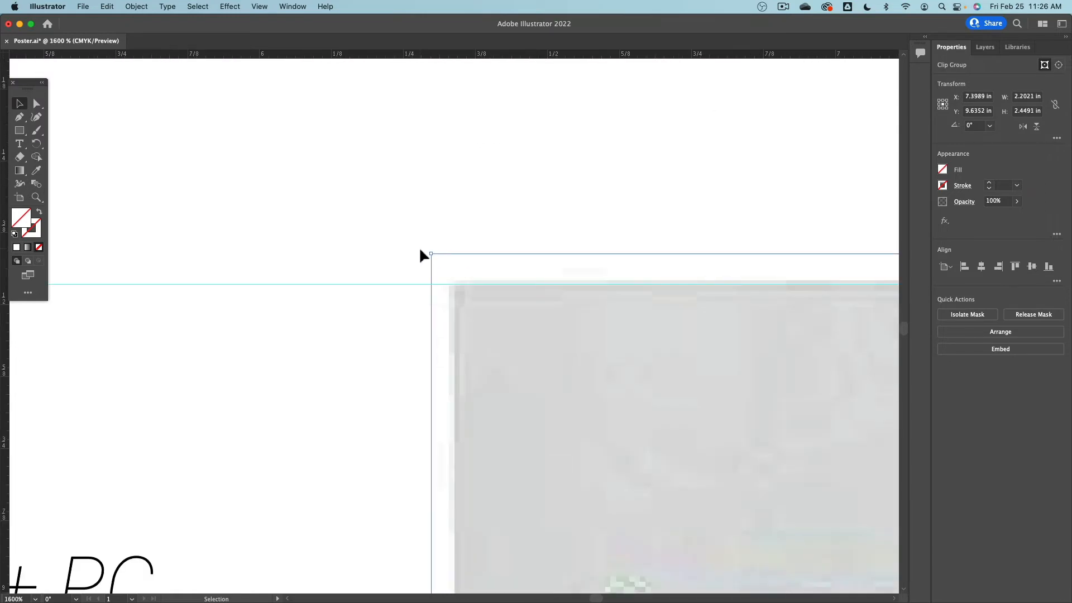
{"action": "scroll", "coordinate": [419, 246], "scroll_direction": "down", "scroll_amount": 8}
{"action": "scroll", "coordinate": [393, 304], "scroll_direction": "up", "scroll_amount": 2}
{"action": "left_click", "coordinate": [399, 447]}
- Move the dresser photo right until its cabinet body roughly lines up with the left edge of the third furniture photo
{"action": "left_click_drag", "start_coordinate": [250, 433], "coordinate": [557, 478]}
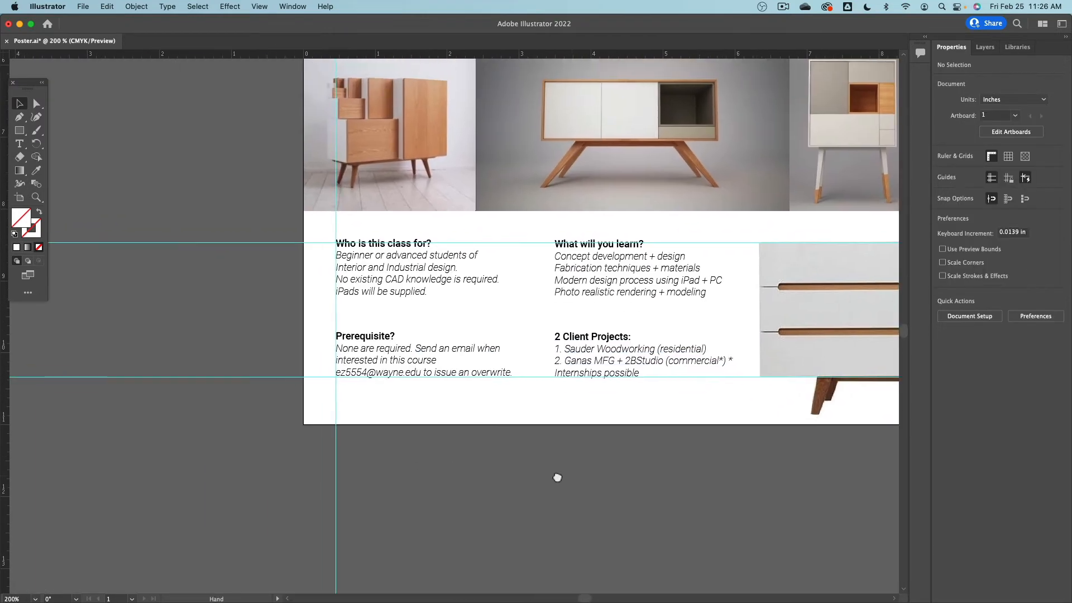
{"action": "scroll", "coordinate": [335, 263], "scroll_direction": "right", "scroll_amount": 5}
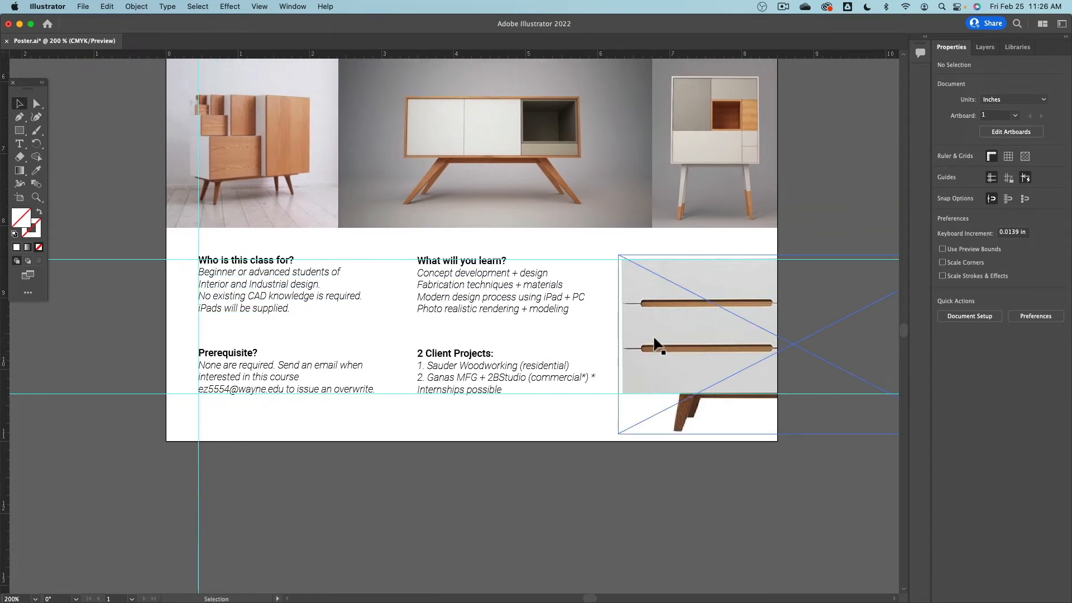
{"action": "left_click_drag", "start_coordinate": [655, 342], "coordinate": [691, 342]}
{"action": "scroll", "coordinate": [613, 493], "scroll_direction": "right", "scroll_amount": 5}
{"action": "left_click_drag", "start_coordinate": [541, 325], "coordinate": [535, 324]}
- Place a vertical guide at the third furniture photo's left edge and nudge the dresser photo so its cabinet body meets it
{"action": "left_click_drag", "start_coordinate": [39, 341], "coordinate": [497, 170]}
{"action": "scroll", "coordinate": [501, 172], "scroll_direction": "up", "scroll_amount": 5}
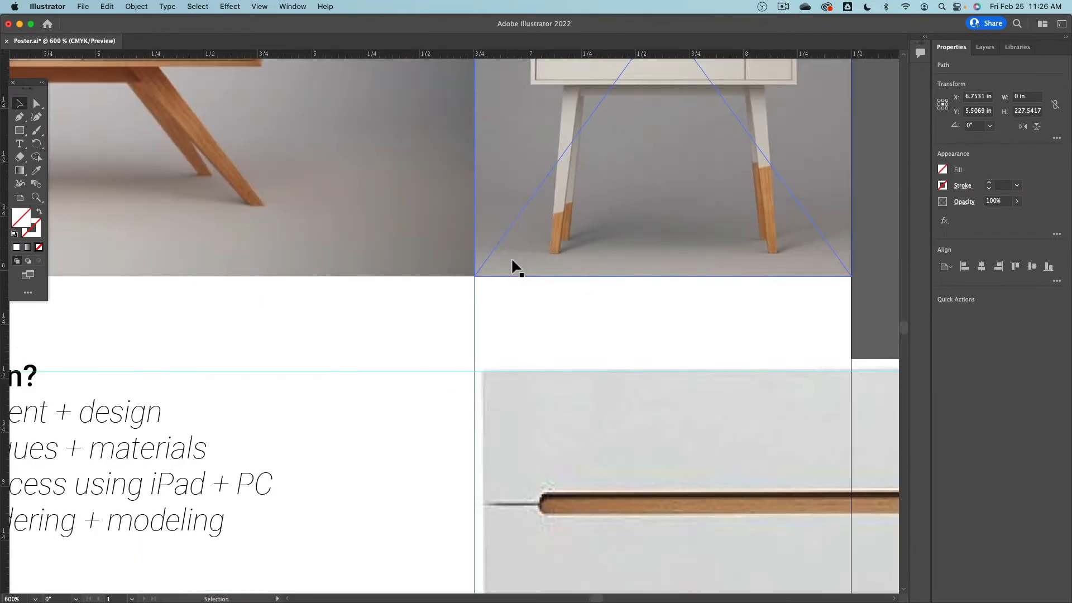
{"action": "left_click", "coordinate": [547, 446]}
{"action": "key", "text": "Left"}
{"action": "key", "text": "Left"}
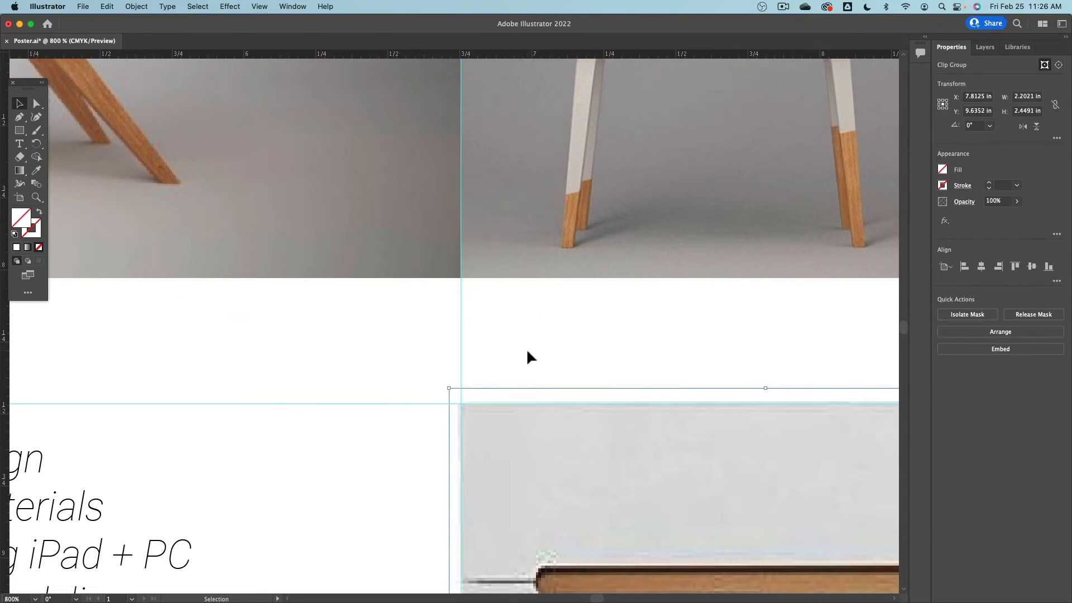
- Narrow the dresser photo's clipping mask to about 1.76 in, trimming its overhang beyond the artboard's right edge
{"action": "scroll", "coordinate": [527, 352], "scroll_direction": "down", "scroll_amount": 5}
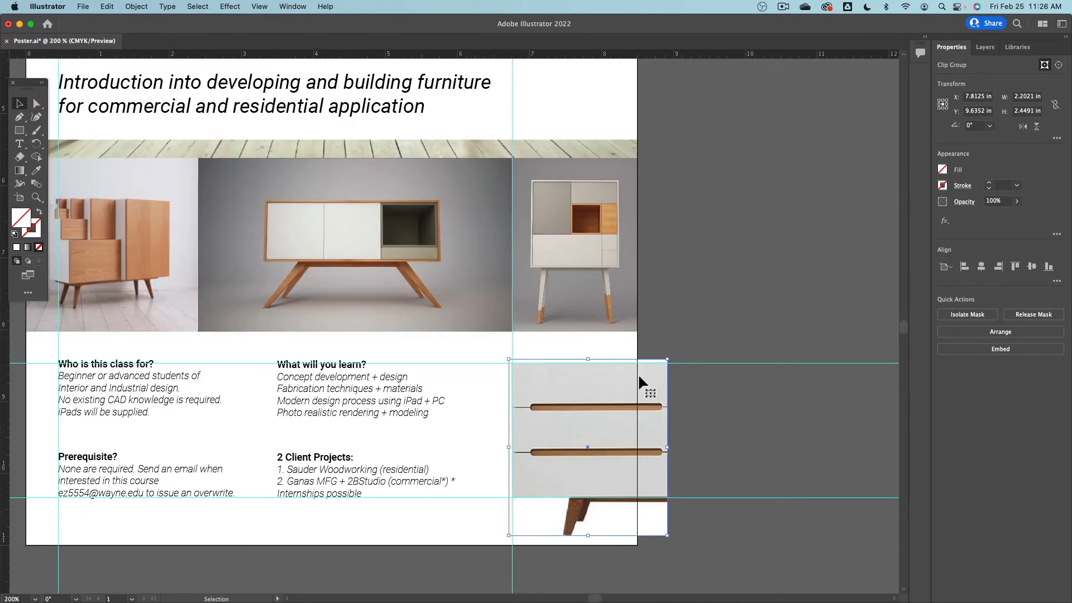
{"action": "double_click", "coordinate": [660, 410]}
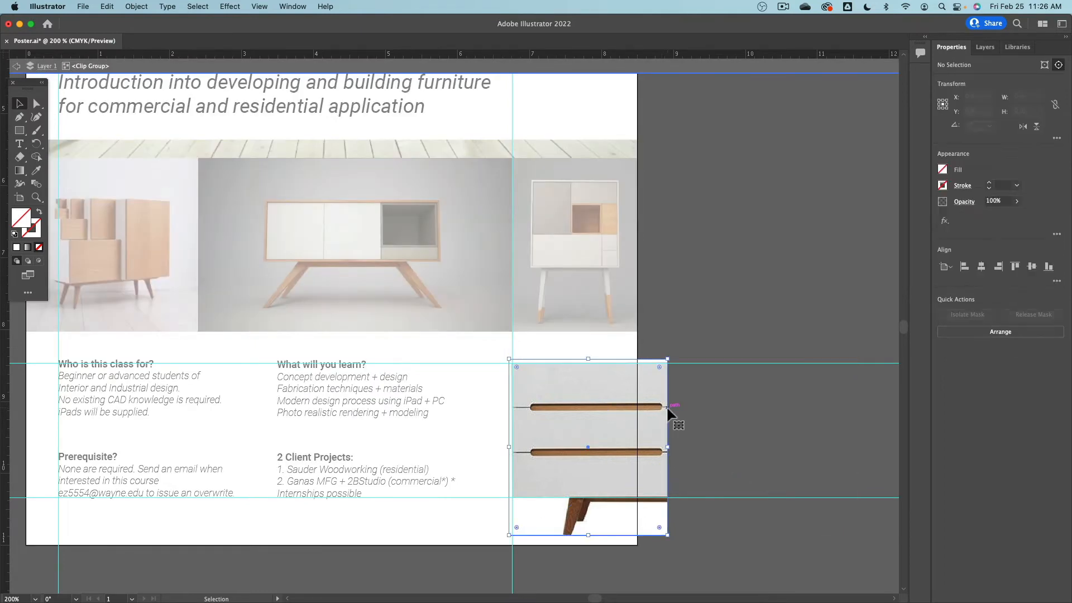
{"action": "left_click_drag", "start_coordinate": [670, 450], "coordinate": [638, 449]}
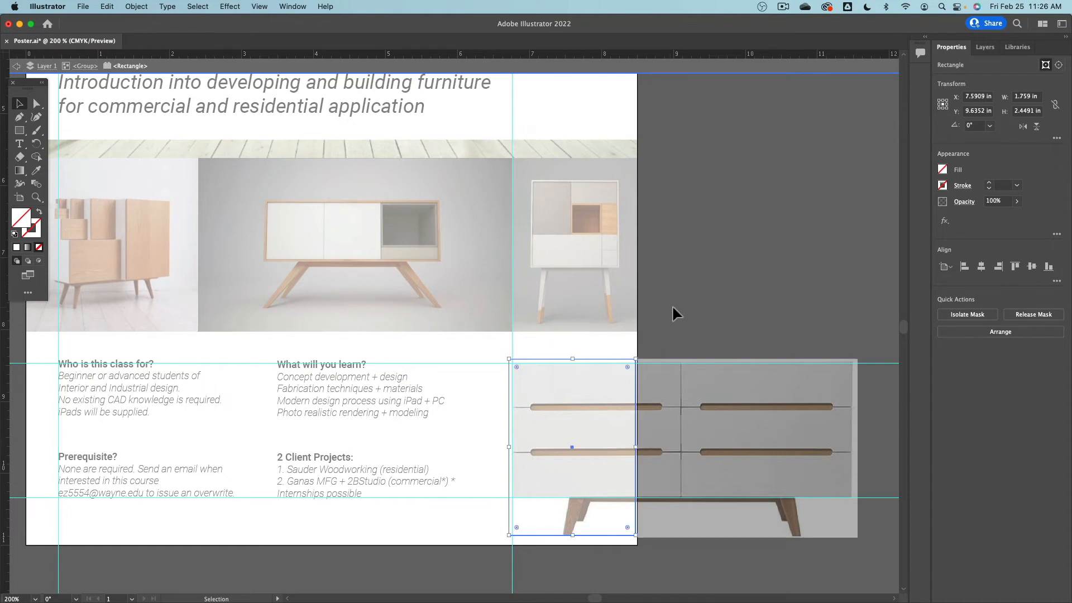
{"action": "double_click", "coordinate": [685, 286]}
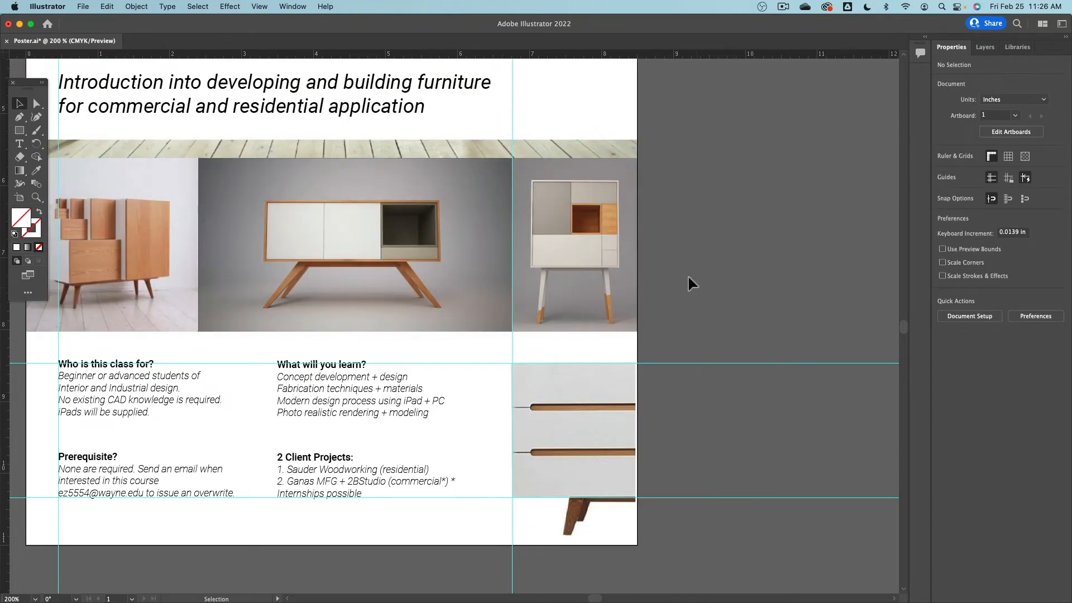
- Extend the dresser photo's clipping mask to meet the artboard's right edge exactly, and leave isolation mode
{"action": "scroll", "coordinate": [689, 281], "scroll_direction": "down", "scroll_amount": 1}
{"action": "scroll", "coordinate": [663, 402], "scroll_direction": "up", "scroll_amount": 2}
{"action": "scroll", "coordinate": [662, 400], "scroll_direction": "up", "scroll_amount": 1}
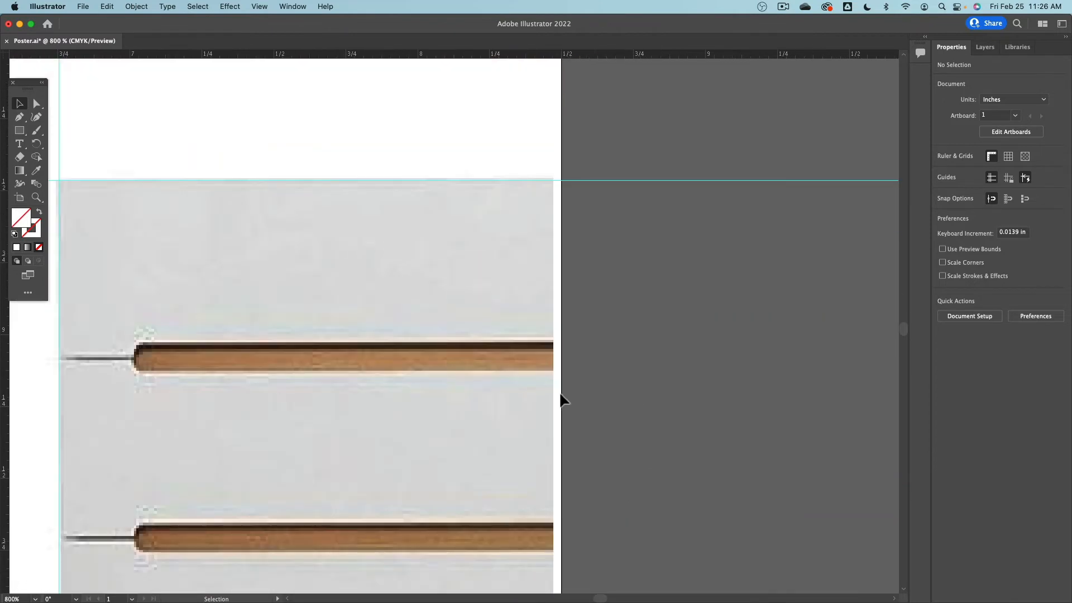
{"action": "left_click", "coordinate": [549, 397]}
{"action": "double_click", "coordinate": [555, 396]}
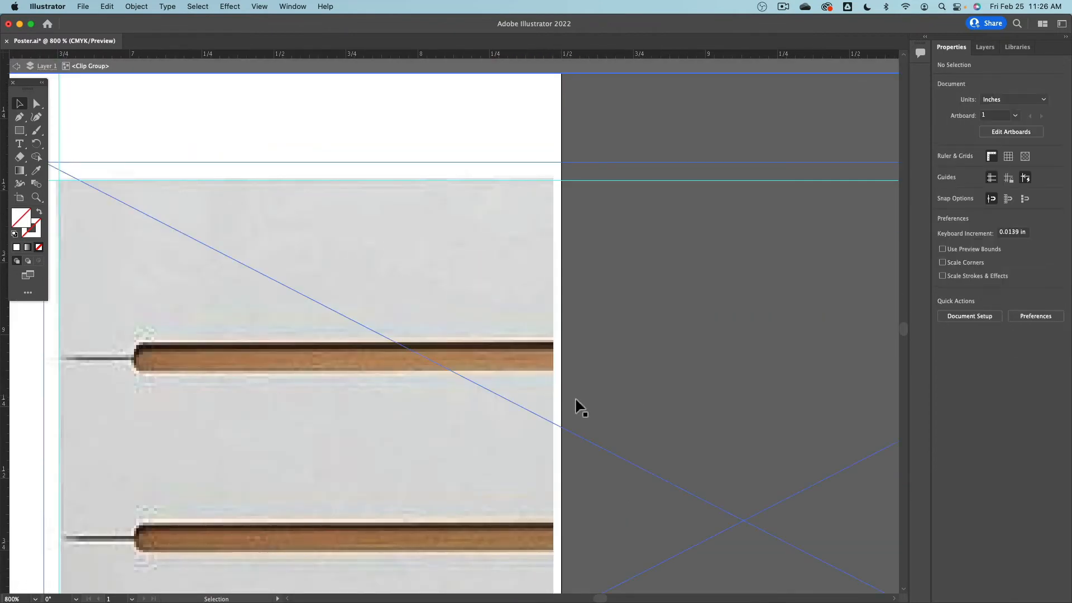
{"action": "scroll", "coordinate": [576, 407], "scroll_direction": "down", "scroll_amount": 1}
{"action": "left_click", "coordinate": [555, 229]}
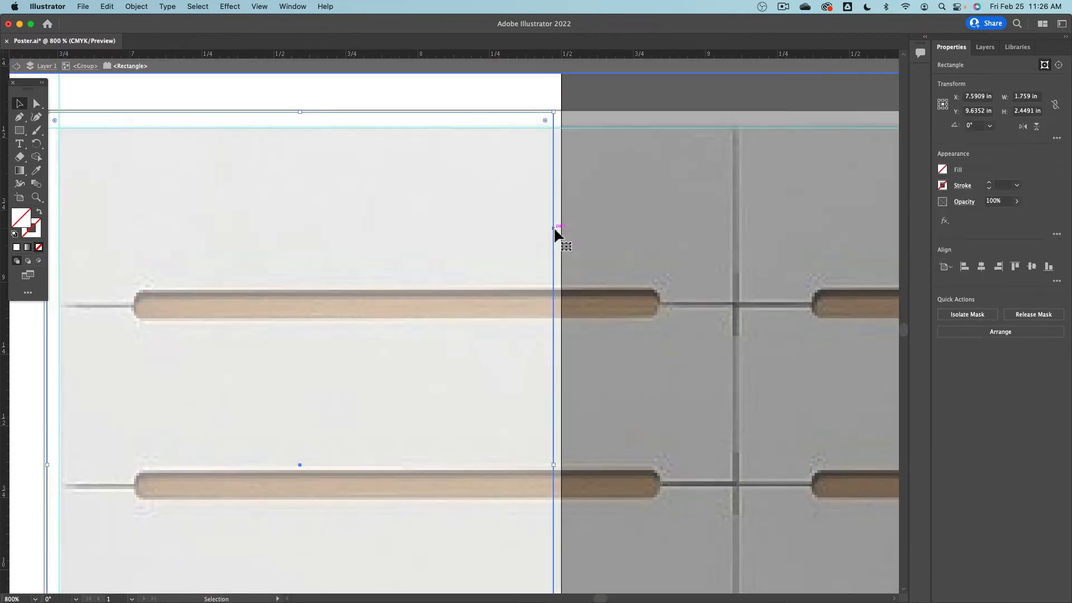
{"action": "scroll", "coordinate": [561, 266], "scroll_direction": "down", "scroll_amount": 1}
{"action": "left_click_drag", "start_coordinate": [557, 436], "coordinate": [564, 437]}
{"action": "double_click", "coordinate": [673, 343]}
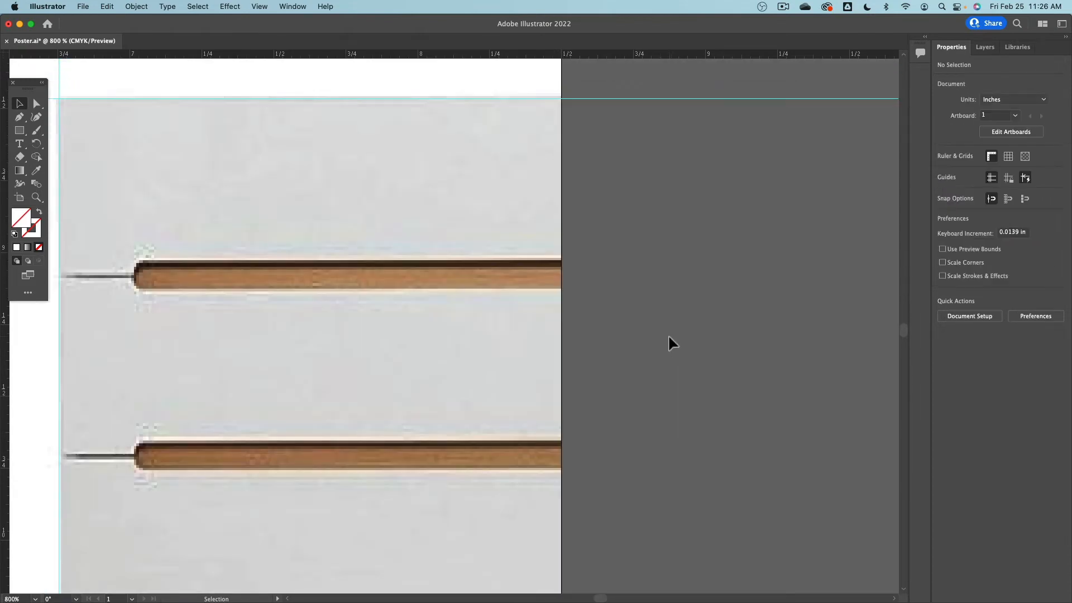
- Hide all guides on the poster
{"action": "scroll", "coordinate": [668, 334], "scroll_direction": "down", "scroll_amount": 4, "text": "alt"}
{"action": "scroll", "coordinate": [263, 294], "scroll_direction": "left", "scroll_amount": 5}
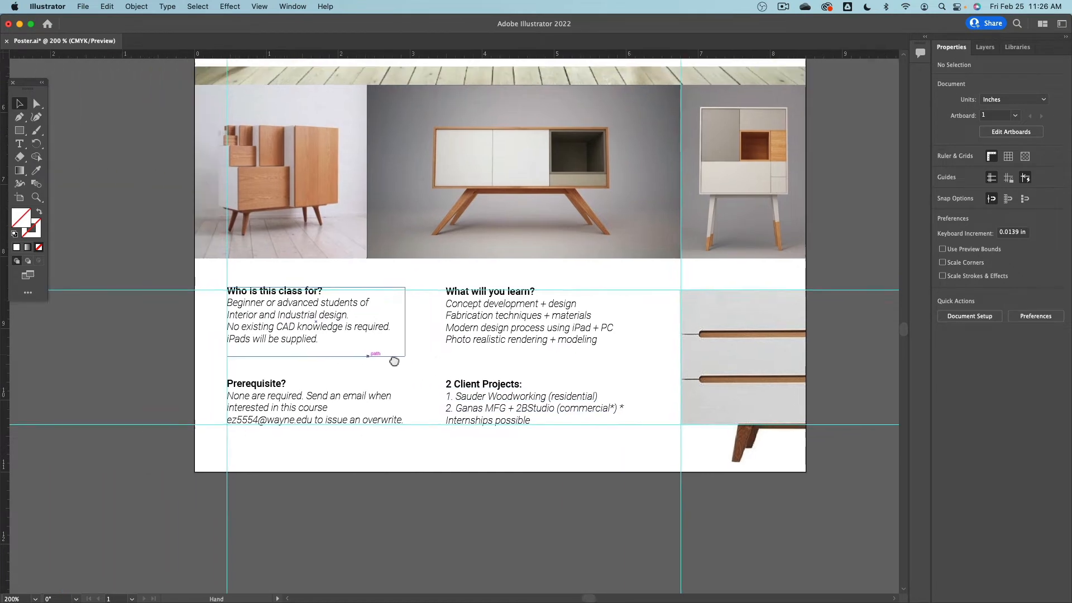
{"action": "left_click", "coordinate": [300, 5]}
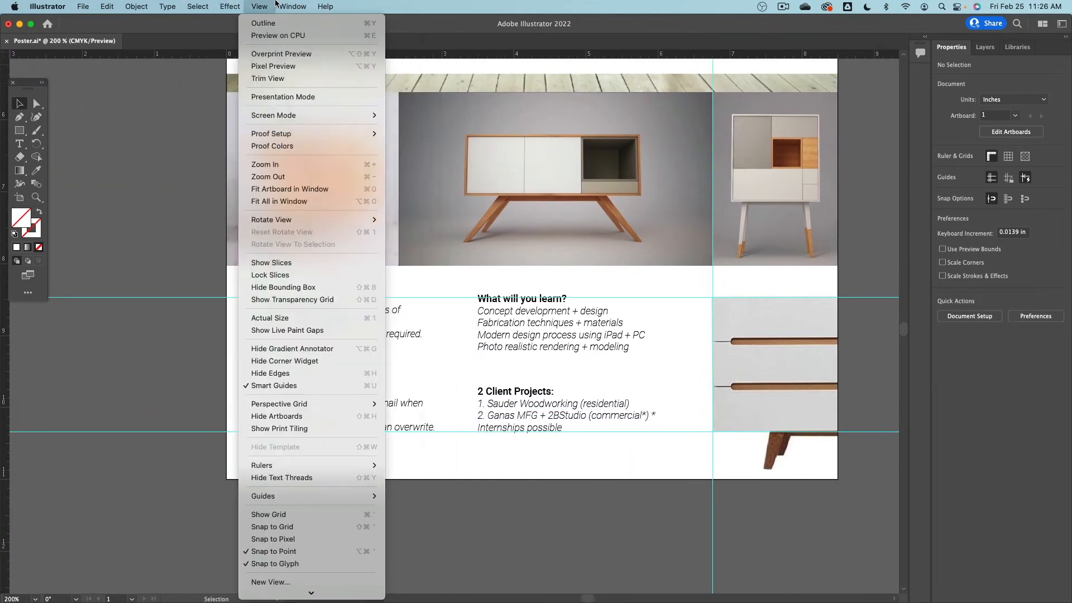
{"action": "mouse_move", "coordinate": [263, 3]}
{"action": "mouse_move", "coordinate": [273, 469]}
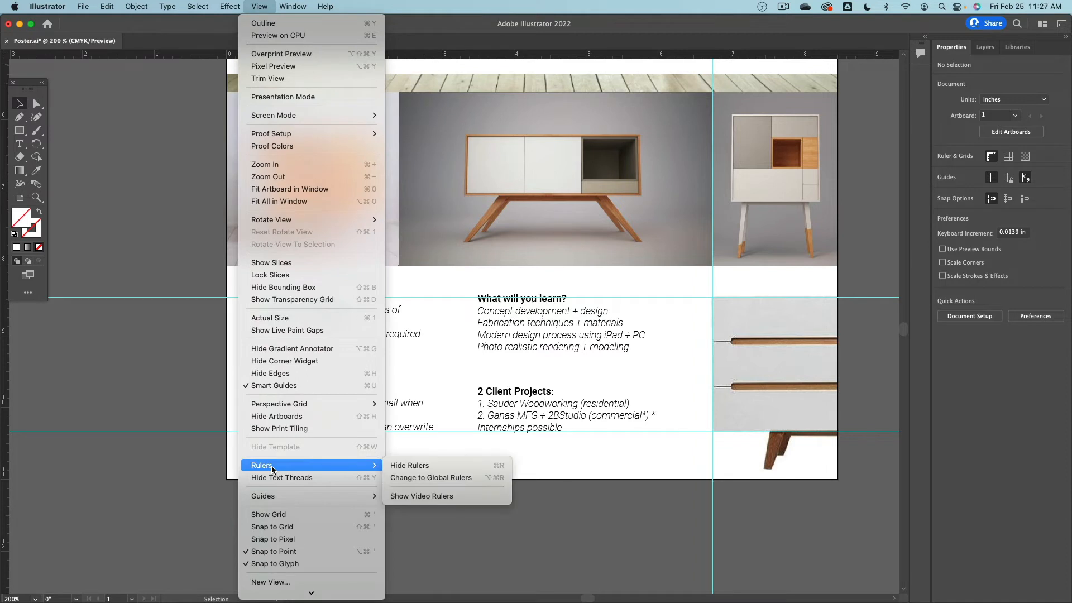
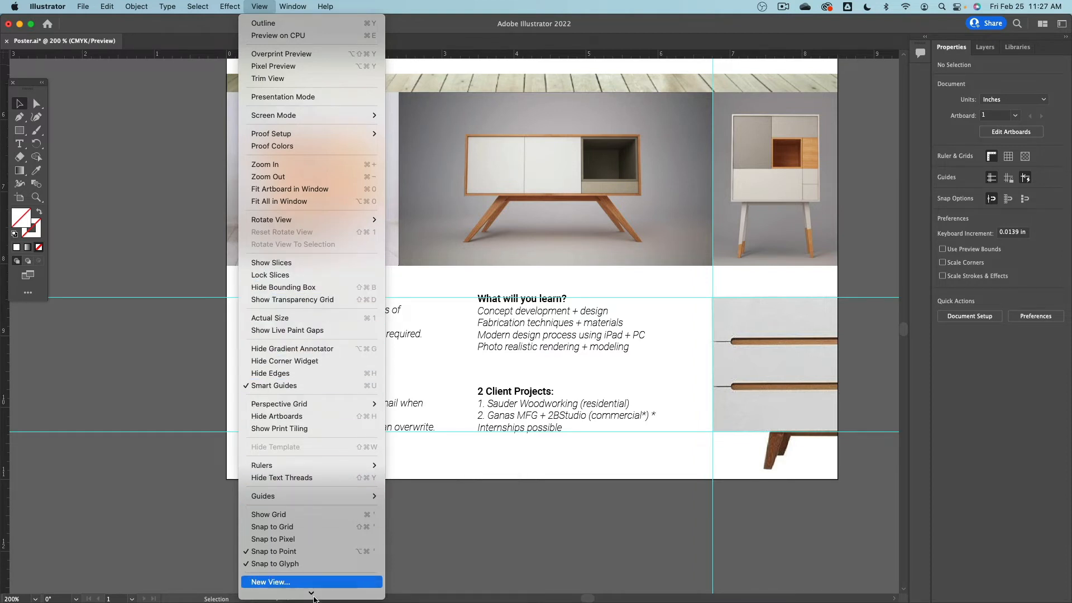
{"action": "mouse_move", "coordinate": [316, 601]}
{"action": "mouse_move", "coordinate": [344, 465]}
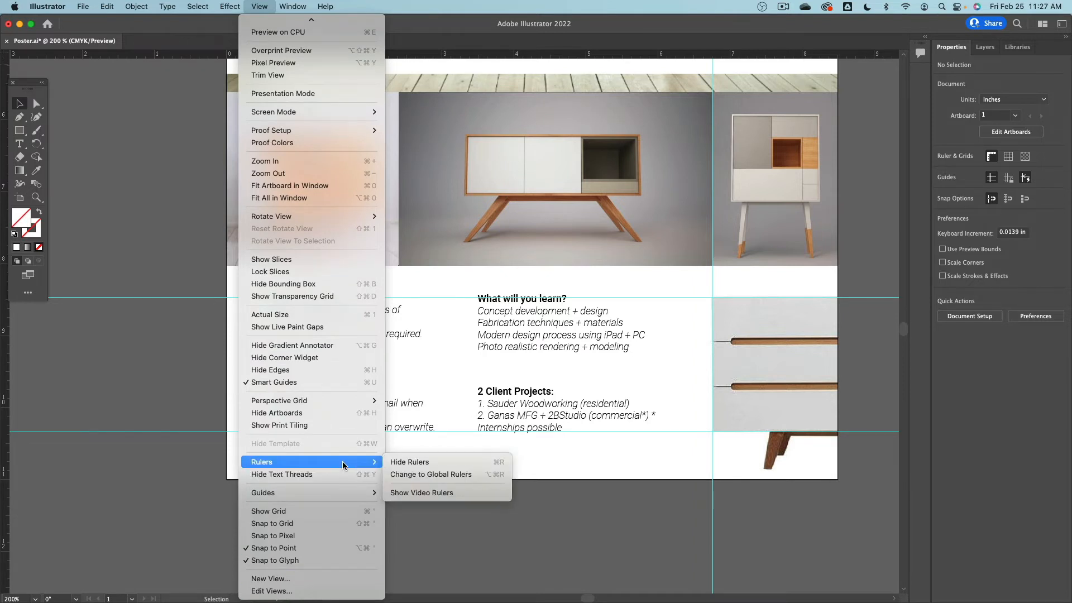
{"action": "mouse_move", "coordinate": [340, 404]}
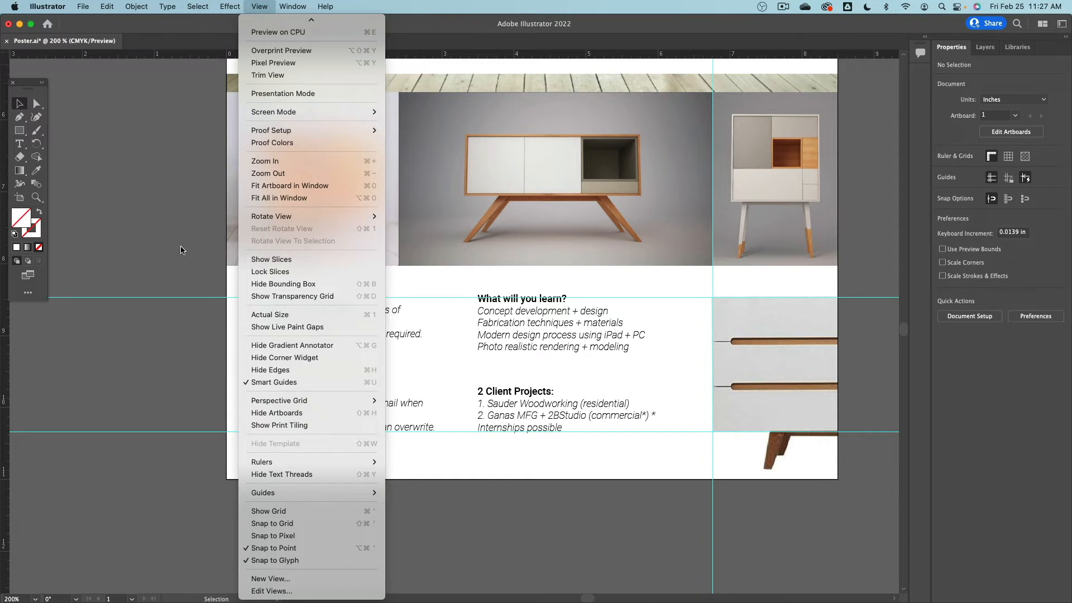
{"action": "mouse_move", "coordinate": [280, 219]}
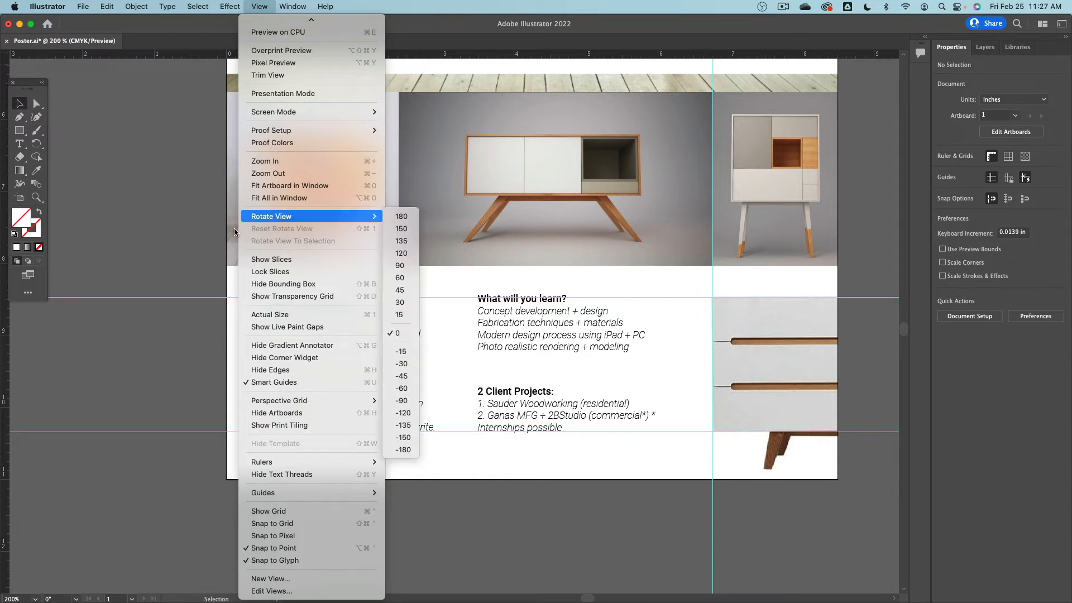
{"action": "left_click", "coordinate": [186, 302]}
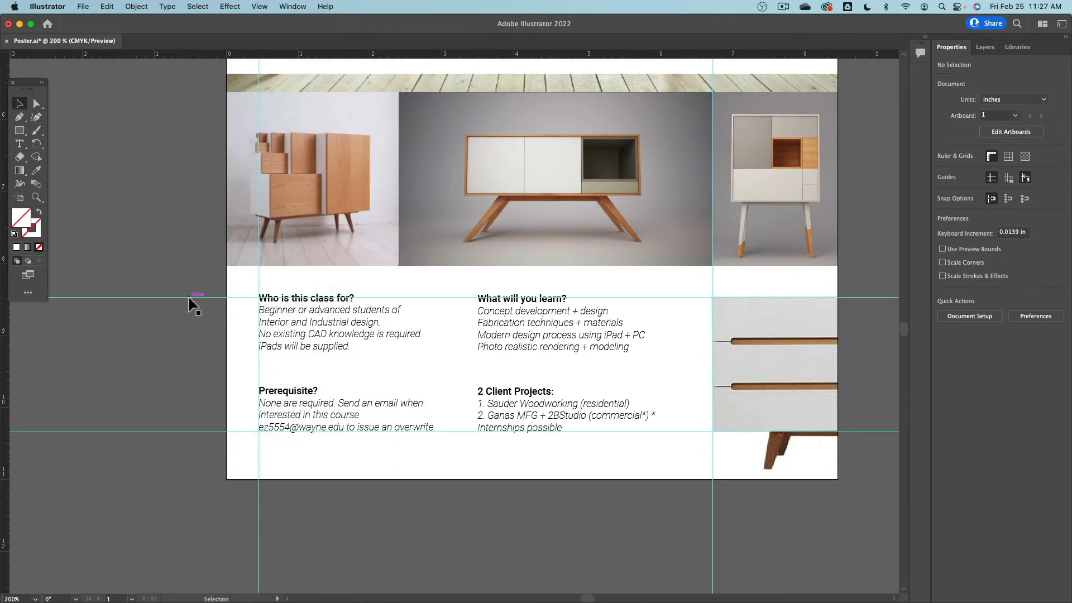
{"action": "left_click", "coordinate": [259, 6]}
{"action": "mouse_move", "coordinate": [291, 496]}
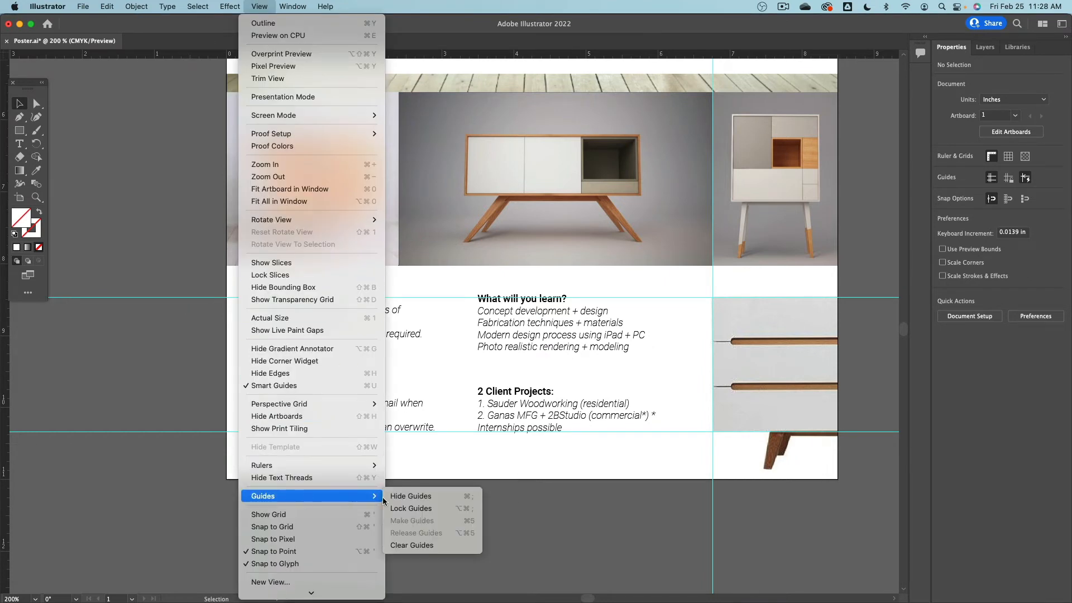
{"action": "left_click", "coordinate": [414, 495]}
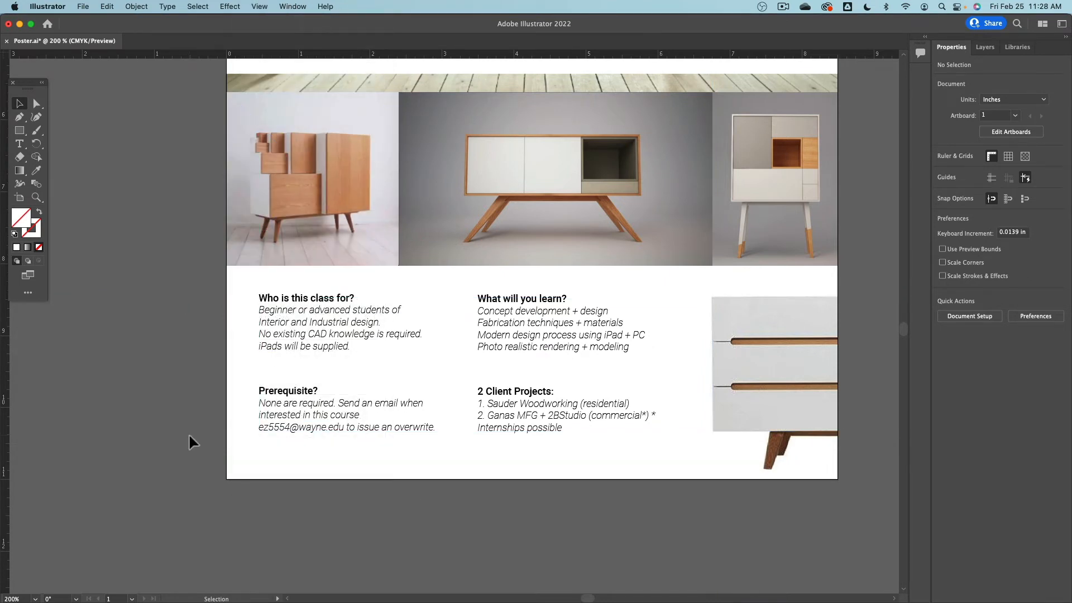
- Review the whole poster layout without guides, including the information sections below the furniture photos
{"action": "scroll", "coordinate": [189, 433], "scroll_direction": "up", "scroll_amount": 1}
{"action": "scroll", "coordinate": [190, 433], "scroll_direction": "down", "scroll_amount": 2, "text": "alt"}
{"action": "scroll", "coordinate": [188, 431], "scroll_direction": "up", "scroll_amount": 1}
{"action": "scroll", "coordinate": [186, 431], "scroll_direction": "up", "scroll_amount": 2, "text": "alt"}
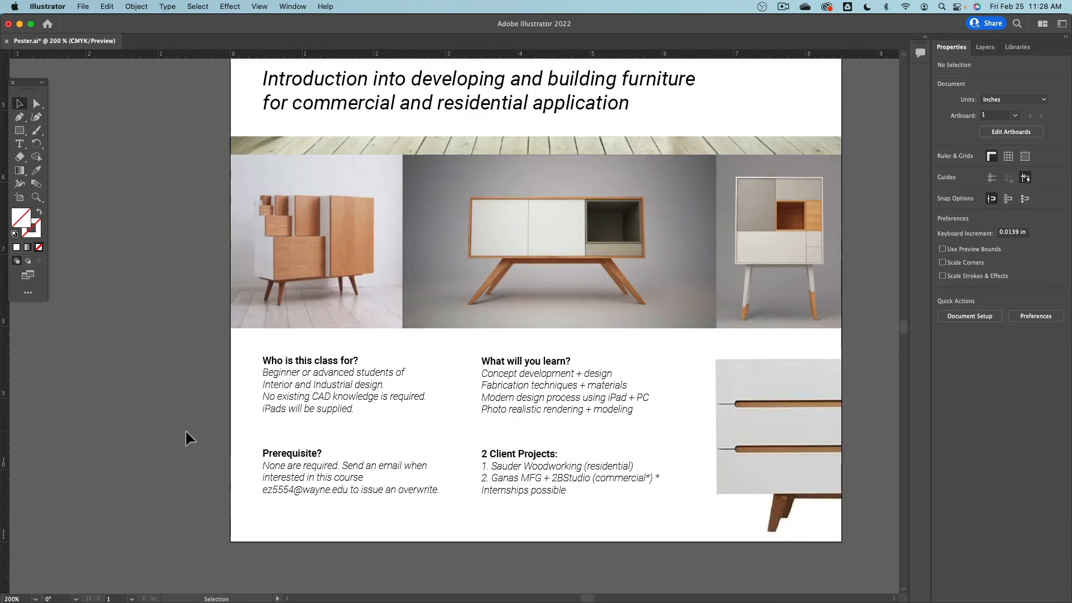
{"action": "scroll", "coordinate": [186, 428], "scroll_direction": "up", "scroll_amount": 3}
{"action": "scroll", "coordinate": [185, 427], "scroll_direction": "down", "scroll_amount": 2, "text": "alt"}
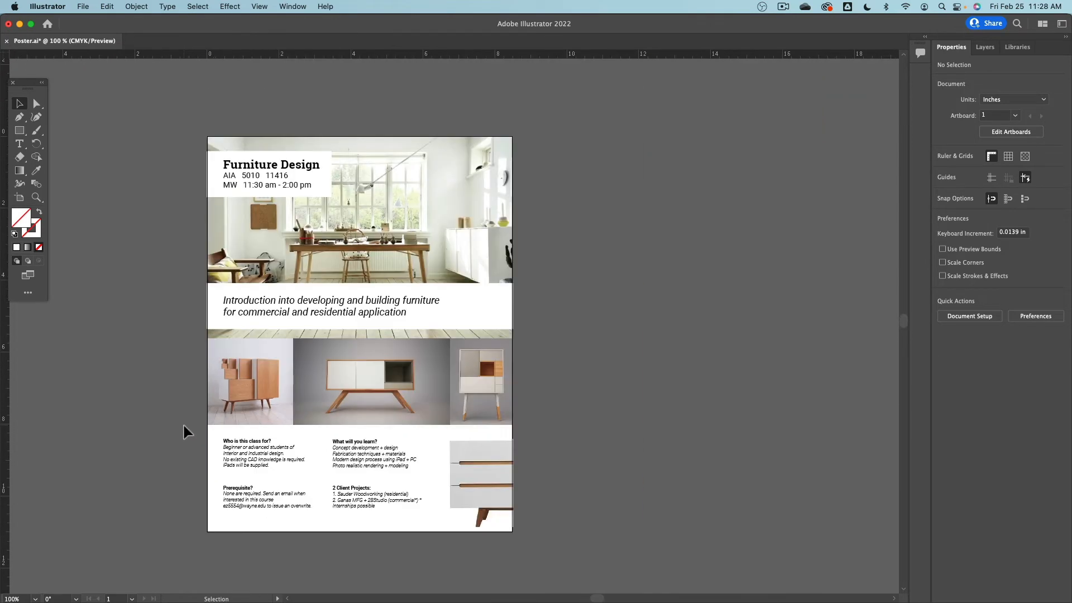
{"action": "scroll", "coordinate": [243, 445], "scroll_direction": "down", "scroll_amount": 2, "text": "alt"}
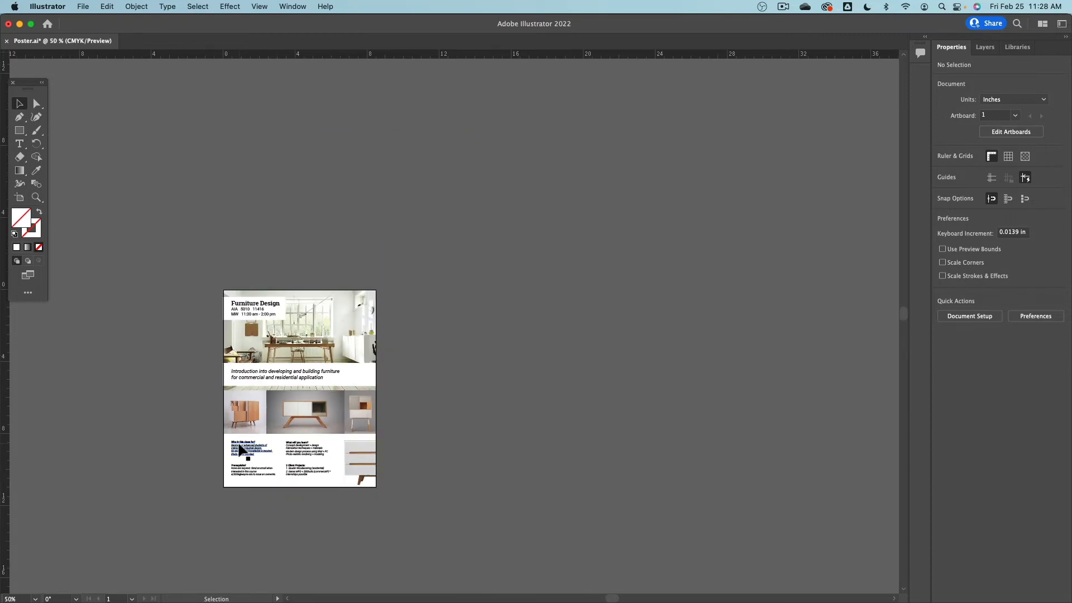
{"action": "scroll", "coordinate": [240, 448], "scroll_direction": "up", "scroll_amount": 3, "text": "alt"}
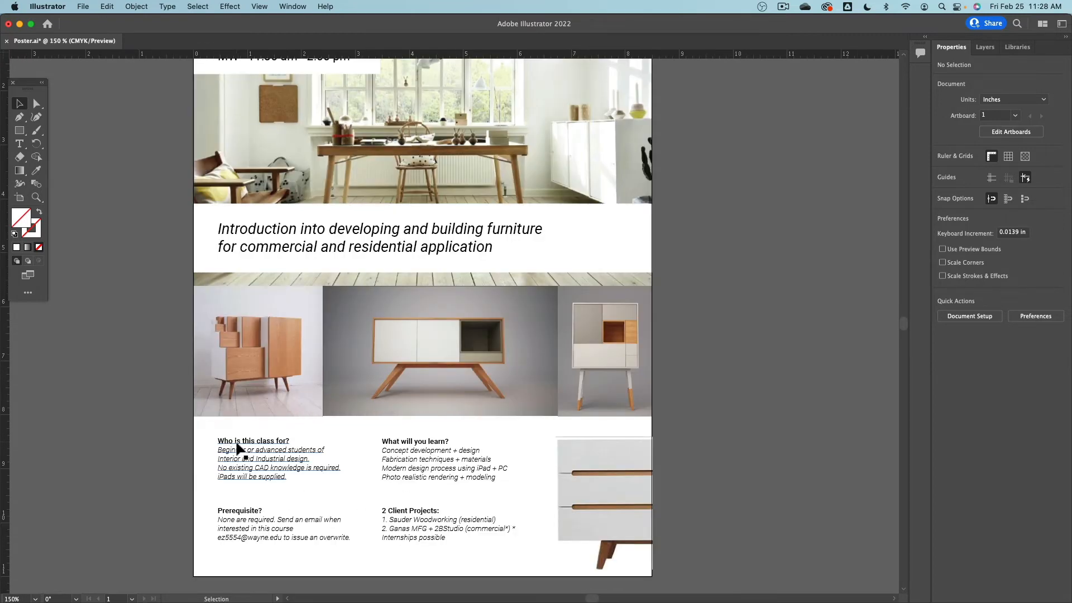
{"action": "scroll", "coordinate": [260, 451], "scroll_direction": "up", "scroll_amount": 1, "text": "alt"}
{"action": "scroll", "coordinate": [335, 234], "scroll_direction": "down", "scroll_amount": 4}
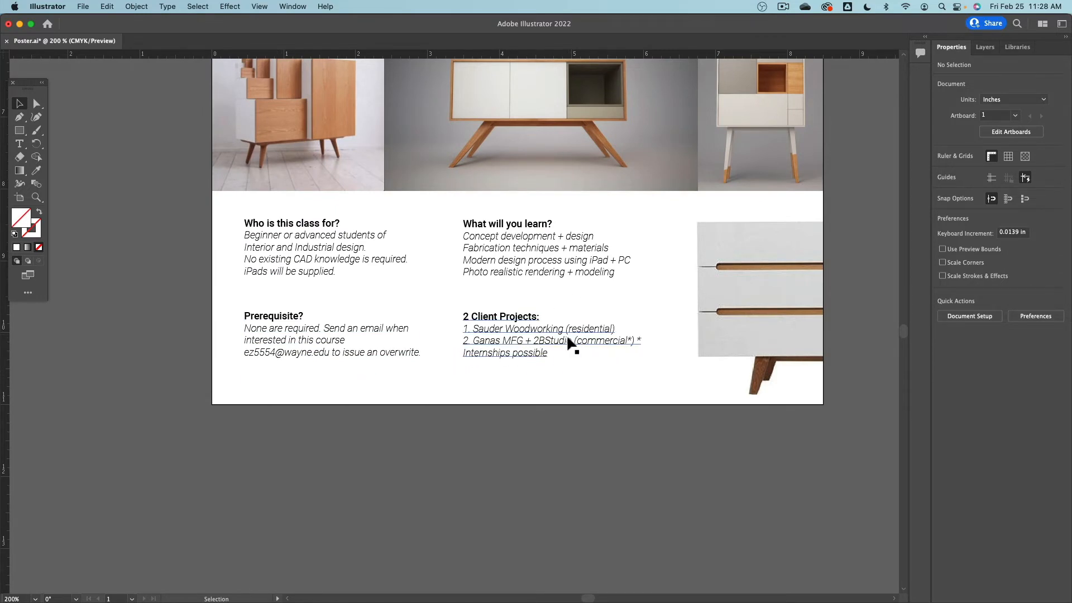
- Place the text cursor before "(residential)" in the 2 Client Projects text and show the Tabs ruler for that frame
{"action": "scroll", "coordinate": [620, 345], "scroll_direction": "up", "scroll_amount": 2, "text": "alt"}
{"action": "double_click", "coordinate": [519, 315]}
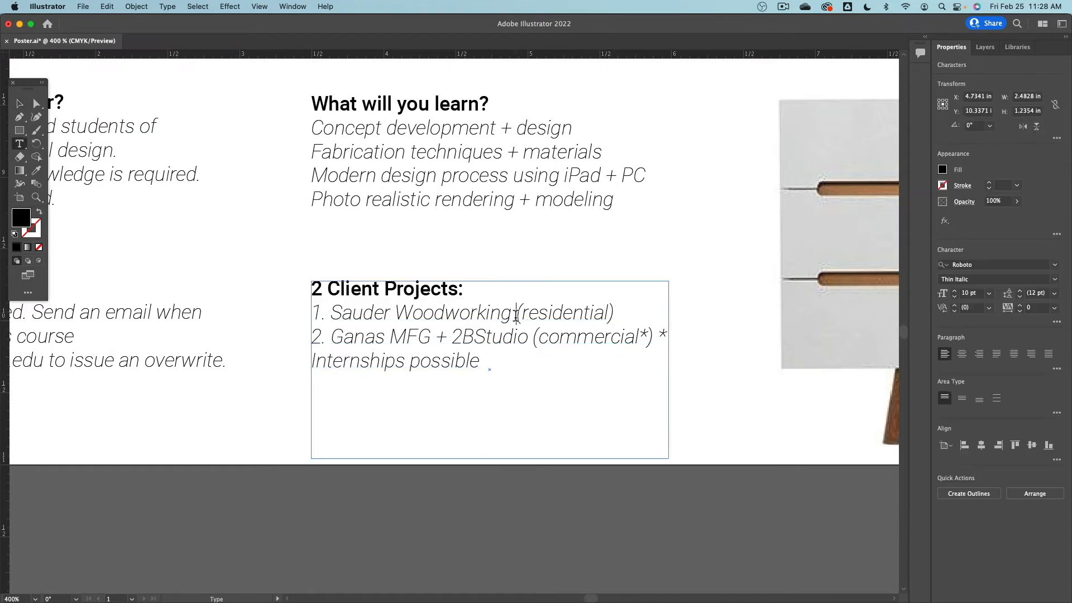
{"action": "left_click", "coordinate": [260, 6]}
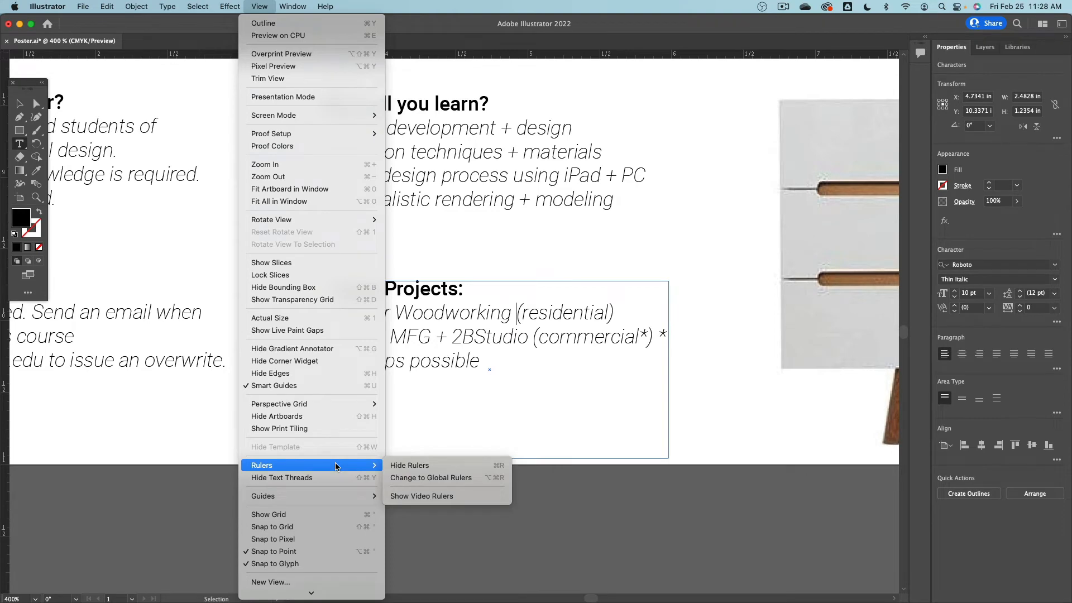
{"action": "mouse_move", "coordinate": [293, 7]}
{"action": "scroll", "coordinate": [333, 502], "scroll_direction": "down", "scroll_amount": 3}
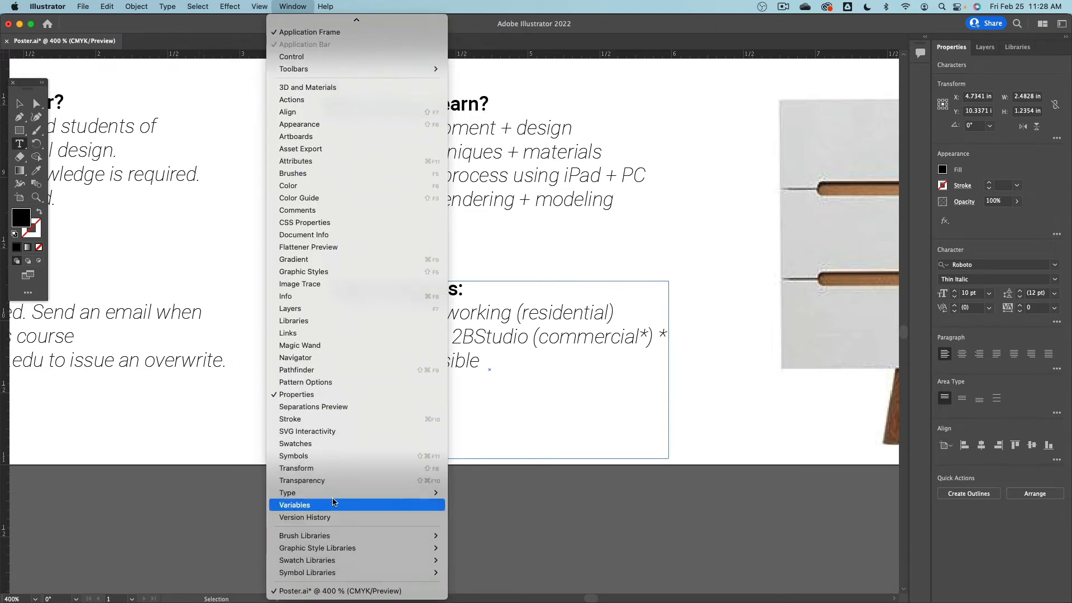
{"action": "mouse_move", "coordinate": [333, 491]}
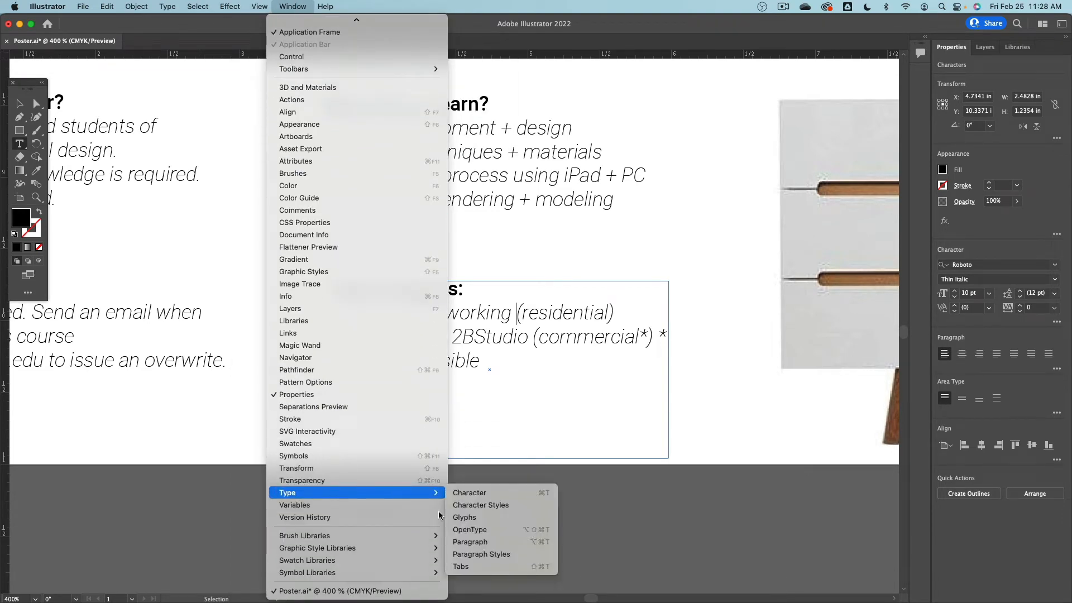
{"action": "left_click", "coordinate": [469, 566]}
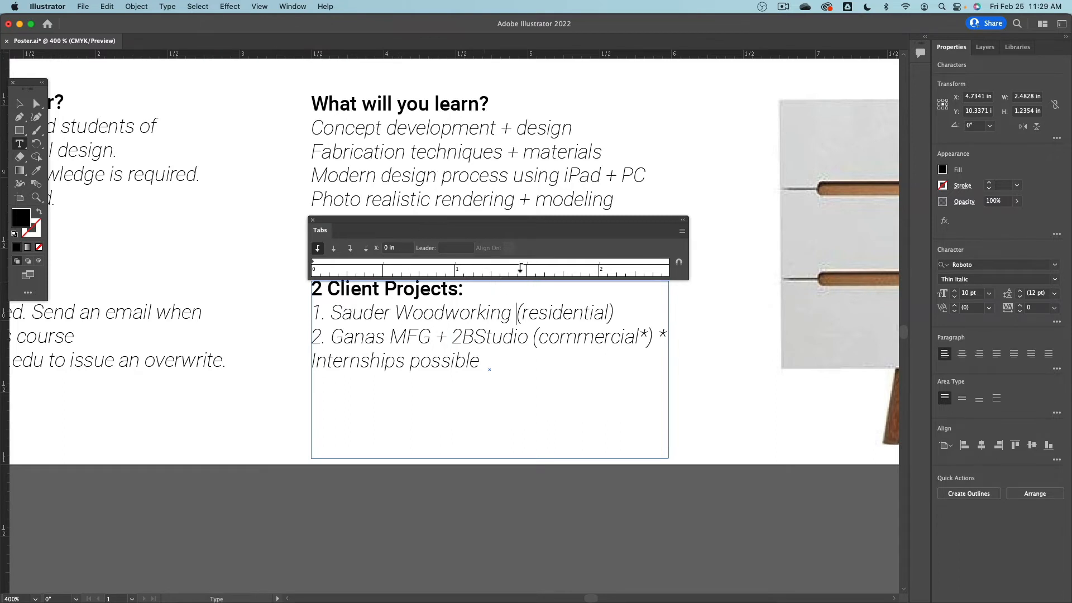
{"action": "left_click", "coordinate": [521, 263]}
{"action": "left_click_drag", "start_coordinate": [520, 260], "coordinate": [530, 262]}
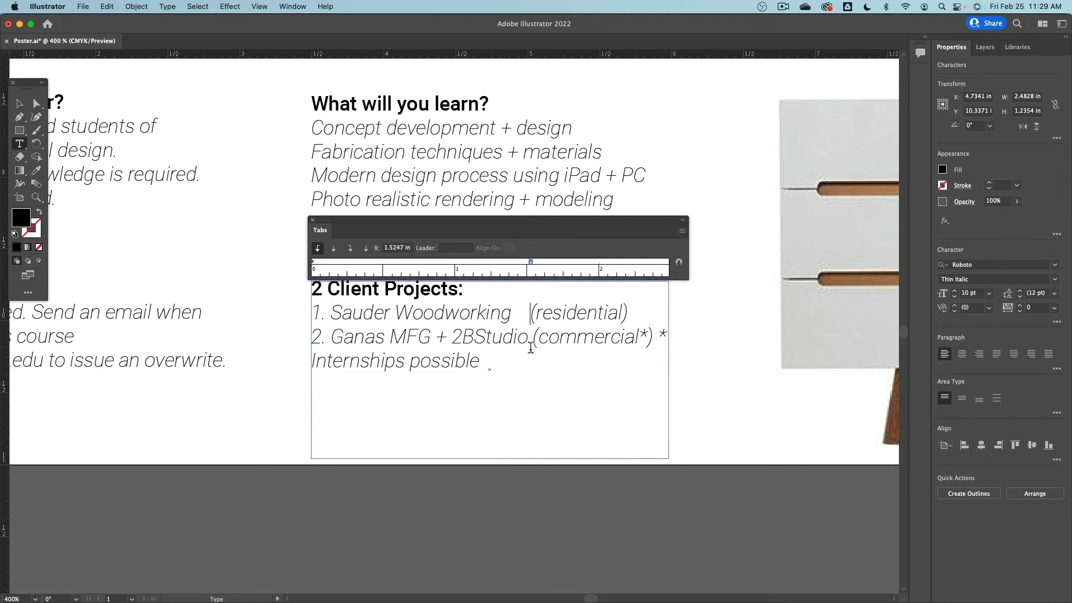
{"action": "left_click_drag", "start_coordinate": [532, 260], "coordinate": [543, 261]}
{"action": "left_click", "coordinate": [535, 342]}
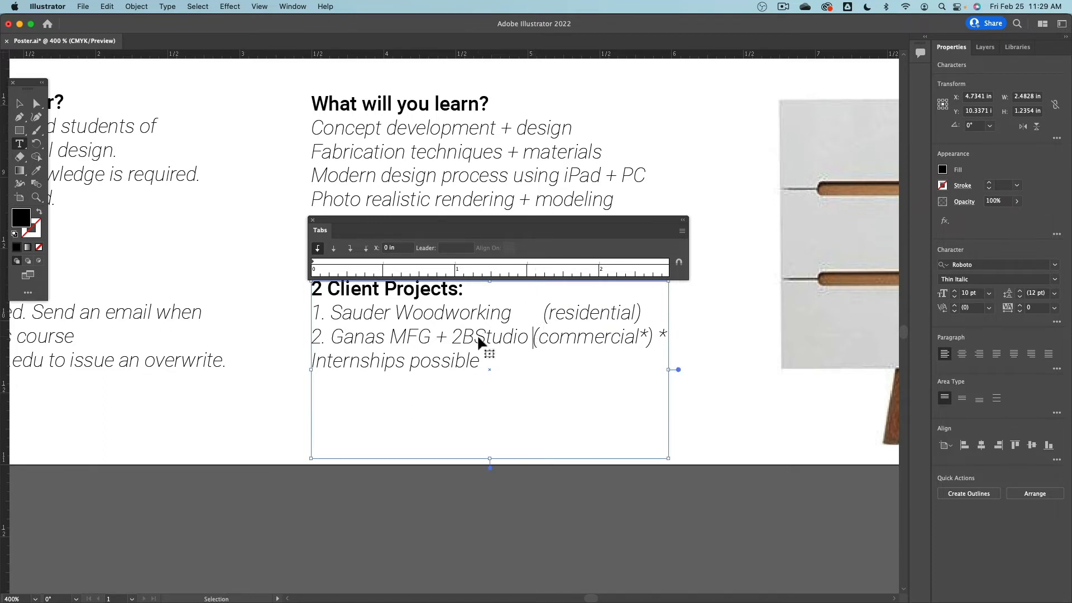
{"action": "key", "text": "super+z"}
{"action": "key", "text": "super+z"}
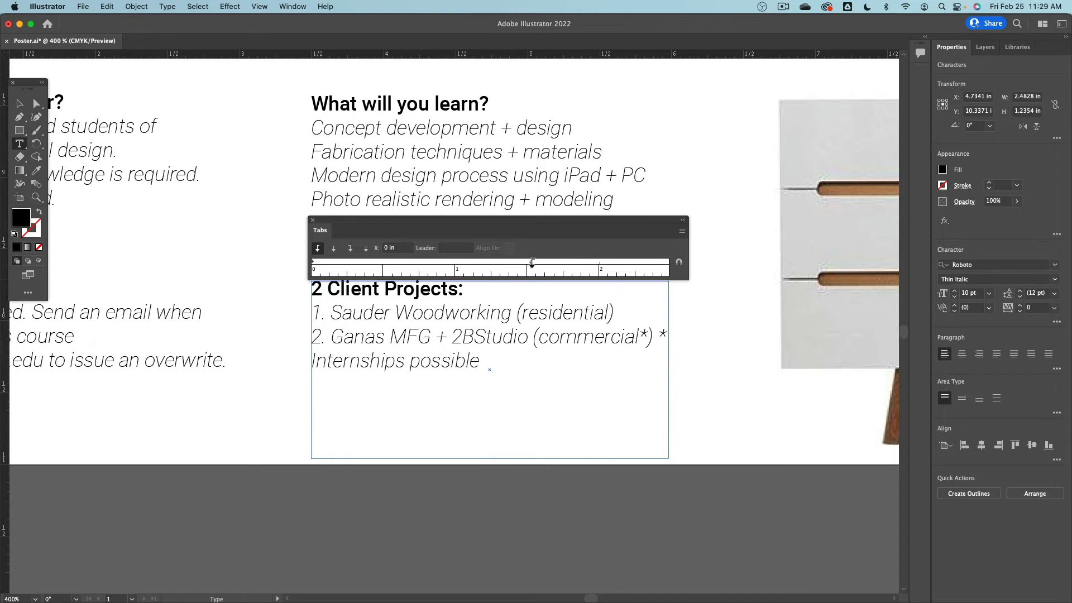
- Set a left tab stop at about 1.59 in for all text in the 2 Client Projects frame
{"action": "key", "text": "super+a"}
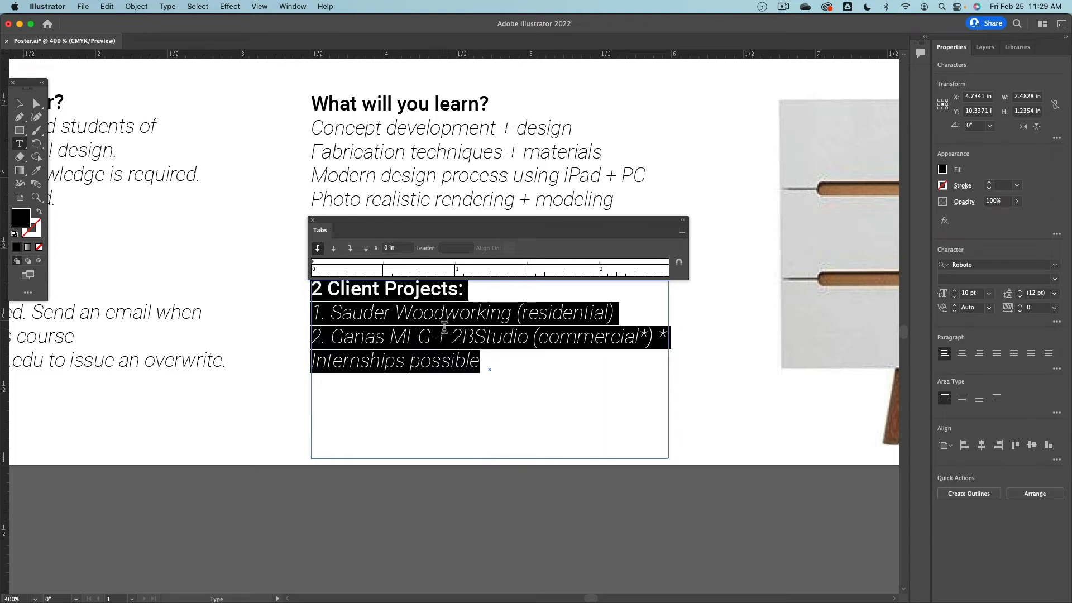
{"action": "left_click", "coordinate": [543, 260]}
{"action": "left_click_drag", "start_coordinate": [544, 262], "coordinate": [540, 262]}
- Insert tabs before "(residential)" and "(commercial*)" so both project types align at the tab stop
{"action": "left_click", "coordinate": [518, 316]}
{"action": "key", "text": "Tab"}
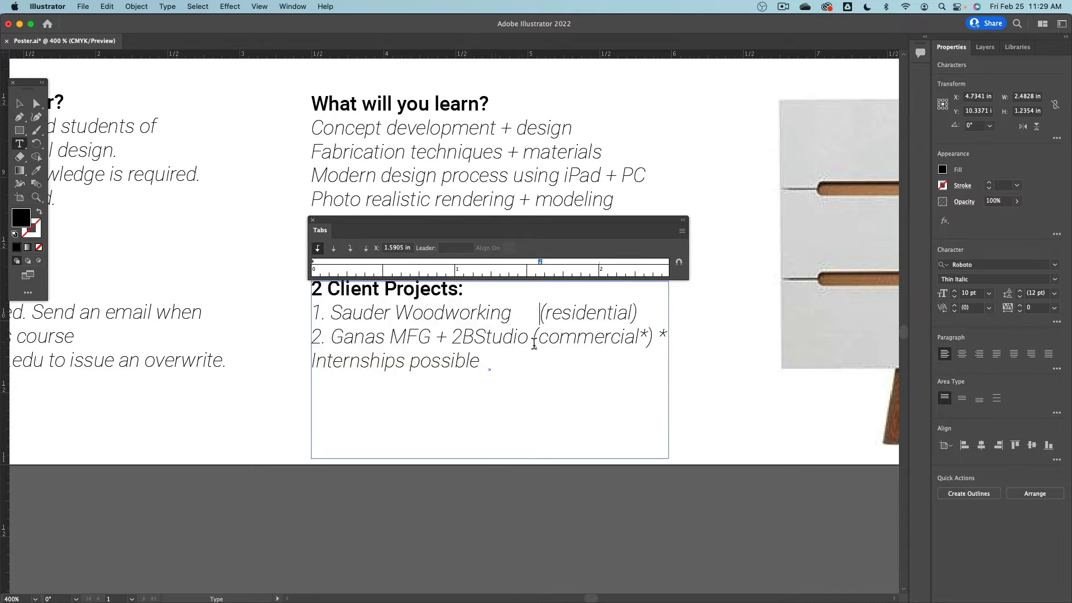
{"action": "left_click", "coordinate": [534, 342]}
{"action": "key", "text": "Tab"}
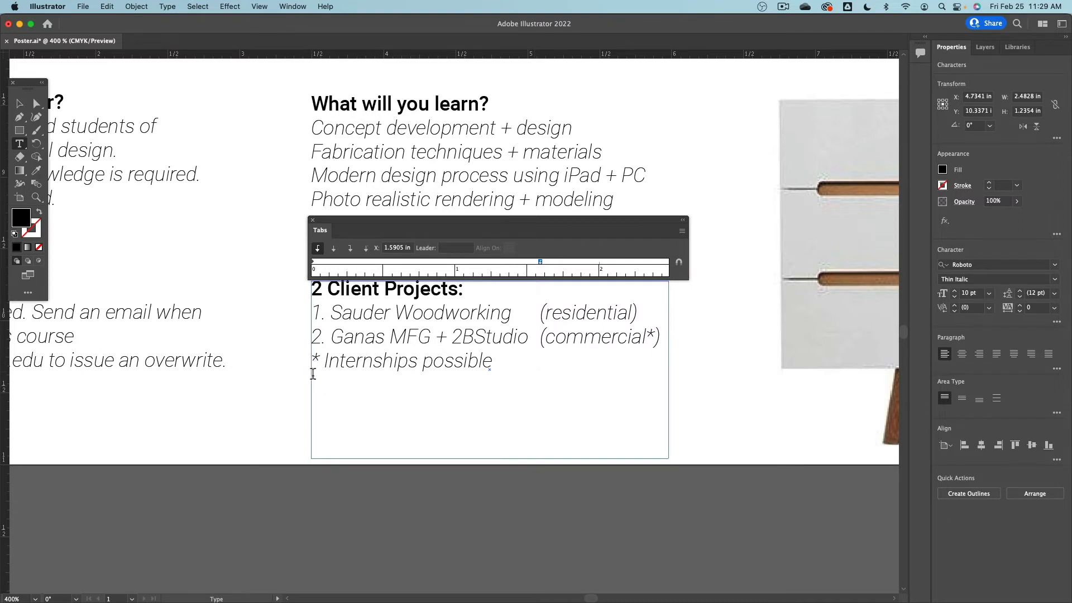
- Insert a tab before "* Internships possible" and widen the 2 Client Projects text frame to about 3.21 in
{"action": "key", "text": "Tab"}
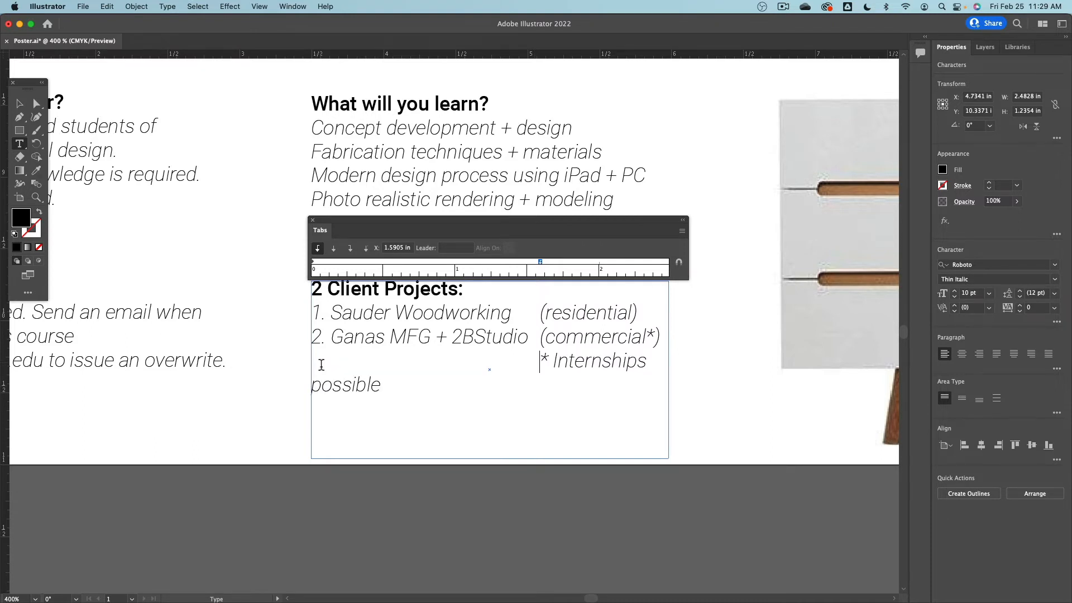
{"action": "key", "text": "Escape"}
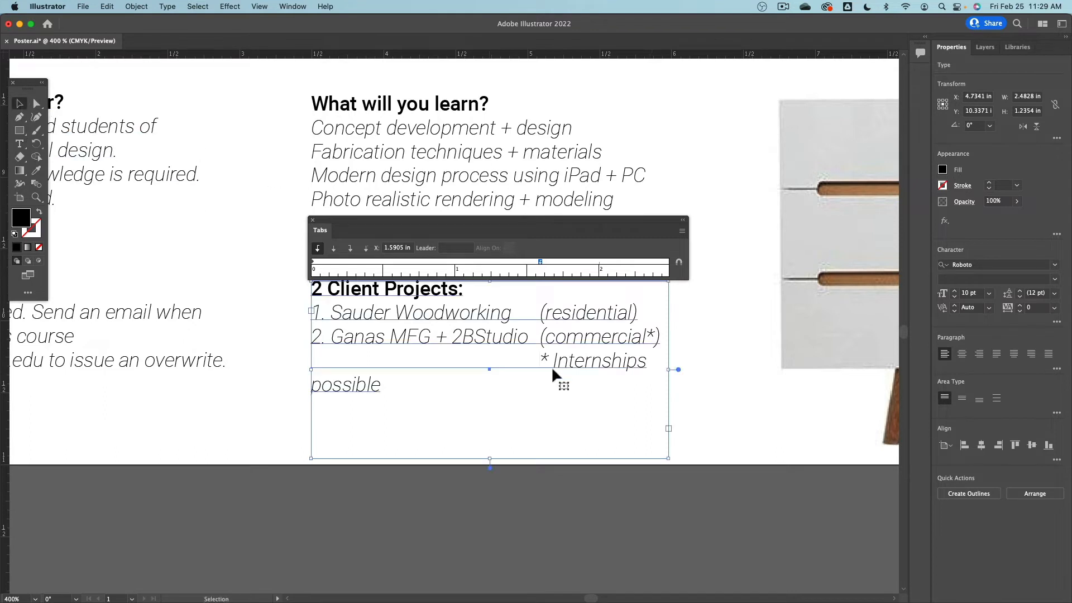
{"action": "left_click_drag", "start_coordinate": [669, 368], "coordinate": [777, 372]}
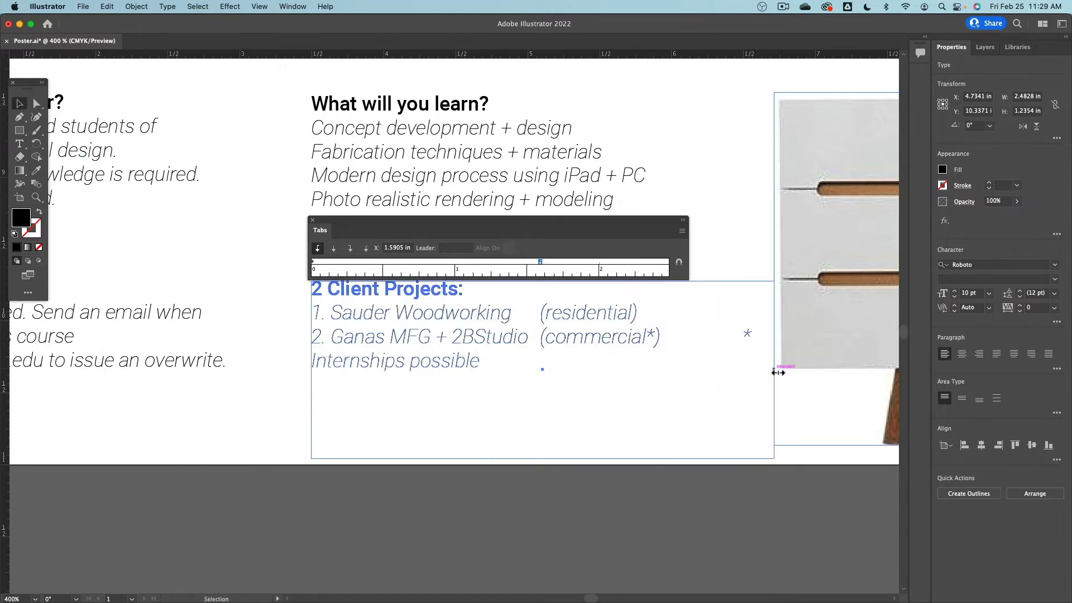
- Move "* Internships possible" onto its own line aligned with the tab stop, and close the Tabs ruler
{"action": "double_click", "coordinate": [743, 337]}
{"action": "key", "text": "Return"}
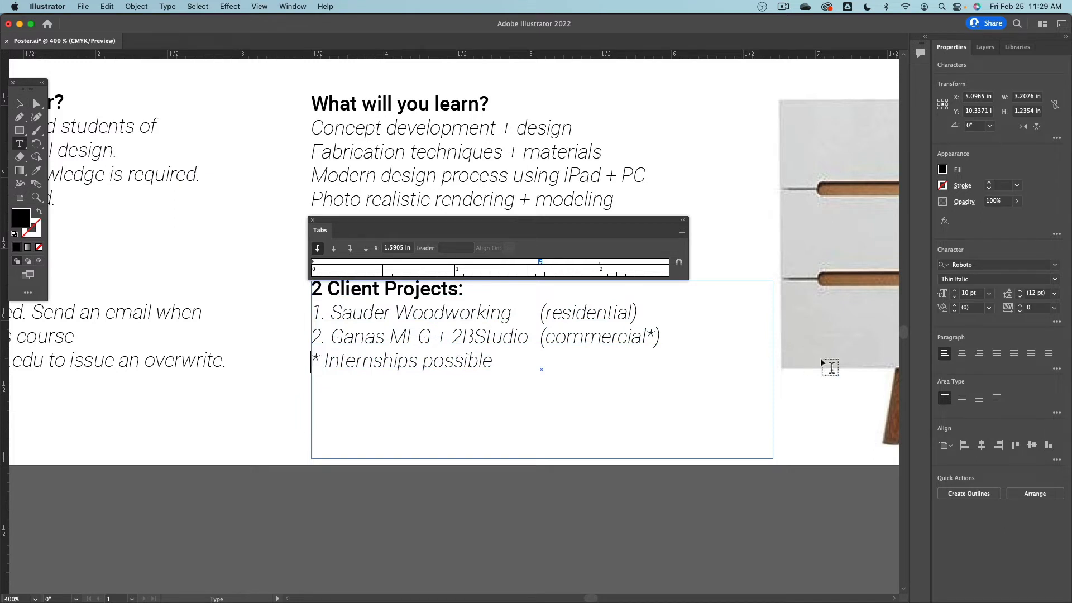
{"action": "key", "text": "Tab"}
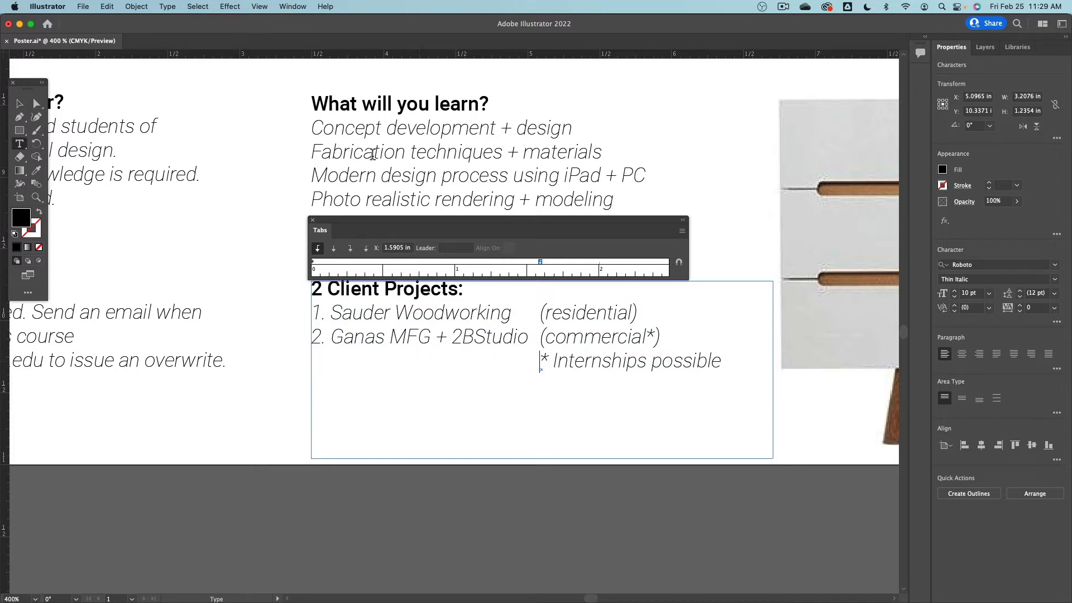
{"action": "key", "text": "Escape"}
{"action": "left_click", "coordinate": [351, 442]}
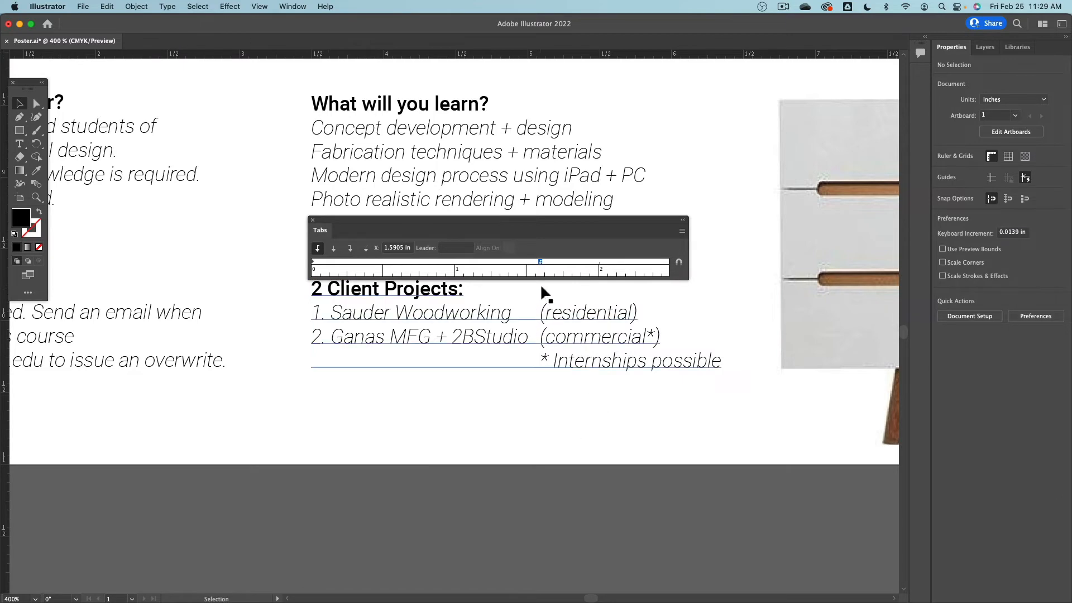
{"action": "left_click", "coordinate": [313, 221]}
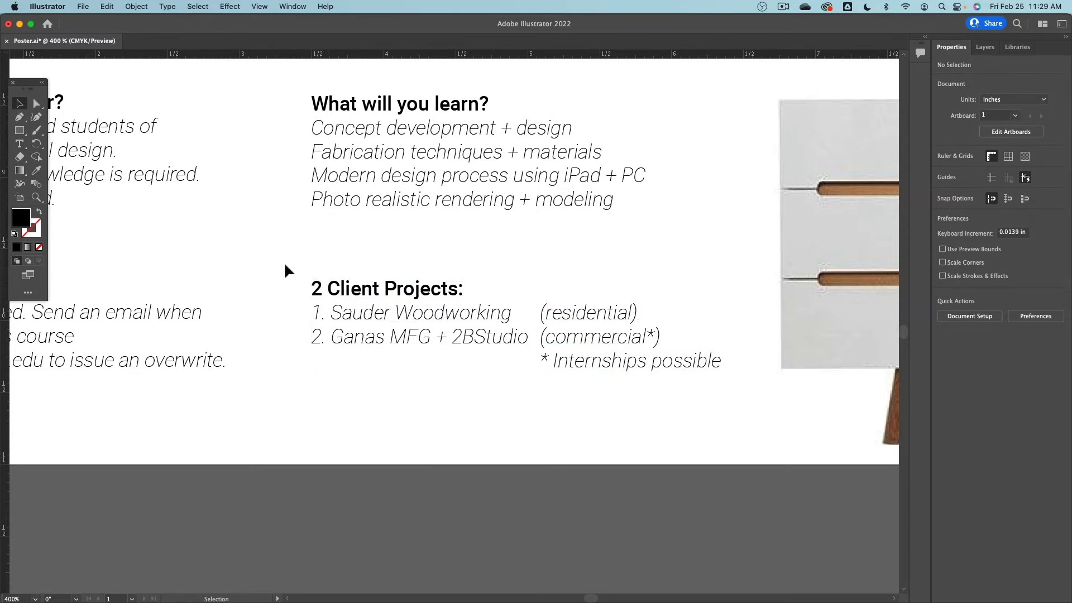
- Widen the Prerequisite text frame to about 2.67 in so the email address fits on the line after "interested in this course"
{"action": "key", "text": "super+minus"}
{"action": "left_click_drag", "start_coordinate": [287, 336], "coordinate": [586, 422]}
{"action": "key", "text": "super+minus"}
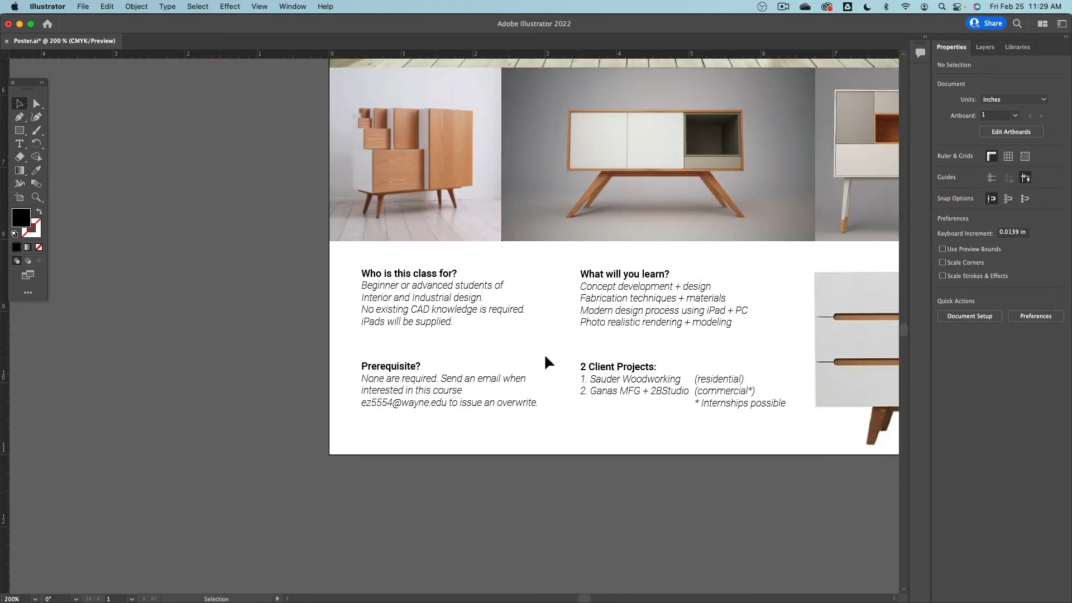
{"action": "left_click_drag", "start_coordinate": [543, 353], "coordinate": [450, 306]}
{"action": "key", "text": "super+plus"}
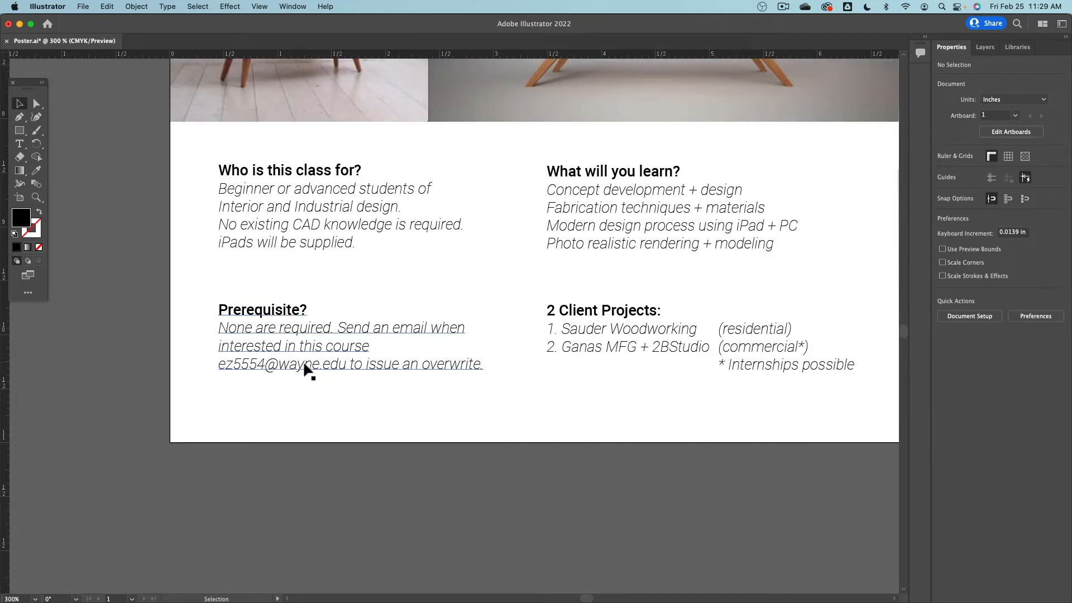
{"action": "double_click", "coordinate": [351, 370]}
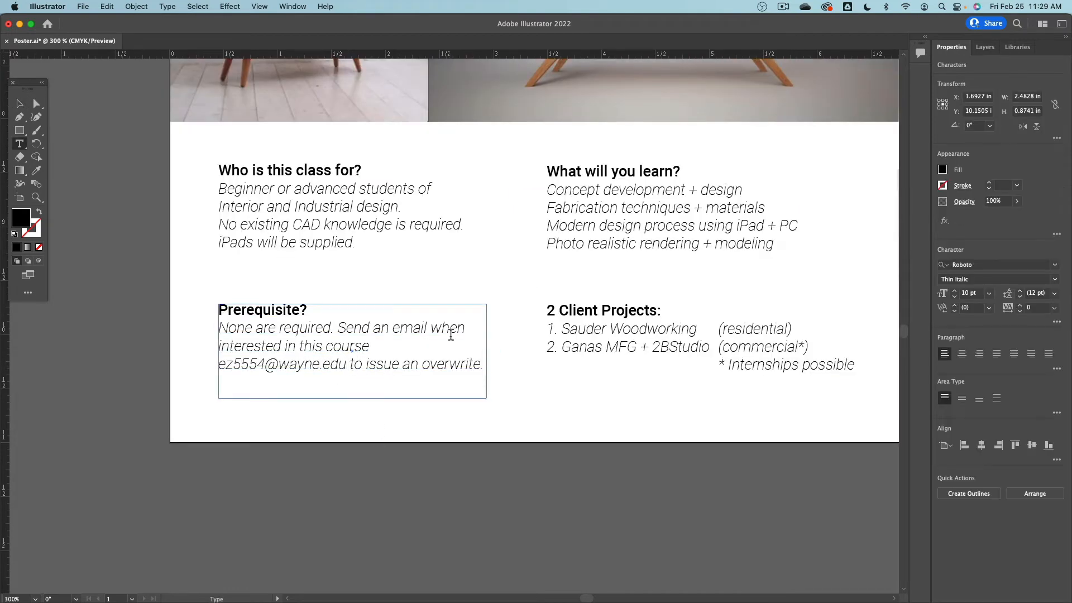
{"action": "key", "text": "super+Right"}
{"action": "key", "text": "alt+Right"}
{"action": "key", "text": "alt+Right"}
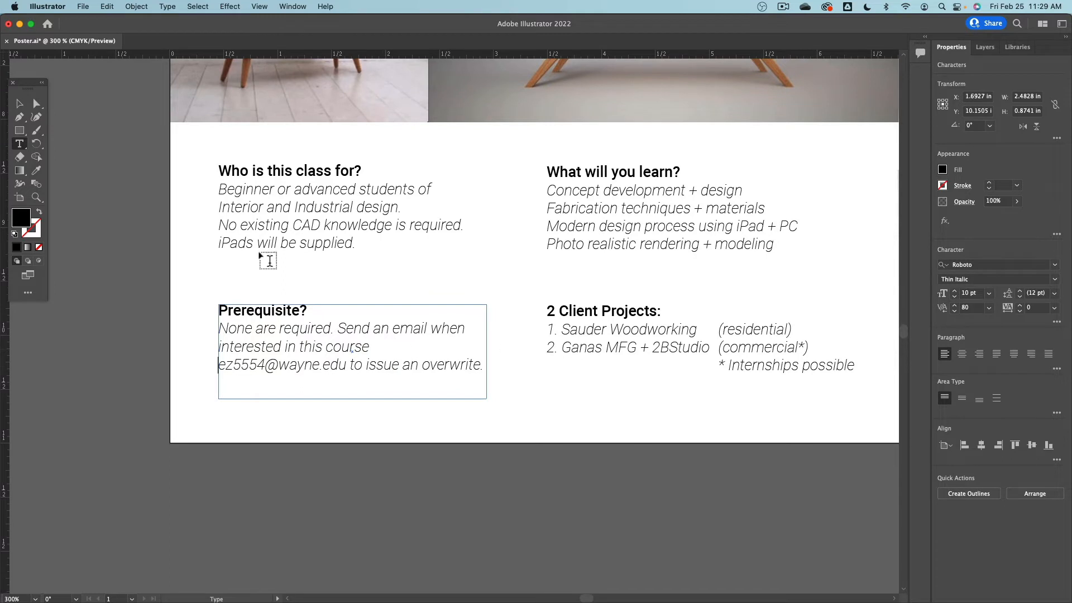
{"action": "key", "text": "Escape"}
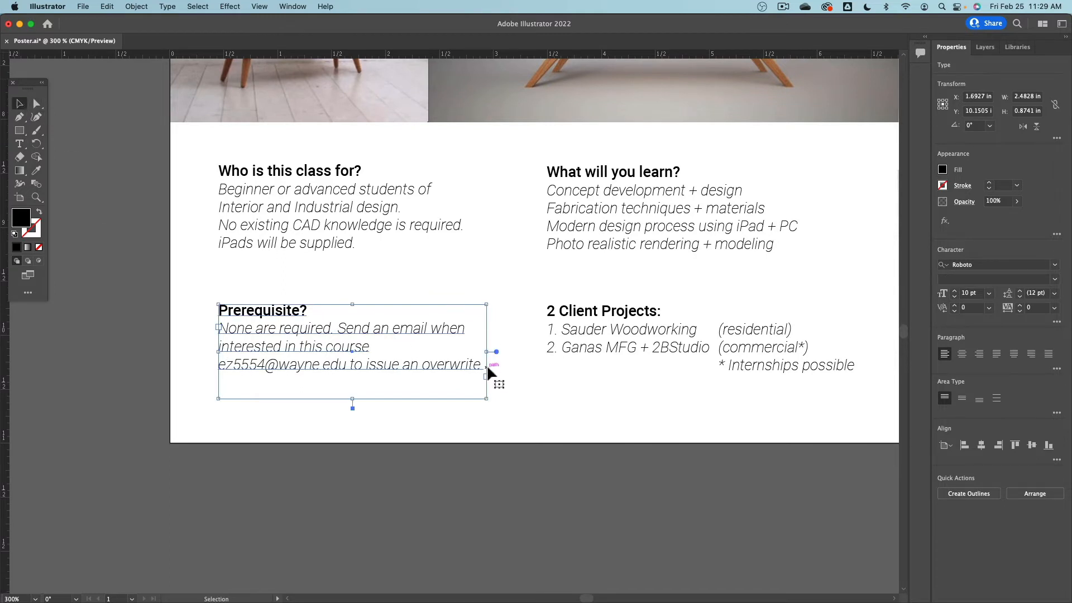
{"action": "left_click_drag", "start_coordinate": [491, 355], "coordinate": [507, 354]}
{"action": "left_click", "coordinate": [349, 418]}
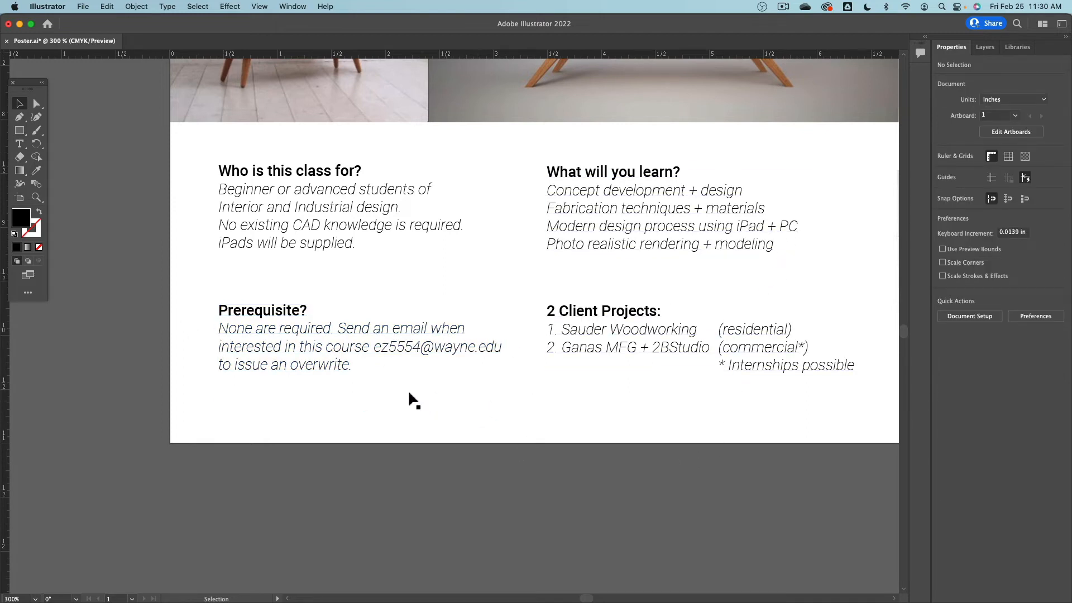
{"action": "left_click", "coordinate": [472, 347]}
{"action": "left_click", "coordinate": [433, 239], "text": "shift"}
{"action": "left_click", "coordinate": [587, 240], "text": "shift"}
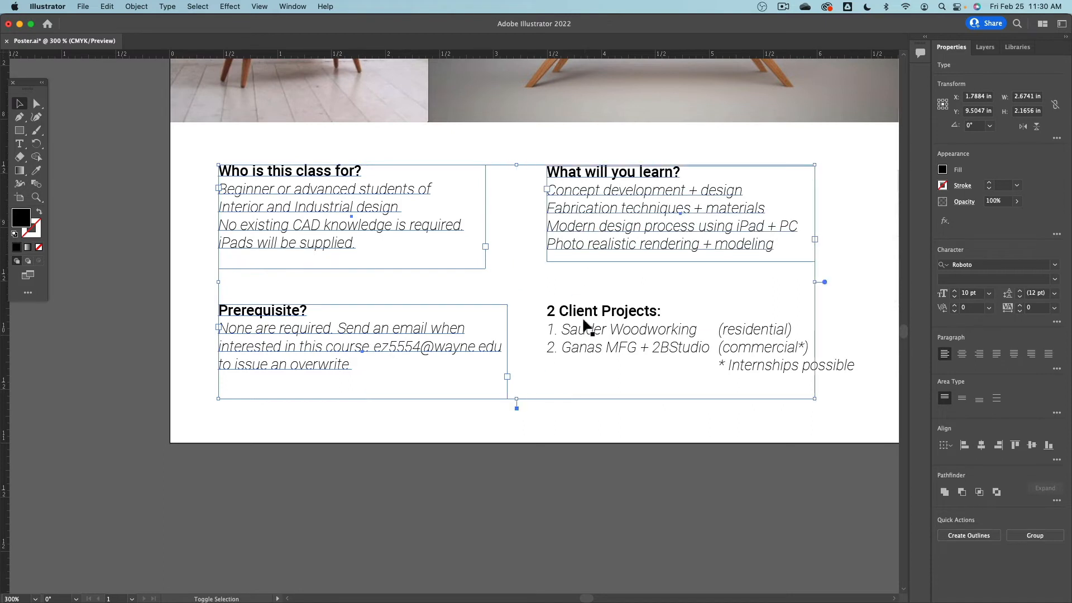
{"action": "left_click", "coordinate": [586, 330], "text": "shift"}
{"action": "left_click", "coordinate": [341, 405]}
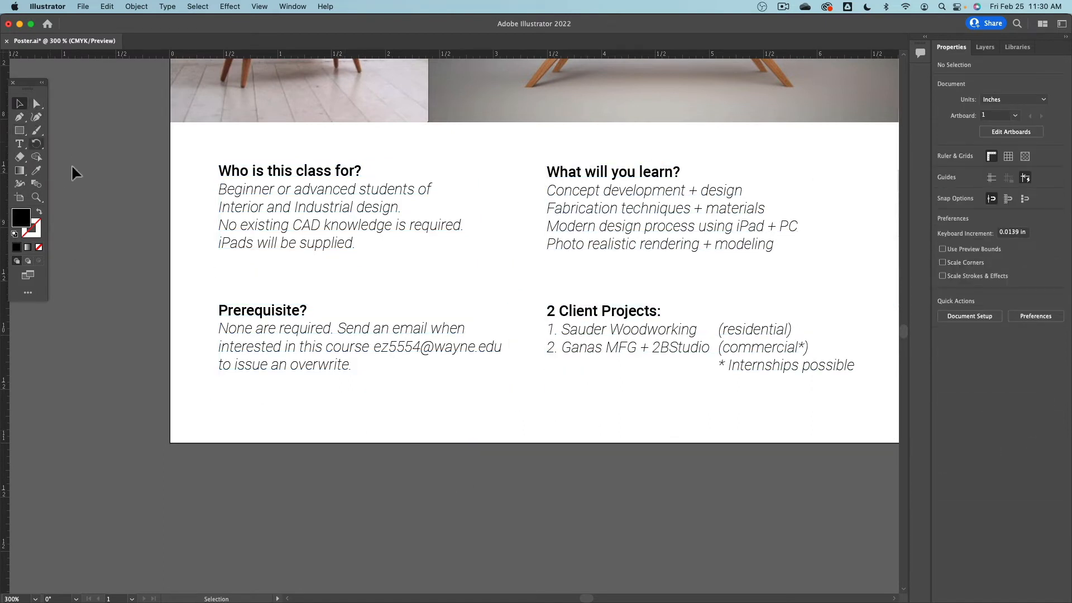
{"action": "double_click", "coordinate": [382, 349]}
{"action": "left_click_drag", "start_coordinate": [374, 347], "coordinate": [497, 361]}
{"action": "left_click", "coordinate": [467, 356]}
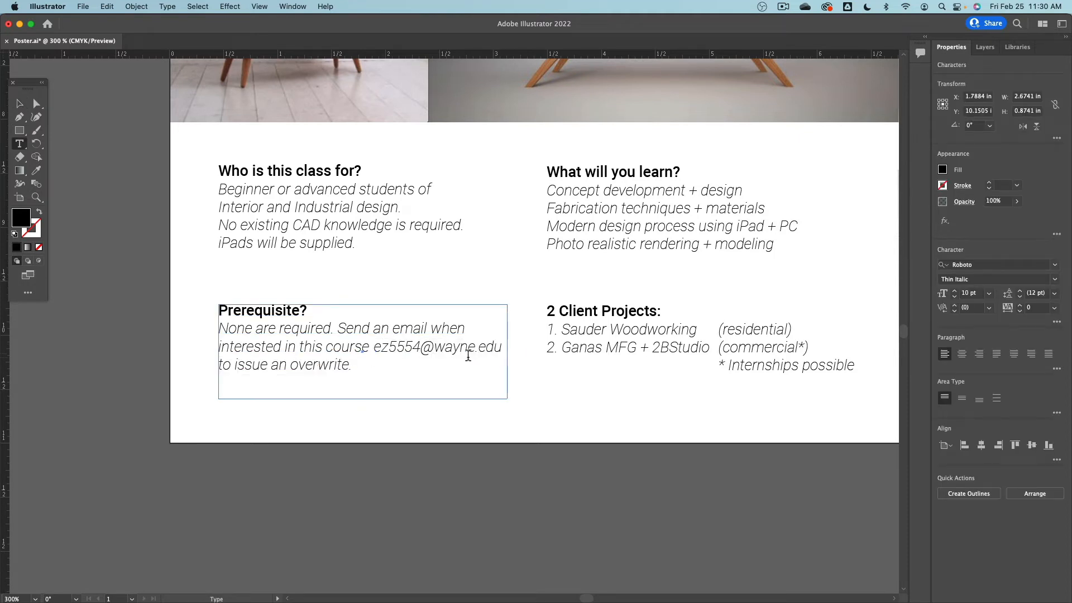
{"action": "left_click", "coordinate": [945, 222]}
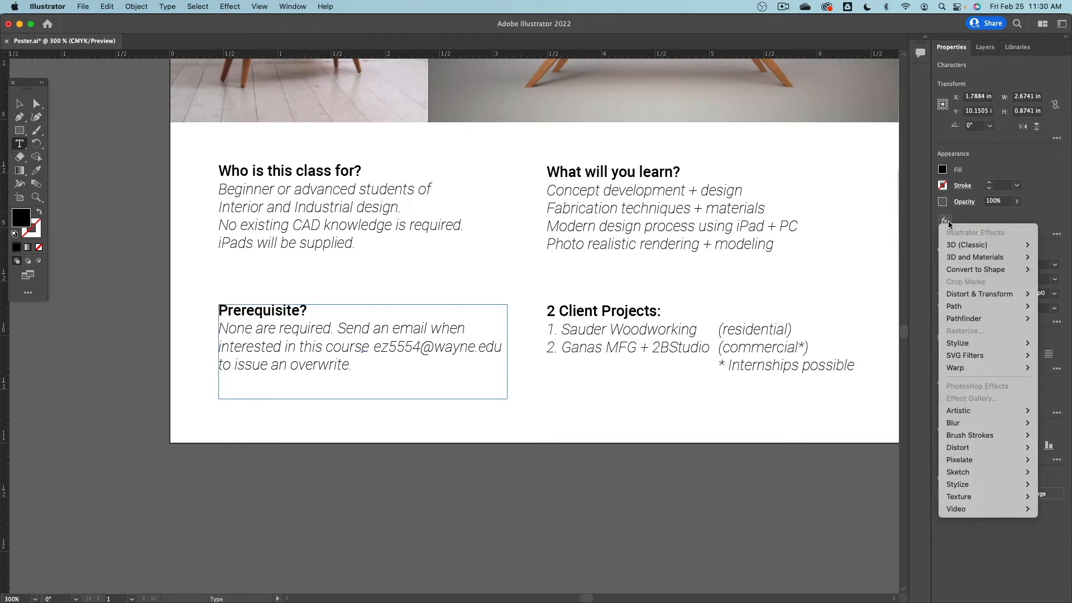
{"action": "left_click", "coordinate": [948, 222]}
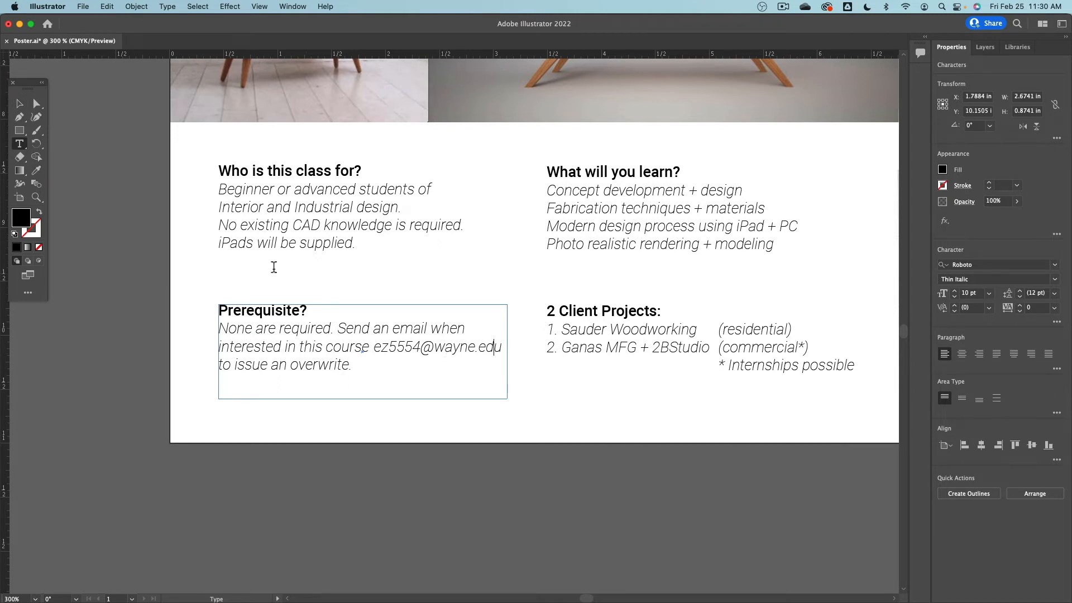
{"action": "key", "text": "Escape"}
{"action": "left_click", "coordinate": [88, 254]}
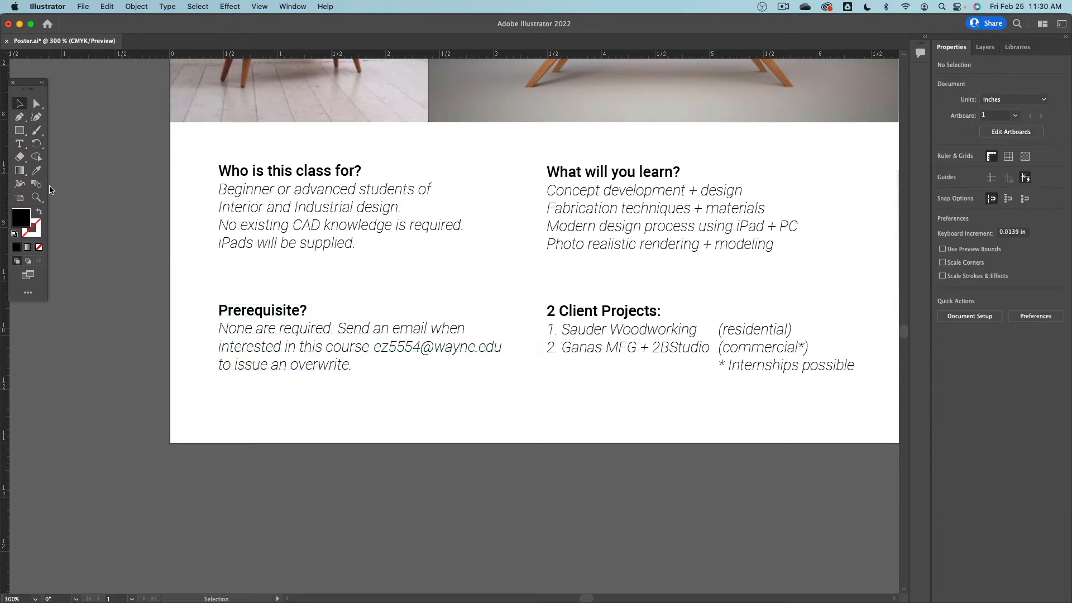
- Draw a rectangle about 0.93 × 0.29 in below the Prerequisite text and fill it with yellow
{"action": "left_click", "coordinate": [19, 130]}
{"action": "left_click_drag", "start_coordinate": [304, 402], "coordinate": [404, 434]}
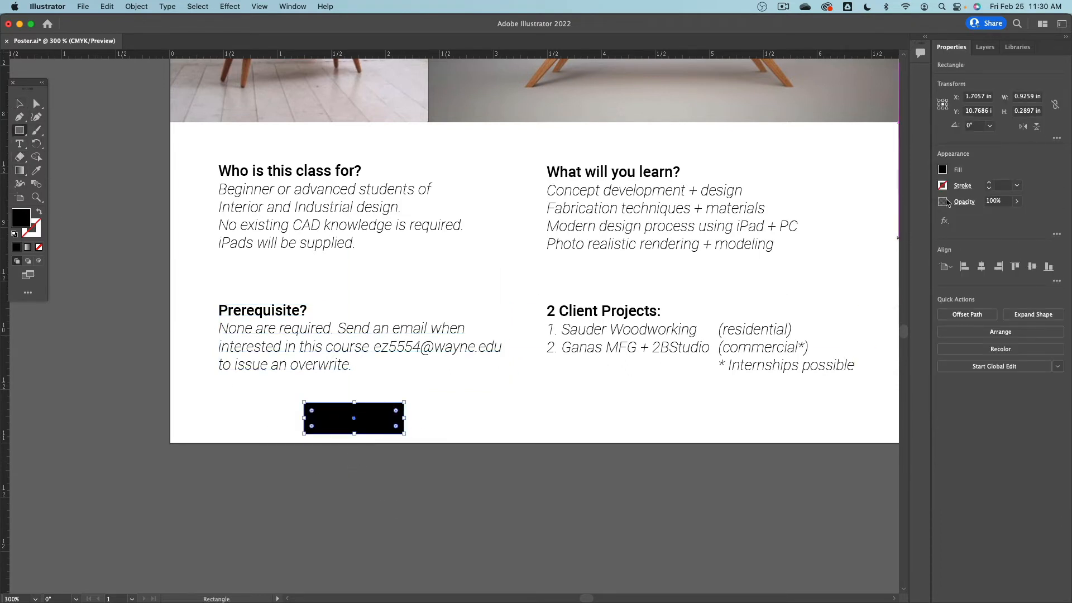
{"action": "left_click", "coordinate": [942, 170]}
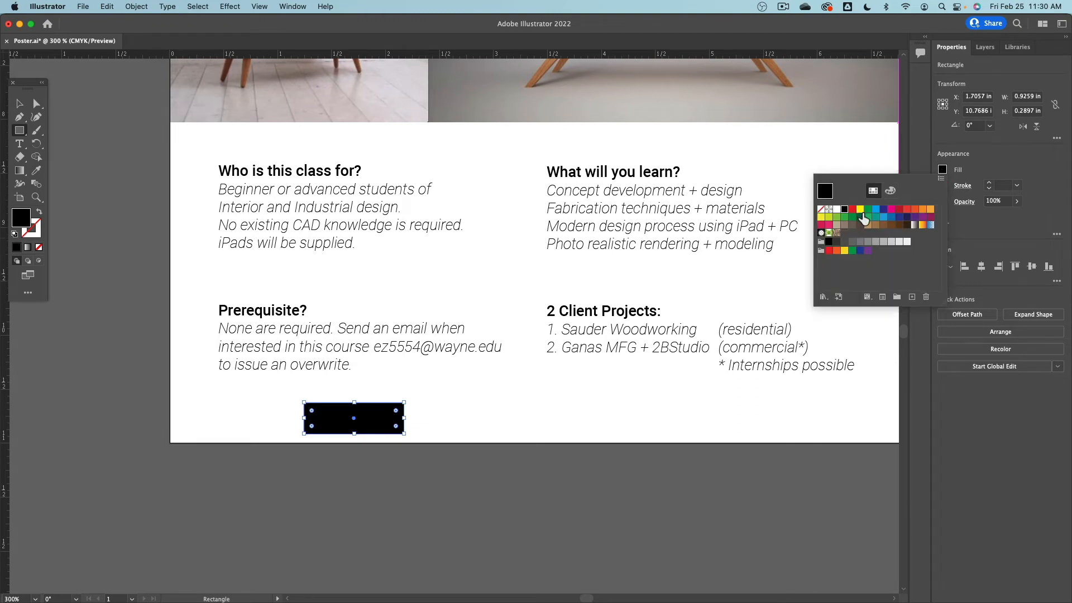
{"action": "left_click", "coordinate": [930, 209]}
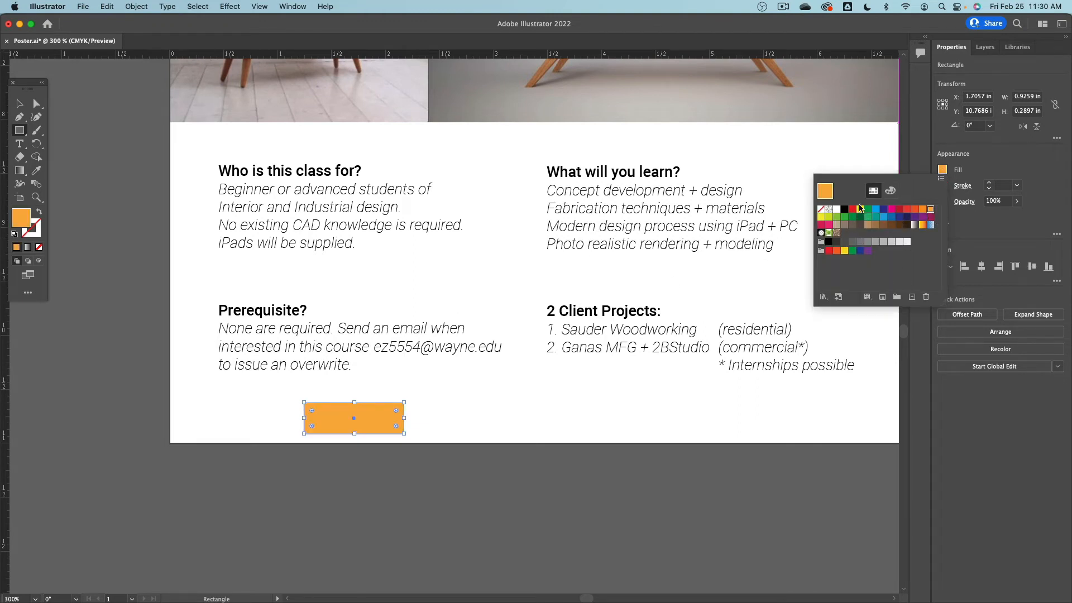
{"action": "left_click", "coordinate": [860, 209]}
{"action": "left_click", "coordinate": [844, 250]}
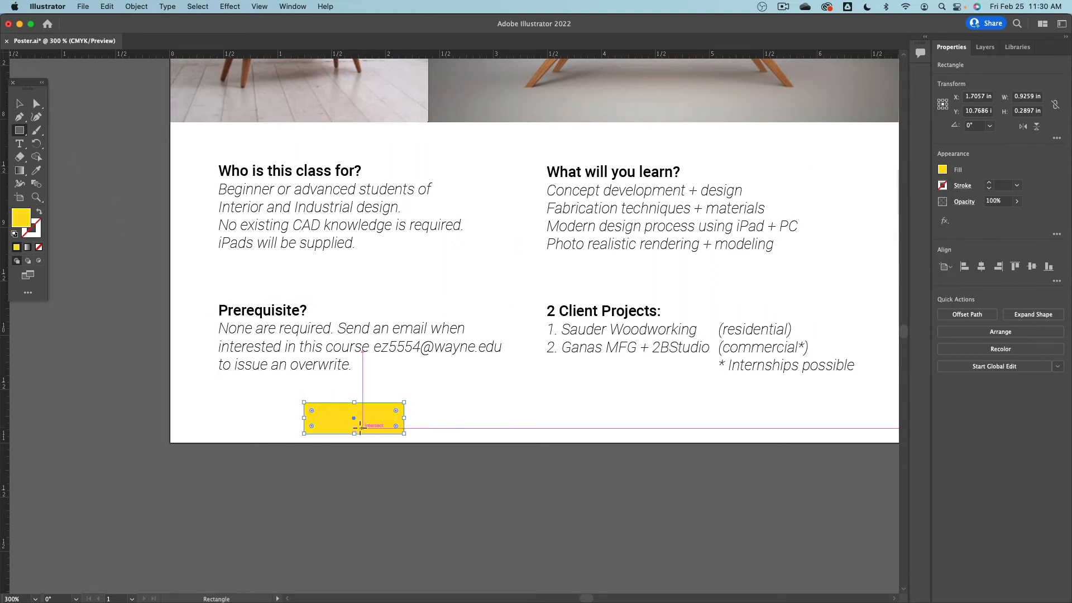
- Move the yellow rectangle onto the email address and place it behind the text, just above the clip group in the stacking order
{"action": "key", "text": "v"}
{"action": "left_click_drag", "start_coordinate": [366, 411], "coordinate": [434, 344]}
{"action": "left_click", "coordinate": [984, 48]}
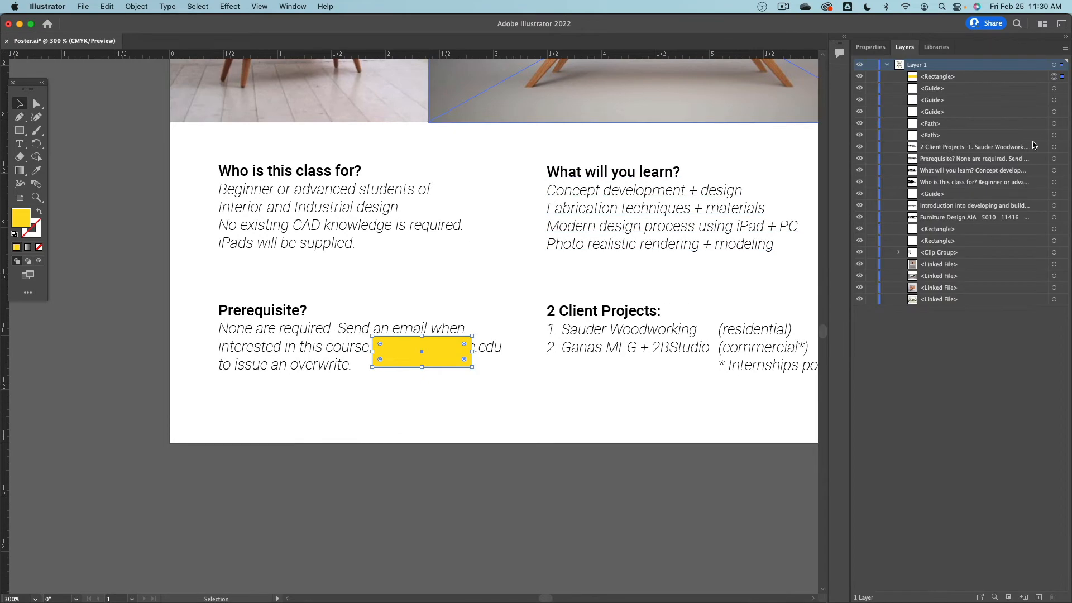
{"action": "left_click_drag", "start_coordinate": [935, 77], "coordinate": [967, 252]}
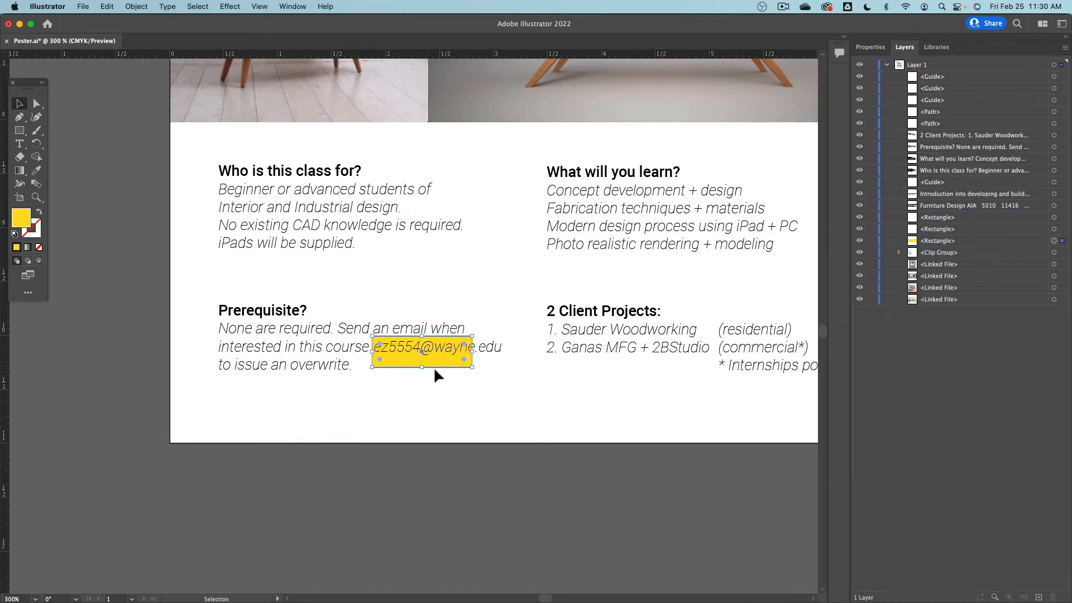
- Resize the yellow rectangle to fit closely around the whole email address as a highlight
{"action": "key", "text": "super+equal"}
{"action": "key", "text": "super+equal"}
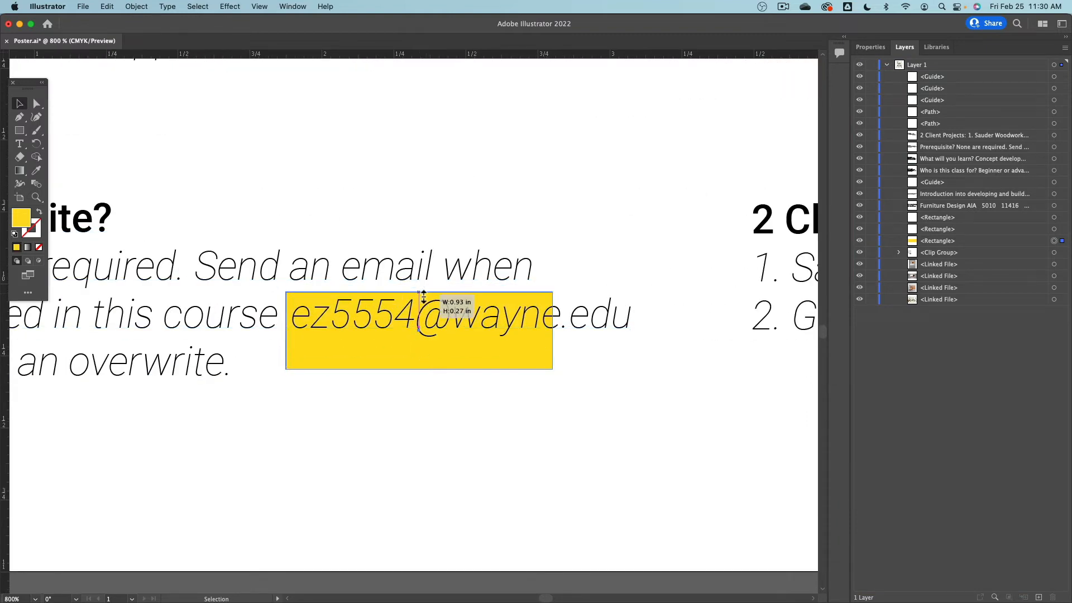
{"action": "left_click_drag", "start_coordinate": [423, 373], "coordinate": [426, 332]}
{"action": "left_click_drag", "start_coordinate": [552, 318], "coordinate": [638, 314]}
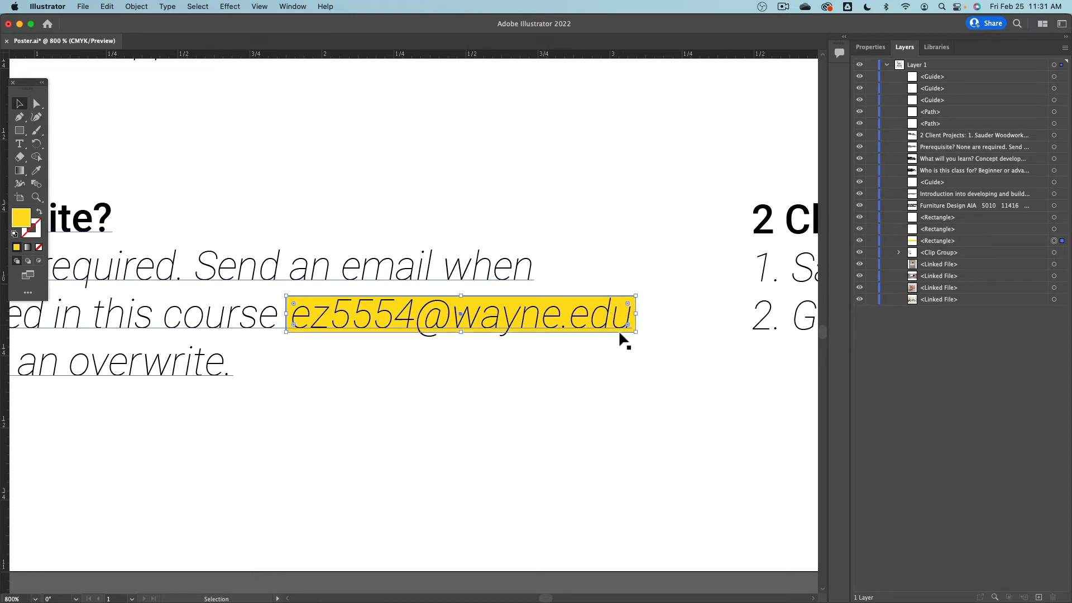
{"action": "scroll", "coordinate": [590, 345], "scroll_direction": "down", "scroll_amount": 2}
{"action": "scroll", "coordinate": [603, 349], "scroll_direction": "up", "scroll_amount": 1}
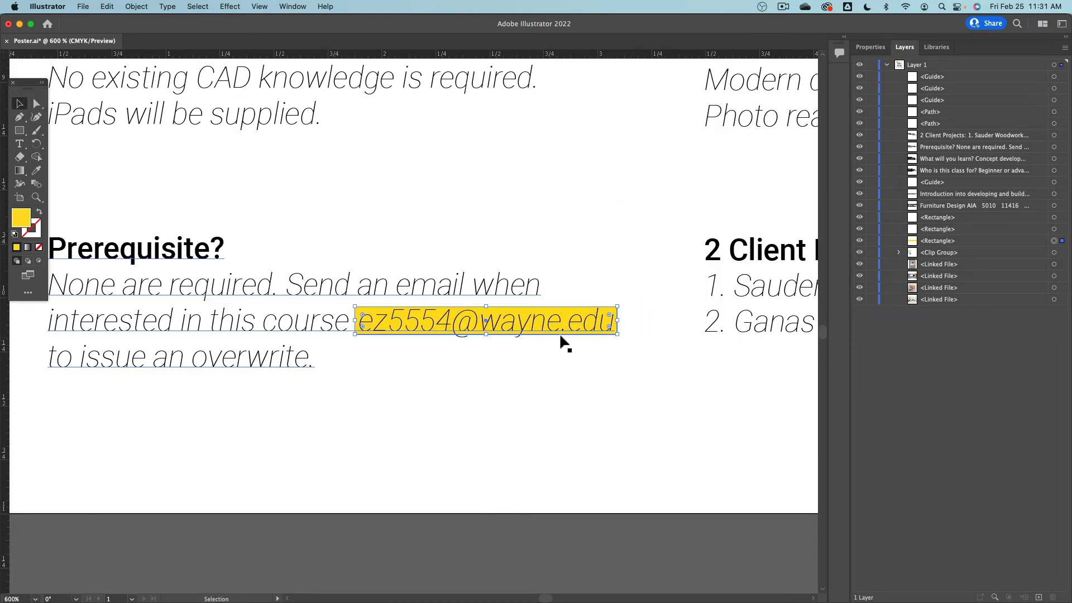
- Duplicate the yellow highlight behind "* Internships possible" and widen the copy to cover the full phrase
{"action": "key", "text": "a"}
{"action": "key", "text": "v"}
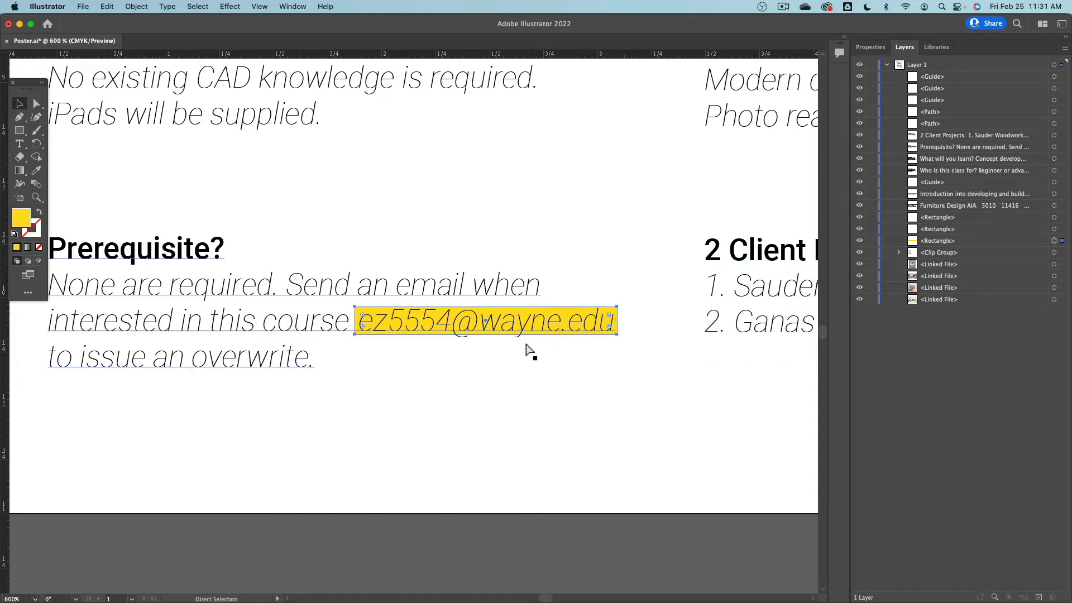
{"action": "left_click_drag", "start_coordinate": [536, 329], "coordinate": [762, 418]}
{"action": "left_click_drag", "start_coordinate": [698, 345], "coordinate": [277, 334]}
{"action": "left_click_drag", "start_coordinate": [323, 392], "coordinate": [733, 367]}
{"action": "left_click_drag", "start_coordinate": [712, 372], "coordinate": [509, 336]}
{"action": "left_click_drag", "start_coordinate": [944, 81], "coordinate": [900, 259]}
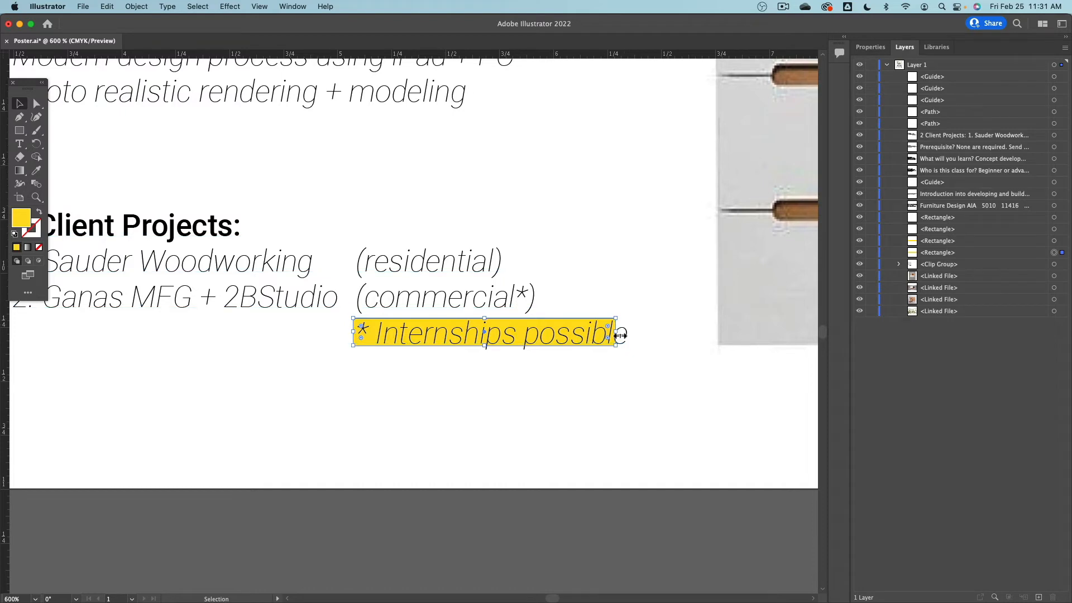
{"action": "left_click_drag", "start_coordinate": [613, 333], "coordinate": [632, 335]}
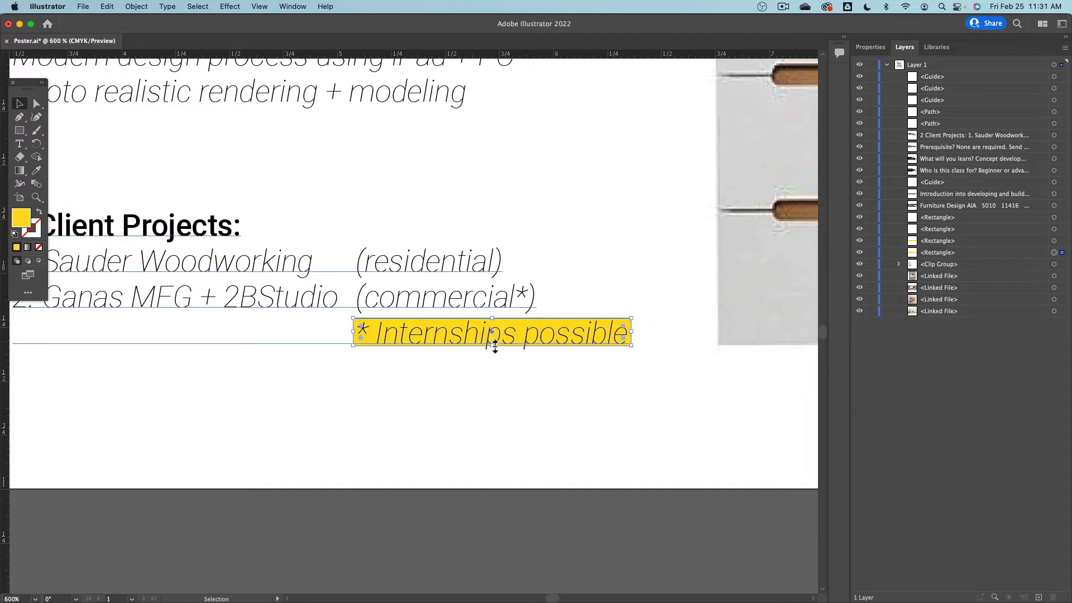
{"action": "left_click", "coordinate": [470, 498]}
{"action": "scroll", "coordinate": [440, 462], "scroll_direction": "down", "scroll_amount": 1}
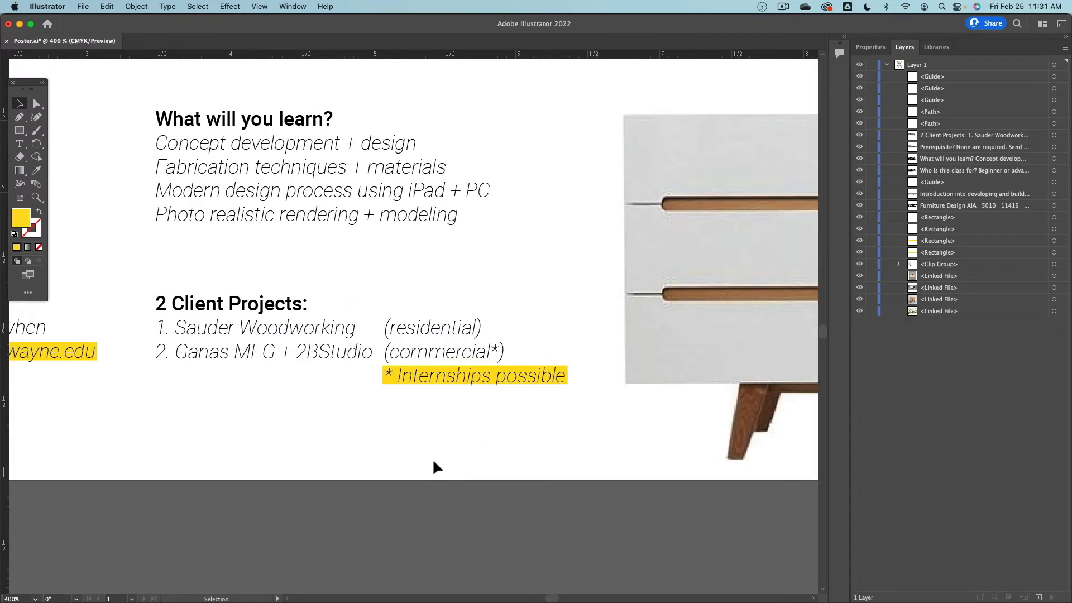
- Enlarge the cropped dresser image from its upper-left corner, keeping its lower-right corner at the page corner
{"action": "left_click_drag", "start_coordinate": [354, 414], "coordinate": [527, 421]}
{"action": "scroll", "coordinate": [617, 422], "scroll_direction": "down", "scroll_amount": 1}
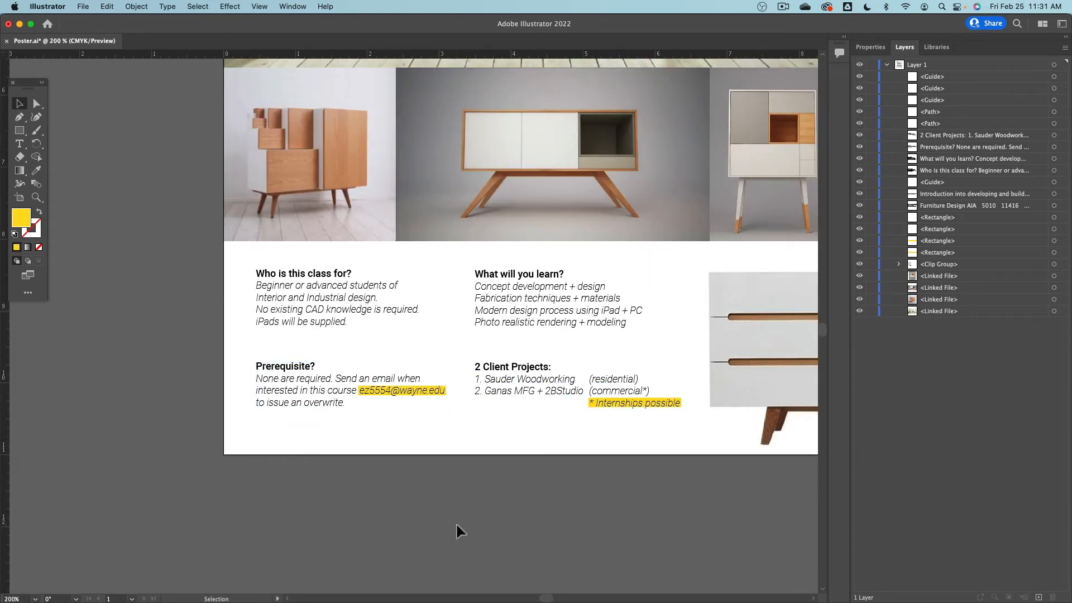
{"action": "scroll", "coordinate": [456, 531], "scroll_direction": "down", "scroll_amount": 2}
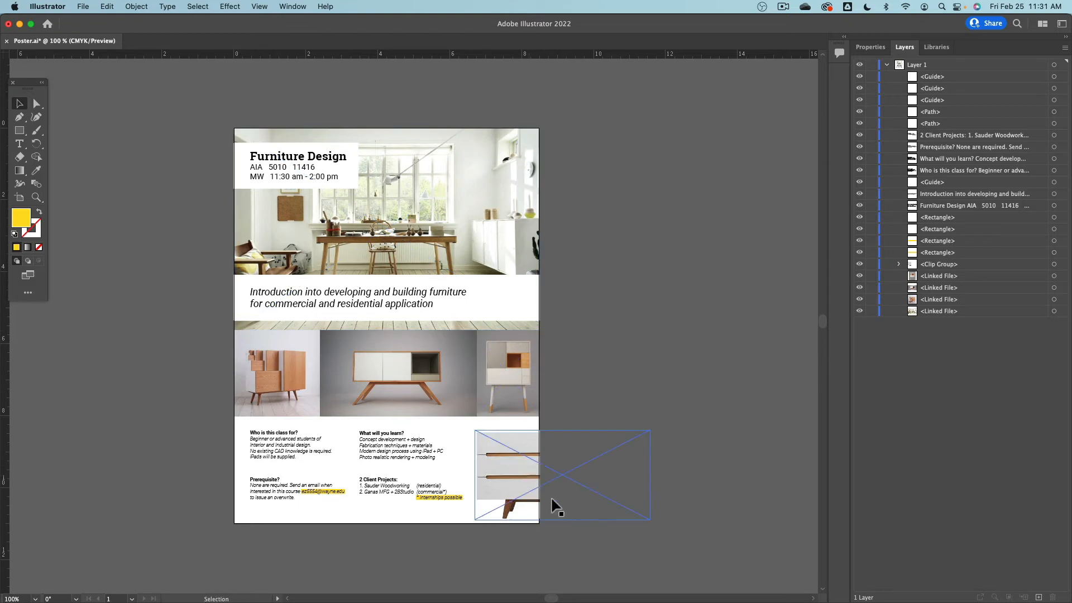
{"action": "scroll", "coordinate": [540, 517], "scroll_direction": "up", "scroll_amount": 3}
{"action": "left_click", "coordinate": [461, 359]}
{"action": "left_click_drag", "start_coordinate": [467, 346], "coordinate": [463, 425]}
{"action": "scroll", "coordinate": [648, 497], "scroll_direction": "down", "scroll_amount": 2}
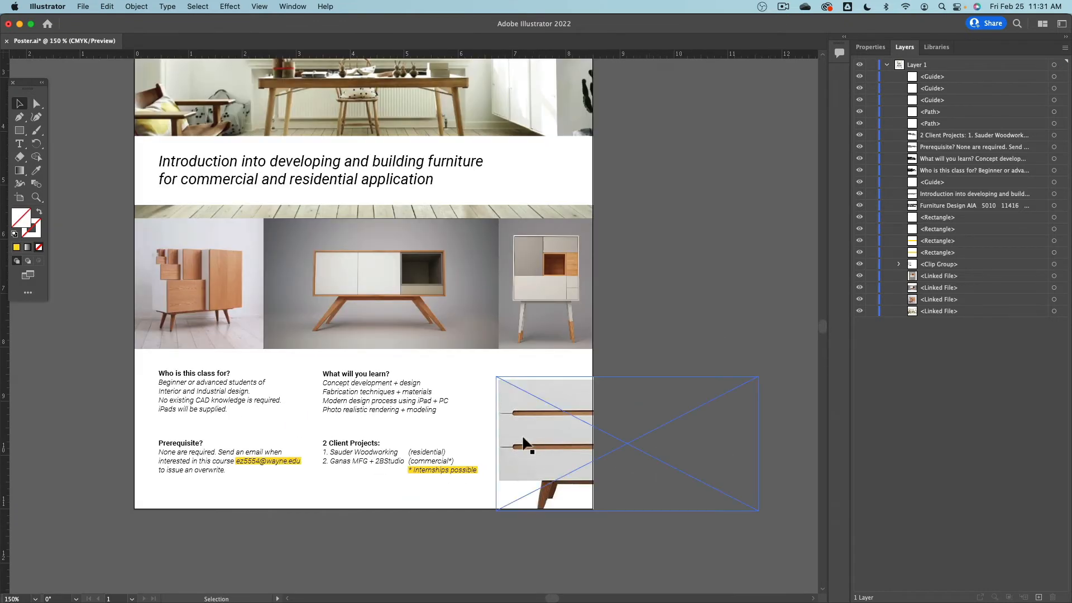
{"action": "scroll", "coordinate": [524, 438], "scroll_direction": "up", "scroll_amount": 1}
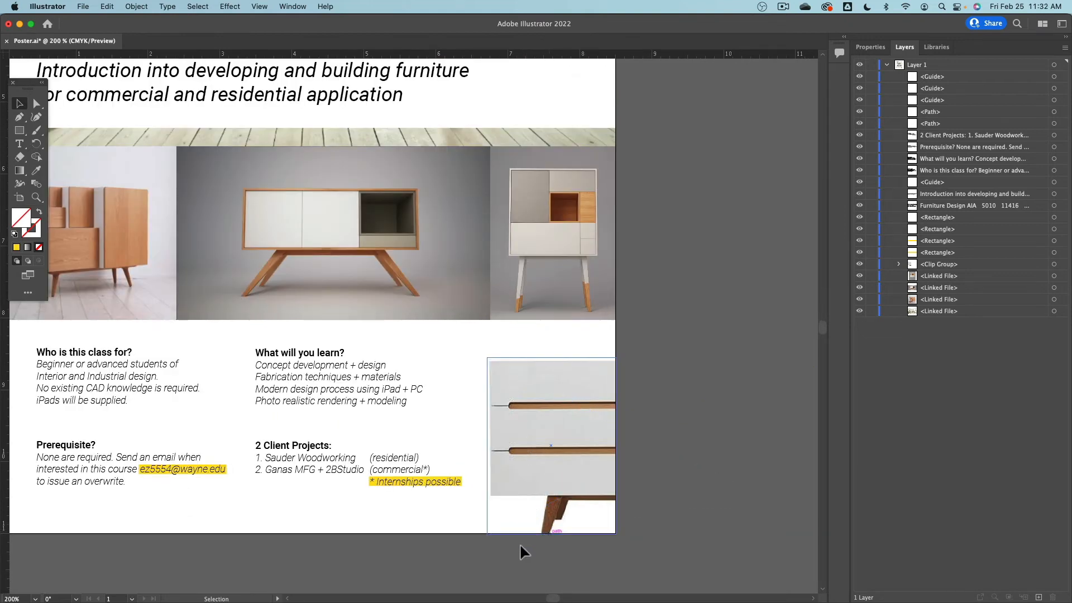
{"action": "left_click_drag", "start_coordinate": [488, 358], "coordinate": [471, 343]}
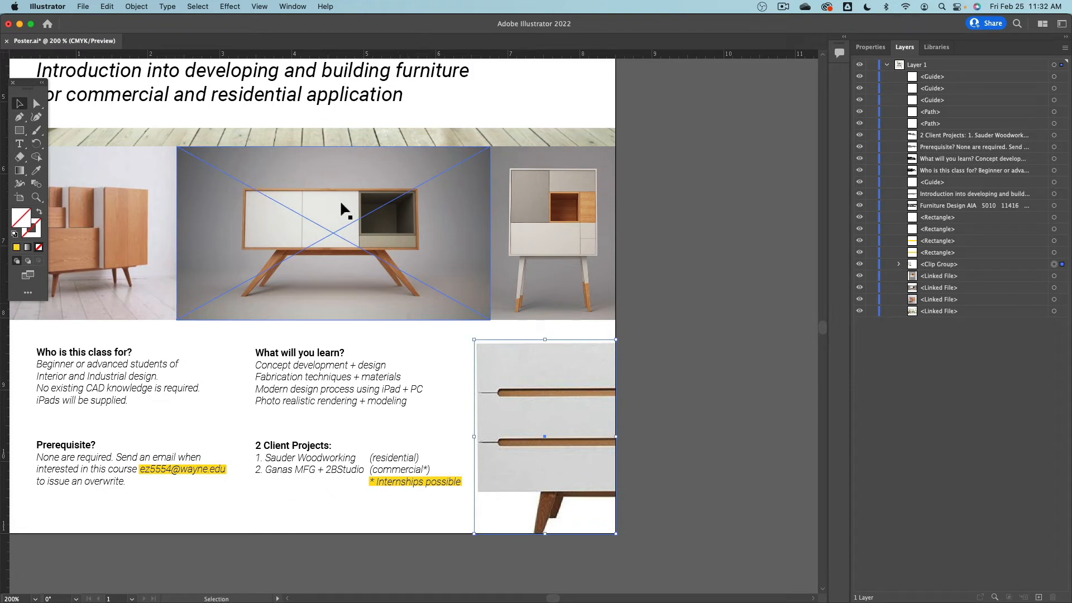
- Show the guides and move the dresser image so the dresser's left edge lines up with the vertical guide
{"action": "right_click", "coordinate": [714, 318]}
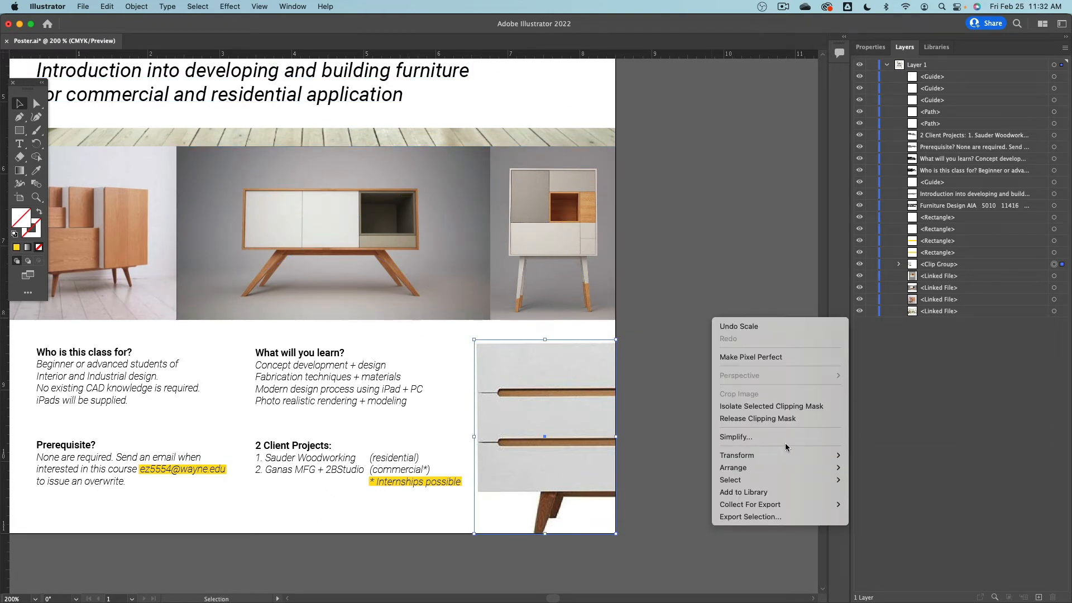
{"action": "left_click", "coordinate": [664, 292]}
{"action": "right_click", "coordinate": [667, 322]}
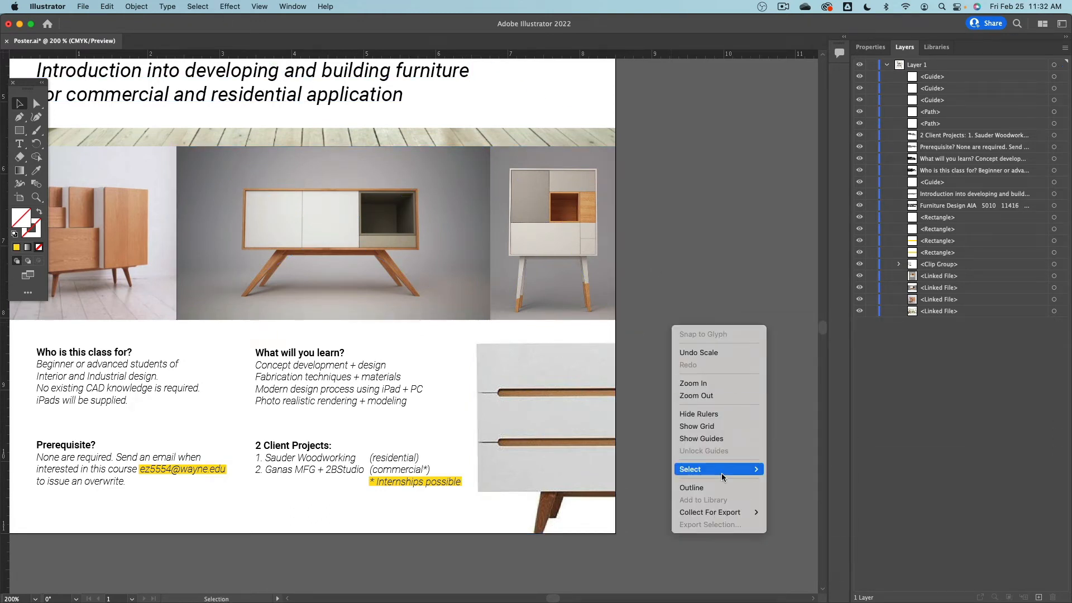
{"action": "mouse_move", "coordinate": [721, 476]}
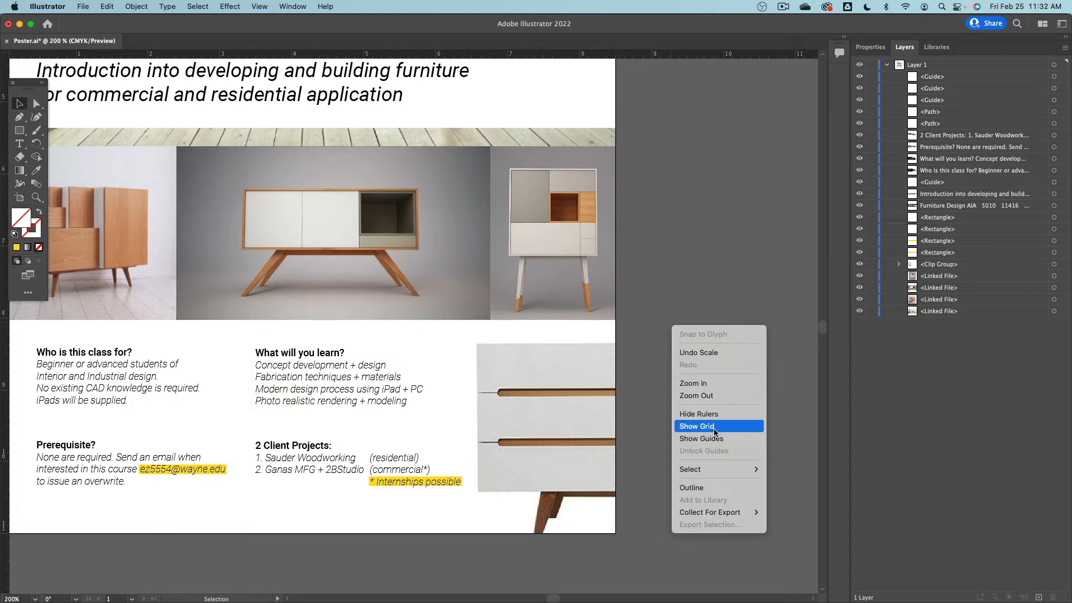
{"action": "left_click", "coordinate": [736, 439]}
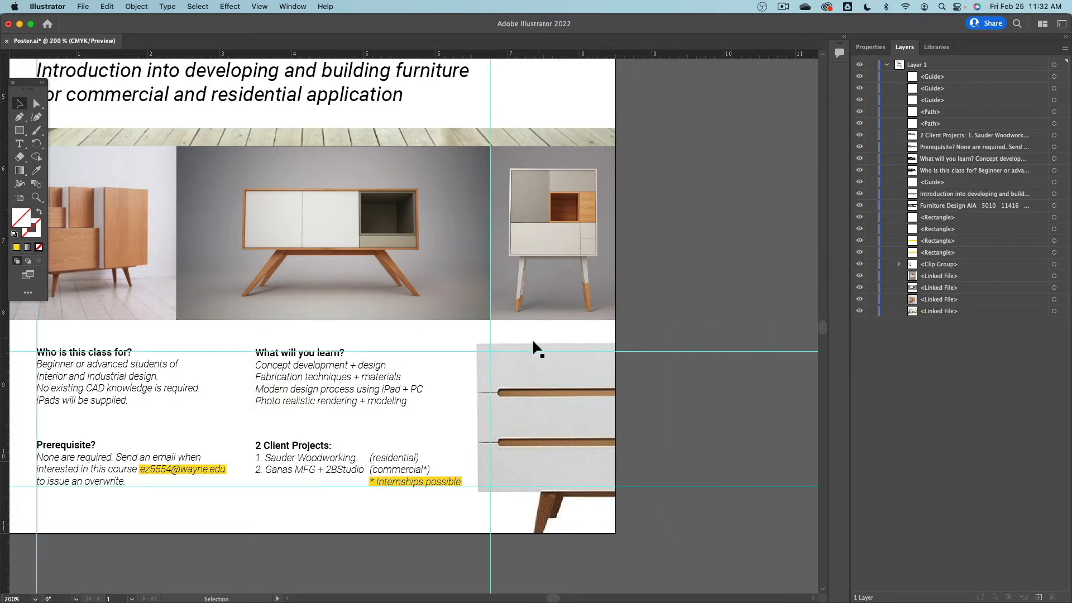
{"action": "left_click_drag", "start_coordinate": [538, 386], "coordinate": [557, 390]}
{"action": "scroll", "coordinate": [630, 345], "scroll_direction": "up", "scroll_amount": 2}
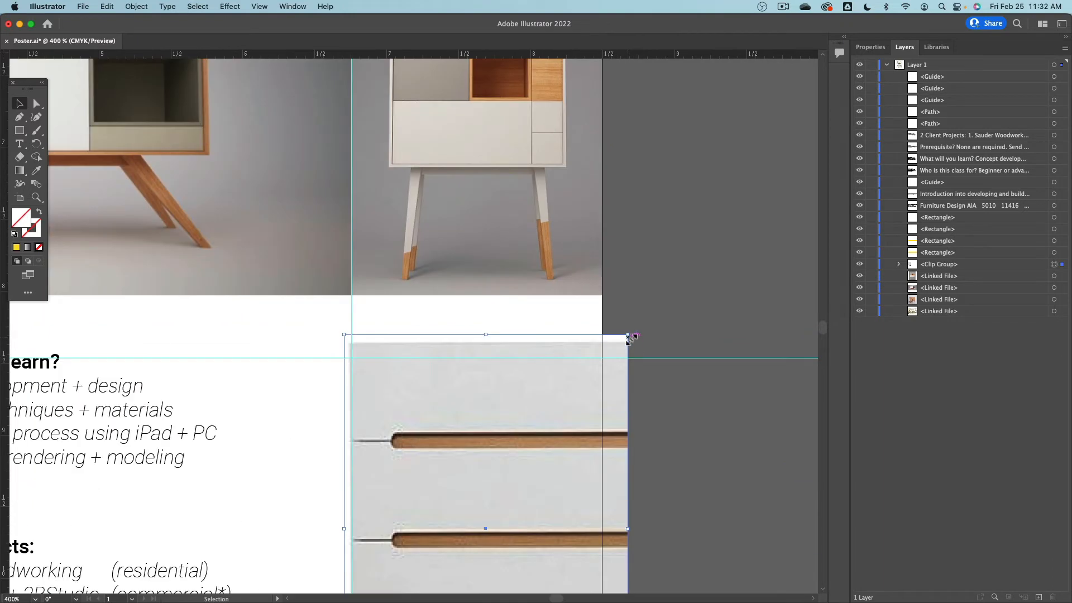
- Scale the cropped dresser image down slightly from its upper-right corner
{"action": "left_click_drag", "start_coordinate": [628, 335], "coordinate": [618, 351]}
{"action": "scroll", "coordinate": [634, 459], "scroll_direction": "down", "scroll_amount": 5}
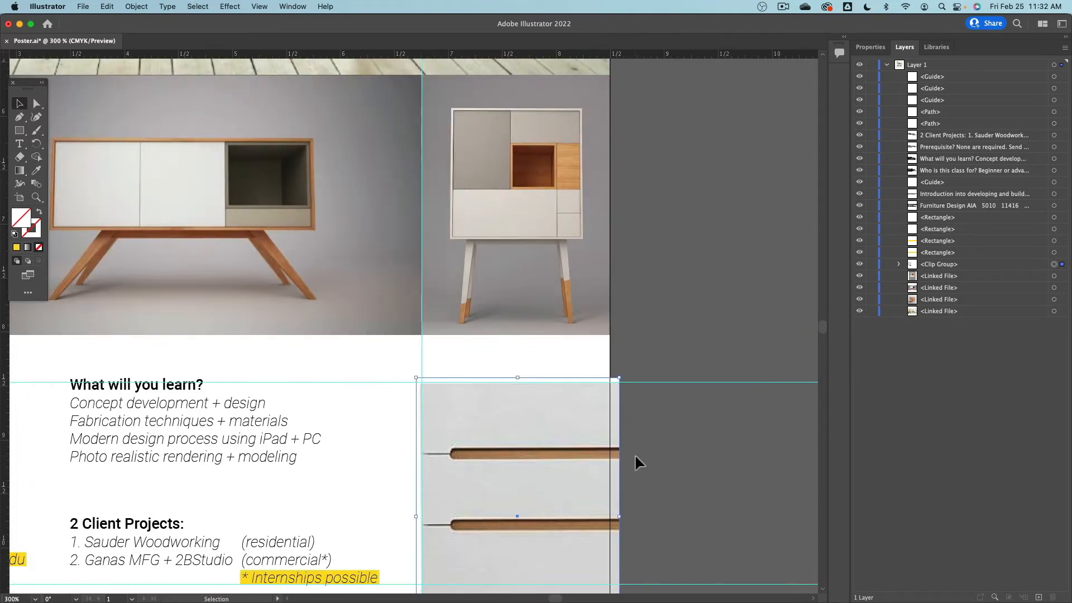
{"action": "scroll", "coordinate": [637, 508], "scroll_direction": "up", "scroll_amount": 3}
- Deselect the dresser image and hide the rulers and guides
{"action": "left_click", "coordinate": [633, 508]}
{"action": "right_click", "coordinate": [629, 503]}
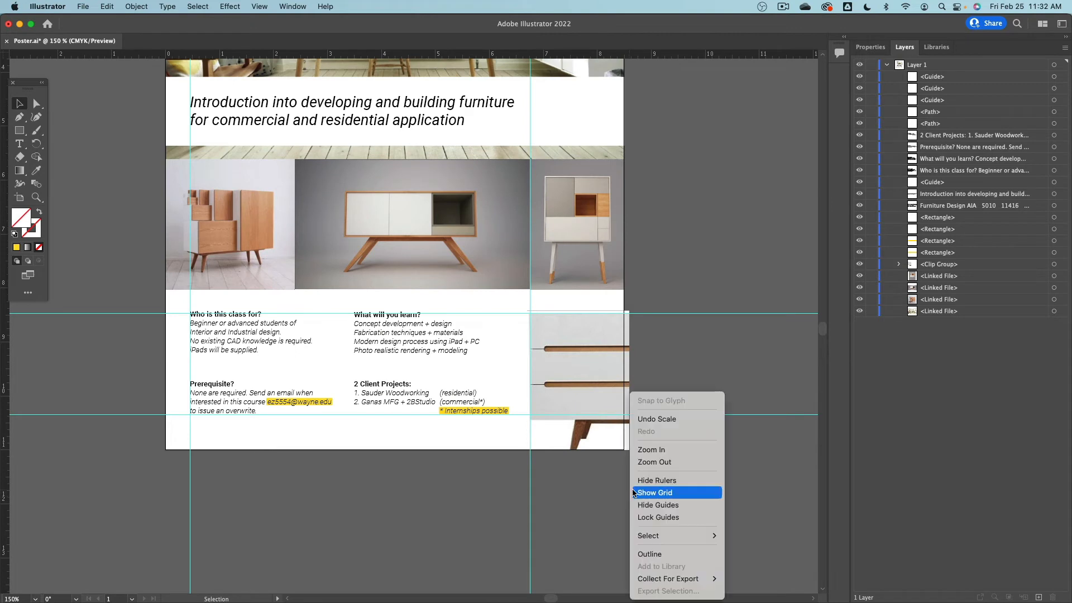
{"action": "left_click", "coordinate": [650, 479]}
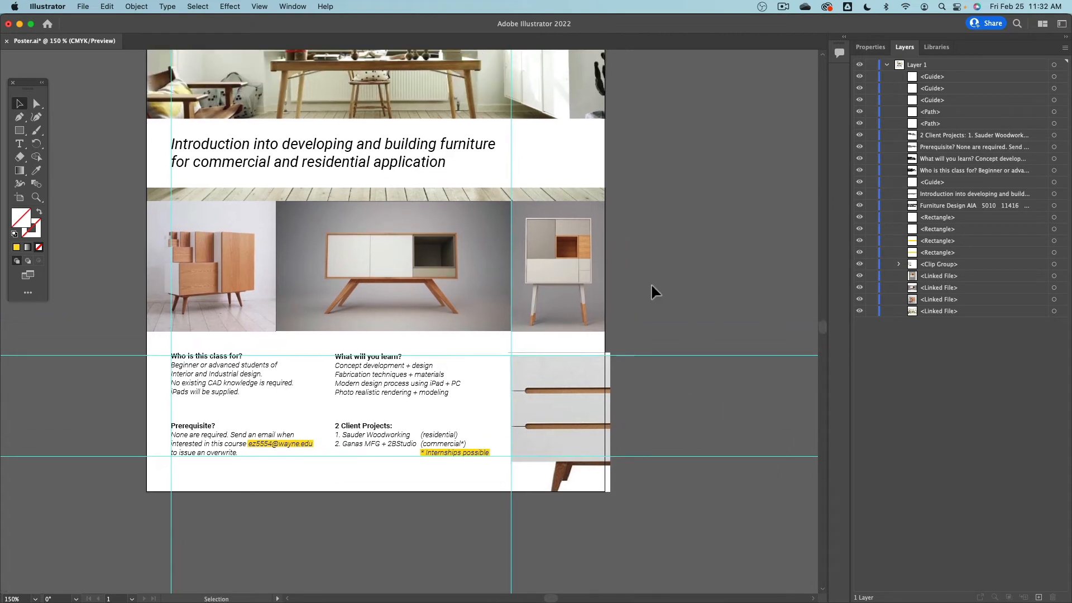
{"action": "right_click", "coordinate": [651, 285]}
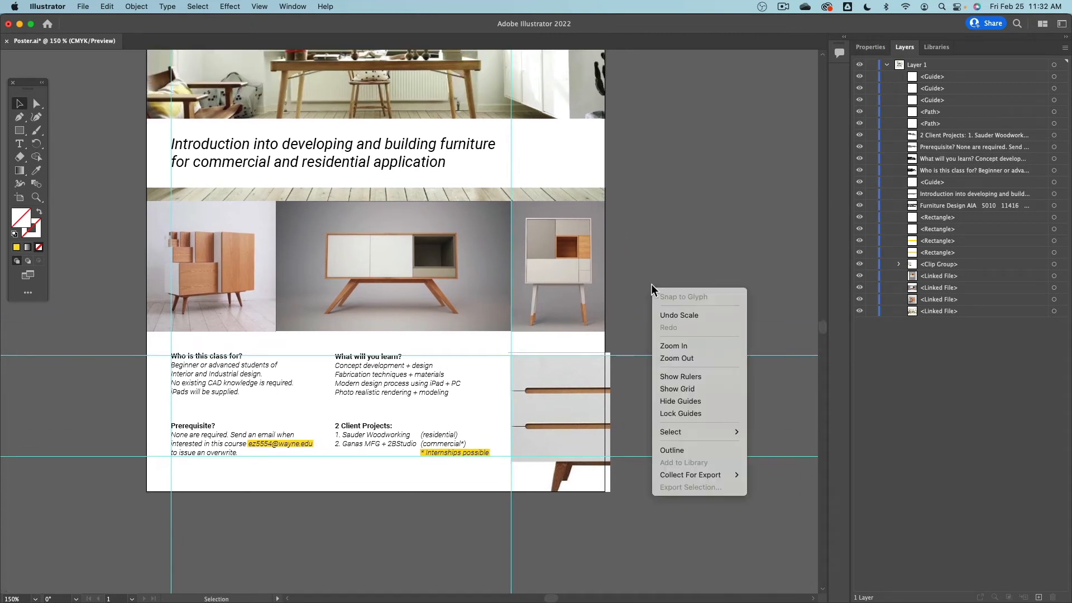
{"action": "left_click", "coordinate": [704, 402]}
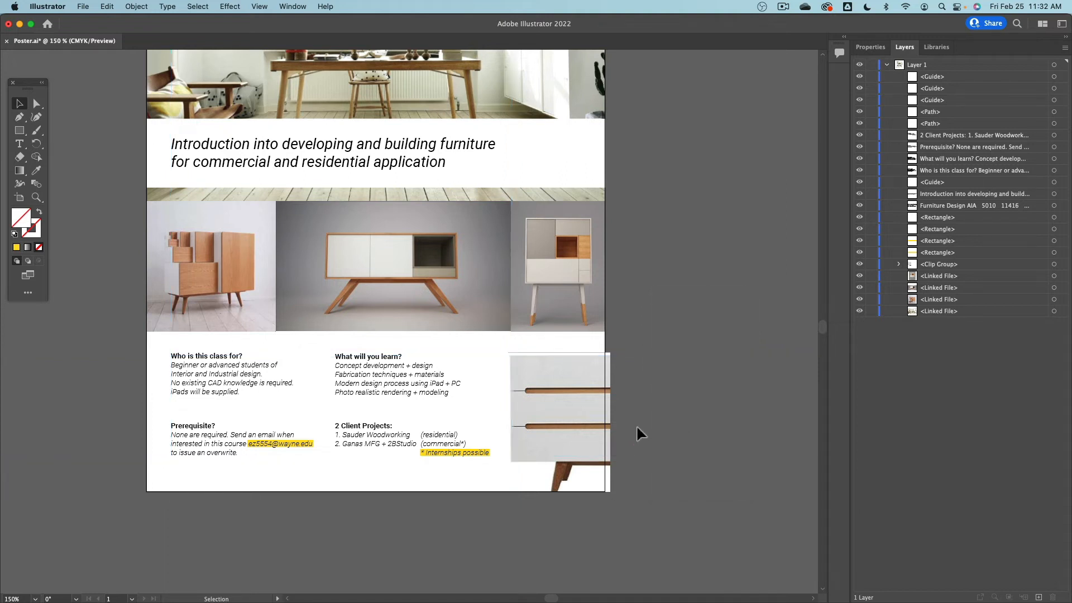
- Isolate the dresser's clip group, narrow its clipping mask to end at the page's right edge, and exit isolation
{"action": "double_click", "coordinate": [571, 399]}
{"action": "left_click", "coordinate": [608, 380]}
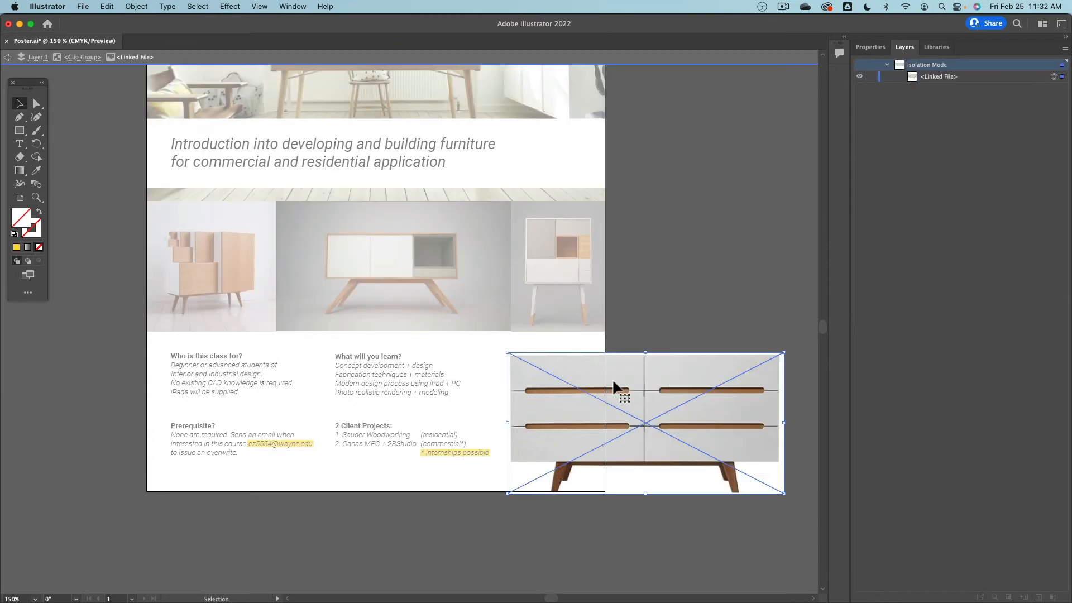
{"action": "double_click", "coordinate": [645, 296]}
{"action": "double_click", "coordinate": [610, 375]}
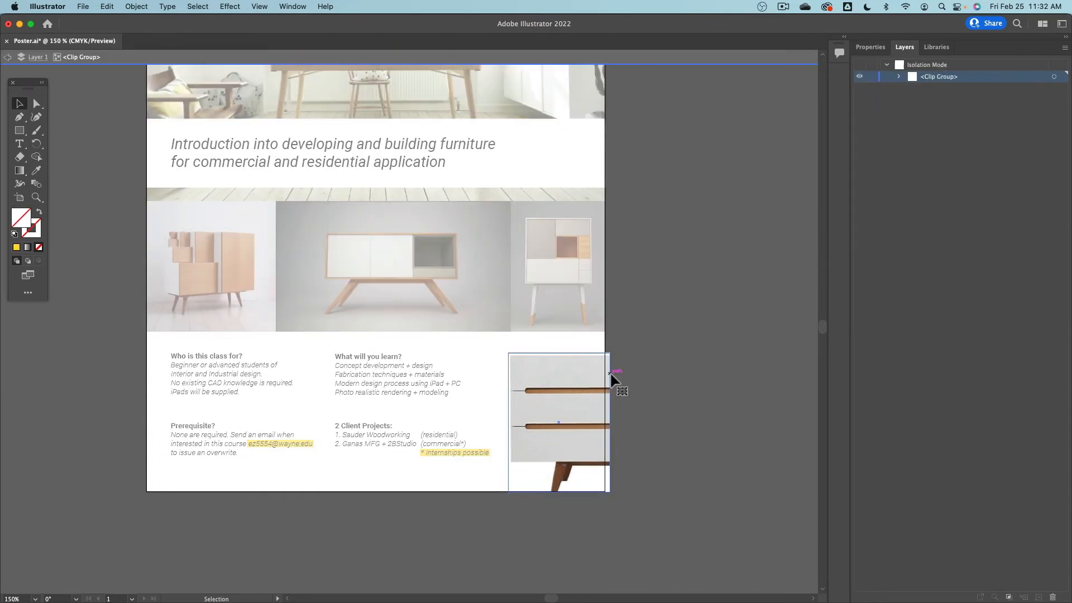
{"action": "left_click", "coordinate": [608, 416]}
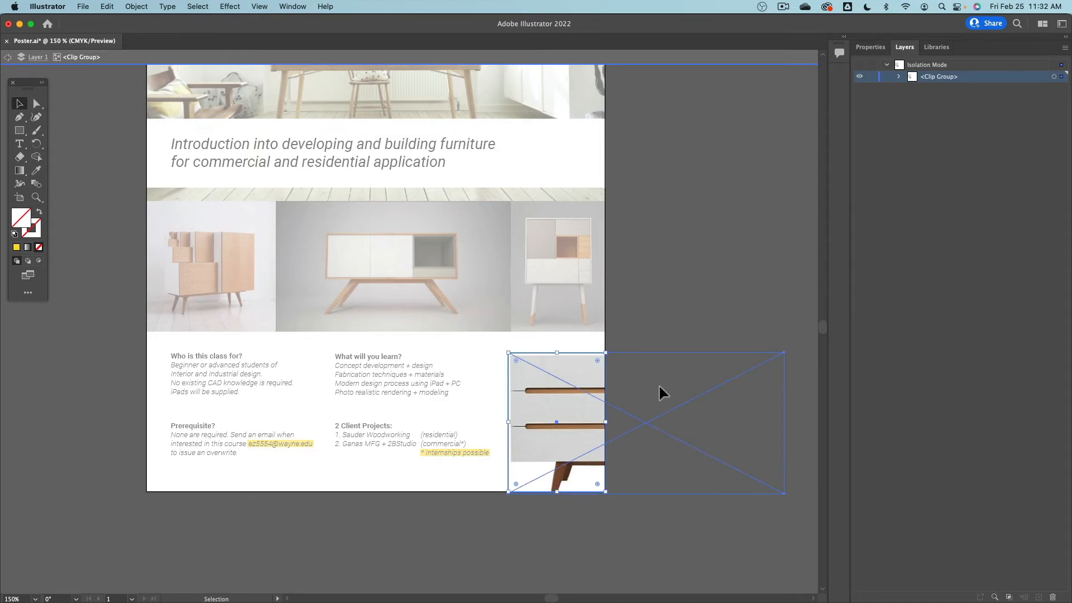
{"action": "double_click", "coordinate": [659, 386]}
{"action": "double_click", "coordinate": [656, 282]}
{"action": "scroll", "coordinate": [629, 462], "scroll_direction": "down", "scroll_amount": 2}
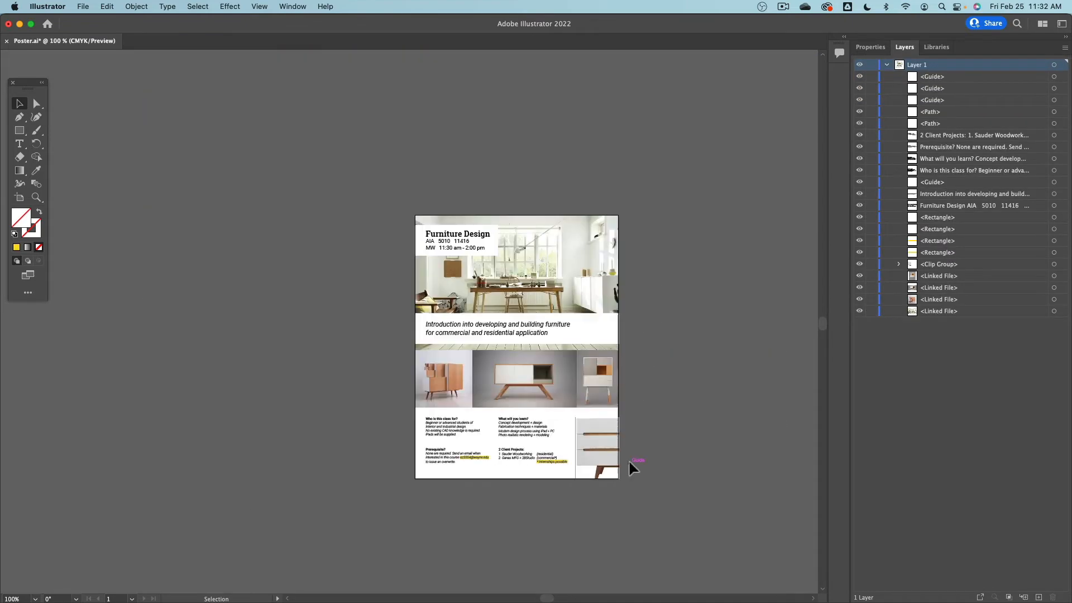
{"action": "left_click_drag", "start_coordinate": [669, 388], "coordinate": [721, 415]}
{"action": "scroll", "coordinate": [619, 333], "scroll_direction": "up", "scroll_amount": 2}
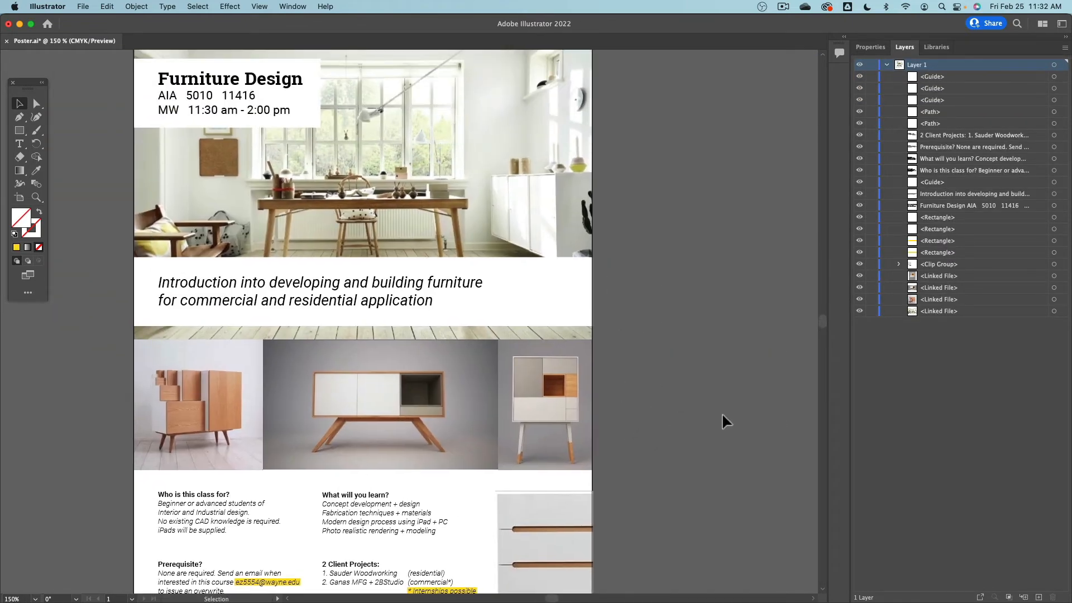
{"action": "scroll", "coordinate": [722, 414], "scroll_direction": "down", "scroll_amount": 2}
{"action": "left_click_drag", "start_coordinate": [681, 370], "coordinate": [632, 346]}
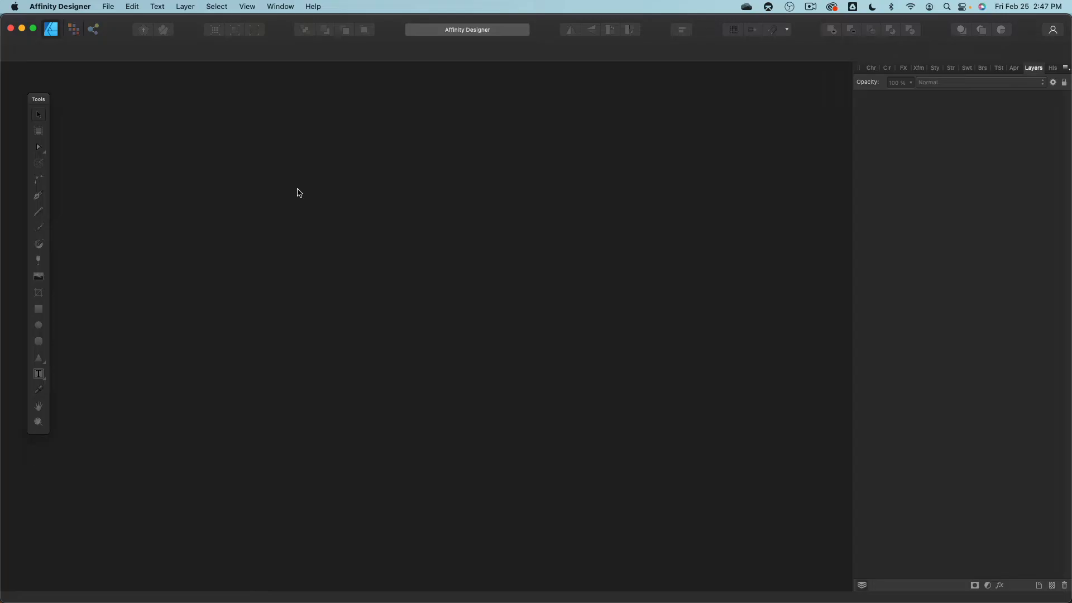
- Switch to Affinity Designer and create a Letter-size portrait document at 300 DPI with millimetre units and the CMYK/8 color format
{"action": "left_click", "coordinate": [108, 6]}
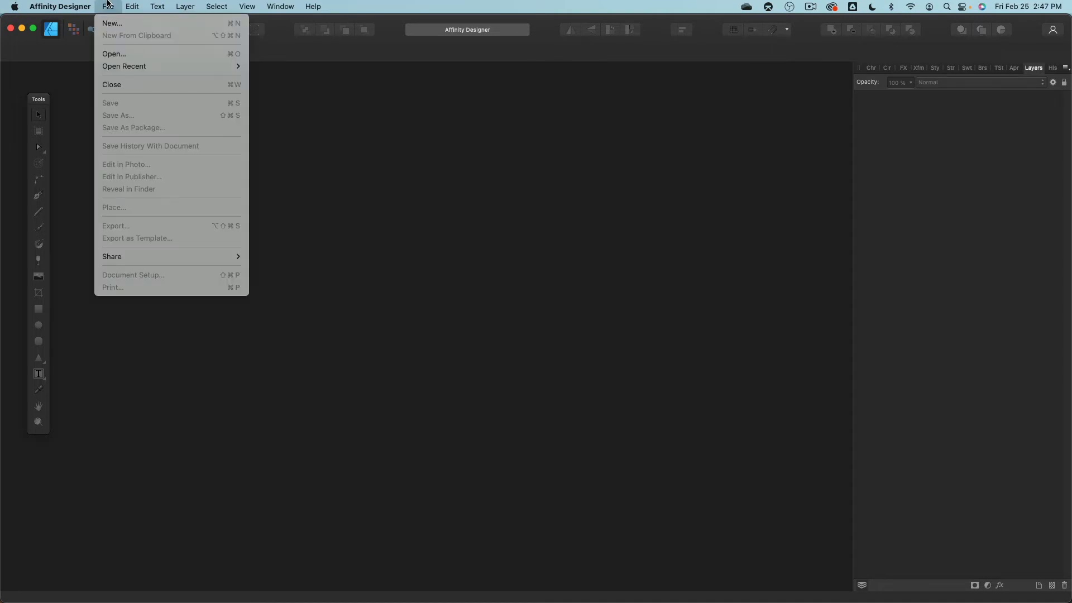
{"action": "left_click", "coordinate": [108, 26]}
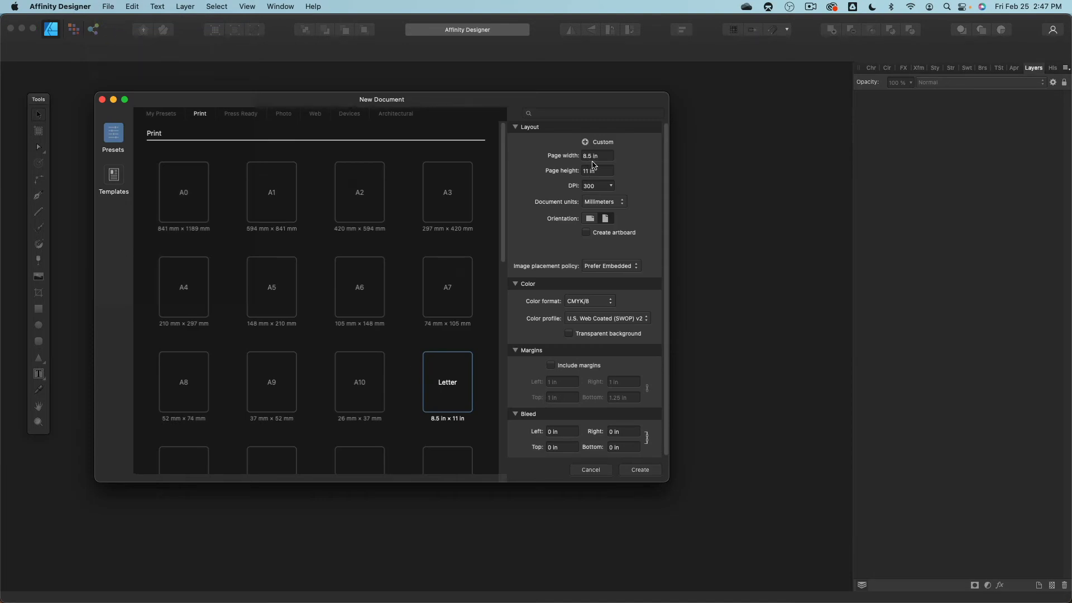
{"action": "left_click", "coordinate": [600, 205]}
{"action": "left_click", "coordinate": [600, 203]}
{"action": "left_click", "coordinate": [588, 302]}
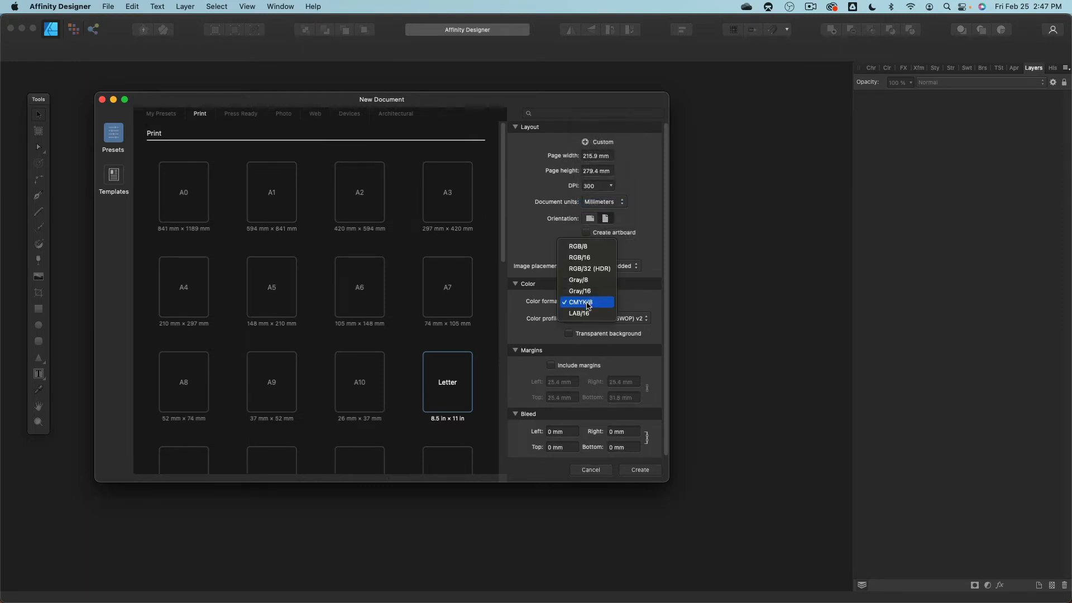
{"action": "left_click", "coordinate": [589, 304]}
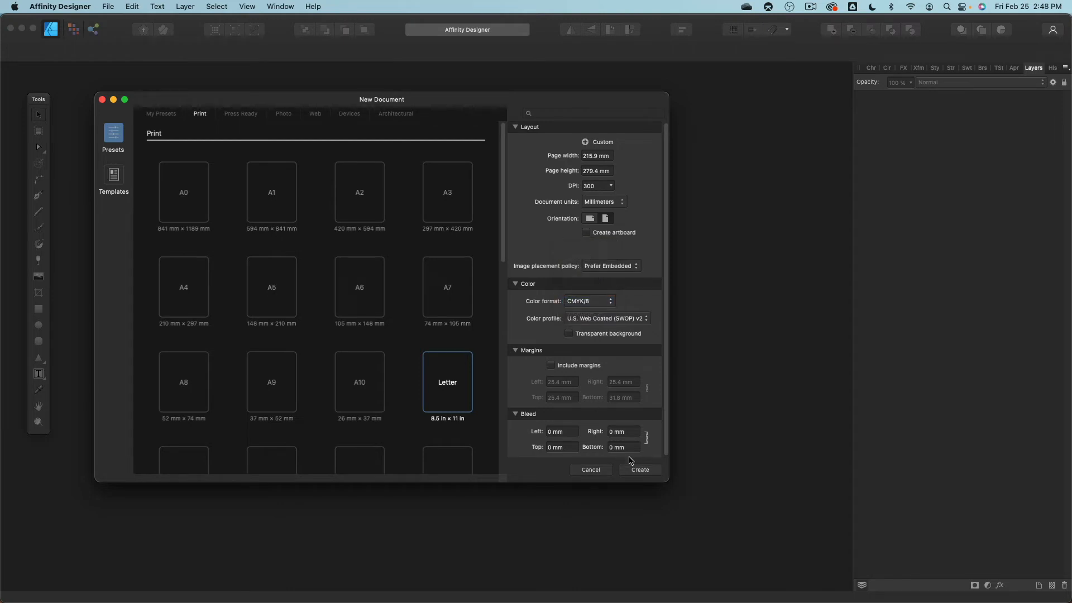
{"action": "left_click", "coordinate": [641, 471]}
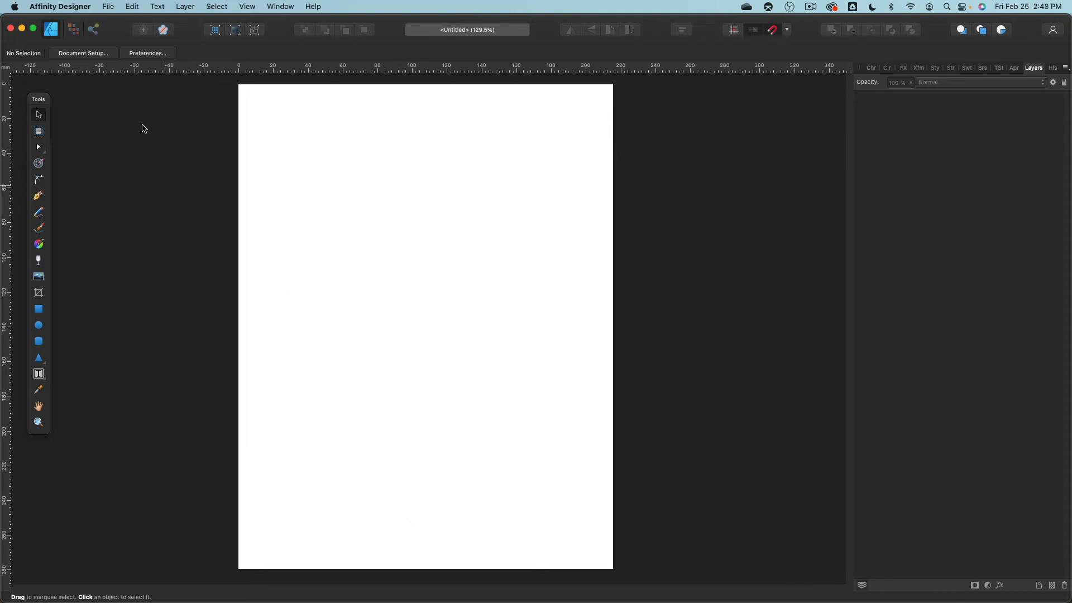
- Place images 1 to 5 from the Poster folder onto the page, uncovering Finder for it and restoring the window width
{"action": "left_click_drag", "start_coordinate": [3, 146], "coordinate": [270, 146]}
{"action": "left_click", "coordinate": [153, 233]}
{"action": "left_click_drag", "start_coordinate": [148, 211], "coordinate": [625, 209]}
{"action": "left_click", "coordinate": [148, 205]}
{"action": "left_click", "coordinate": [152, 150]}
{"action": "left_click", "coordinate": [150, 105], "text": "shift"}
{"action": "left_click", "coordinate": [295, 330]}
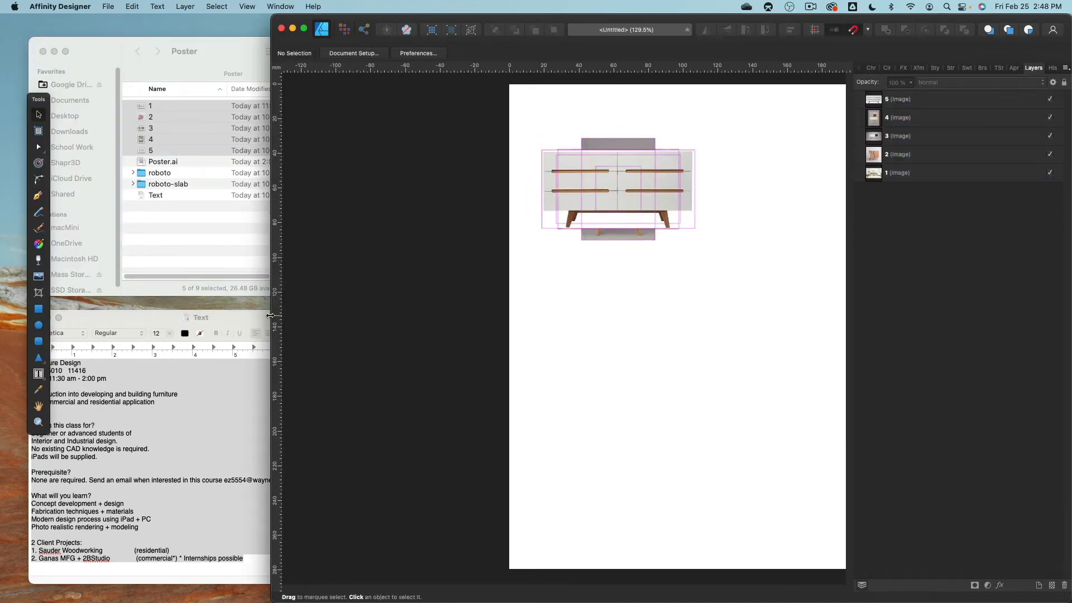
{"action": "left_click_drag", "start_coordinate": [271, 321], "coordinate": [3, 311]}
- Spread the stacked images apart, with the room photo near the page top and the furniture images across the lower half
{"action": "left_click_drag", "start_coordinate": [308, 165], "coordinate": [463, 440]}
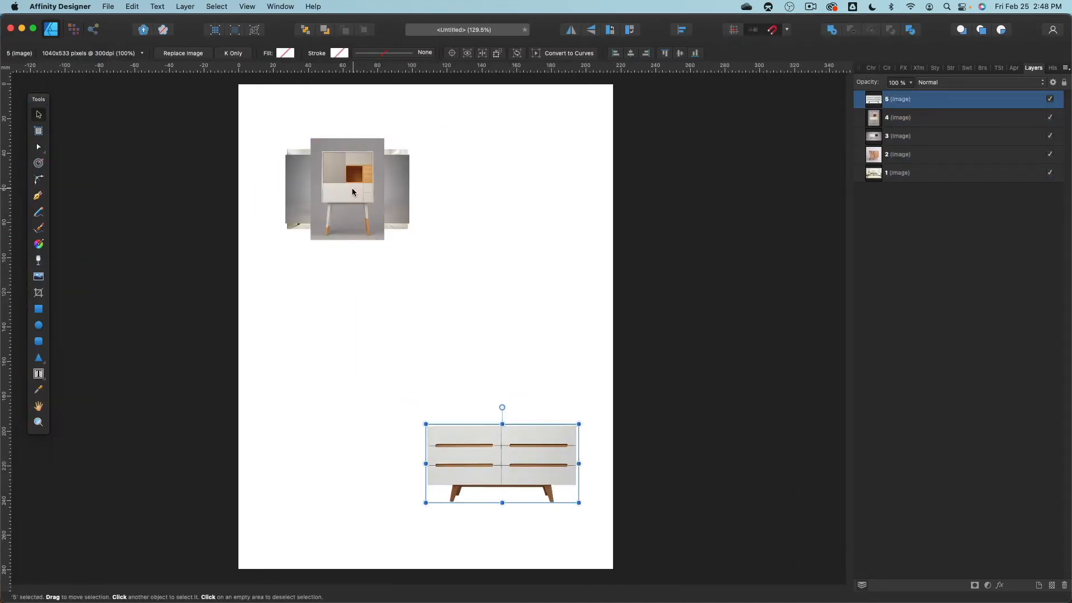
{"action": "left_click_drag", "start_coordinate": [352, 190], "coordinate": [558, 393]}
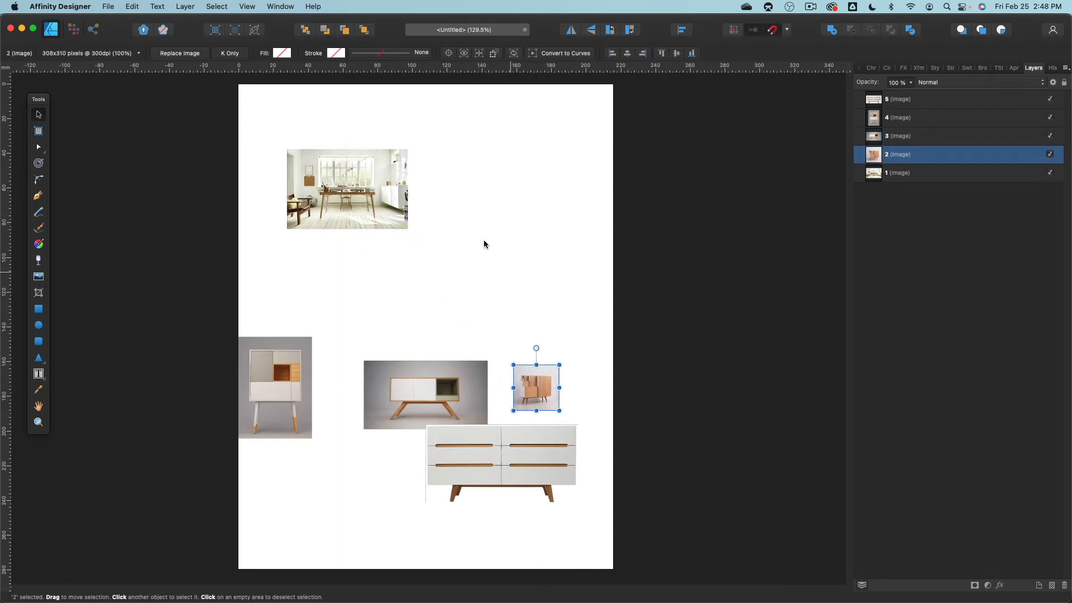
{"action": "left_click", "coordinate": [447, 257]}
{"action": "left_click_drag", "start_coordinate": [323, 186], "coordinate": [297, 146]}
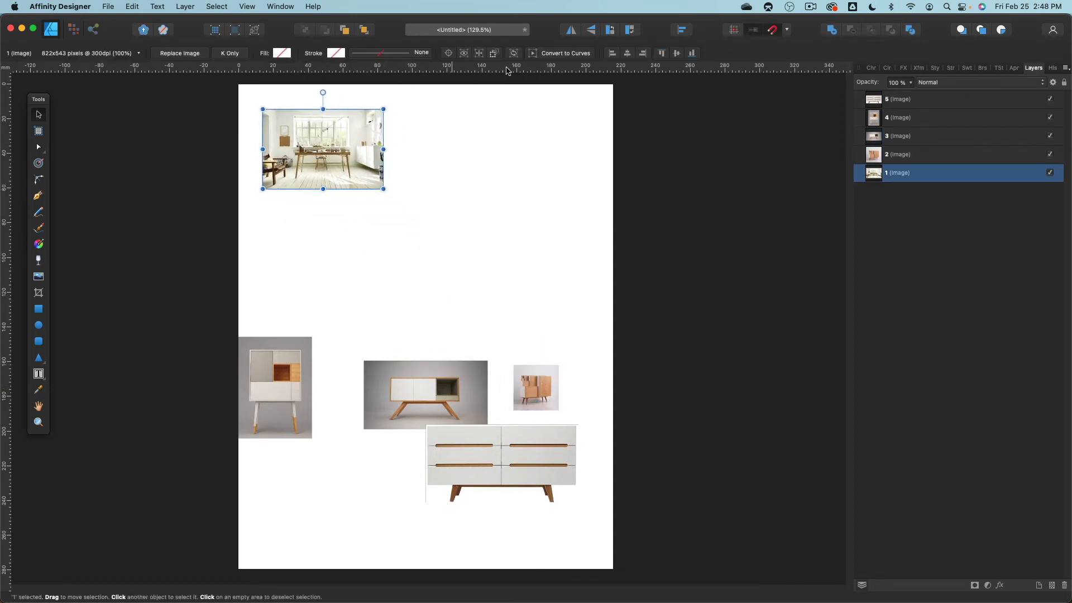
- Check the snapping options, snap the room photo to the page's upper-left corner, and scale it to the full page width
{"action": "left_click", "coordinate": [788, 32]}
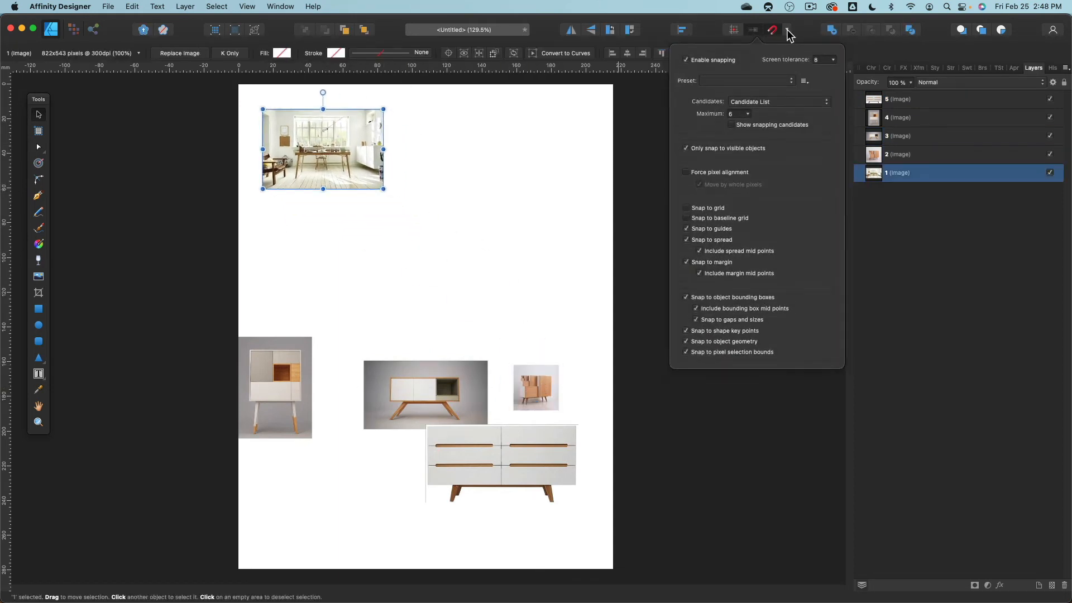
{"action": "left_click", "coordinate": [787, 31]}
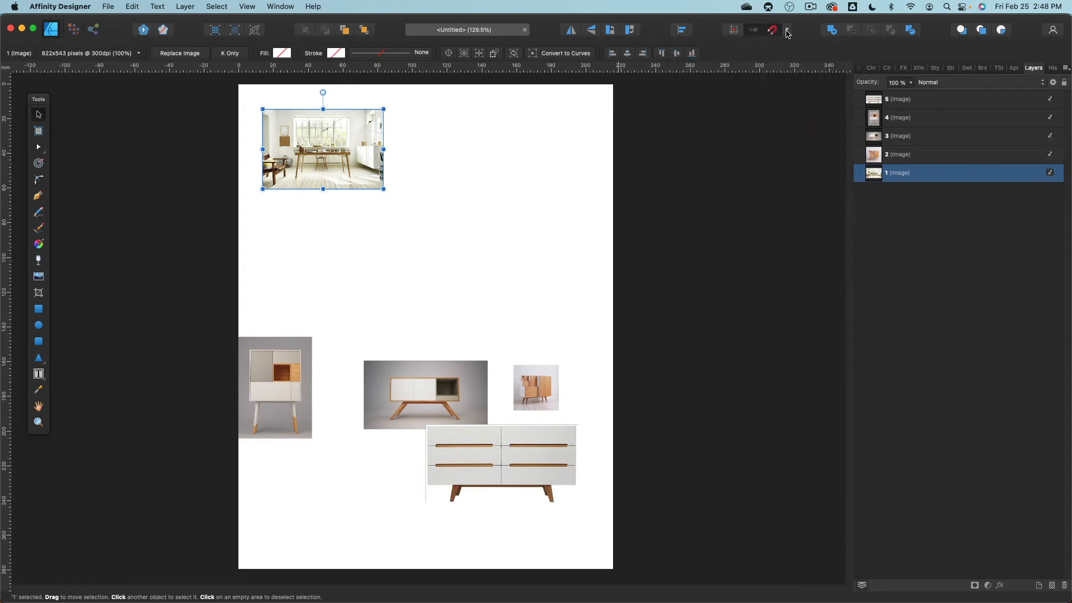
{"action": "left_click", "coordinate": [787, 31]}
{"action": "left_click", "coordinate": [389, 174]}
{"action": "left_click_drag", "start_coordinate": [327, 149], "coordinate": [308, 132]}
{"action": "left_click_drag", "start_coordinate": [361, 166], "coordinate": [618, 337]}
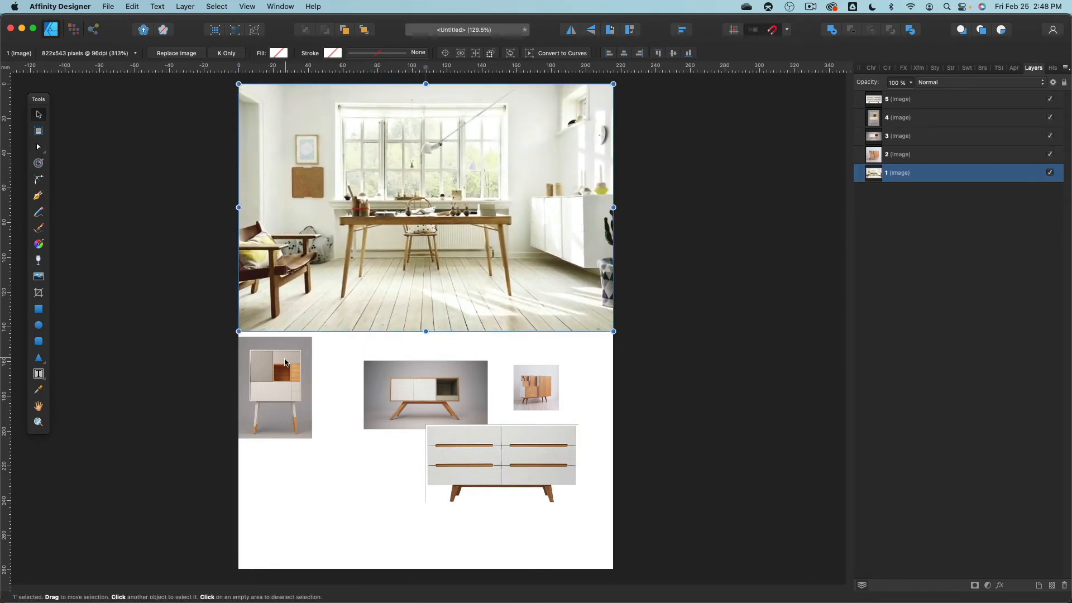
- Move the dresser down and line up the three cabinet photos edge to edge in a row, scaled to equal height
{"action": "left_click_drag", "start_coordinate": [273, 368], "coordinate": [324, 395]}
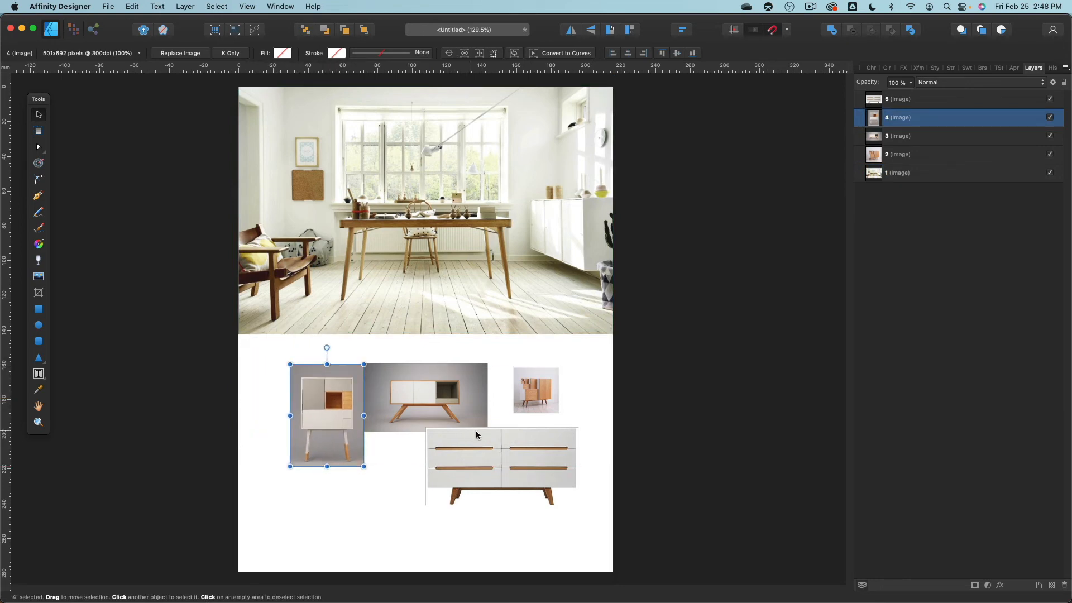
{"action": "left_click_drag", "start_coordinate": [518, 463], "coordinate": [529, 535]}
{"action": "left_click_drag", "start_coordinate": [540, 387], "coordinate": [556, 431]}
{"action": "mouse_move", "coordinate": [339, 410]}
{"action": "left_mouse_down"}
{"action": "mouse_move", "coordinate": [331, 420]}
{"action": "mouse_move", "coordinate": [338, 408]}
{"action": "left_mouse_up"}
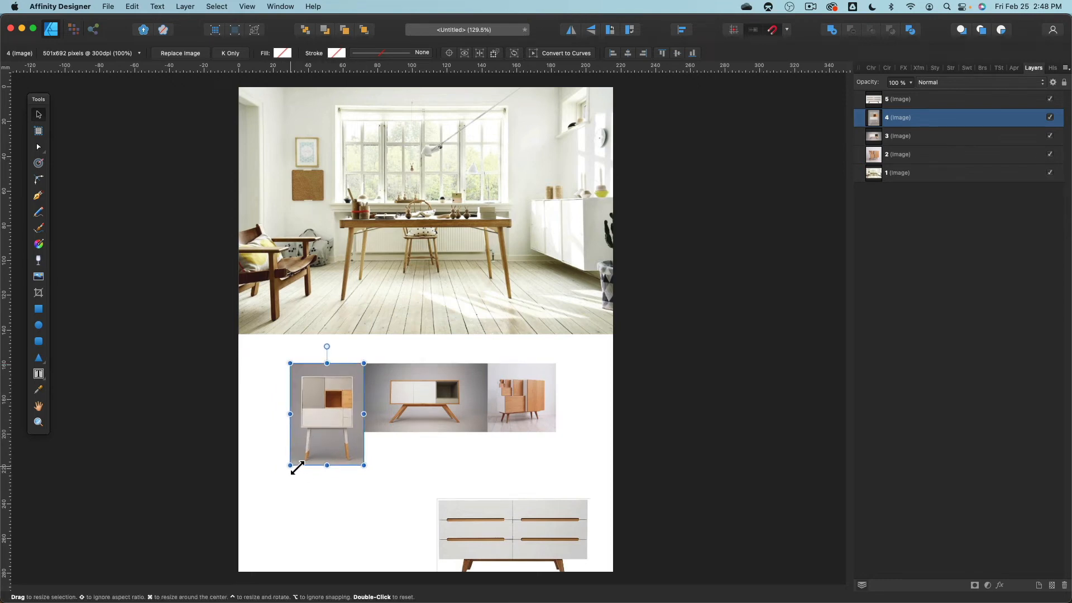
{"action": "left_click_drag", "start_coordinate": [295, 471], "coordinate": [320, 438]}
{"action": "left_click", "coordinate": [378, 469]}
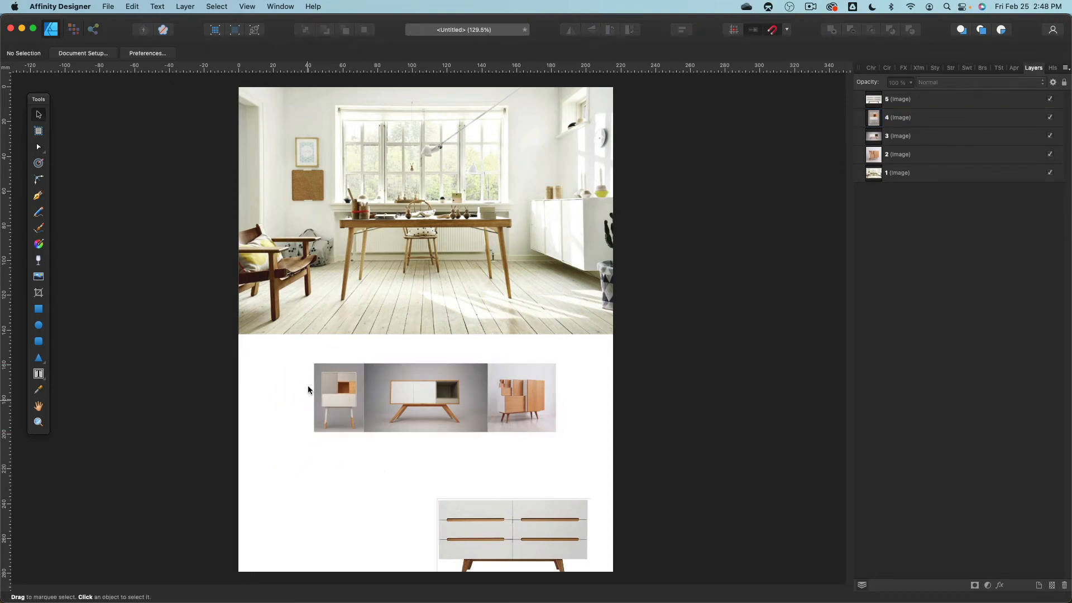
- Move the three cabinet photos together directly beneath the room photo and scale the row to the full page width
{"action": "left_click_drag", "start_coordinate": [294, 349], "coordinate": [544, 449]}
{"action": "left_click_drag", "start_coordinate": [440, 386], "coordinate": [364, 357]}
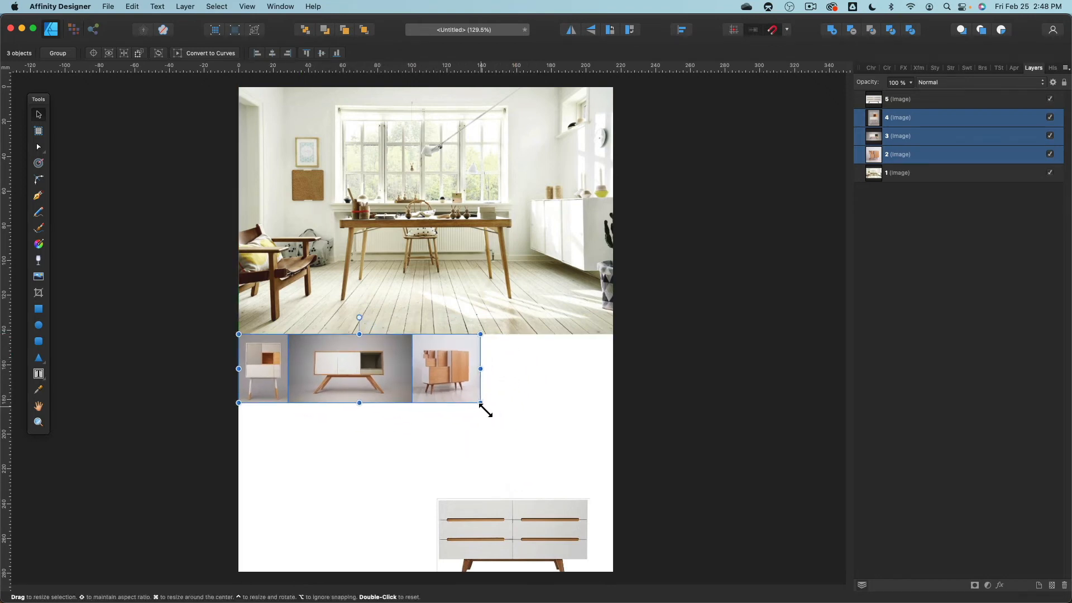
{"action": "left_click_drag", "start_coordinate": [489, 415], "coordinate": [625, 444]}
{"action": "left_click", "coordinate": [573, 478]}
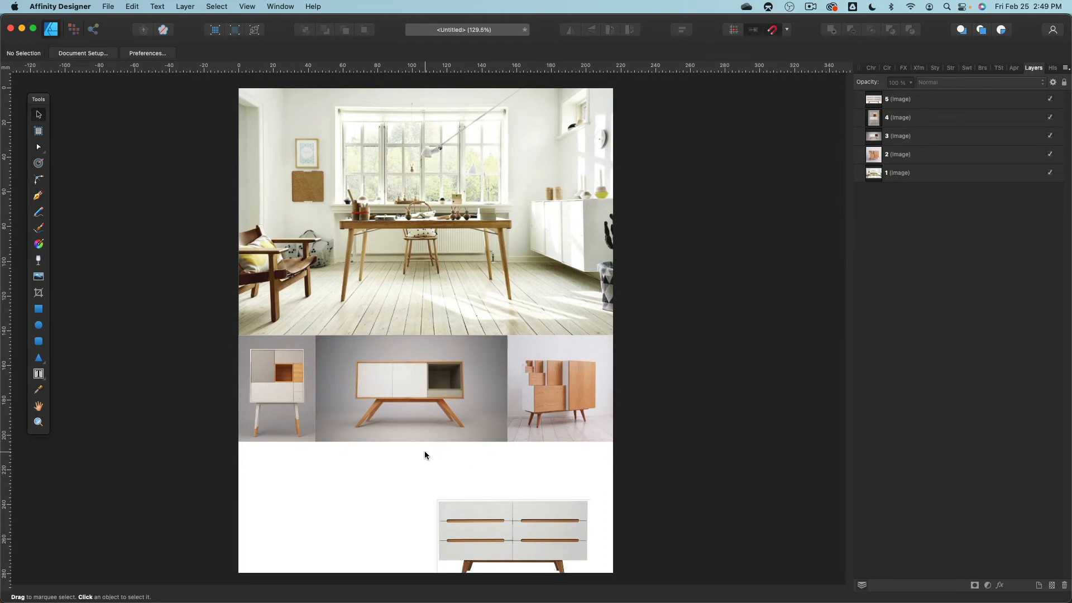
- Examine the seams between the cabinet photos and the row's alignment with the page edges up close
{"action": "scroll", "coordinate": [613, 454], "scroll_direction": "up", "scroll_amount": 5}
{"action": "scroll", "coordinate": [632, 412], "scroll_direction": "up", "scroll_amount": 3}
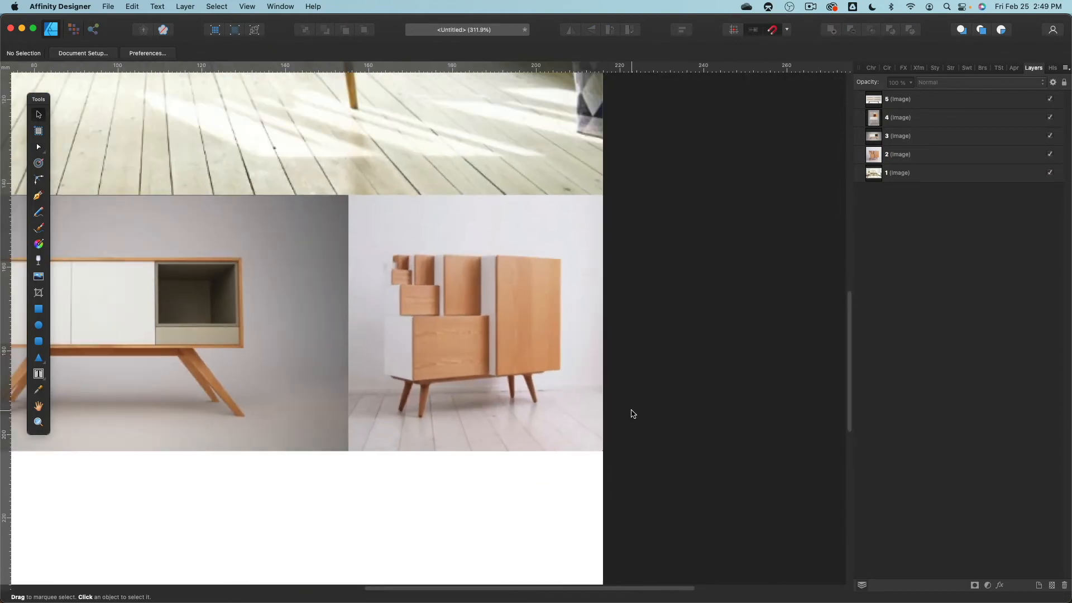
{"action": "scroll", "coordinate": [632, 410], "scroll_direction": "down", "scroll_amount": 1}
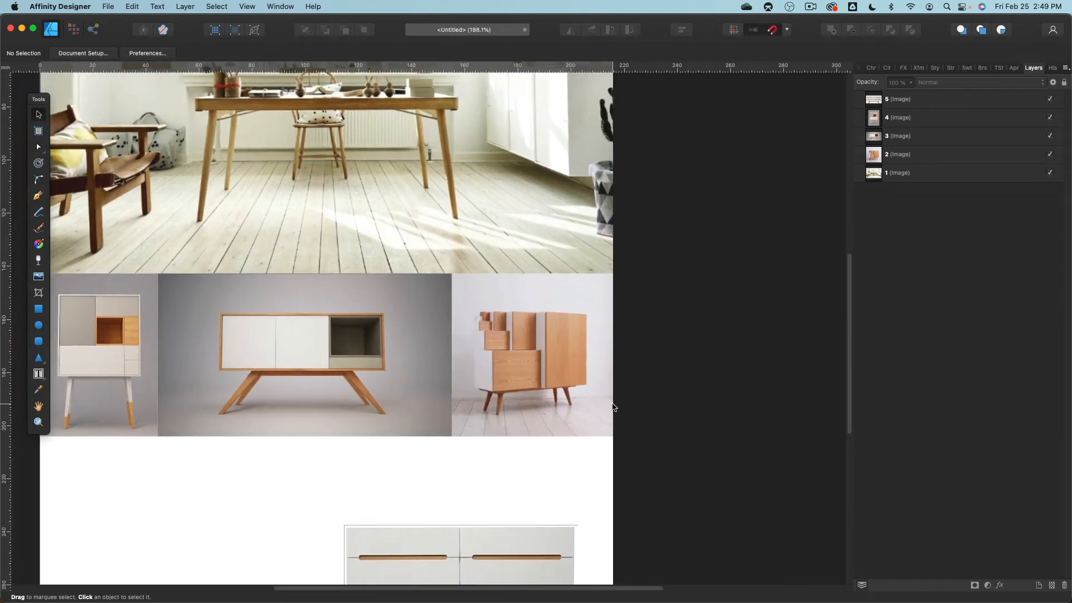
{"action": "left_click_drag", "start_coordinate": [296, 345], "coordinate": [394, 301]}
{"action": "scroll", "coordinate": [394, 304], "scroll_direction": "up", "scroll_amount": 3}
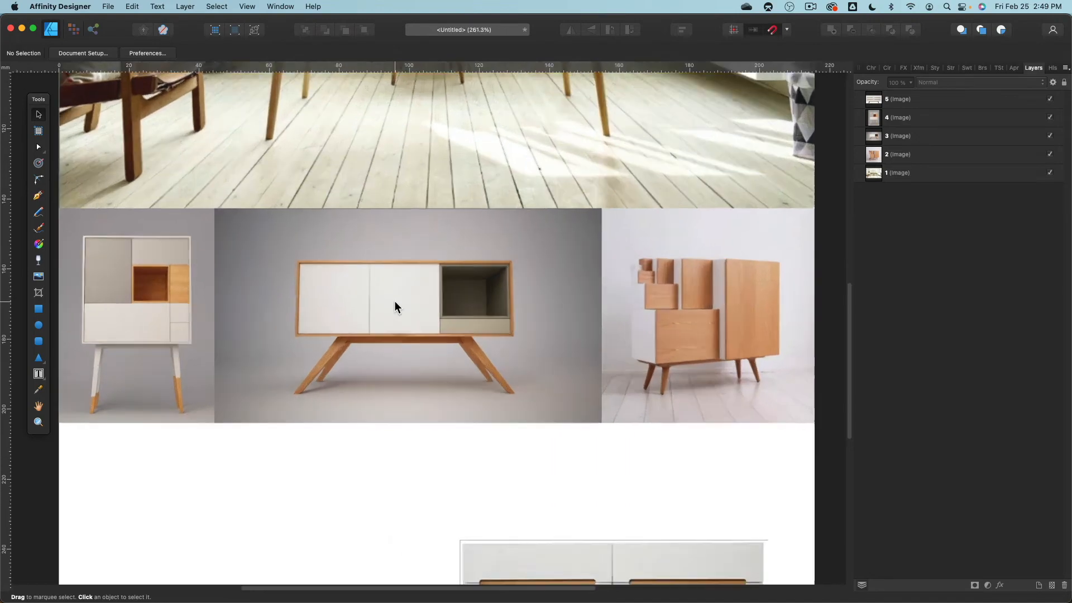
{"action": "scroll", "coordinate": [395, 304], "scroll_direction": "down", "scroll_amount": 3}
{"action": "scroll", "coordinate": [395, 304], "scroll_direction": "up", "scroll_amount": 2}
{"action": "scroll", "coordinate": [394, 300], "scroll_direction": "down", "scroll_amount": 5}
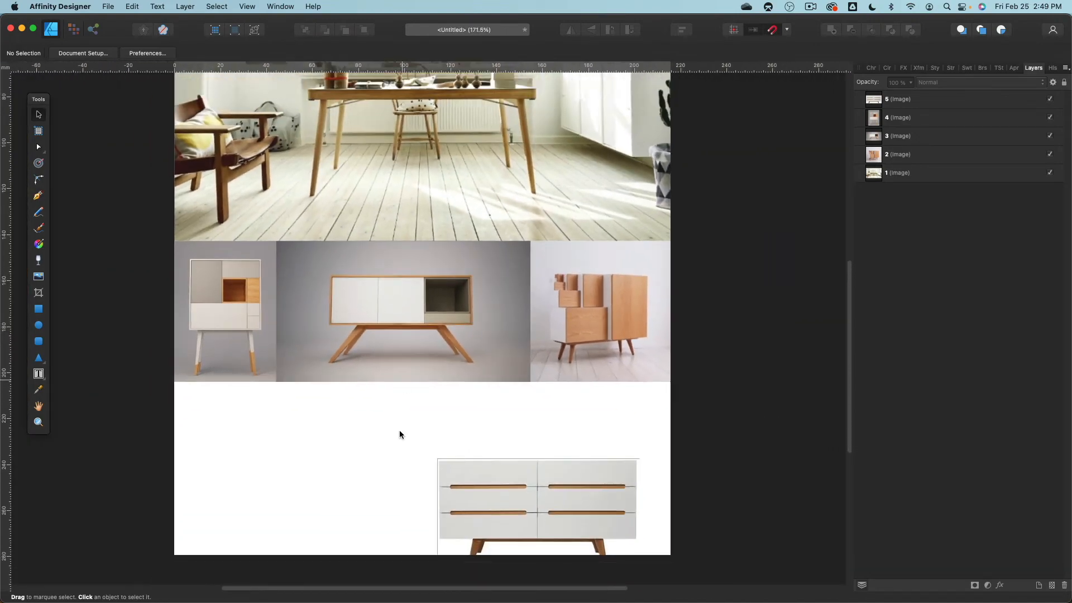
- Move the dresser image toward the page's lower-right corner, scale it up proportionally to about 111 mm wide, and rest it on the bottom page edge
{"action": "left_click_drag", "start_coordinate": [389, 466], "coordinate": [239, 336]}
{"action": "left_click_drag", "start_coordinate": [348, 366], "coordinate": [435, 330]}
{"action": "scroll", "coordinate": [363, 323], "scroll_direction": "up", "scroll_amount": 2}
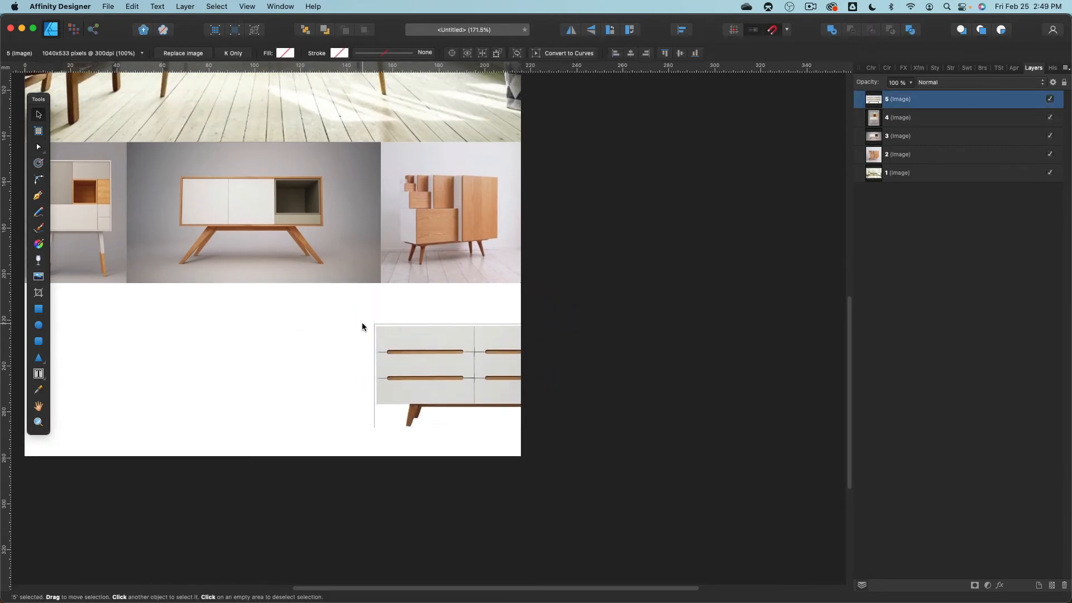
{"action": "left_click_drag", "start_coordinate": [408, 362], "coordinate": [476, 365]}
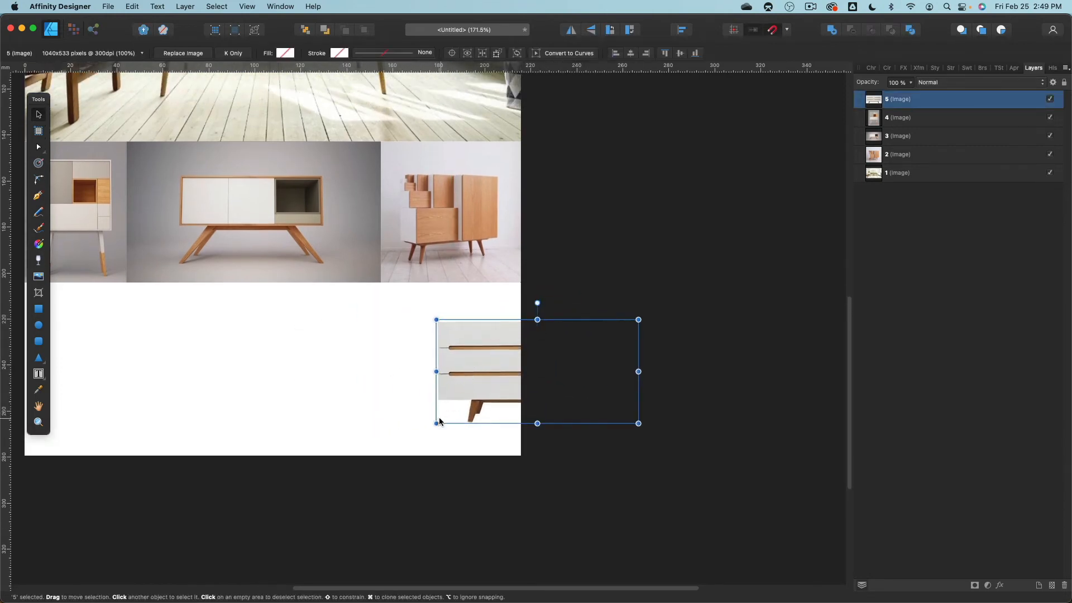
{"action": "left_click_drag", "start_coordinate": [434, 423], "coordinate": [391, 465]}
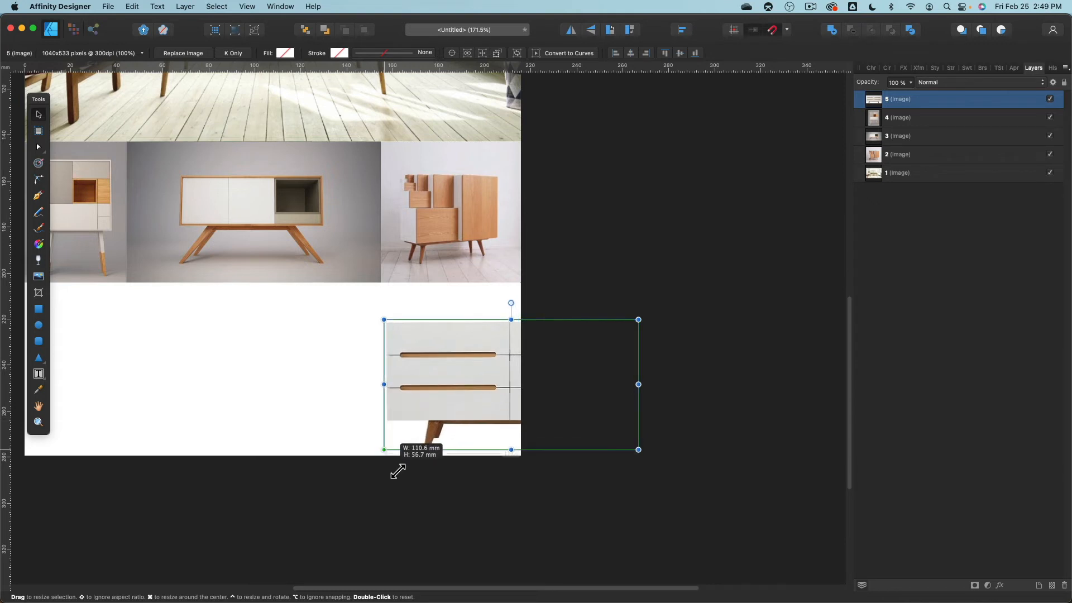
{"action": "left_click_drag", "start_coordinate": [462, 370], "coordinate": [477, 380]}
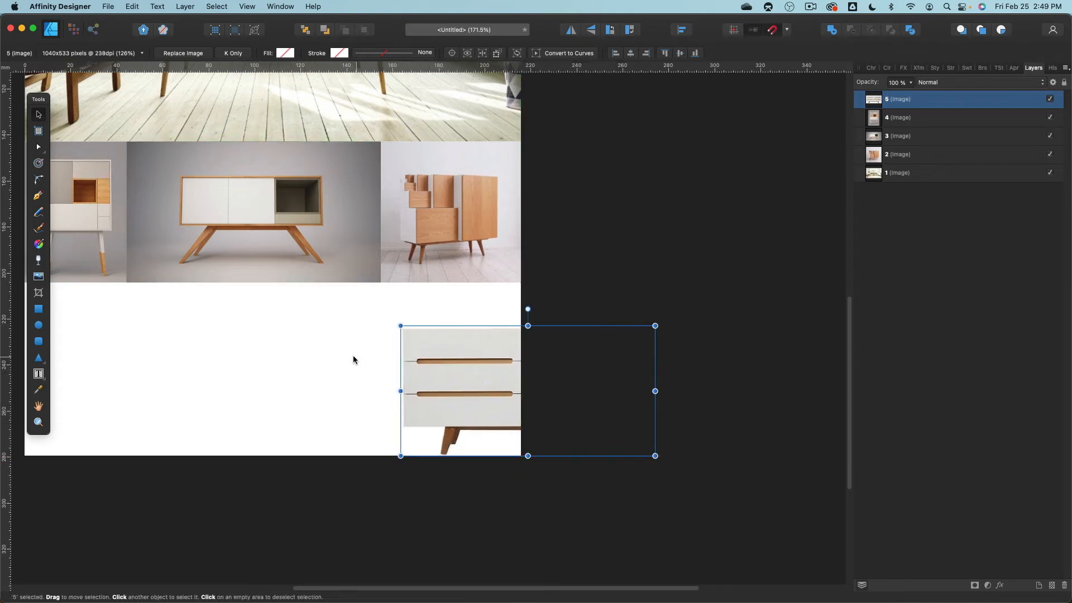
- Crop the dresser image at the right page edge and trim its dark border lines along the upper and left edges
{"action": "left_click", "coordinate": [38, 293]}
{"action": "left_click_drag", "start_coordinate": [659, 393], "coordinate": [522, 390]}
{"action": "scroll", "coordinate": [468, 338], "scroll_direction": "up", "scroll_amount": 5}
{"action": "scroll", "coordinate": [467, 338], "scroll_direction": "up", "scroll_amount": 5}
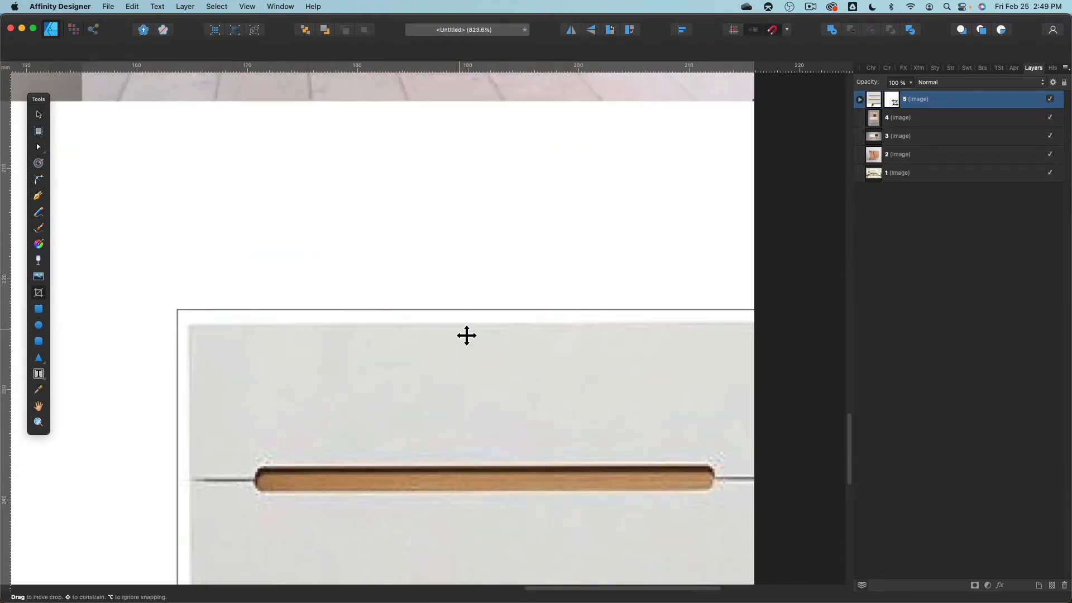
{"action": "left_click_drag", "start_coordinate": [466, 311], "coordinate": [472, 323]}
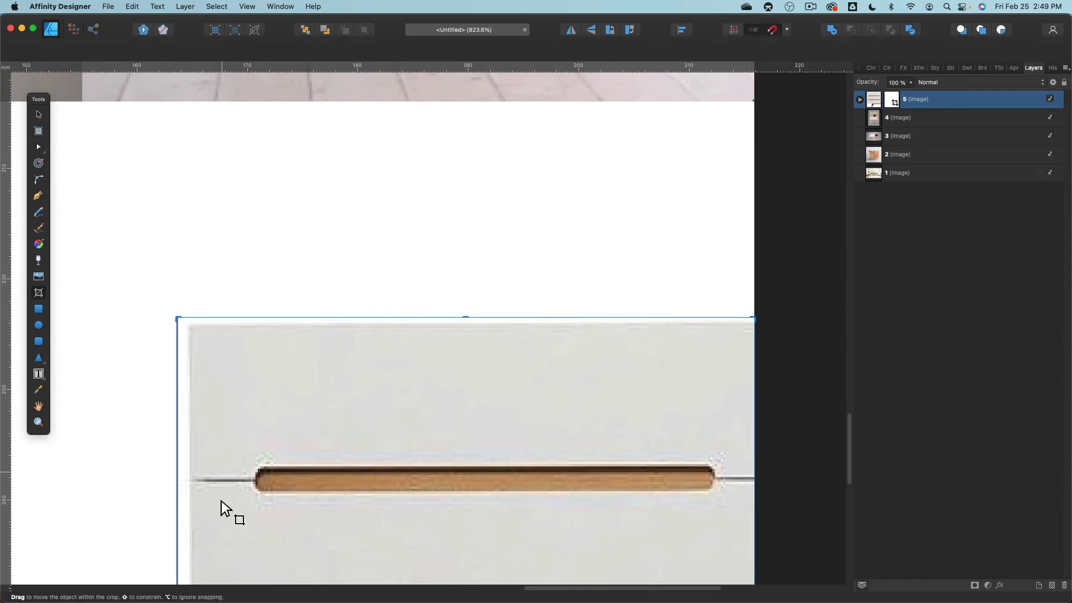
{"action": "scroll", "coordinate": [226, 446], "scroll_direction": "down", "scroll_amount": 10}
{"action": "left_click_drag", "start_coordinate": [182, 310], "coordinate": [184, 301]}
{"action": "left_click", "coordinate": [38, 115]}
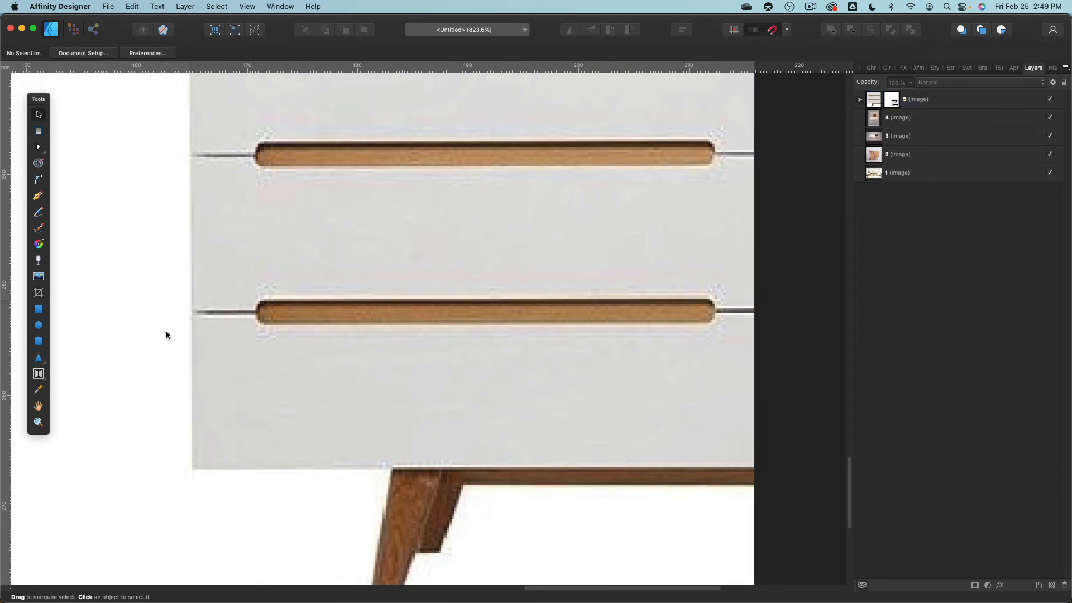
- Reveal the crop rectangle nested inside the dresser layer and undo the crop
{"action": "scroll", "coordinate": [167, 341], "scroll_direction": "down", "scroll_amount": 4}
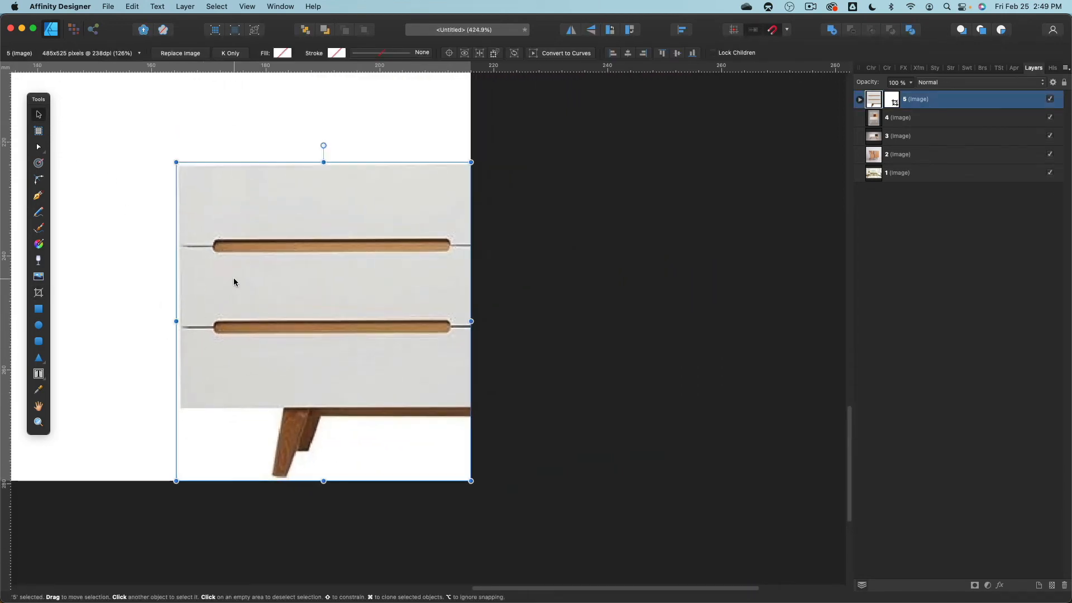
{"action": "left_click", "coordinate": [860, 99]}
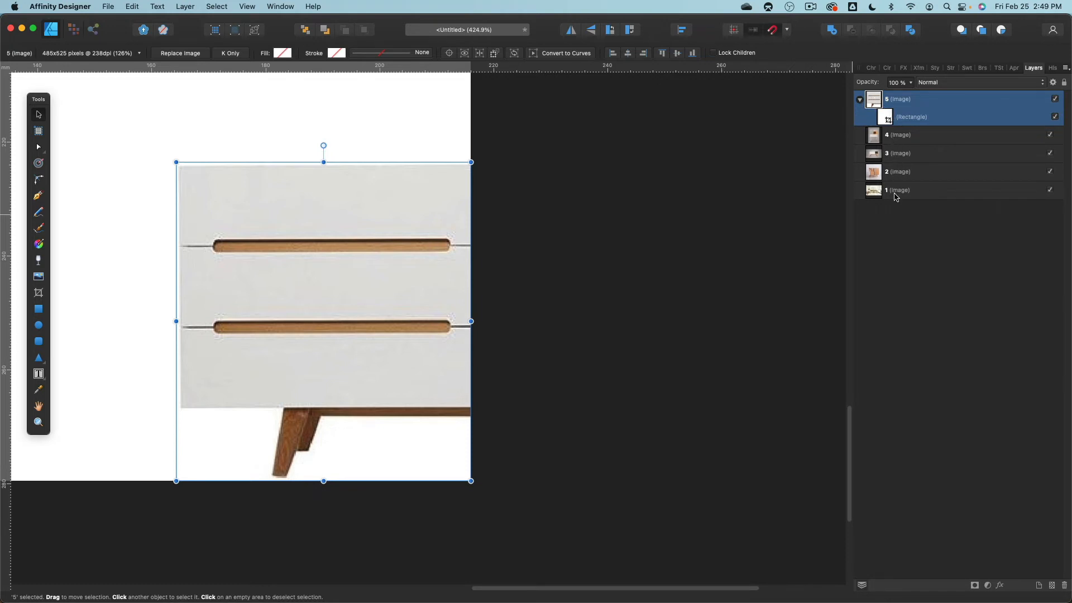
{"action": "left_click", "coordinate": [646, 212]}
{"action": "scroll", "coordinate": [553, 184], "scroll_direction": "down", "scroll_amount": 3}
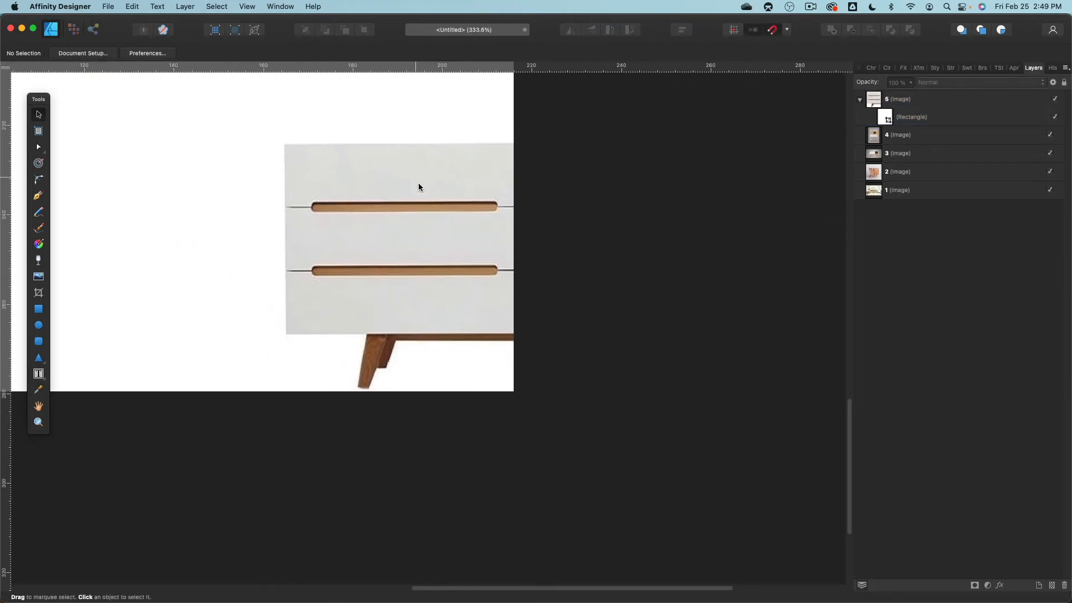
{"action": "left_click_drag", "start_coordinate": [418, 183], "coordinate": [528, 249]}
{"action": "left_click", "coordinate": [519, 238]}
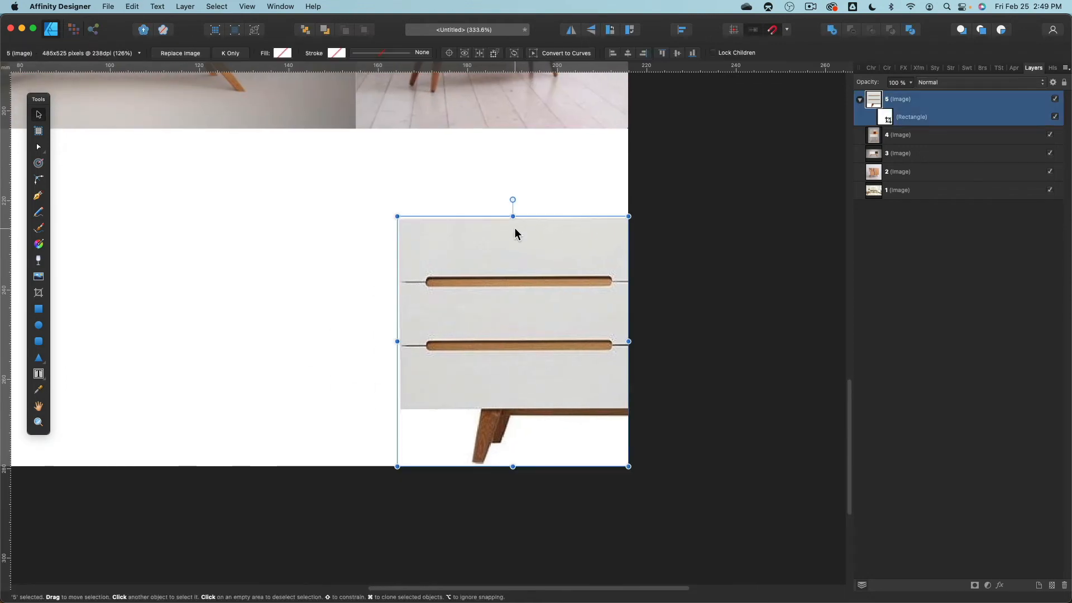
{"action": "key", "text": "super+z"}
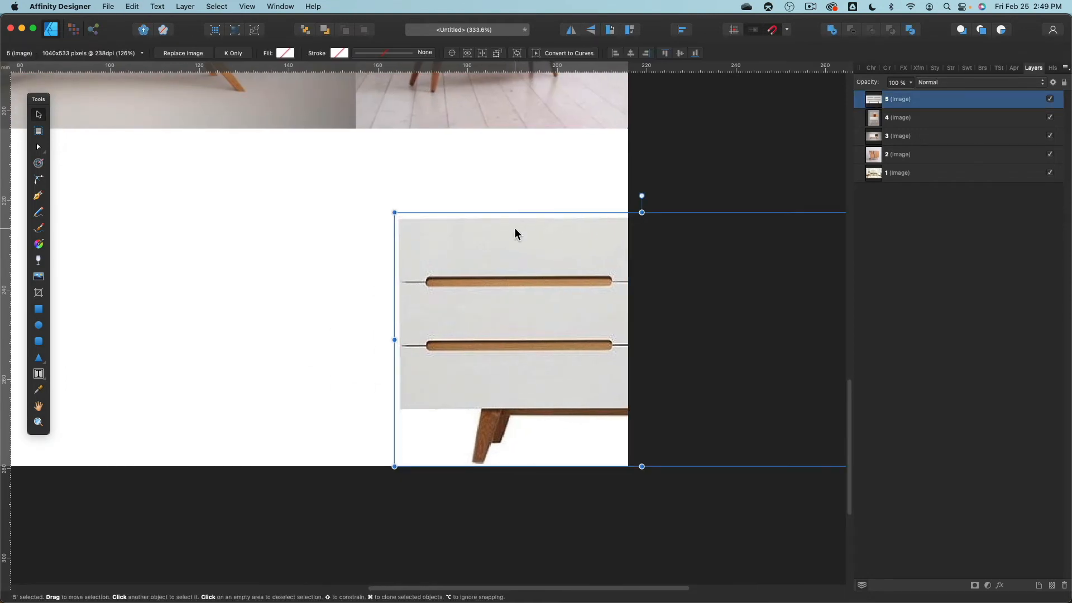
- Move the uncropped dresser image left until it lies fully on the page below the cabinet photos
{"action": "left_click_drag", "start_coordinate": [519, 262], "coordinate": [195, 219]}
{"action": "left_click", "coordinate": [607, 194]}
{"action": "scroll", "coordinate": [376, 156], "scroll_direction": "left", "scroll_amount": 8}
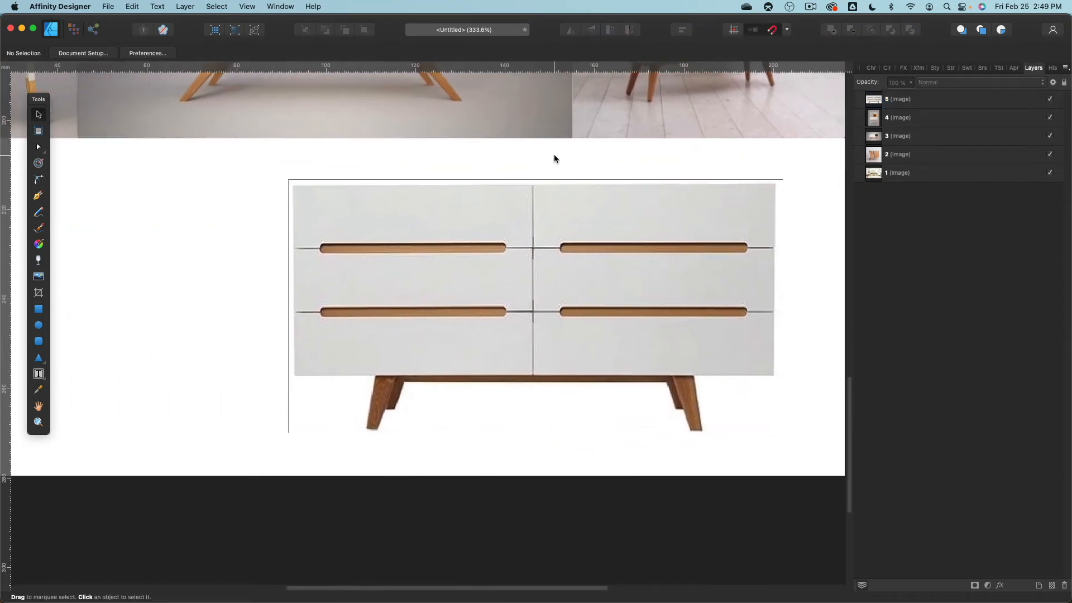
- Draw a rectangle over the left half of the dresser and remove its fill
{"action": "left_click", "coordinate": [39, 309]}
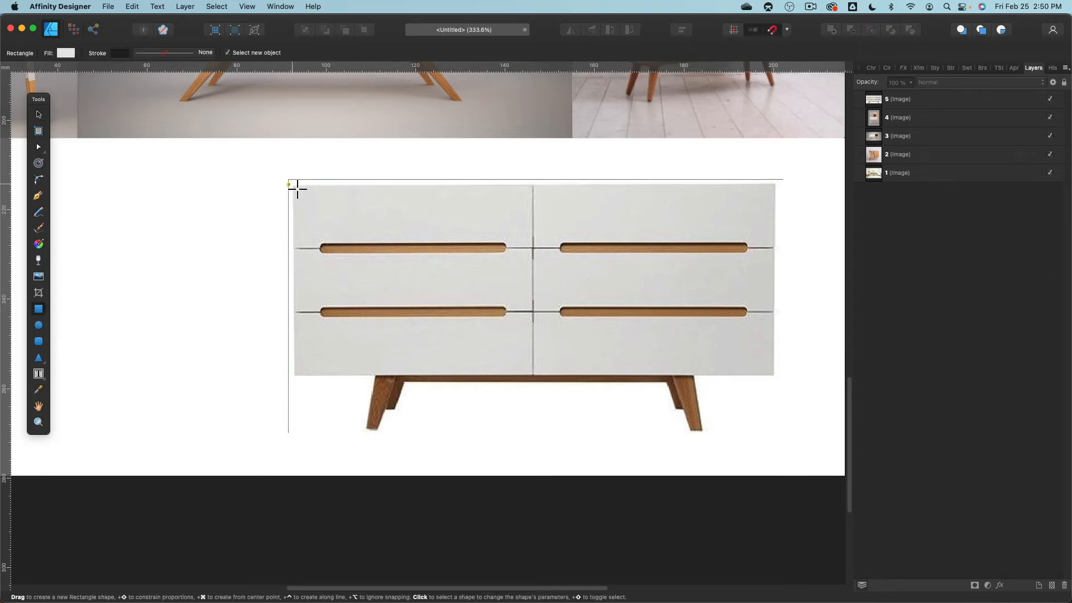
{"action": "left_click_drag", "start_coordinate": [275, 168], "coordinate": [520, 450]}
{"action": "key", "text": "v"}
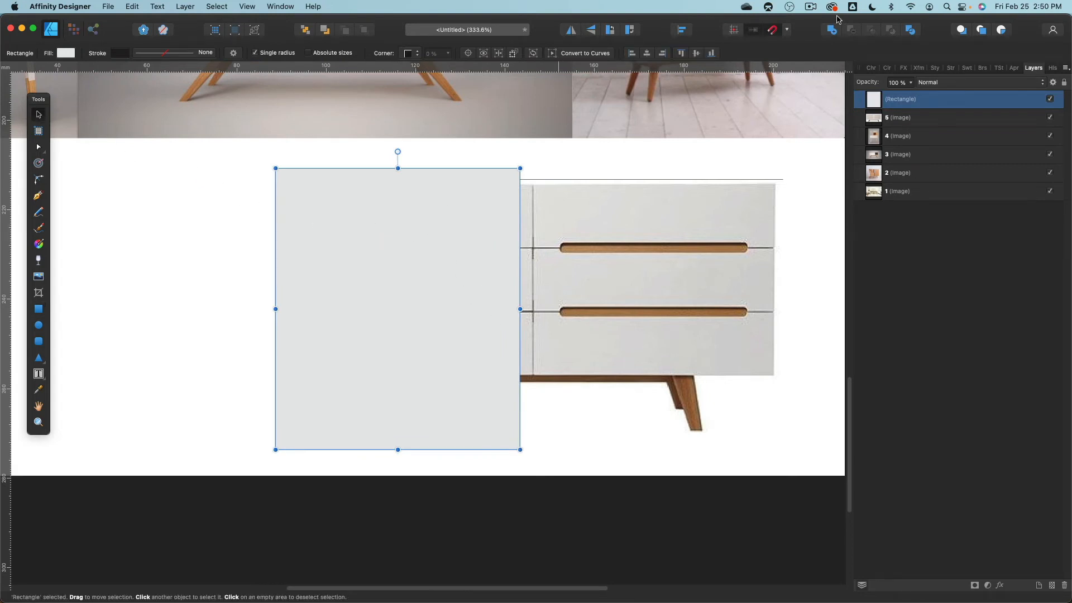
{"action": "left_click", "coordinate": [875, 68]}
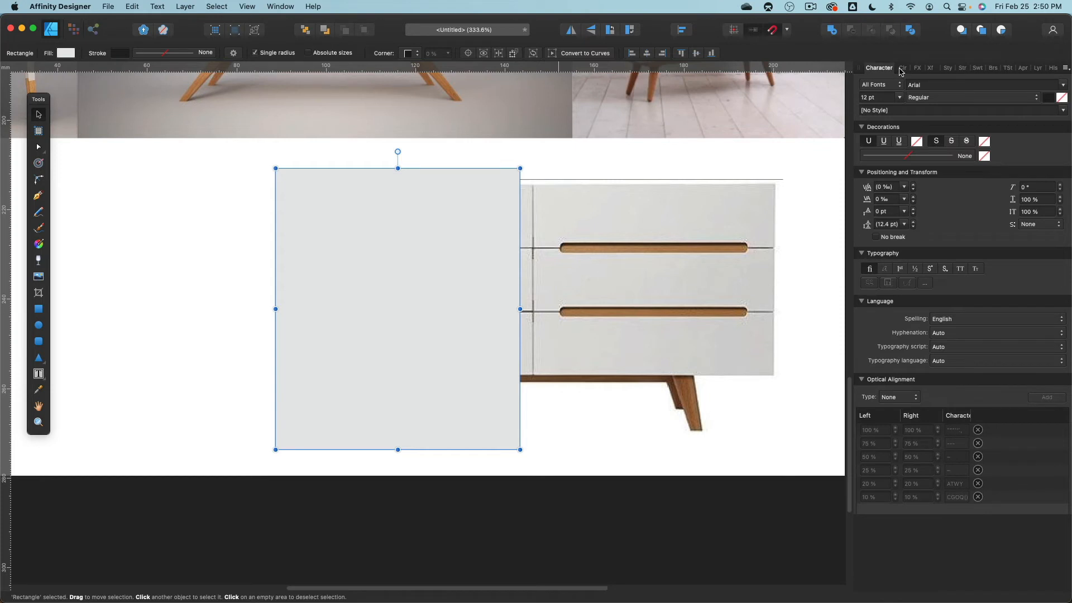
{"action": "left_click", "coordinate": [902, 68]}
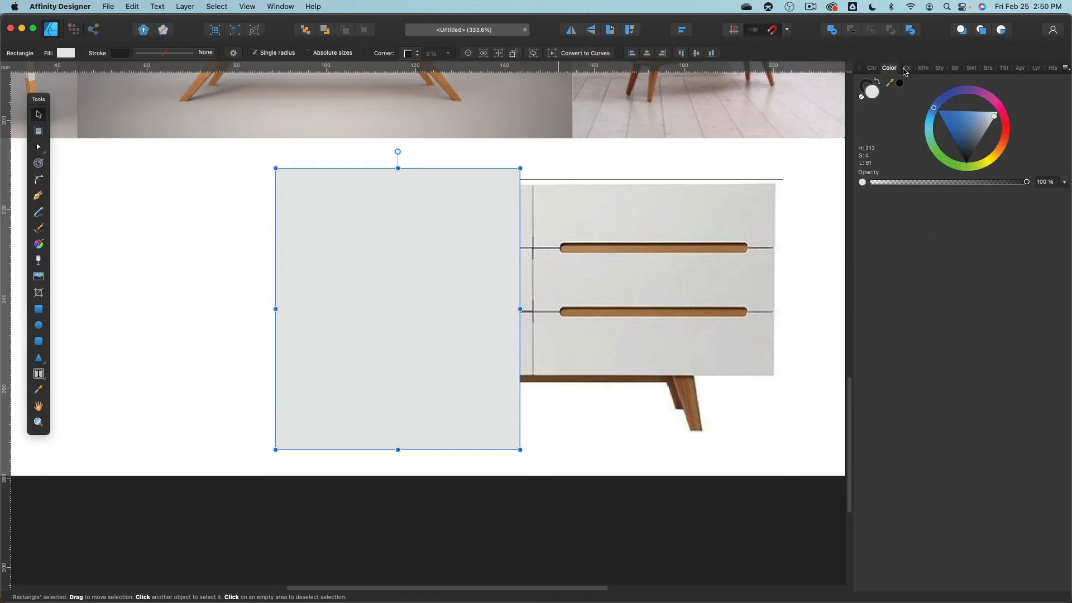
{"action": "left_click", "coordinate": [861, 99]}
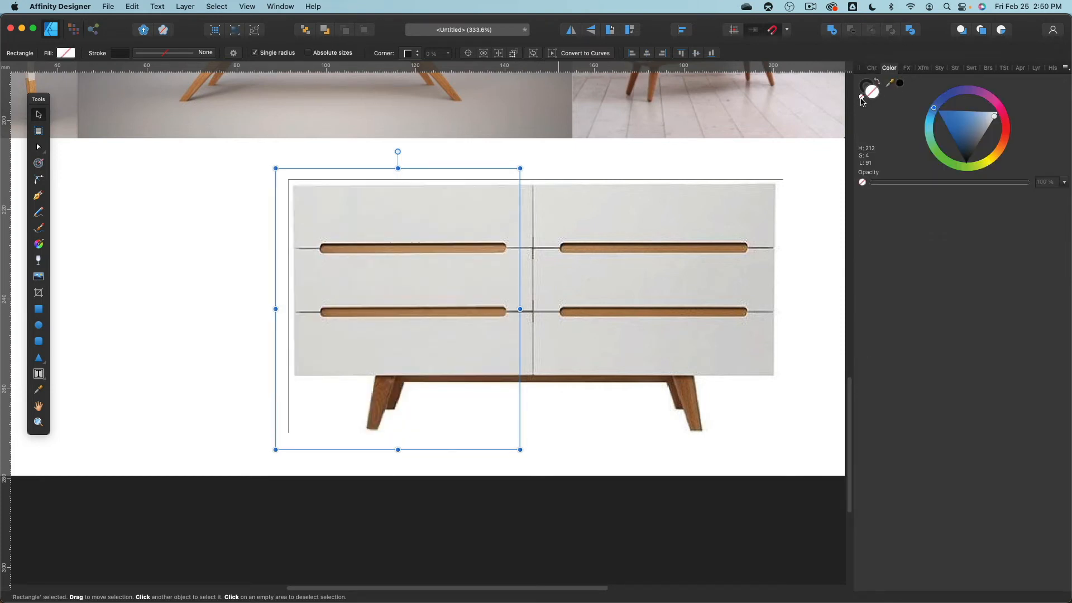
{"action": "left_click", "coordinate": [862, 88]}
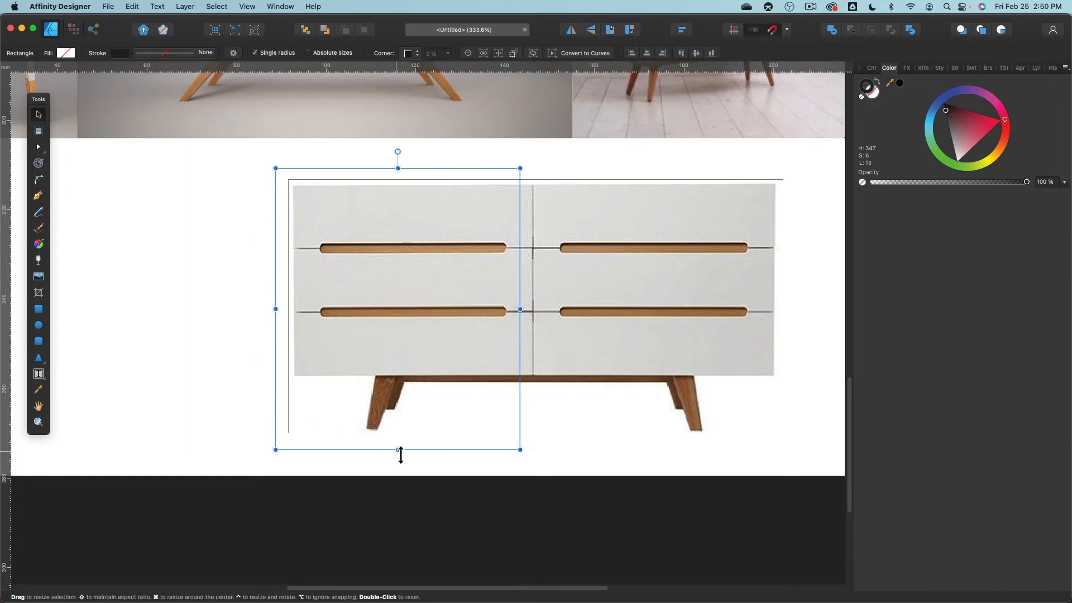
- Resize the unfilled rectangle so its upper, left and lower edges sit just inside the dresser image's dark border lines
{"action": "left_click_drag", "start_coordinate": [398, 449], "coordinate": [401, 434]}
{"action": "scroll", "coordinate": [402, 171], "scroll_direction": "up", "scroll_amount": 3}
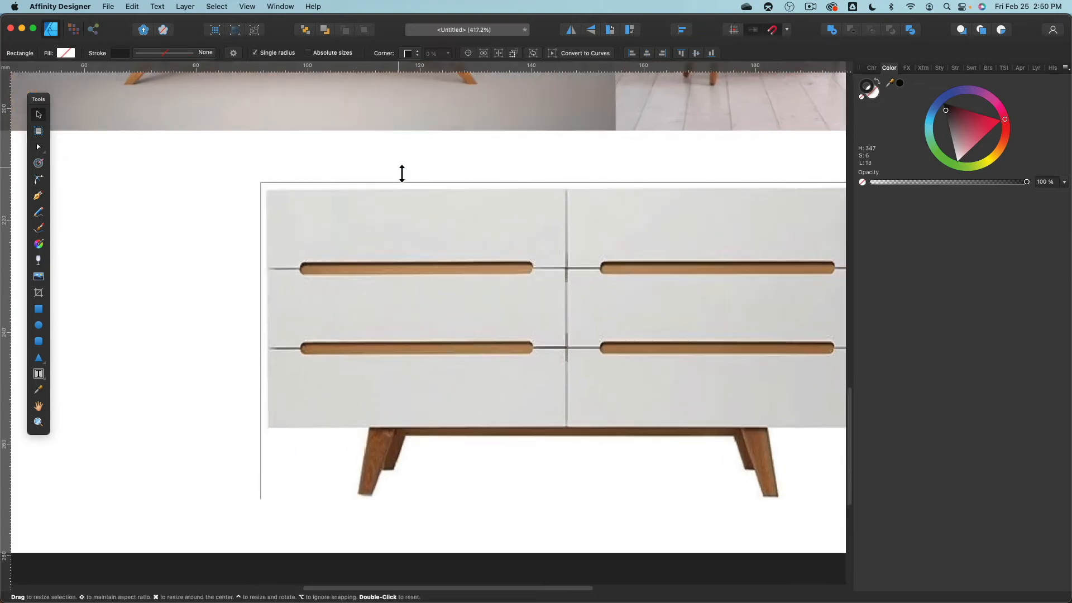
{"action": "scroll", "coordinate": [402, 173], "scroll_direction": "up", "scroll_amount": 4}
{"action": "left_click_drag", "start_coordinate": [400, 170], "coordinate": [400, 207]}
{"action": "left_click_drag", "start_coordinate": [79, 529], "coordinate": [114, 532]}
{"action": "mouse_move", "coordinate": [127, 533]}
{"action": "left_mouse_down"}
{"action": "mouse_move", "coordinate": [119, 531]}
{"action": "mouse_move", "coordinate": [139, 531]}
{"action": "mouse_move", "coordinate": [115, 529]}
{"action": "mouse_move", "coordinate": [141, 528]}
{"action": "mouse_move", "coordinate": [106, 527]}
{"action": "mouse_move", "coordinate": [125, 527]}
{"action": "left_mouse_up"}
{"action": "scroll", "coordinate": [294, 306], "scroll_direction": "down", "scroll_amount": 5}
{"action": "scroll", "coordinate": [296, 306], "scroll_direction": "down", "scroll_amount": 4}
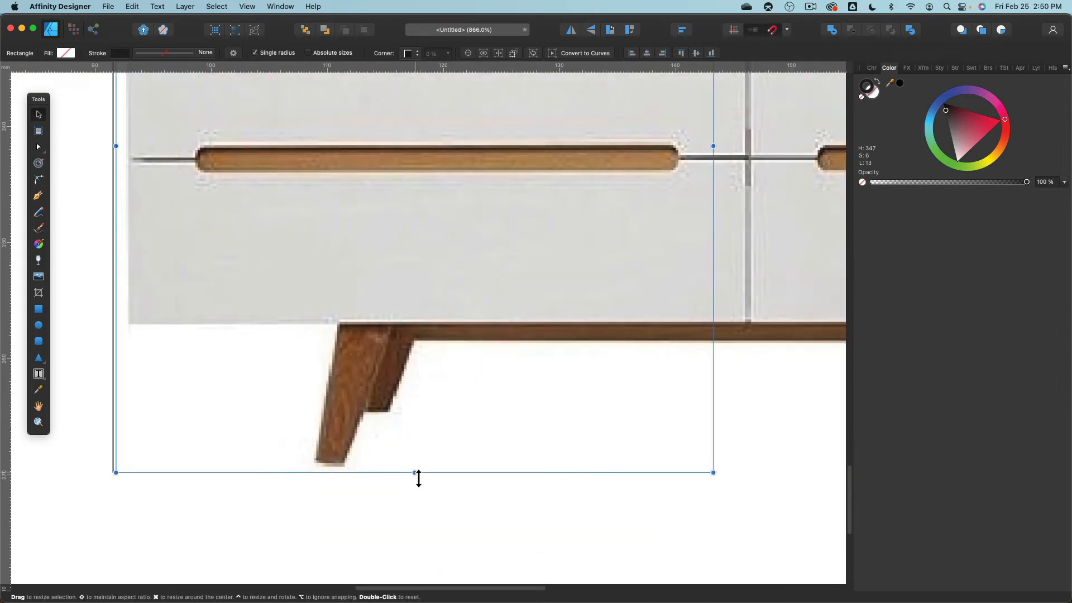
{"action": "left_click_drag", "start_coordinate": [418, 478], "coordinate": [416, 470]}
{"action": "scroll", "coordinate": [621, 285], "scroll_direction": "up", "scroll_amount": 3}
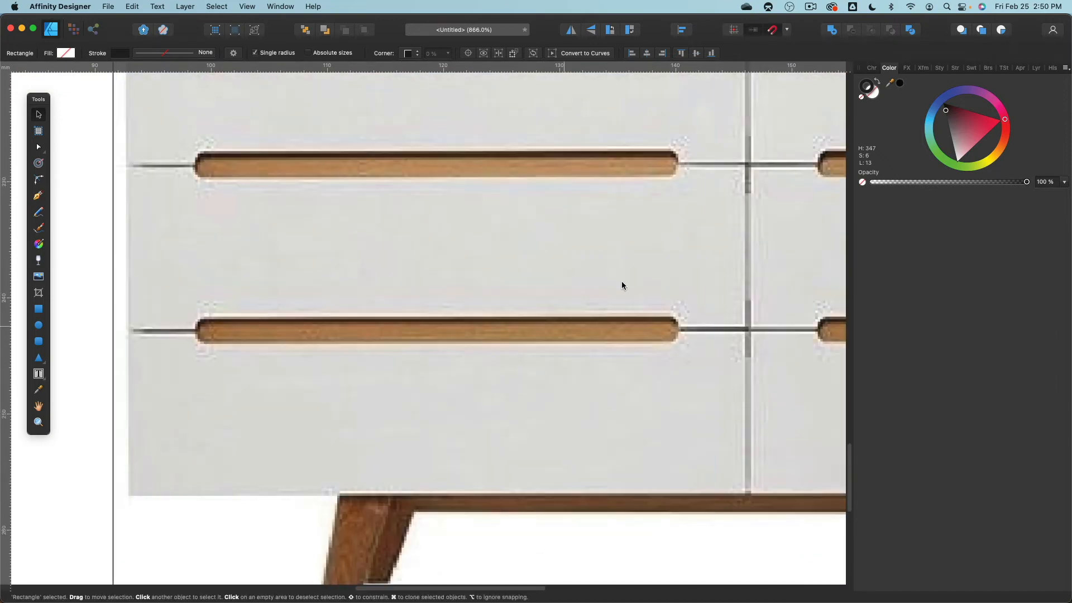
- Clip dresser image 5 by nesting it inside the rectangle layer, and expand that layer to show the nested image
{"action": "left_click", "coordinate": [1031, 69]}
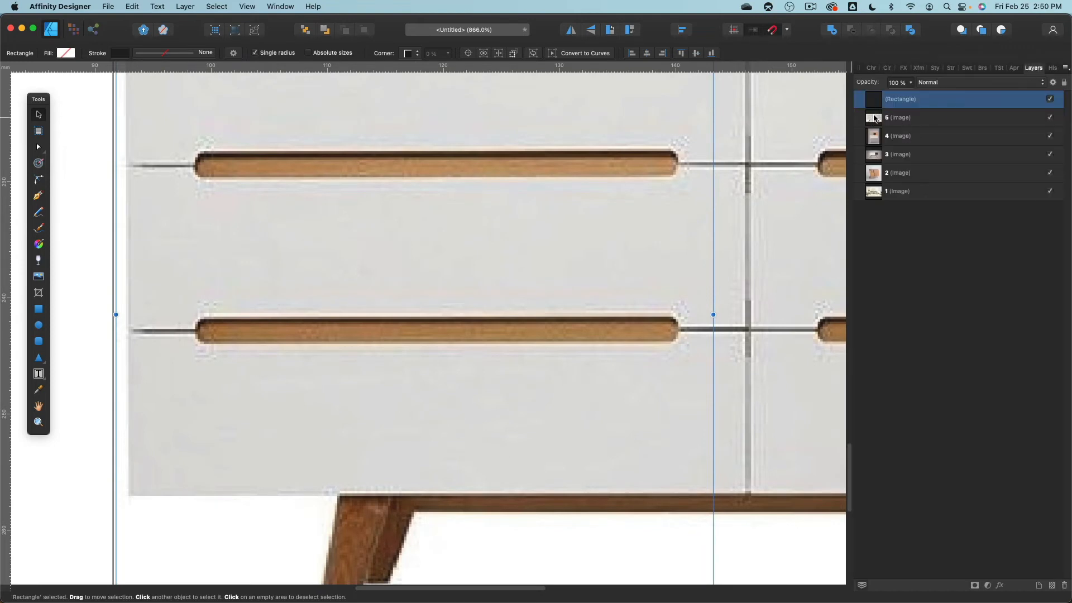
{"action": "left_click_drag", "start_coordinate": [874, 121], "coordinate": [910, 101]}
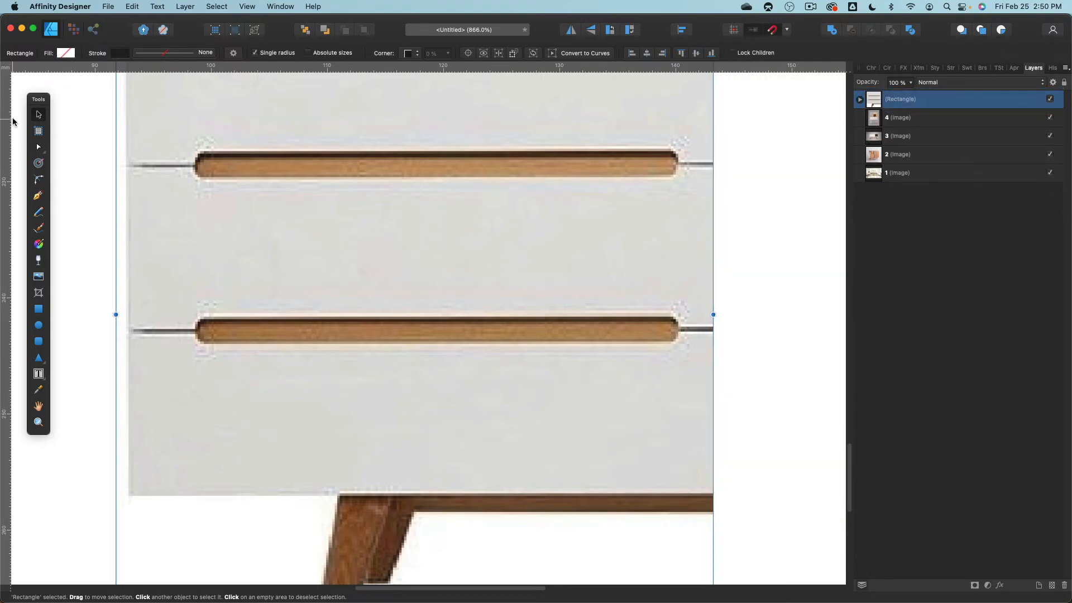
{"action": "left_click", "coordinate": [77, 117]}
{"action": "scroll", "coordinate": [282, 347], "scroll_direction": "up", "scroll_amount": 5}
{"action": "scroll", "coordinate": [283, 348], "scroll_direction": "down", "scroll_amount": 3}
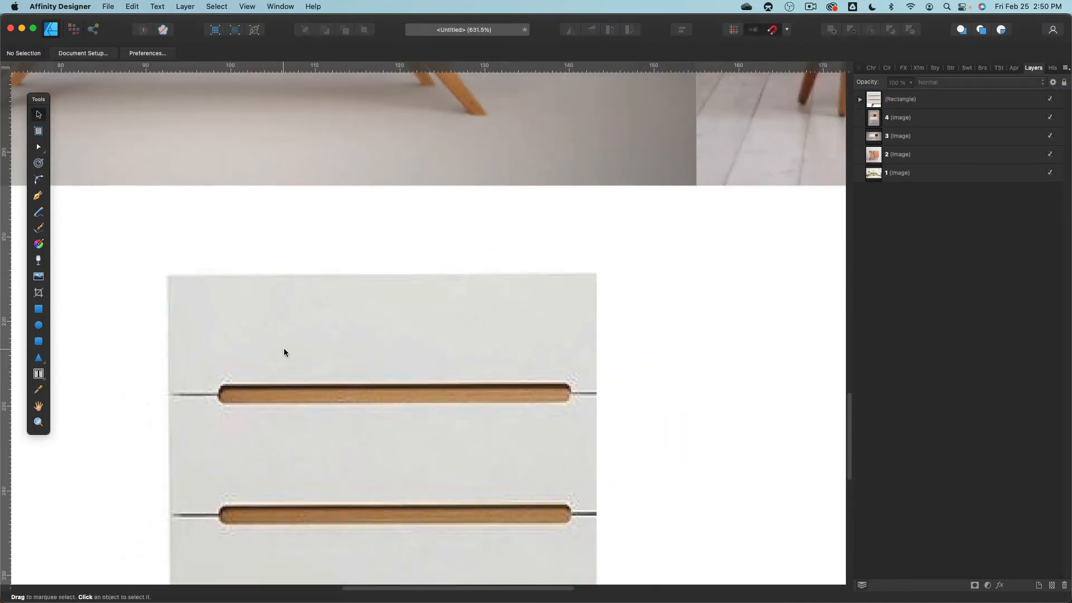
{"action": "scroll", "coordinate": [555, 313], "scroll_direction": "down", "scroll_amount": 3}
{"action": "left_click", "coordinate": [860, 100]}
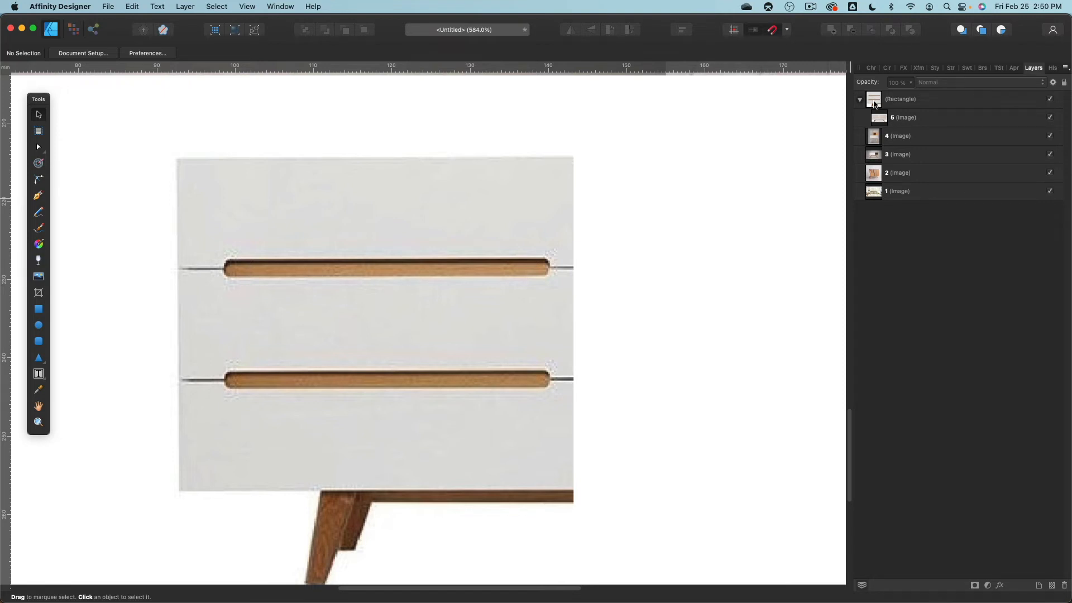
{"action": "left_click", "coordinate": [219, 8]}
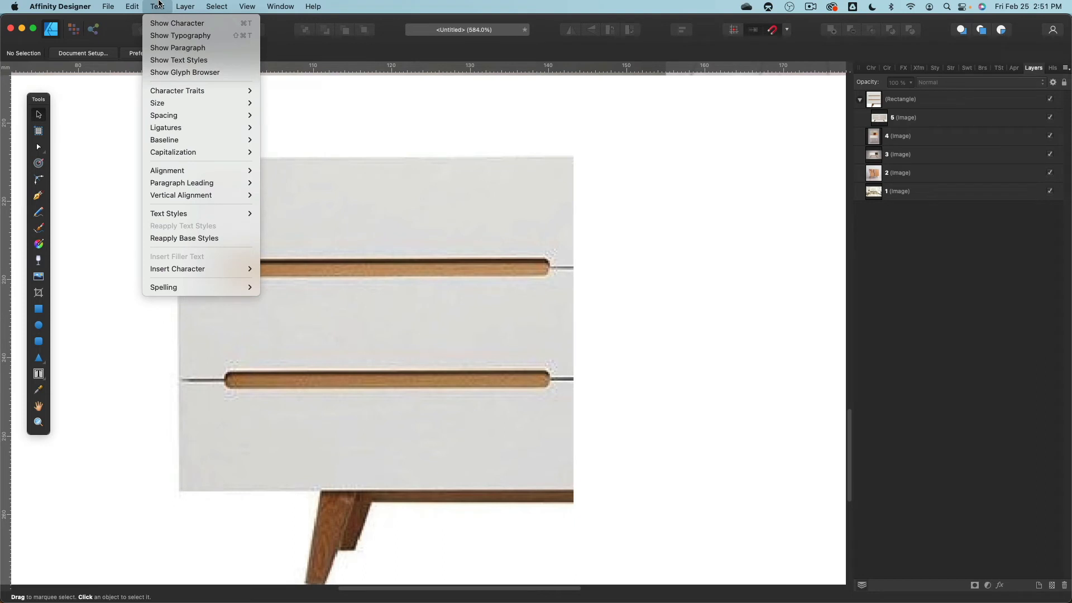
{"action": "left_click", "coordinate": [158, 6]}
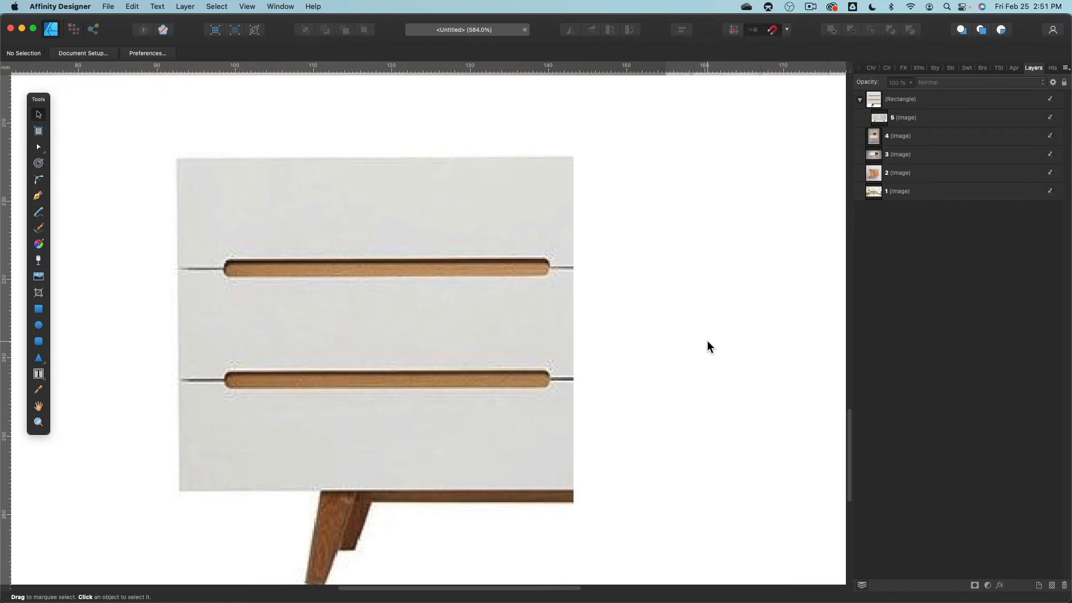
- Move the clipped dresser to the page's lower-right corner, flush with the right and bottom page edges
{"action": "scroll", "coordinate": [707, 340], "scroll_direction": "down", "scroll_amount": 5}
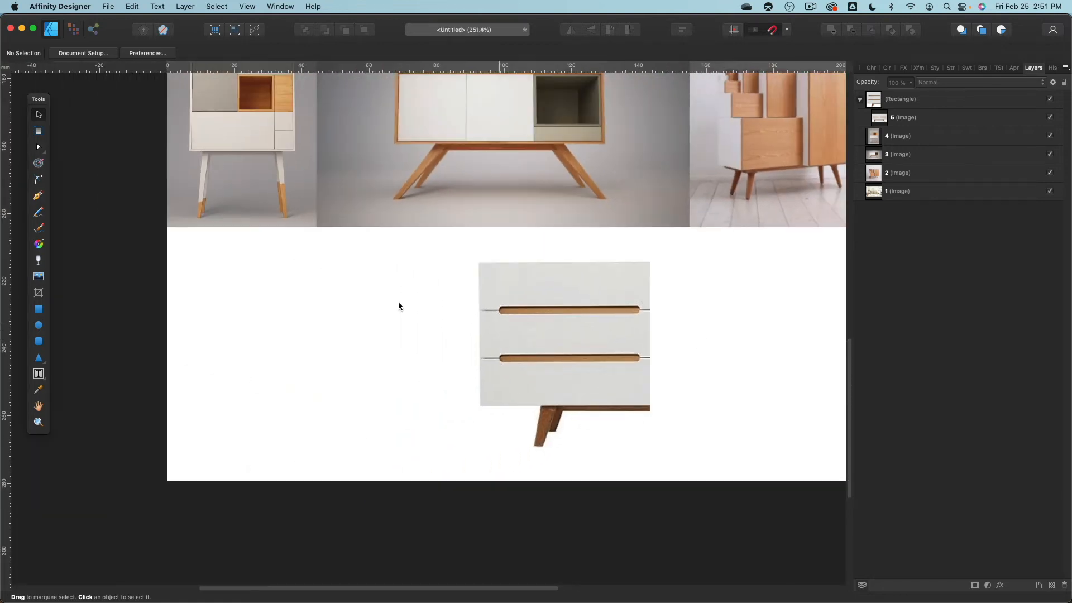
{"action": "scroll", "coordinate": [437, 377], "scroll_direction": "right", "scroll_amount": 5}
{"action": "scroll", "coordinate": [437, 378], "scroll_direction": "down", "scroll_amount": 1}
{"action": "left_click", "coordinate": [374, 269]}
{"action": "left_click_drag", "start_coordinate": [374, 270], "coordinate": [612, 300]}
{"action": "left_click", "coordinate": [384, 289]}
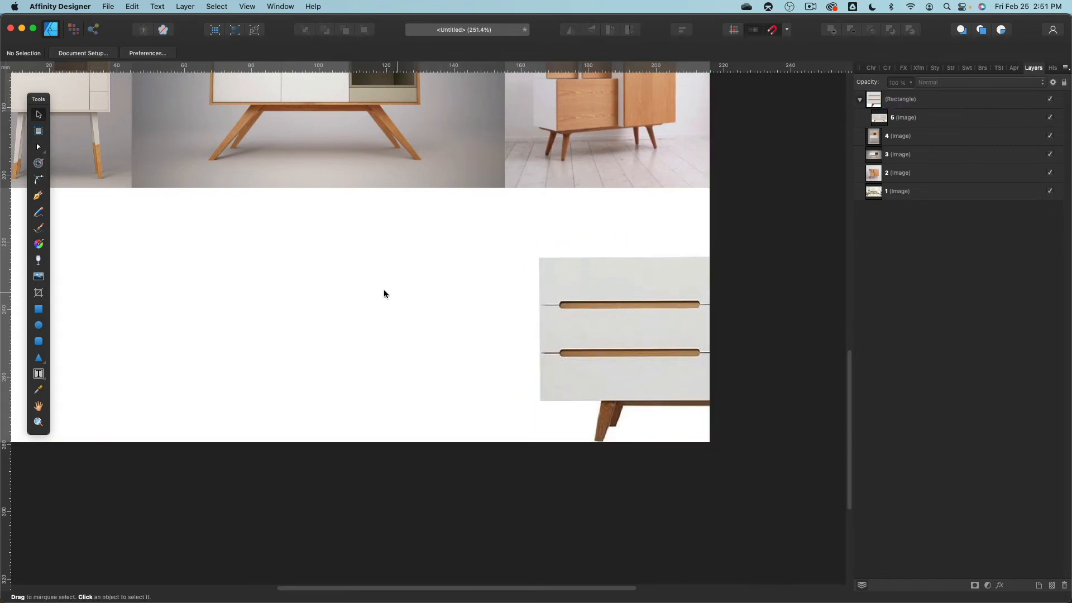
{"action": "scroll", "coordinate": [380, 287], "scroll_direction": "down", "scroll_amount": 1}
{"action": "scroll", "coordinate": [380, 289], "scroll_direction": "down", "scroll_amount": 2}
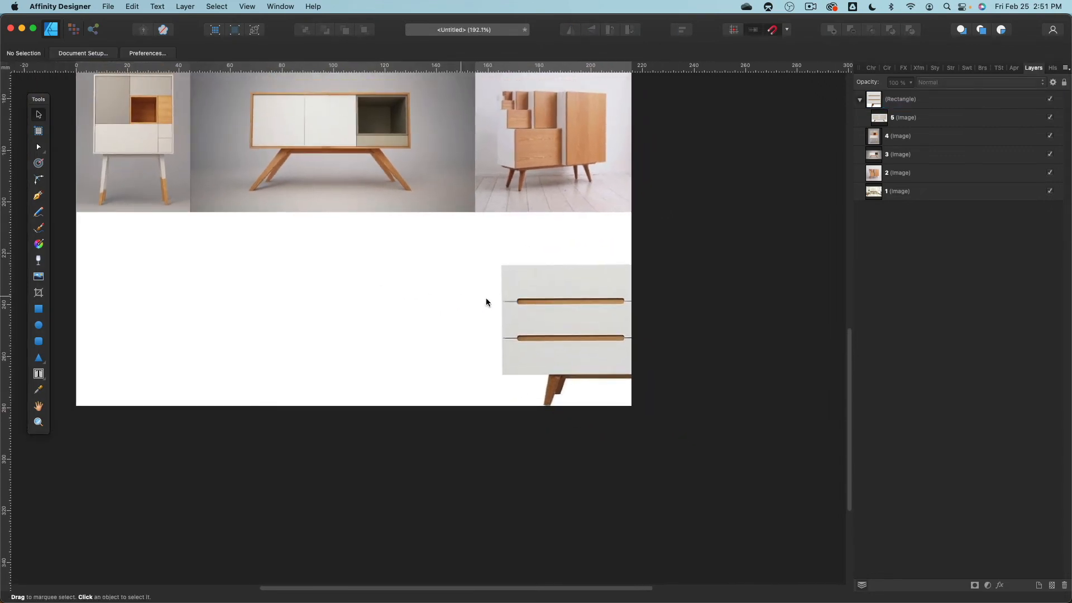
- Enlarge the cropped white drawer-cabinet image outward from its upper-left corner within the poster's lower-right area
{"action": "left_click", "coordinate": [524, 299]}
{"action": "left_click_drag", "start_coordinate": [499, 262], "coordinate": [475, 236]}
{"action": "left_click", "coordinate": [377, 272]}
- Narrow the Affinity Designer window from its left edge to expose the Text document behind it
{"action": "scroll", "coordinate": [263, 282], "scroll_direction": "left", "scroll_amount": 5}
{"action": "scroll", "coordinate": [335, 296], "scroll_direction": "up", "scroll_amount": 2}
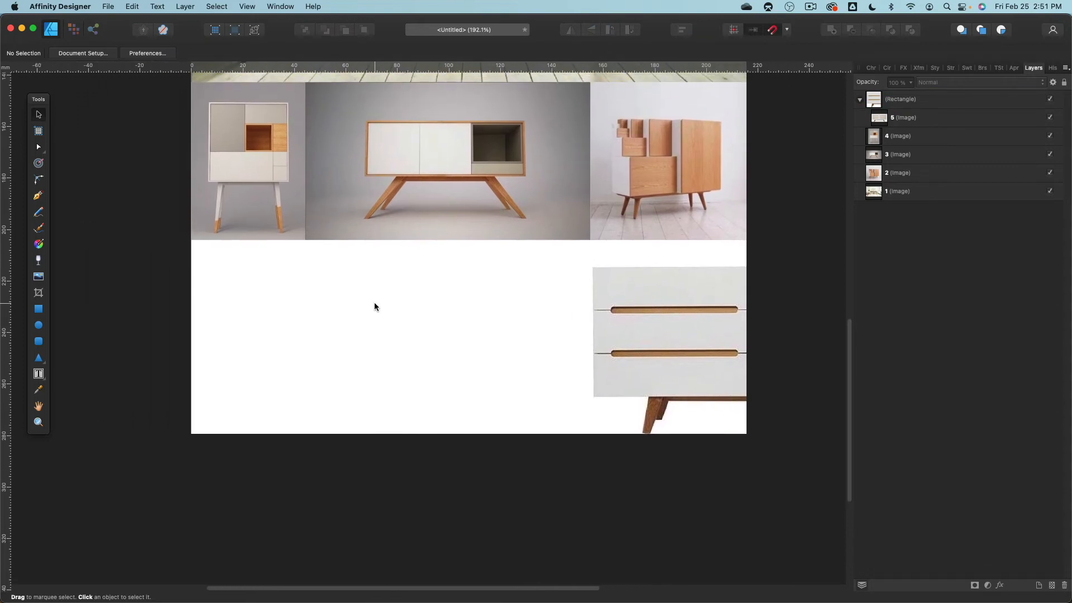
{"action": "scroll", "coordinate": [374, 302], "scroll_direction": "up", "scroll_amount": 5}
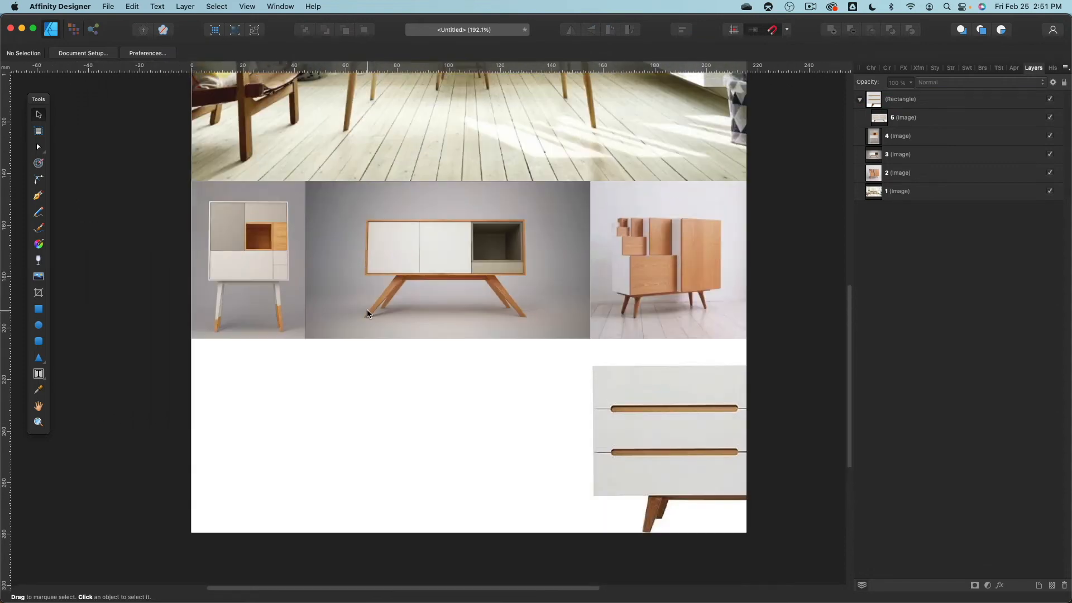
{"action": "scroll", "coordinate": [366, 309], "scroll_direction": "down", "scroll_amount": 2}
{"action": "scroll", "coordinate": [366, 310], "scroll_direction": "down", "scroll_amount": 3}
{"action": "scroll", "coordinate": [366, 243], "scroll_direction": "up", "scroll_amount": 5}
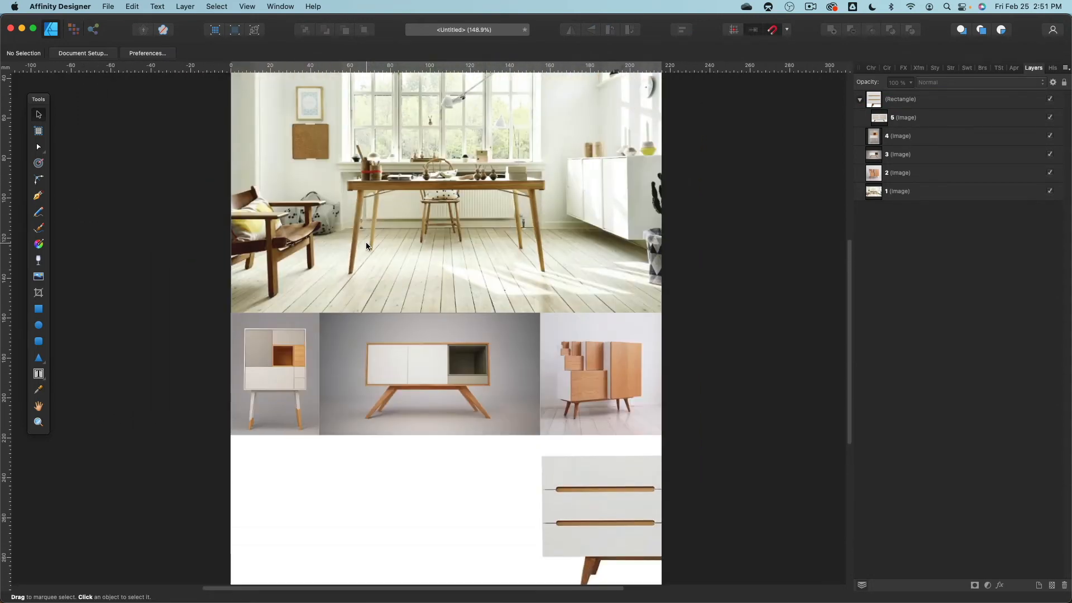
{"action": "scroll", "coordinate": [367, 244], "scroll_direction": "down", "scroll_amount": 1}
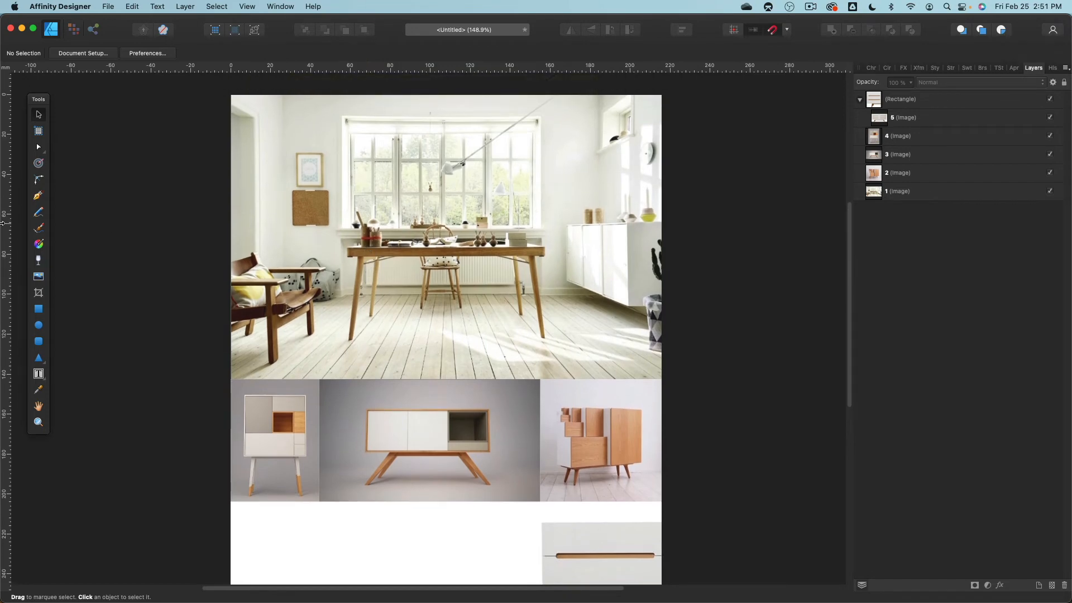
{"action": "left_click_drag", "start_coordinate": [3, 222], "coordinate": [221, 224]}
- Copy the three "Furniture Design" course lines from the TextEdit document into the poster and place them over the main photo's upper left
{"action": "left_click", "coordinate": [122, 416]}
{"action": "key", "text": "super+a"}
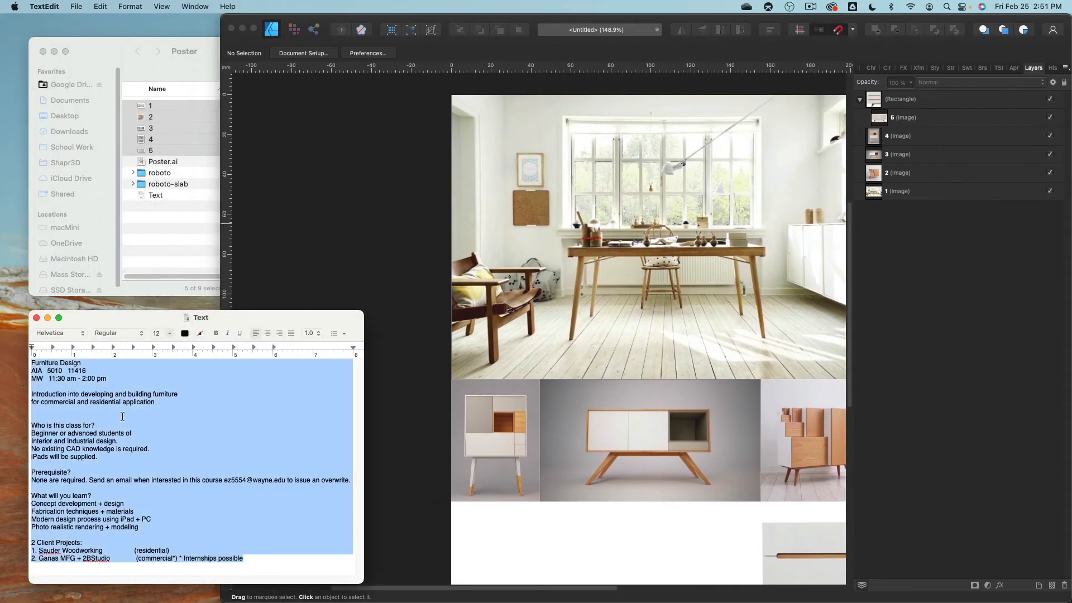
{"action": "left_click", "coordinate": [122, 416]}
{"action": "left_click", "coordinate": [105, 378]}
{"action": "left_click_drag", "start_coordinate": [104, 378], "coordinate": [8, 353]}
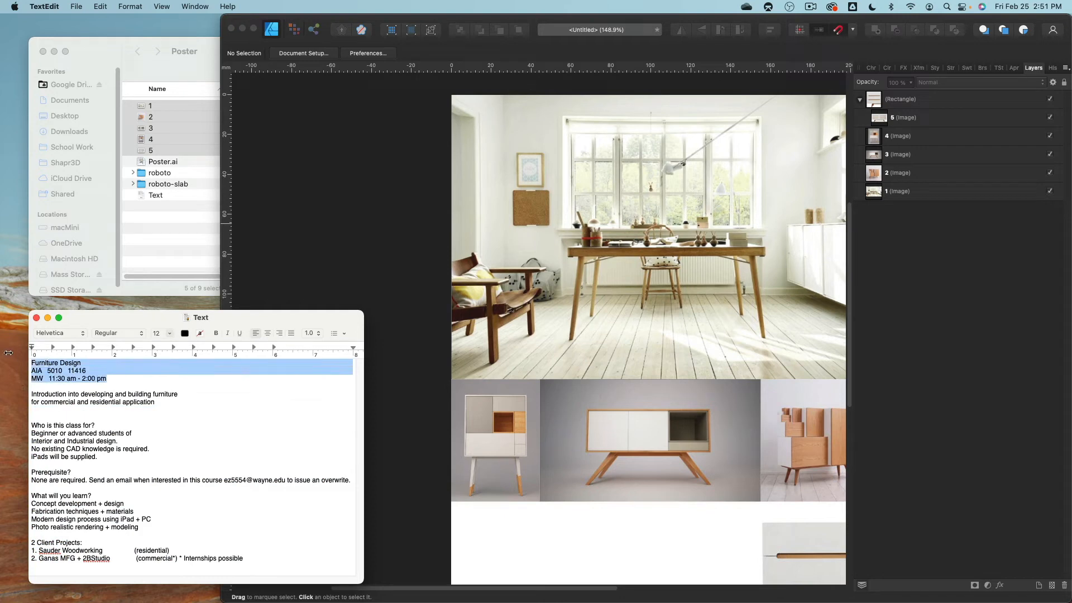
{"action": "key", "text": "super+c"}
{"action": "left_click", "coordinate": [333, 221]}
{"action": "key", "text": "super+v"}
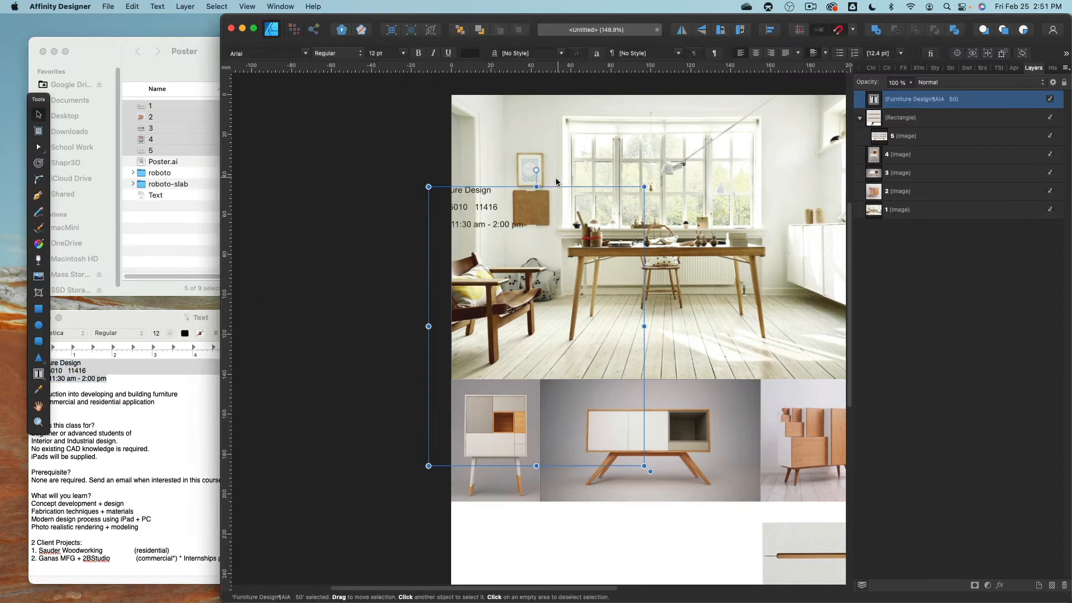
{"action": "left_click_drag", "start_coordinate": [463, 202], "coordinate": [523, 148]}
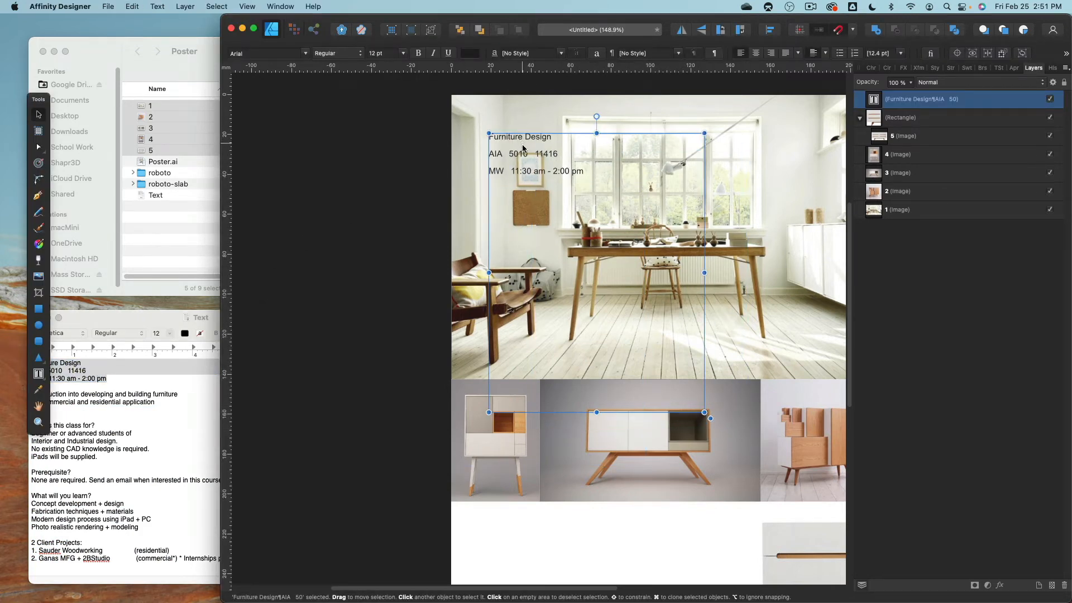
- Copy the two-line "Introduction into developing and building furniture" text from TextEdit into the poster, left-aligned below the heading block
{"action": "left_click", "coordinate": [133, 463]}
{"action": "left_click_drag", "start_coordinate": [161, 402], "coordinate": [9, 398]}
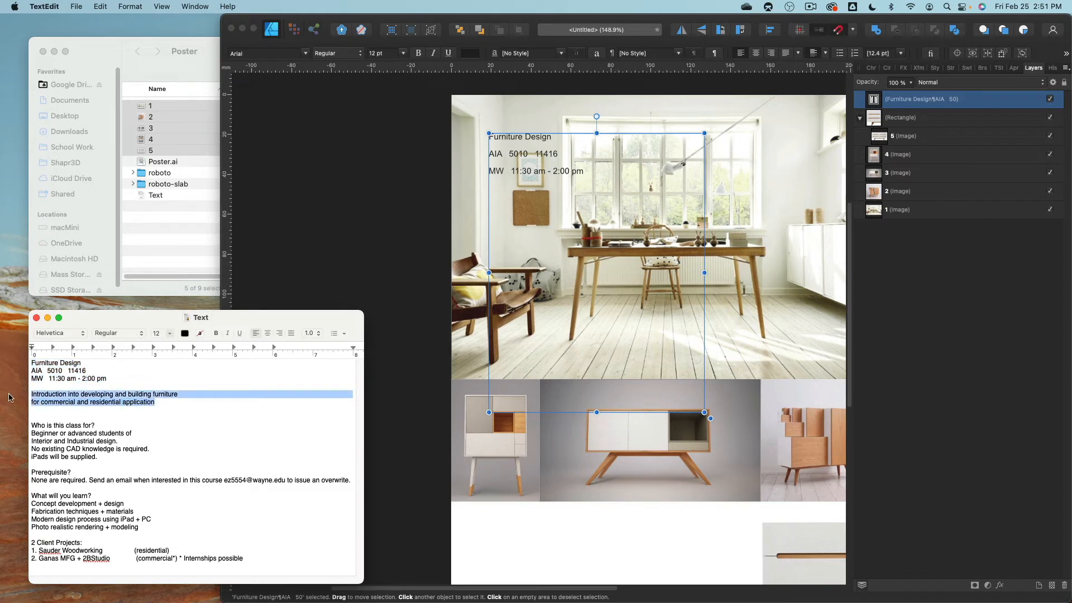
{"action": "key", "text": "super+c"}
{"action": "left_click", "coordinate": [454, 240]}
{"action": "key", "text": "super+v"}
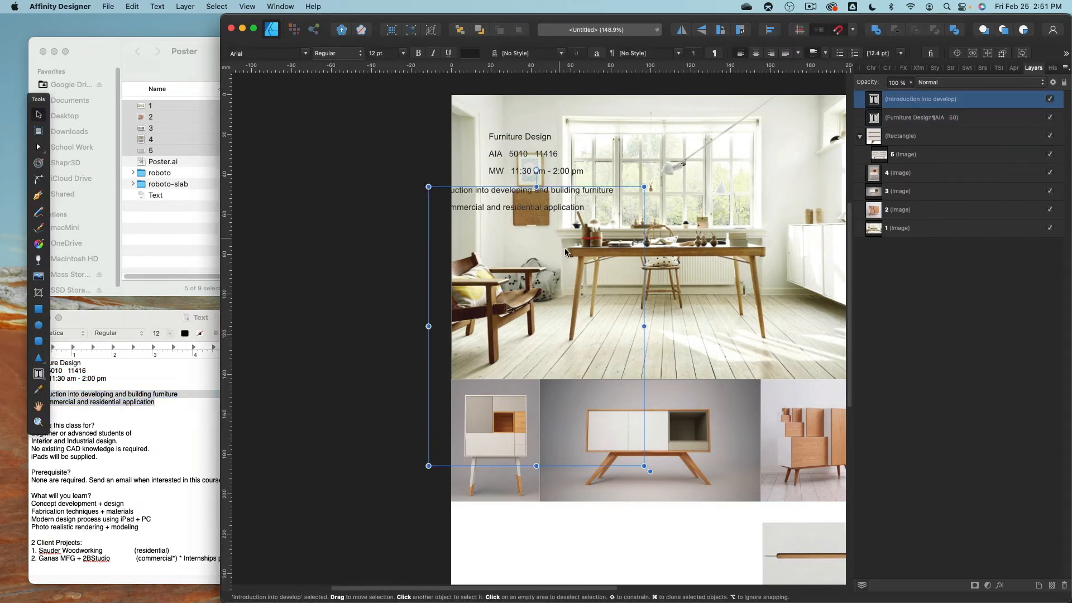
{"action": "left_click_drag", "start_coordinate": [486, 192], "coordinate": [539, 219]}
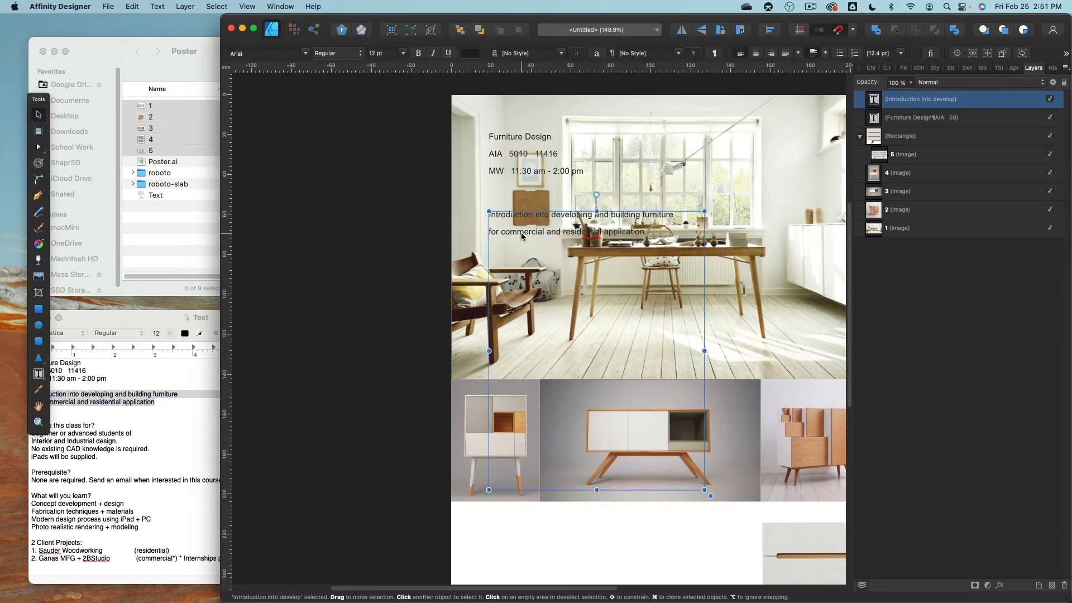
- Shorten the introduction and heading text frames so that each closely fits its own lines
{"action": "left_click_drag", "start_coordinate": [596, 490], "coordinate": [596, 248]}
{"action": "left_click", "coordinate": [528, 157]}
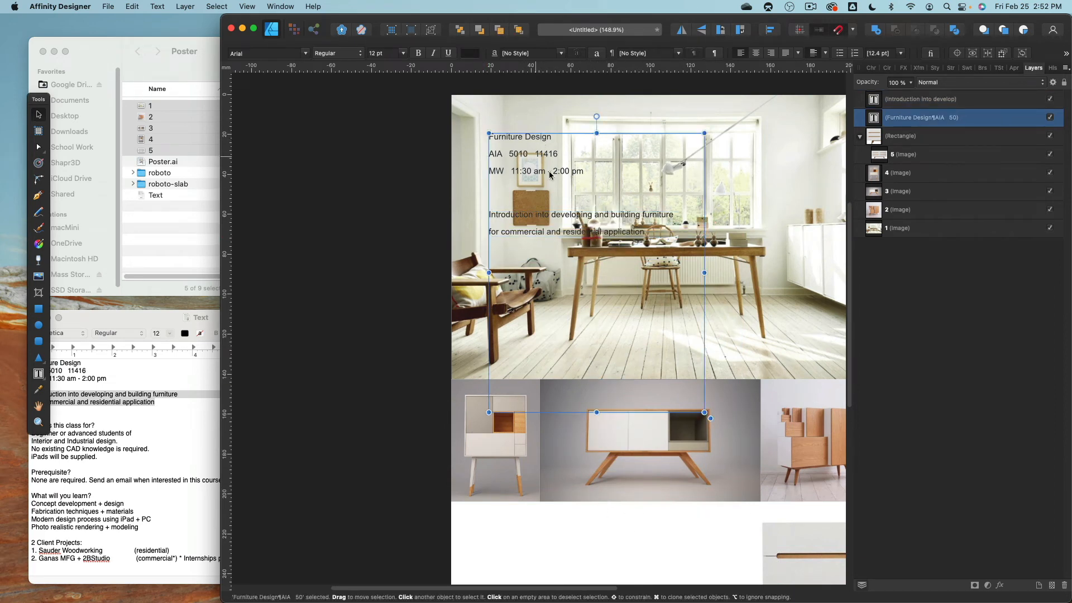
{"action": "left_click_drag", "start_coordinate": [596, 355], "coordinate": [593, 196]}
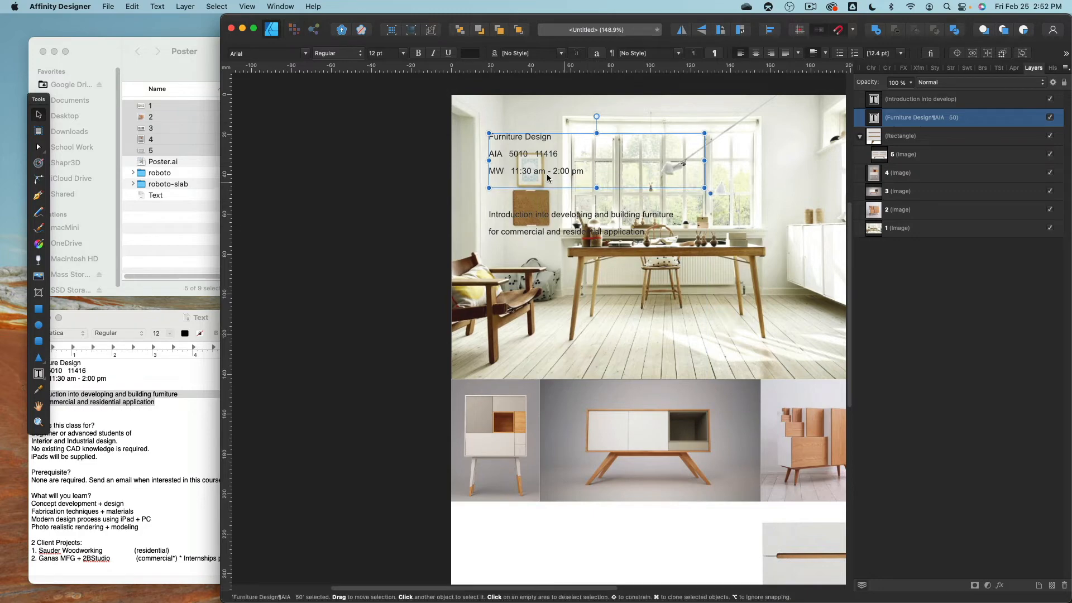
- Reset the rotation of the canvas view
{"action": "scroll", "coordinate": [548, 155], "scroll_direction": "down", "scroll_amount": 5}
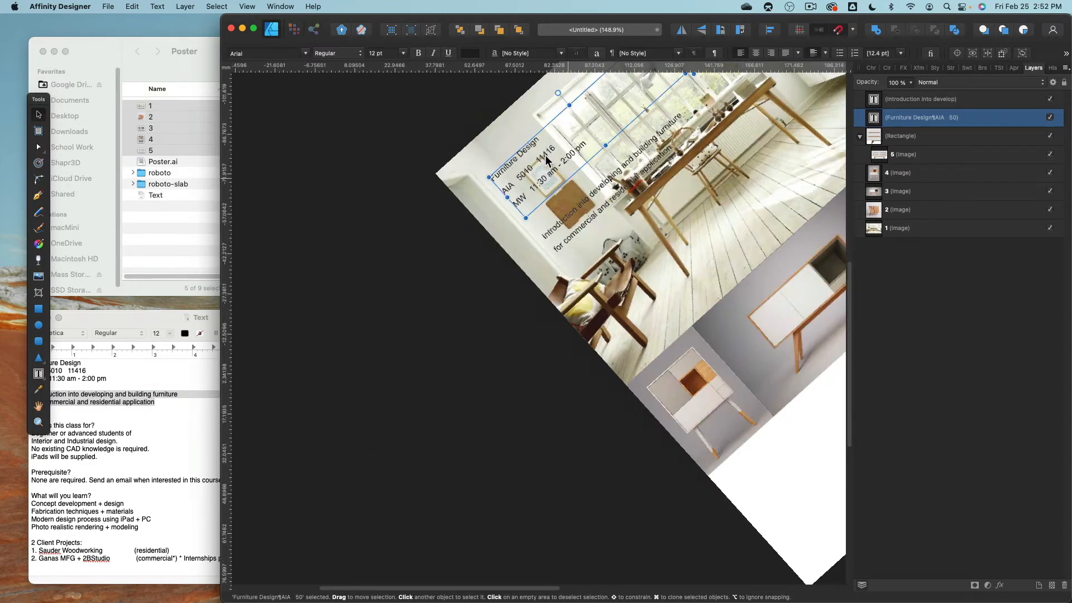
{"action": "scroll", "coordinate": [547, 156], "scroll_direction": "up", "scroll_amount": 3}
{"action": "scroll", "coordinate": [545, 156], "scroll_direction": "up", "scroll_amount": 8}
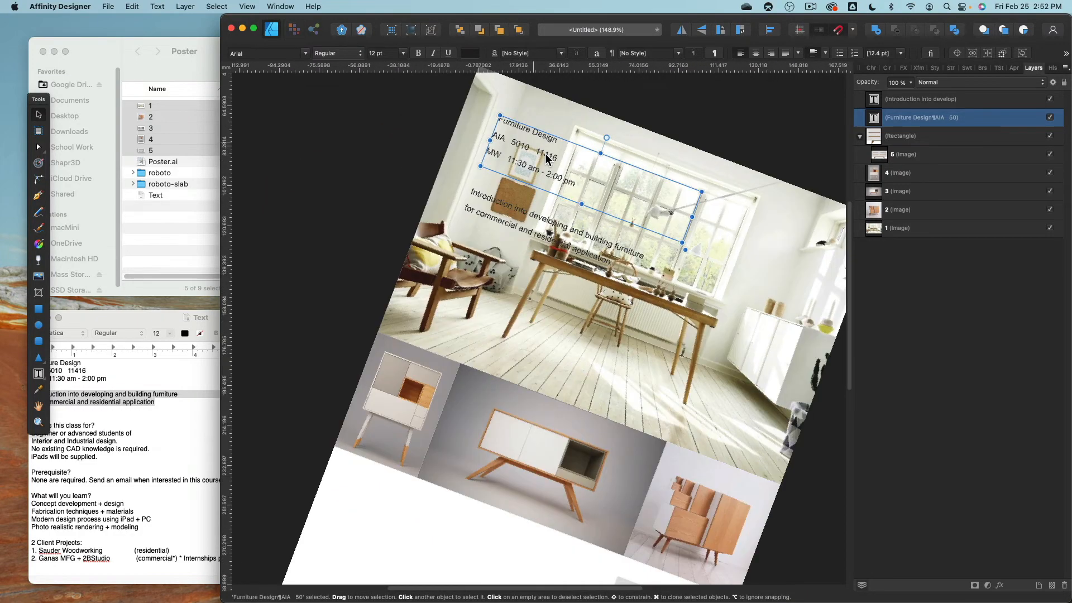
{"action": "scroll", "coordinate": [544, 153], "scroll_direction": "down", "scroll_amount": 8}
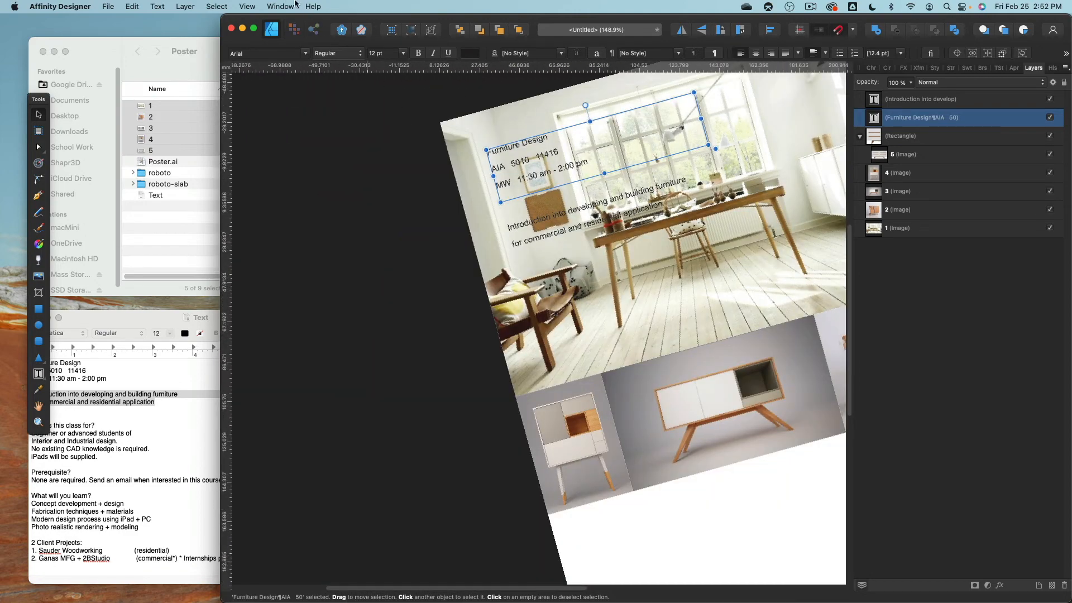
{"action": "left_click", "coordinate": [282, 6]}
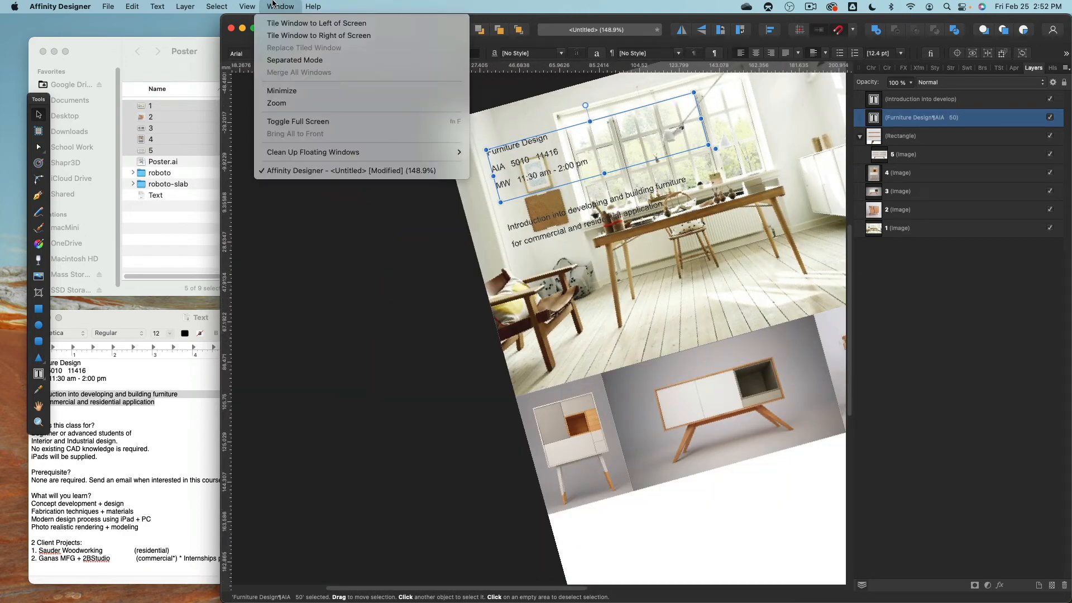
{"action": "mouse_move", "coordinate": [246, 3]}
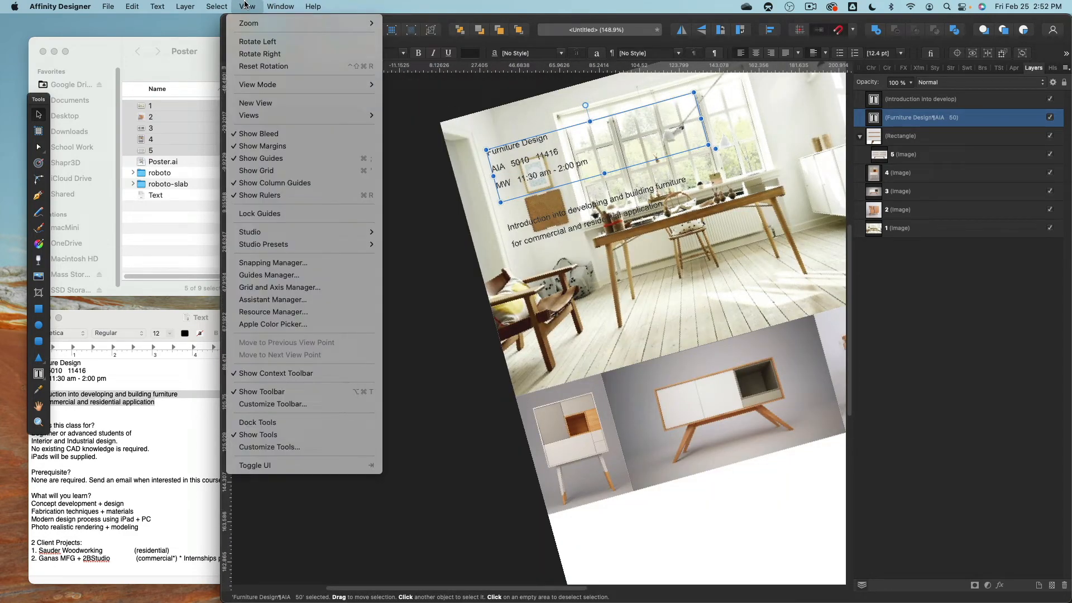
{"action": "left_click", "coordinate": [262, 66]}
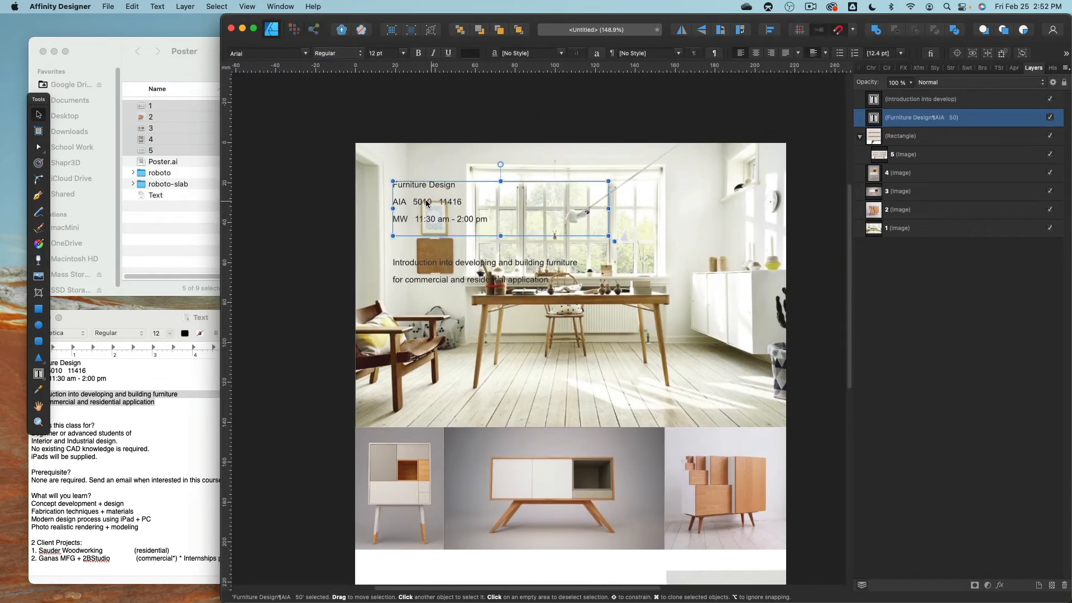
- Move the introduction text down over the photo's floor area, aligned with the heading's left edge
{"action": "scroll", "coordinate": [482, 204], "scroll_direction": "up", "scroll_amount": 3}
{"action": "left_click", "coordinate": [434, 293]}
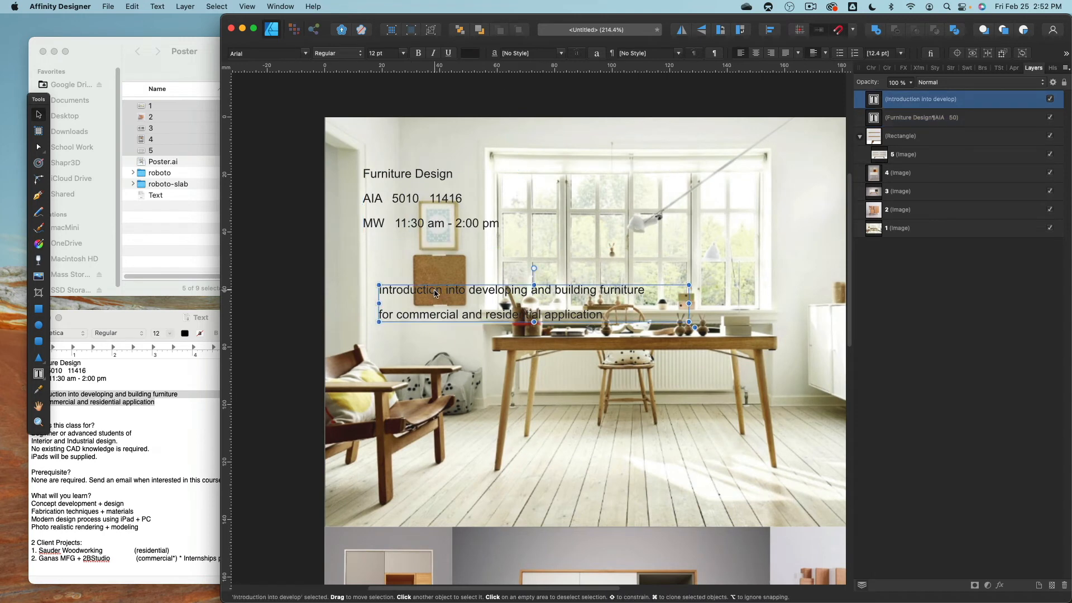
{"action": "left_click_drag", "start_coordinate": [433, 293], "coordinate": [418, 441]}
{"action": "scroll", "coordinate": [322, 282], "scroll_direction": "down", "scroll_amount": 1}
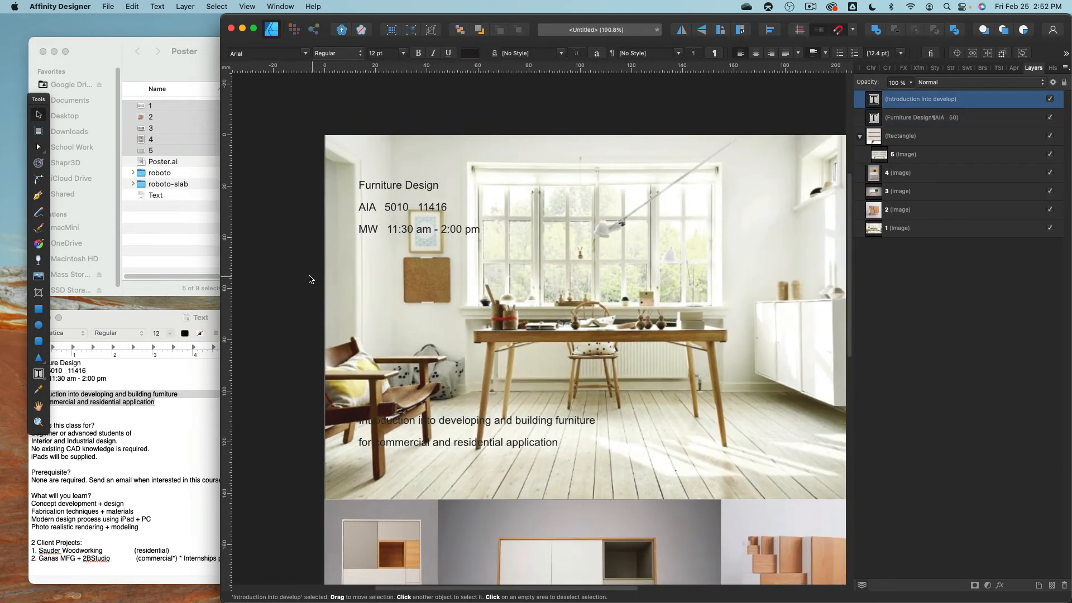
- Expand the Affinity Designer window to fill the screen, staying in the Designer persona
{"action": "left_click", "coordinate": [315, 29]}
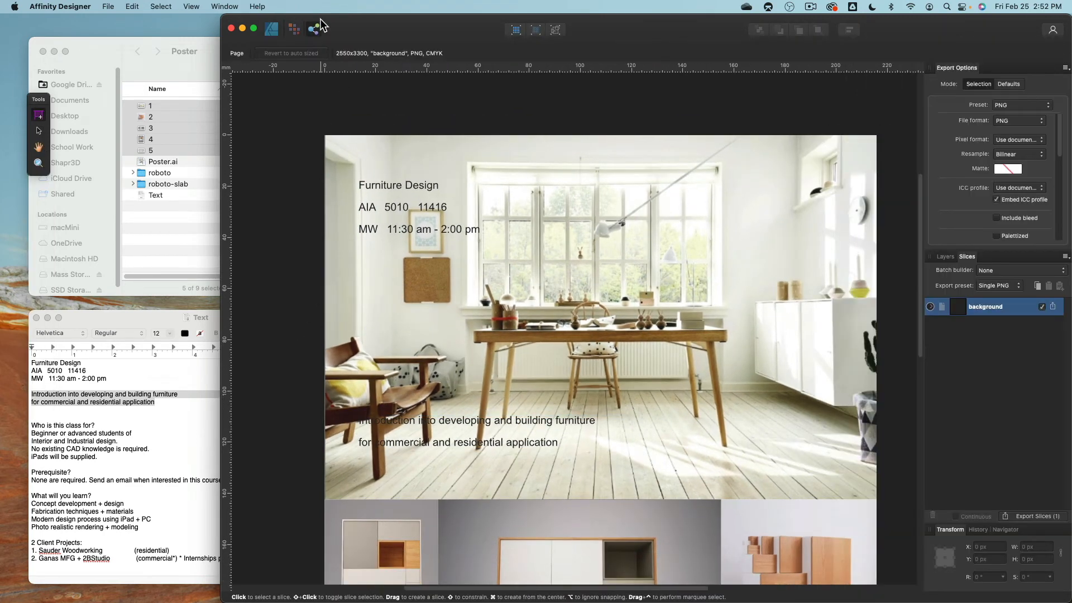
{"action": "left_click", "coordinate": [272, 29]}
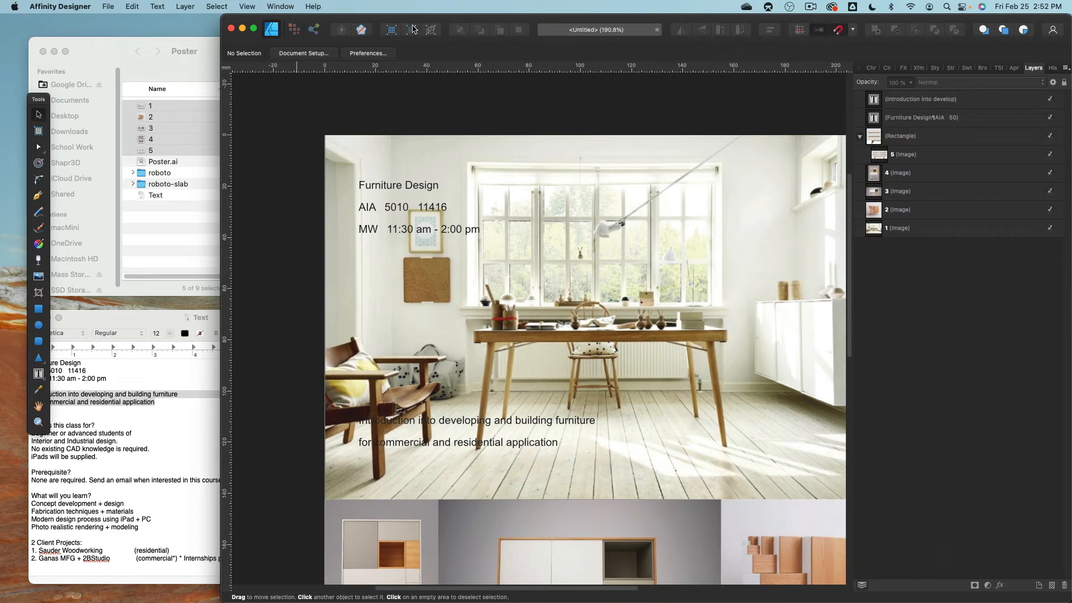
{"action": "double_click", "coordinate": [773, 50]}
- Draw one rectangle around the heading text and a wider one around the introduction text
{"action": "left_click", "coordinate": [38, 309]}
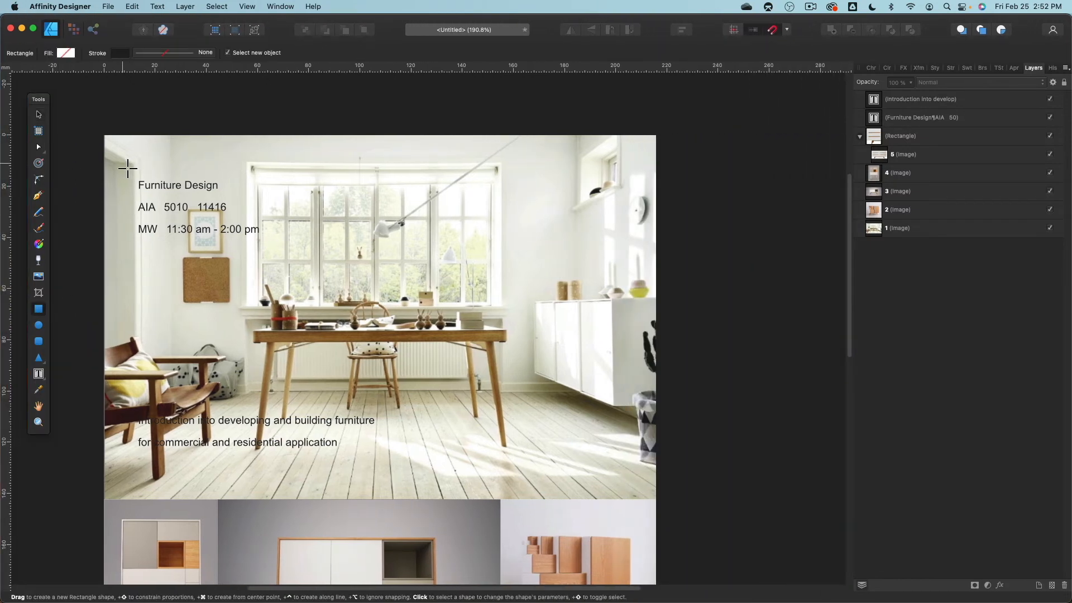
{"action": "left_click_drag", "start_coordinate": [119, 167], "coordinate": [290, 265]}
{"action": "mouse_move", "coordinate": [129, 379]}
{"action": "left_mouse_down"}
{"action": "mouse_move", "coordinate": [152, 427]}
{"action": "mouse_move", "coordinate": [408, 474]}
{"action": "left_mouse_up"}
{"action": "left_click", "coordinate": [40, 115]}
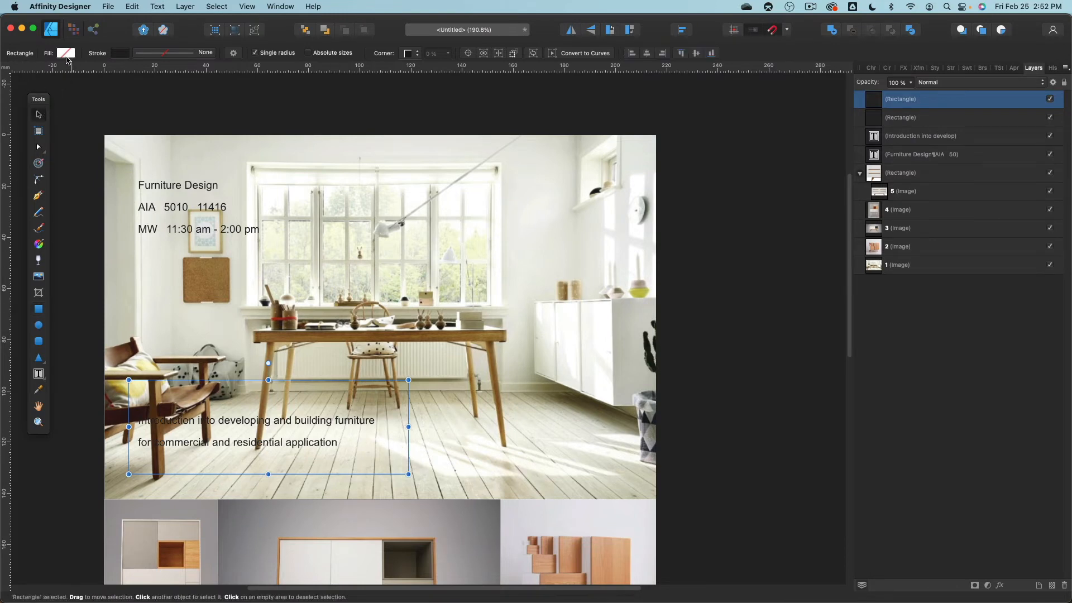
- Fill the rectangle over the introduction text with white and shift the heading text block to the right
{"action": "left_click", "coordinate": [65, 53]}
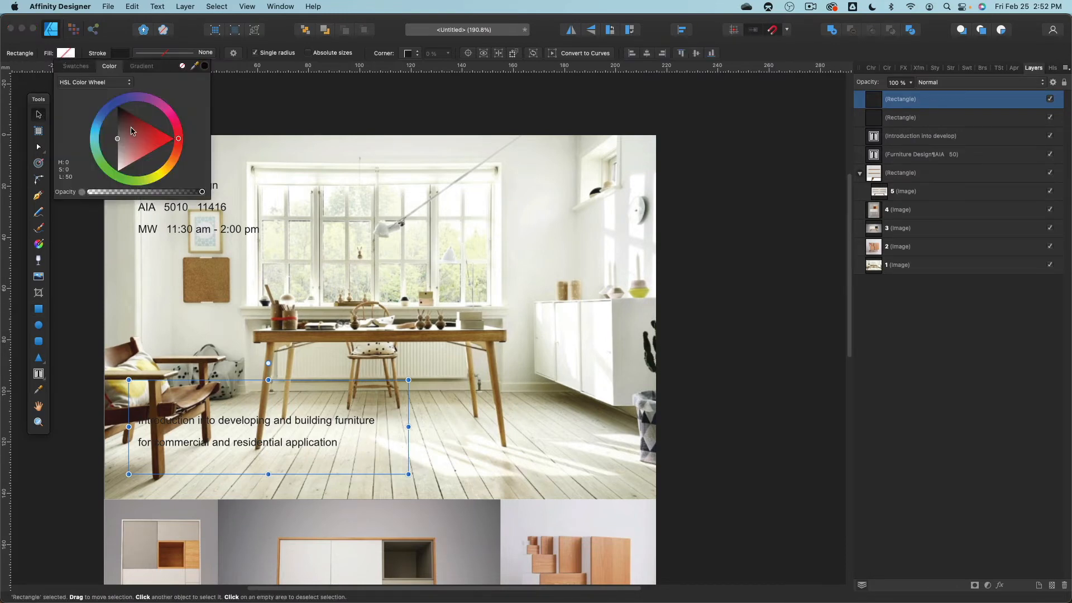
{"action": "left_click_drag", "start_coordinate": [118, 139], "coordinate": [77, 242]}
{"action": "left_click", "coordinate": [249, 188]}
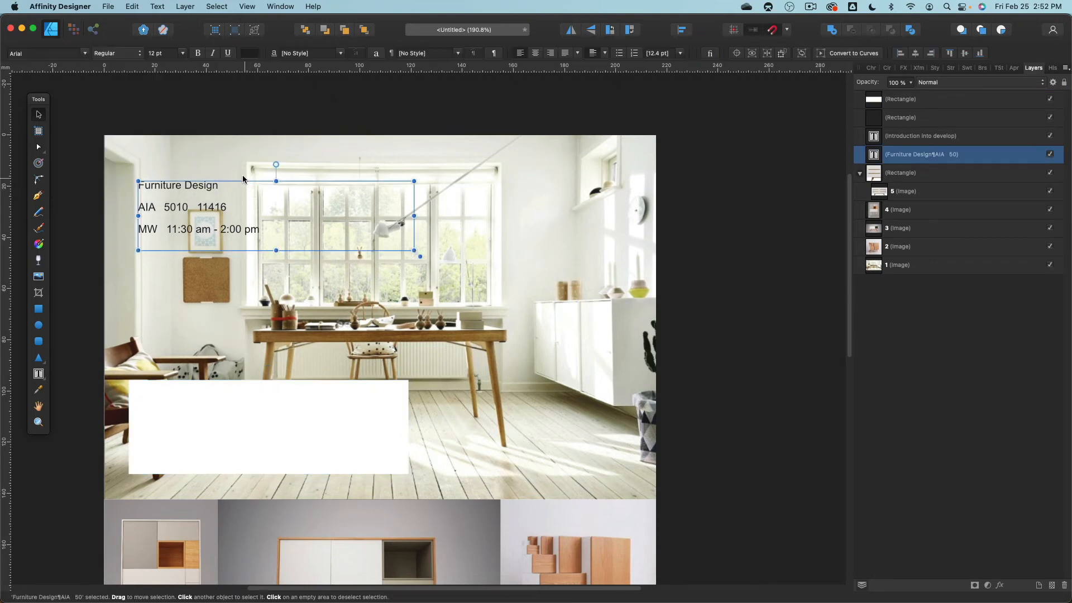
{"action": "left_click_drag", "start_coordinate": [203, 182], "coordinate": [268, 190]}
- Fill the rectangle over the heading text with white
{"action": "left_click", "coordinate": [140, 175]}
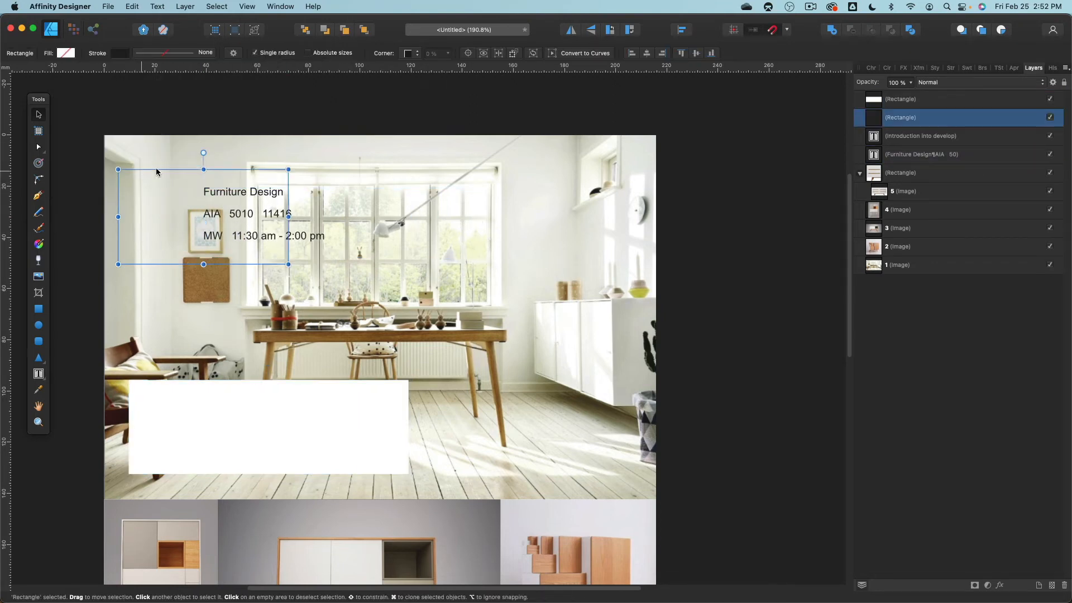
{"action": "left_click", "coordinate": [66, 53]}
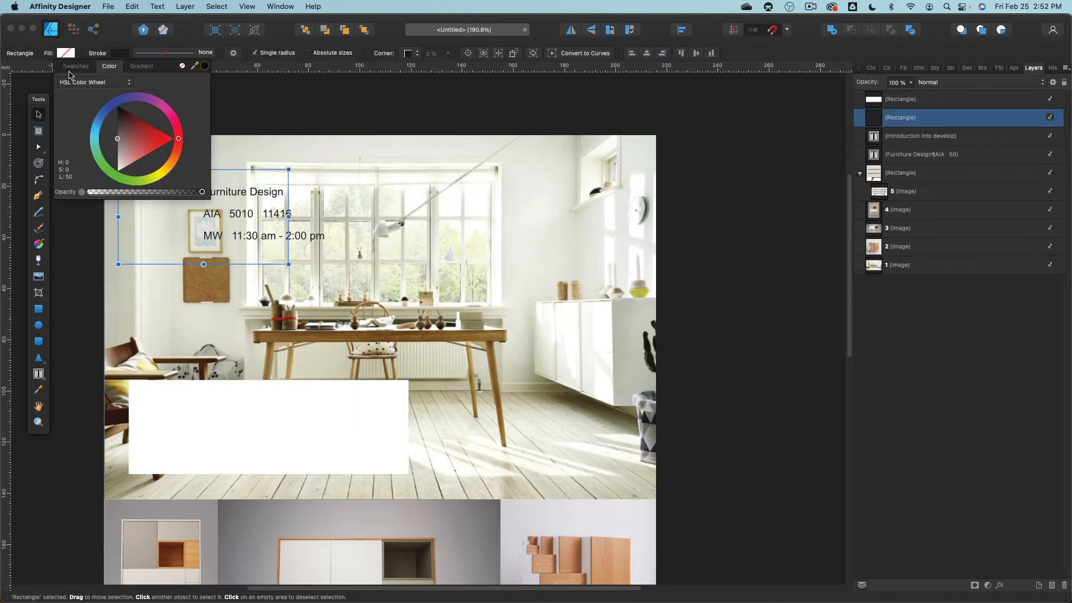
{"action": "left_click_drag", "start_coordinate": [114, 137], "coordinate": [53, 258]}
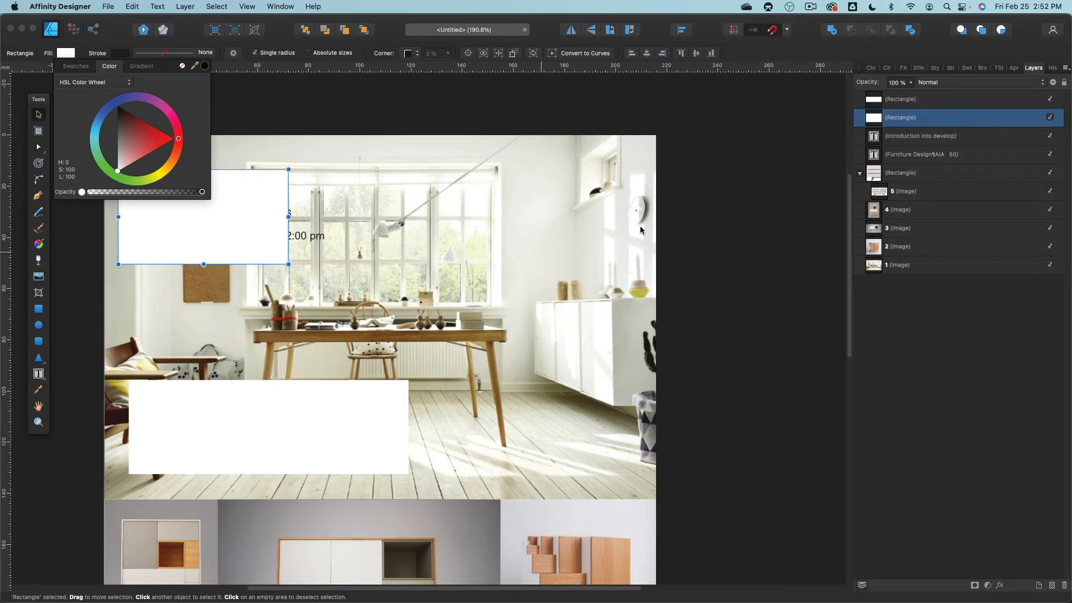
{"action": "left_click", "coordinate": [718, 177]}
- Move both text layers to the top of the layer stack, above the white rectangles
{"action": "left_click", "coordinate": [905, 136]}
{"action": "left_click", "coordinate": [909, 154], "text": "shift"}
{"action": "left_click_drag", "start_coordinate": [905, 137], "coordinate": [919, 100]}
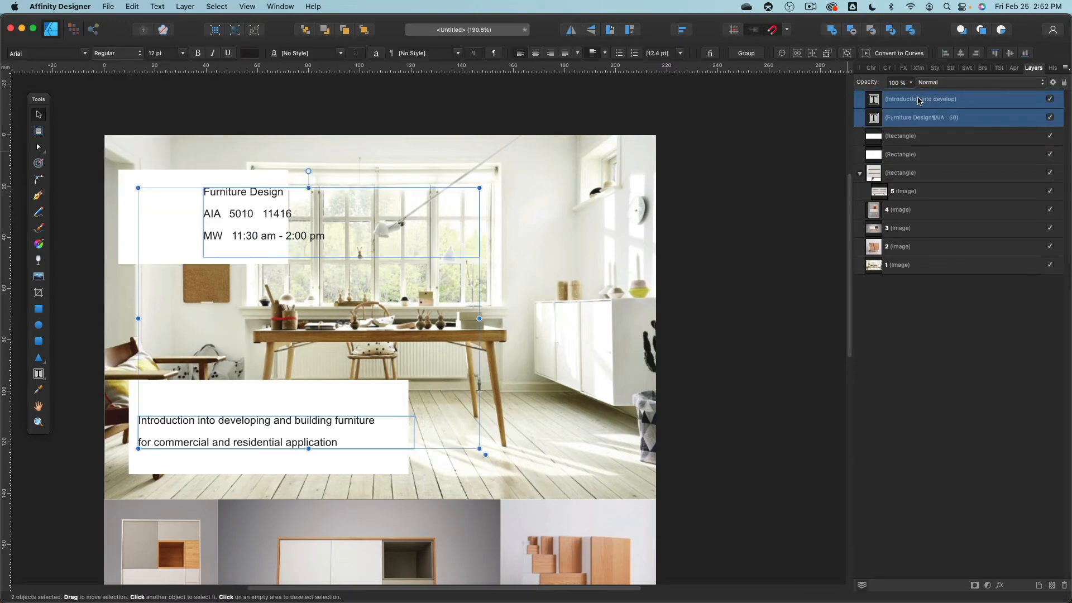
{"action": "left_click", "coordinate": [982, 375]}
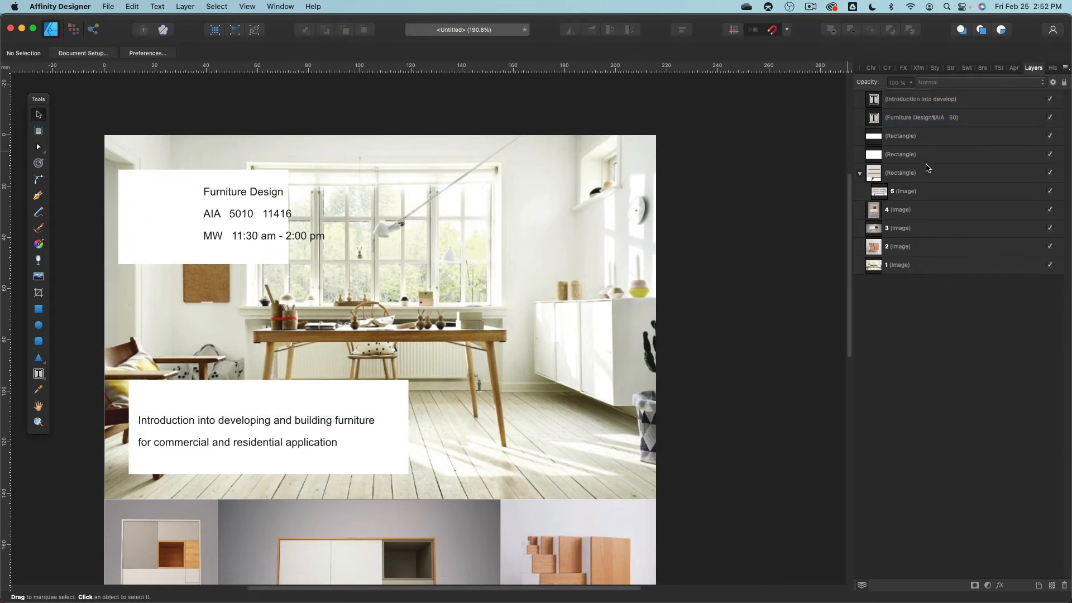
- Extend the white rectangle behind the heading text to the page's left edge
{"action": "left_click", "coordinate": [910, 119]}
{"action": "left_click", "coordinate": [912, 103]}
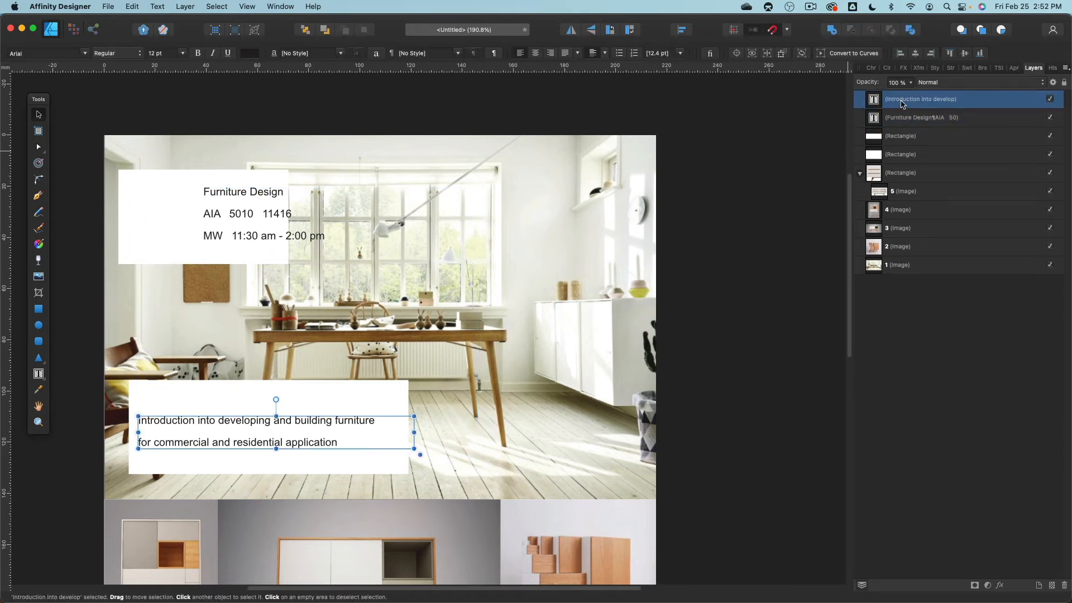
{"action": "left_click", "coordinate": [907, 117]}
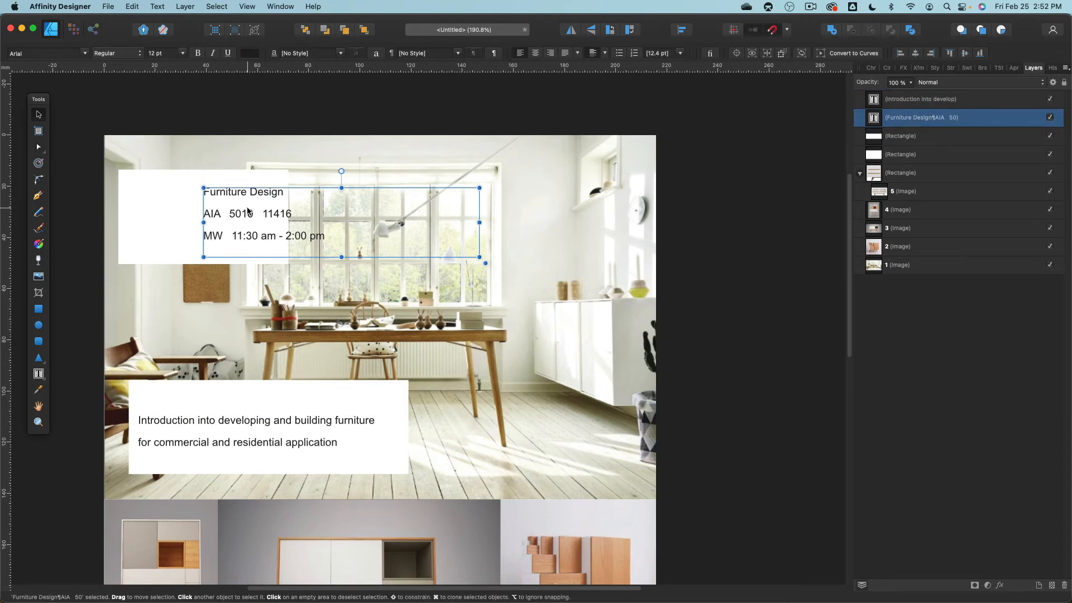
{"action": "left_click", "coordinate": [121, 185]}
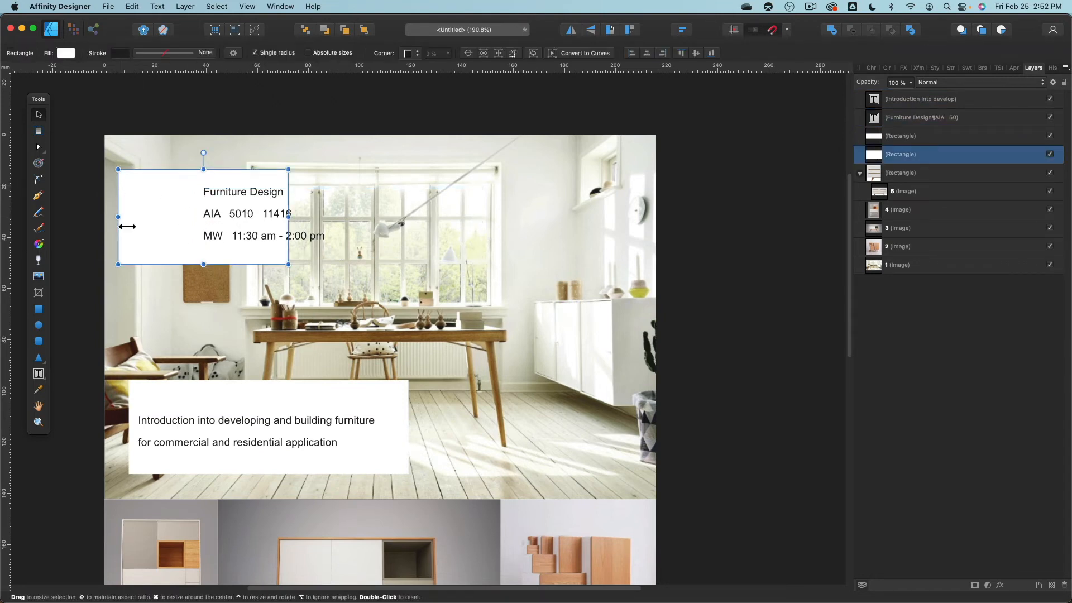
{"action": "left_click_drag", "start_coordinate": [127, 221], "coordinate": [112, 221]}
- Stretch the white rectangle behind the introduction text across the full page width
{"action": "left_click", "coordinate": [139, 434]}
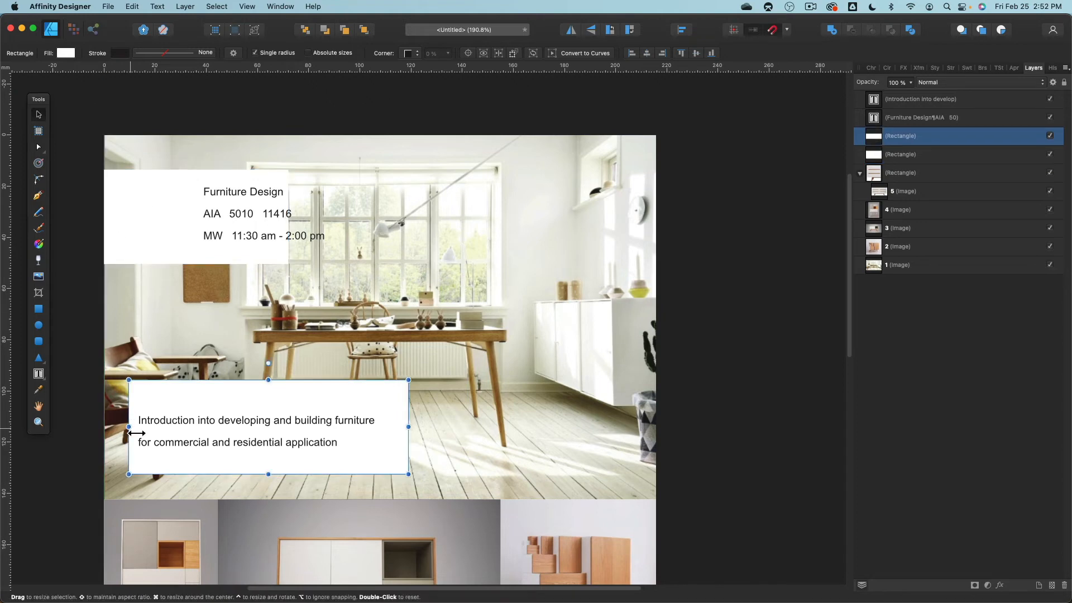
{"action": "left_click_drag", "start_coordinate": [134, 431], "coordinate": [105, 431]}
{"action": "left_click", "coordinate": [165, 428]}
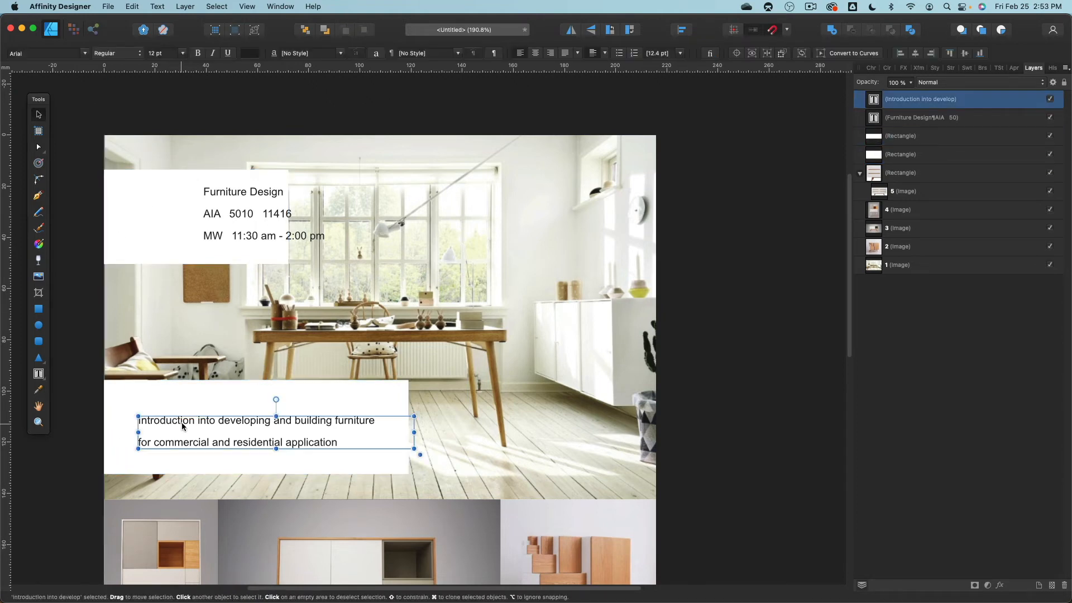
{"action": "left_click", "coordinate": [394, 400]}
{"action": "left_click_drag", "start_coordinate": [409, 426], "coordinate": [667, 421]}
- Move the heading text to the left inside its white rectangle and shrink its text frame to fit within the rectangle
{"action": "left_click", "coordinate": [155, 203]}
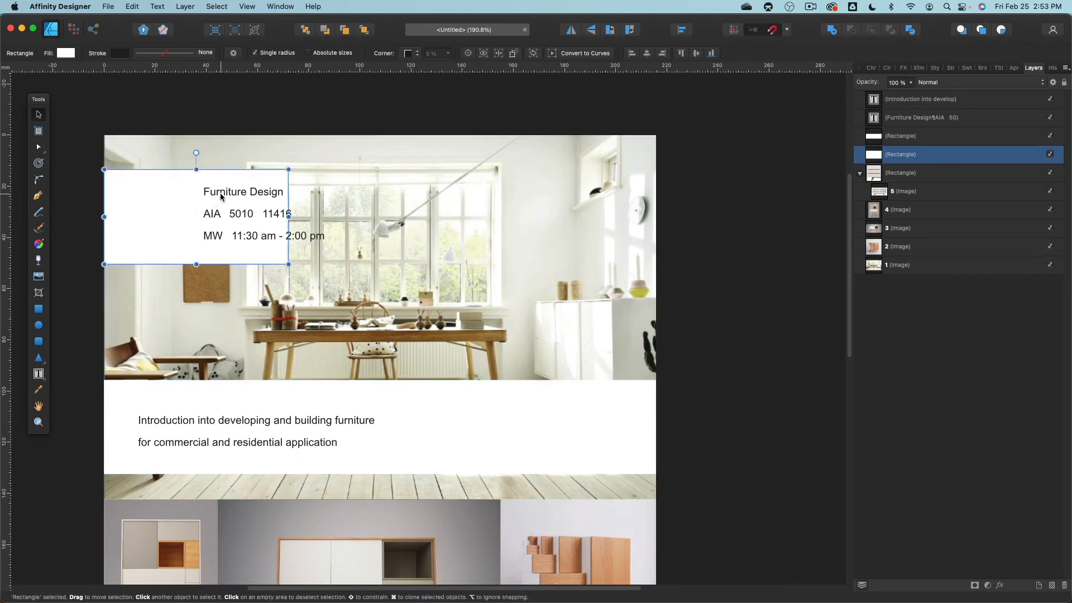
{"action": "left_click_drag", "start_coordinate": [222, 199], "coordinate": [175, 207]}
{"action": "left_click", "coordinate": [243, 213]}
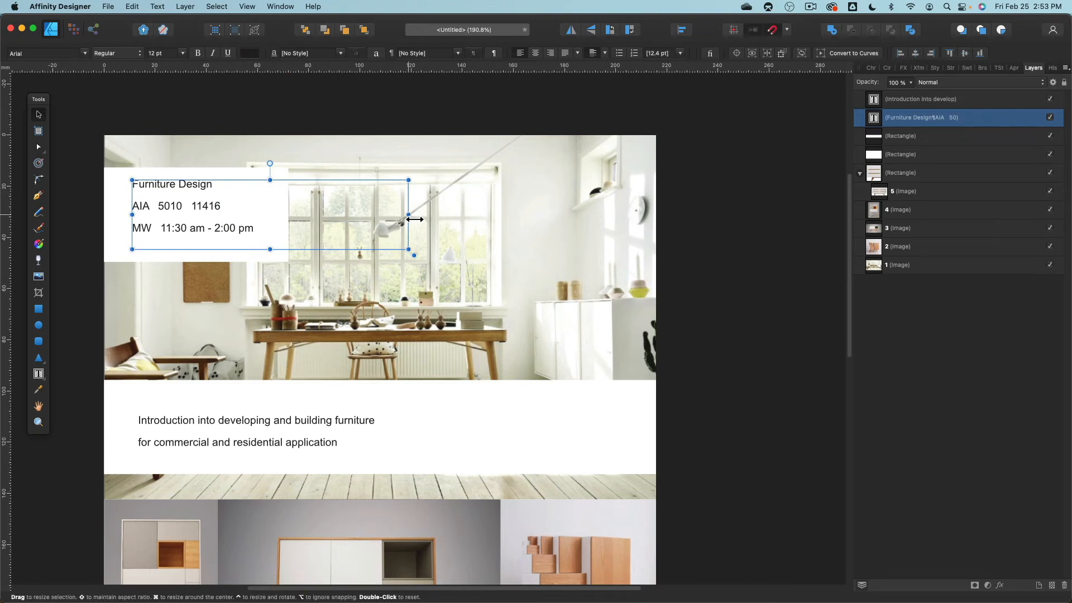
{"action": "left_click_drag", "start_coordinate": [412, 218], "coordinate": [347, 217]}
{"action": "mouse_move", "coordinate": [242, 256]}
{"action": "left_mouse_down"}
{"action": "mouse_move", "coordinate": [241, 221]}
{"action": "mouse_move", "coordinate": [241, 244]}
{"action": "left_mouse_up"}
{"action": "left_click_drag", "start_coordinate": [346, 214], "coordinate": [276, 218]}
- Reposition the introduction text in its white band and left-align it with the heading text
{"action": "left_click", "coordinate": [234, 422]}
{"action": "left_click_drag", "start_coordinate": [233, 421], "coordinate": [227, 409]}
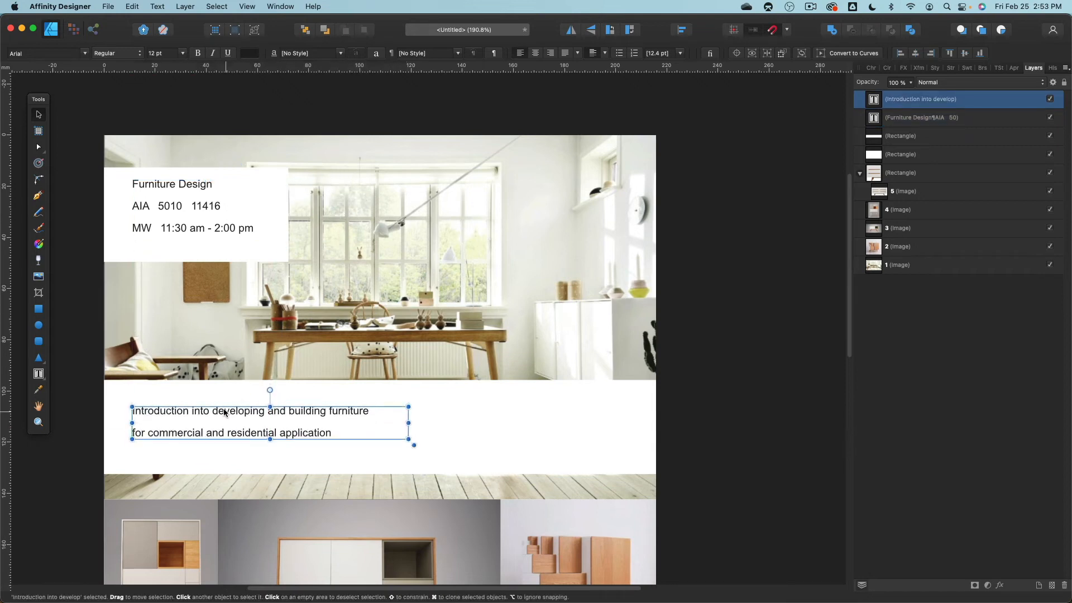
{"action": "scroll", "coordinate": [263, 309], "scroll_direction": "down", "scroll_amount": 3}
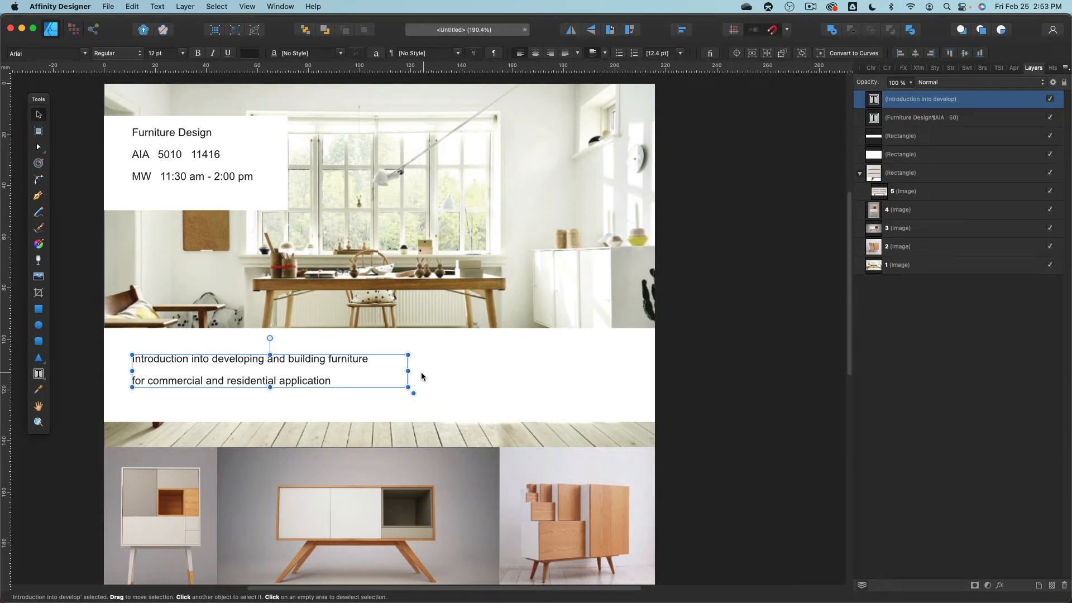
{"action": "left_click_drag", "start_coordinate": [223, 369], "coordinate": [253, 372]}
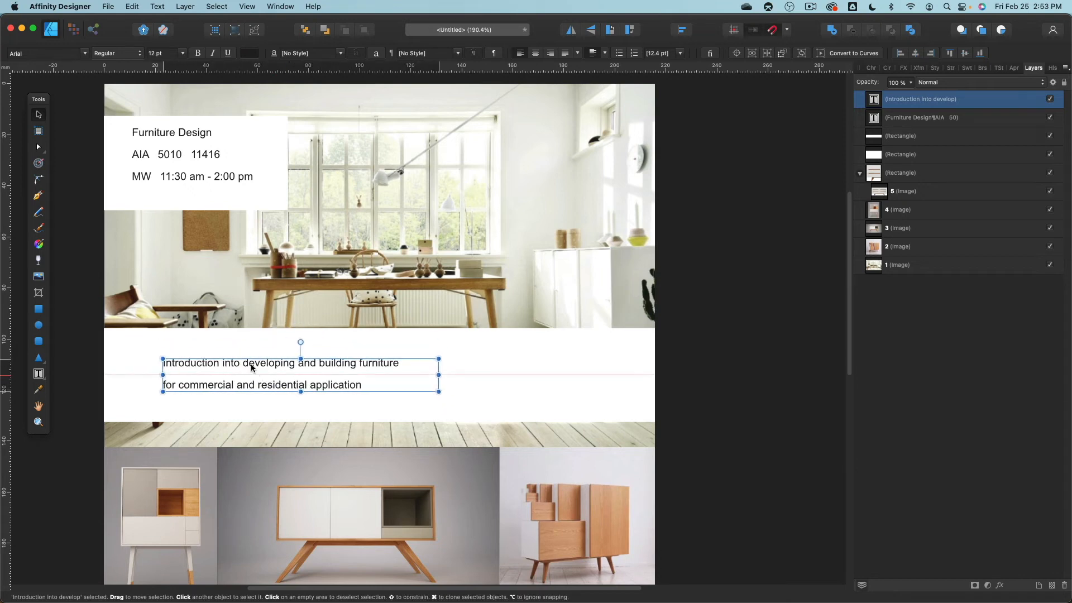
{"action": "left_click", "coordinate": [170, 163], "text": "shift"}
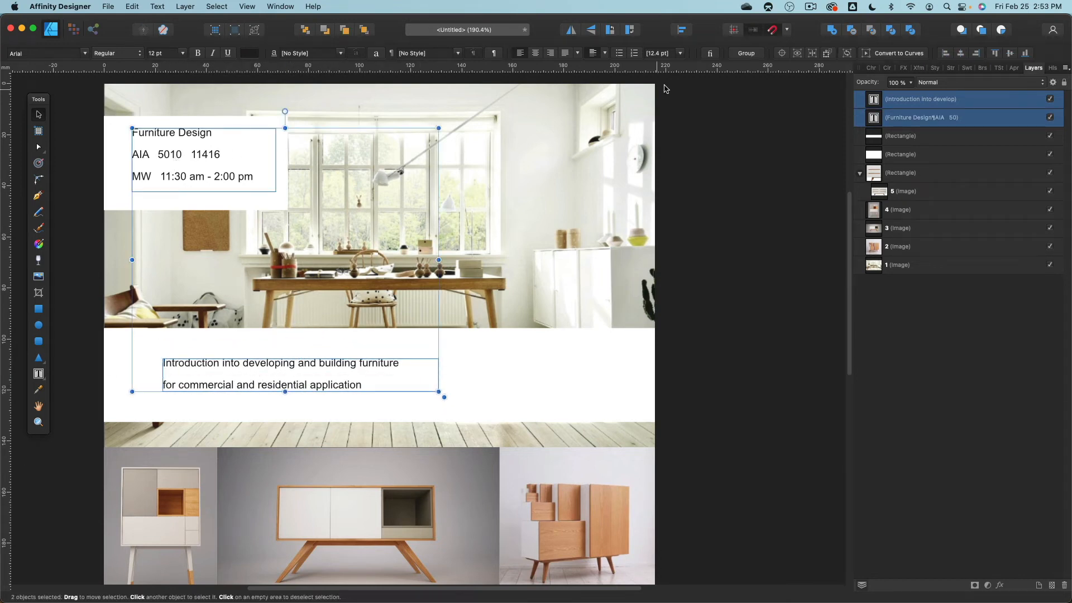
{"action": "left_click", "coordinate": [684, 30]}
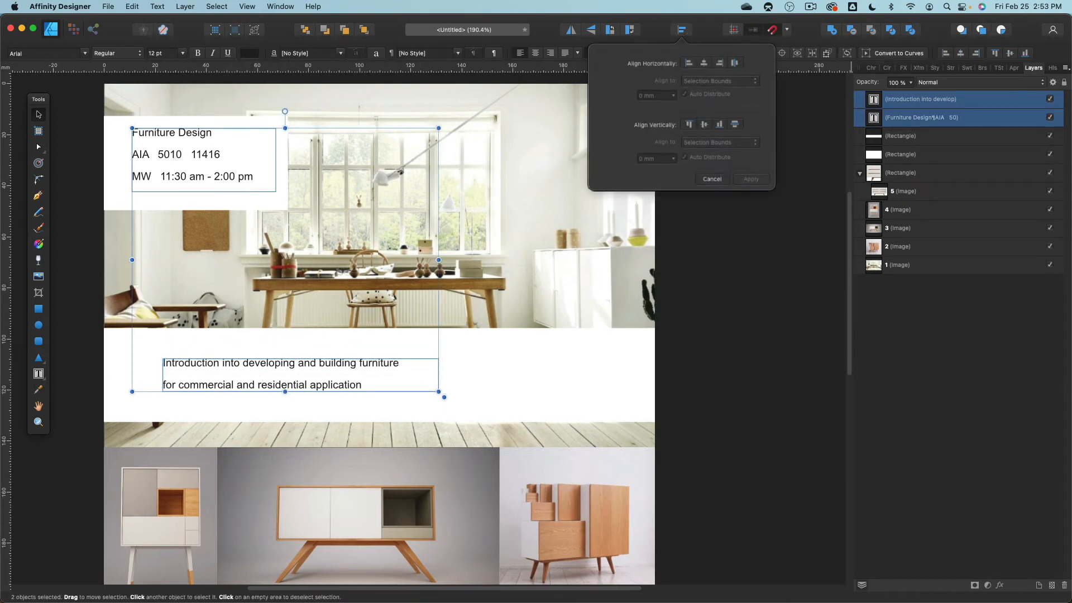
{"action": "left_click", "coordinate": [690, 63]}
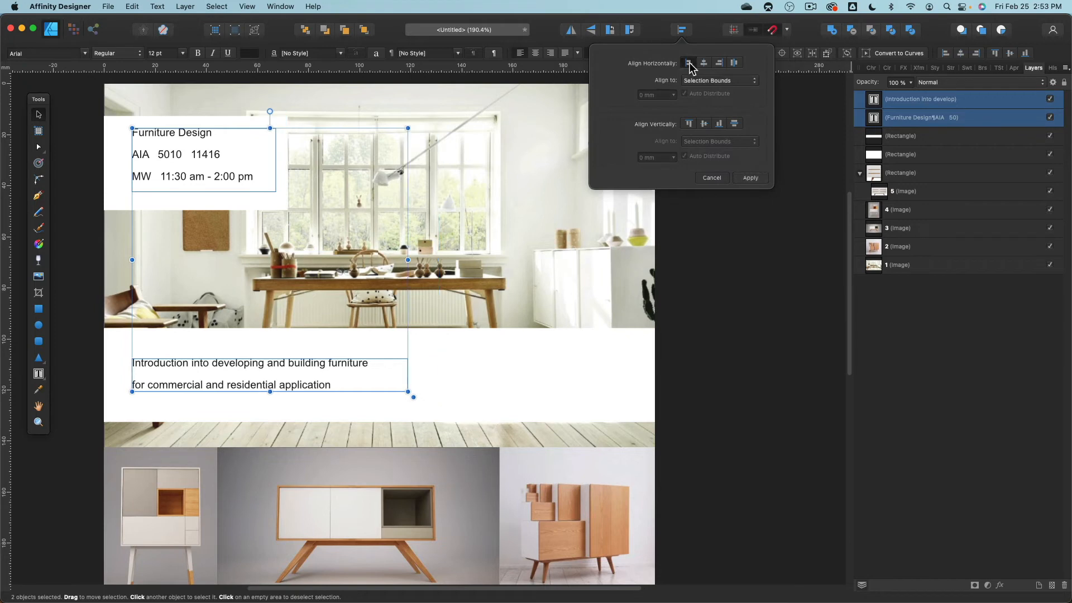
{"action": "left_click", "coordinate": [114, 375]}
- Centre the introduction text vertically on its white band, aligning both to the selection bounds
{"action": "left_click", "coordinate": [165, 369]}
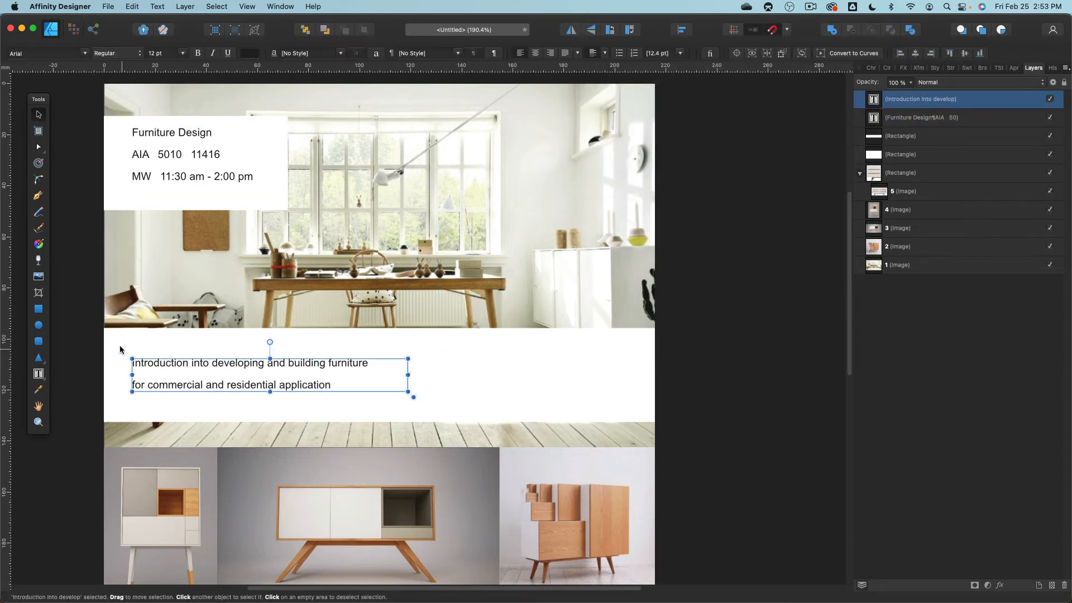
{"action": "left_click", "coordinate": [119, 340], "text": "shift"}
{"action": "left_click", "coordinate": [683, 31]}
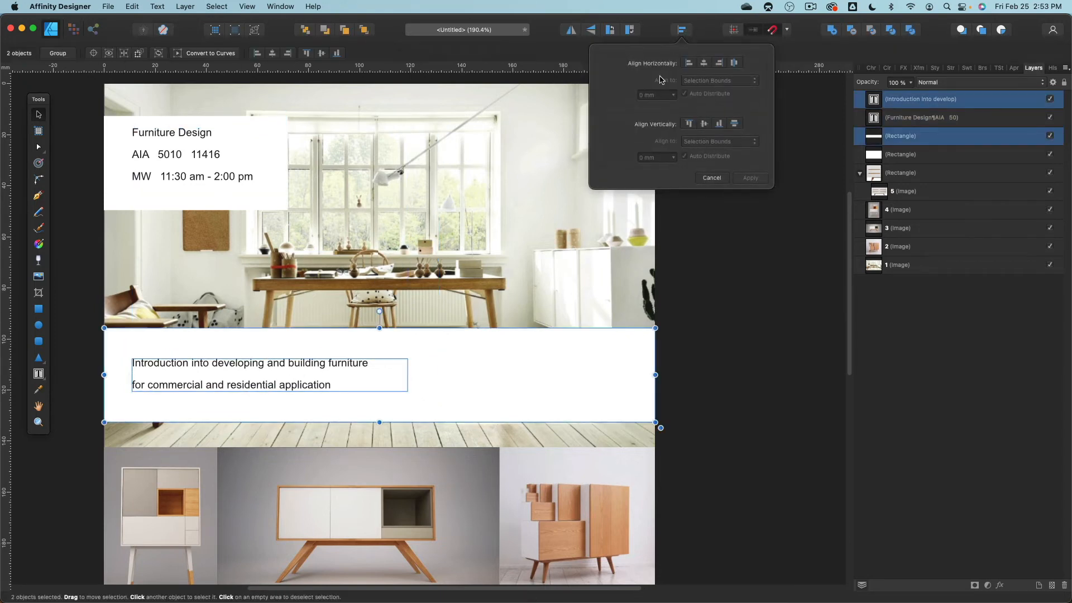
{"action": "left_click", "coordinate": [704, 123]}
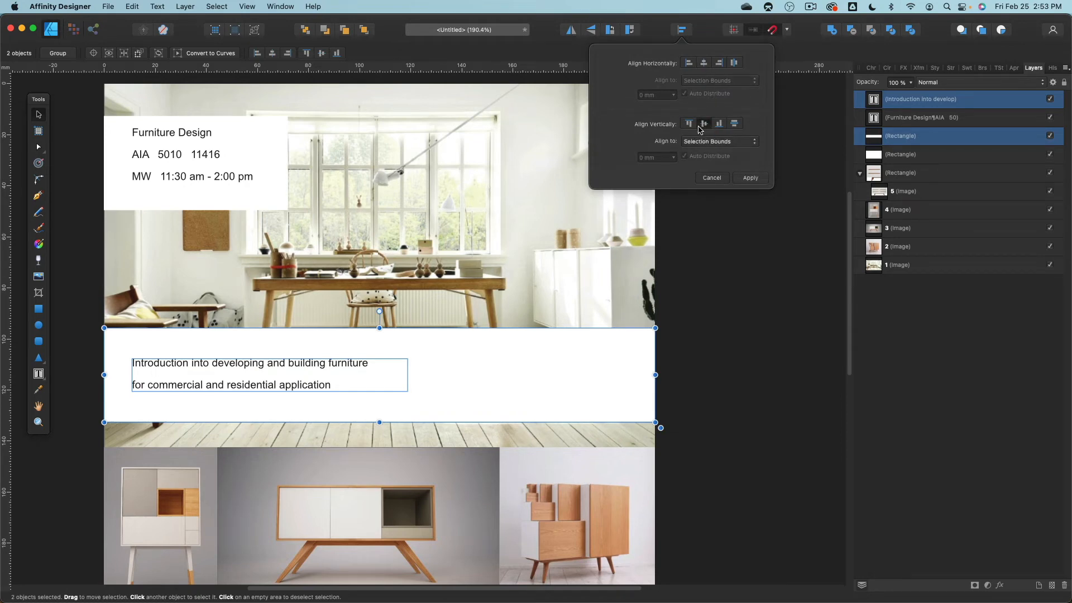
{"action": "left_click", "coordinate": [87, 458]}
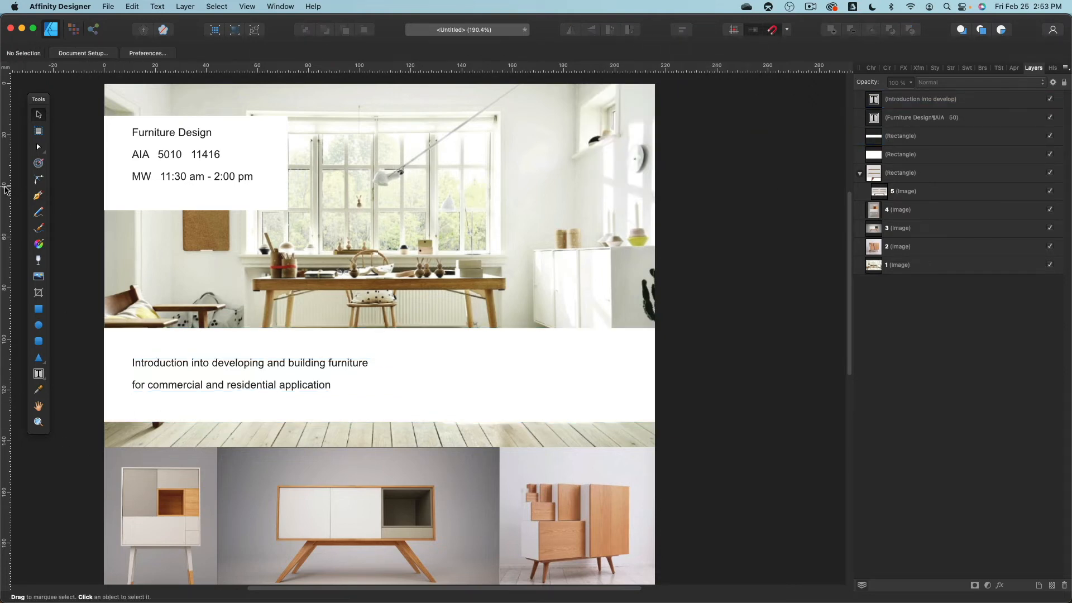
- Place a vertical guide along the left edge of both text blocks and move the heading text slightly down in its rectangle
{"action": "left_click_drag", "start_coordinate": [5, 190], "coordinate": [182, 176]}
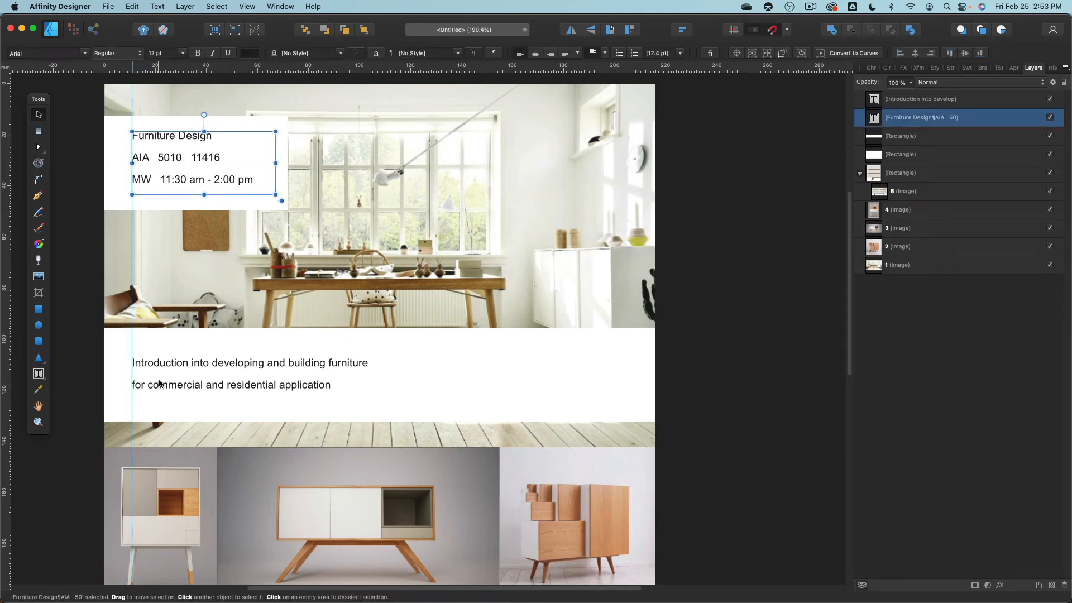
{"action": "mouse_move", "coordinate": [159, 384]}
{"action": "left_mouse_down"}
{"action": "mouse_move", "coordinate": [214, 383]}
{"action": "mouse_move", "coordinate": [159, 384]}
{"action": "left_mouse_up"}
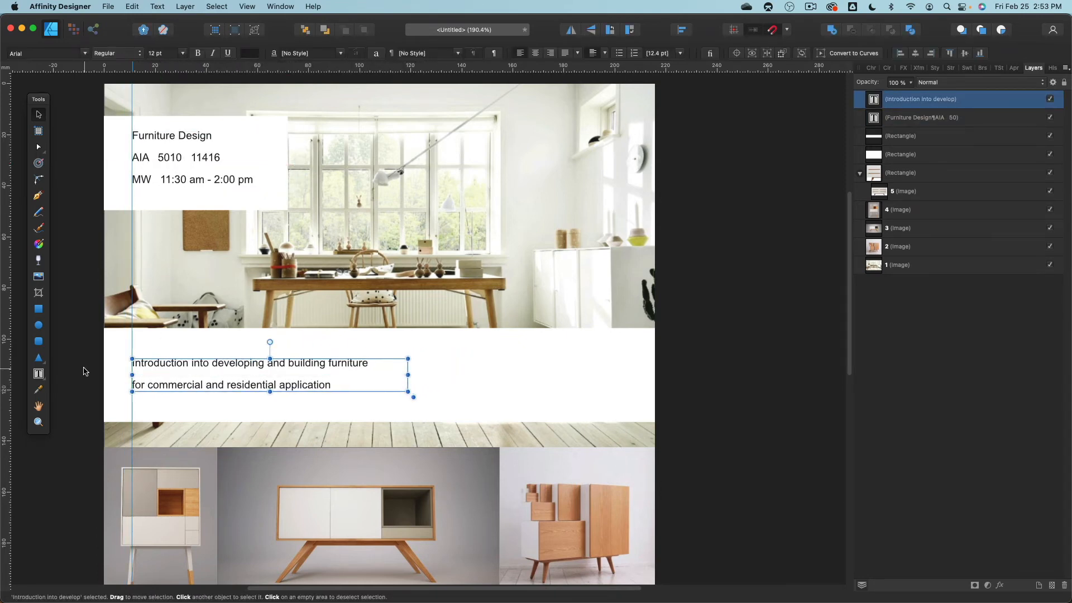
{"action": "left_click", "coordinate": [106, 384]}
{"action": "left_click", "coordinate": [155, 369]}
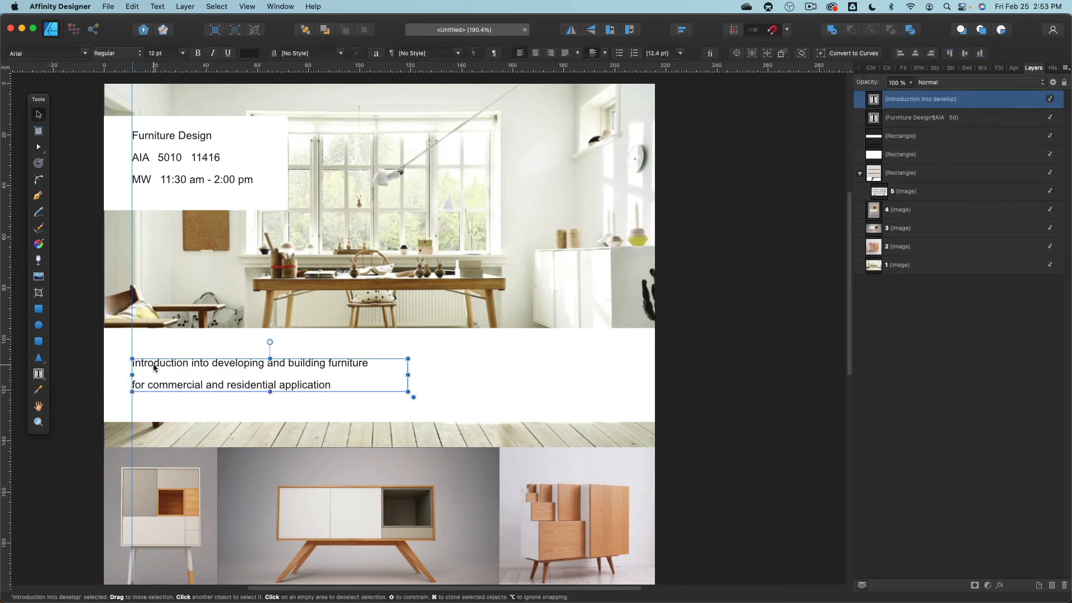
{"action": "left_click", "coordinate": [172, 184]}
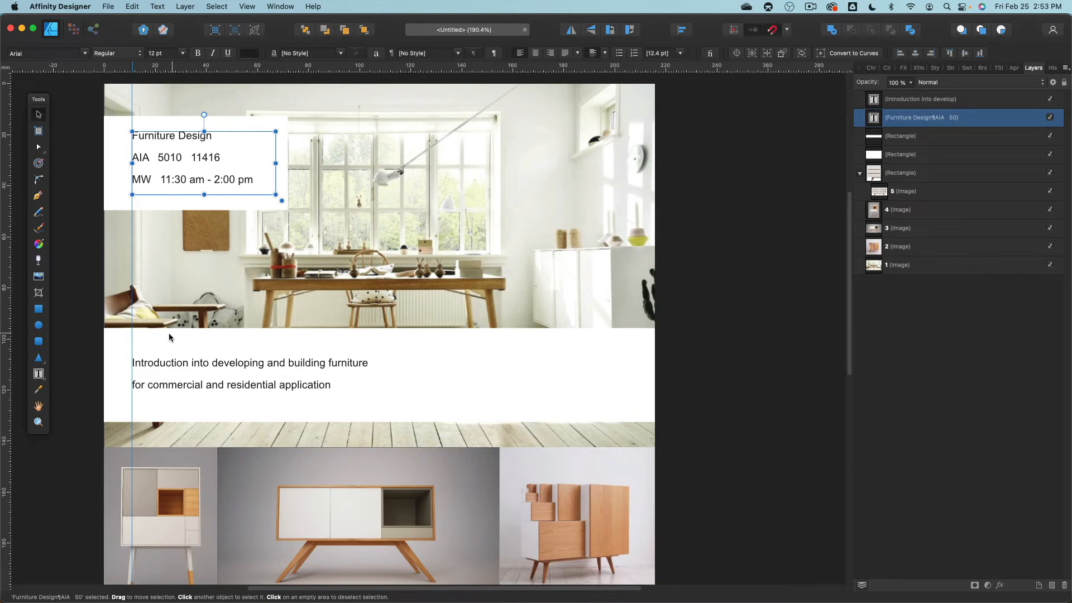
- Move the vertical guide to the left side of the first cabinet and snap both text blocks to it
{"action": "left_click_drag", "start_coordinate": [134, 344], "coordinate": [122, 344]}
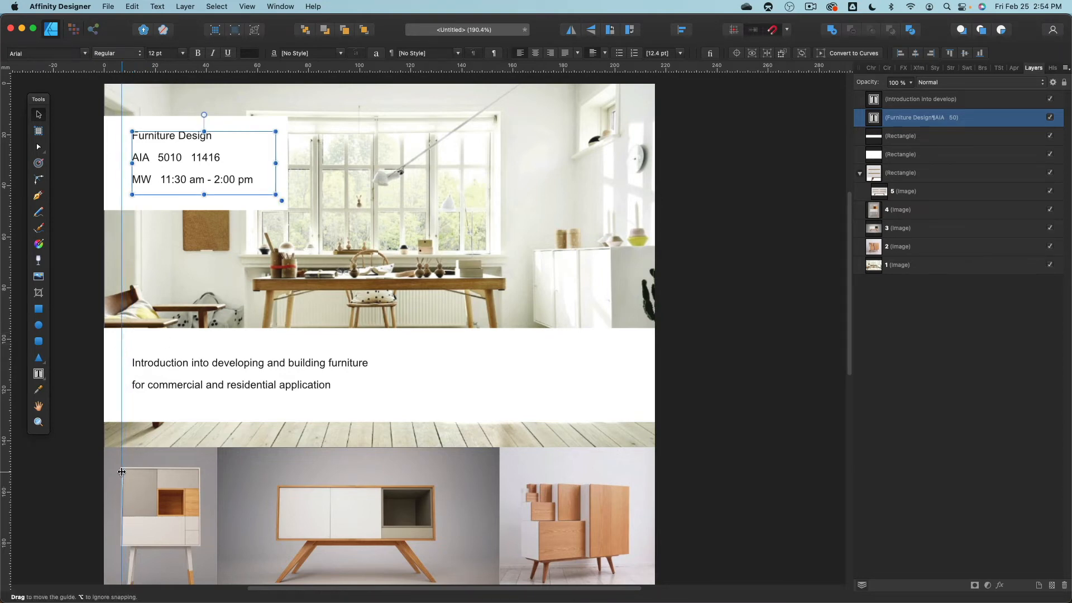
{"action": "left_click", "coordinate": [166, 370]}
{"action": "left_click_drag", "start_coordinate": [167, 370], "coordinate": [156, 369]}
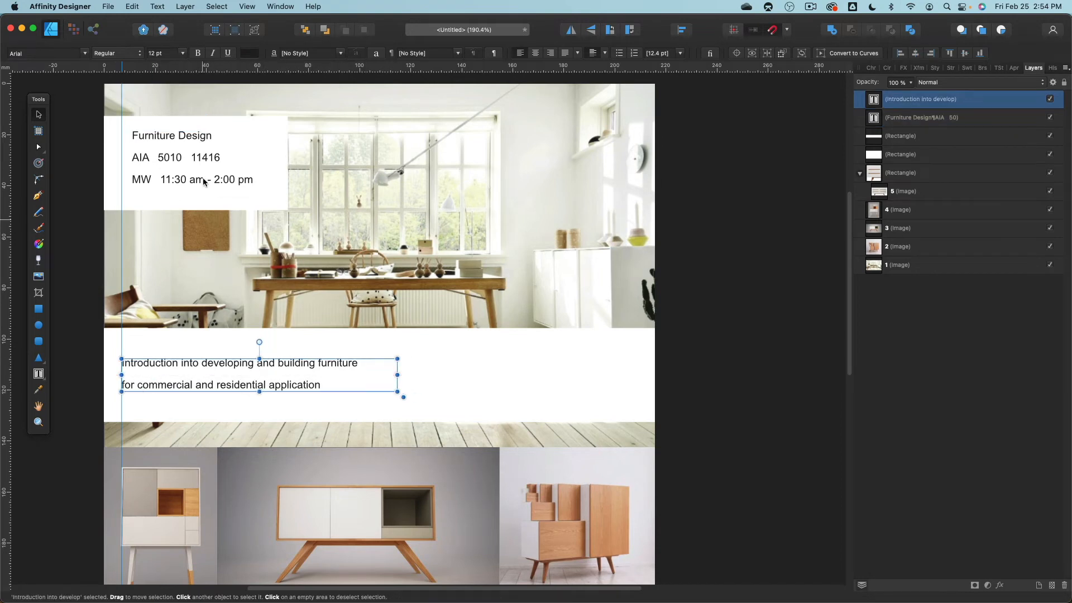
{"action": "left_click", "coordinate": [192, 180]}
{"action": "left_click_drag", "start_coordinate": [192, 179], "coordinate": [181, 182]}
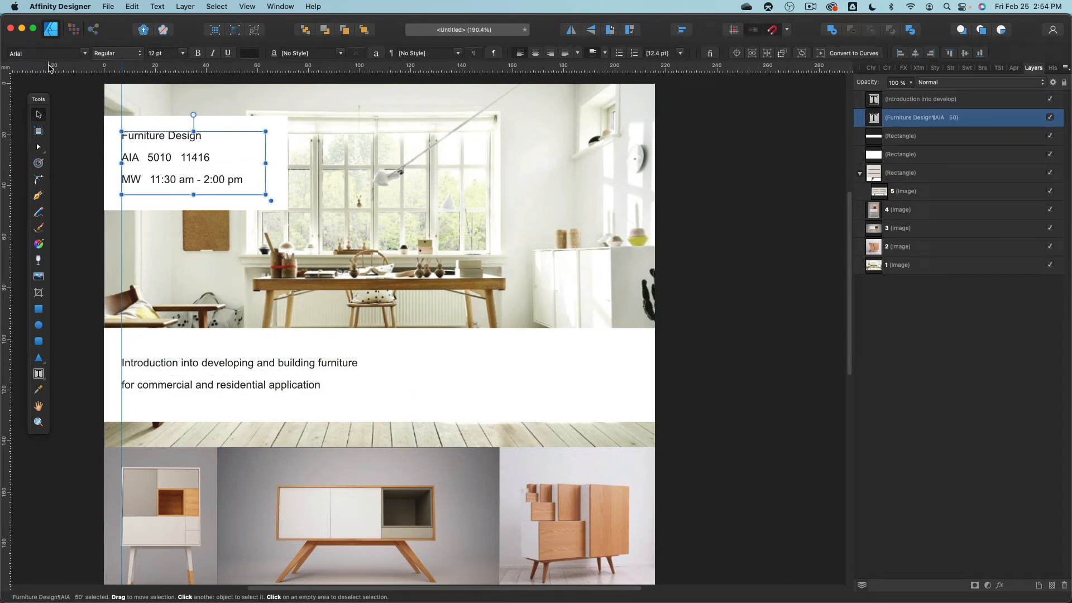
- Set the heading text block's font to Roboto Bold
{"action": "left_click", "coordinate": [69, 52]}
{"action": "type", "text": "robo"}
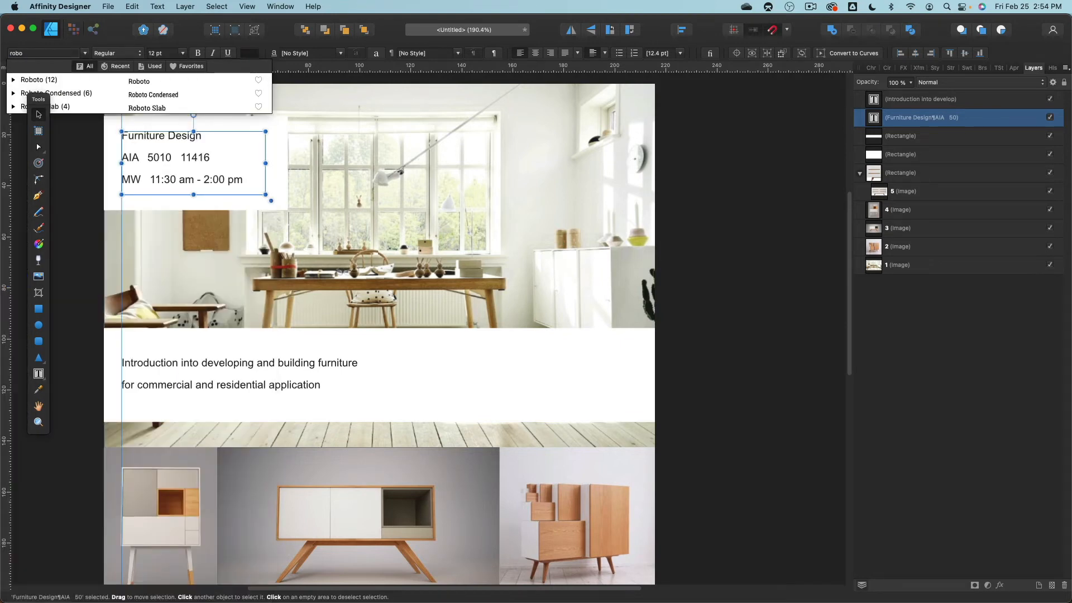
{"action": "key", "text": "Down"}
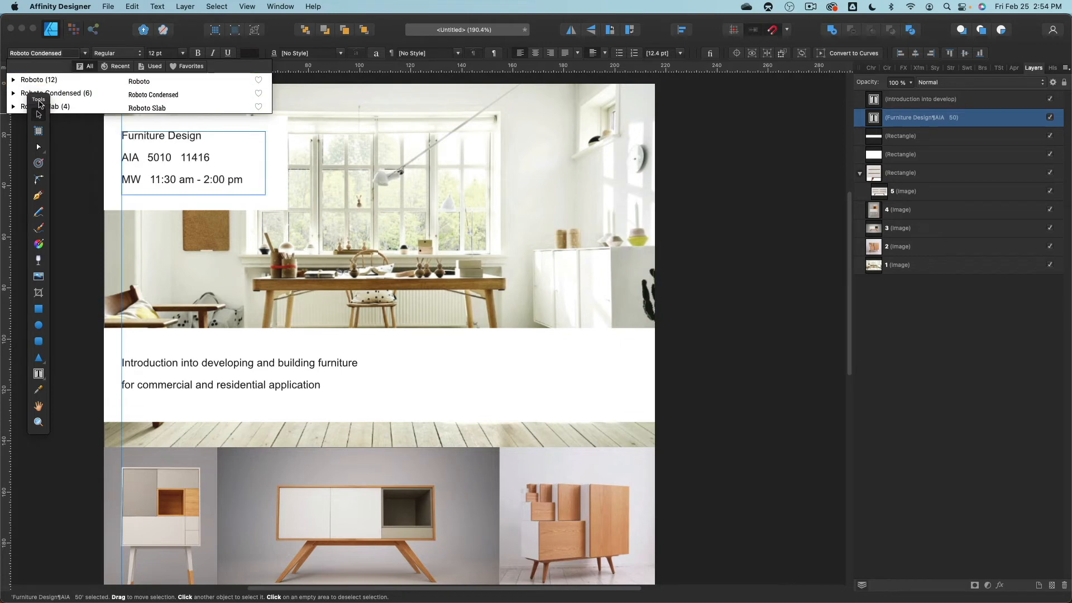
{"action": "left_click_drag", "start_coordinate": [38, 99], "coordinate": [50, 318]}
{"action": "left_click", "coordinate": [14, 80]}
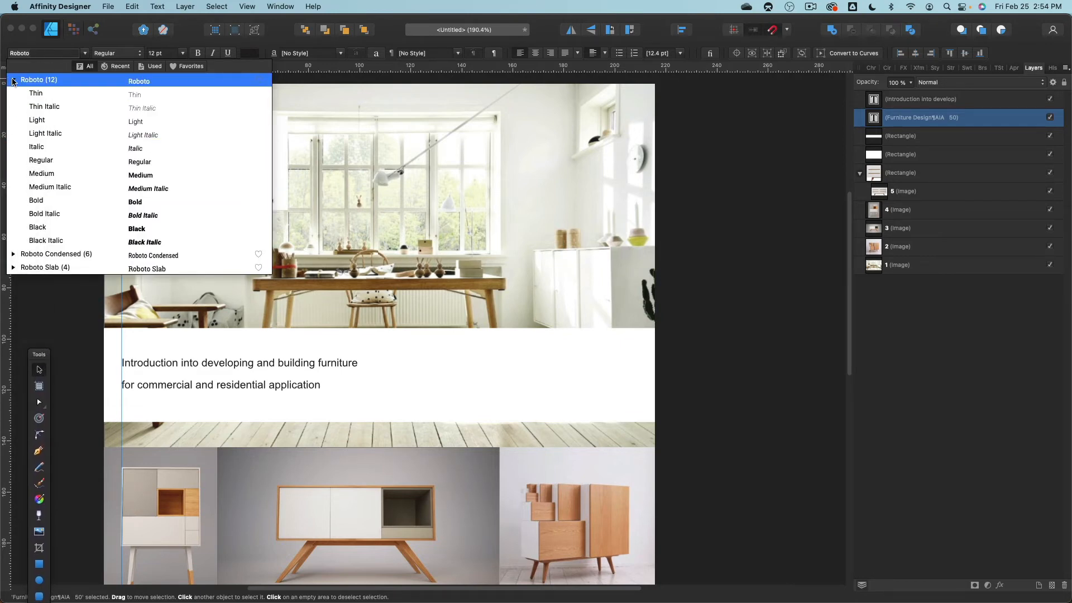
{"action": "left_click", "coordinate": [165, 202]}
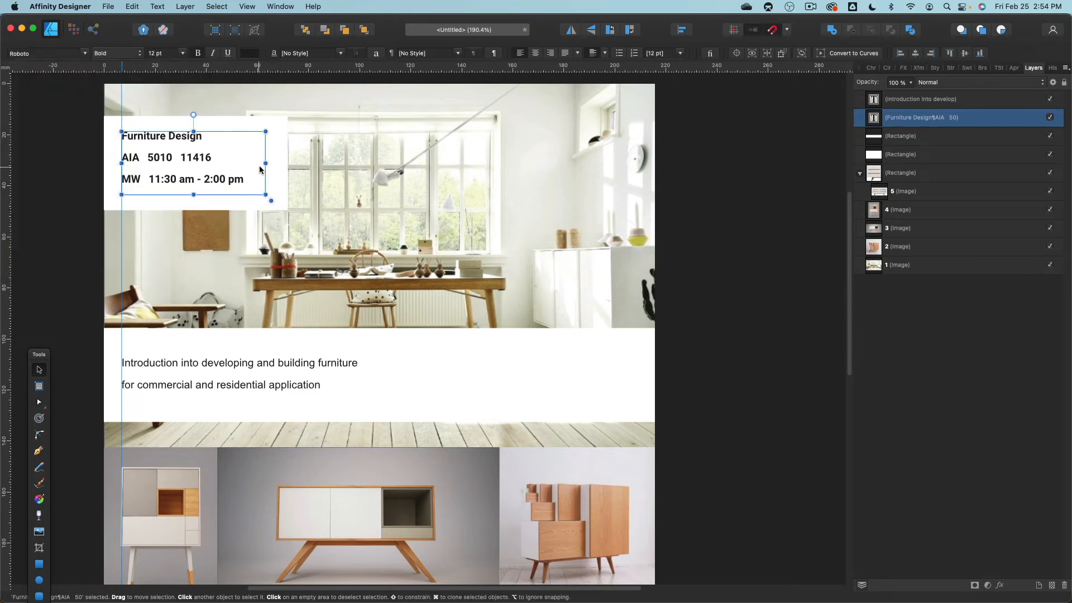
- Set the heading text to 24 pt and enlarge its frame in width and height to fit all three lines
{"action": "left_click", "coordinate": [183, 53]}
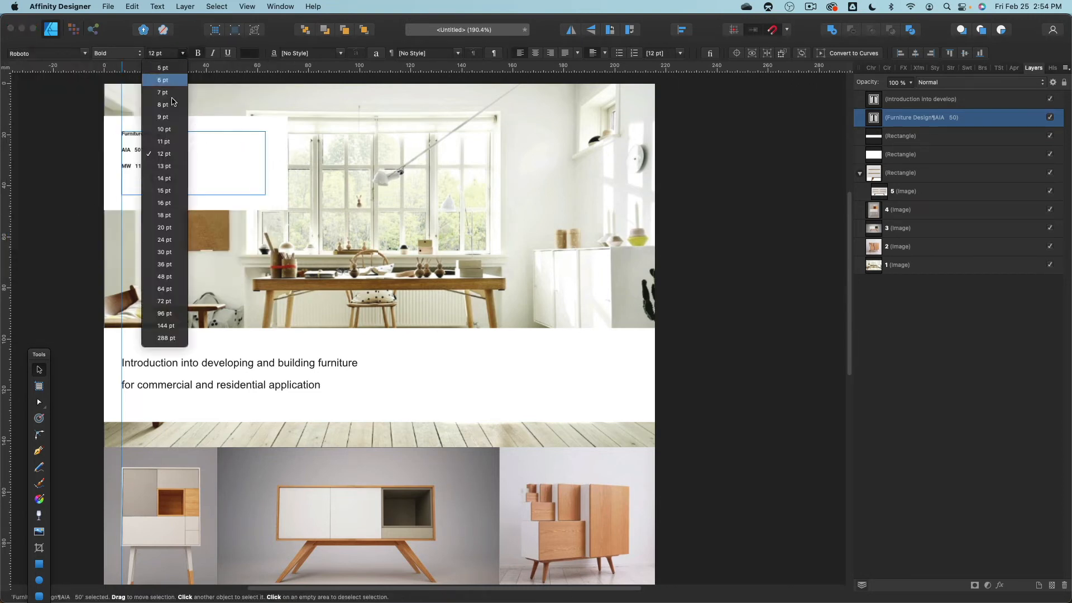
{"action": "left_click", "coordinate": [170, 238]}
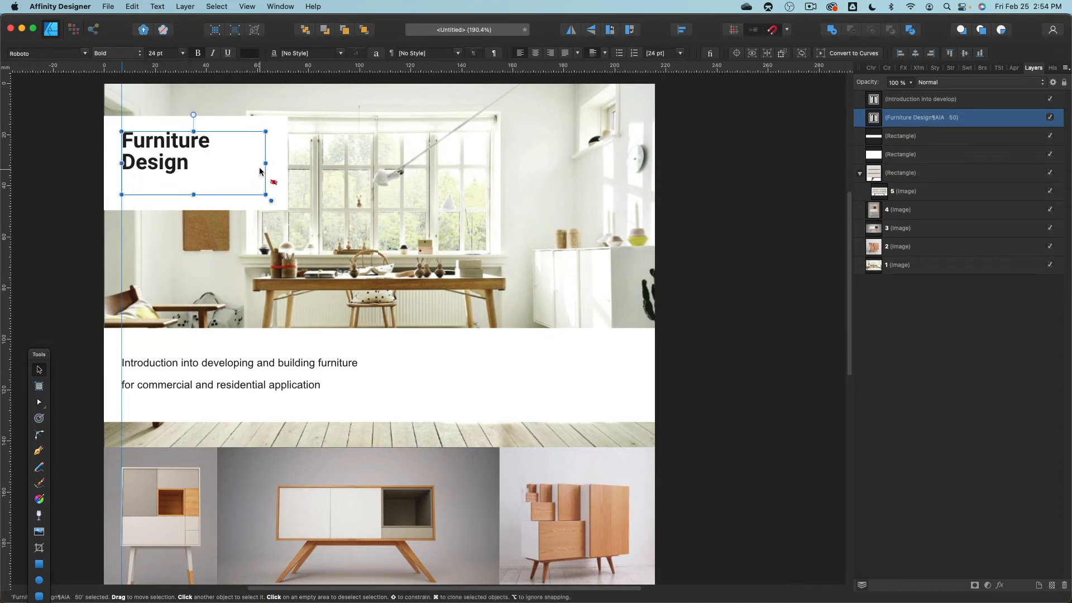
{"action": "left_click_drag", "start_coordinate": [265, 163], "coordinate": [529, 164]}
{"action": "double_click", "coordinate": [134, 177]}
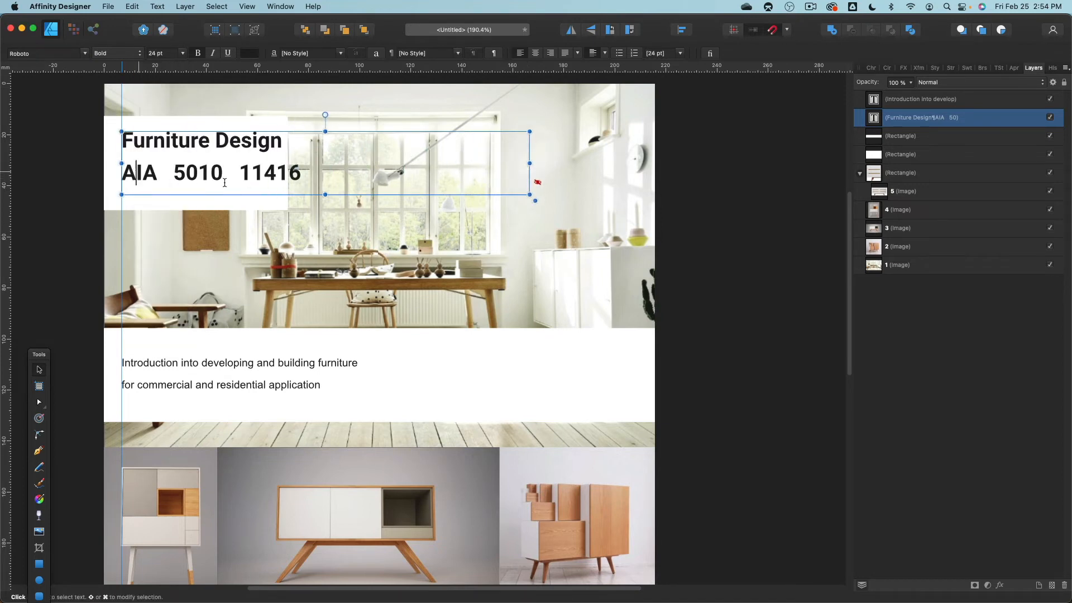
{"action": "left_click_drag", "start_coordinate": [326, 195], "coordinate": [325, 287]}
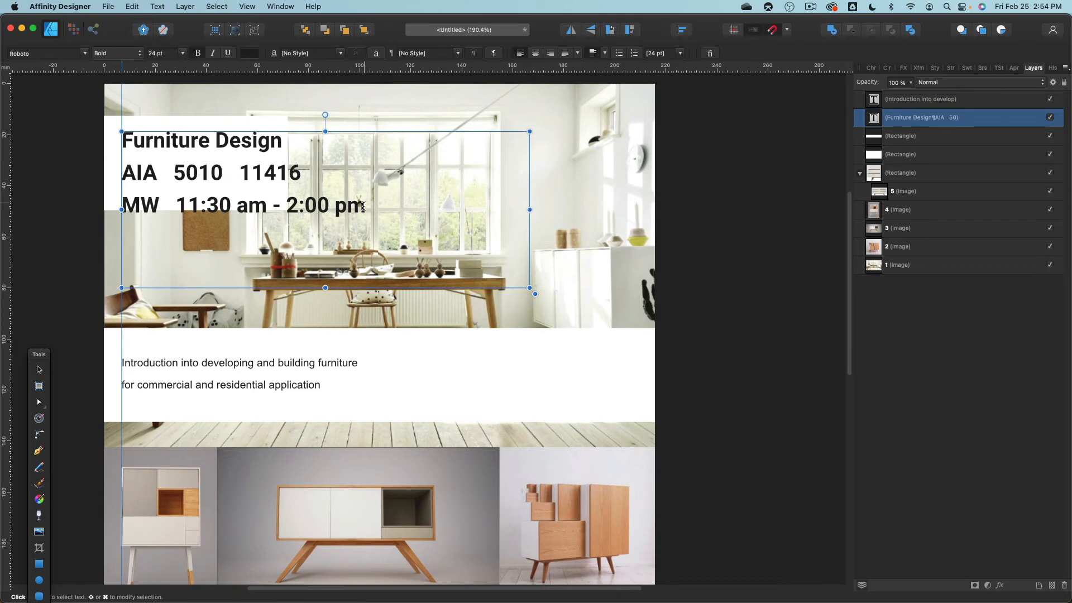
- Set the course code and class time lines below the Furniture Design heading to Roboto Regular at 16 pt
{"action": "left_click_drag", "start_coordinate": [363, 207], "coordinate": [123, 175]}
{"action": "left_click", "coordinate": [348, 207]}
{"action": "left_click_drag", "start_coordinate": [370, 204], "coordinate": [123, 173]}
{"action": "key", "text": "Escape"}
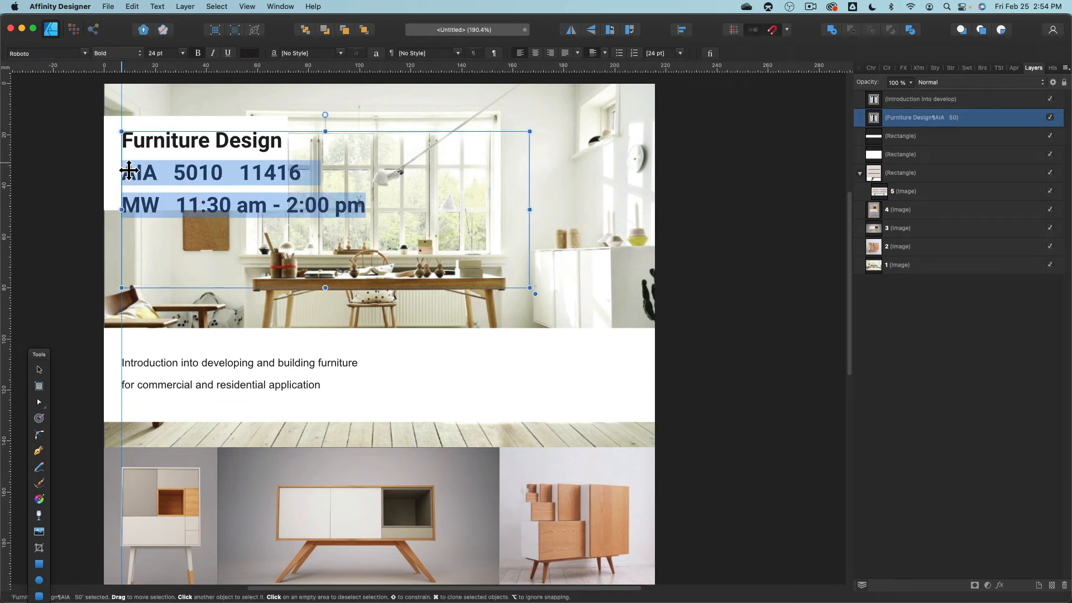
{"action": "key", "text": "t"}
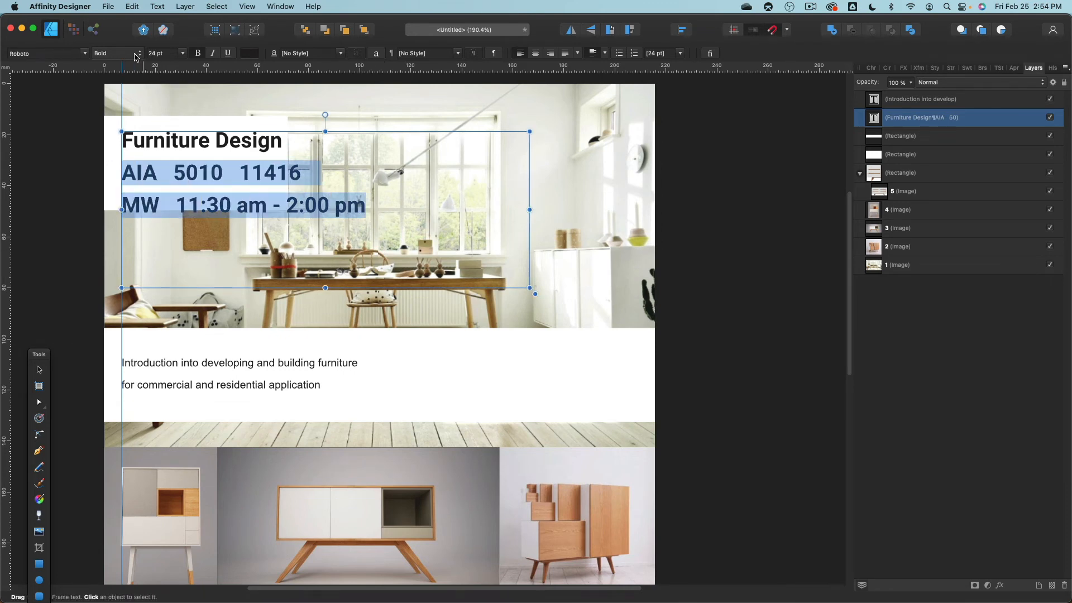
{"action": "left_click", "coordinate": [84, 53]}
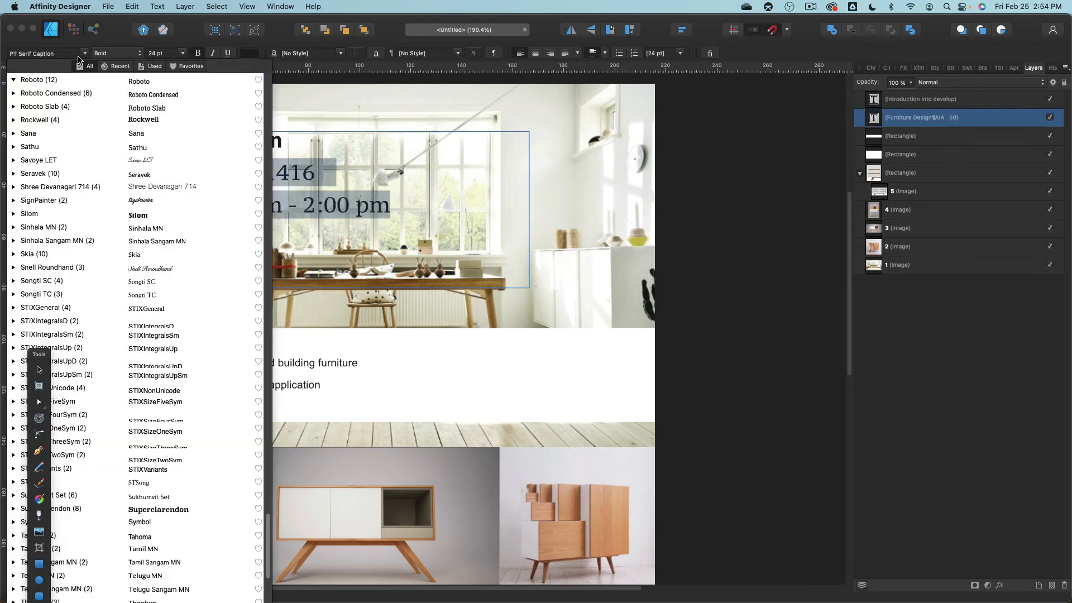
{"action": "left_click", "coordinate": [116, 53]}
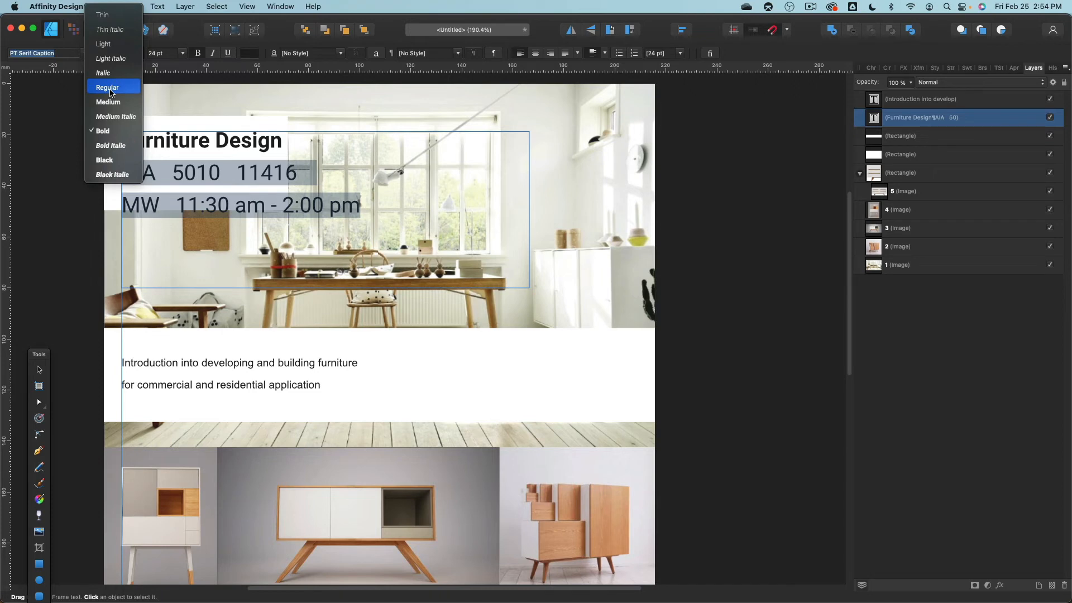
{"action": "left_click", "coordinate": [111, 91]}
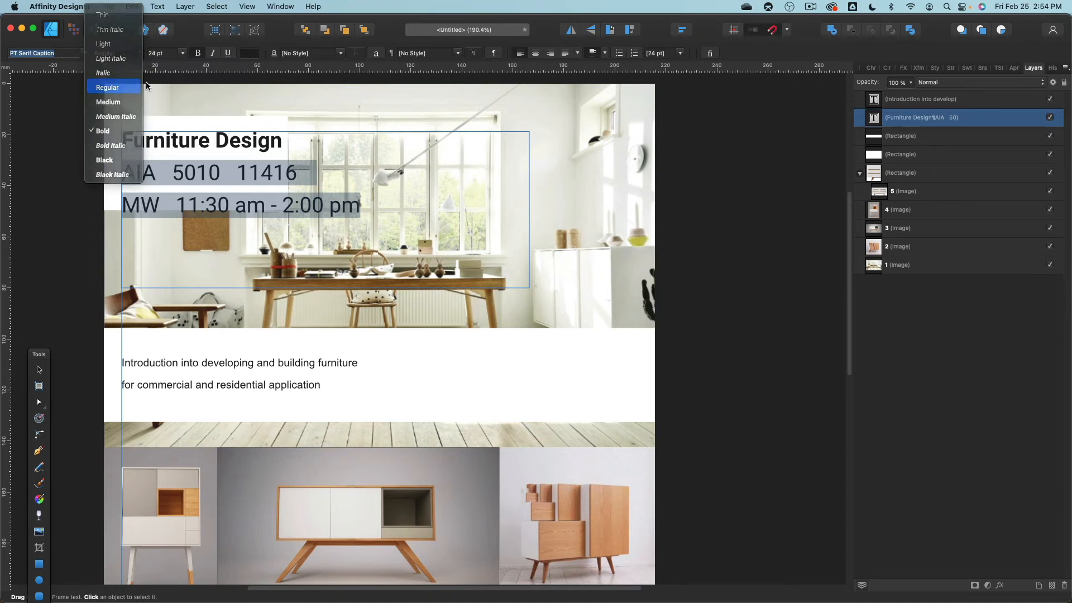
{"action": "left_click", "coordinate": [182, 53]}
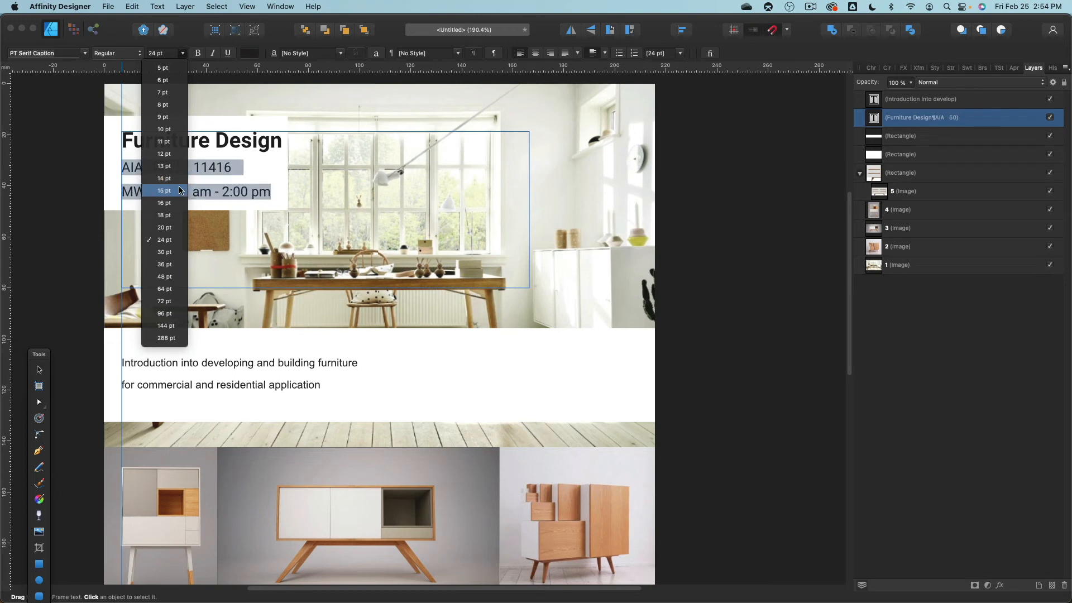
{"action": "left_click", "coordinate": [181, 203]}
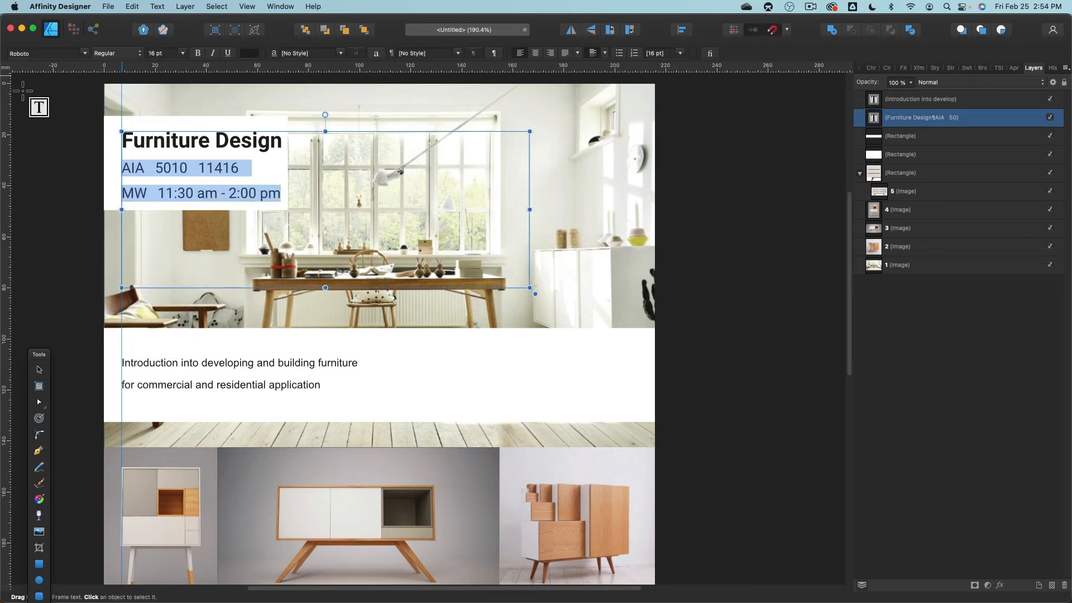
- Move the floating tool palette up beside the page and shorten the heading text frame to the white rectangle's lower edge
{"action": "left_click_drag", "start_coordinate": [37, 357], "coordinate": [35, 131]}
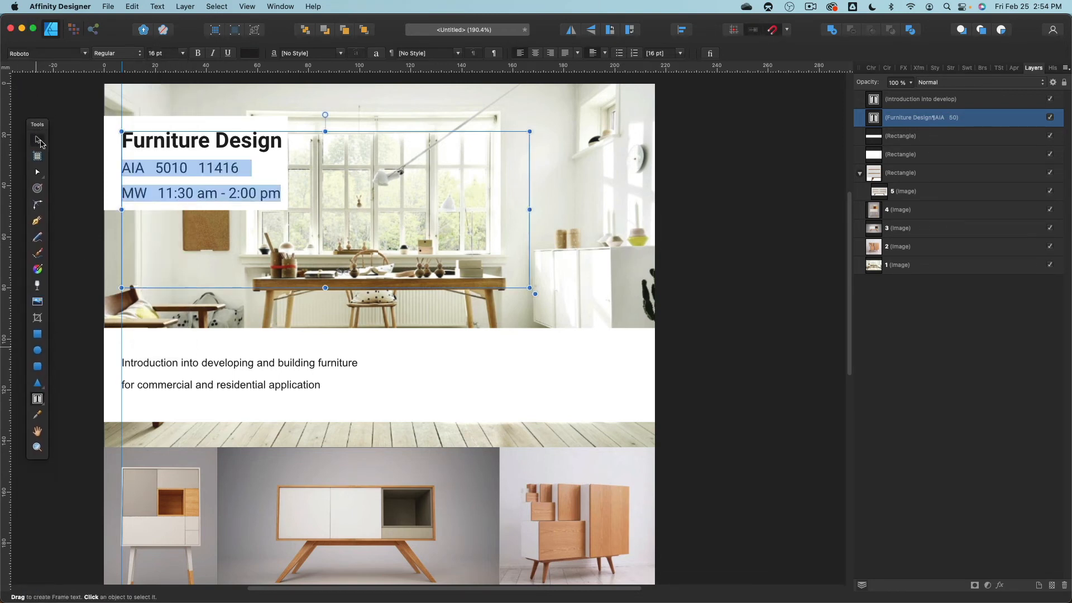
{"action": "left_click", "coordinate": [37, 139]}
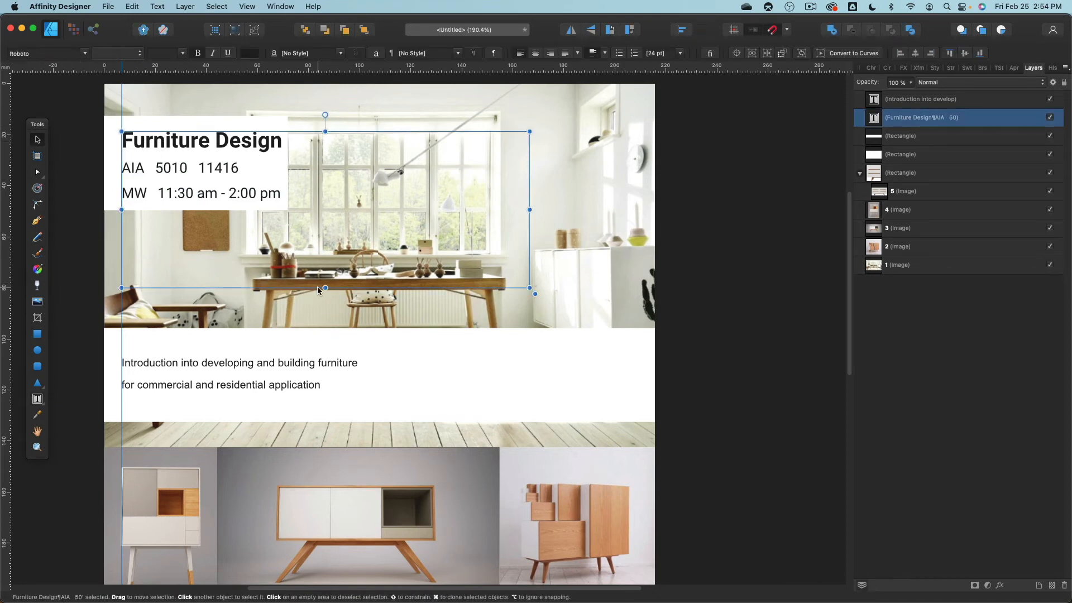
- Show the character settings for the introduction text block and collapse all of their sections, from Decorations to Optical Alignment
{"action": "left_click", "coordinate": [263, 368]}
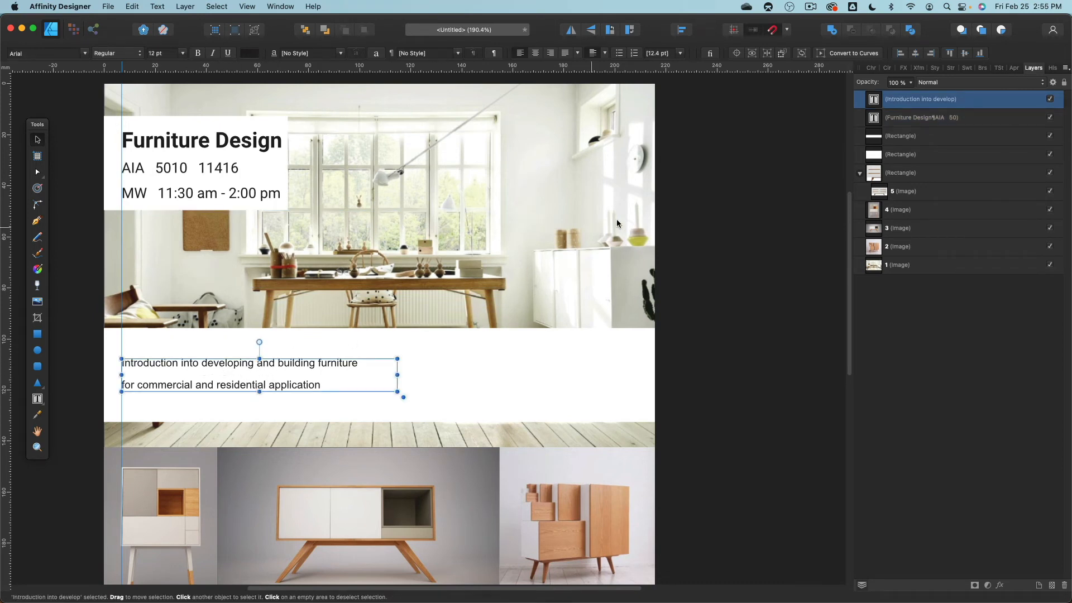
{"action": "left_click", "coordinate": [1016, 69]}
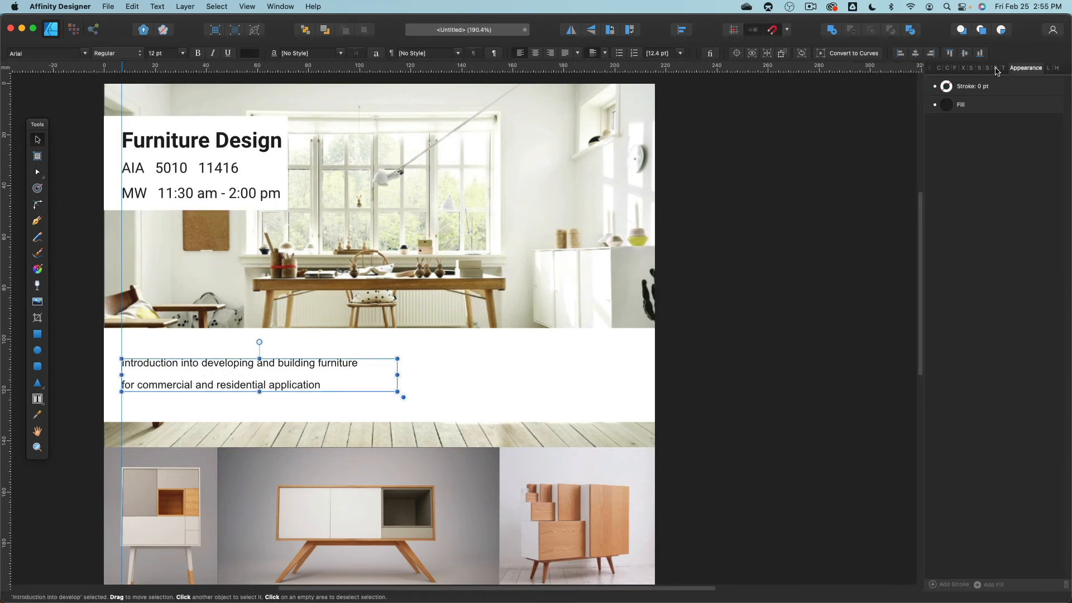
{"action": "left_click", "coordinate": [996, 69]}
{"action": "left_click", "coordinate": [992, 68]}
{"action": "left_click", "coordinate": [983, 68]}
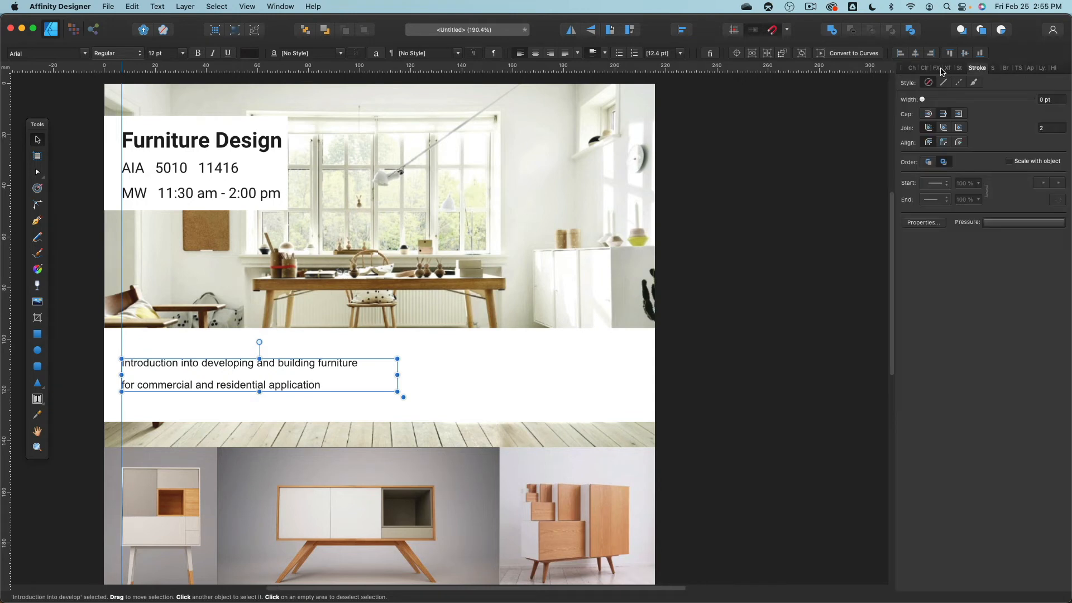
{"action": "left_click", "coordinate": [912, 68]}
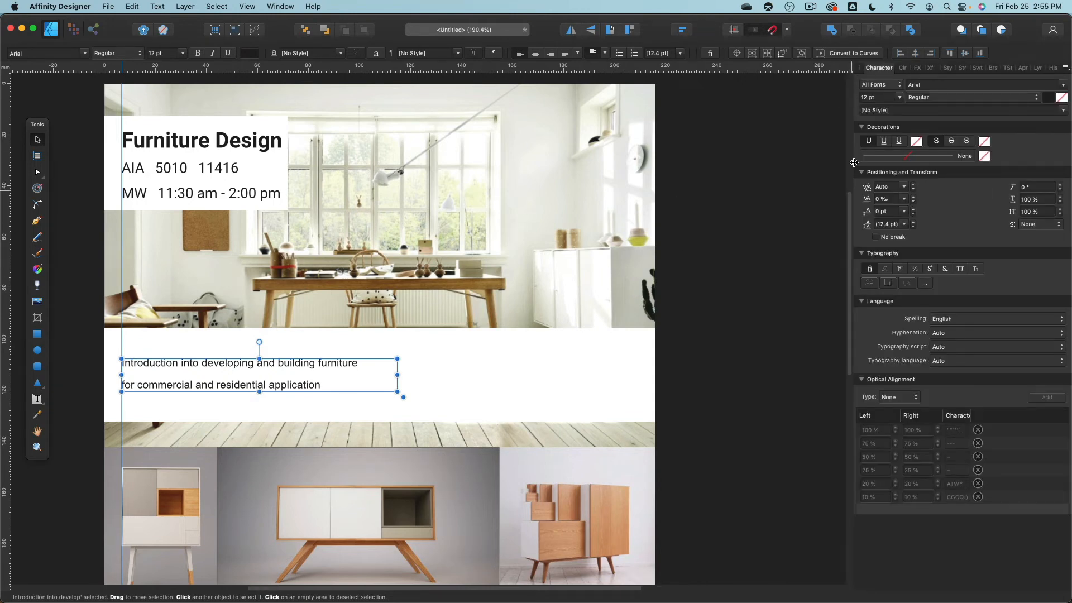
{"action": "left_click", "coordinate": [860, 132]}
{"action": "left_click", "coordinate": [863, 140]}
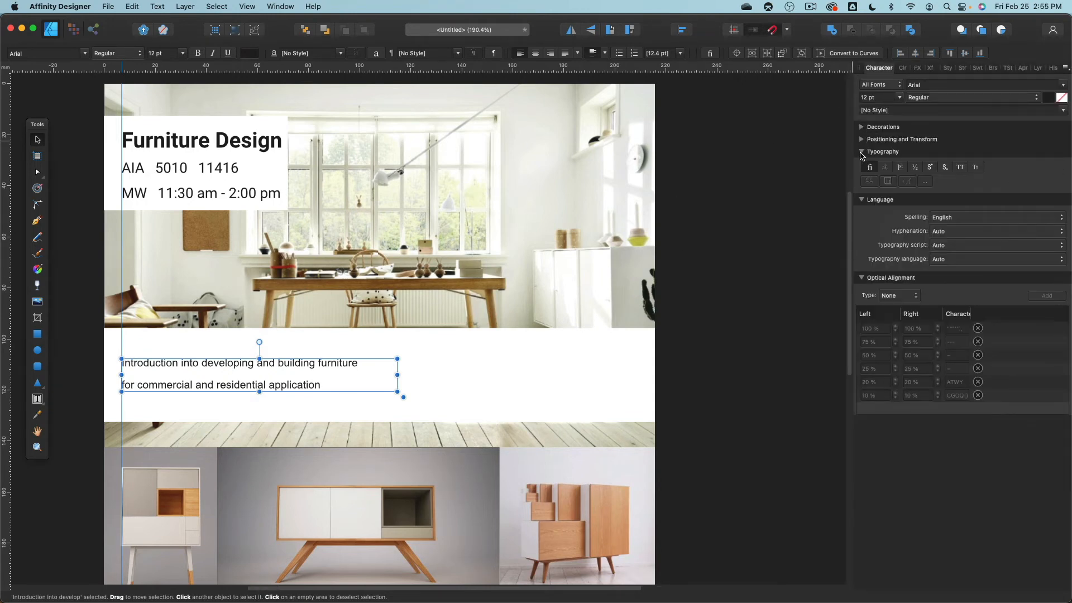
{"action": "left_click", "coordinate": [861, 153]}
{"action": "left_click", "coordinate": [861, 165]}
{"action": "left_click", "coordinate": [861, 176]}
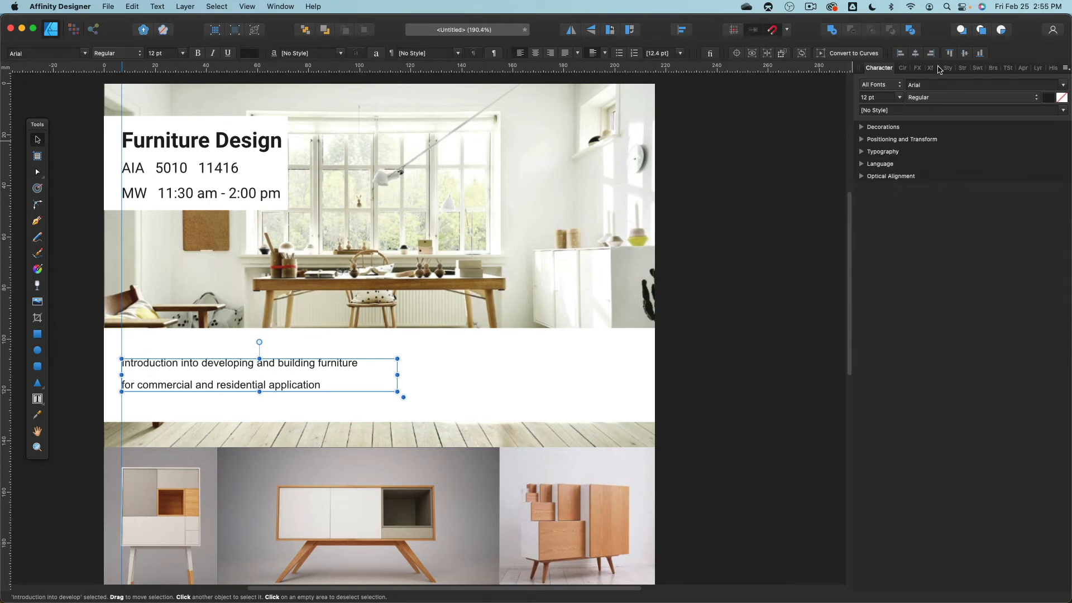
- Set the introduction text block's font to Roboto Italic
{"action": "left_click", "coordinate": [1056, 87]}
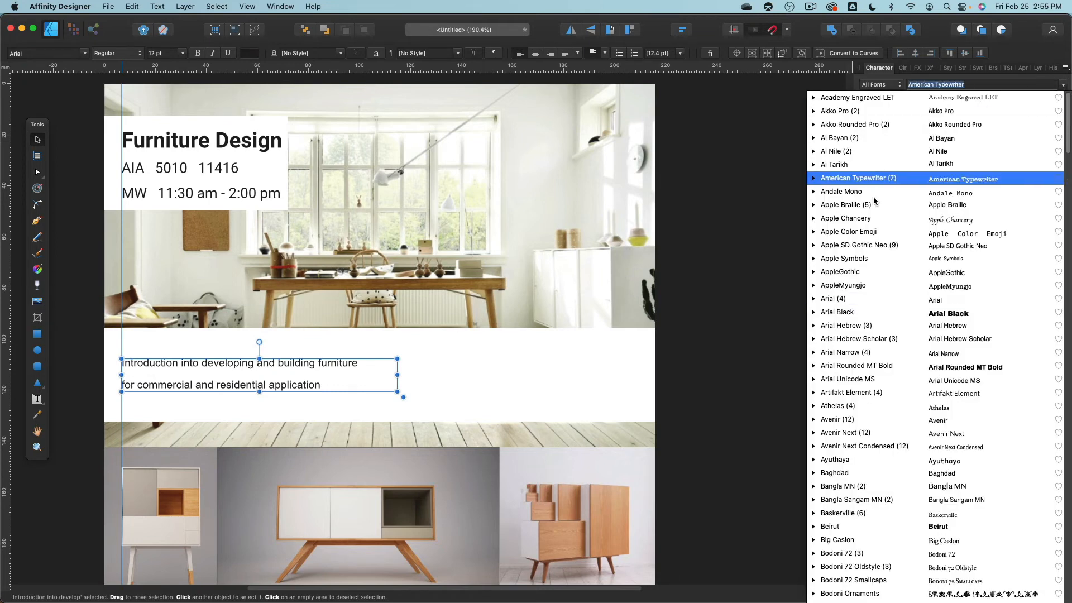
{"action": "type", "text": "rob"}
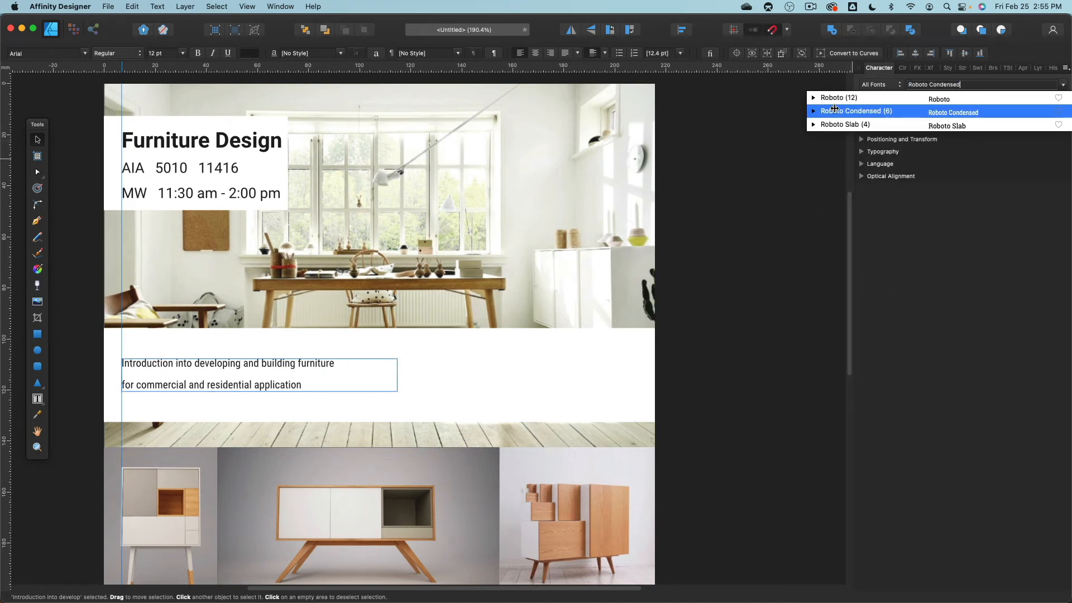
{"action": "left_click", "coordinate": [814, 98]}
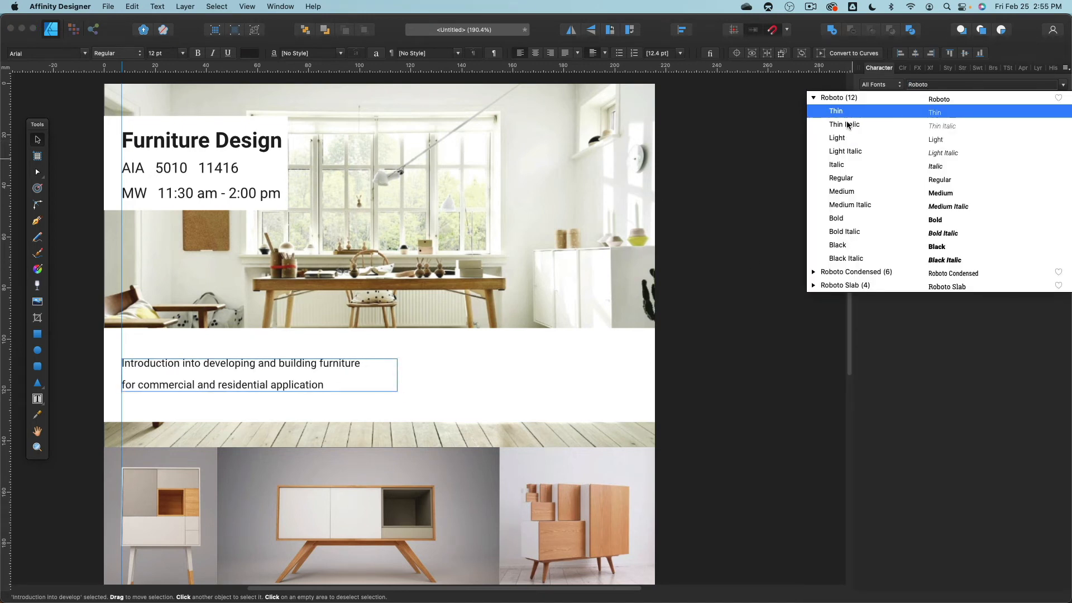
{"action": "left_click", "coordinate": [865, 169]}
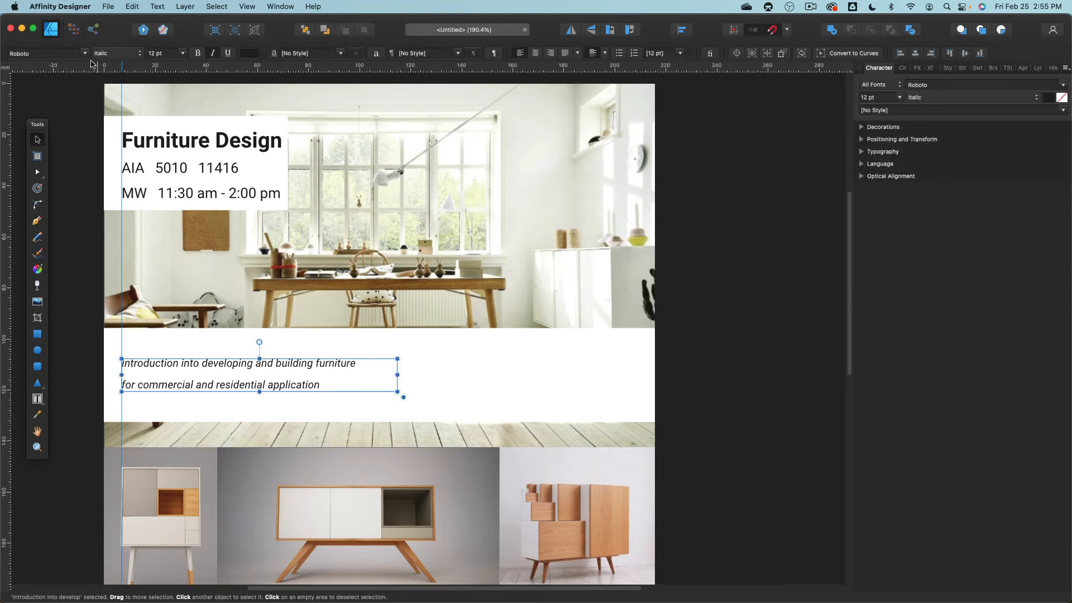
{"action": "left_click", "coordinate": [695, 132]}
{"action": "left_click", "coordinate": [253, 146]}
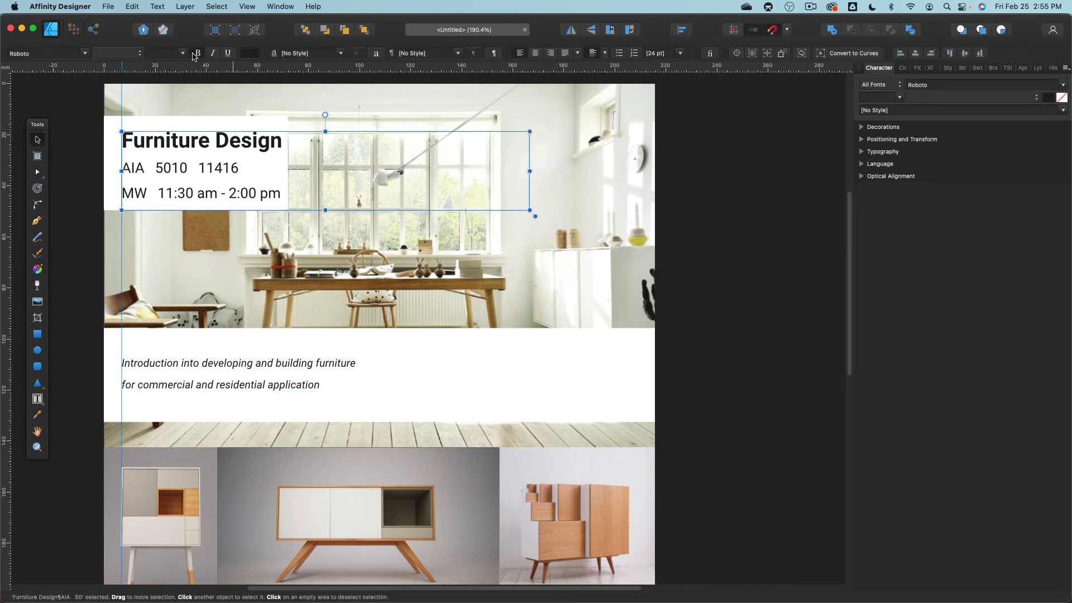
{"action": "left_click", "coordinate": [703, 152]}
{"action": "left_click", "coordinate": [111, 128]}
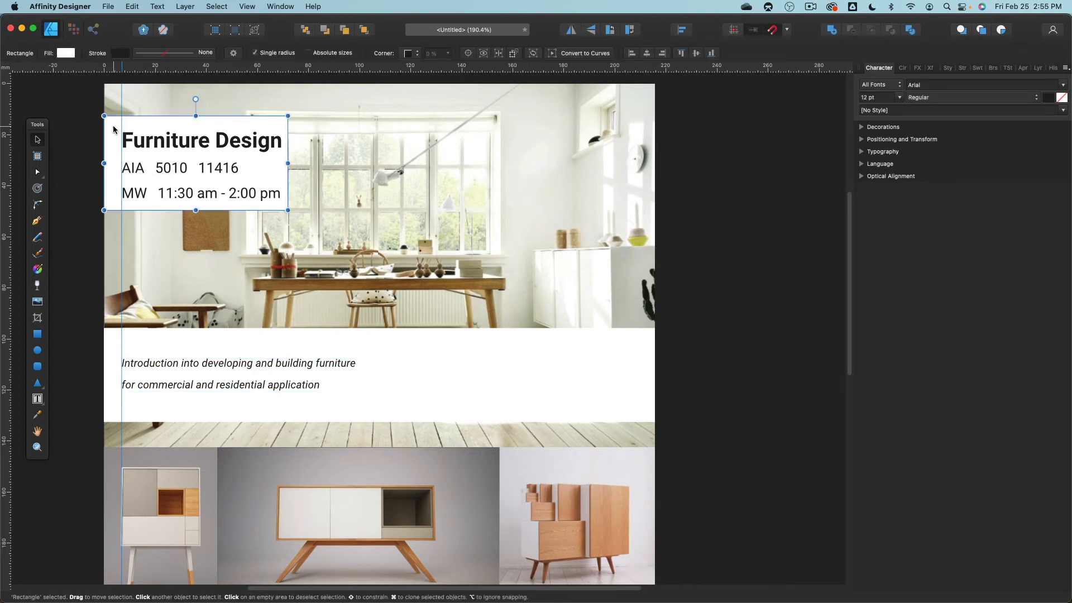
{"action": "left_click", "coordinate": [717, 153]}
{"action": "left_click", "coordinate": [208, 142]}
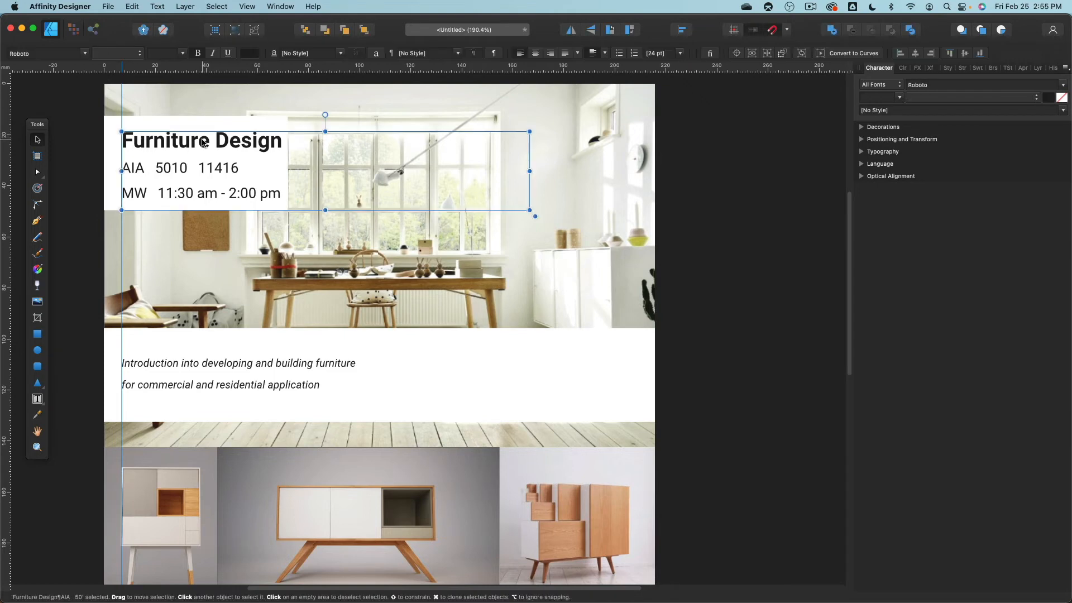
{"action": "left_click", "coordinate": [722, 228]}
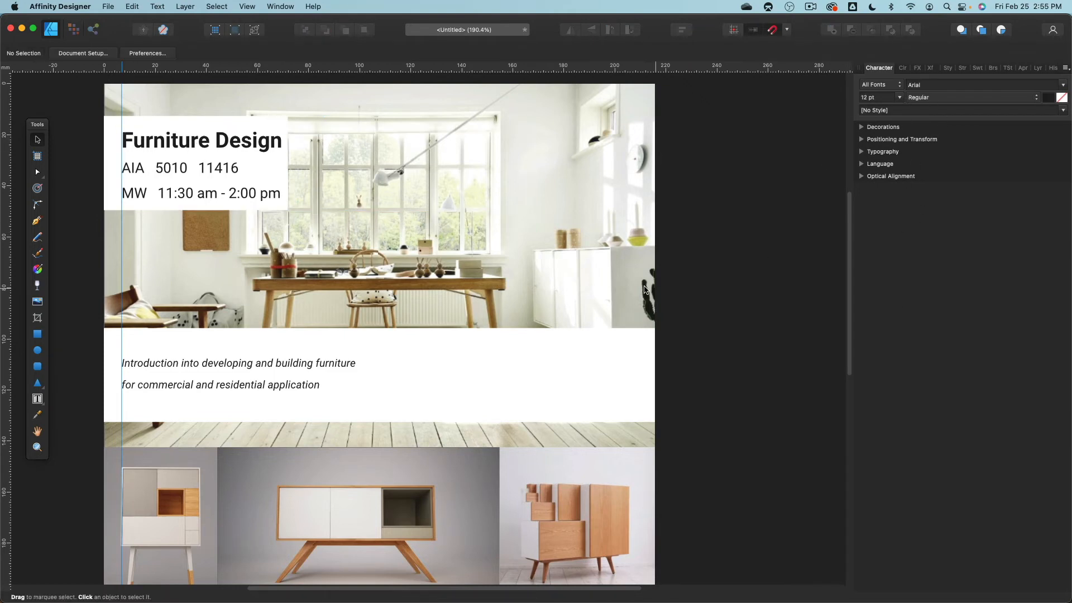
- Set the introduction text block's font size to 18 pt
{"action": "scroll", "coordinate": [241, 194], "scroll_direction": "left", "scroll_amount": 5}
{"action": "left_click", "coordinate": [283, 346]}
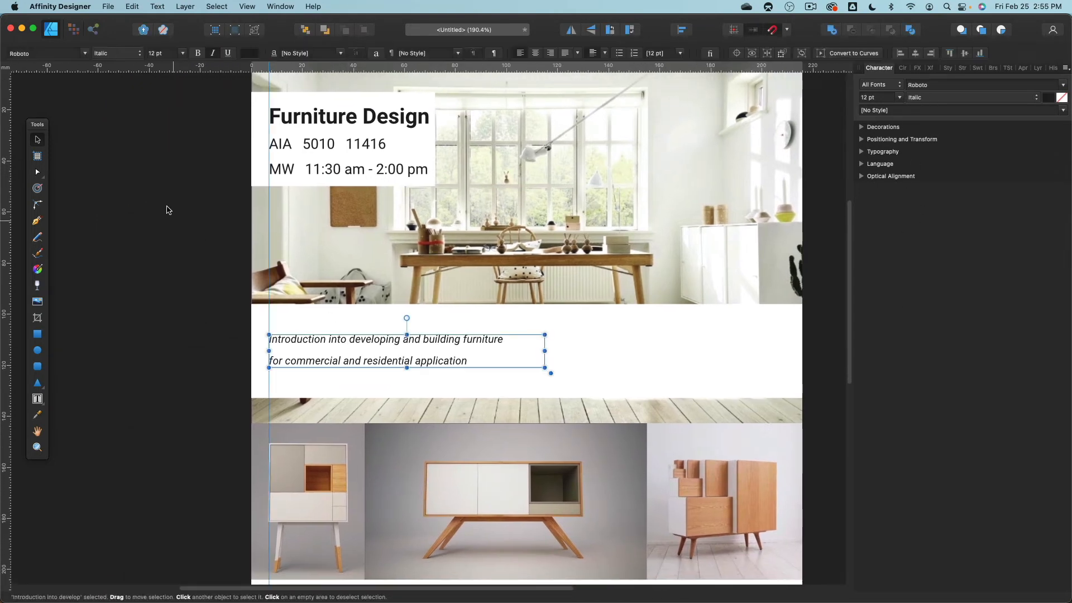
{"action": "left_click", "coordinate": [183, 53]}
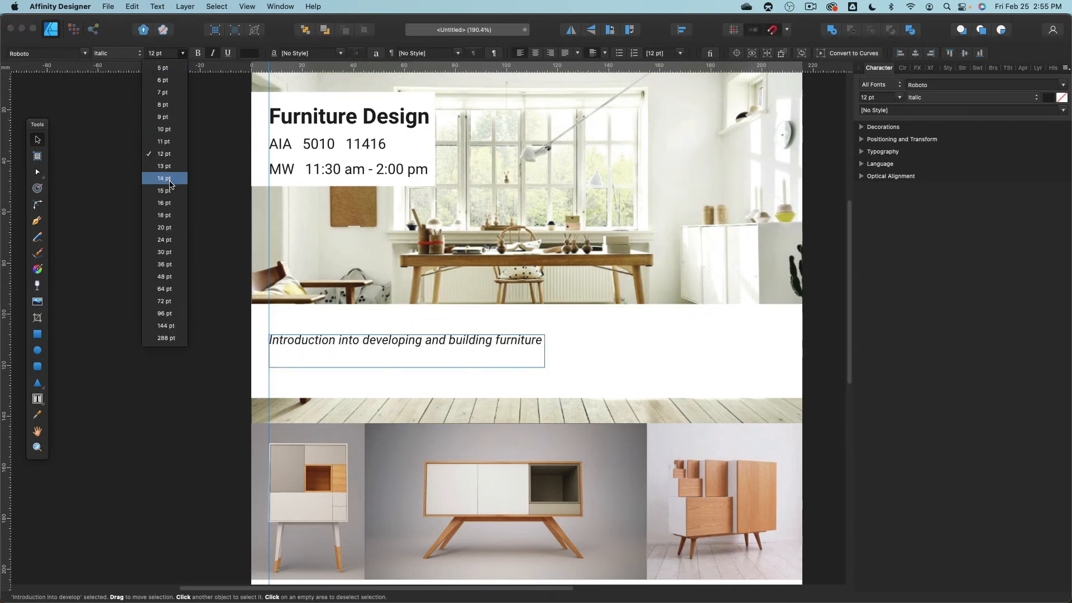
{"action": "left_click", "coordinate": [170, 215]}
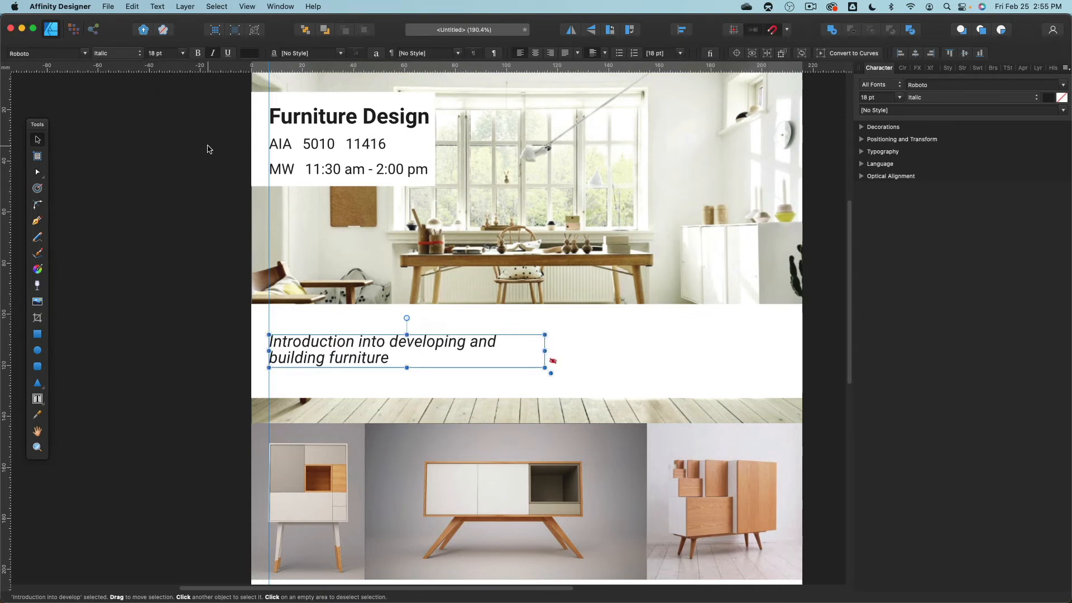
- Set the introduction text's line spacing to Default, expand all character settings sections and set its leading override to Auto
{"action": "left_click", "coordinate": [680, 53]}
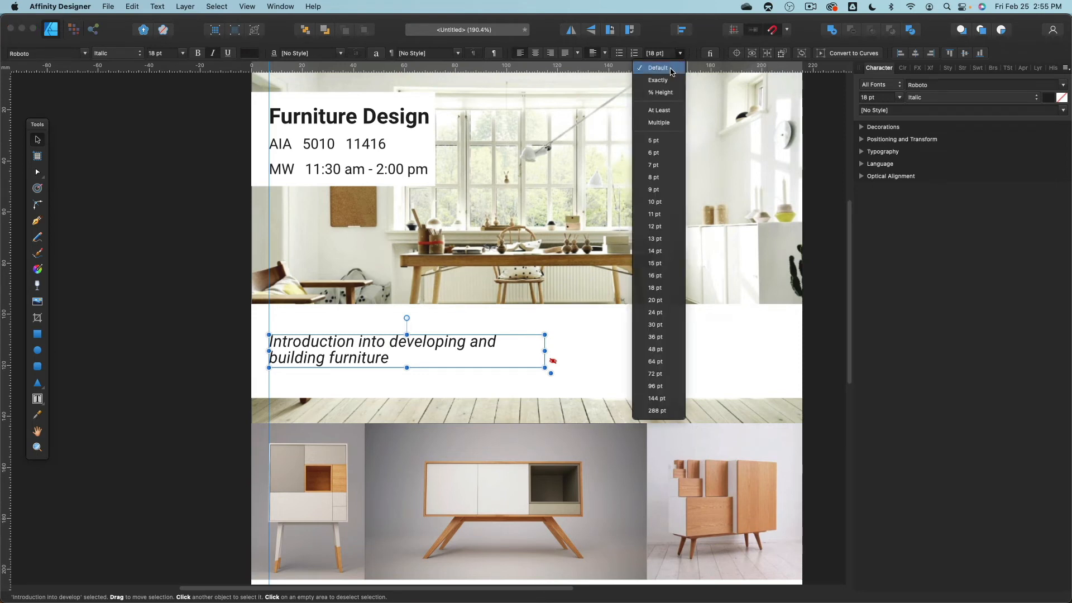
{"action": "left_click", "coordinate": [670, 69]}
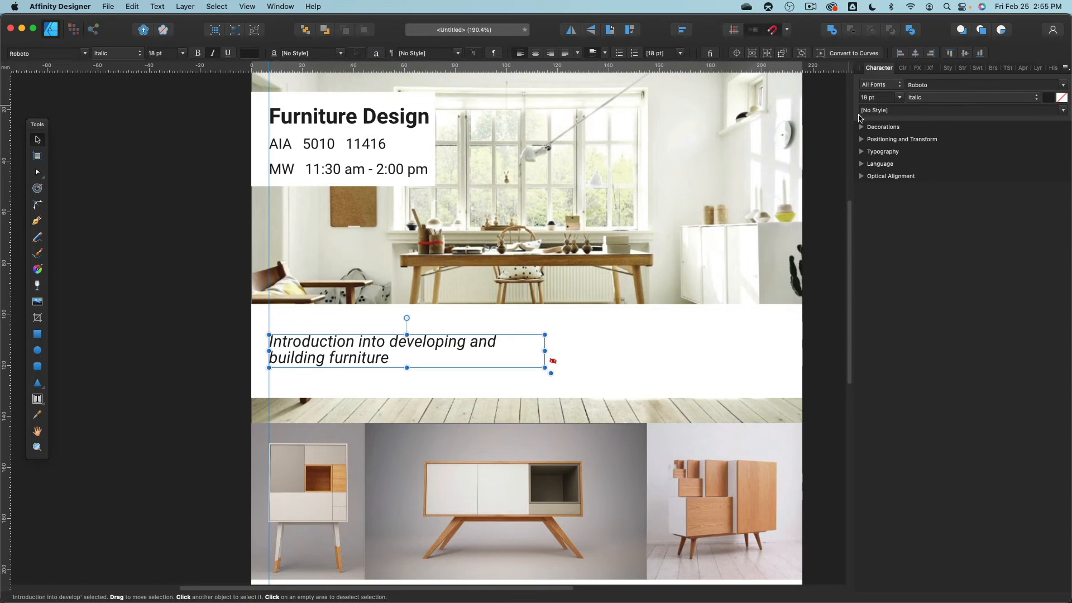
{"action": "left_click", "coordinate": [861, 177]}
{"action": "left_click", "coordinate": [861, 163]}
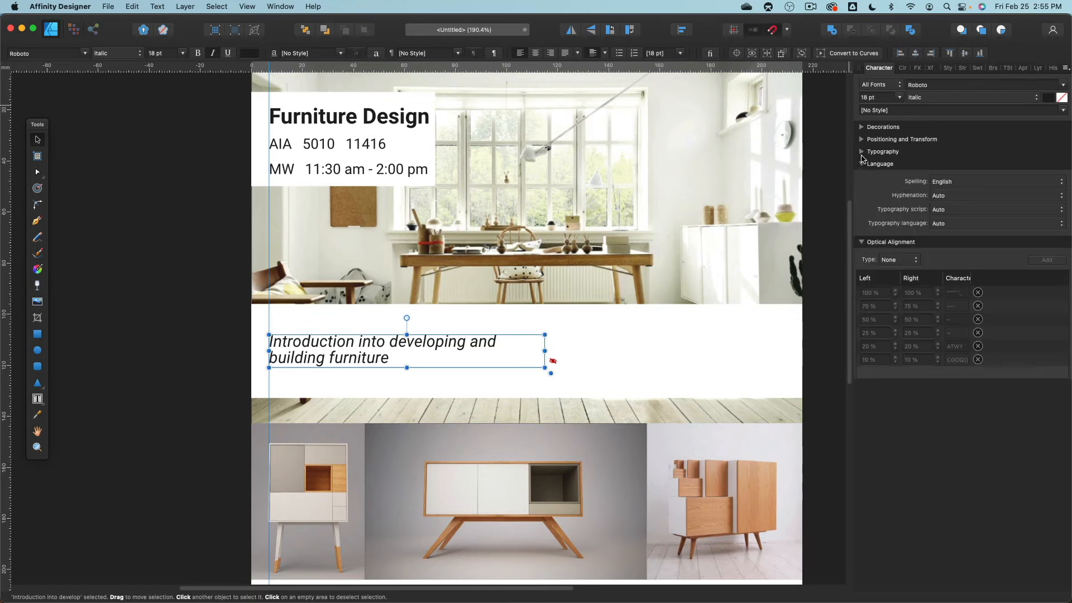
{"action": "left_click", "coordinate": [861, 151]}
{"action": "left_click", "coordinate": [862, 139]}
{"action": "left_click", "coordinate": [861, 127]}
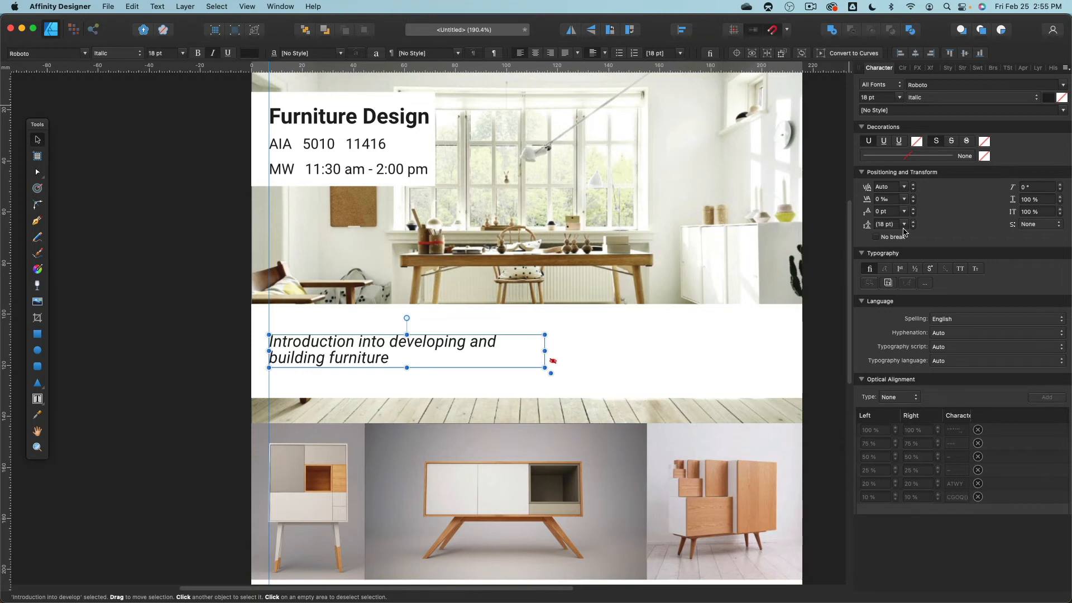
{"action": "left_click", "coordinate": [903, 225]}
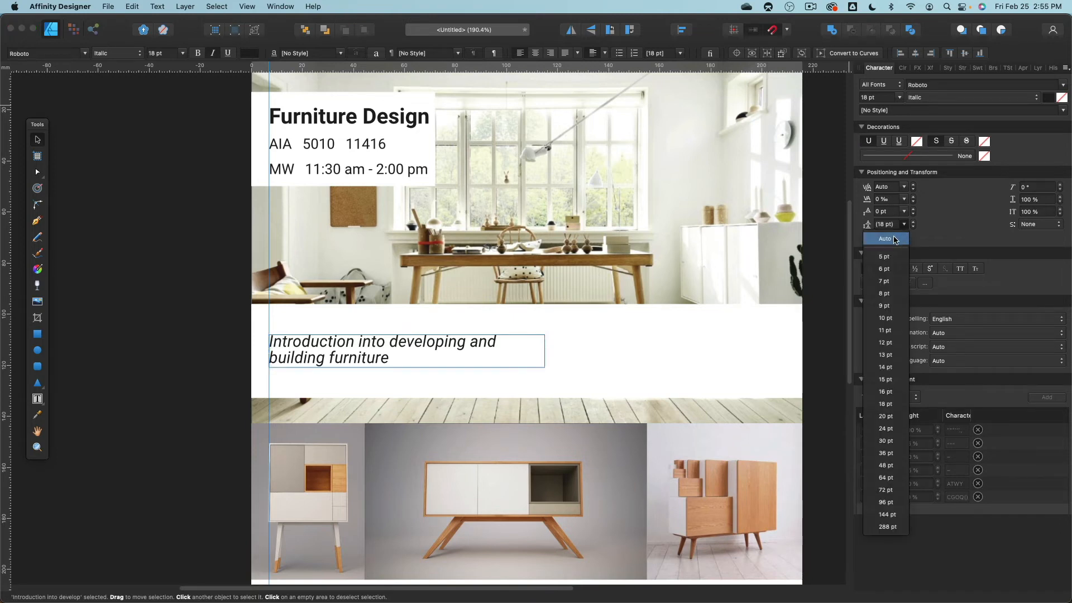
{"action": "left_click", "coordinate": [885, 238]}
- Set the heading text block's leading override to Auto
{"action": "left_click", "coordinate": [356, 148]}
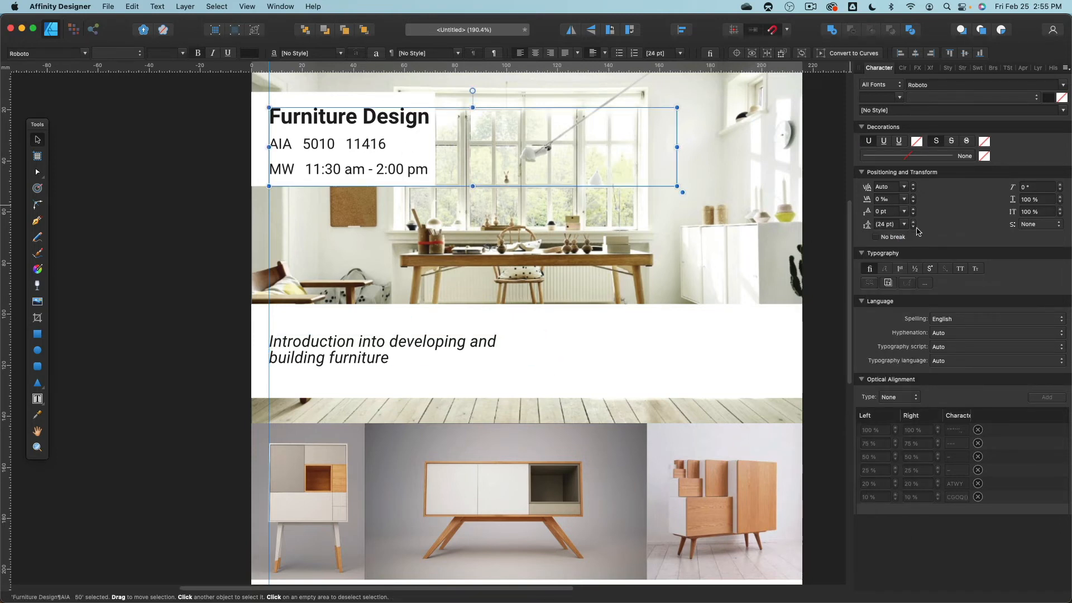
{"action": "left_click", "coordinate": [904, 224]}
{"action": "left_click", "coordinate": [894, 240]}
- Reapply 18 pt as the introduction text block's font size in the character settings
{"action": "left_click", "coordinate": [316, 350]}
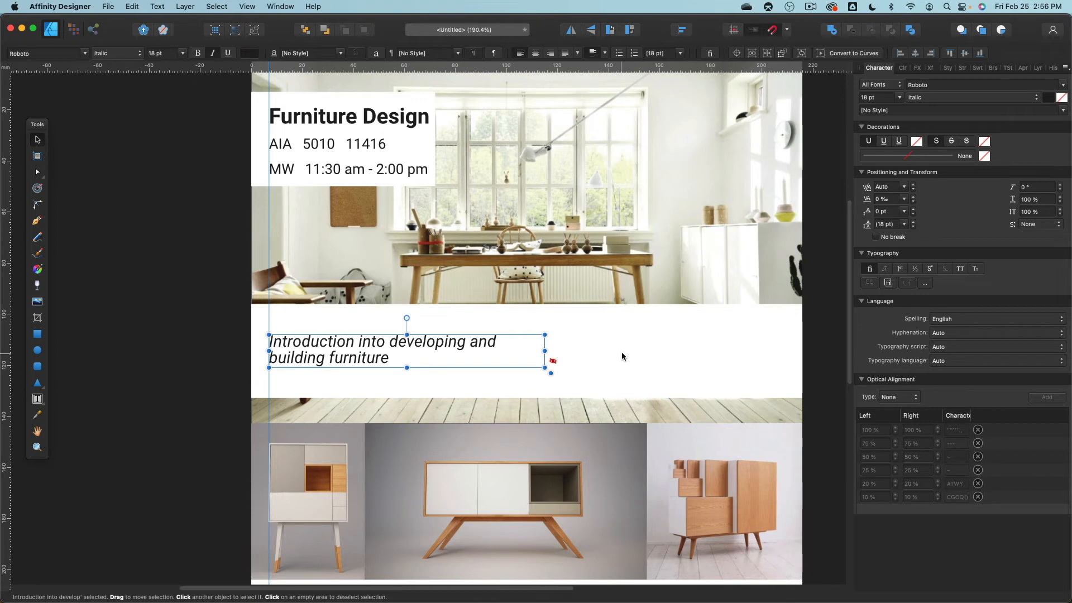
{"action": "left_click", "coordinate": [900, 97]}
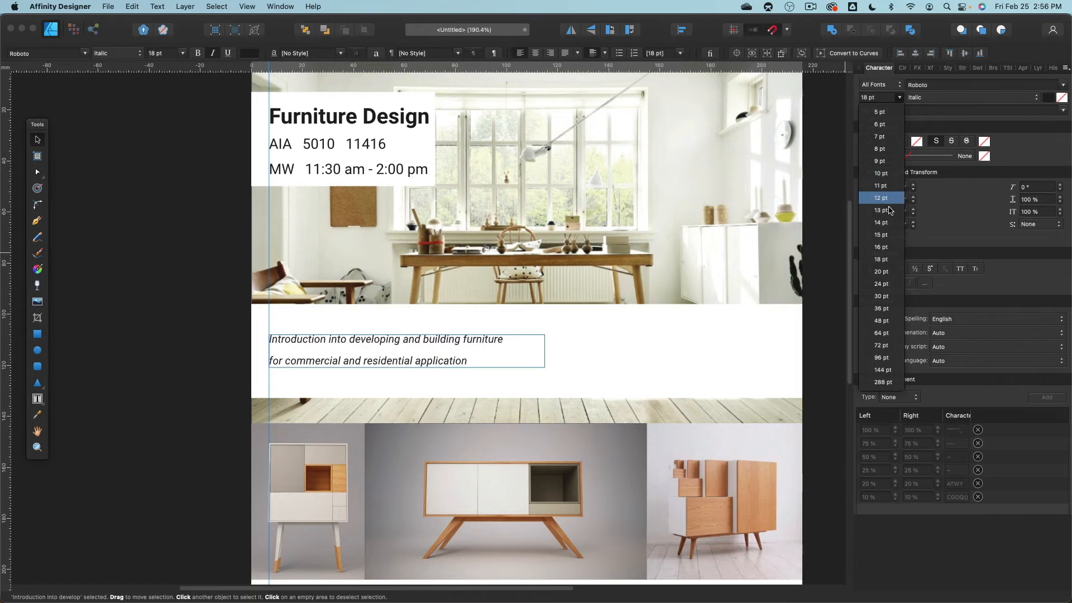
{"action": "left_click", "coordinate": [881, 259]}
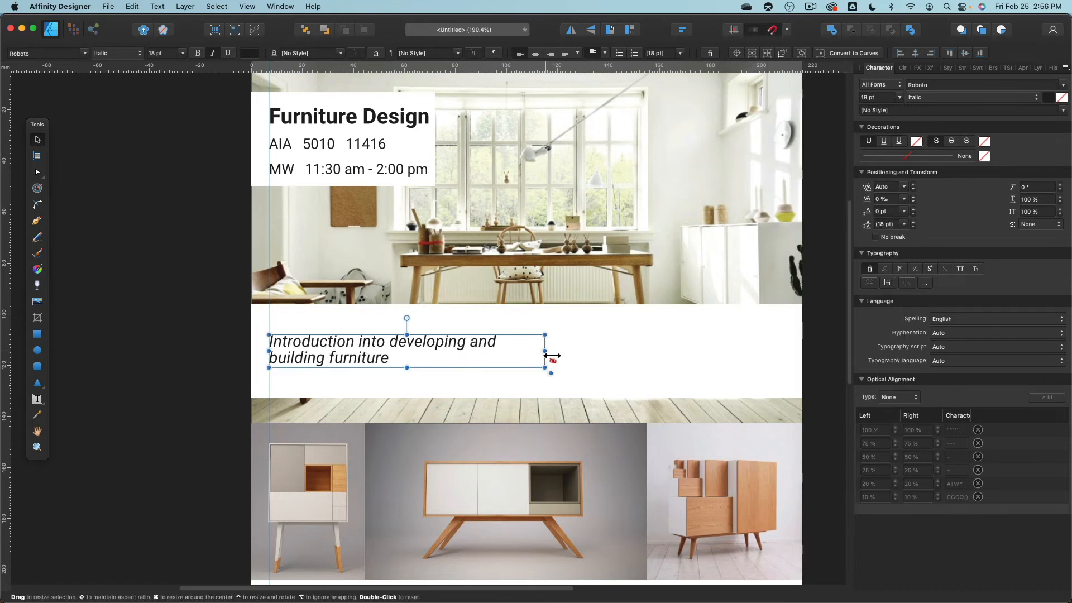
- Enlarge the introduction text frame to nearly the page width and two lines tall, and set its leading override to 10 pt
{"action": "left_click_drag", "start_coordinate": [544, 351], "coordinate": [789, 350]}
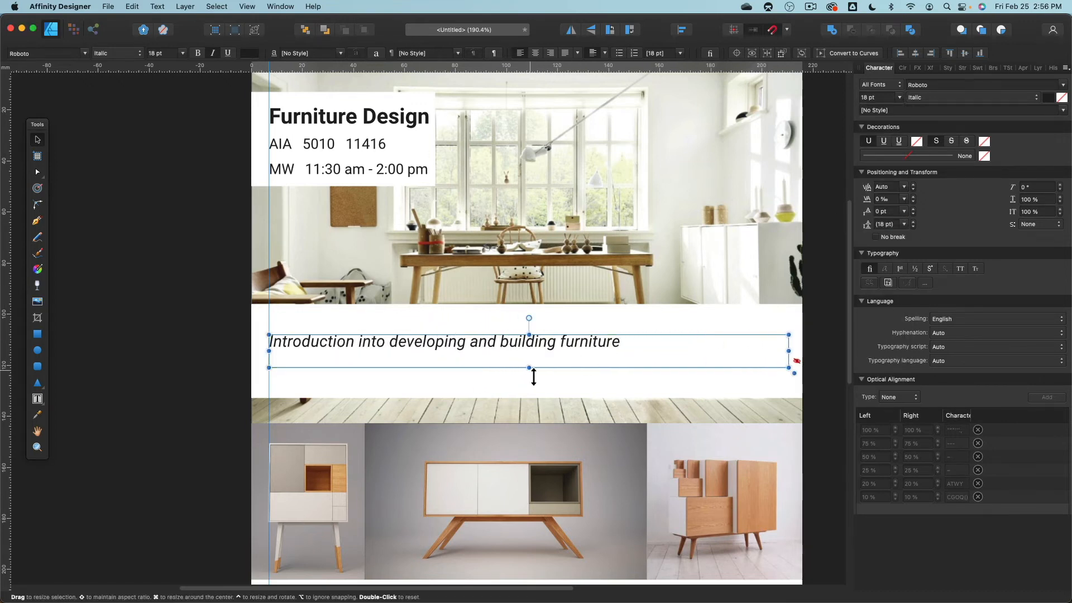
{"action": "left_click_drag", "start_coordinate": [529, 367], "coordinate": [531, 382]}
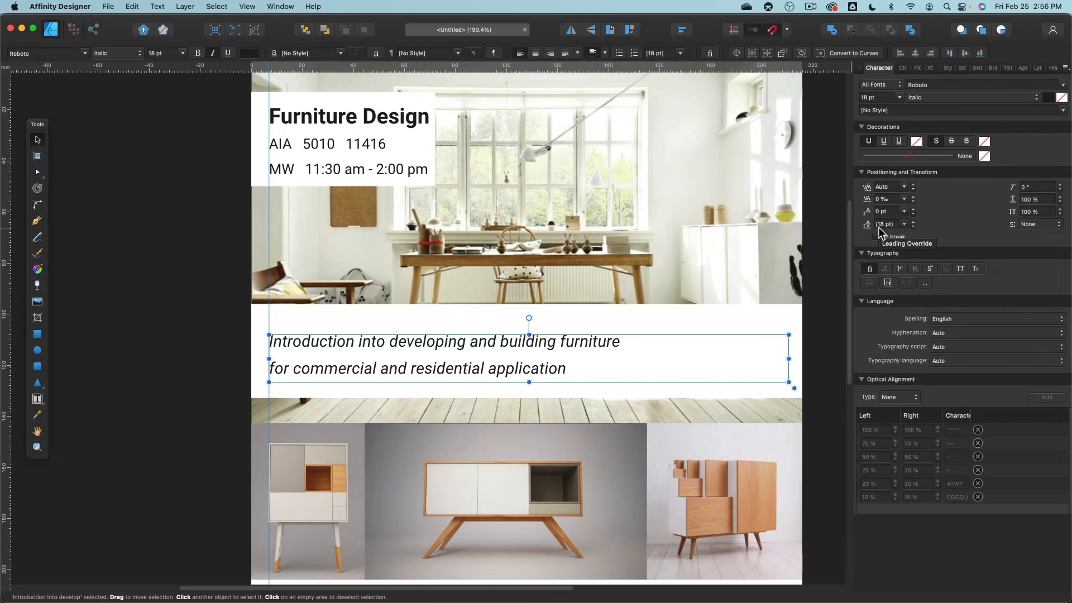
{"action": "left_click", "coordinate": [904, 224]}
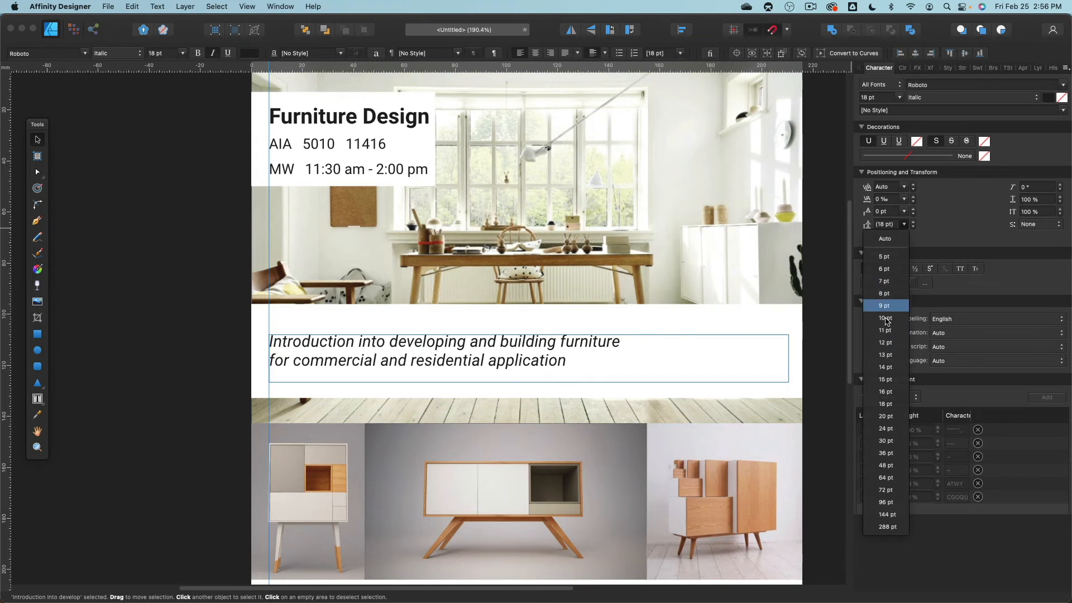
{"action": "left_click", "coordinate": [888, 318]}
{"action": "left_click", "coordinate": [199, 291]}
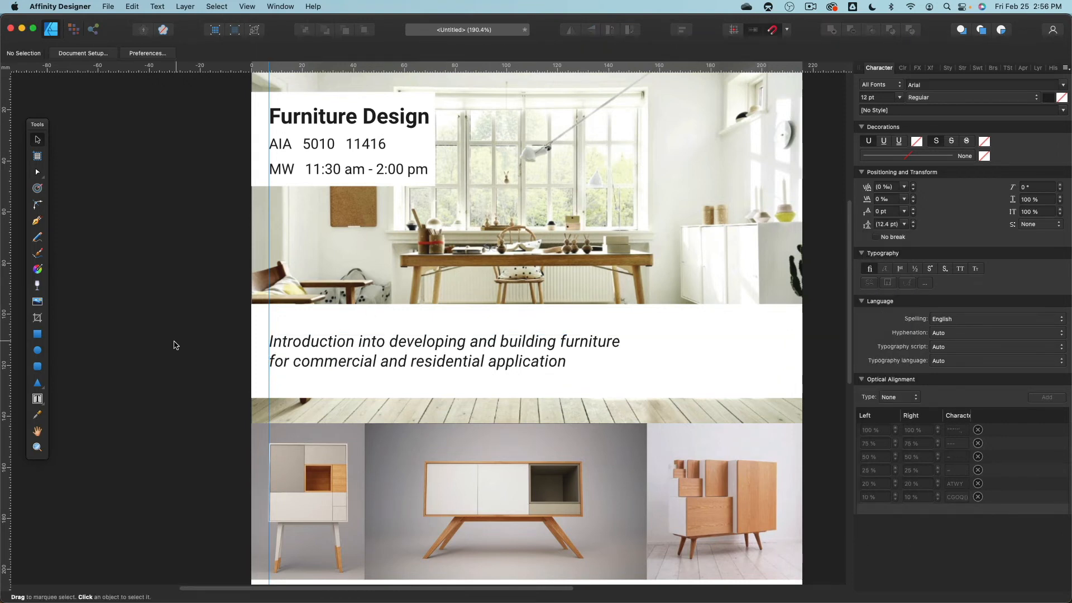
- Move the introduction text up within its white box and shorten the box from below to fit the two lines
{"action": "left_click", "coordinate": [376, 362]}
{"action": "left_click_drag", "start_coordinate": [462, 352], "coordinate": [463, 337]}
{"action": "left_click", "coordinate": [466, 377]}
{"action": "left_click_drag", "start_coordinate": [528, 398], "coordinate": [528, 374]}
{"action": "left_click", "coordinate": [146, 397]}
{"action": "left_click", "coordinate": [483, 345]}
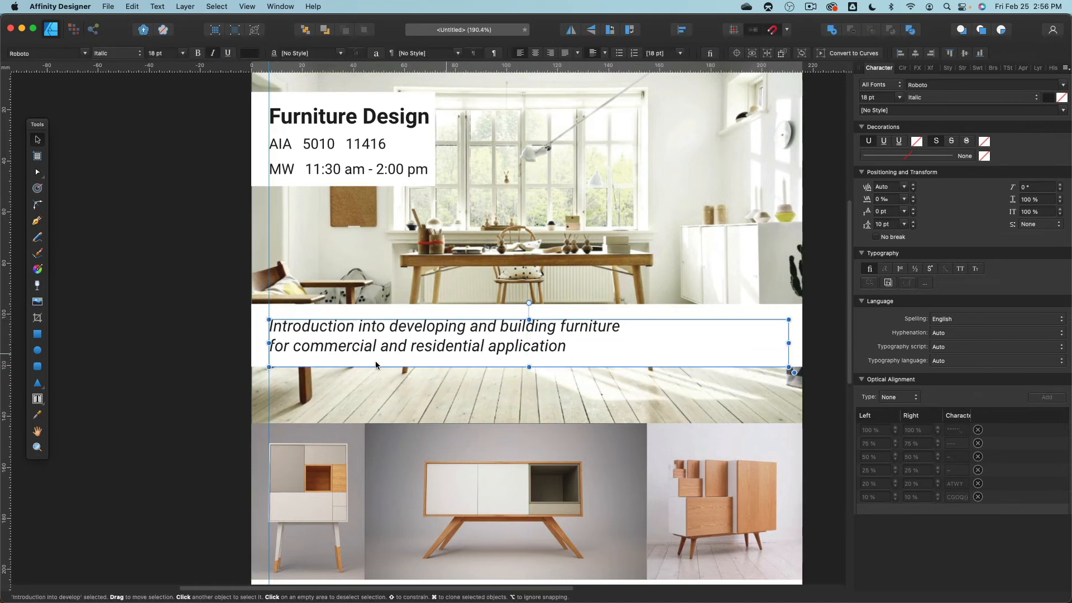
{"action": "left_click", "coordinate": [237, 375]}
{"action": "left_click", "coordinate": [464, 337]}
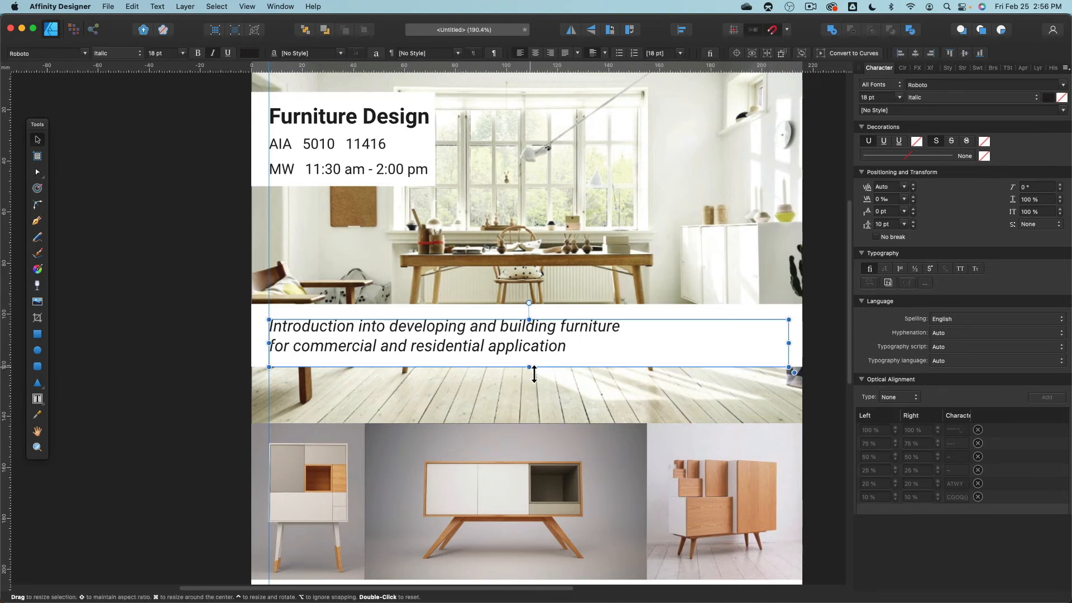
- Shrink the introduction text frame's height and width to fit closely around its two lines
{"action": "left_click_drag", "start_coordinate": [535, 368], "coordinate": [537, 360]}
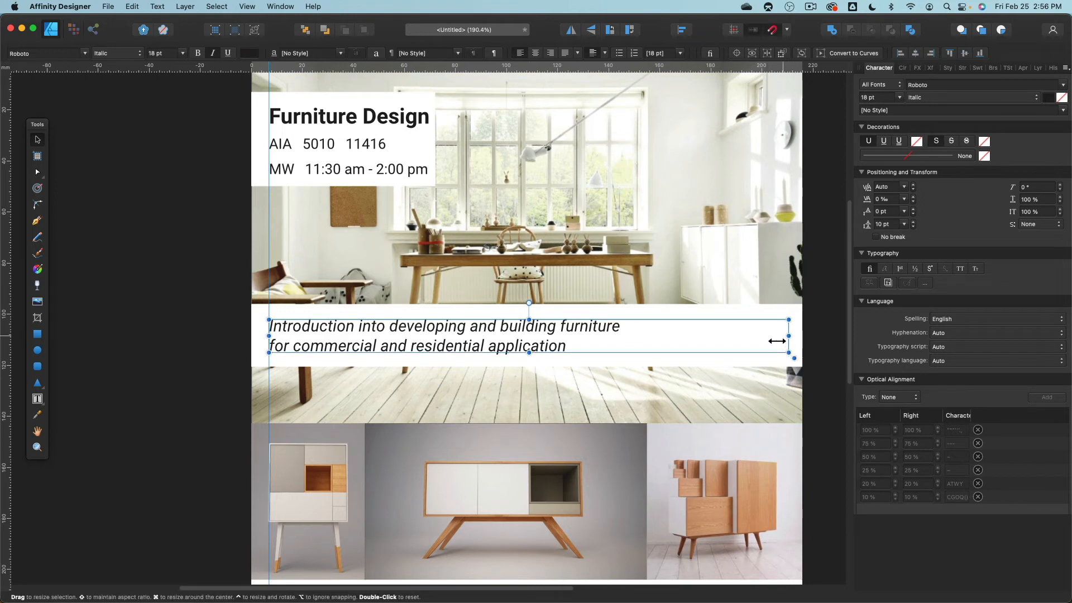
{"action": "left_click_drag", "start_coordinate": [787, 337], "coordinate": [627, 338]}
{"action": "left_click", "coordinate": [175, 342]}
{"action": "scroll", "coordinate": [179, 345], "scroll_direction": "down", "scroll_amount": 1}
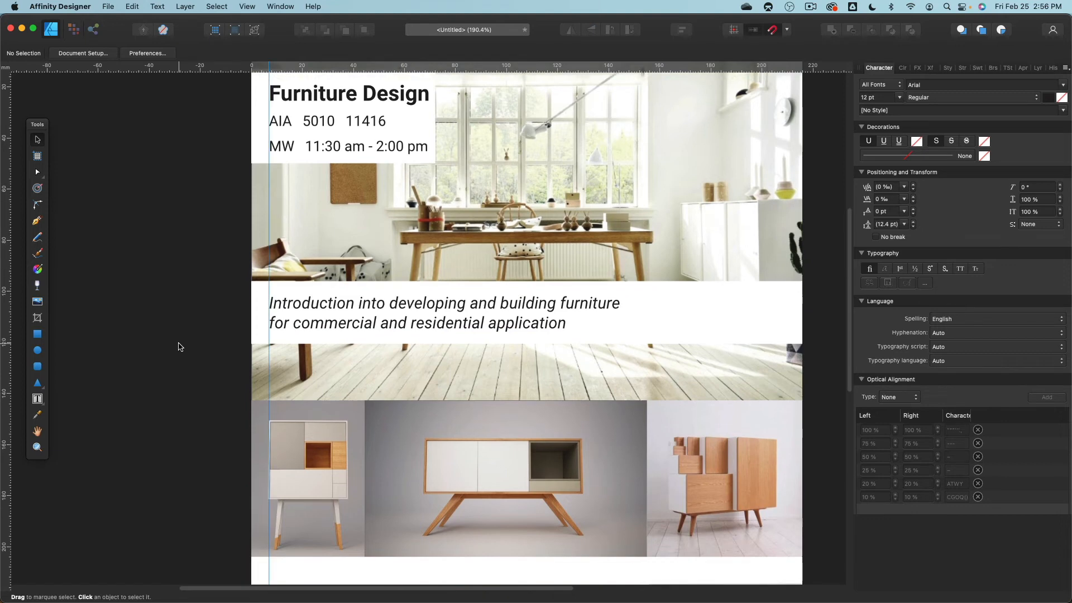
{"action": "scroll", "coordinate": [179, 347], "scroll_direction": "down", "scroll_amount": 1}
{"action": "scroll", "coordinate": [178, 347], "scroll_direction": "down", "scroll_amount": 3}
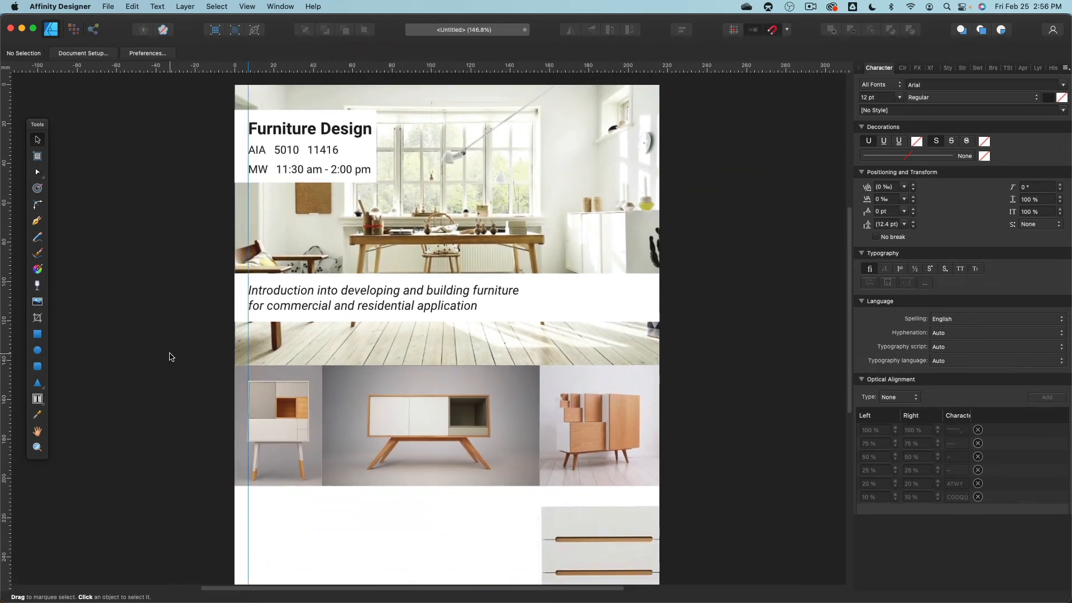
{"action": "left_click", "coordinate": [282, 169]}
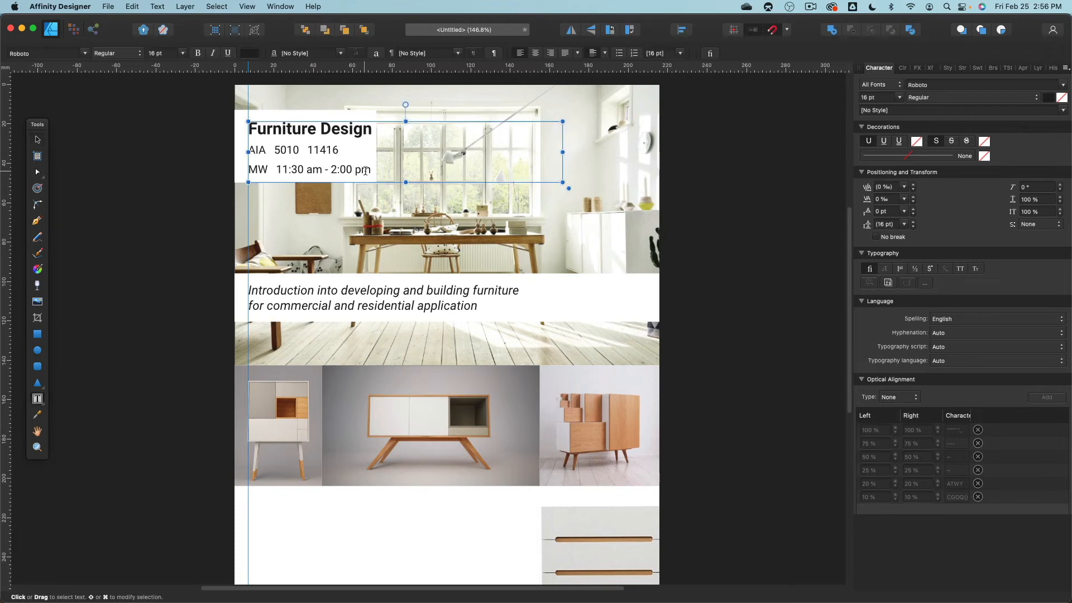
{"action": "left_click_drag", "start_coordinate": [371, 169], "coordinate": [220, 150]}
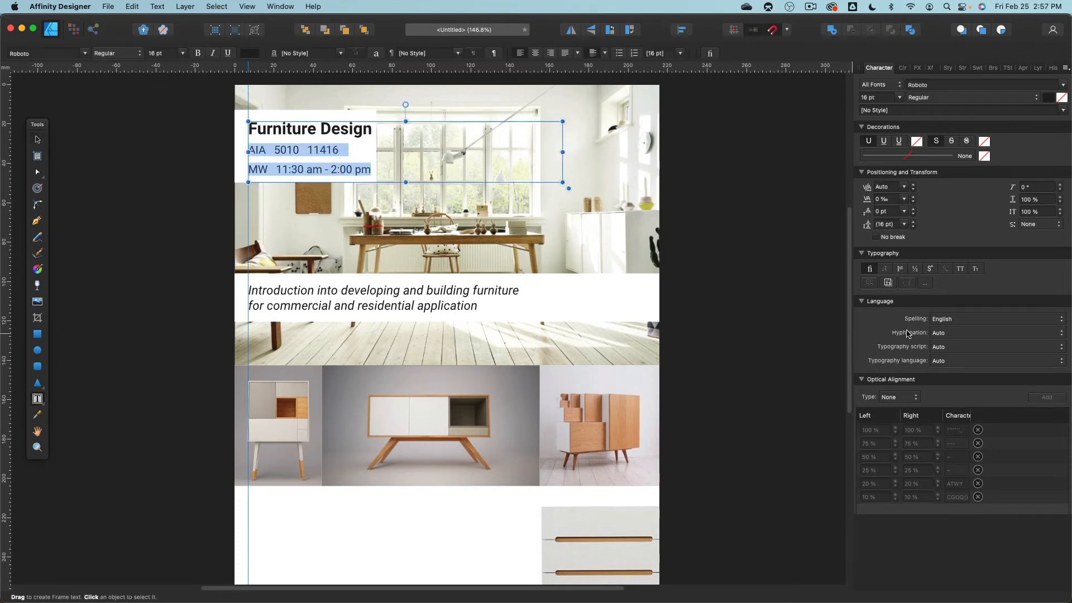
{"action": "left_click", "coordinate": [903, 224]}
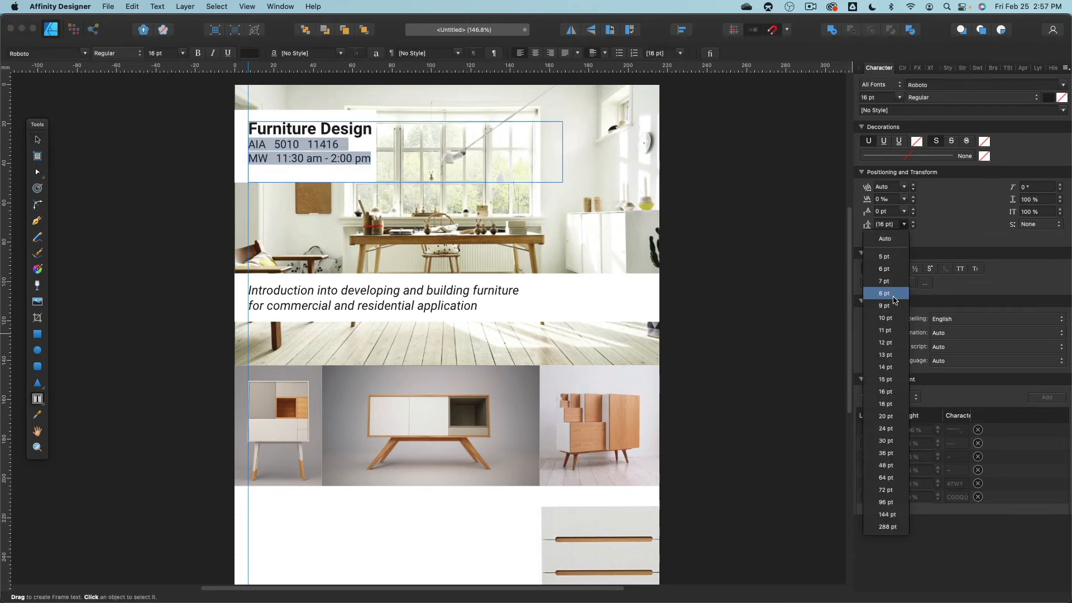
{"action": "left_click", "coordinate": [669, 257]}
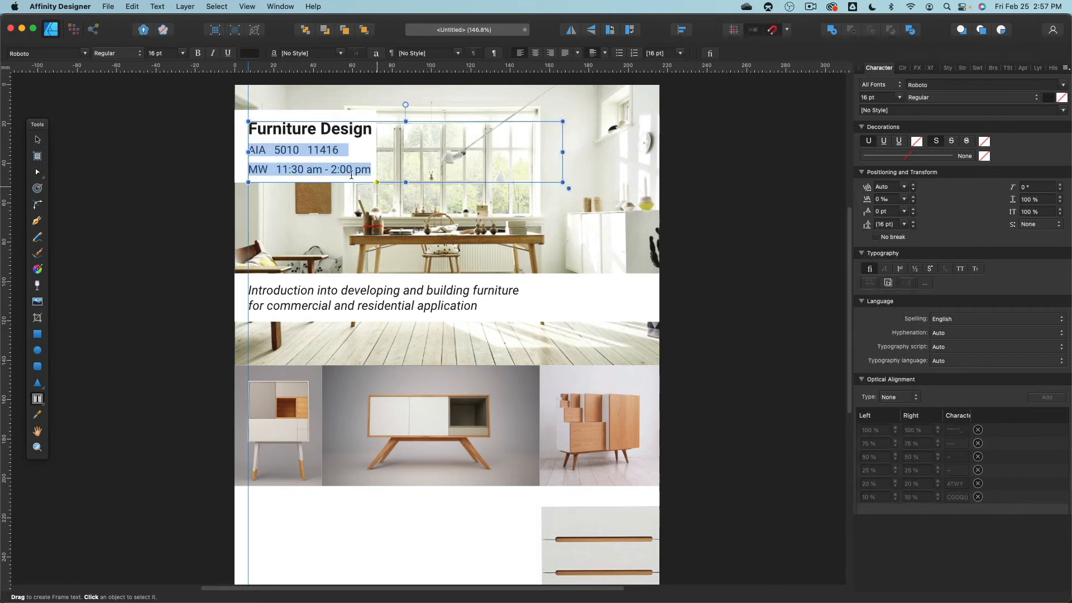
- Set the leading override of the class time line in the heading block to 5 pt
{"action": "triple_click", "coordinate": [302, 169]}
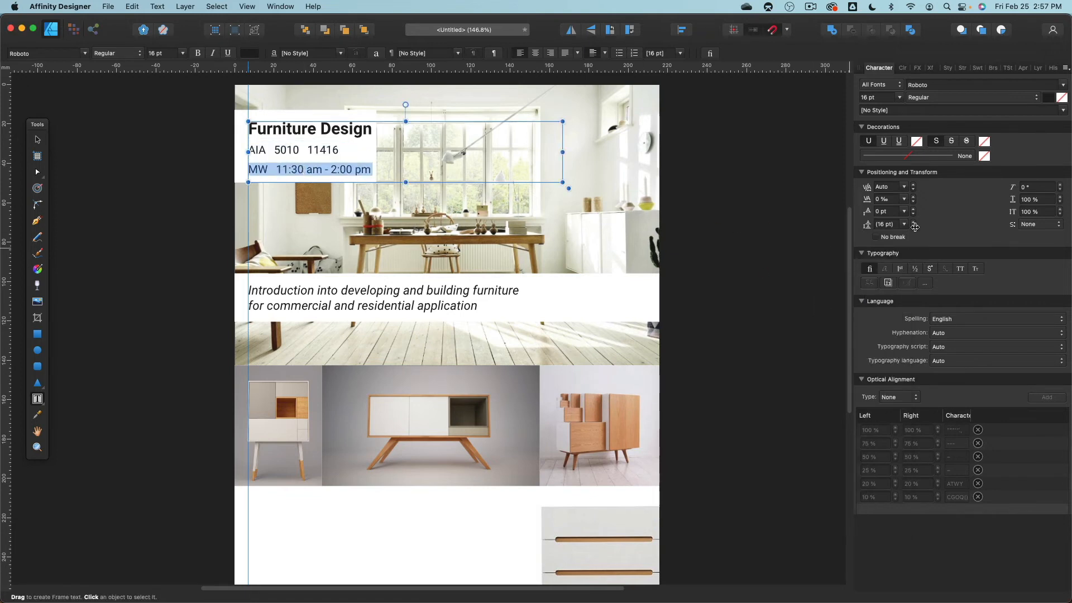
{"action": "left_click", "coordinate": [904, 225]}
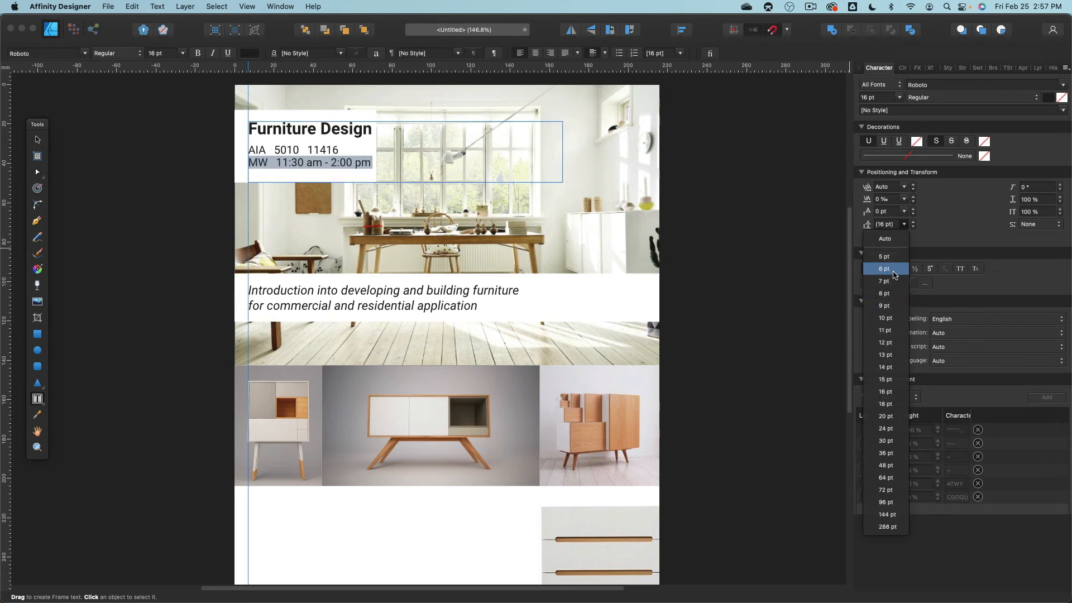
{"action": "left_click", "coordinate": [749, 203]}
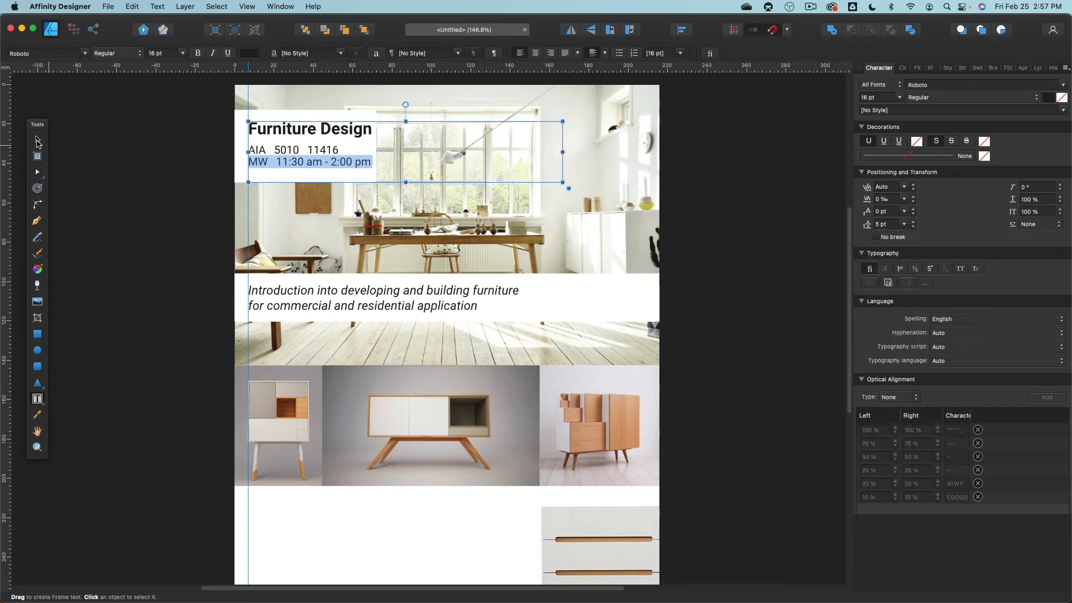
{"action": "left_click", "coordinate": [38, 139]}
{"action": "left_click", "coordinate": [177, 173]}
- Set the leading override of the class time line in the heading block to 10 pt
{"action": "left_click", "coordinate": [316, 169]}
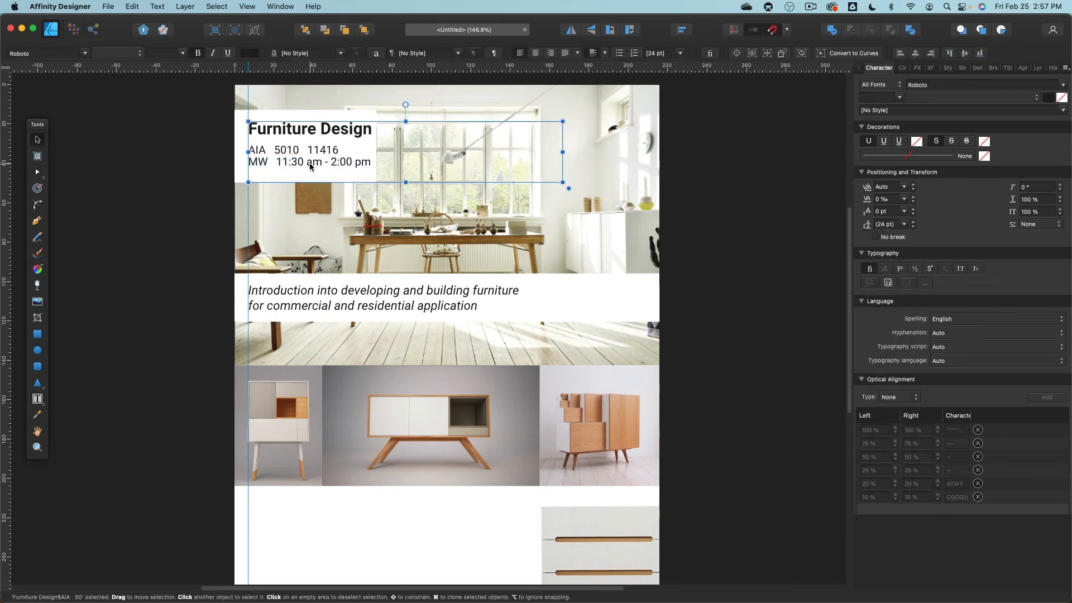
{"action": "triple_click", "coordinate": [316, 169]}
{"action": "left_click", "coordinate": [904, 223]}
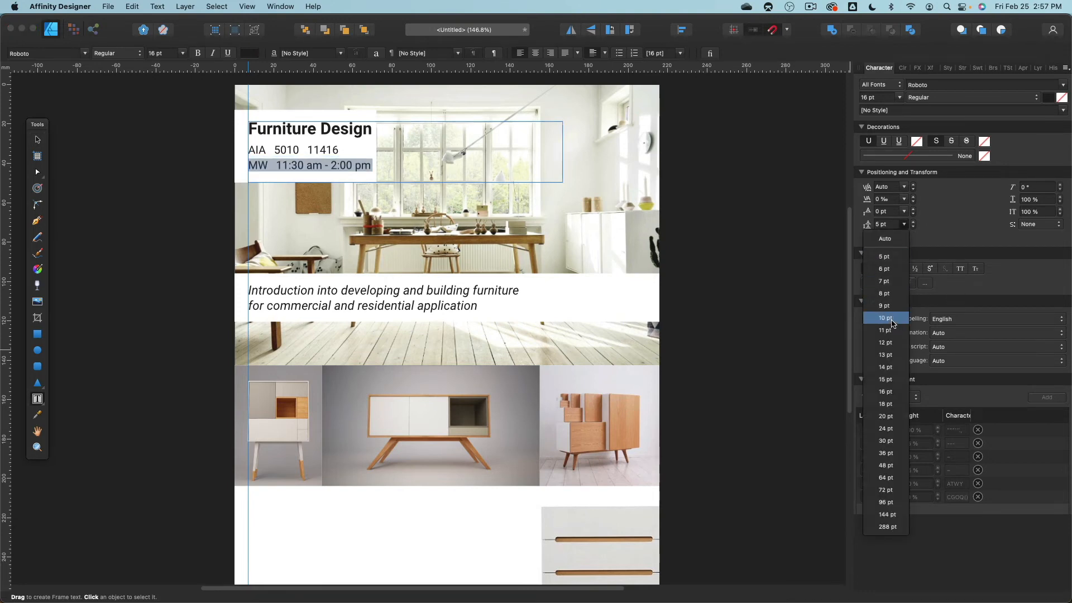
{"action": "left_click", "coordinate": [892, 321]}
{"action": "left_click", "coordinate": [38, 140]}
{"action": "left_click", "coordinate": [131, 179]}
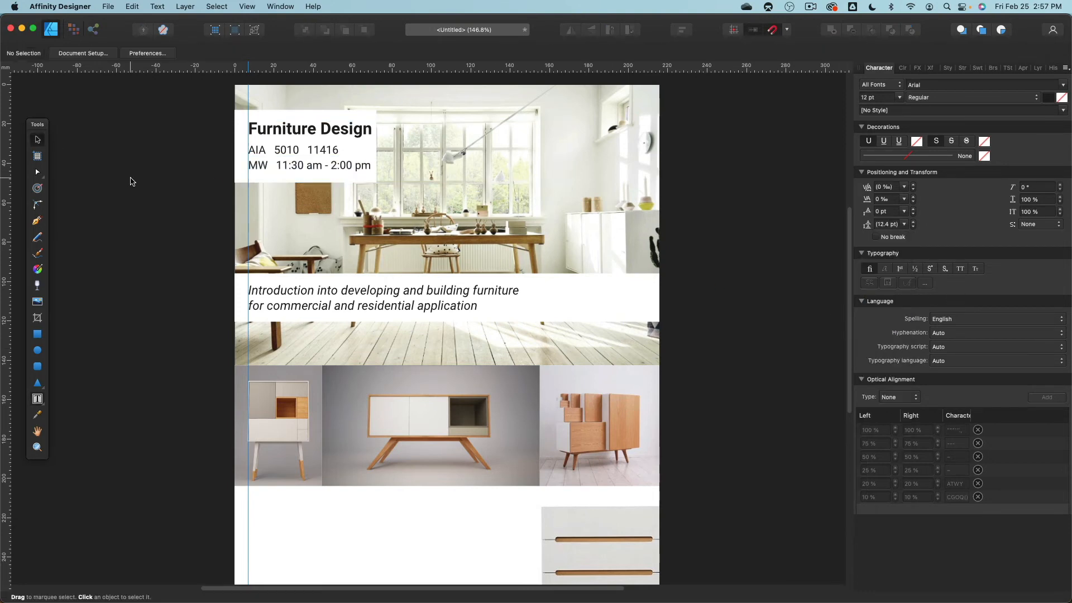
- Widen the white box behind the heading to about 80 mm
{"action": "left_click", "coordinate": [275, 116]}
{"action": "left_click_drag", "start_coordinate": [378, 151], "coordinate": [399, 152]}
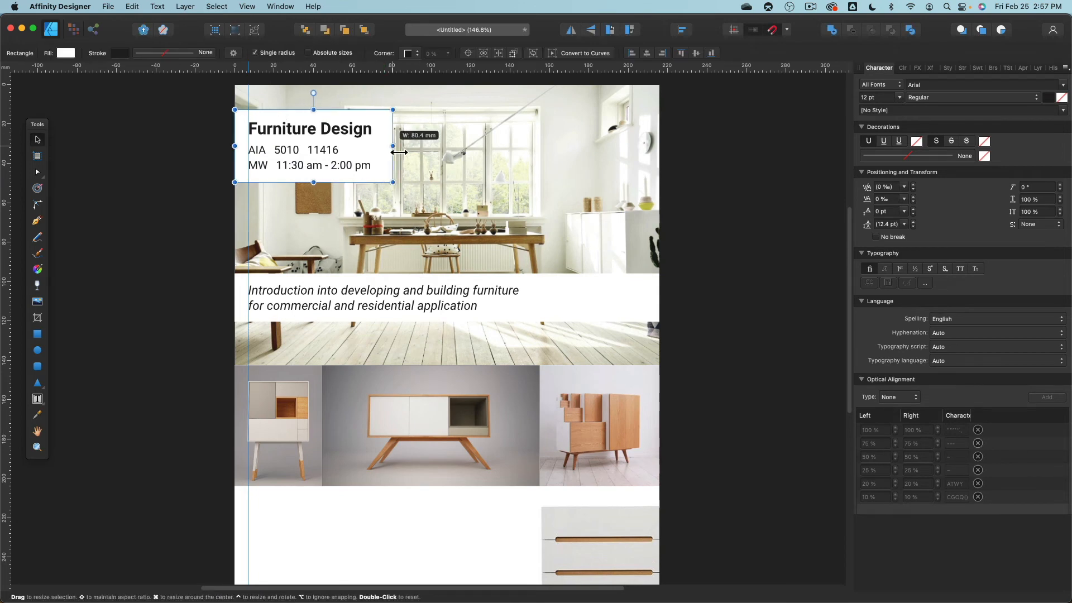
{"action": "left_click", "coordinate": [86, 363]}
- Copy the "Who is this class for?" section from the TextEdit document into the poster and align it to the guide below the furniture photos
{"action": "scroll", "coordinate": [95, 364], "scroll_direction": "down", "scroll_amount": 3}
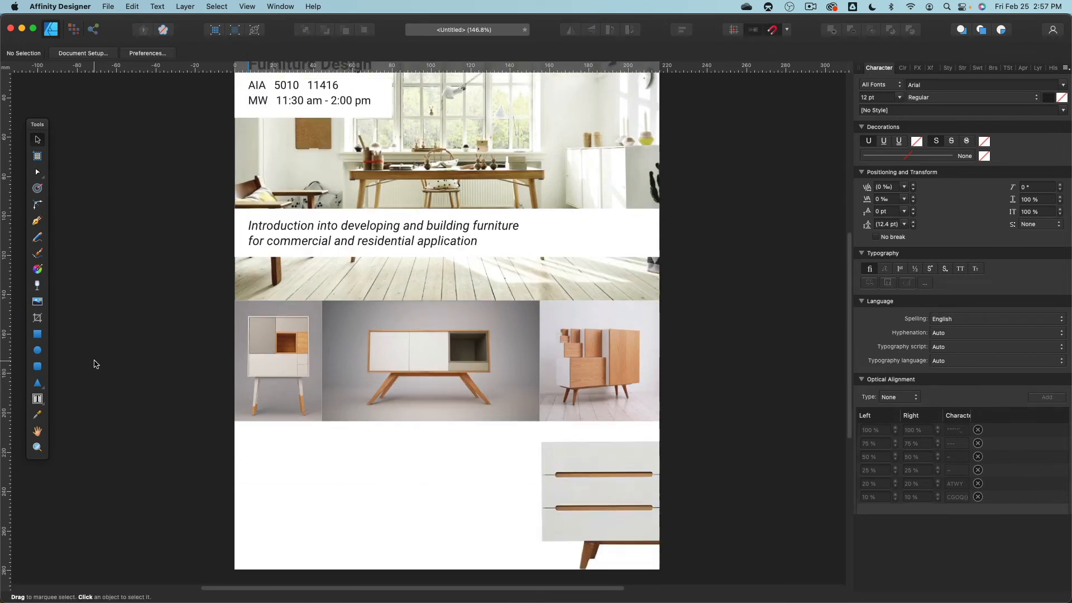
{"action": "scroll", "coordinate": [95, 364], "scroll_direction": "down", "scroll_amount": 2}
{"action": "left_click_drag", "start_coordinate": [148, 242], "coordinate": [215, 242]}
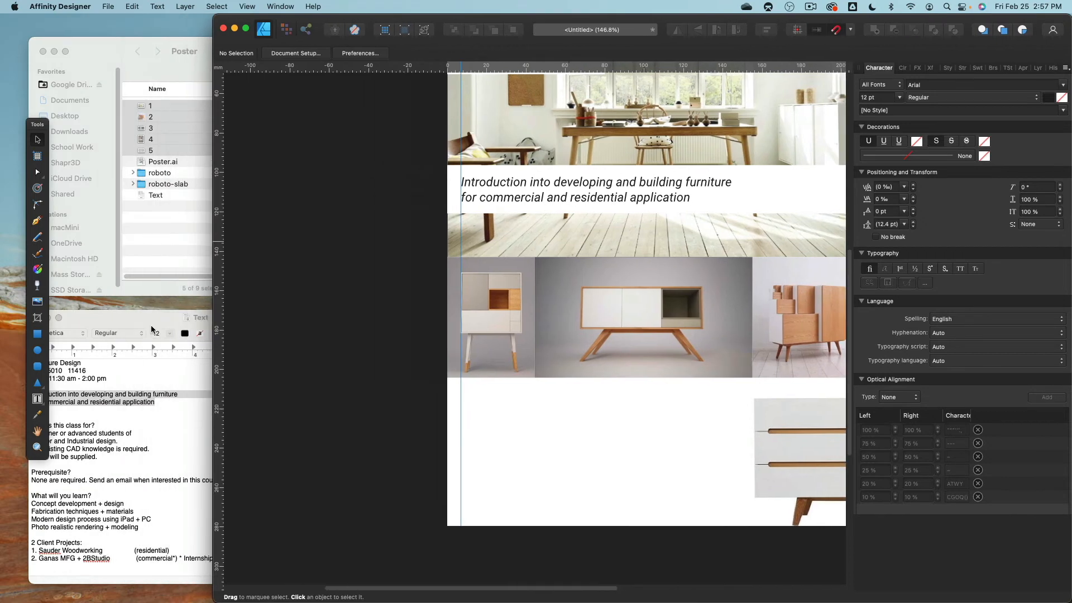
{"action": "left_click", "coordinate": [123, 439]}
{"action": "left_click_drag", "start_coordinate": [107, 456], "coordinate": [22, 429]}
{"action": "key", "text": "super+c"}
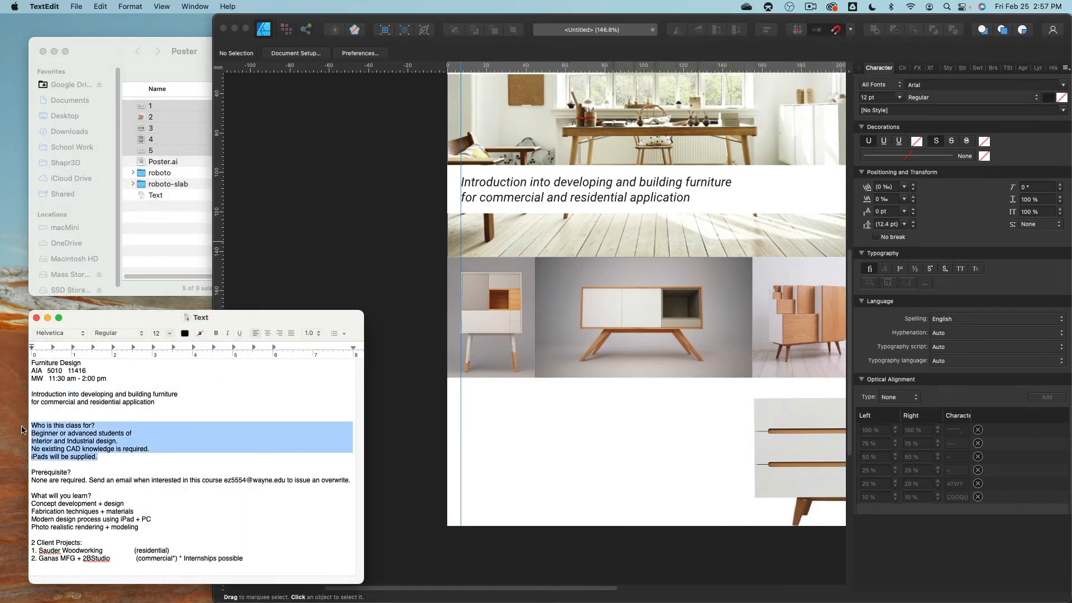
{"action": "left_click", "coordinate": [528, 428]}
{"action": "key", "text": "super+v"}
{"action": "left_click_drag", "start_coordinate": [473, 214], "coordinate": [508, 413]}
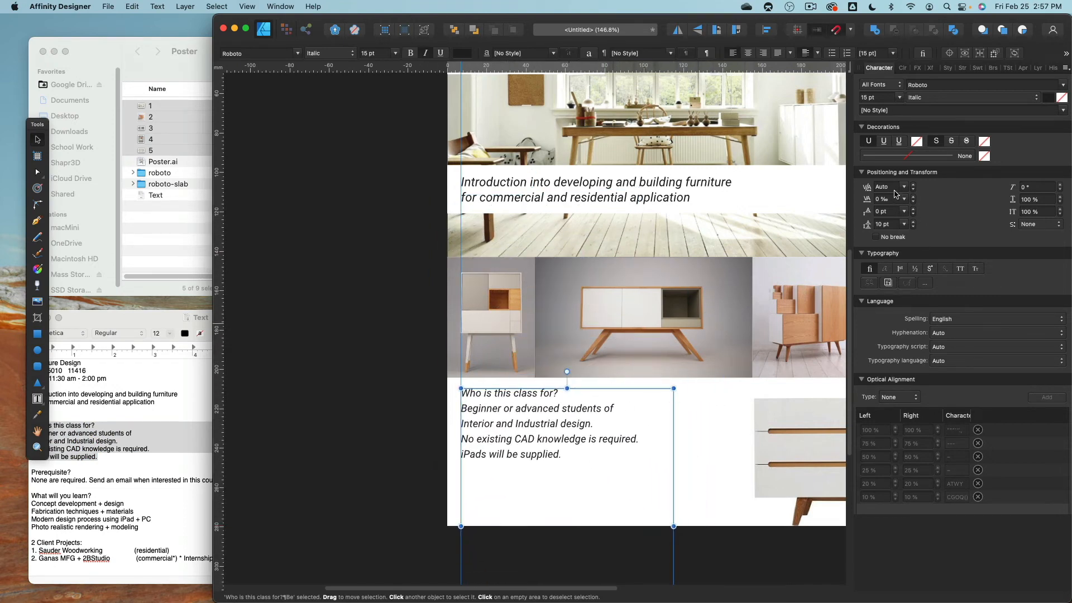
- Copy the "Prerequisite?" section from the TextEdit document and paste it into the poster
{"action": "left_click", "coordinate": [112, 496]}
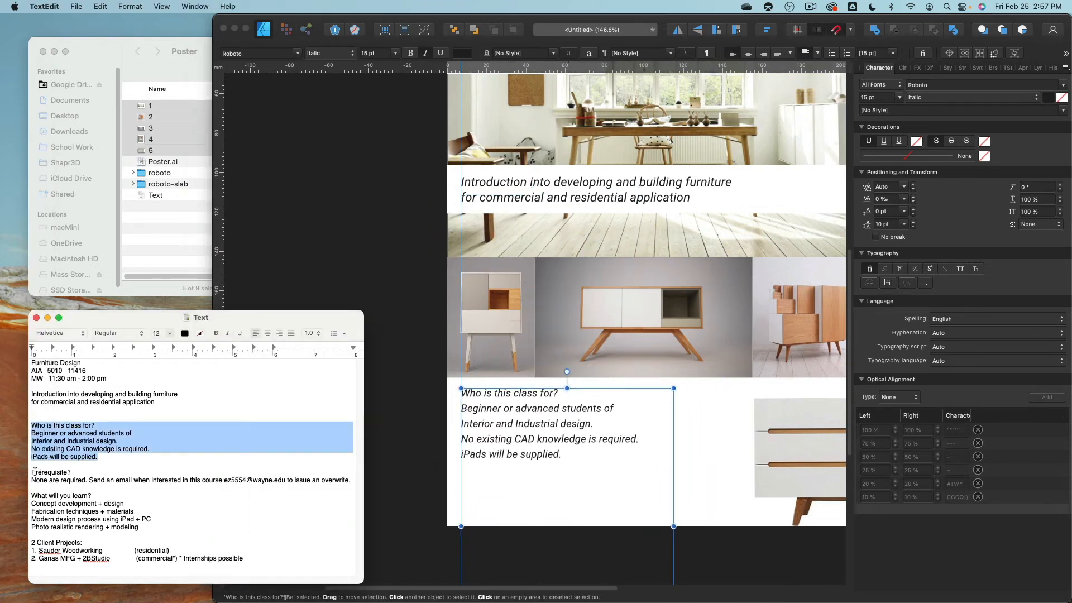
{"action": "left_click_drag", "start_coordinate": [34, 471], "coordinate": [442, 481]}
{"action": "key", "text": "super+c"}
{"action": "left_click", "coordinate": [416, 431]}
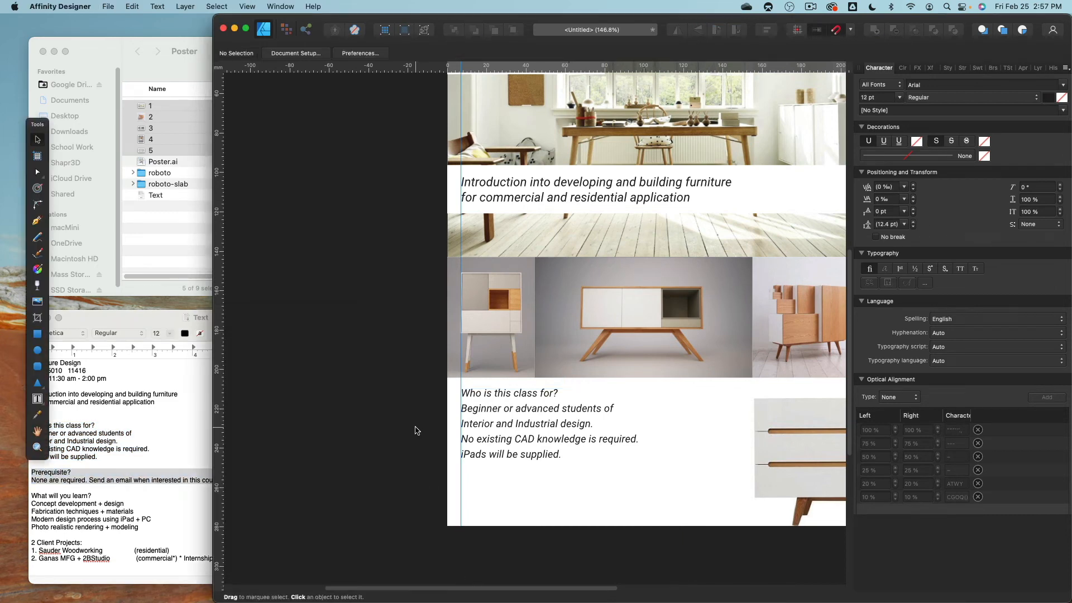
{"action": "key", "text": "super+v"}
- Copy the "What will you learn?" section from the TextEdit document and paste it into the poster
{"action": "left_click", "coordinate": [140, 519]}
{"action": "left_click_drag", "start_coordinate": [148, 534], "coordinate": [16, 498]}
{"action": "key", "text": "super+c"}
{"action": "left_click", "coordinate": [420, 483]}
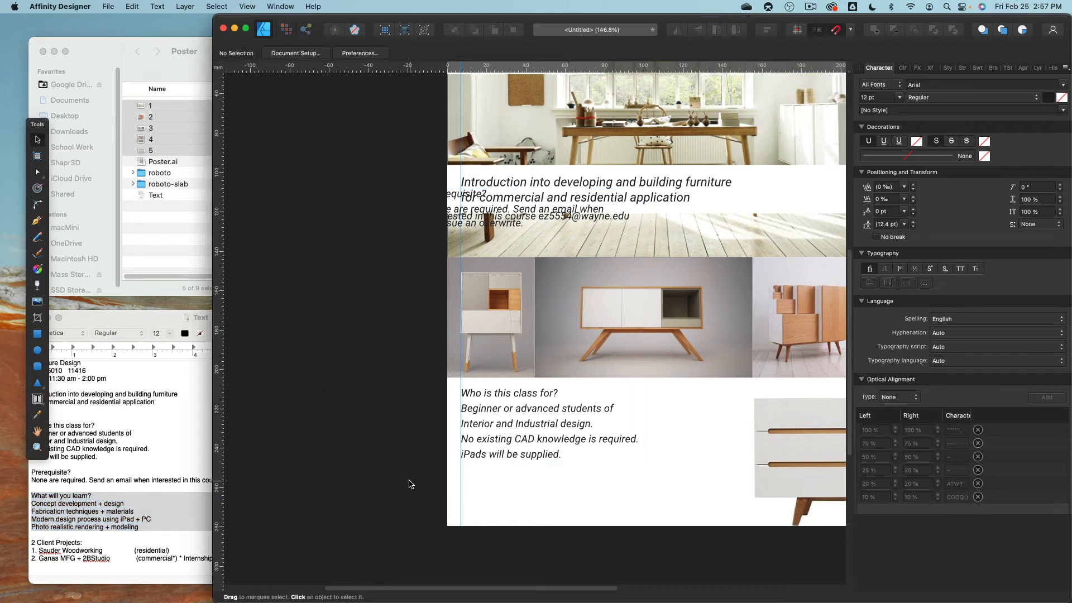
{"action": "key", "text": "super+v"}
- Copy the "2 Client Projects" section from the TextEdit document and paste it into the poster
{"action": "left_click", "coordinate": [244, 556]}
{"action": "left_click_drag", "start_coordinate": [265, 558], "coordinate": [6, 541]}
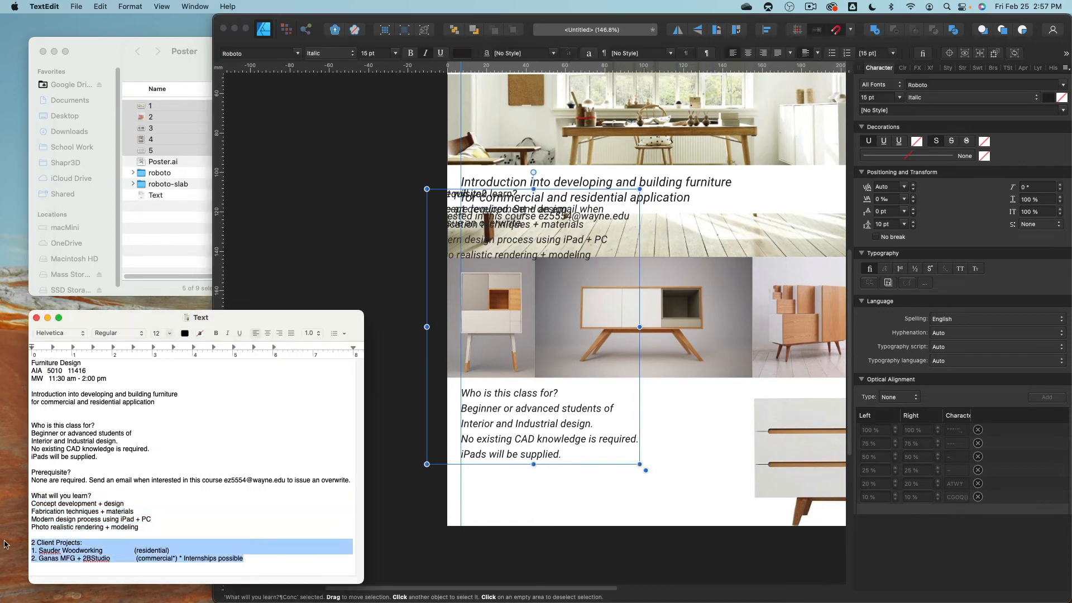
{"action": "key", "text": "super+c"}
{"action": "left_click", "coordinate": [359, 264]}
{"action": "key", "text": "super+v"}
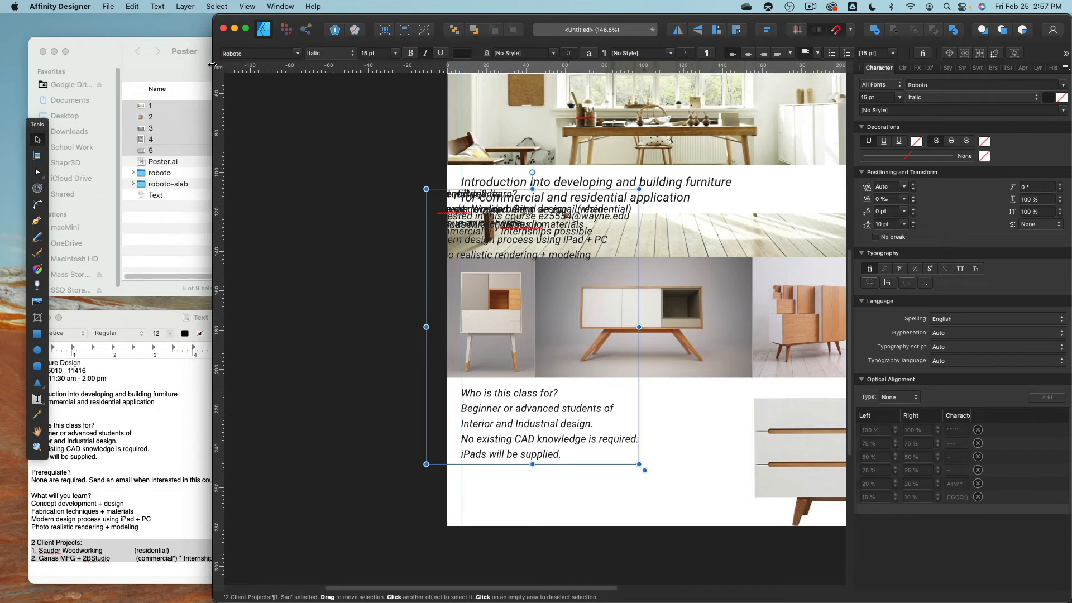
- Restore the window's full width and spread the pasted blocks below the photos, with "What will you learn?" beside the audience text and the others underneath
{"action": "left_click_drag", "start_coordinate": [212, 65], "coordinate": [1, 65]}
{"action": "left_click_drag", "start_coordinate": [337, 218], "coordinate": [558, 502]}
{"action": "left_click_drag", "start_coordinate": [339, 425], "coordinate": [509, 571]}
{"action": "left_click", "coordinate": [510, 571]}
{"action": "left_click_drag", "start_coordinate": [471, 381], "coordinate": [327, 502]}
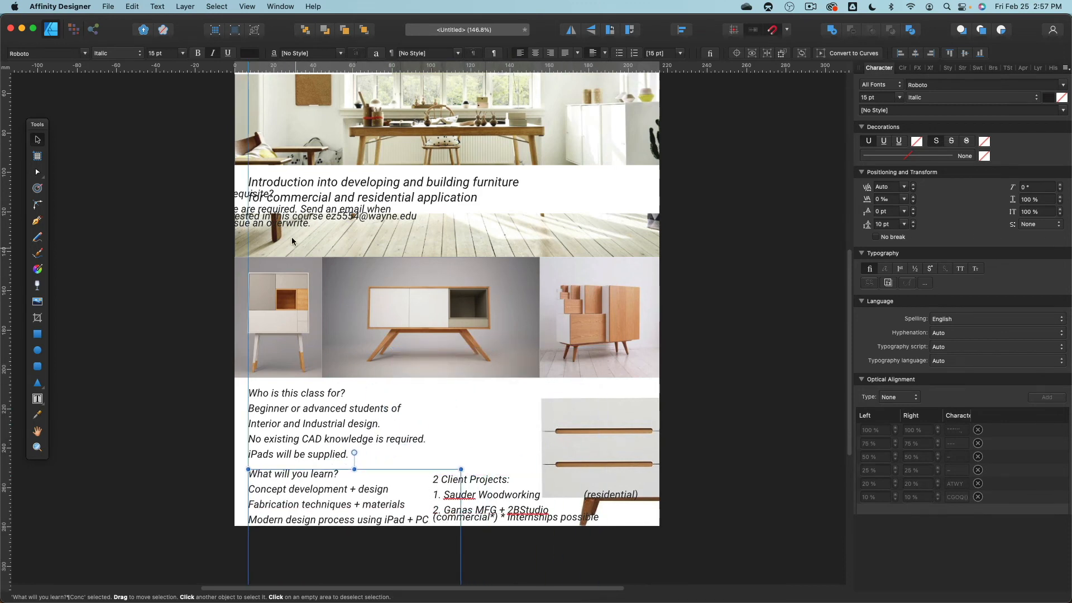
{"action": "left_click_drag", "start_coordinate": [267, 219], "coordinate": [528, 442]}
{"action": "left_click_drag", "start_coordinate": [285, 498], "coordinate": [447, 493]}
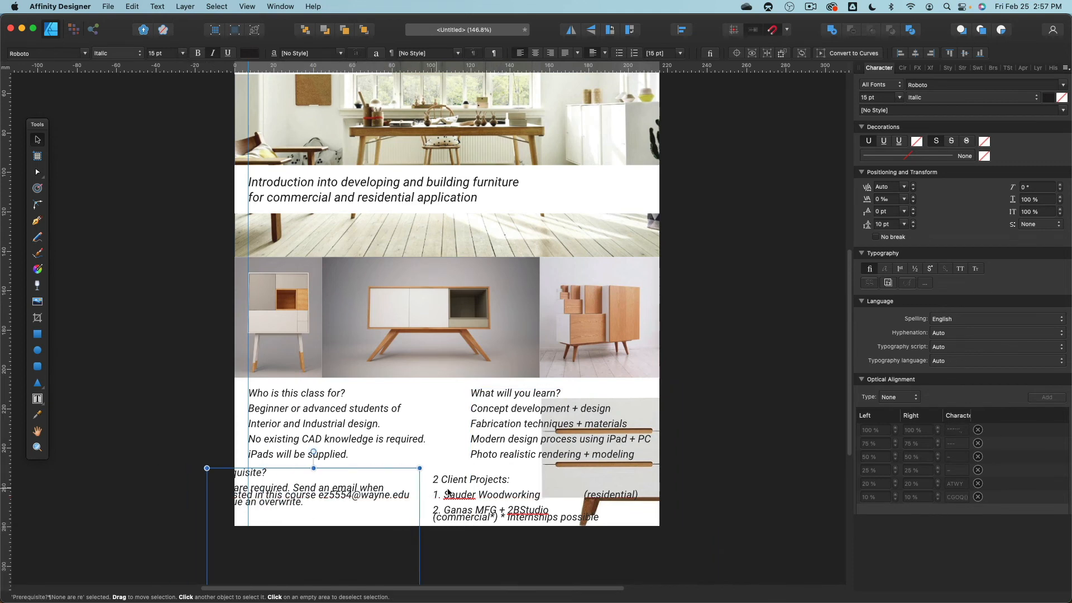
- Set kerning and leading override to Auto for all four text blocks below the furniture photos
{"action": "left_click", "coordinate": [458, 494], "text": "shift"}
{"action": "left_click", "coordinate": [489, 428], "text": "shift"}
{"action": "left_click", "coordinate": [335, 422], "text": "shift"}
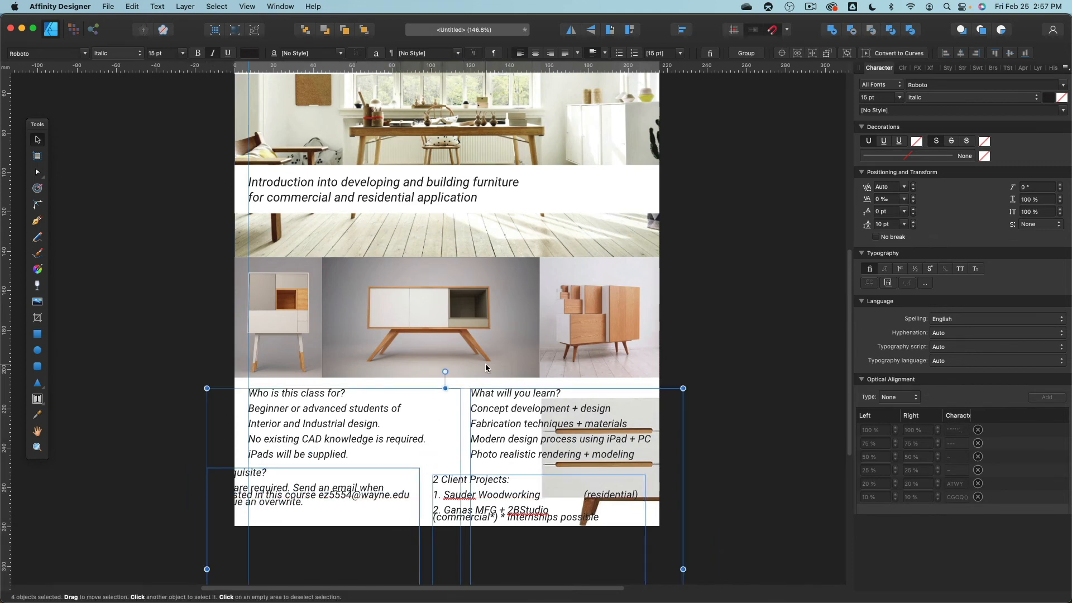
{"action": "left_click", "coordinate": [903, 187]}
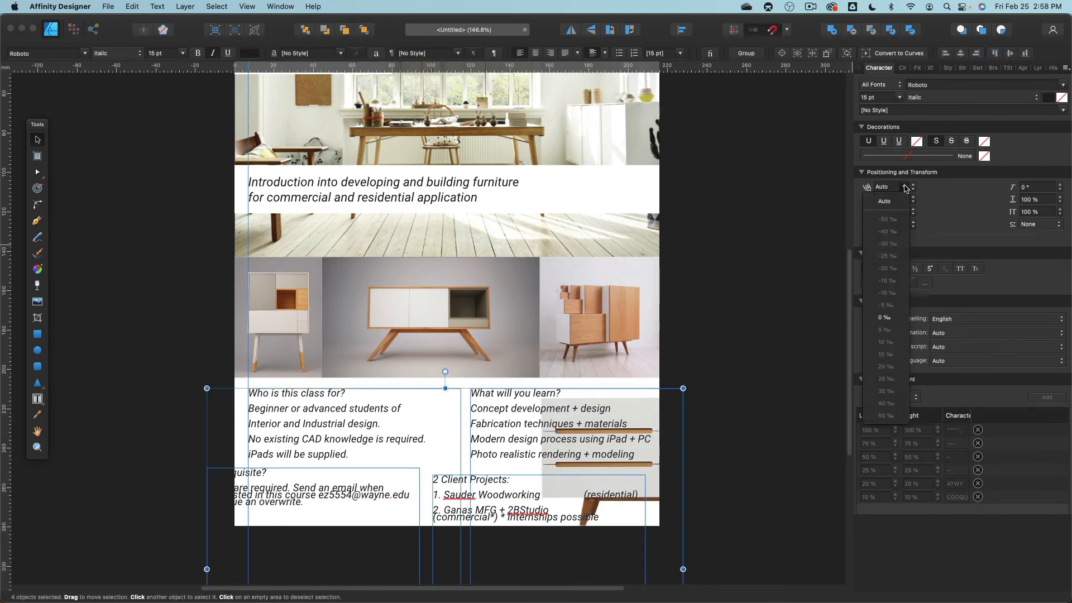
{"action": "left_click", "coordinate": [894, 201]}
{"action": "left_click", "coordinate": [904, 224]}
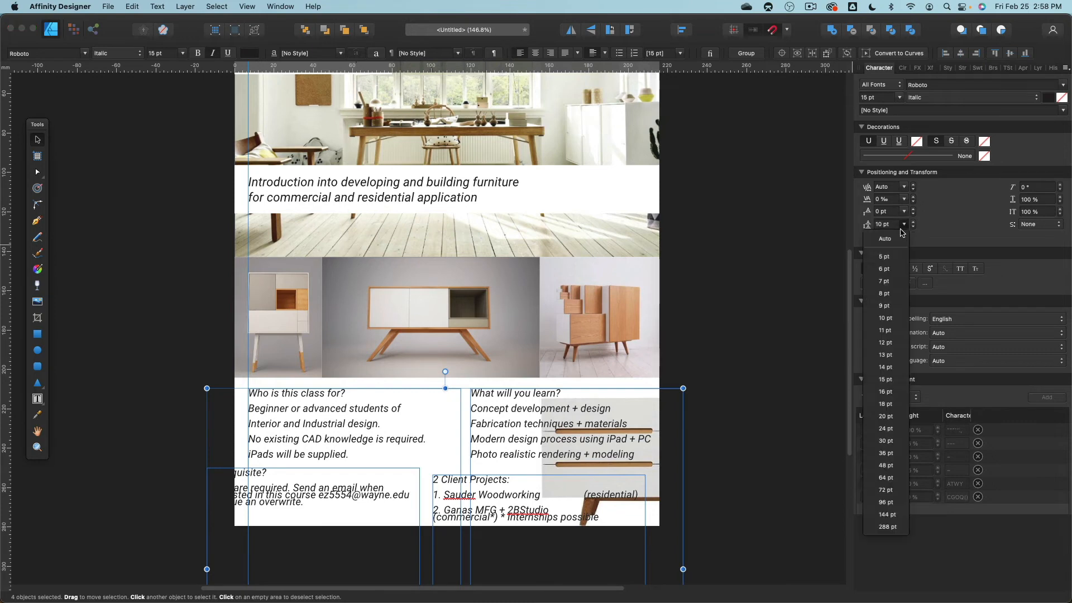
{"action": "left_click", "coordinate": [898, 235]}
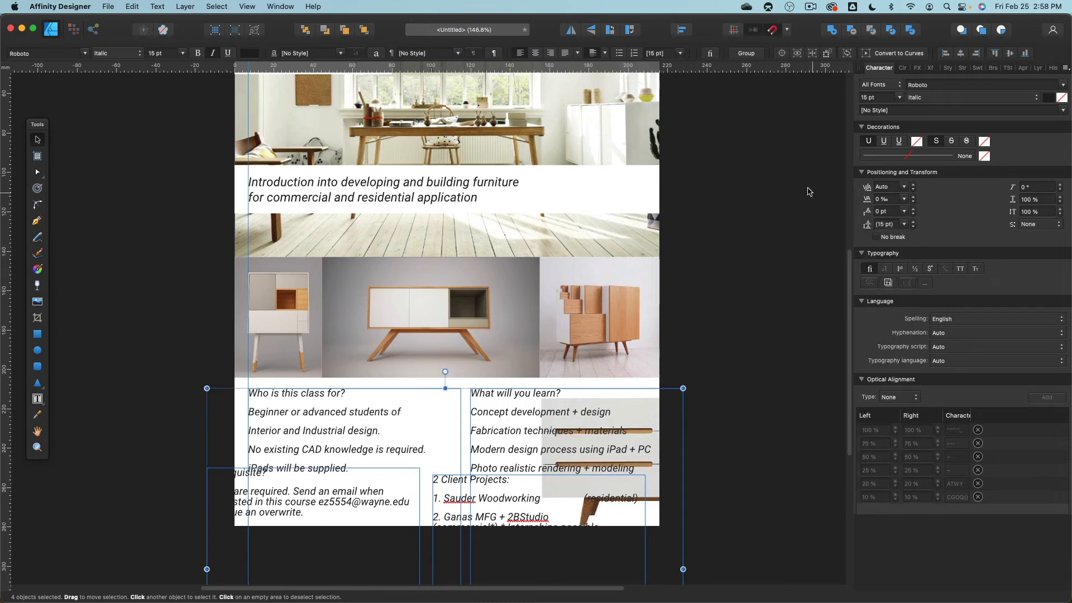
- Set the four course text blocks below the photos to 10 pt and select the "Who is this class for?" block
{"action": "left_click", "coordinate": [898, 98]}
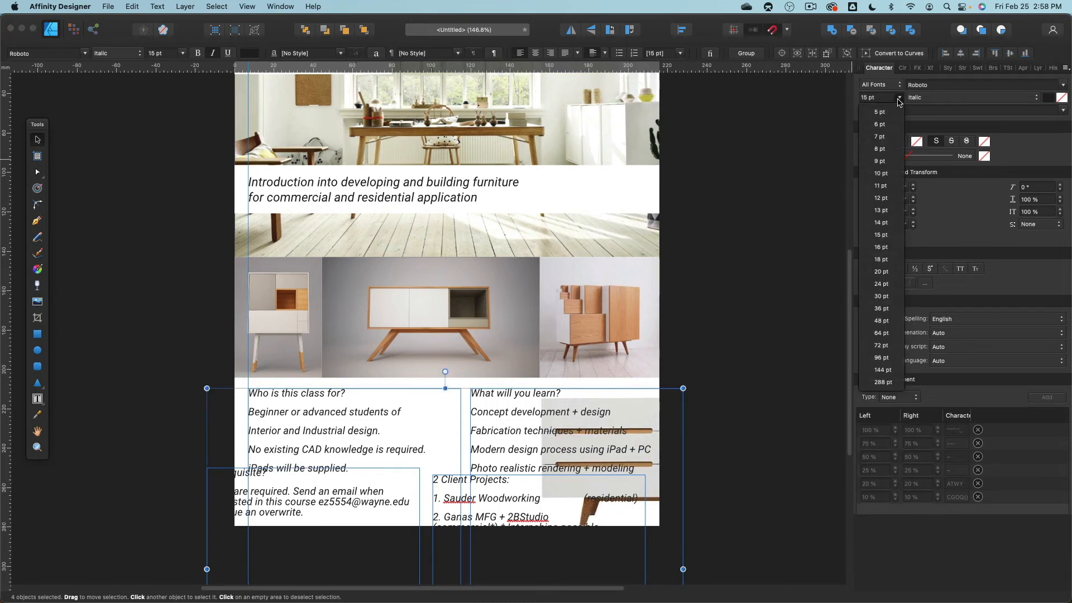
{"action": "left_click", "coordinate": [892, 173]}
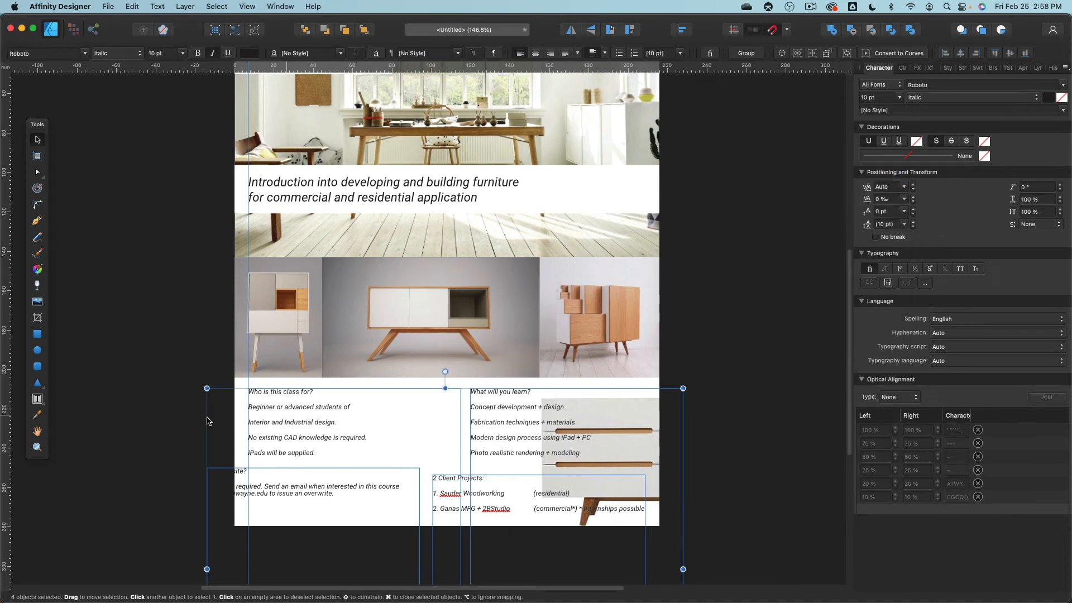
{"action": "left_click", "coordinate": [207, 420]}
{"action": "left_click", "coordinate": [277, 424]}
{"action": "scroll", "coordinate": [312, 335], "scroll_direction": "down", "scroll_amount": 8}
{"action": "scroll", "coordinate": [313, 335], "scroll_direction": "left", "scroll_amount": 3}
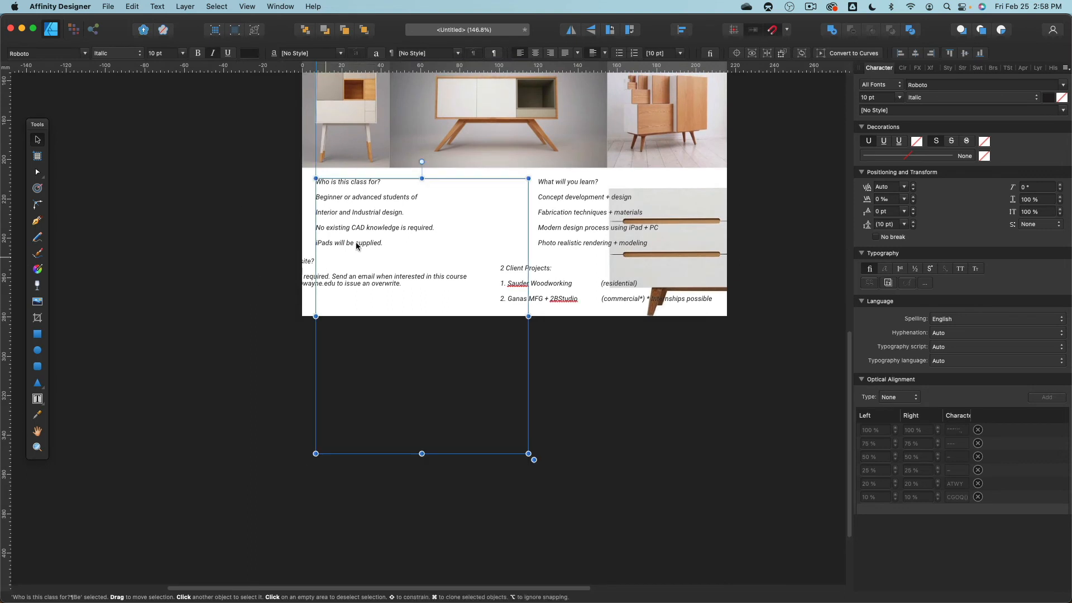
{"action": "scroll", "coordinate": [391, 307], "scroll_direction": "up", "scroll_amount": 3}
{"action": "scroll", "coordinate": [391, 307], "scroll_direction": "right", "scroll_amount": 2}
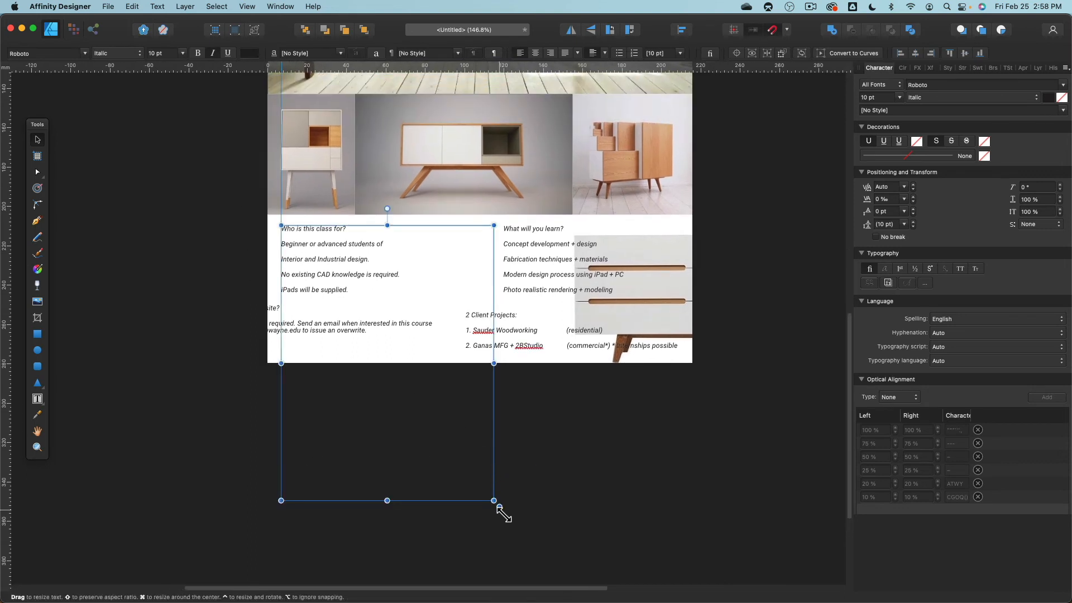
{"action": "left_click_drag", "start_coordinate": [498, 507], "coordinate": [529, 545]}
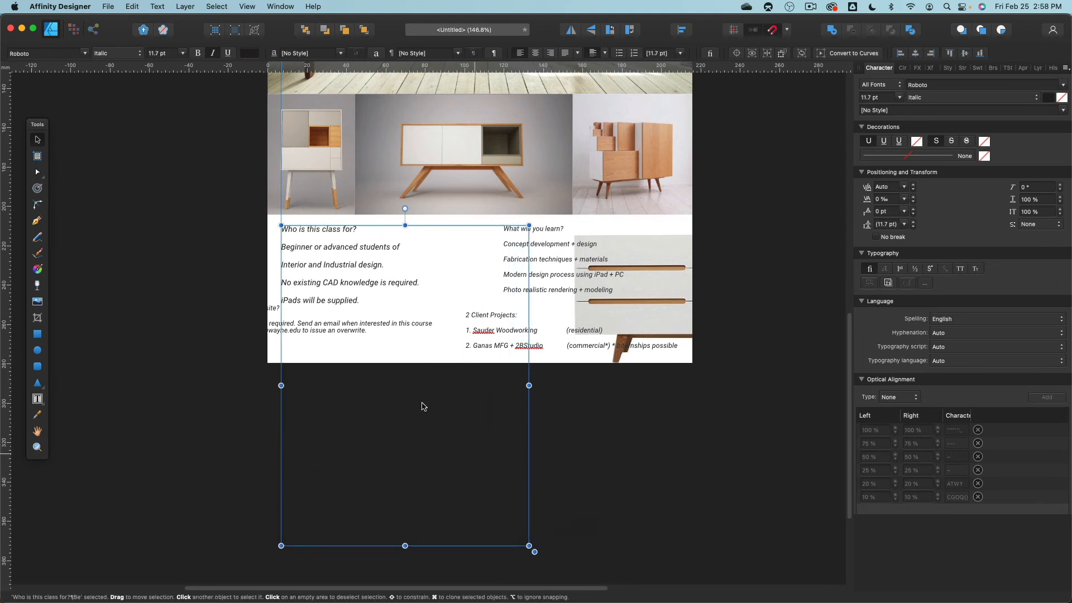
{"action": "key", "text": "super+z"}
{"action": "key", "text": "super+z"}
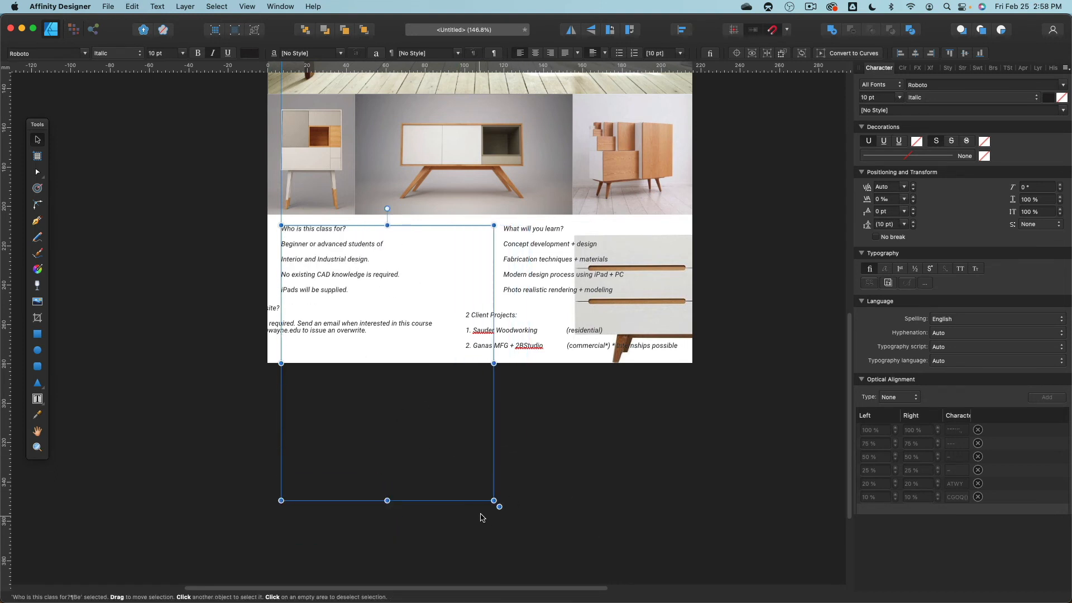
- Shrink the "Who is this class for?" and "What will you learn?" text frames to fit closely around their text
{"action": "left_click_drag", "start_coordinate": [387, 500], "coordinate": [372, 308]}
{"action": "left_click_drag", "start_coordinate": [494, 262], "coordinate": [428, 273]}
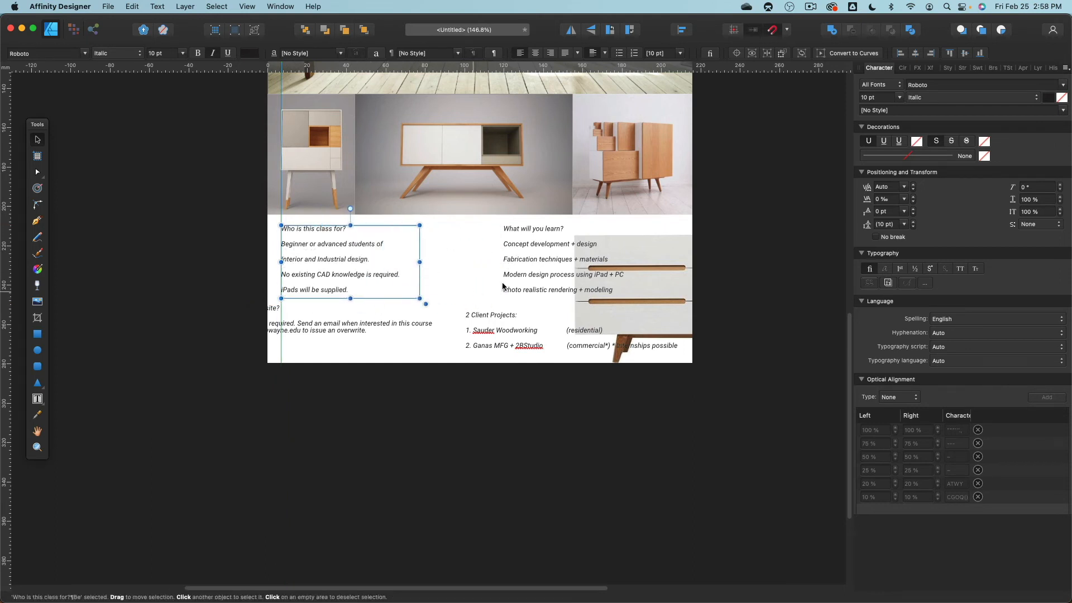
{"action": "left_click", "coordinate": [521, 279]}
{"action": "left_click_drag", "start_coordinate": [717, 501], "coordinate": [636, 306]}
- Reduce the size of the "2 Client Projects" and "Prerequisite?" text frames
{"action": "left_click", "coordinate": [490, 329]}
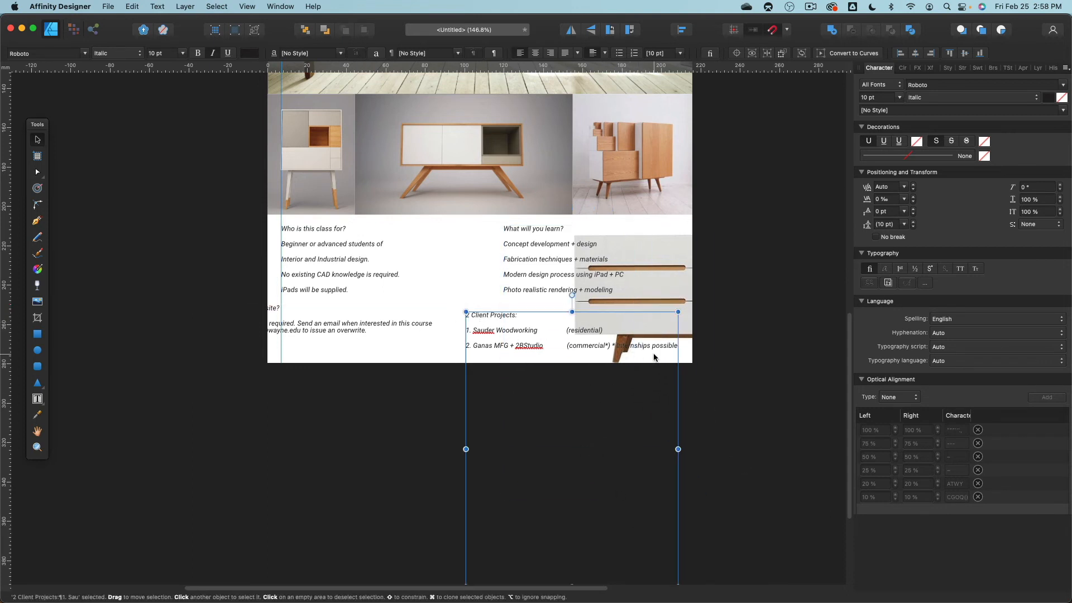
{"action": "scroll", "coordinate": [656, 360], "scroll_direction": "down", "scroll_amount": 3}
{"action": "left_click_drag", "start_coordinate": [678, 519], "coordinate": [646, 364]}
{"action": "left_click", "coordinate": [428, 378]}
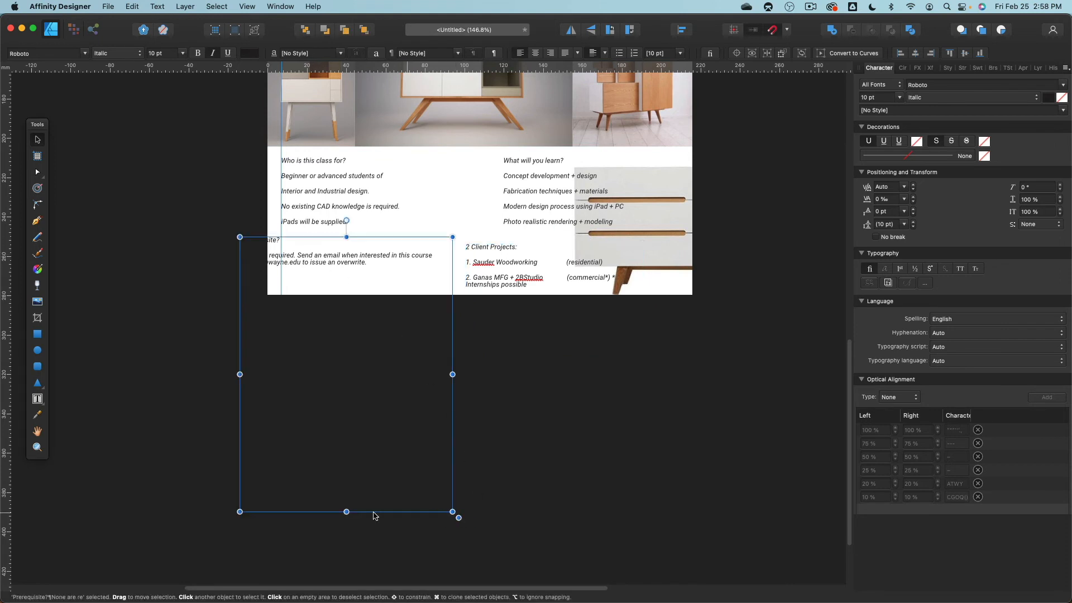
{"action": "left_click_drag", "start_coordinate": [346, 511], "coordinate": [361, 282]}
- Align the "Prerequisite?" block with the margin guide beneath the audience text and place the "2 Client Projects" block beside it
{"action": "left_click", "coordinate": [357, 351]}
{"action": "left_click", "coordinate": [513, 275]}
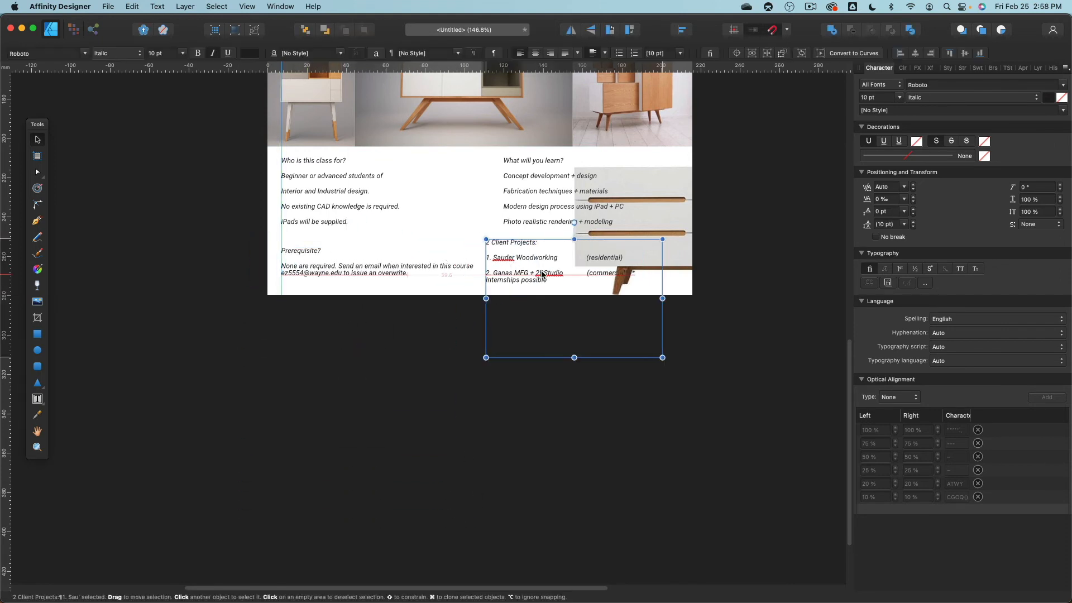
{"action": "left_click", "coordinate": [383, 338]}
{"action": "scroll", "coordinate": [339, 389], "scroll_direction": "up", "scroll_amount": 5}
{"action": "scroll", "coordinate": [339, 390], "scroll_direction": "right", "scroll_amount": 3}
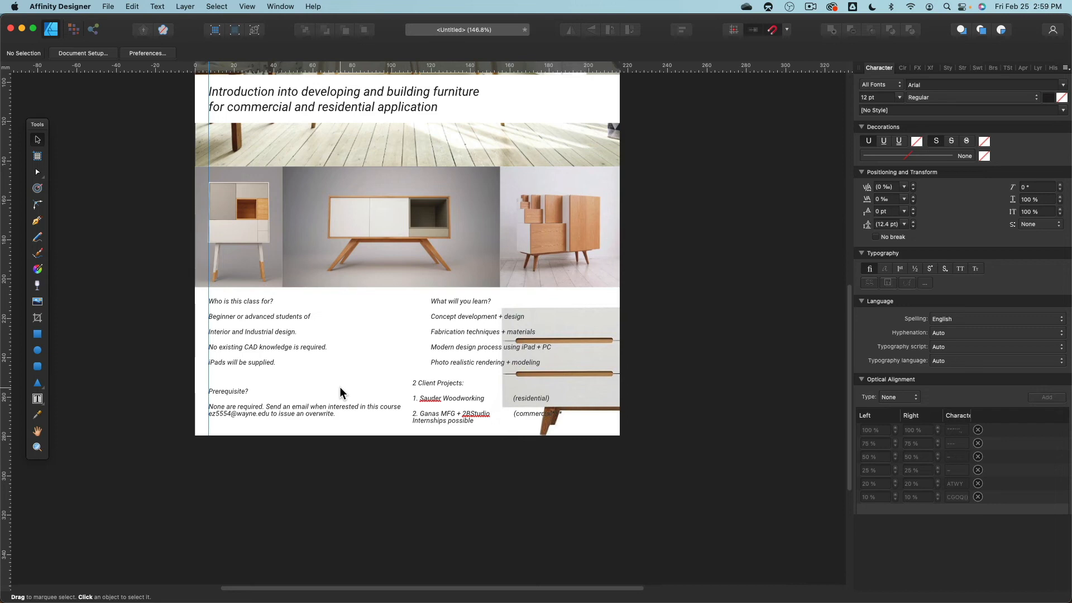
{"action": "scroll", "coordinate": [249, 299], "scroll_direction": "up", "scroll_amount": 5}
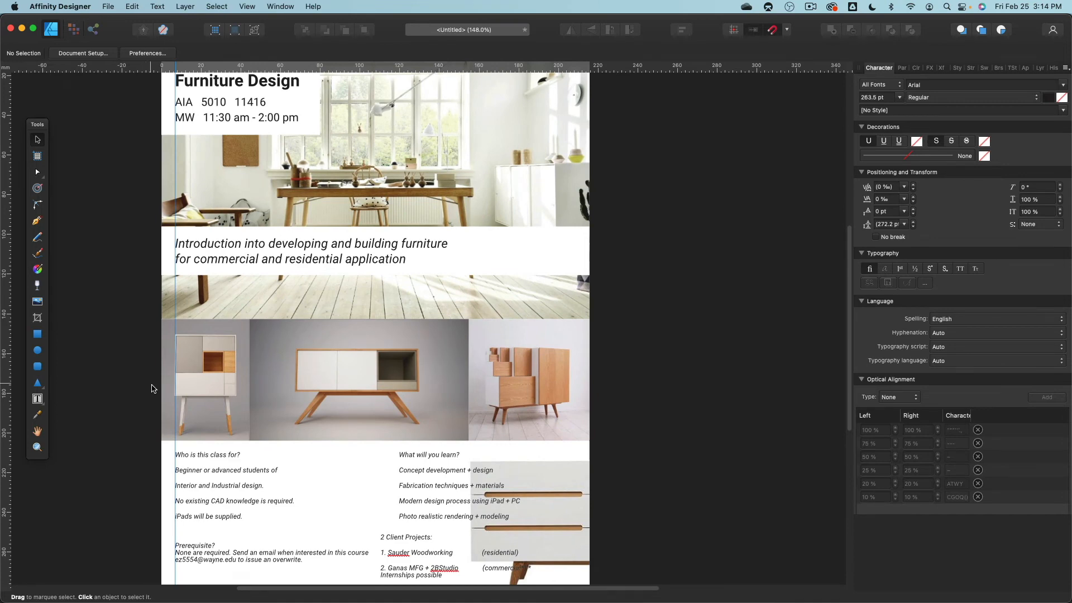
{"action": "left_click", "coordinate": [204, 478]}
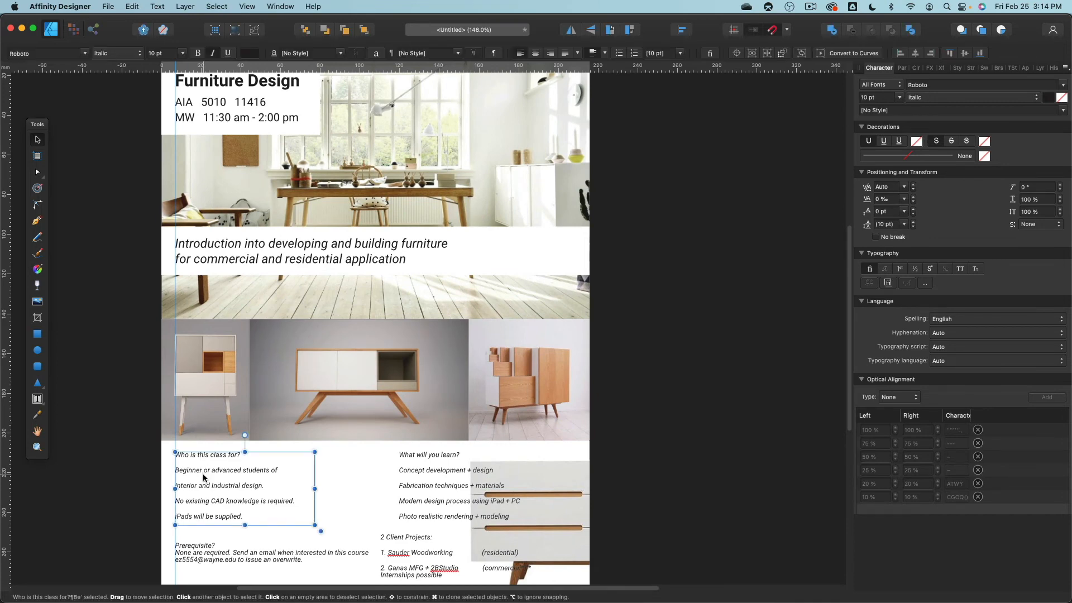
{"action": "left_click", "coordinate": [234, 254]}
{"action": "left_click", "coordinate": [234, 114]}
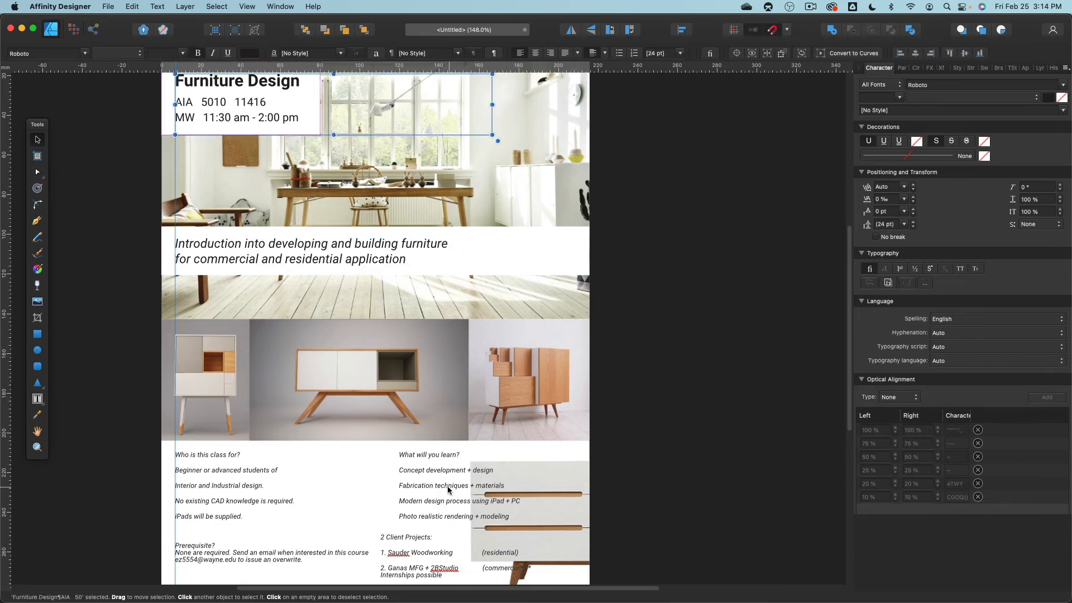
- Set the space after paragraphs to 0 pt for the "What will you learn?" block
{"action": "left_click", "coordinate": [412, 471]}
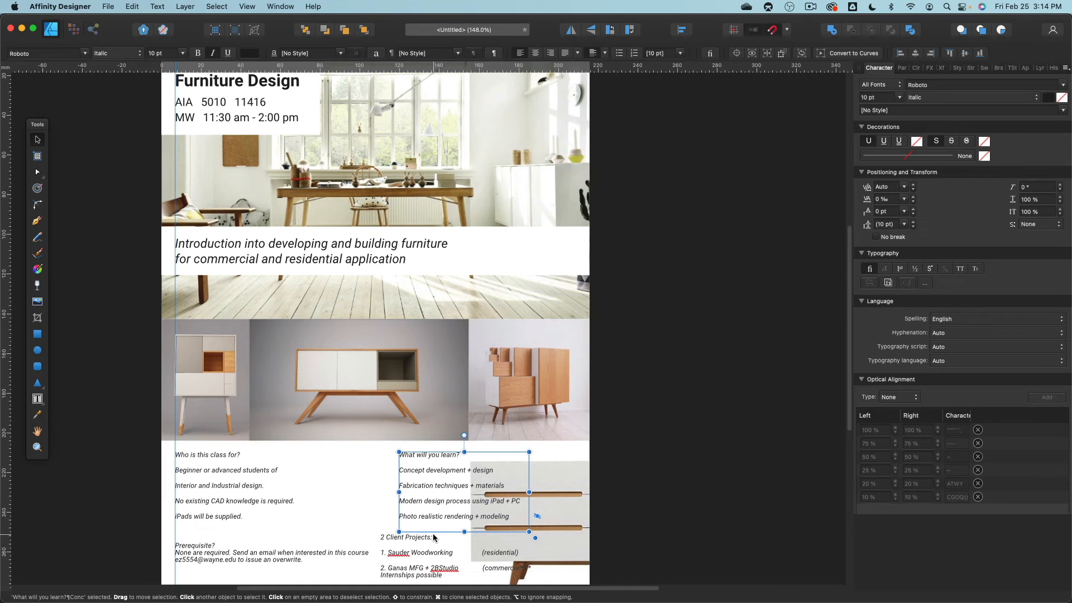
{"action": "left_click", "coordinate": [246, 7]}
{"action": "mouse_move", "coordinate": [222, 9]}
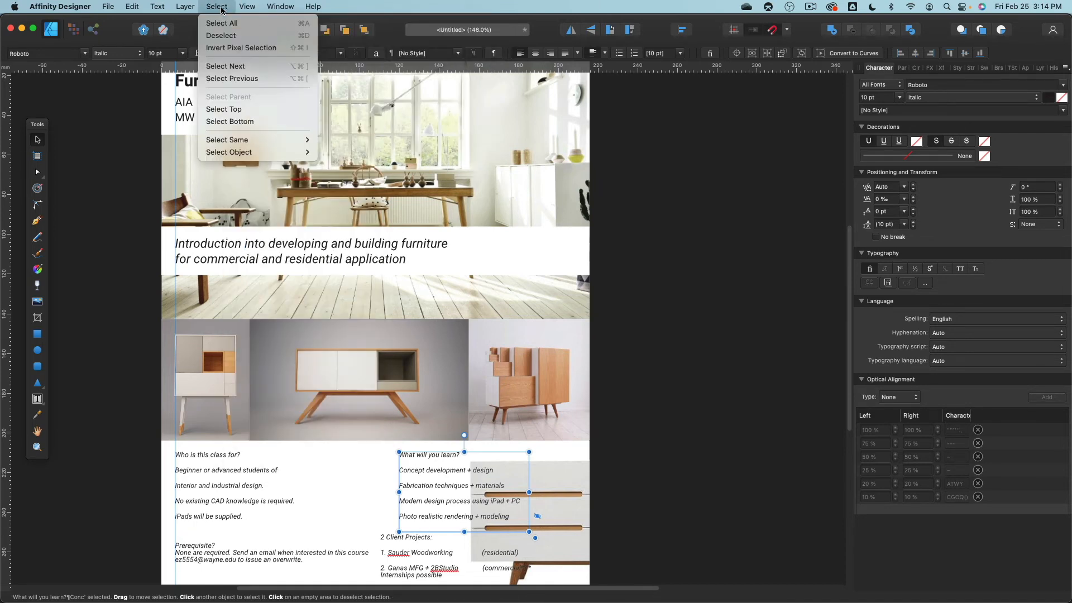
{"action": "mouse_move", "coordinate": [255, 13]}
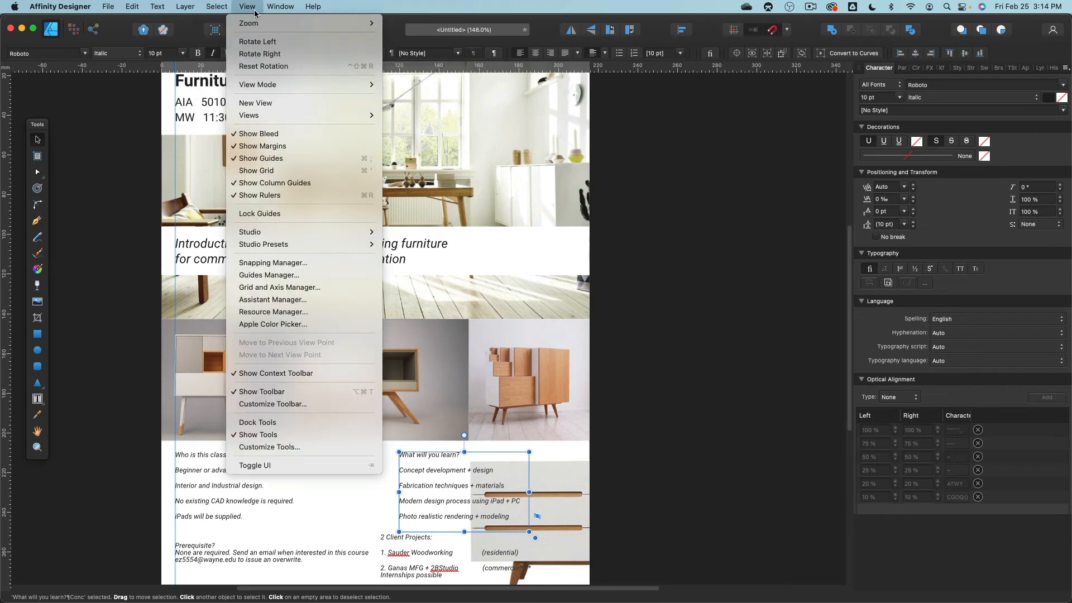
{"action": "mouse_move", "coordinate": [277, 235]}
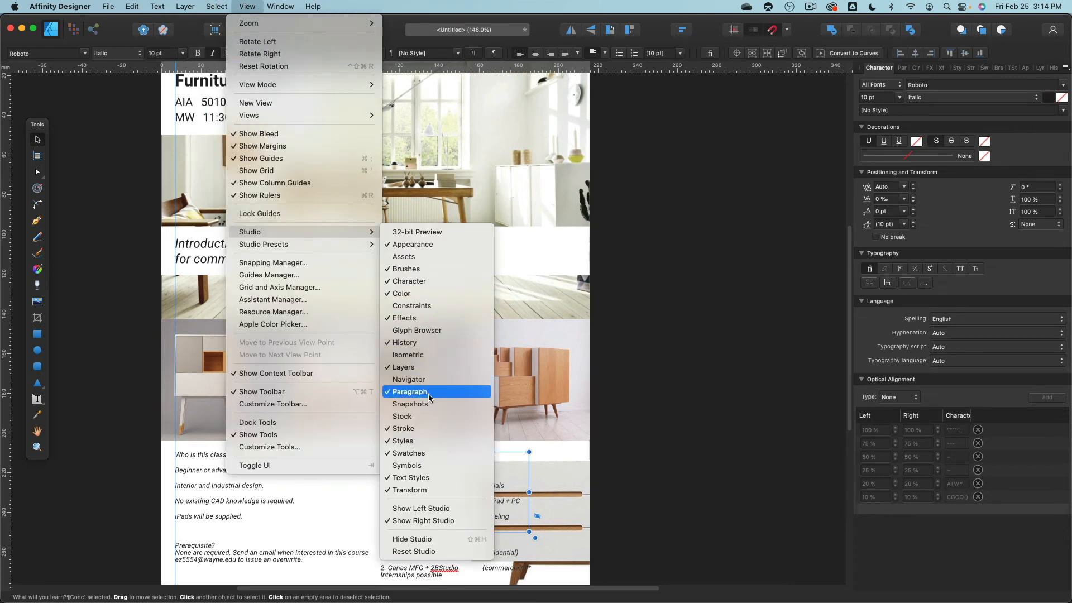
{"action": "left_click", "coordinate": [904, 70]}
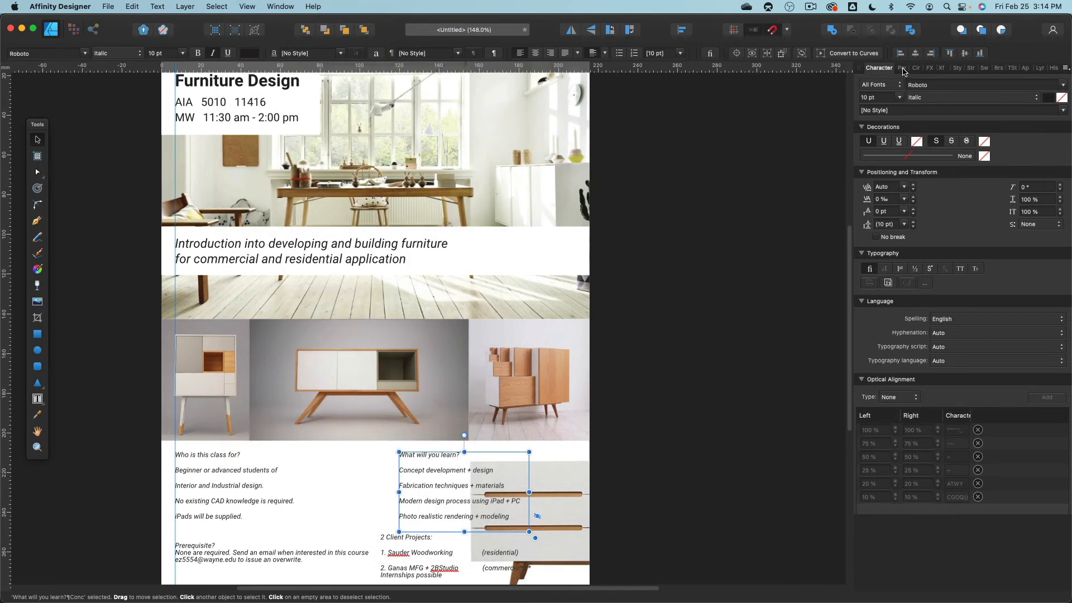
{"action": "left_click", "coordinate": [903, 70]}
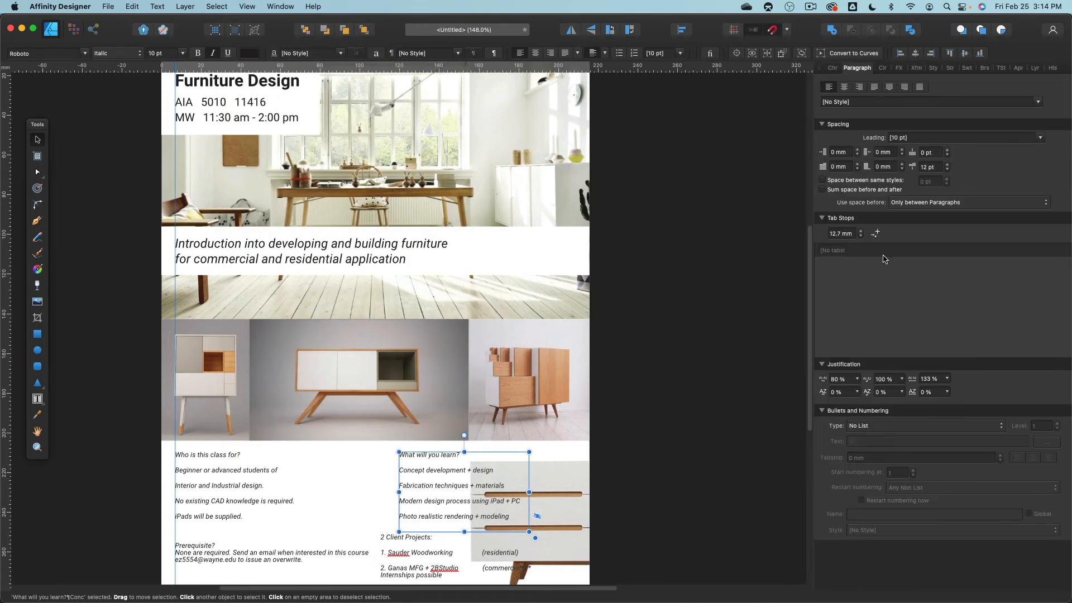
{"action": "left_click", "coordinate": [929, 170]}
{"action": "type", "text": "0"}
{"action": "key", "text": "Return"}
- Set the space after paragraphs to 0 pt for the client projects, prerequisite and audience blocks together
{"action": "left_click", "coordinate": [412, 541]}
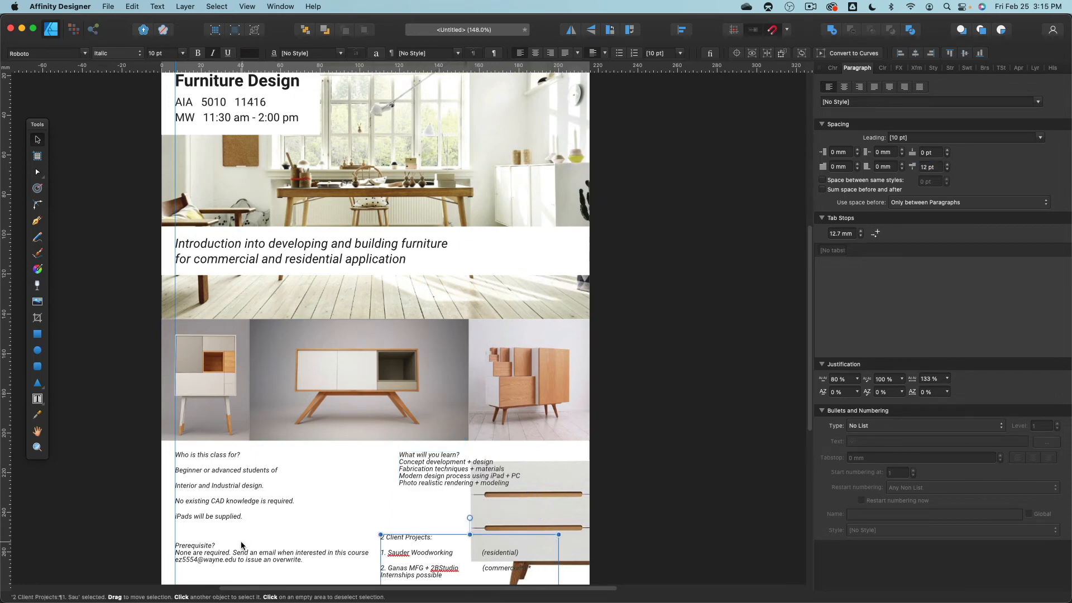
{"action": "left_click", "coordinate": [242, 546], "text": "shift"}
{"action": "left_click", "coordinate": [228, 490], "text": "shift"}
{"action": "left_click", "coordinate": [935, 170]}
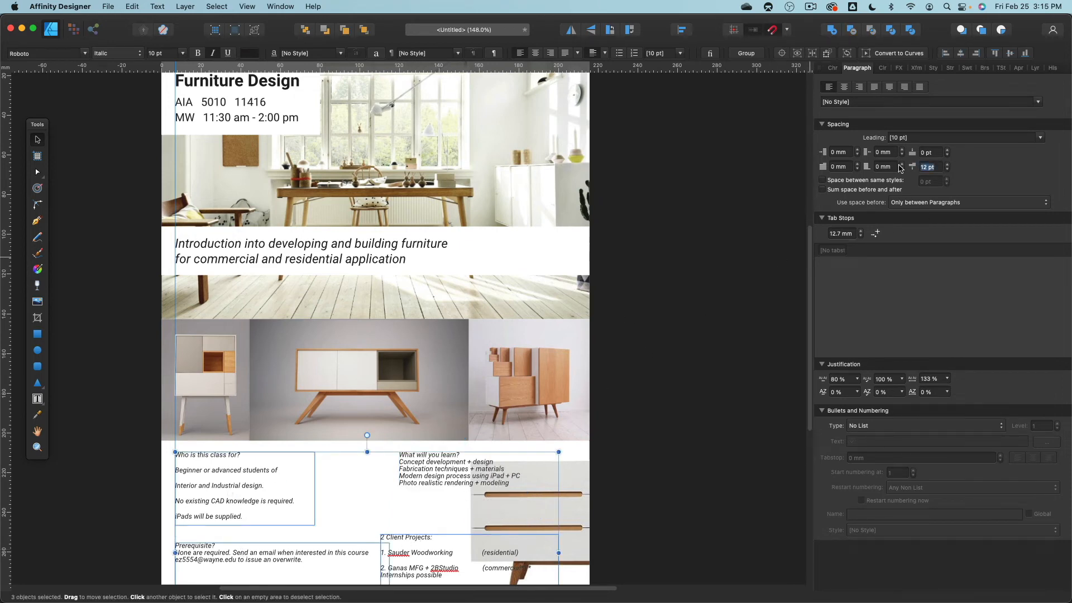
{"action": "type", "text": "0"}
{"action": "key", "text": "Return"}
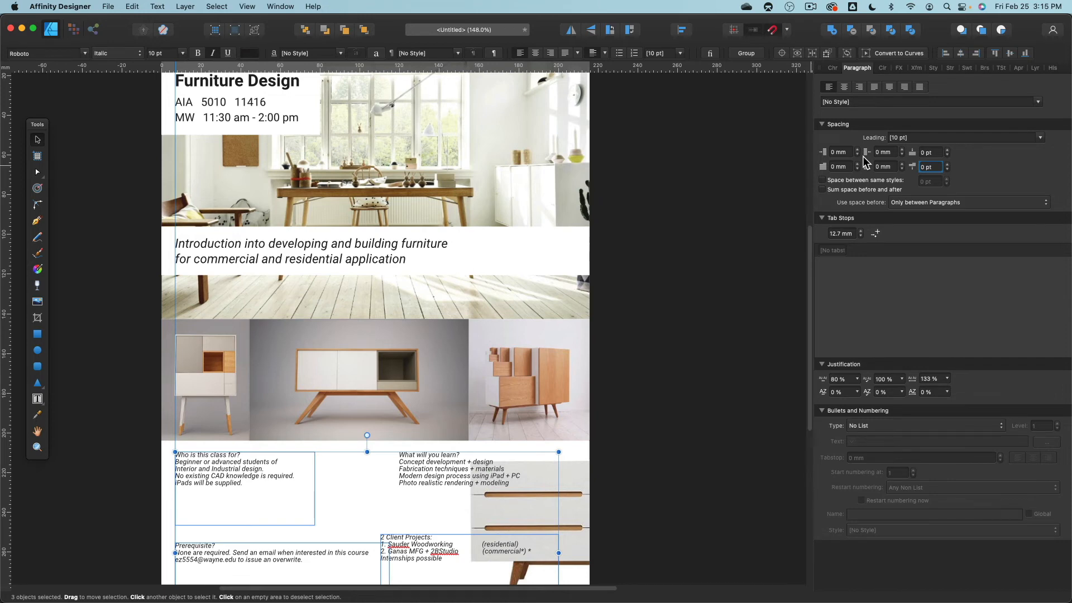
- Set the space after paragraphs to 0 pt for the introduction text above the furniture photos
{"action": "left_click", "coordinate": [342, 263]}
{"action": "left_click_drag", "start_coordinate": [935, 165], "coordinate": [903, 164]}
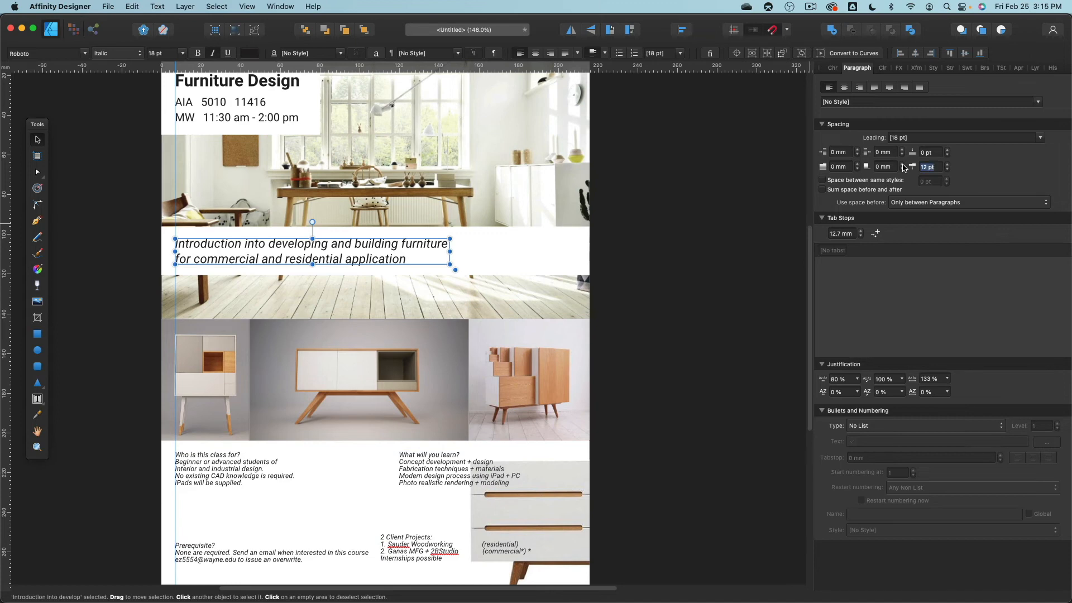
{"action": "type", "text": "0"}
{"action": "key", "text": "Return"}
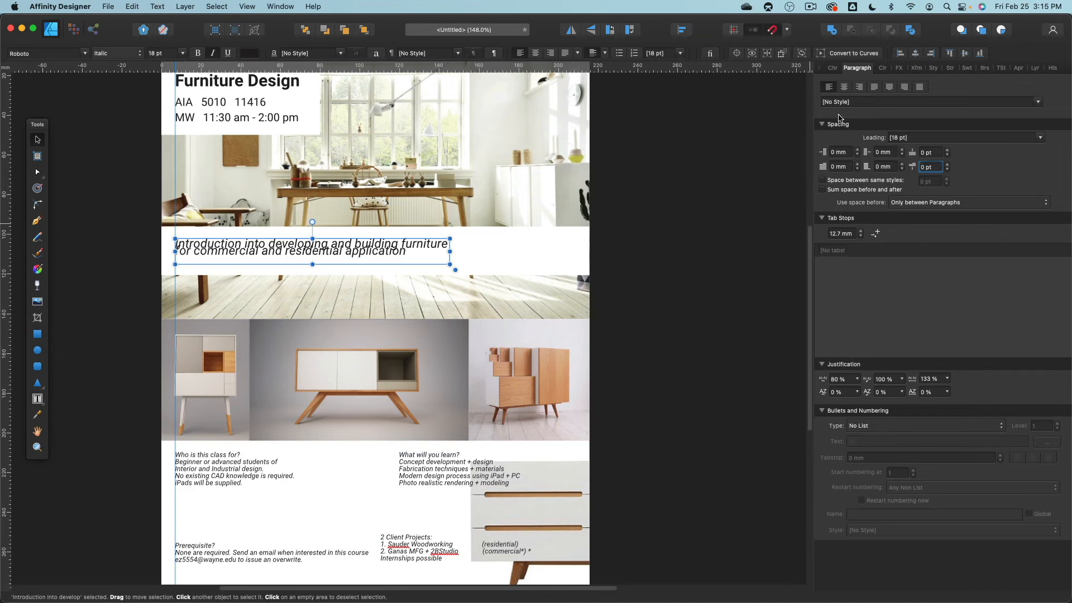
- Set the introduction text's leading override to 20 pt
{"action": "left_click", "coordinate": [834, 70]}
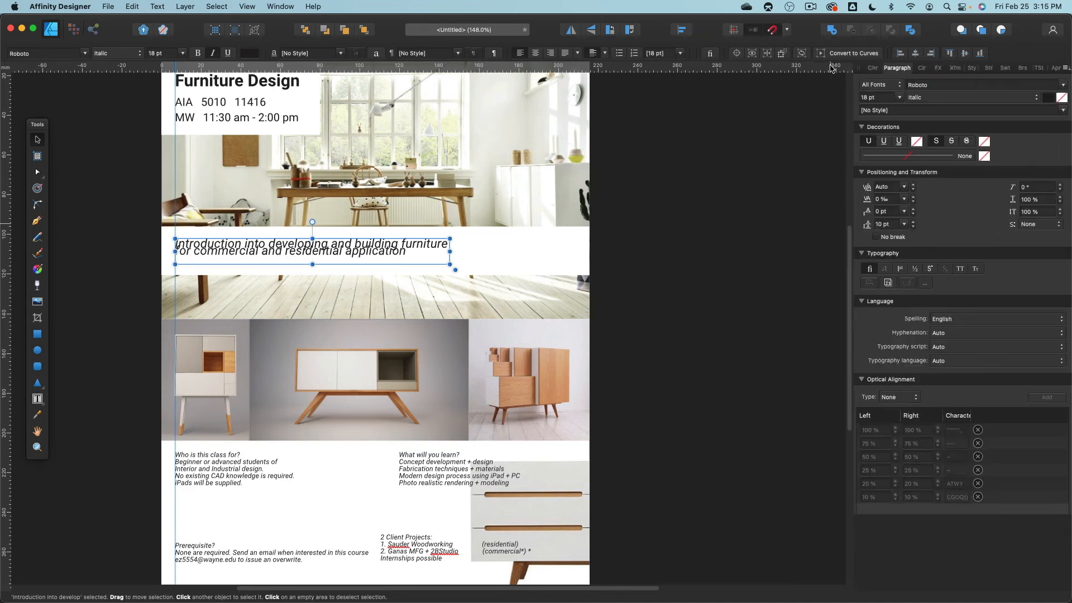
{"action": "left_click", "coordinate": [904, 212]}
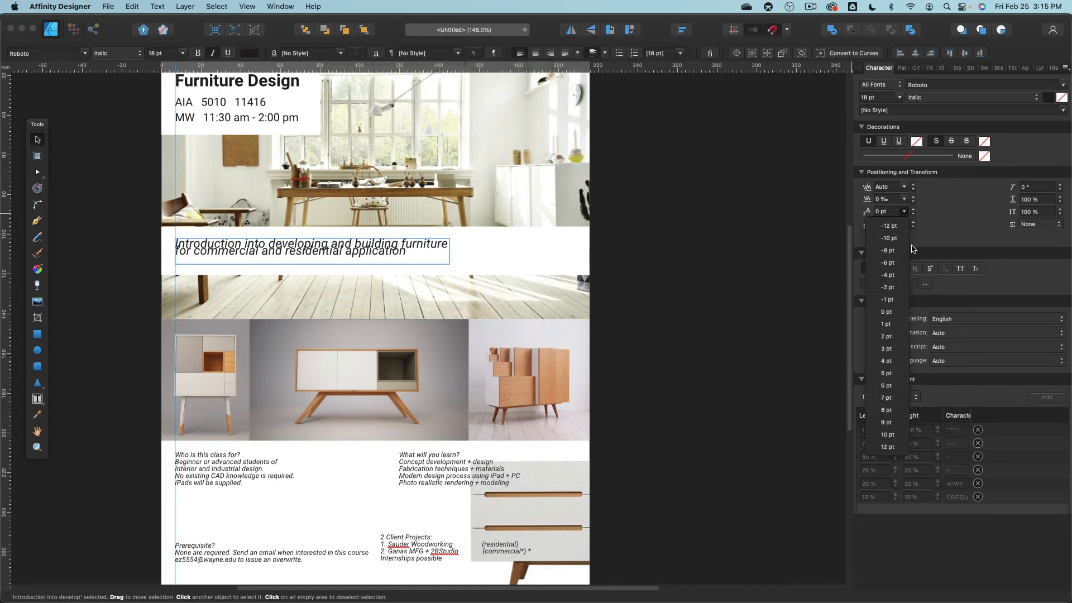
{"action": "key", "text": "Escape"}
{"action": "left_click", "coordinate": [904, 224]}
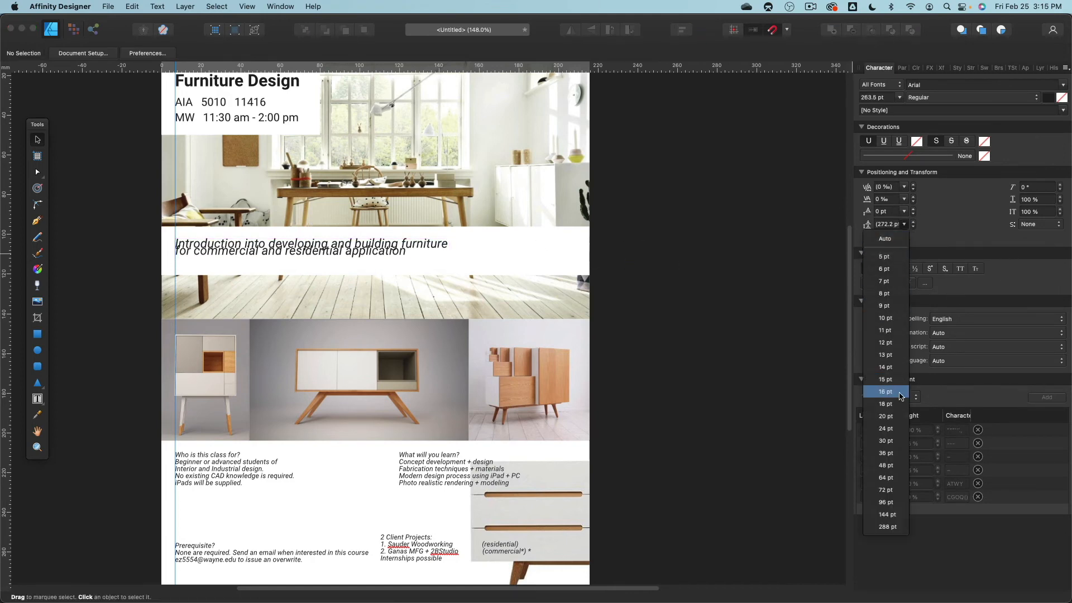
{"action": "left_click", "coordinate": [745, 262]}
{"action": "left_click", "coordinate": [401, 245]}
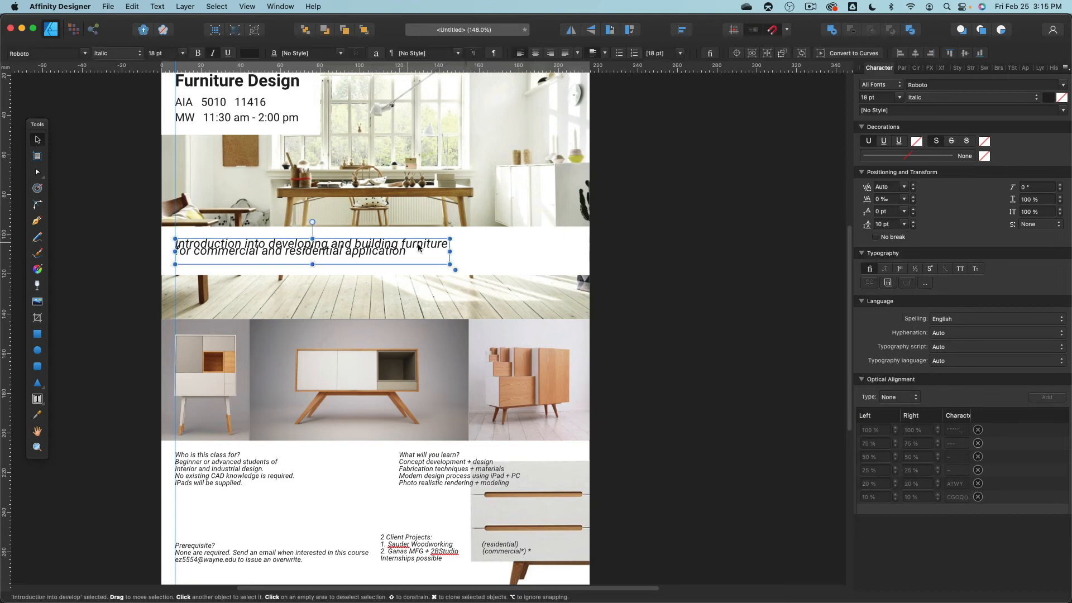
{"action": "left_click", "coordinate": [902, 225]}
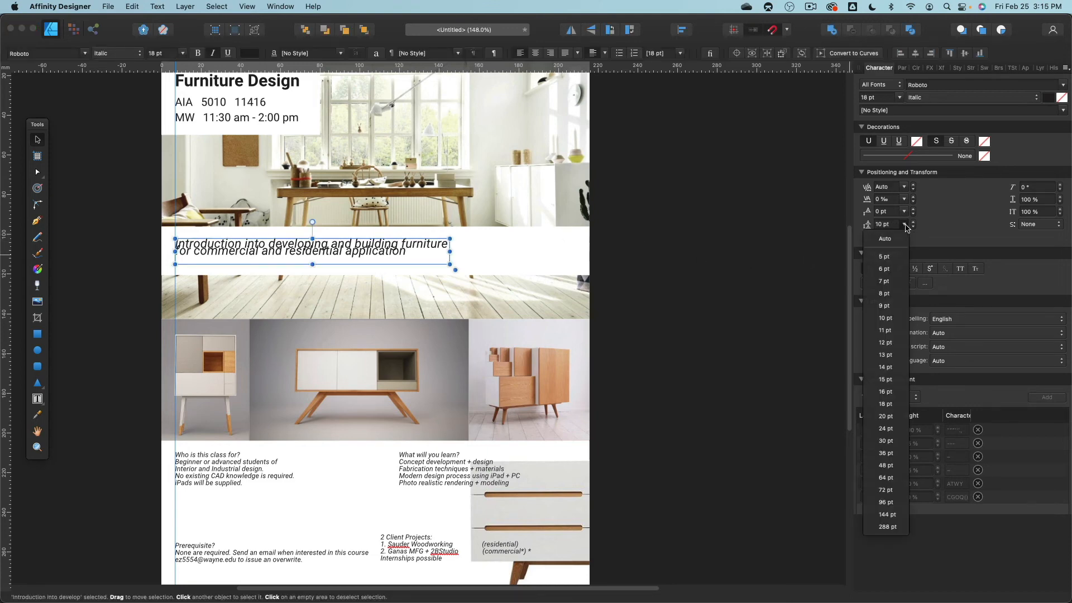
{"action": "left_click", "coordinate": [885, 415]}
{"action": "left_click", "coordinate": [732, 350]}
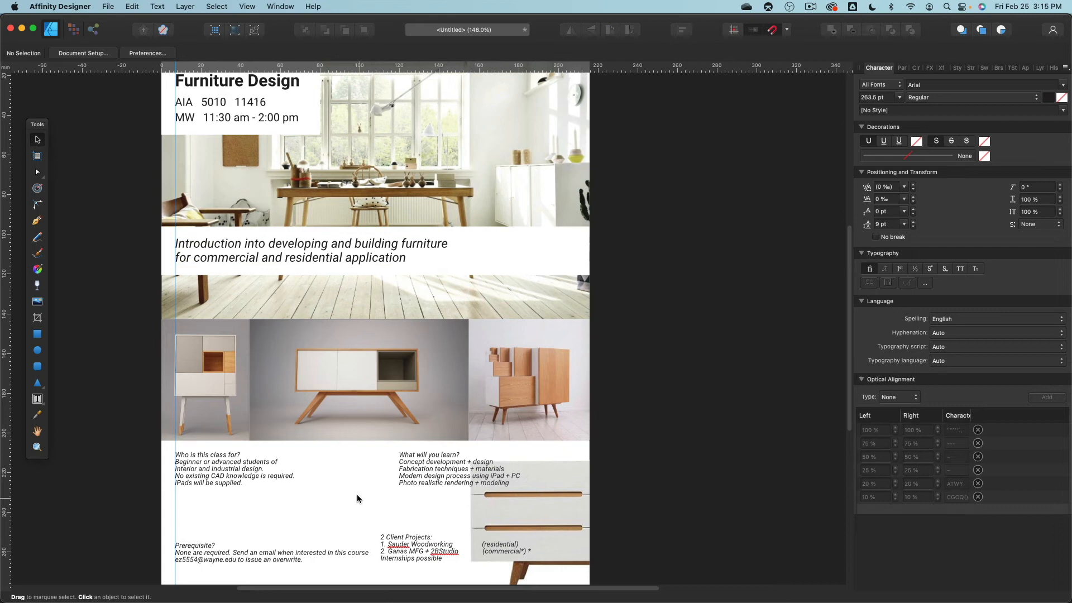
- Narrow the "Prerequisite?" text frame to about the width of the audience block above it
{"action": "left_click", "coordinate": [216, 563]}
{"action": "left_click_drag", "start_coordinate": [395, 571], "coordinate": [312, 568]}
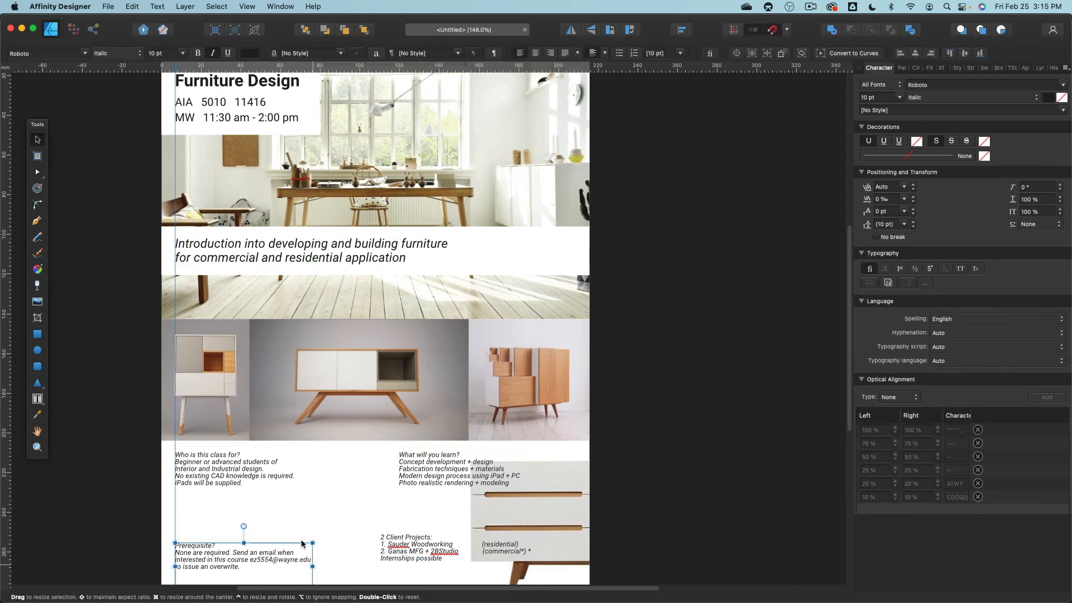
- Move the "Who is this class for?" block slightly down and shorten its frame to fit the text
{"action": "left_click", "coordinate": [231, 476]}
{"action": "scroll", "coordinate": [232, 476], "scroll_direction": "down", "scroll_amount": 3}
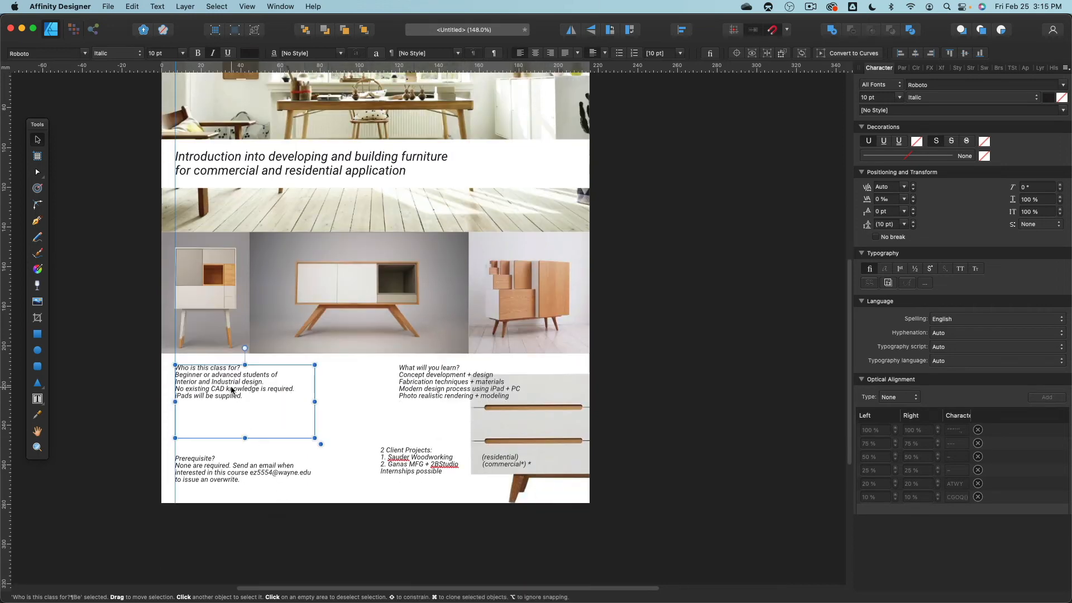
{"action": "left_click_drag", "start_coordinate": [231, 387], "coordinate": [230, 404]}
{"action": "left_click_drag", "start_coordinate": [244, 455], "coordinate": [232, 412]}
- Move the "What will you learn?" block clear of the drawer photo and align the "2 Client Projects" block beneath its left edge
{"action": "left_click_drag", "start_coordinate": [423, 377], "coordinate": [369, 399]}
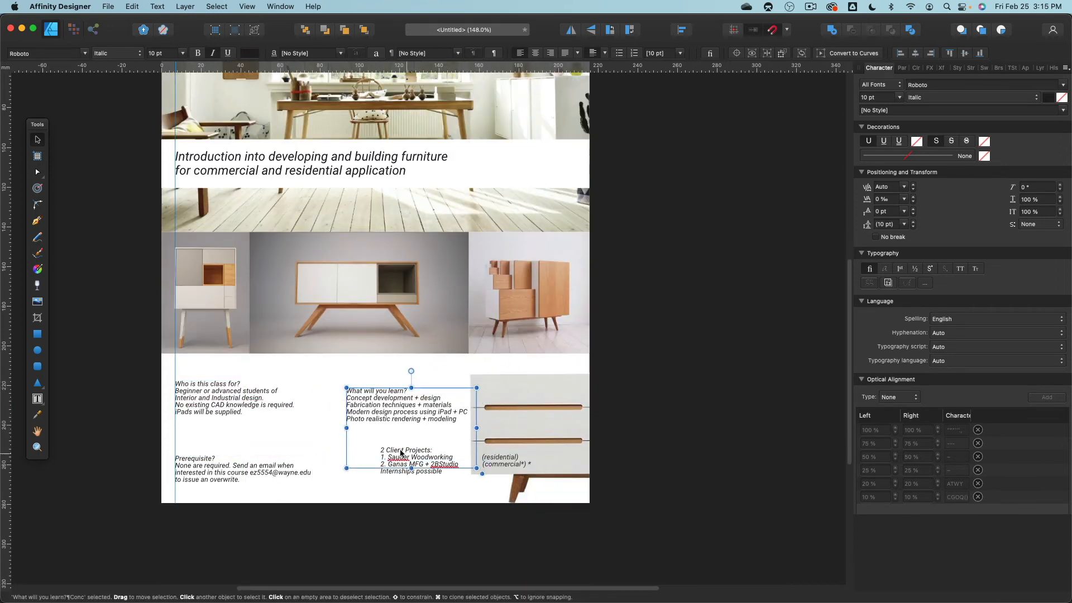
{"action": "left_click", "coordinate": [400, 453]}
{"action": "left_click_drag", "start_coordinate": [401, 453], "coordinate": [366, 455]}
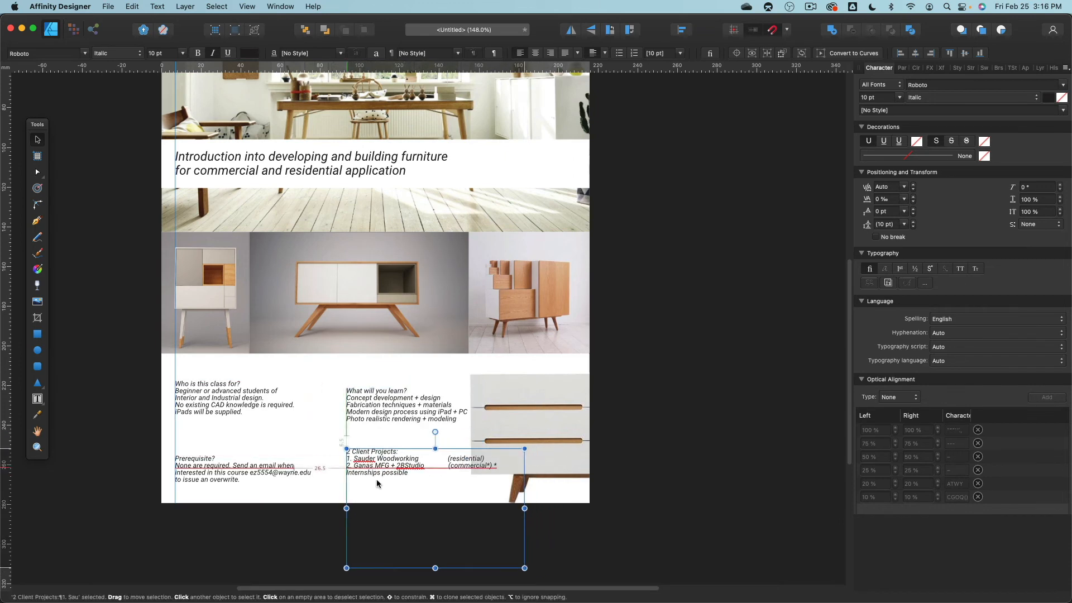
- Shrink the "2 Client Projects" text frame in width and height so it ends within the page
{"action": "left_click_drag", "start_coordinate": [524, 568], "coordinate": [492, 497]}
{"action": "scroll", "coordinate": [250, 457], "scroll_direction": "up", "scroll_amount": 4}
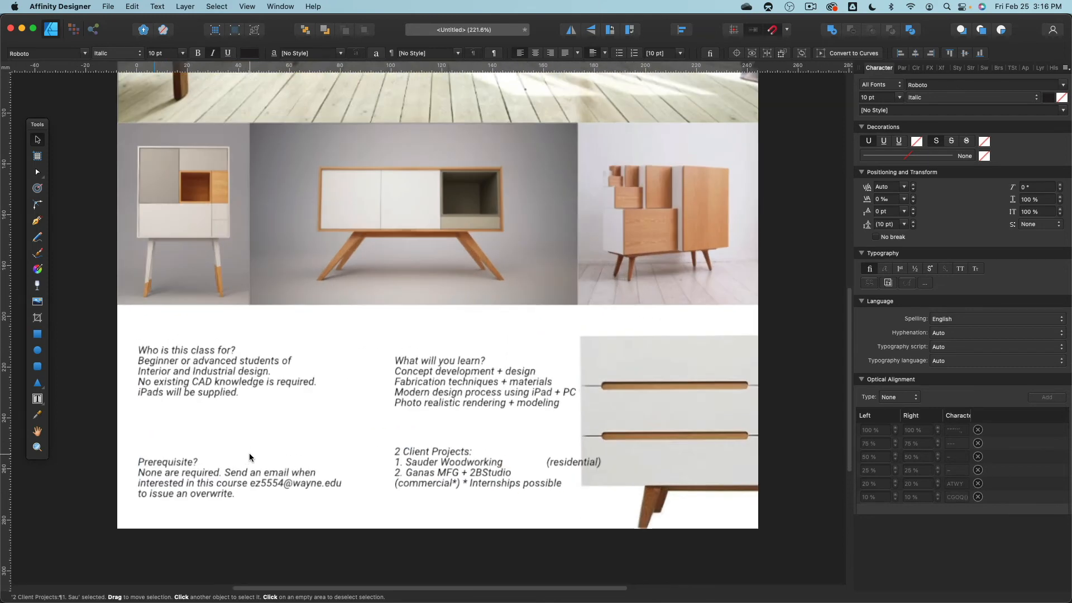
{"action": "scroll", "coordinate": [289, 421], "scroll_direction": "up", "scroll_amount": 4}
- Set the "Who is this class for?" heading in Roboto Slab Bold
{"action": "triple_click", "coordinate": [253, 247]}
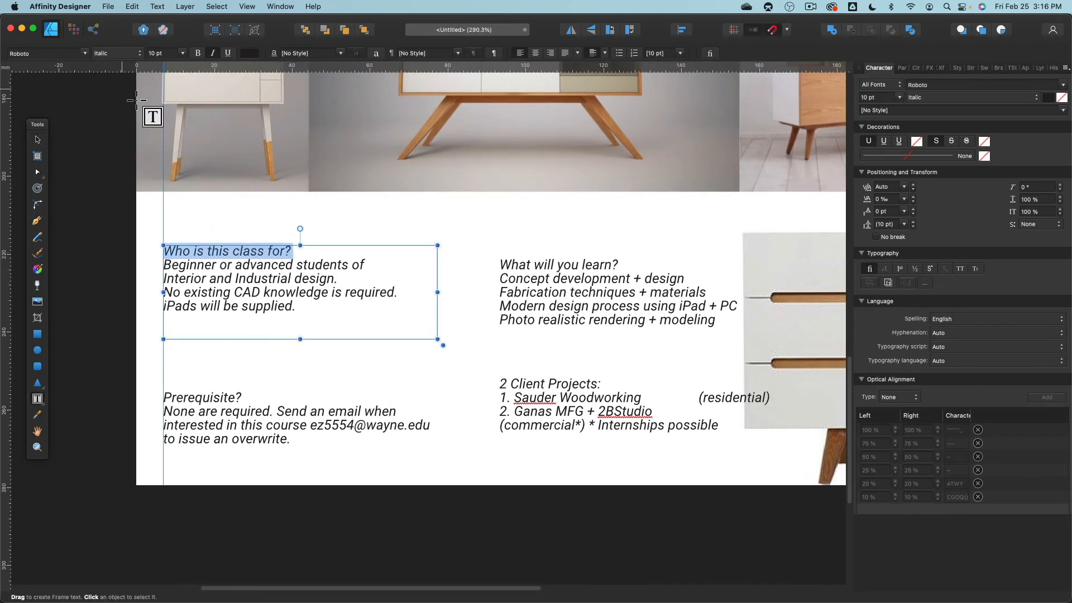
{"action": "left_click", "coordinate": [84, 54]}
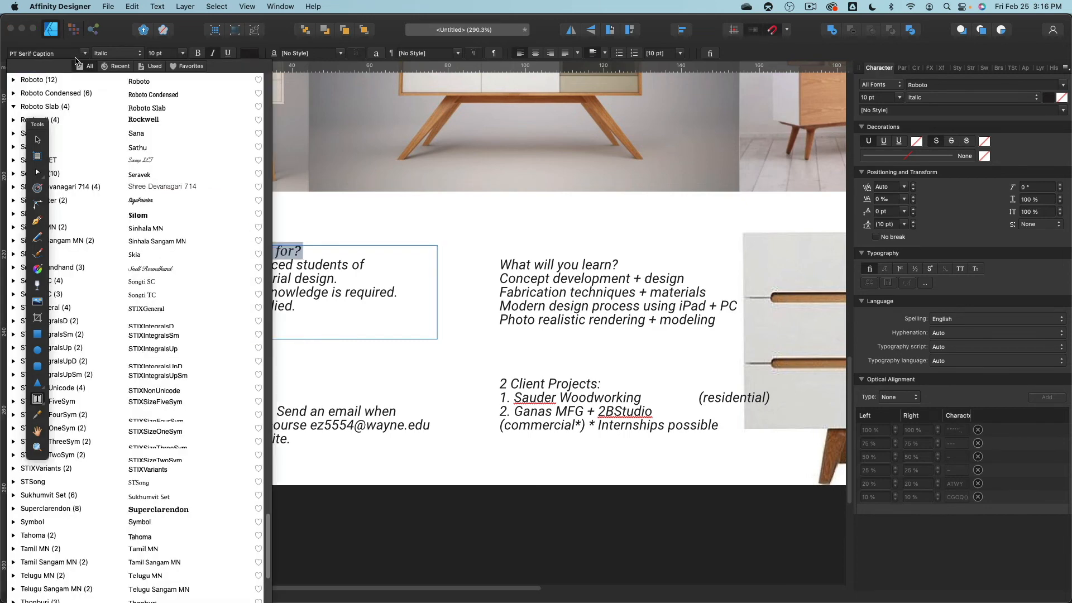
{"action": "type", "text": "bo"}
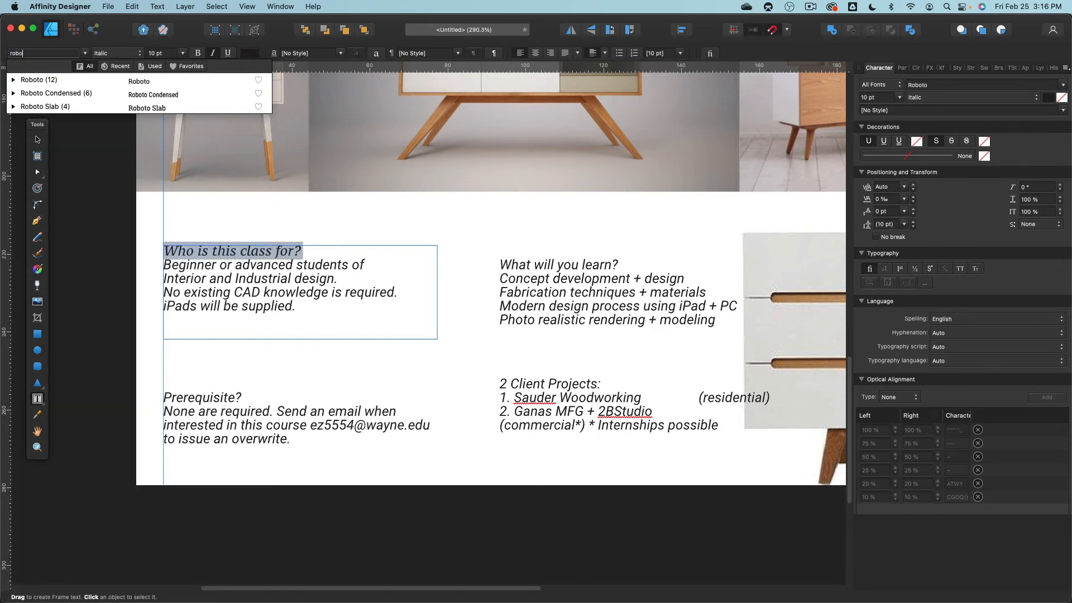
{"action": "key", "text": "Down"}
{"action": "key", "text": "Down"}
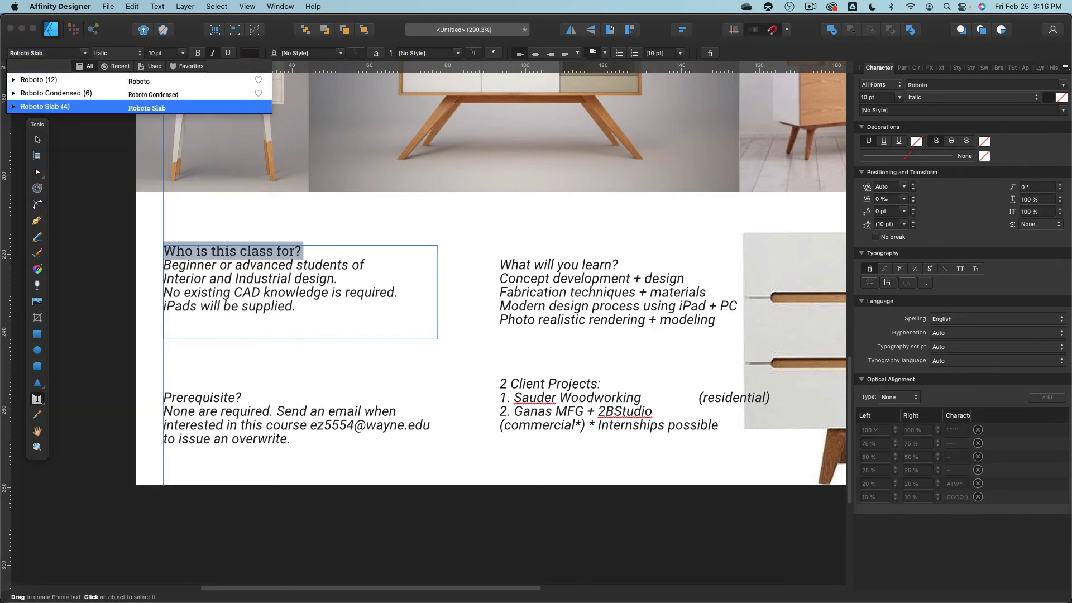
{"action": "key", "text": "Right"}
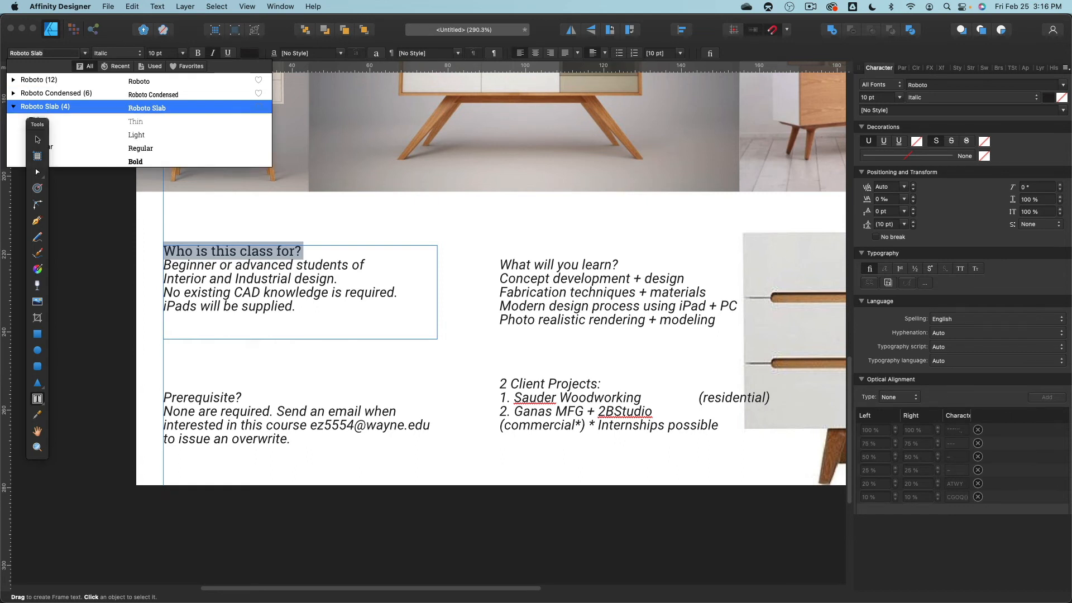
{"action": "key", "text": "Down"}
{"action": "key", "text": "Down"}
{"action": "key", "text": "Down"}
{"action": "key", "text": "Down"}
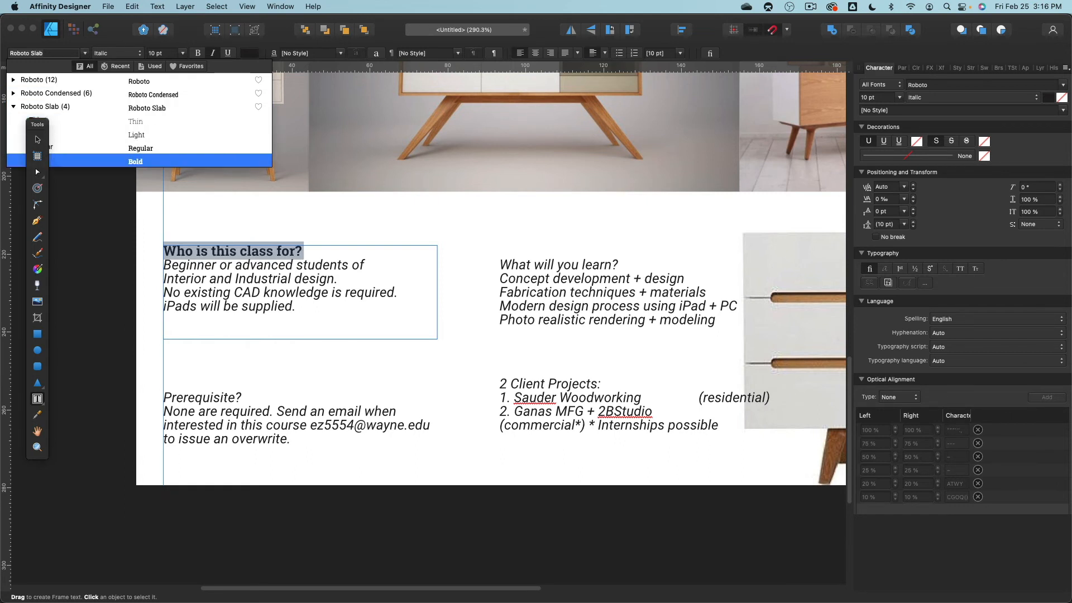
{"action": "key", "text": "Return"}
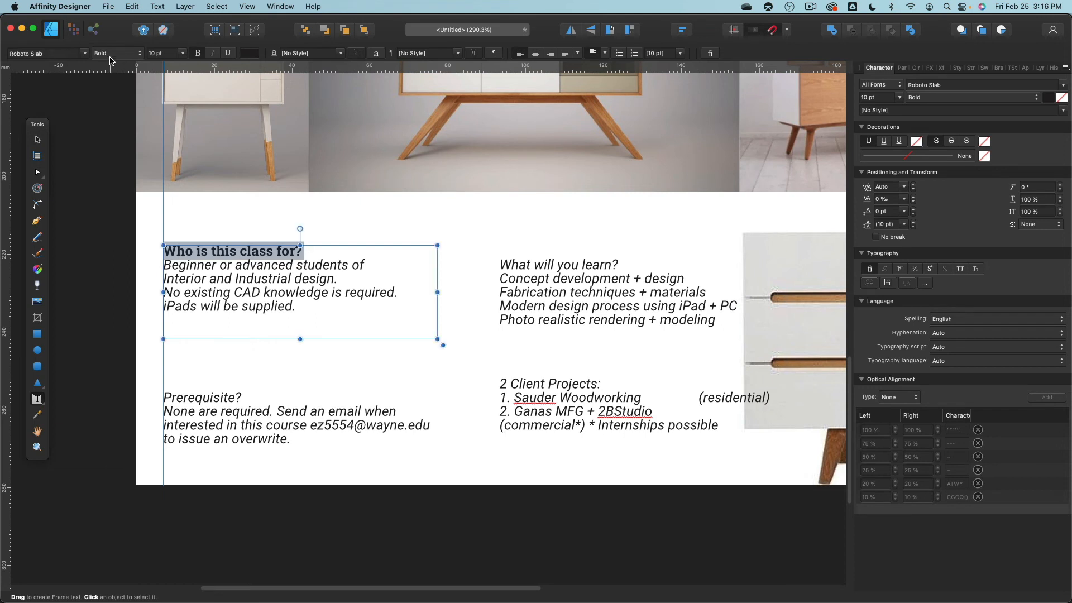
{"action": "left_click", "coordinate": [117, 54]}
{"action": "left_click", "coordinate": [158, 72]}
- Change the body text beneath "Who is this class for?" to the Light Italic weight of Roboto
{"action": "left_click", "coordinate": [283, 283]}
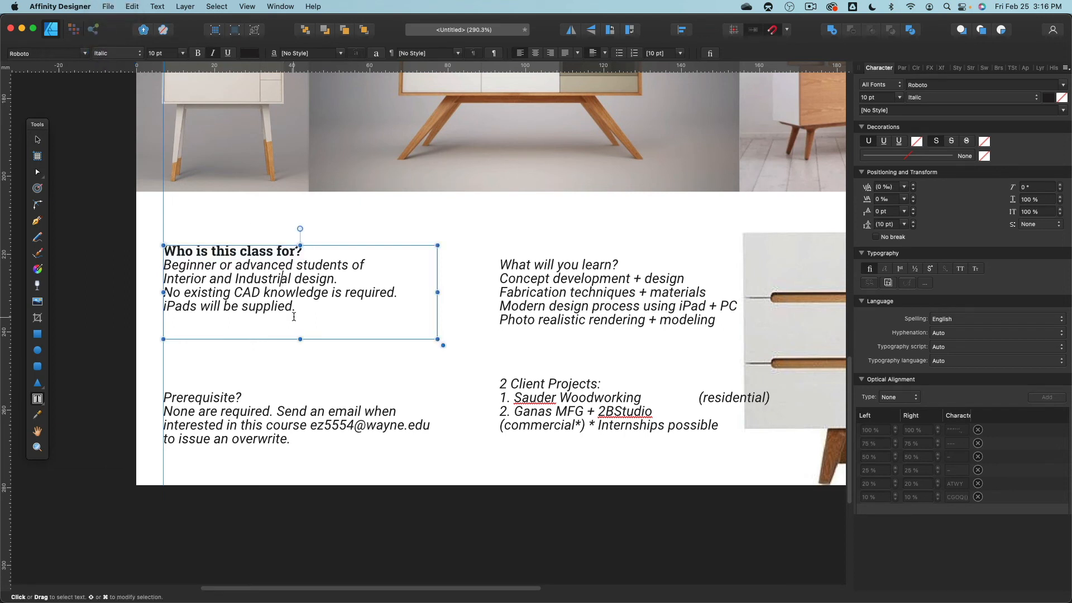
{"action": "left_click_drag", "start_coordinate": [295, 307], "coordinate": [157, 264]}
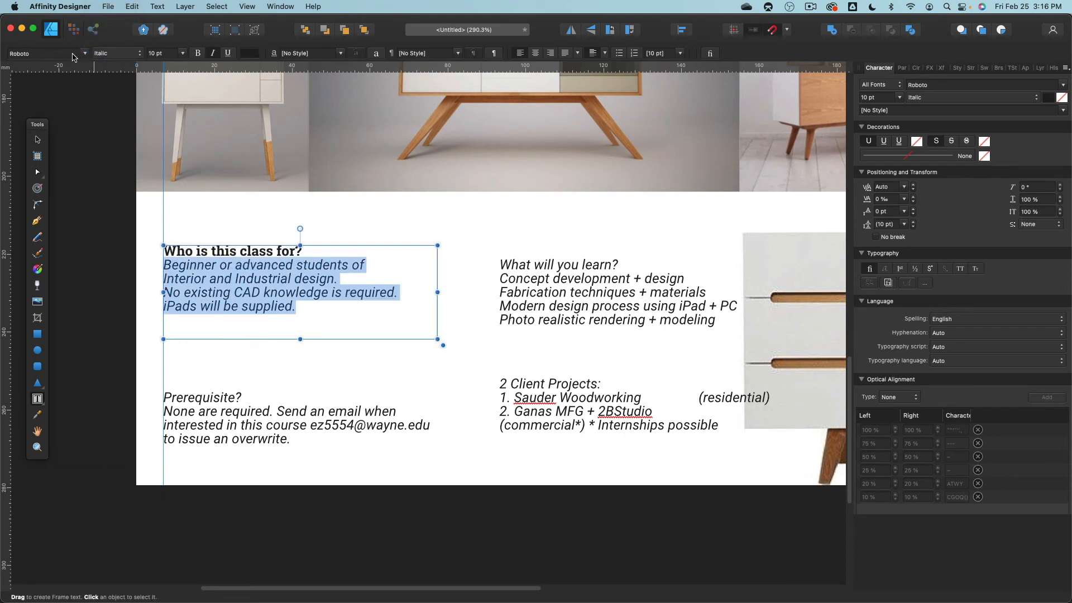
{"action": "left_click", "coordinate": [127, 56]}
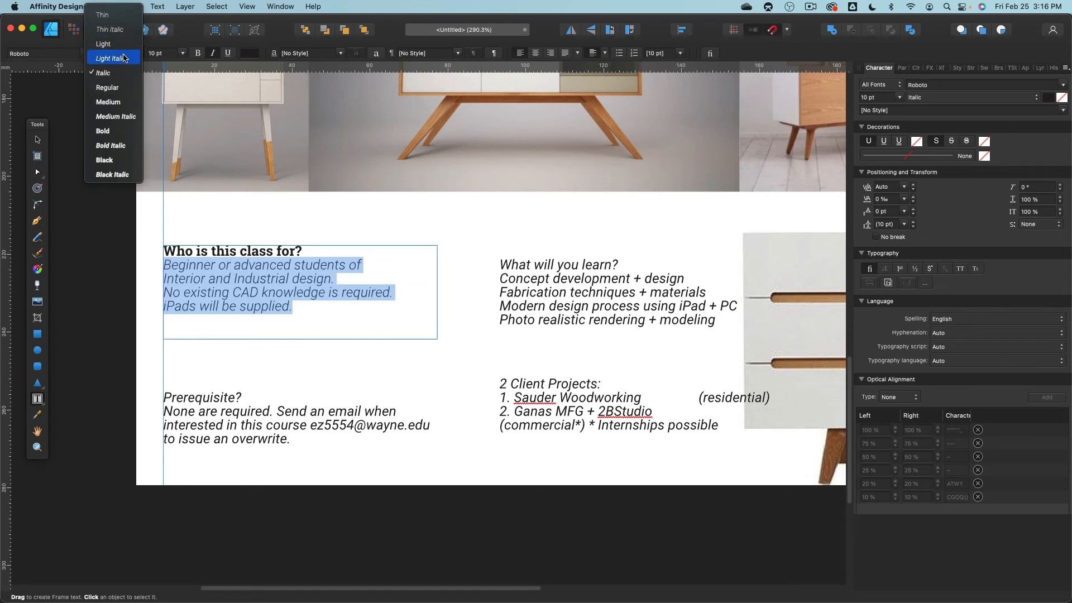
{"action": "left_click", "coordinate": [111, 58]}
{"action": "left_click", "coordinate": [73, 157]}
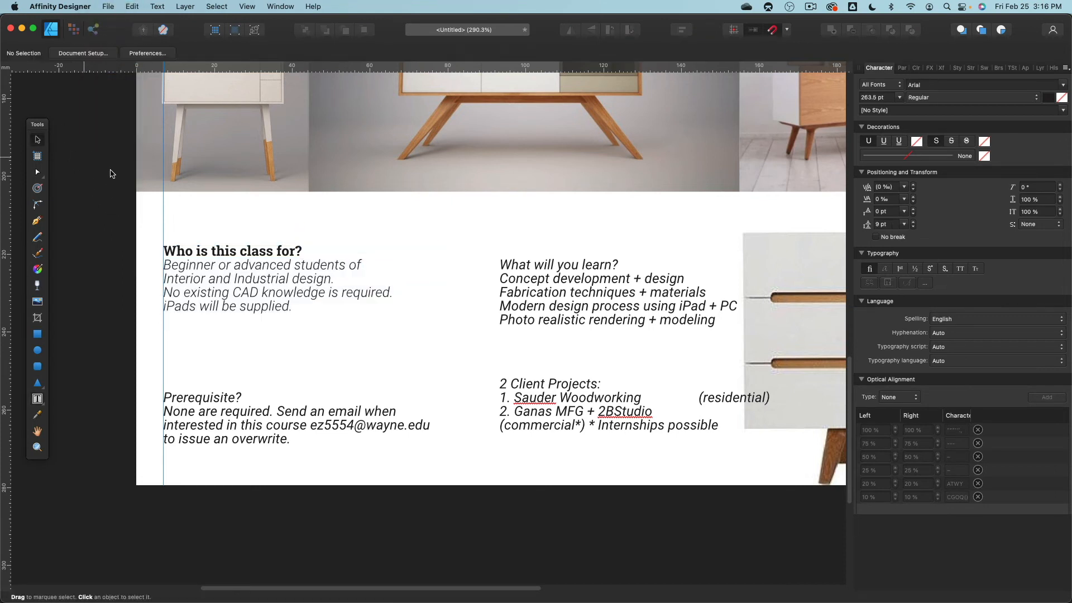
- Create a character style named "Class Bold" from the "Who is this class for?" heading
{"action": "left_click", "coordinate": [256, 306]}
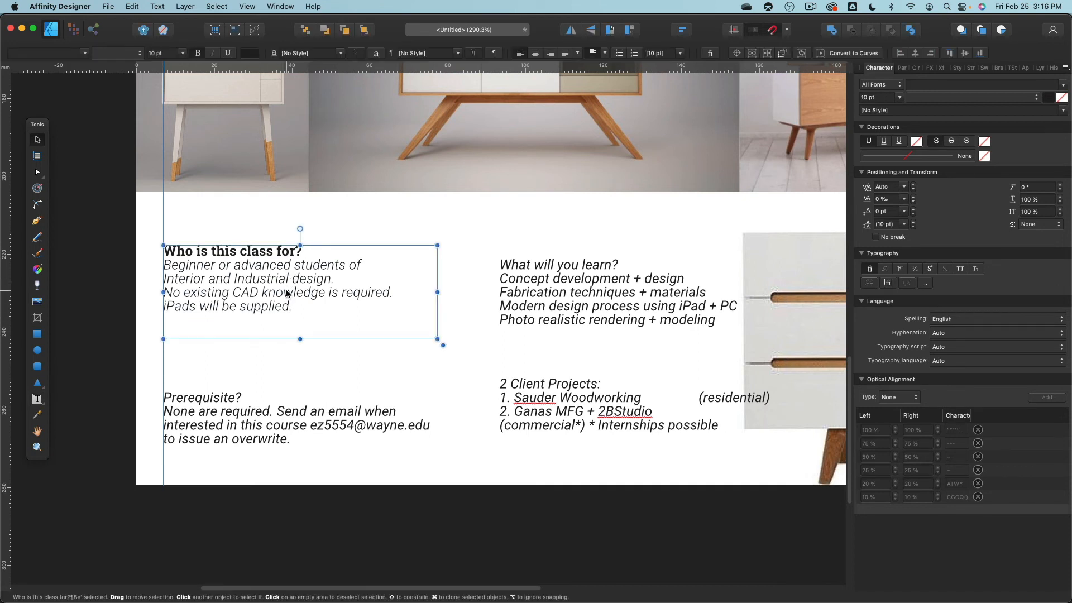
{"action": "double_click", "coordinate": [284, 292]}
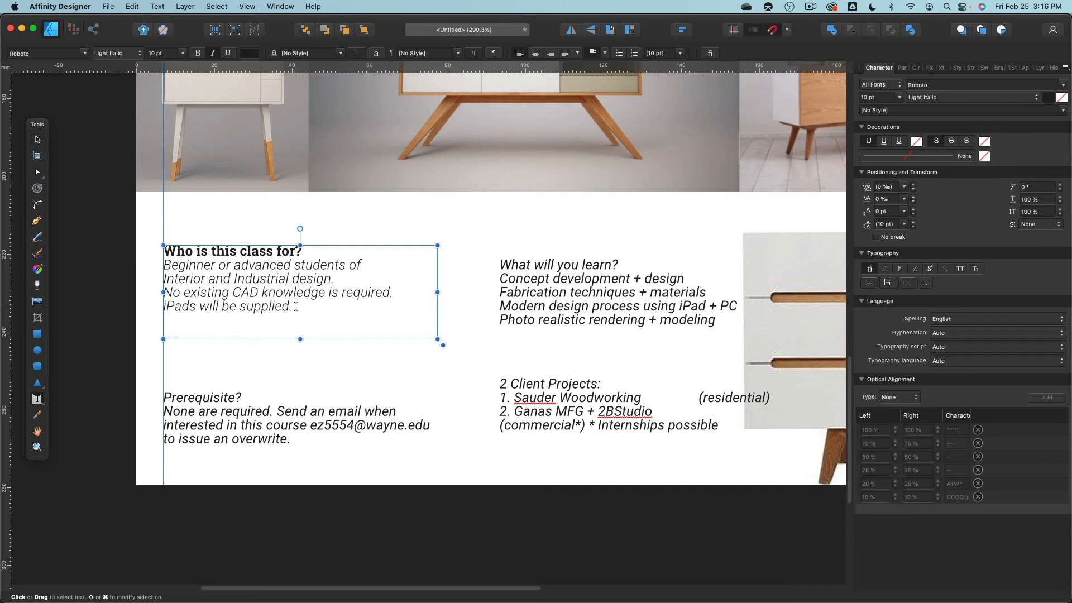
{"action": "left_click_drag", "start_coordinate": [296, 306], "coordinate": [146, 266]}
{"action": "left_click", "coordinate": [304, 252]}
{"action": "left_click_drag", "start_coordinate": [304, 252], "coordinate": [127, 239]}
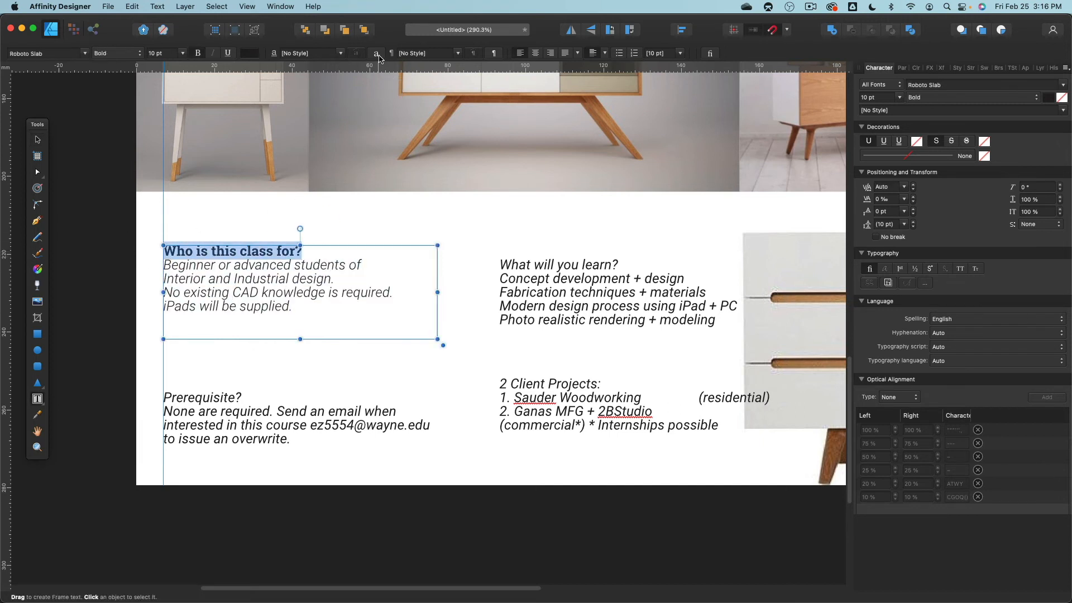
{"action": "left_click", "coordinate": [340, 53]}
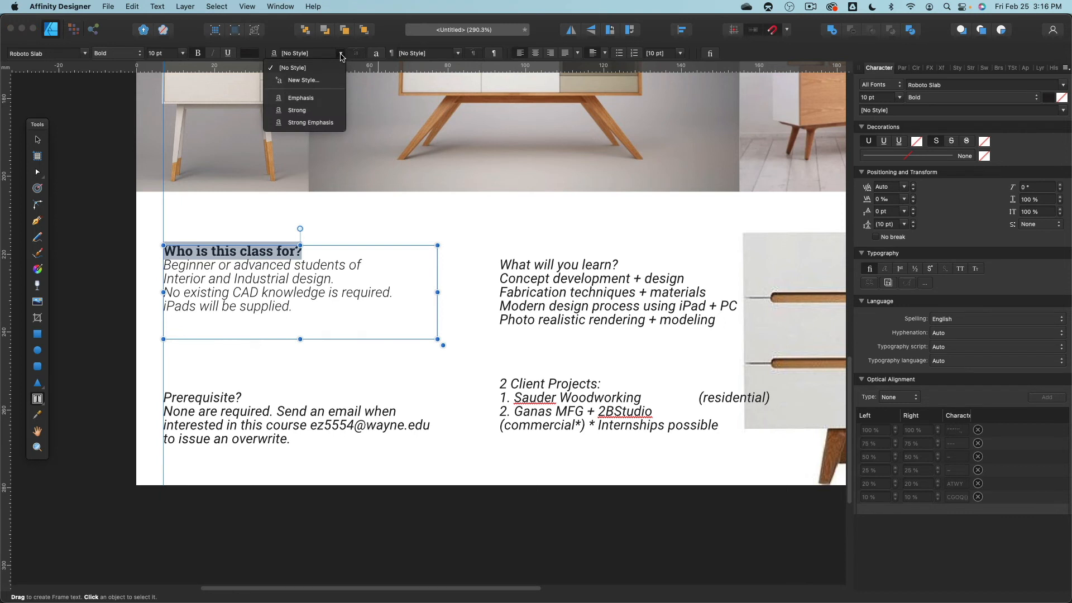
{"action": "left_click", "coordinate": [331, 85]}
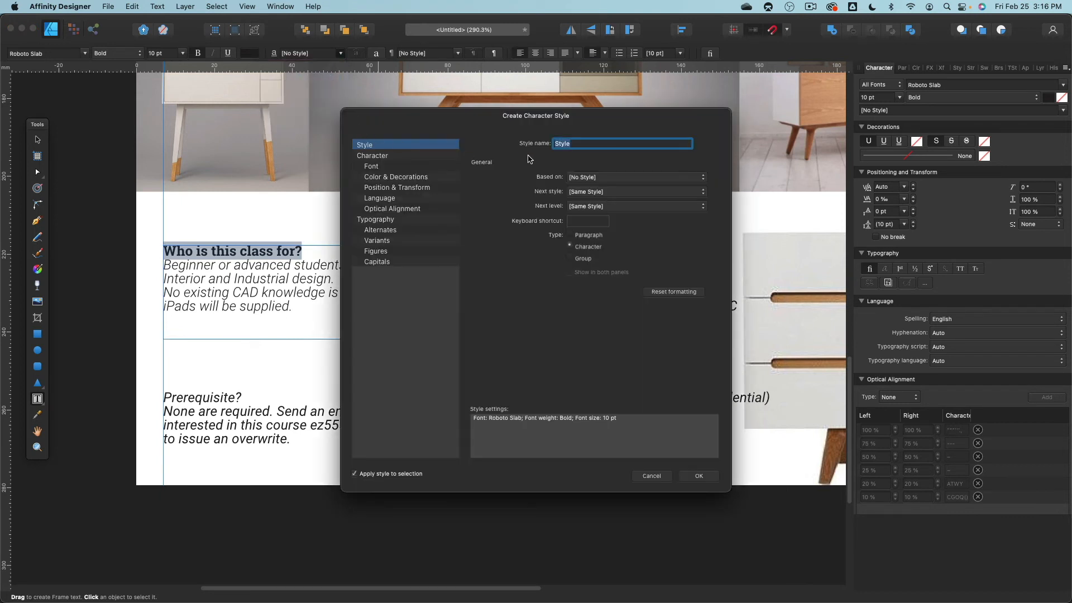
{"action": "type", "text": "Class Bold"}
{"action": "left_click", "coordinate": [698, 476]}
- Create a character style named "Class Body" from the light italic text beneath "Who is this class for?"
{"action": "left_click_drag", "start_coordinate": [294, 310], "coordinate": [152, 269]}
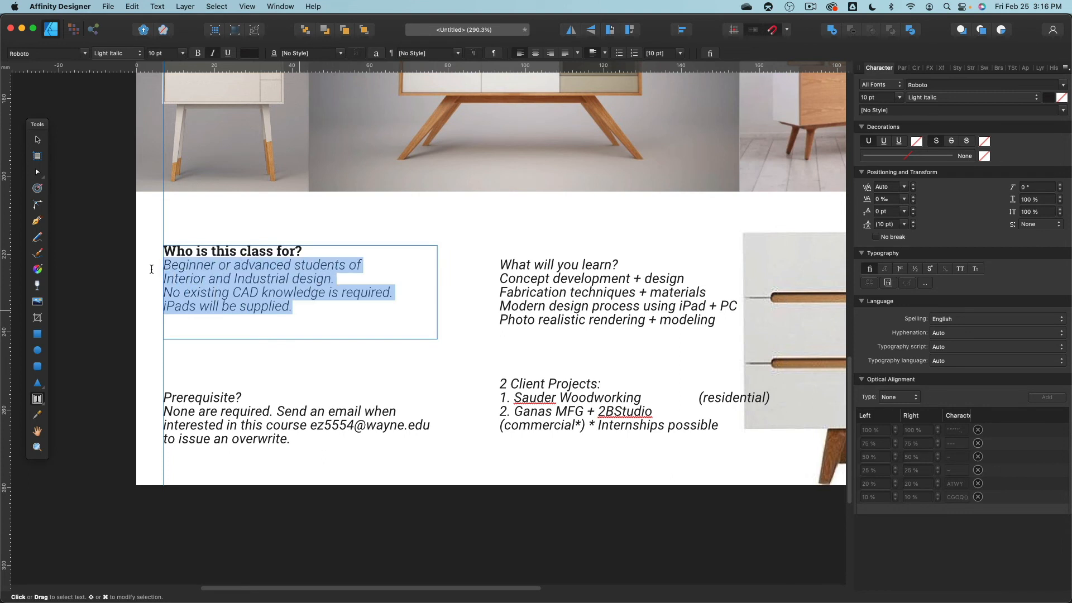
{"action": "left_click", "coordinate": [340, 53]}
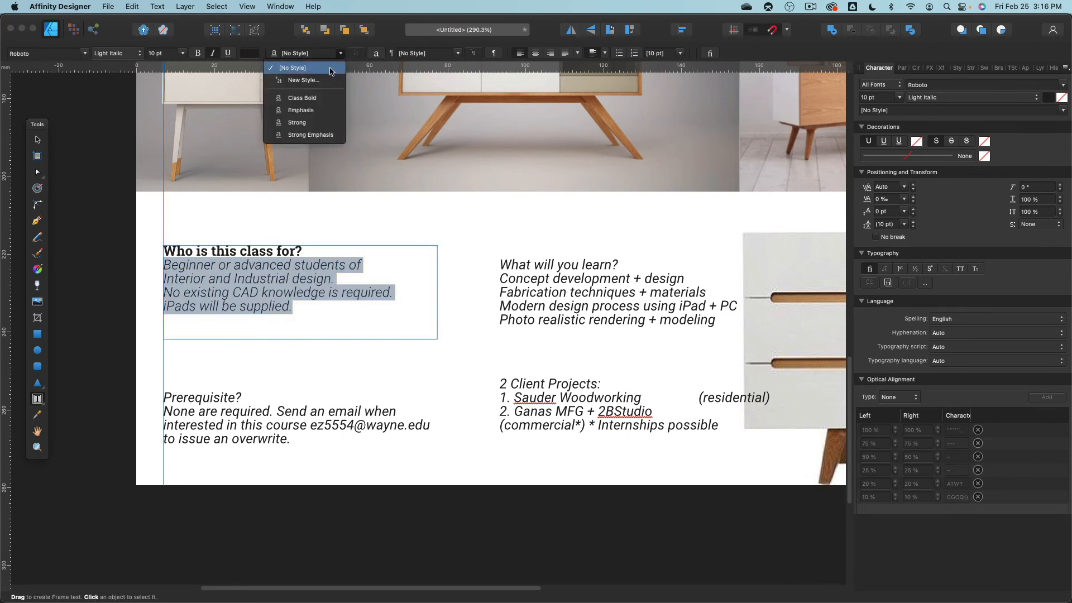
{"action": "left_click", "coordinate": [328, 85]}
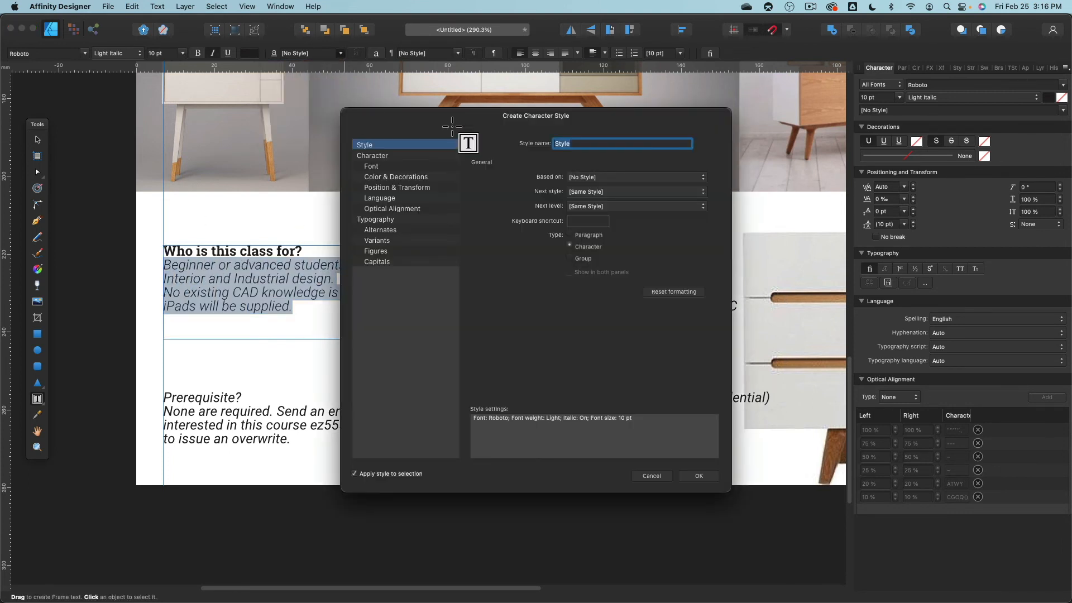
{"action": "type", "text": "Class Body"}
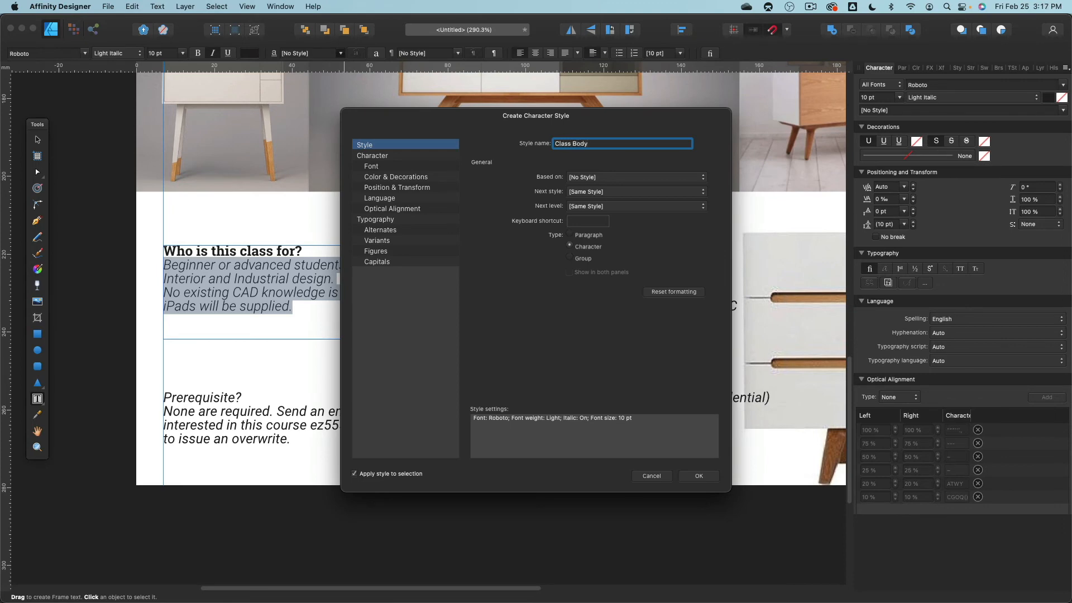
{"action": "key", "text": "Return"}
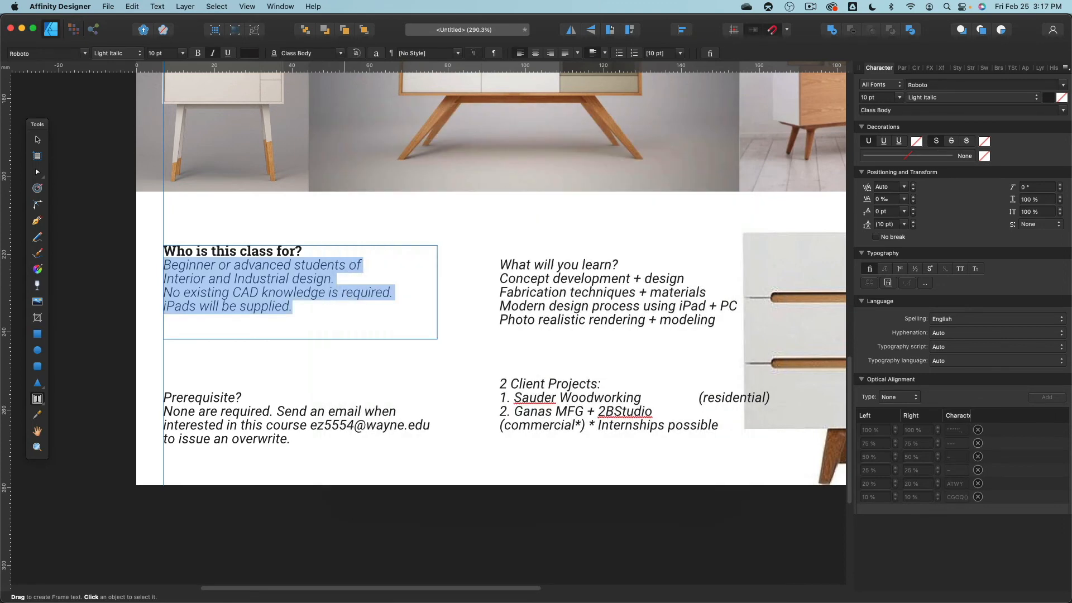
- In the "What will you learn?" block, apply the Class Body style to the four lines of text and Class Bold to the heading
{"action": "left_click", "coordinate": [598, 311]}
{"action": "left_click_drag", "start_coordinate": [717, 321], "coordinate": [413, 162]}
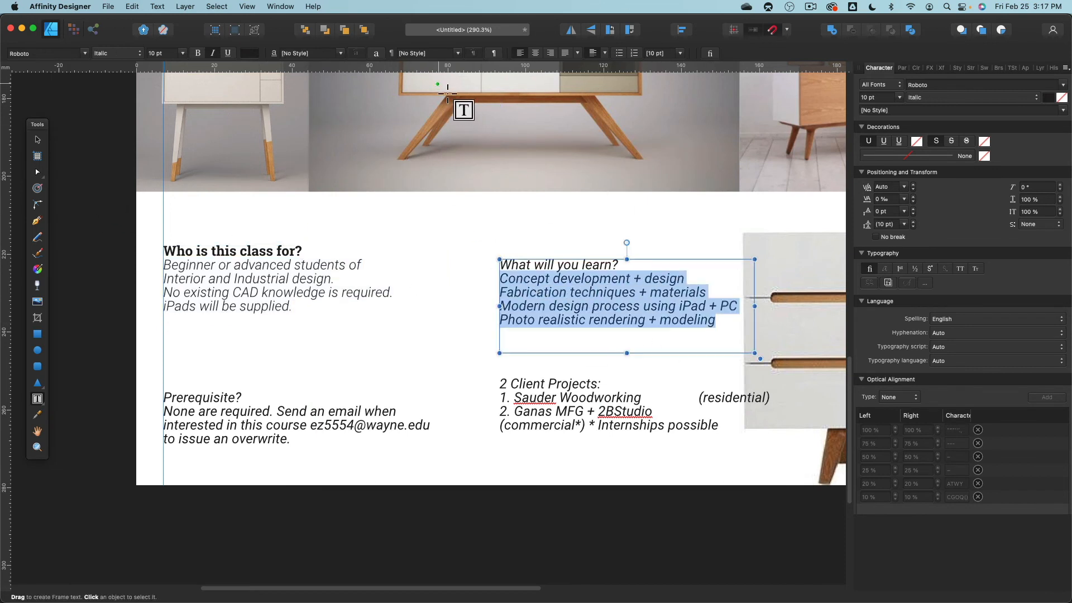
{"action": "left_click", "coordinate": [340, 53]}
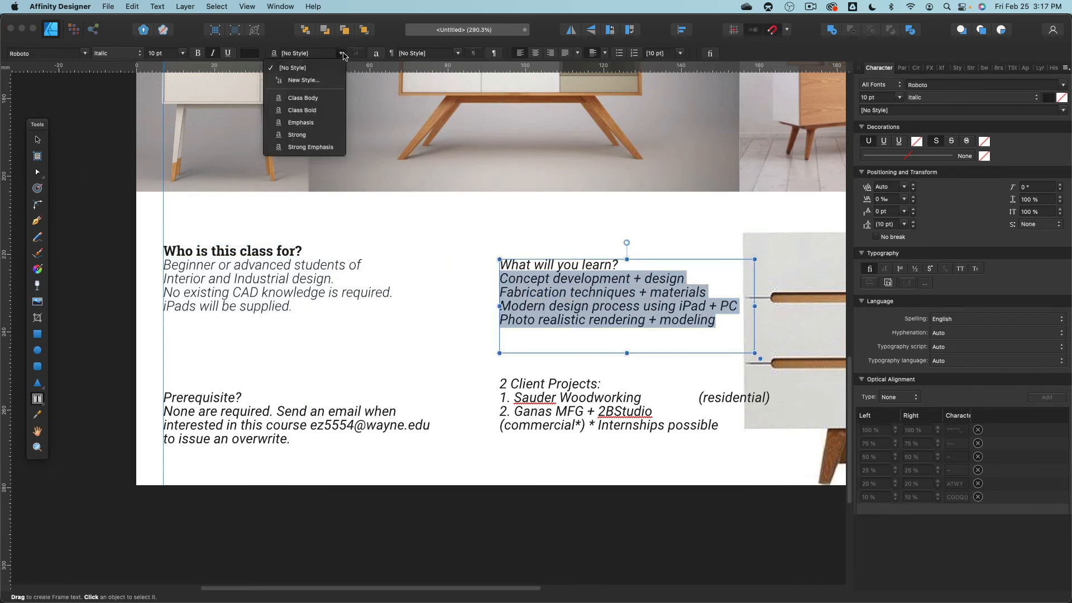
{"action": "left_click", "coordinate": [324, 102]}
{"action": "left_click_drag", "start_coordinate": [618, 266], "coordinate": [457, 251]}
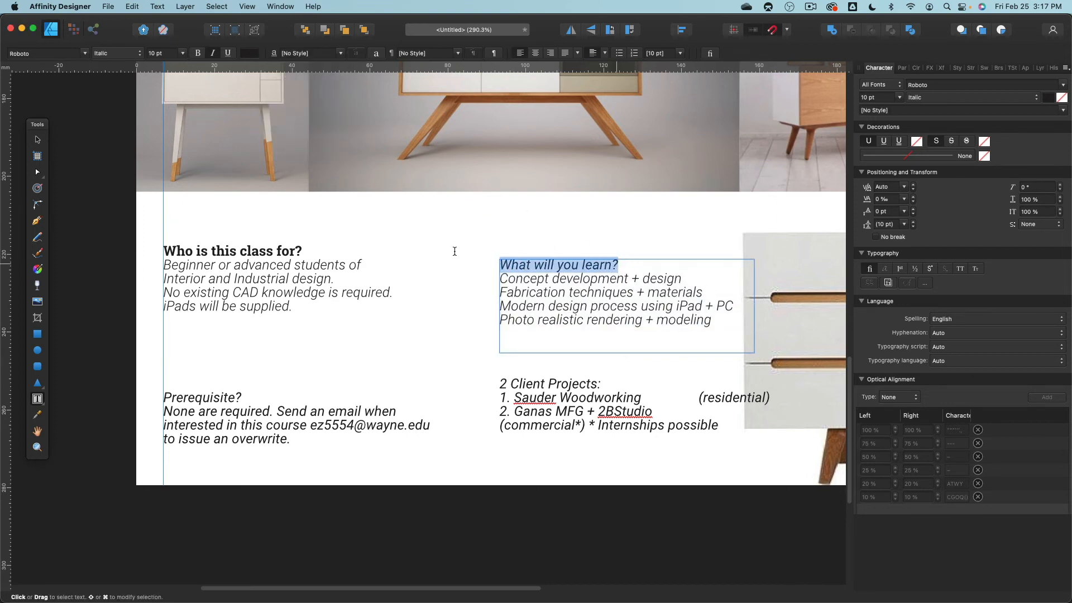
{"action": "left_click", "coordinate": [340, 53]}
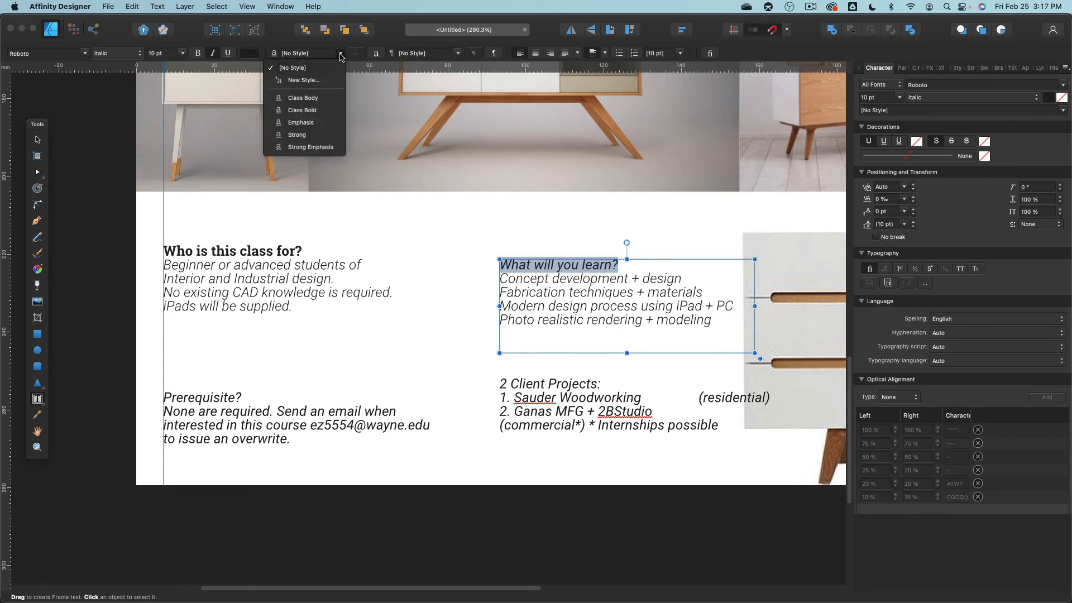
{"action": "left_click", "coordinate": [321, 110]}
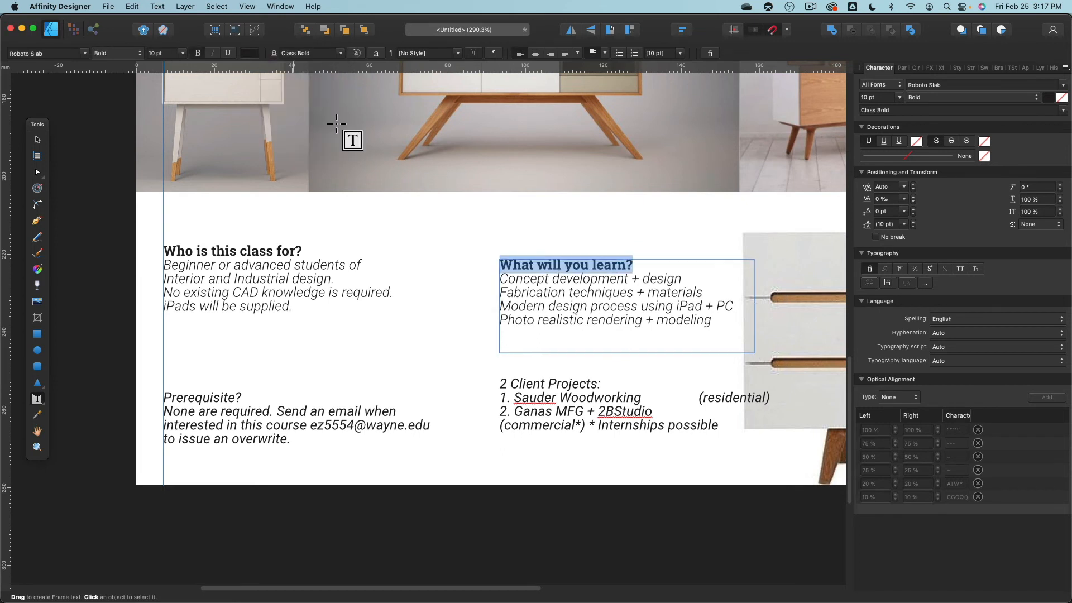
- In the "2 Client Projects:" block, apply the Class Bold style to the heading and Class Body to the text beneath it
{"action": "left_click_drag", "start_coordinate": [597, 387], "coordinate": [478, 383]}
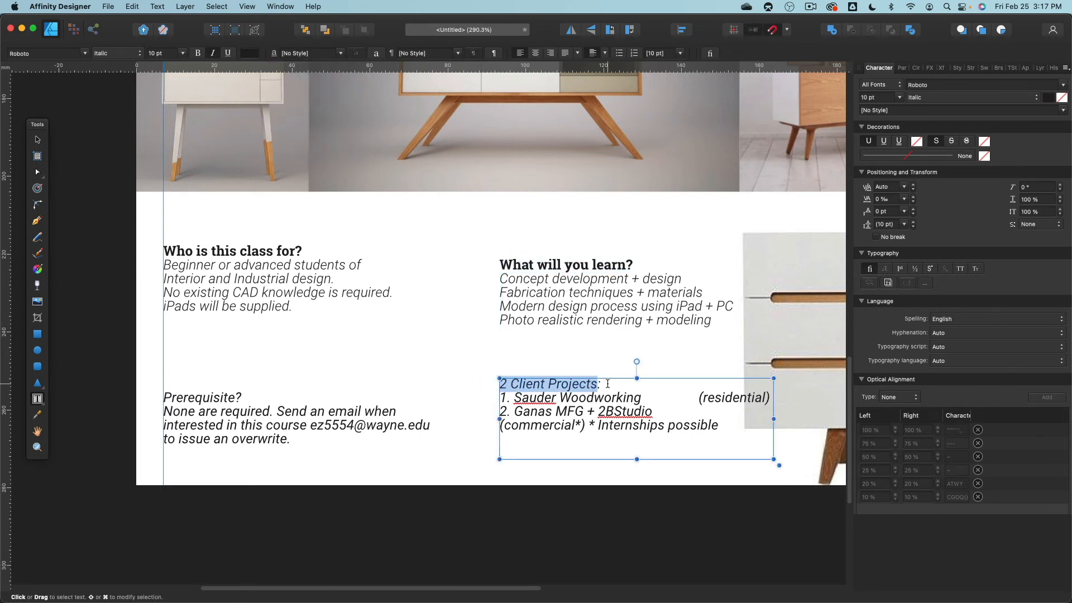
{"action": "left_click_drag", "start_coordinate": [606, 384], "coordinate": [474, 383]}
{"action": "left_click", "coordinate": [1063, 110]}
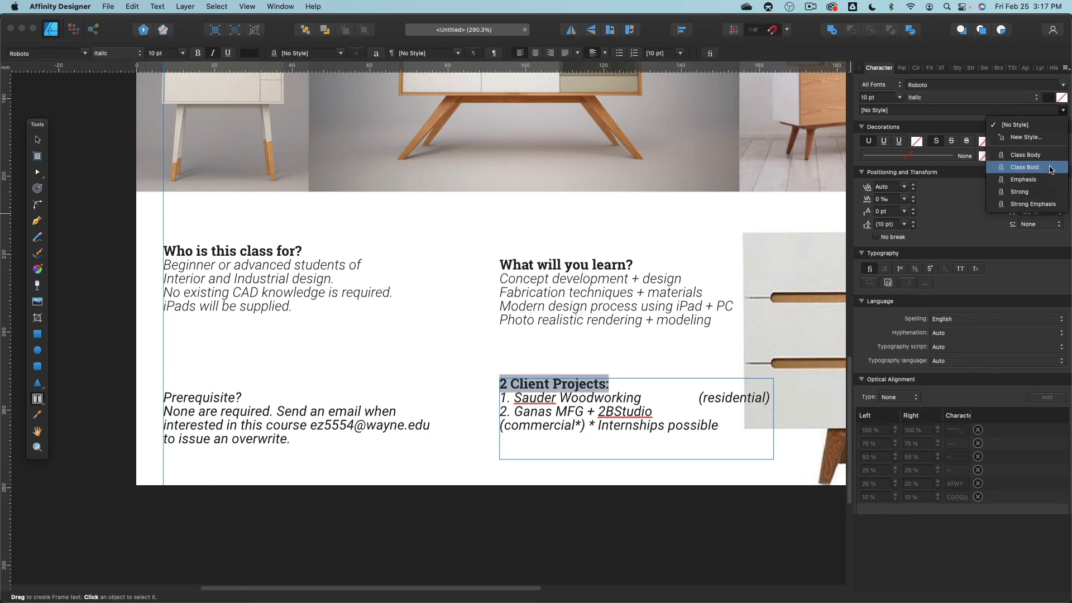
{"action": "left_click", "coordinate": [1051, 168]}
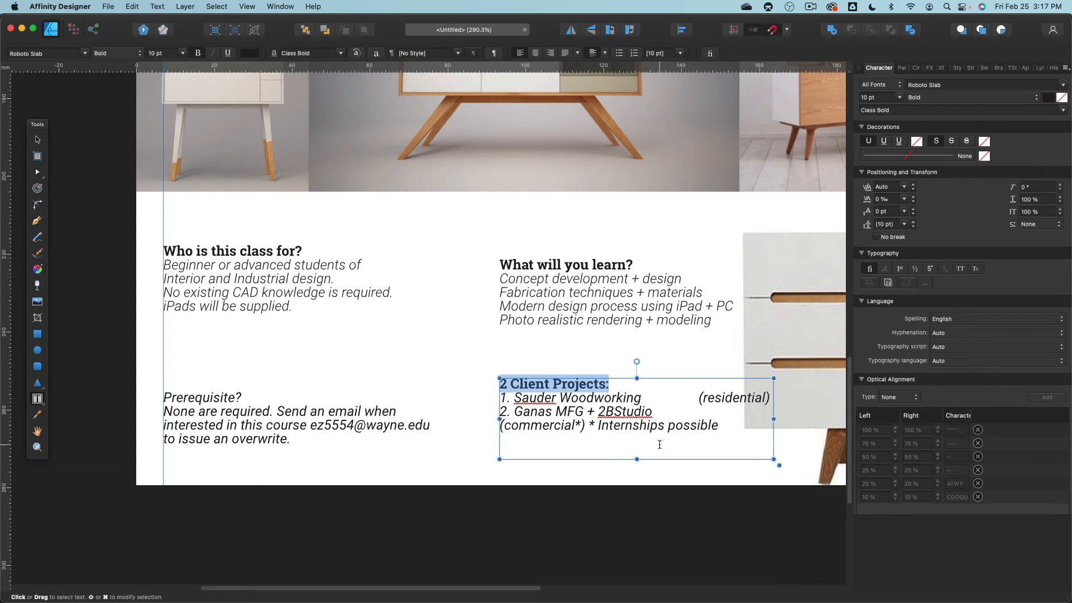
{"action": "left_click_drag", "start_coordinate": [720, 428], "coordinate": [464, 397]}
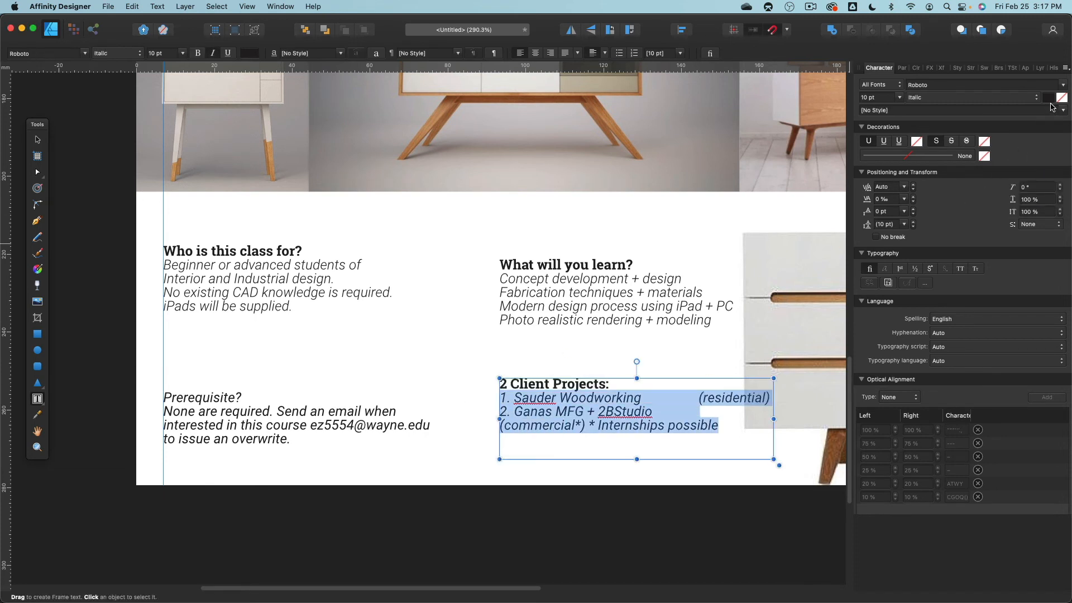
{"action": "left_click", "coordinate": [1062, 114]}
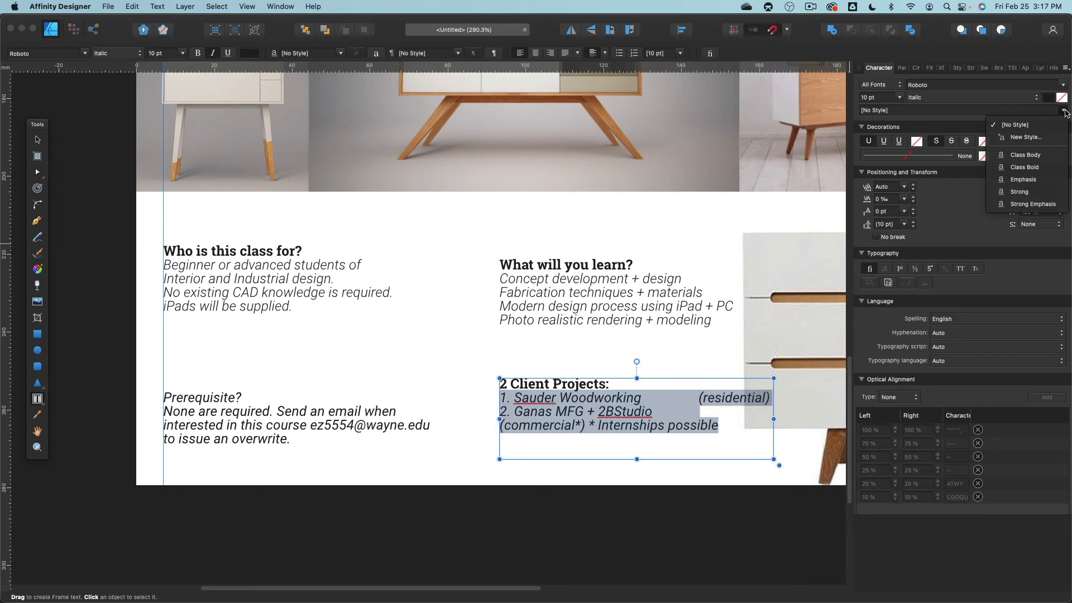
{"action": "left_click", "coordinate": [1055, 157]}
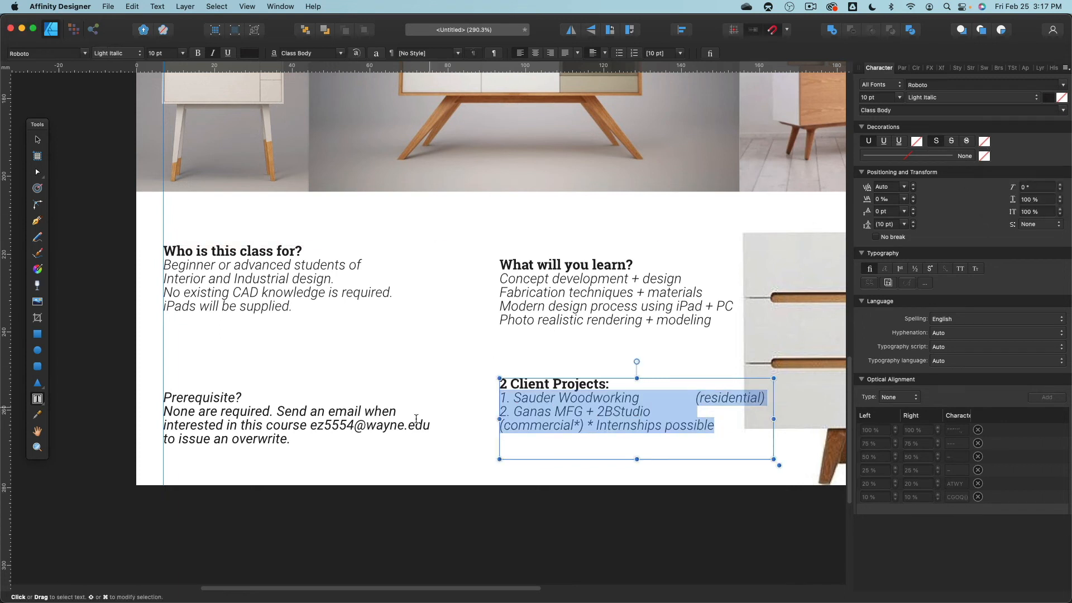
- In the "Prerequisite?" block, apply the Class Body style to the text beneath the heading and Class Bold to the heading
{"action": "left_click_drag", "start_coordinate": [294, 447], "coordinate": [141, 411]}
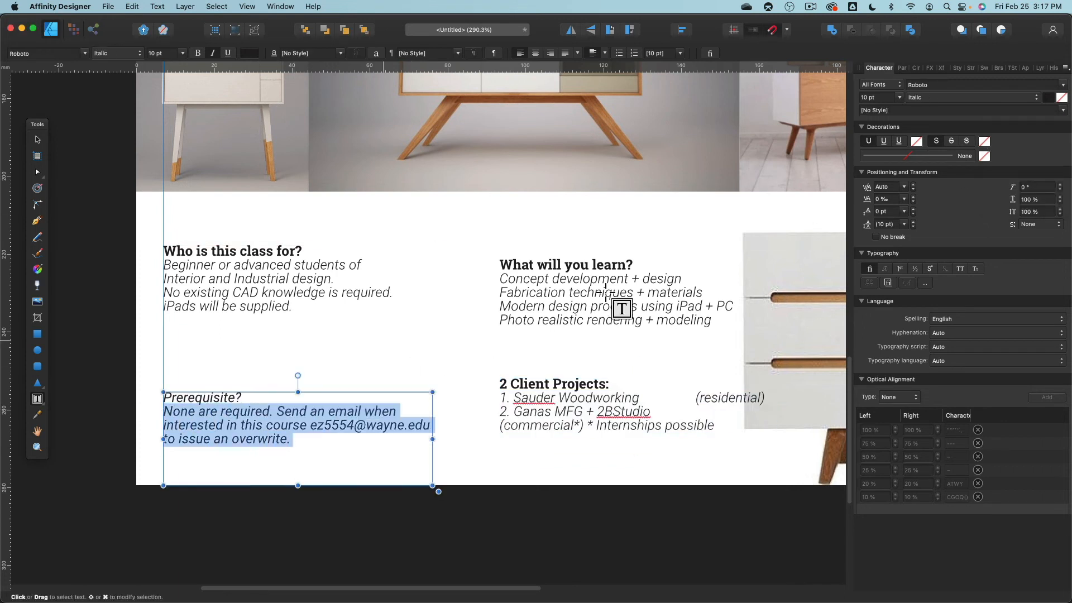
{"action": "left_click", "coordinate": [341, 53]}
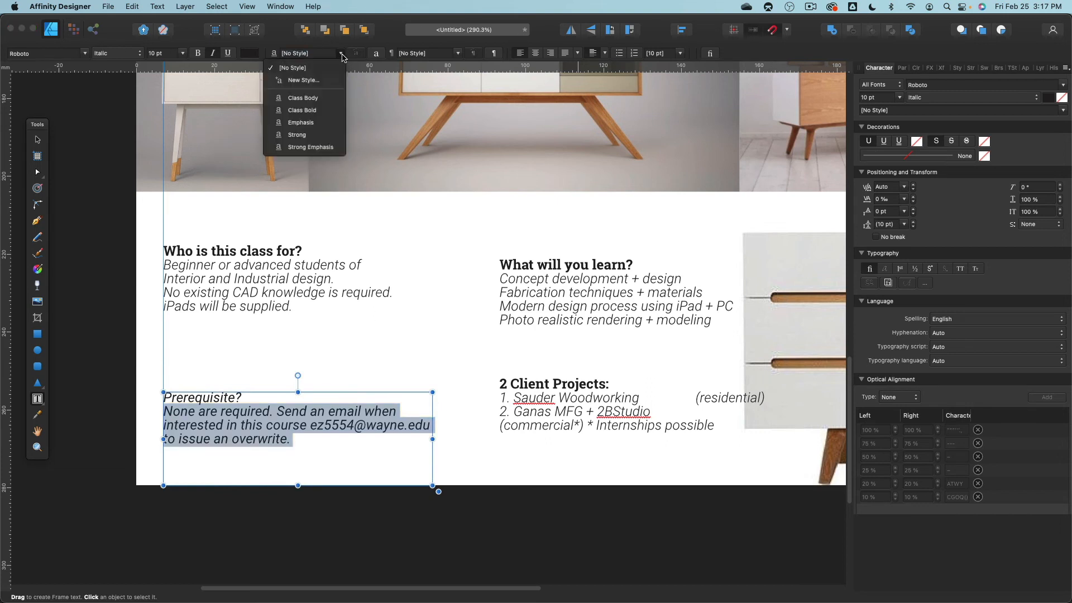
{"action": "left_click", "coordinate": [330, 99]}
{"action": "left_click_drag", "start_coordinate": [257, 400], "coordinate": [149, 393]}
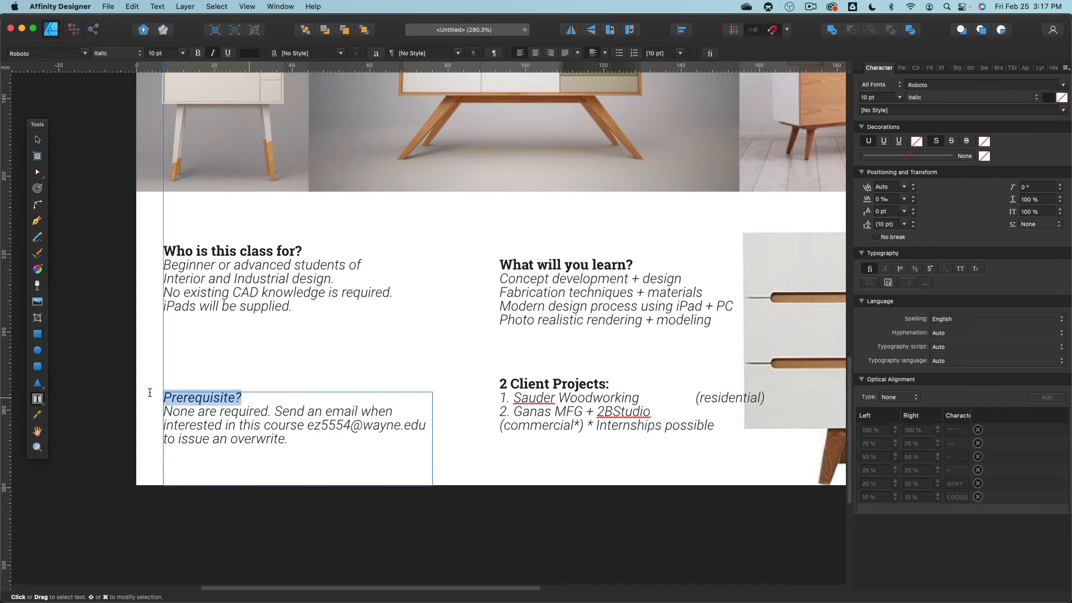
{"action": "left_click", "coordinate": [340, 54]}
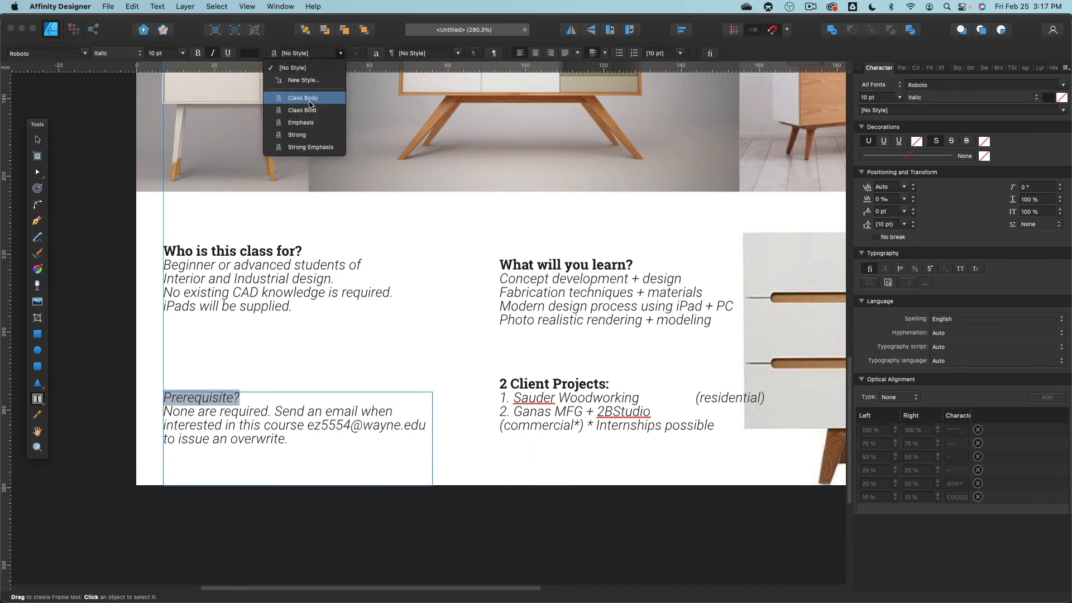
{"action": "left_click", "coordinate": [304, 111]}
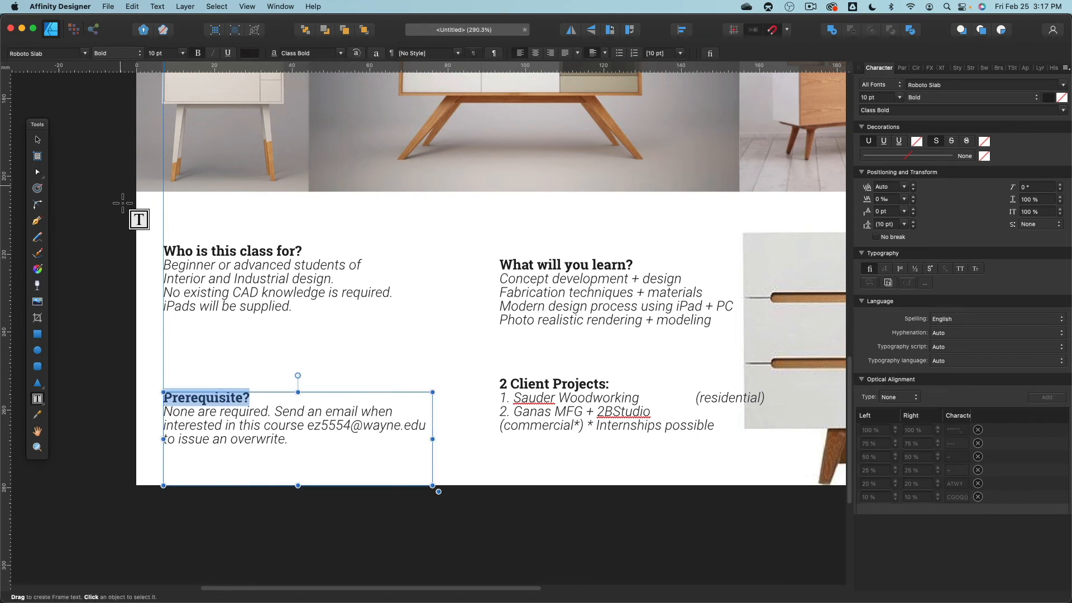
{"action": "left_click", "coordinate": [37, 140]}
{"action": "left_click", "coordinate": [321, 296]}
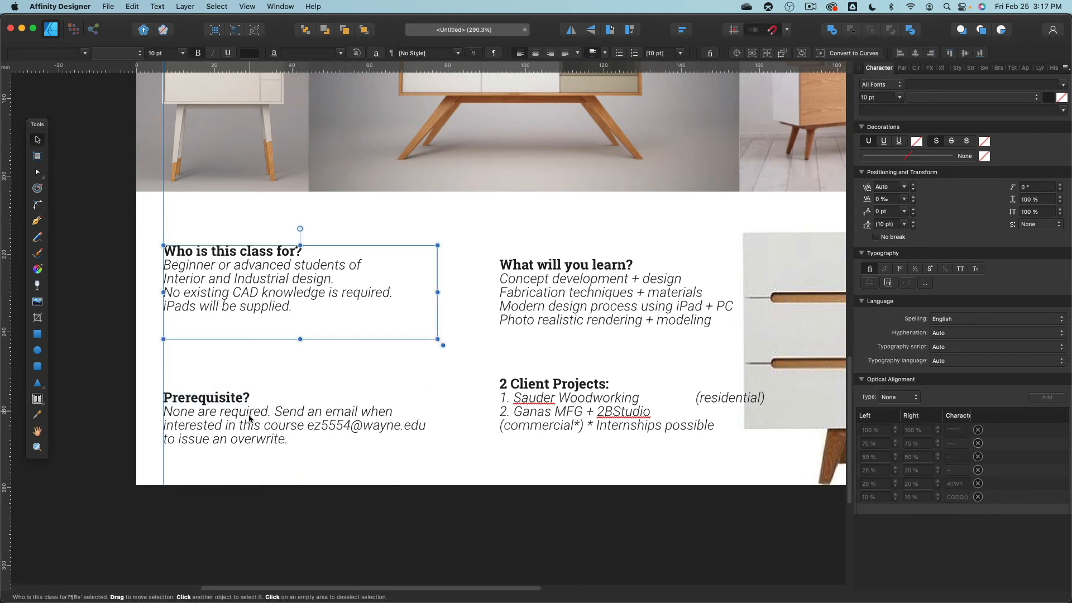
{"action": "scroll", "coordinate": [399, 344], "scroll_direction": "down", "scroll_amount": 2}
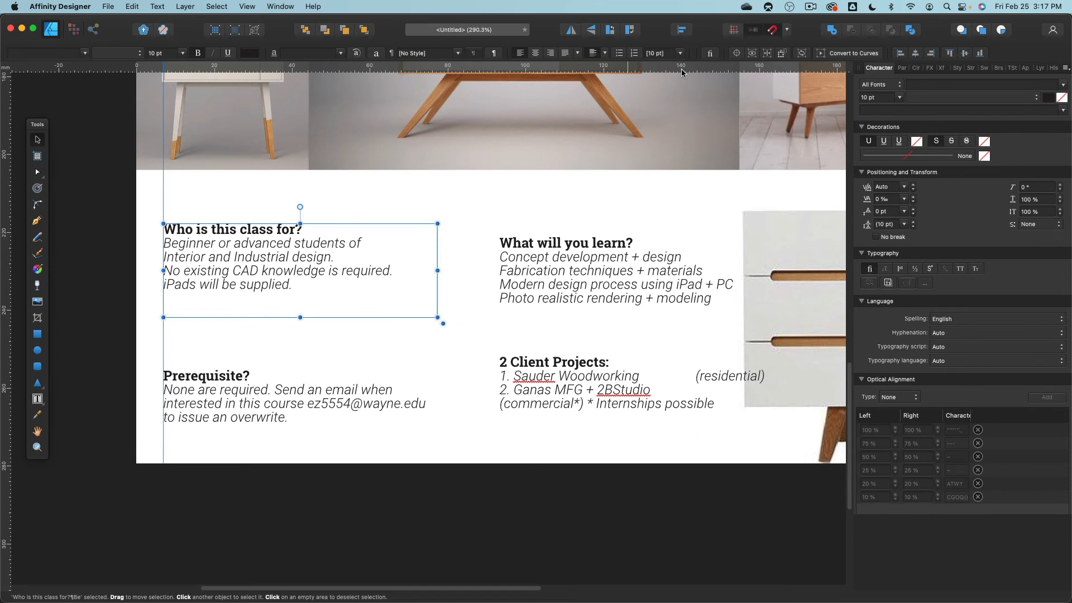
{"action": "left_click", "coordinate": [457, 53]}
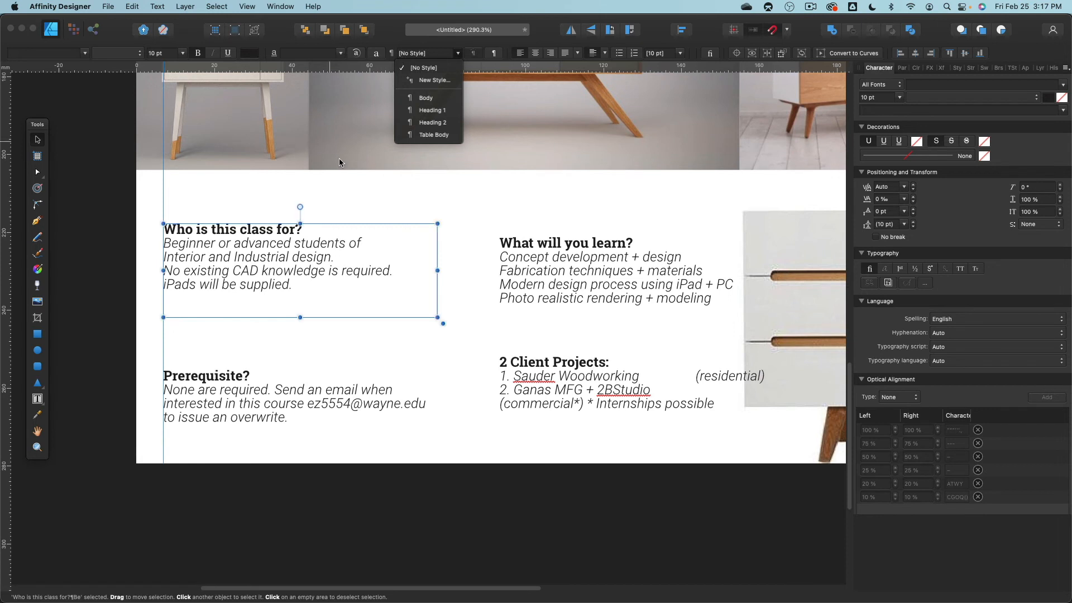
{"action": "left_click", "coordinate": [386, 183]}
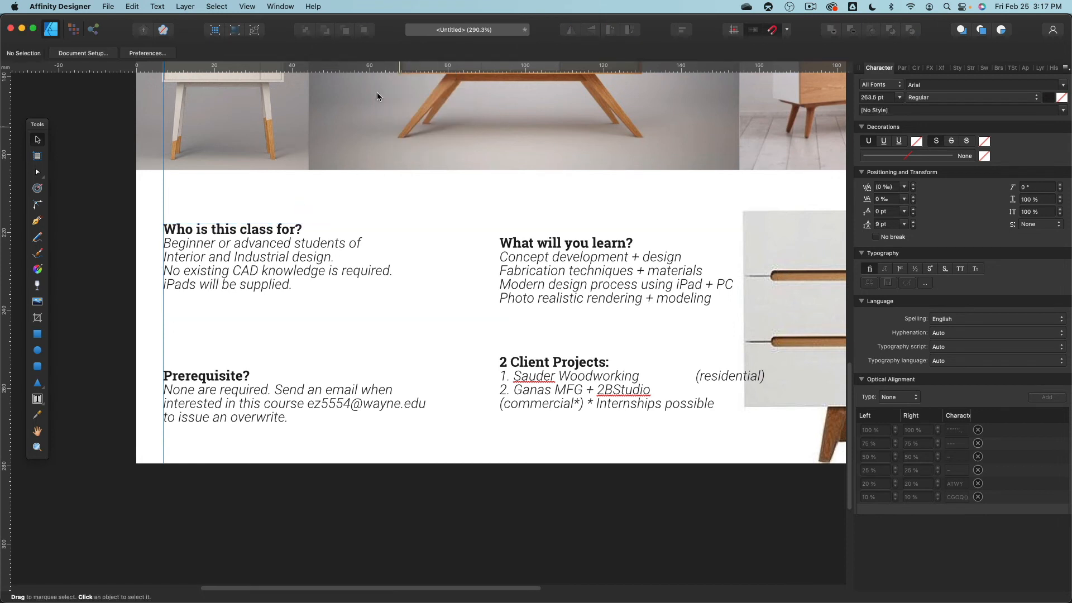
{"action": "triple_click", "coordinate": [246, 229]}
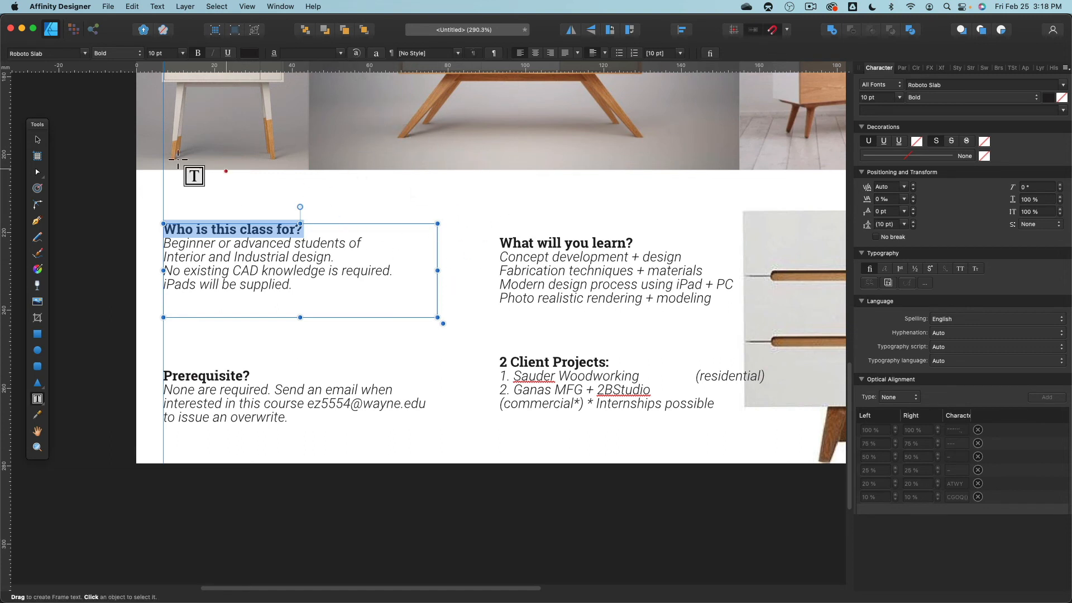
{"action": "left_click", "coordinate": [37, 139]}
{"action": "left_click", "coordinate": [366, 203]}
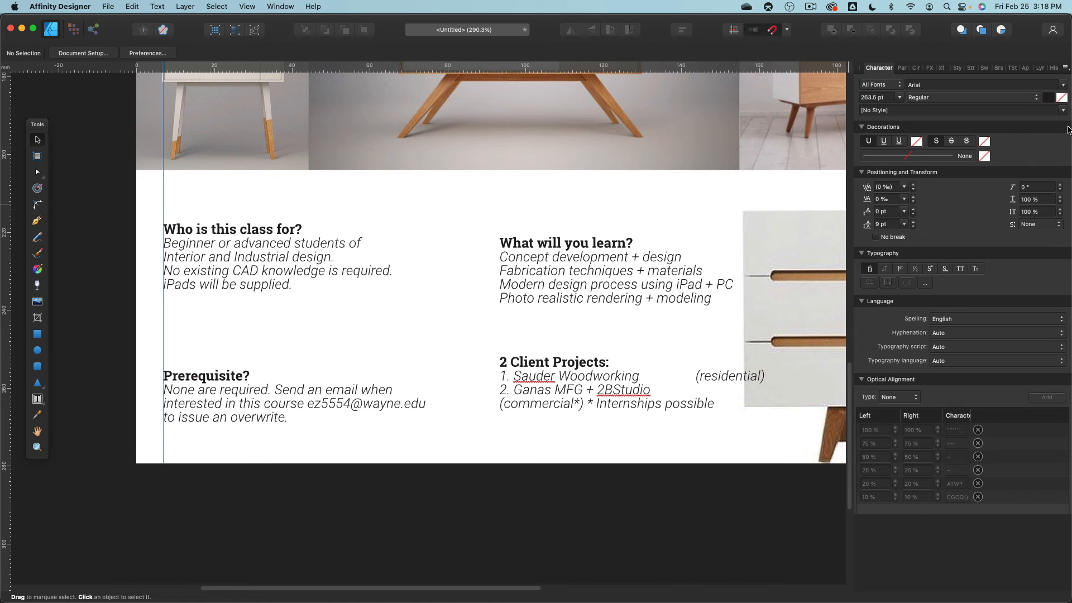
- With nothing selected, choose the Class Bold character style and switch it to Class Body
{"action": "left_click", "coordinate": [1064, 110]}
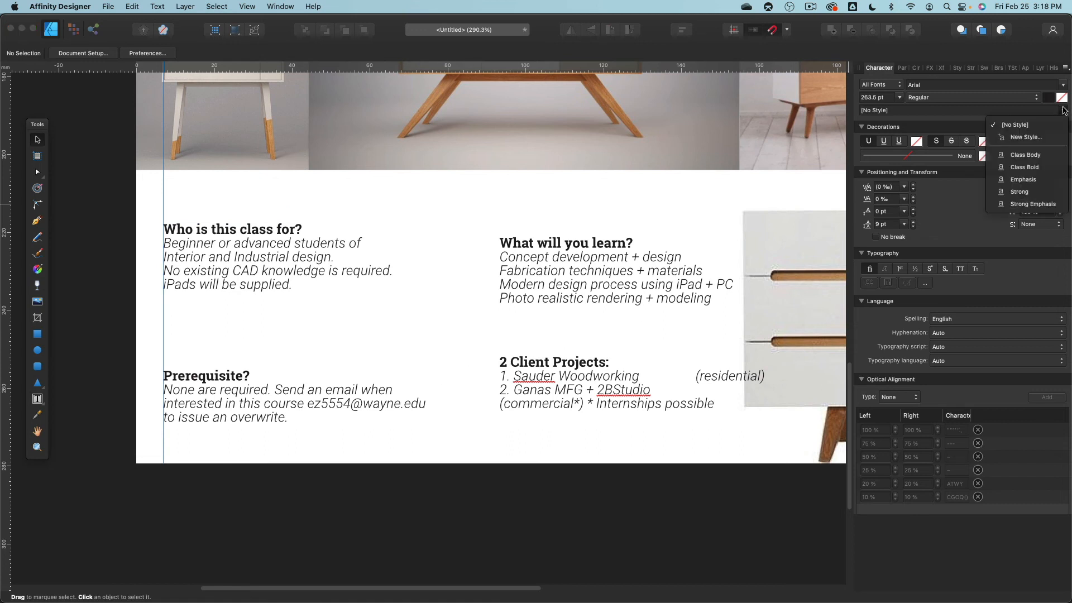
{"action": "left_click", "coordinate": [1042, 171]}
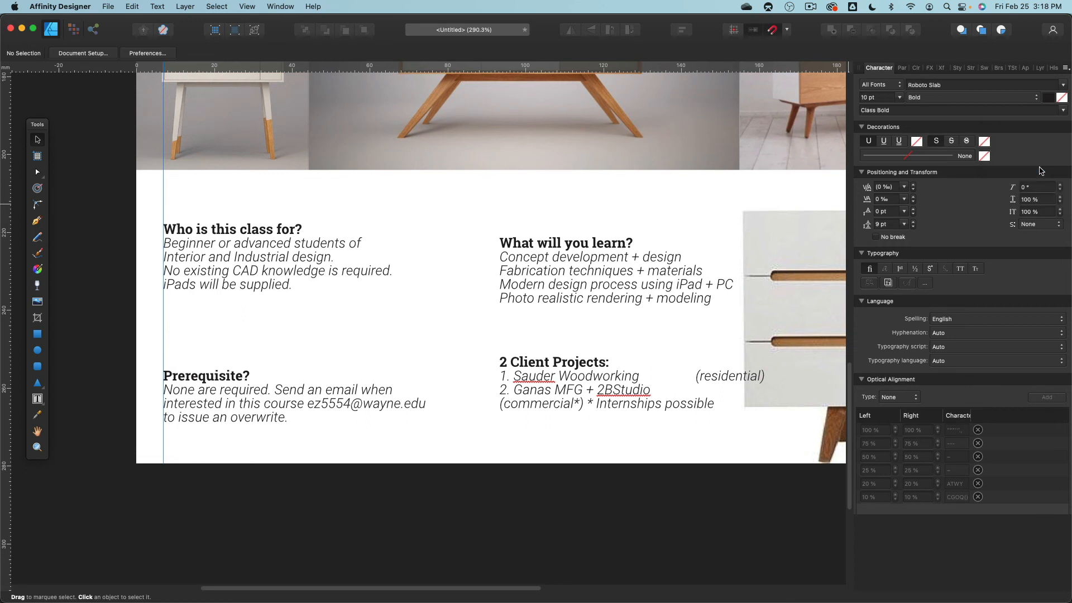
{"action": "left_click", "coordinate": [1063, 109]}
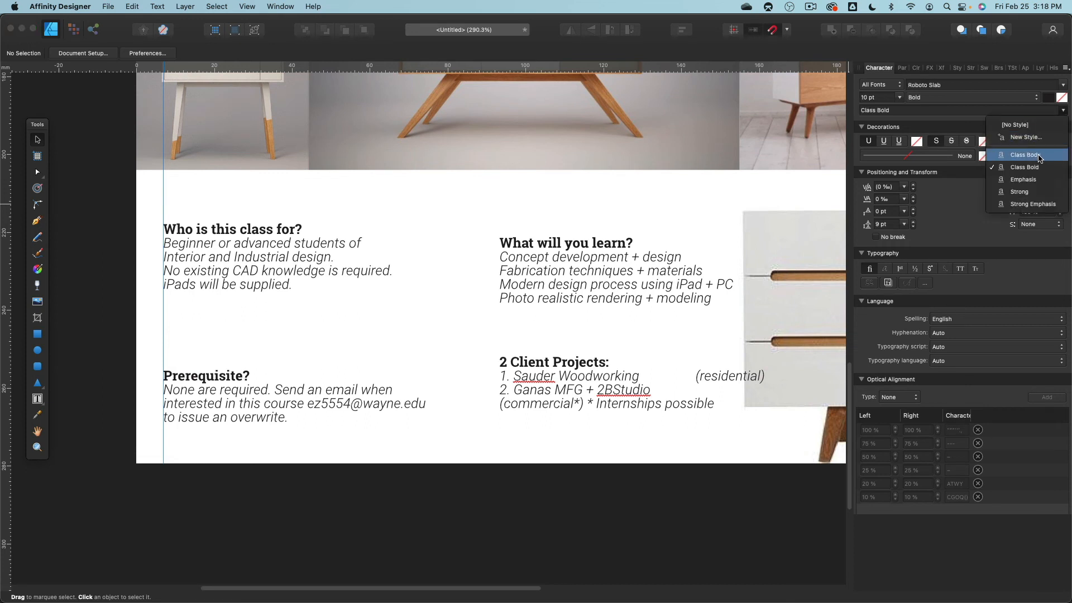
{"action": "left_click", "coordinate": [1038, 155]}
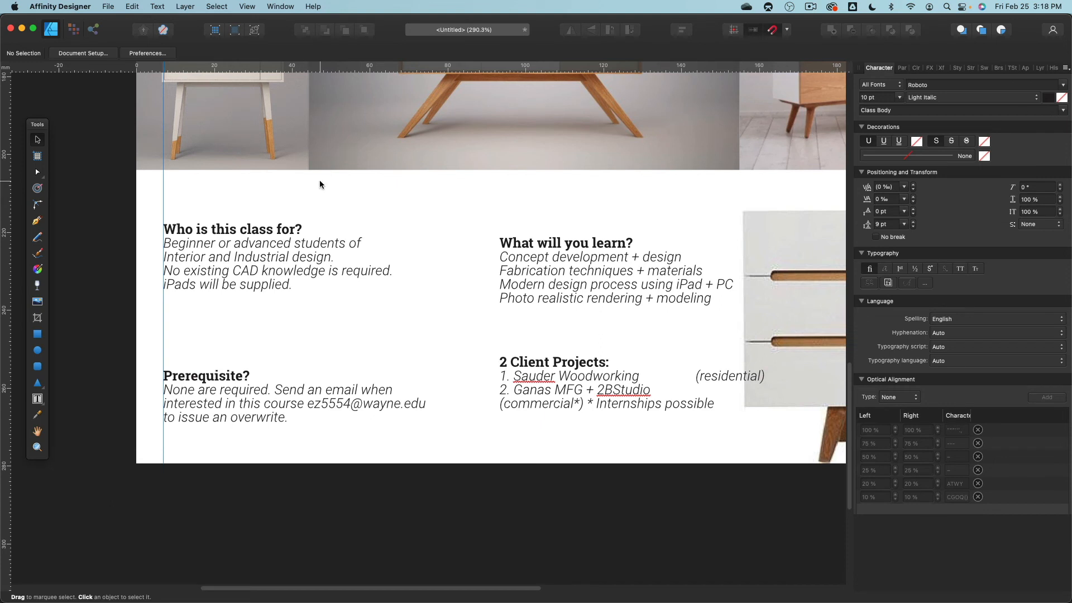
- Show the Styles panel, detach it from the studio and close it
{"action": "left_click", "coordinate": [273, 6]}
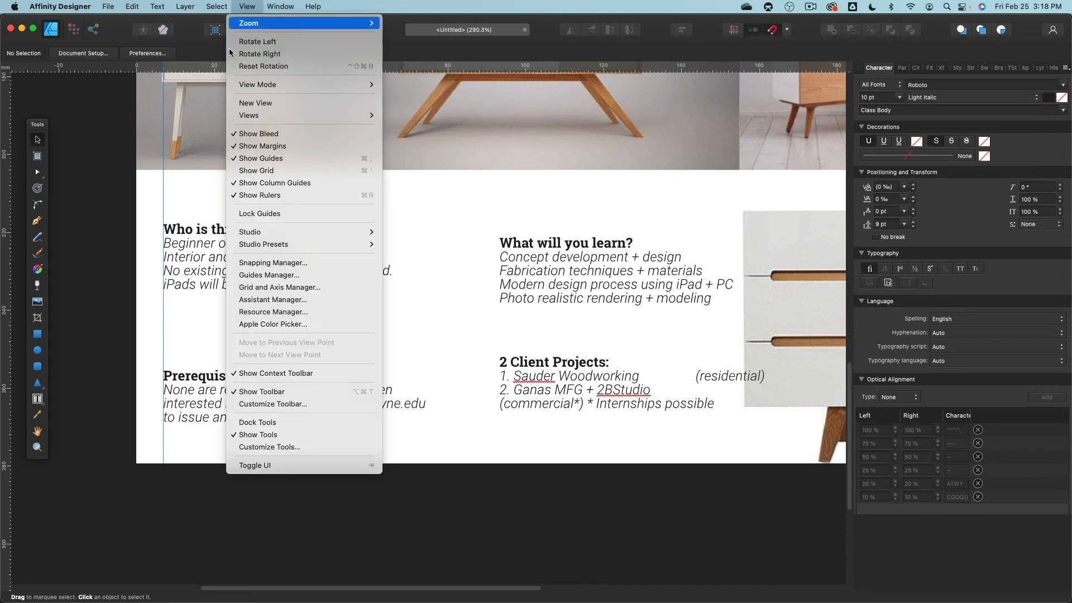
{"action": "mouse_move", "coordinate": [267, 242]}
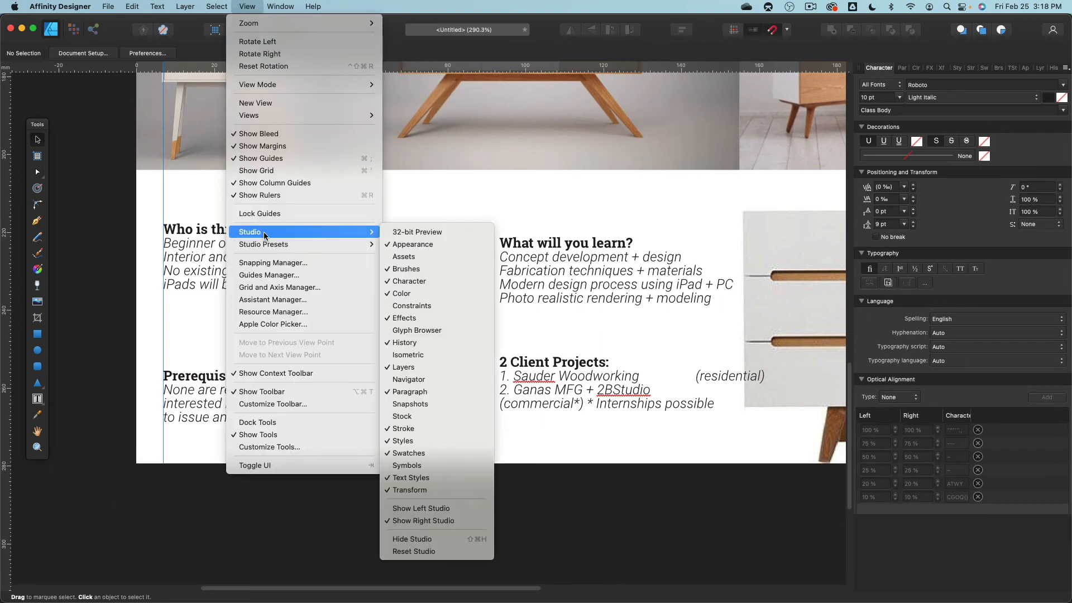
{"action": "left_click", "coordinate": [424, 442]}
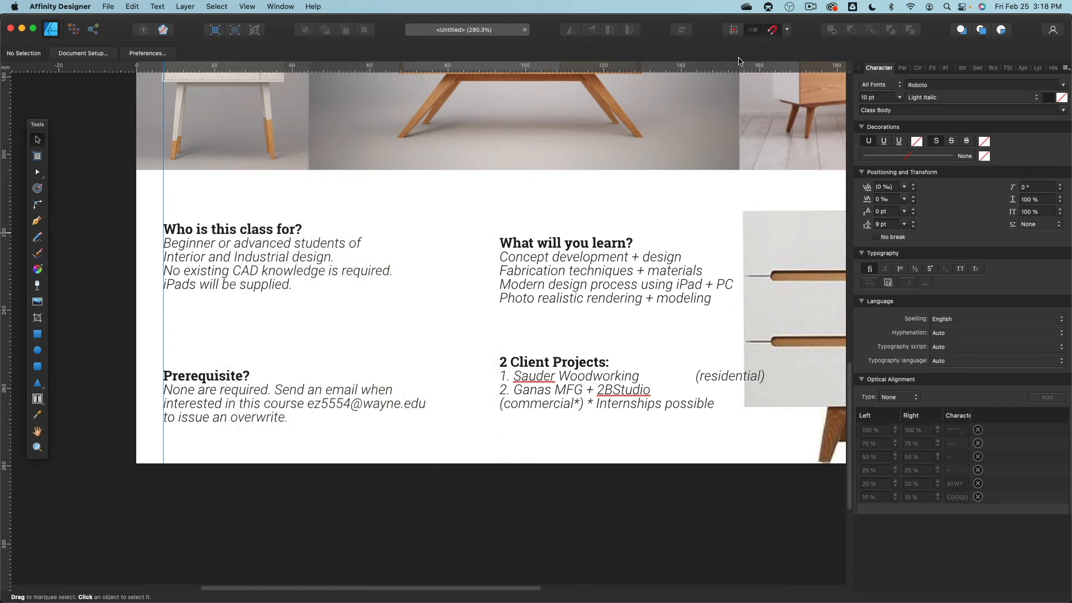
{"action": "left_click", "coordinate": [247, 7]}
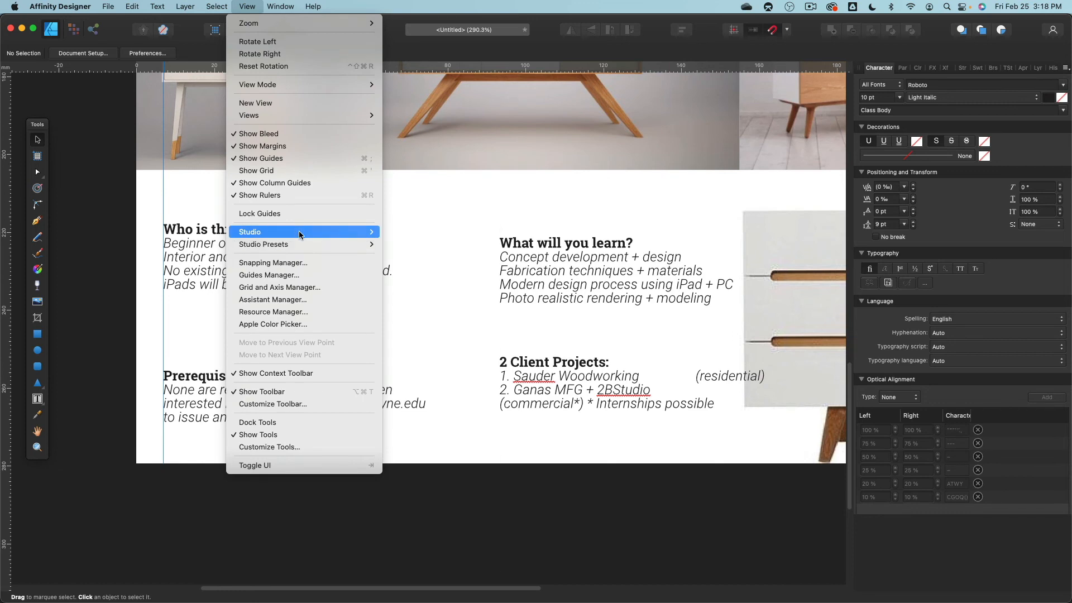
{"action": "mouse_move", "coordinate": [299, 230]}
{"action": "left_click", "coordinate": [466, 440]}
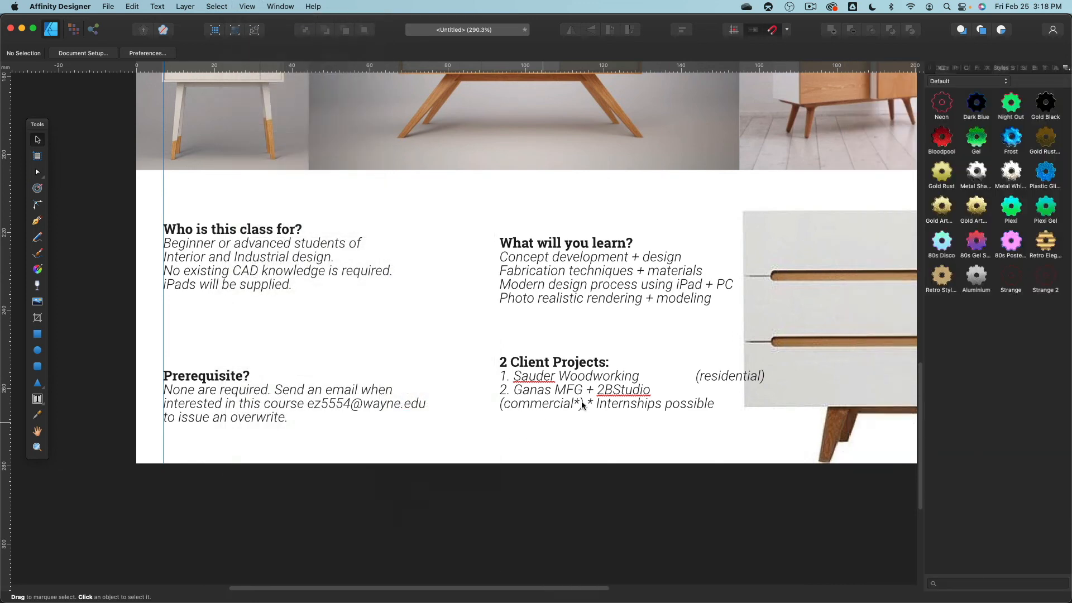
{"action": "left_click_drag", "start_coordinate": [988, 72], "coordinate": [426, 171]}
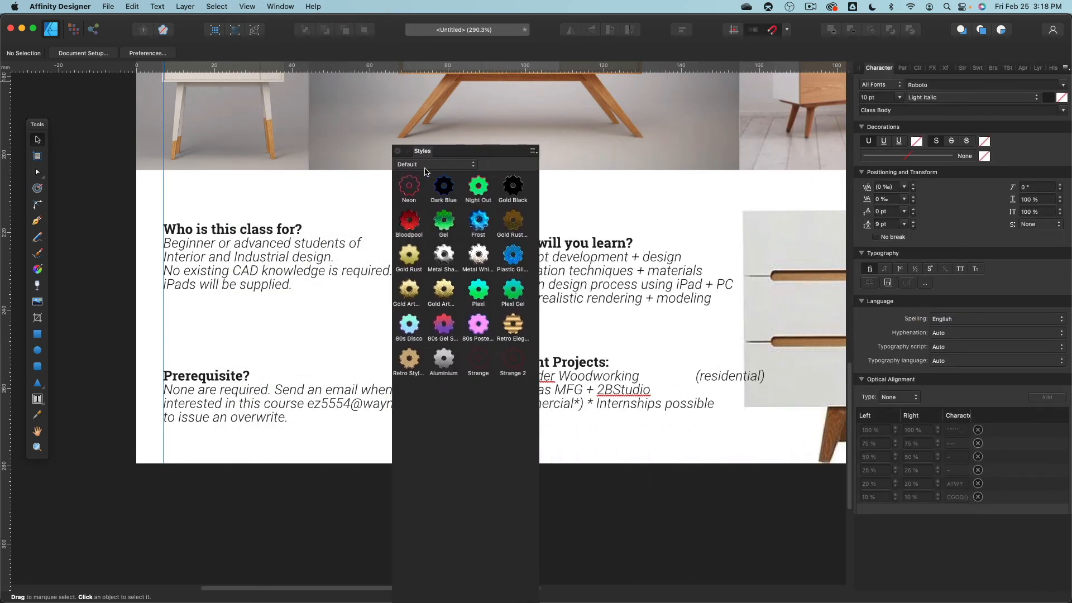
{"action": "left_click", "coordinate": [397, 151]}
- Select the "Who is this class for?" block and display the Text Styles panel
{"action": "left_click", "coordinate": [277, 255]}
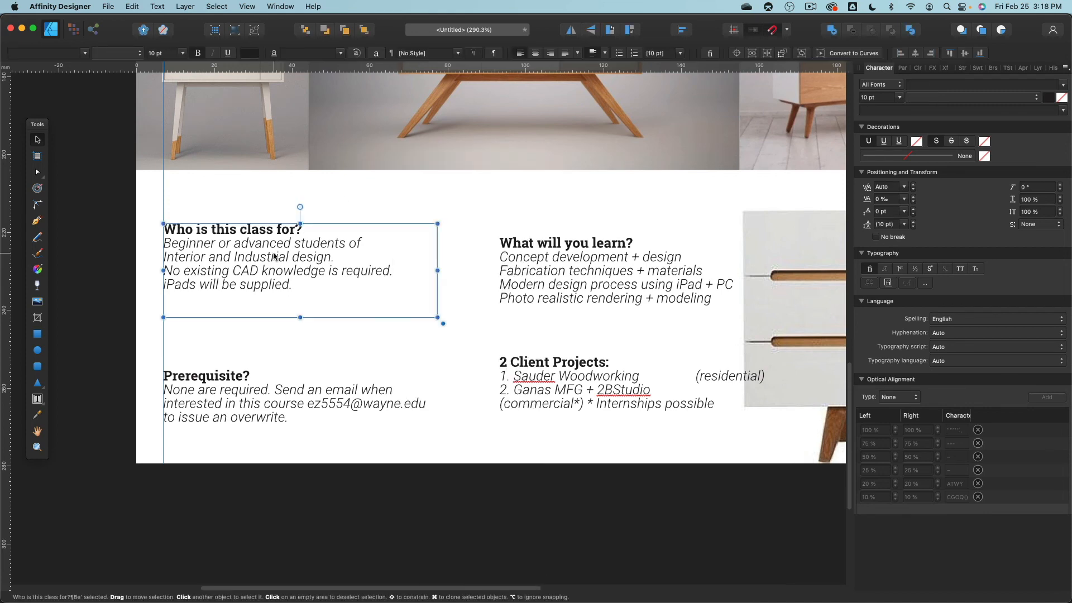
{"action": "left_click", "coordinate": [236, 7]}
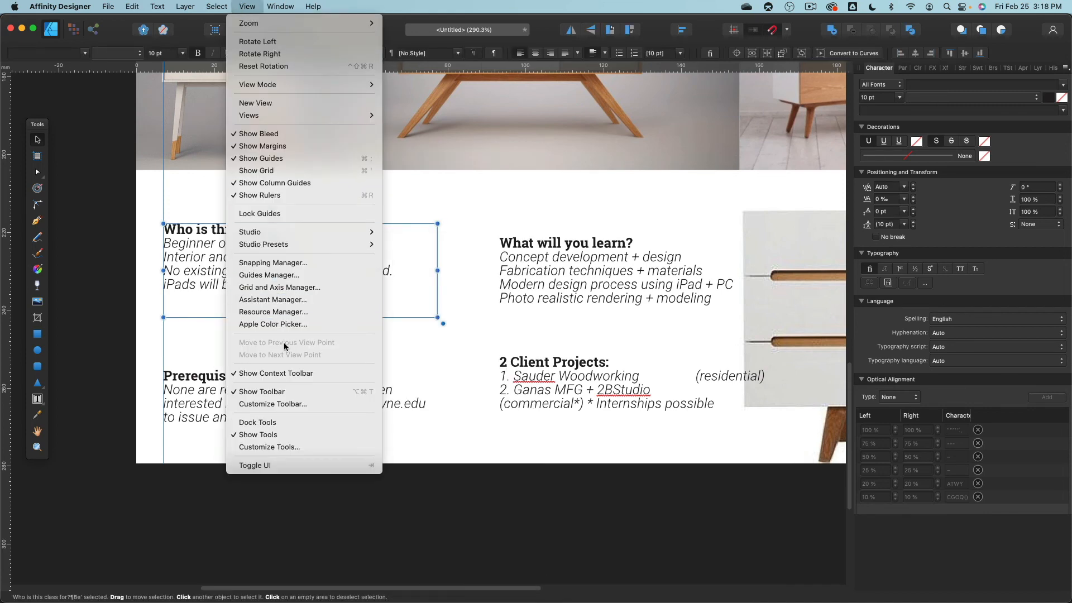
{"action": "mouse_move", "coordinate": [291, 229]}
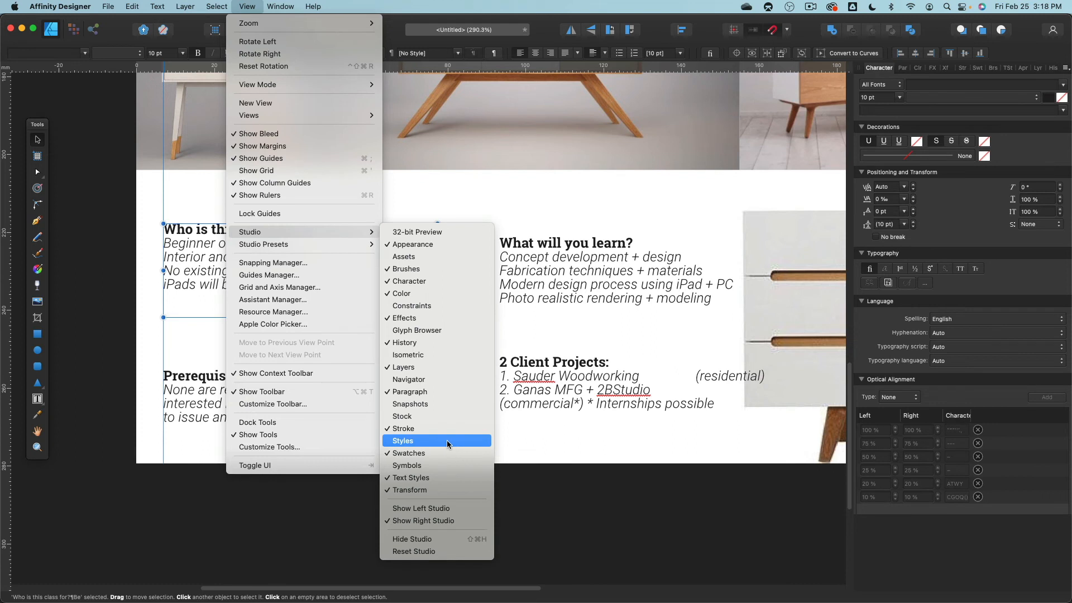
{"action": "left_click", "coordinate": [429, 478]}
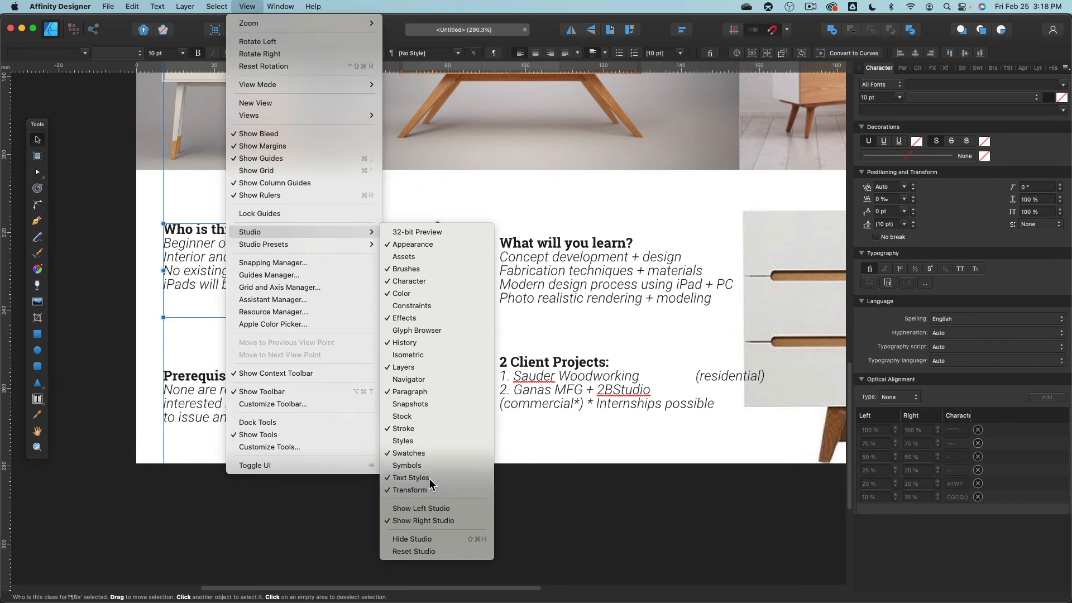
{"action": "left_click", "coordinate": [230, 5]}
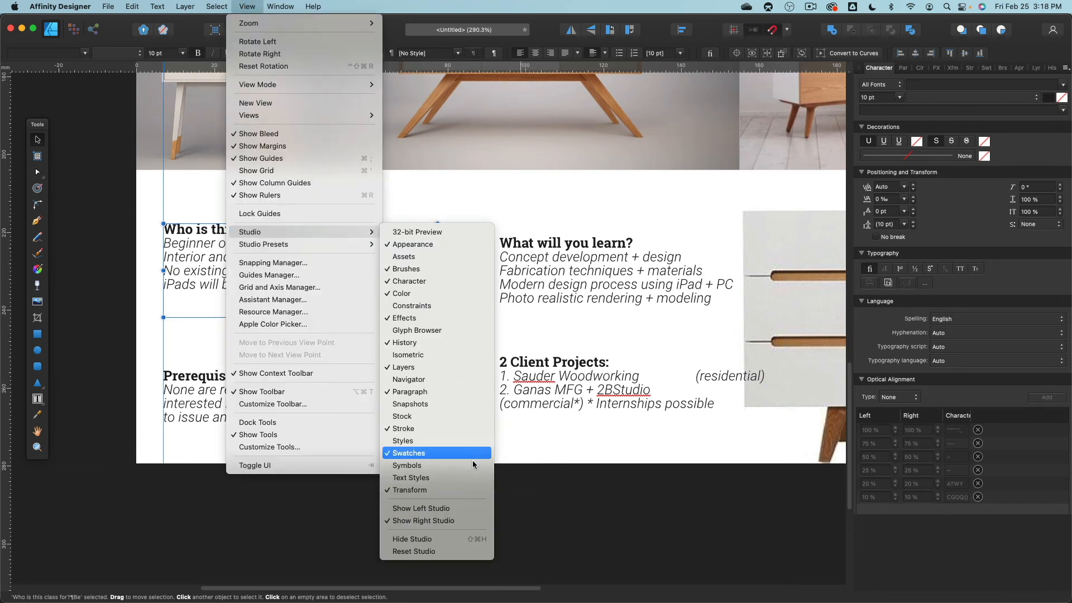
{"action": "left_click", "coordinate": [411, 477]}
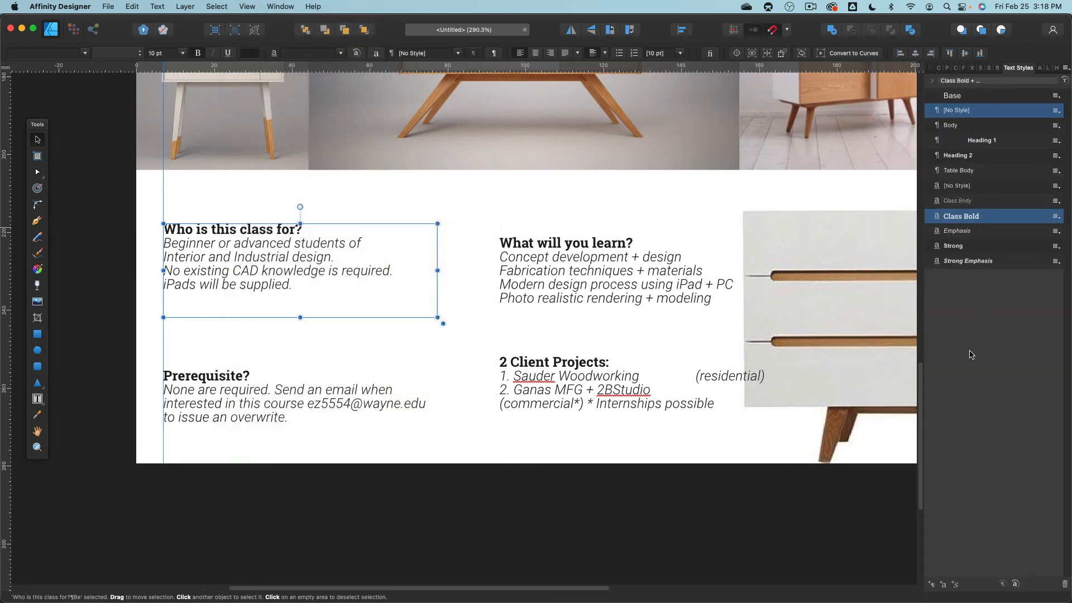
- Edit the Class Bold text style and set its font size to 12 pt
{"action": "double_click", "coordinate": [962, 221]}
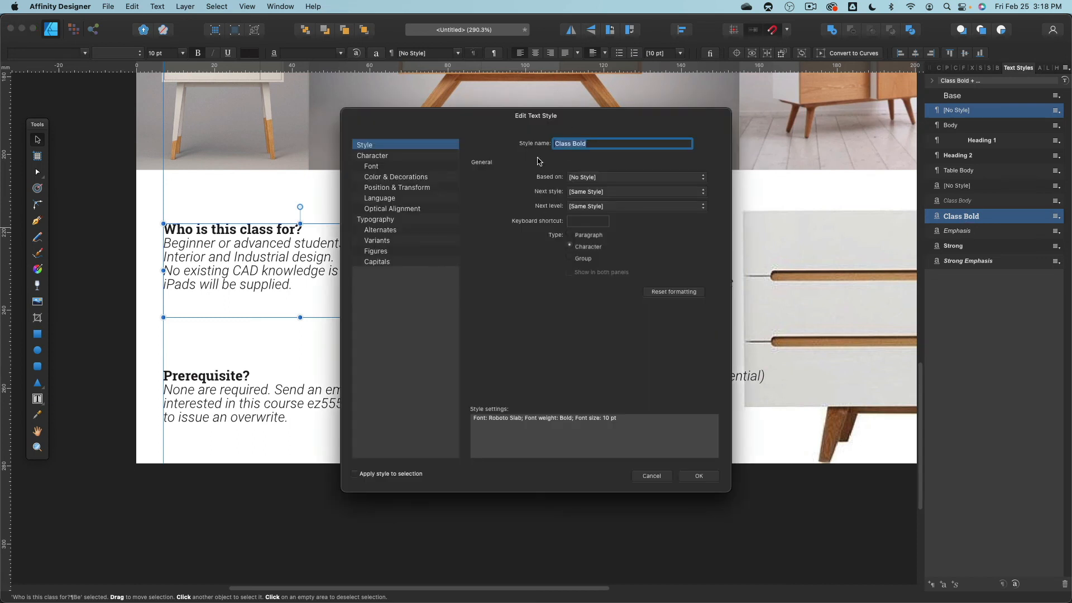
{"action": "left_click_drag", "start_coordinate": [518, 119], "coordinate": [654, 123]}
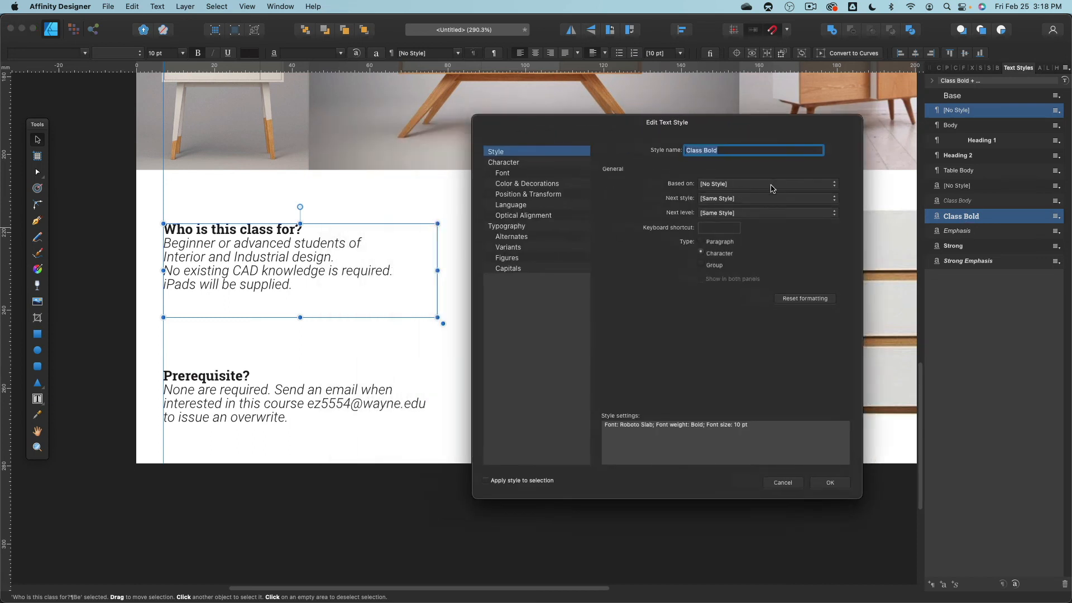
{"action": "left_click", "coordinate": [540, 173]}
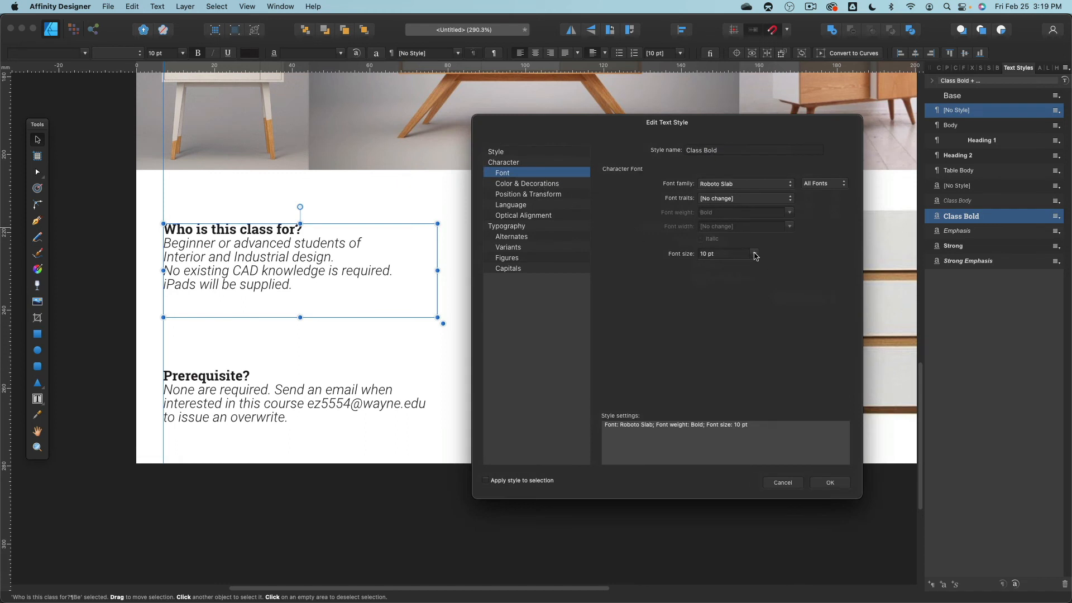
{"action": "left_click", "coordinate": [715, 253]}
{"action": "type", "text": "12"}
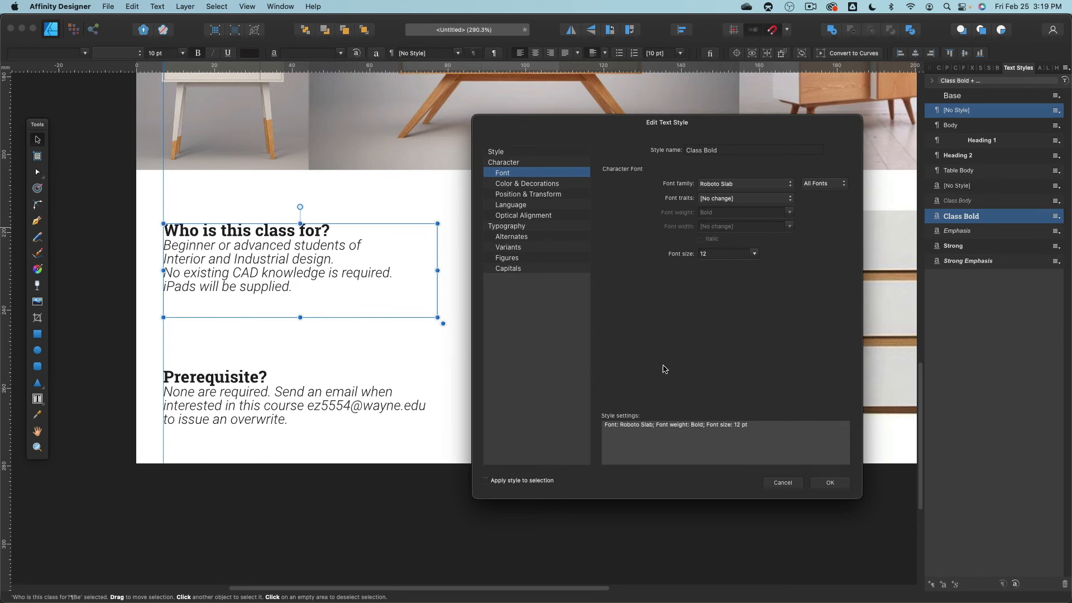
{"action": "left_click", "coordinate": [837, 485]}
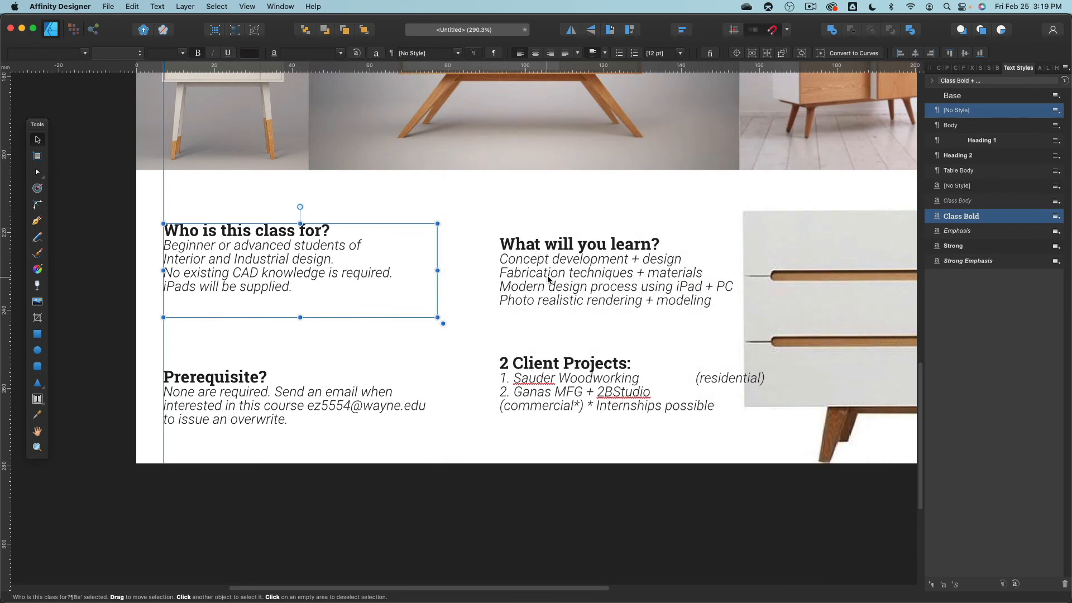
- Move the "What will you learn?" block up and to the left, away from the dresser image
{"action": "left_click", "coordinate": [547, 276]}
{"action": "left_click", "coordinate": [474, 344]}
{"action": "left_click_drag", "start_coordinate": [558, 262], "coordinate": [542, 241]}
- Raise the "Prerequisite?" block and align "2 Client Projects:" level with it and flush with the left edge of "What will you learn?"
{"action": "mouse_move", "coordinate": [542, 377]}
{"action": "left_mouse_down"}
{"action": "mouse_move", "coordinate": [517, 377]}
{"action": "mouse_move", "coordinate": [530, 376]}
{"action": "left_mouse_up"}
{"action": "left_click_drag", "start_coordinate": [238, 408], "coordinate": [238, 381]}
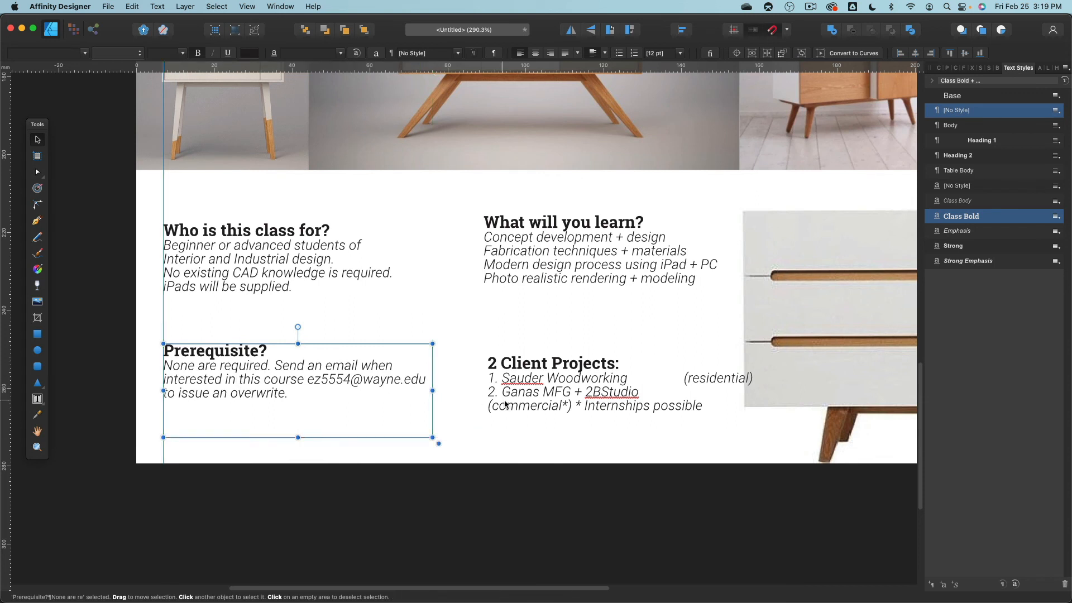
{"action": "left_click_drag", "start_coordinate": [526, 394], "coordinate": [523, 382]}
- Move the "Who is this class for?" block up until it is level with the "What will you learn?" block
{"action": "left_click", "coordinate": [510, 279]}
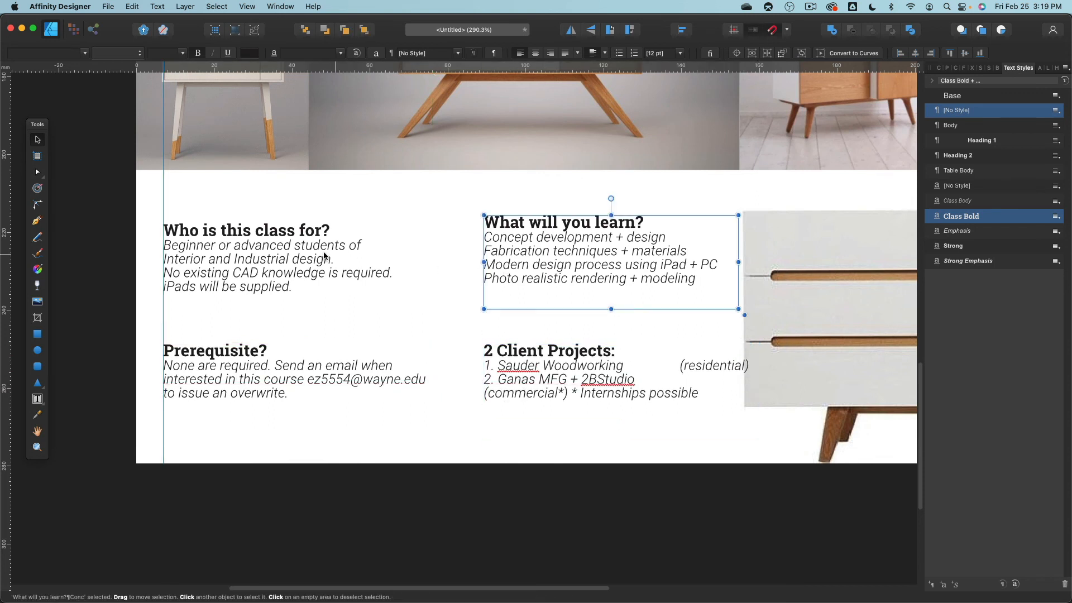
{"action": "left_click", "coordinate": [297, 252], "text": "shift"}
{"action": "left_click", "coordinate": [363, 338]}
{"action": "left_click", "coordinate": [240, 253]}
{"action": "left_click_drag", "start_coordinate": [240, 252], "coordinate": [240, 244]}
- Select the lower and upper pairs of course text blocks together to check how each row lines up
{"action": "left_click", "coordinate": [285, 347]}
{"action": "left_click", "coordinate": [503, 356], "text": "shift"}
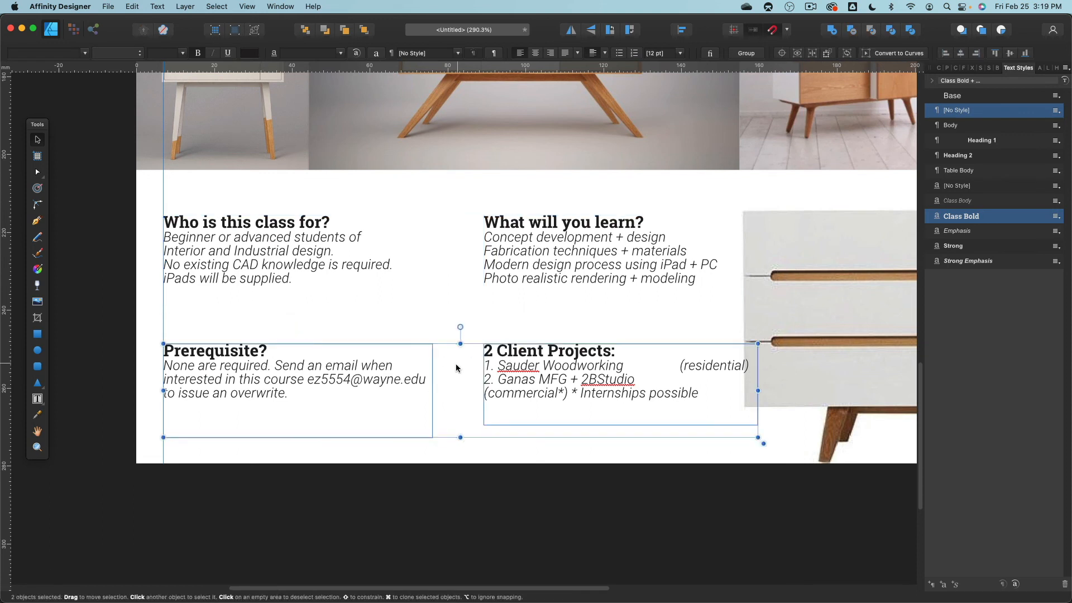
{"action": "left_click", "coordinate": [335, 280]}
{"action": "left_click", "coordinate": [505, 254], "text": "shift"}
{"action": "left_click", "coordinate": [448, 330]}
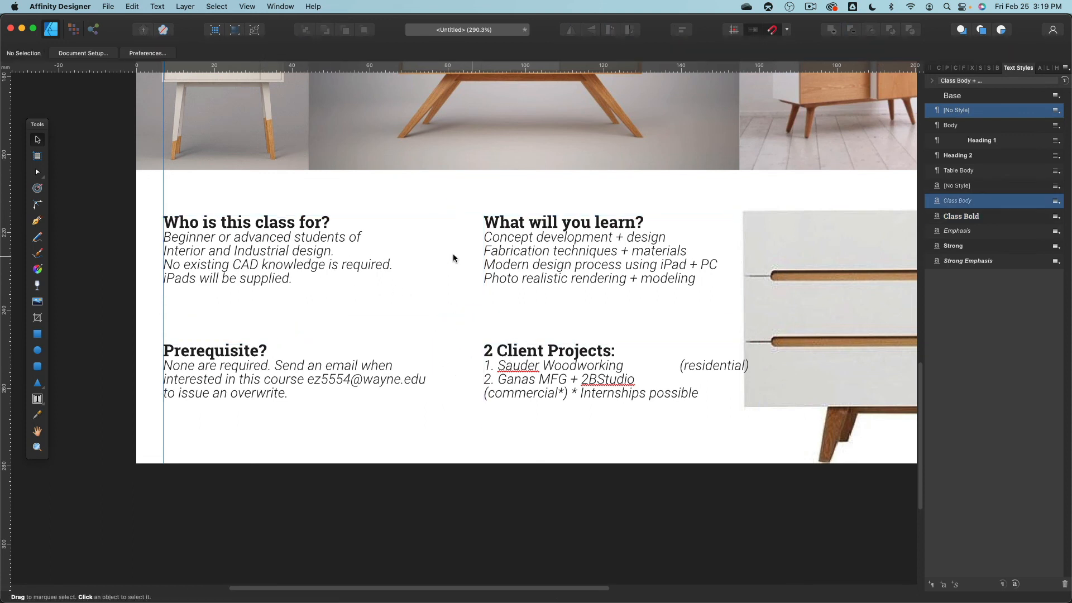
{"action": "left_click", "coordinate": [501, 253]}
{"action": "left_click", "coordinate": [310, 260], "text": "shift"}
{"action": "left_click", "coordinate": [391, 328]}
- Remove the gap between "Sauder Woodworking" and "(residential)" in the "2 Client Projects:" block
{"action": "left_click", "coordinate": [666, 377]}
{"action": "double_click", "coordinate": [678, 367]}
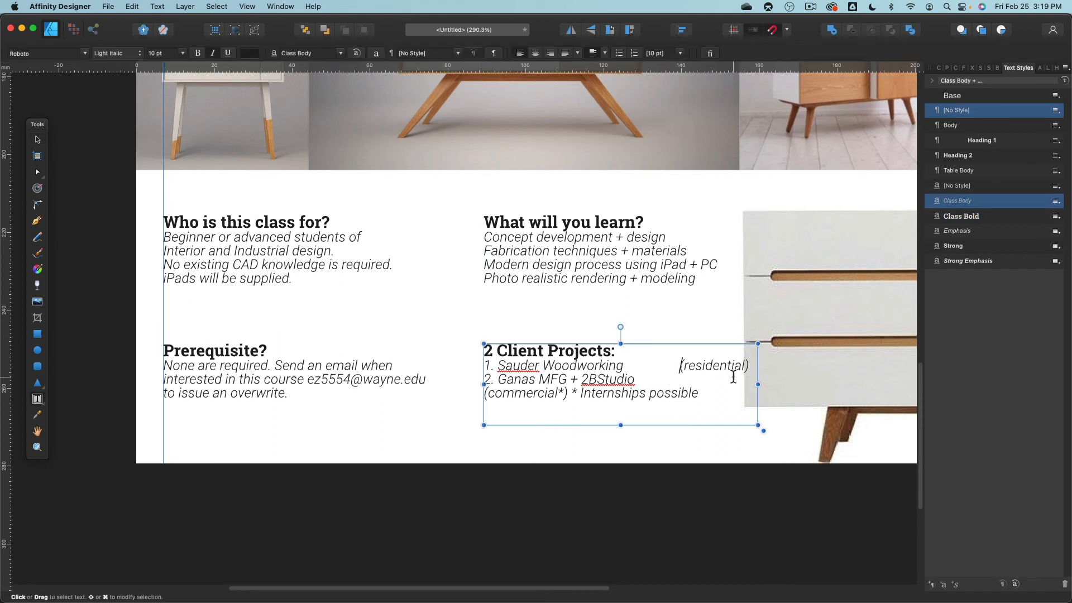
{"action": "key", "text": "BackSpace"}
{"action": "key", "text": "BackSpace"}
{"action": "key", "text": "BackSpace"}
{"action": "key", "text": "BackSpace"}
{"action": "key", "text": "BackSpace"}
{"action": "key", "text": "BackSpace"}
{"action": "key", "text": "BackSpace"}
{"action": "key", "text": "BackSpace"}
{"action": "key", "text": "BackSpace"}
{"action": "key", "text": "BackSpace"}
{"action": "key", "text": "BackSpace"}
{"action": "key", "text": "BackSpace"}
{"action": "key", "text": "BackSpace"}
{"action": "key", "text": "BackSpace"}
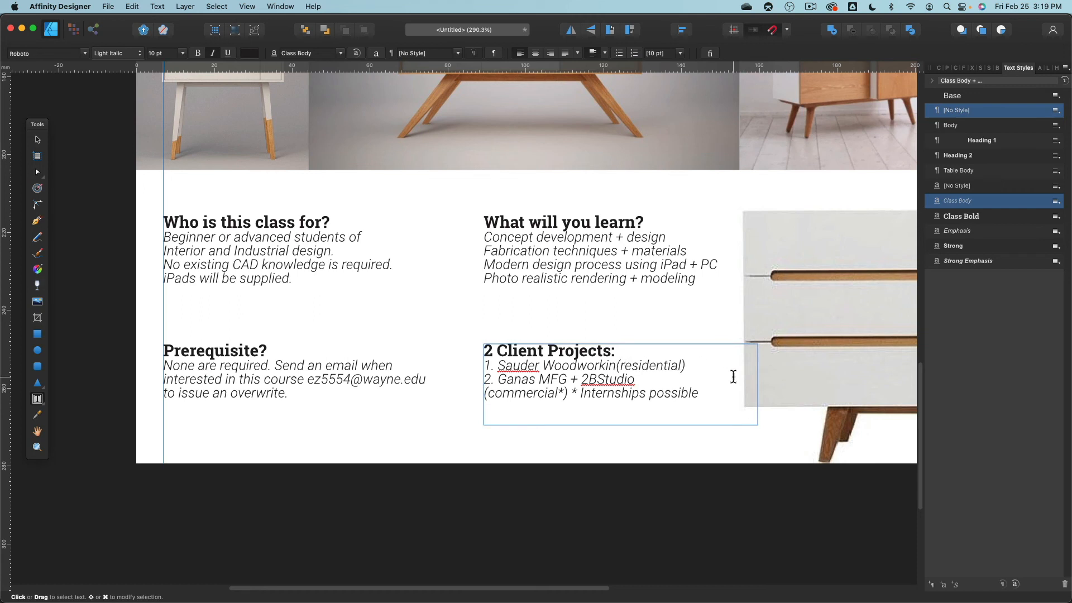
{"action": "type", "text": "g"}
- Remove the gap between "2BStudio" and "(commercial*)" in the second client project line
{"action": "key", "text": "Right"}
{"action": "key", "text": "Delete"}
{"action": "key", "text": "Delete"}
{"action": "key", "text": "Delete"}
{"action": "key", "text": "Delete"}
{"action": "key", "text": "Delete"}
{"action": "key", "text": "Delete"}
{"action": "key", "text": "Delete"}
{"action": "key", "text": "Delete"}
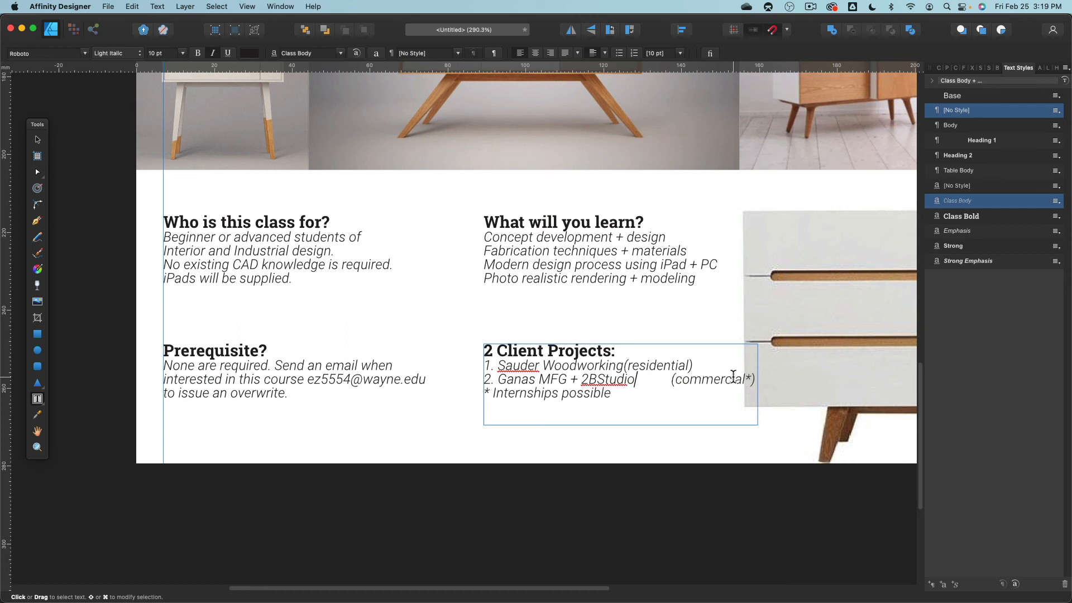
{"action": "key", "text": "Delete"}
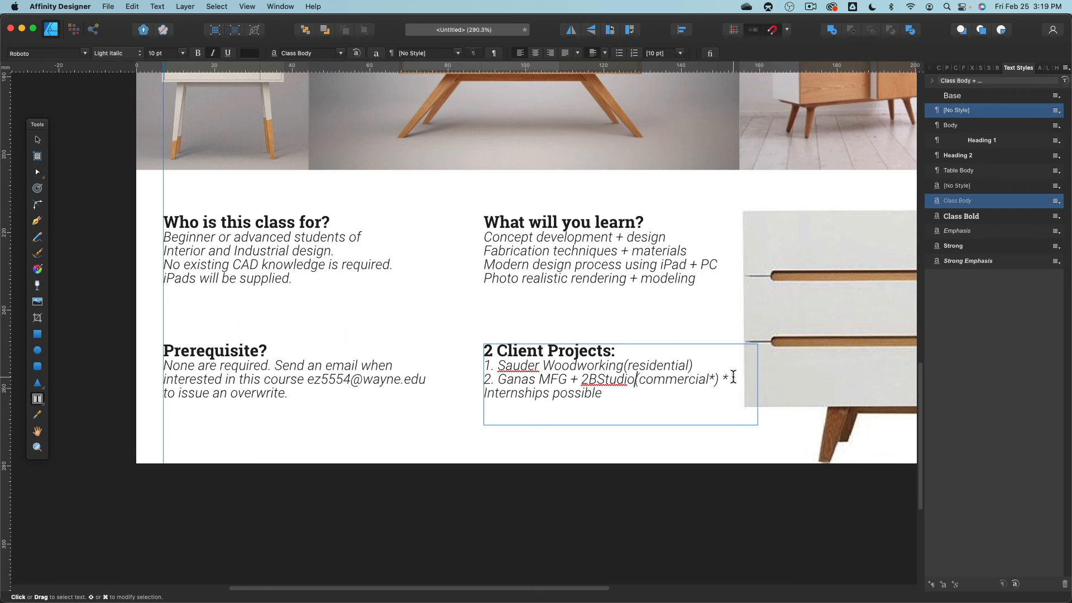
{"action": "key", "text": "Escape"}
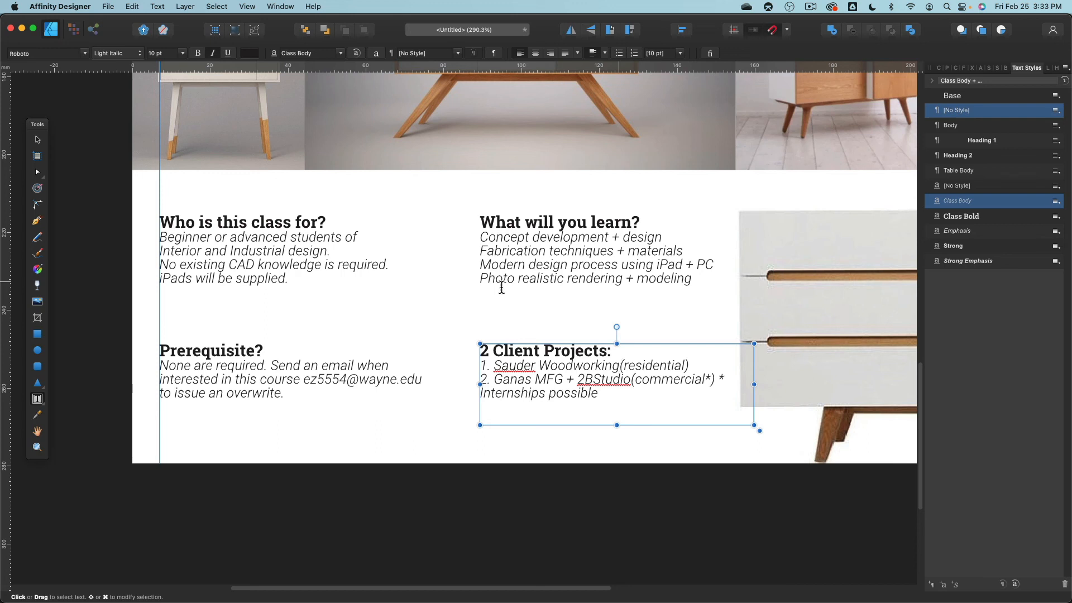
- Insert a tab before "(residential)" and before "(commercial*)", and widen the "2 Client Projects:" text frame to the right
{"action": "left_click", "coordinate": [946, 68]}
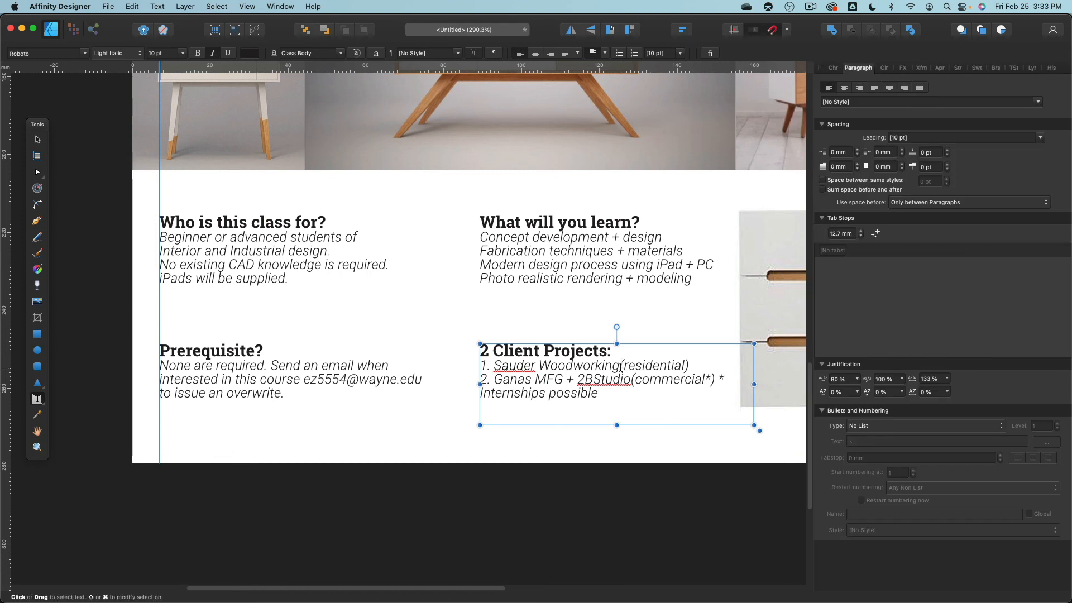
{"action": "key", "text": "Tab"}
{"action": "left_click", "coordinate": [631, 380]}
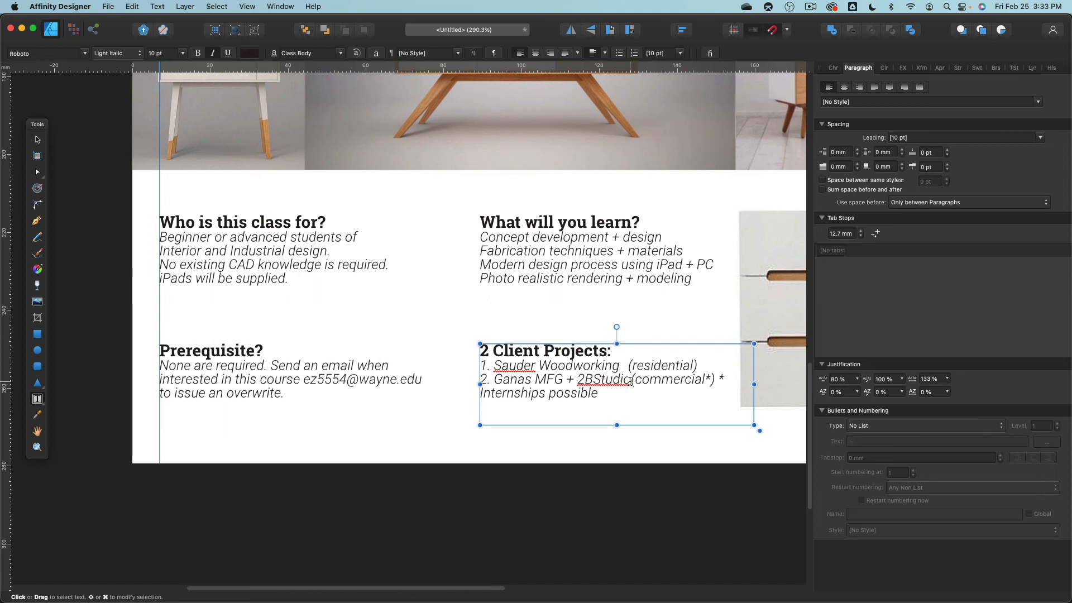
{"action": "key", "text": "Tab"}
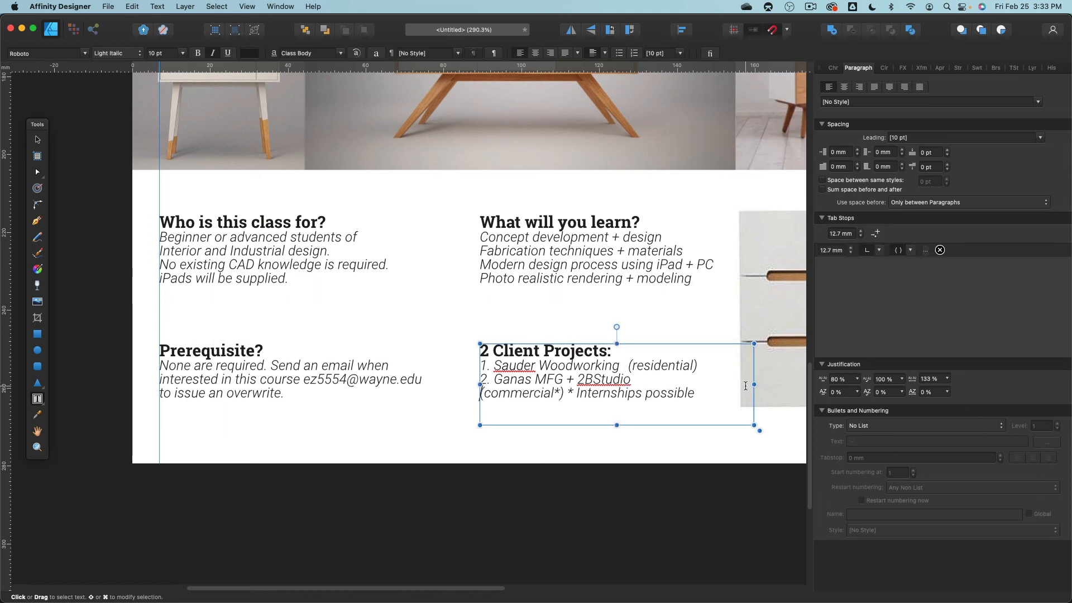
{"action": "left_click_drag", "start_coordinate": [754, 384], "coordinate": [791, 385]}
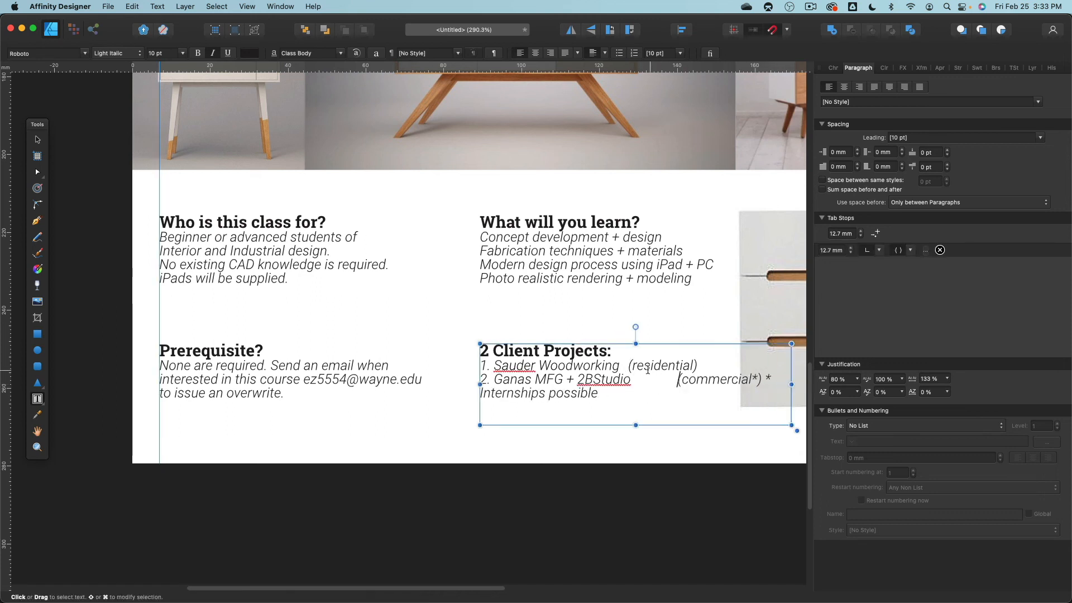
- Add a tab stop to all the text in the "2 Client Projects:" block and set it to 42 mm
{"action": "key", "text": "super+a"}
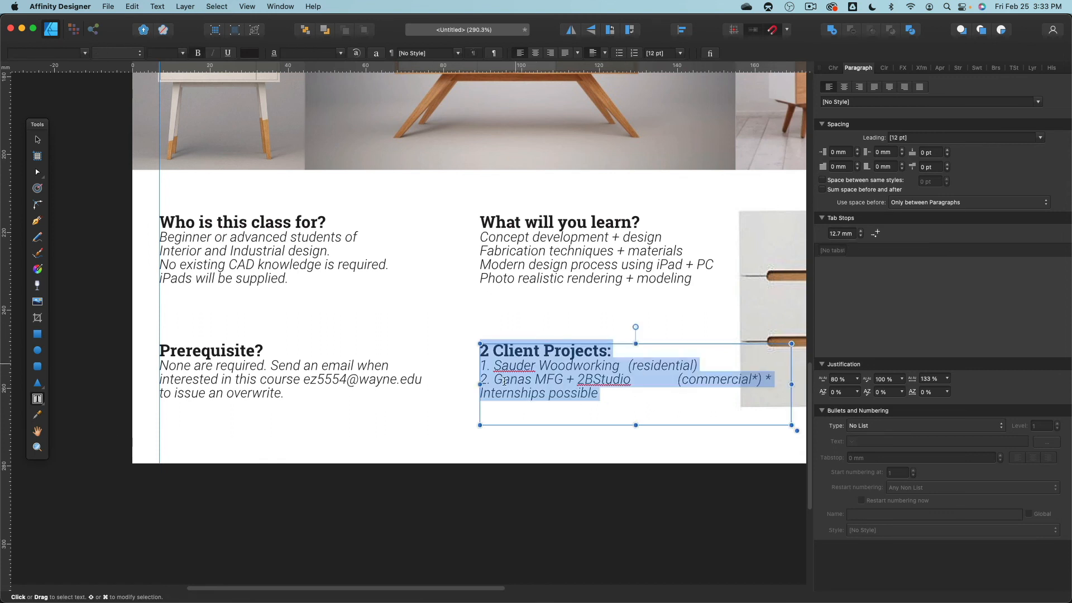
{"action": "left_click", "coordinate": [876, 235]}
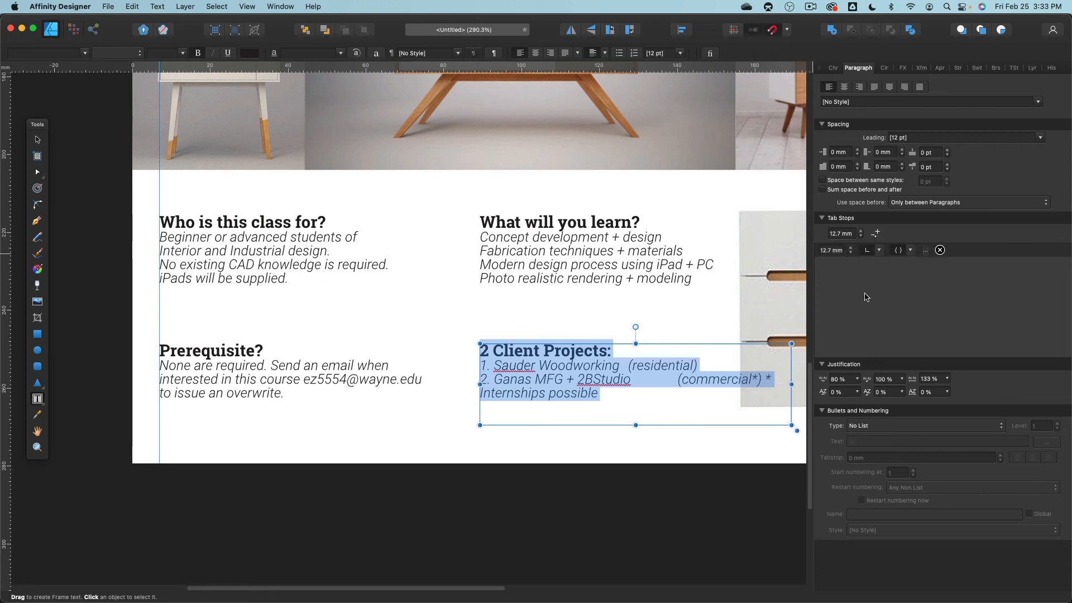
{"action": "left_click", "coordinate": [851, 247]}
{"action": "left_click", "coordinate": [851, 247]}
{"action": "left_click", "coordinate": [851, 247]}
{"action": "left_click", "coordinate": [851, 246]}
{"action": "left_click", "coordinate": [851, 247]}
{"action": "left_click", "coordinate": [850, 247]}
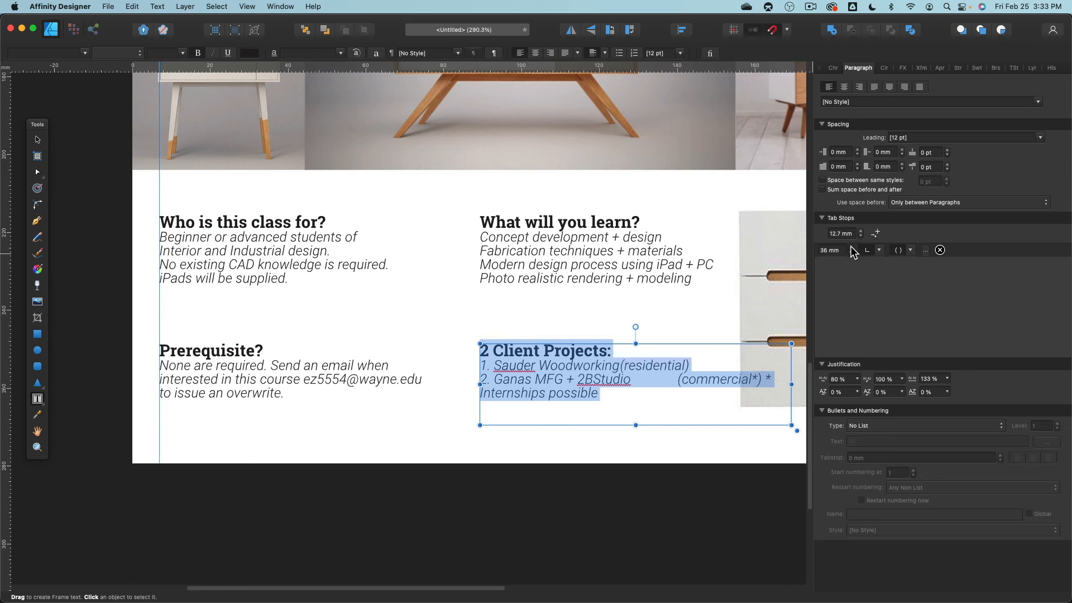
{"action": "left_click", "coordinate": [851, 247]}
{"action": "left_click", "coordinate": [851, 247]}
{"action": "left_click", "coordinate": [851, 247]}
{"action": "left_click", "coordinate": [850, 247]}
{"action": "left_click", "coordinate": [851, 247]}
{"action": "left_click", "coordinate": [850, 247]}
{"action": "left_click", "coordinate": [851, 247]}
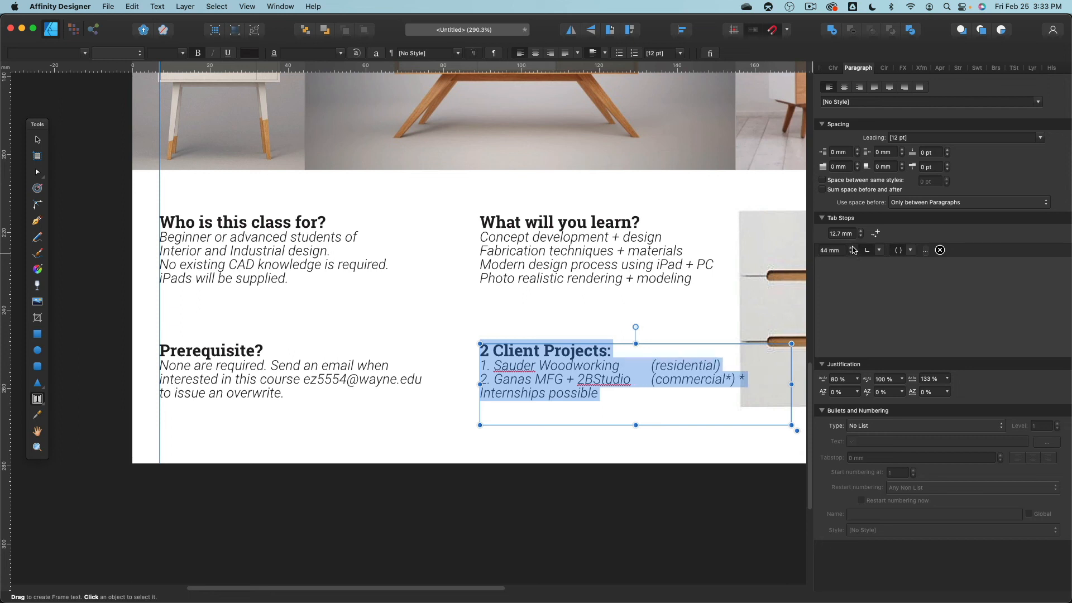
{"action": "left_click", "coordinate": [851, 247]}
{"action": "left_click", "coordinate": [851, 252]}
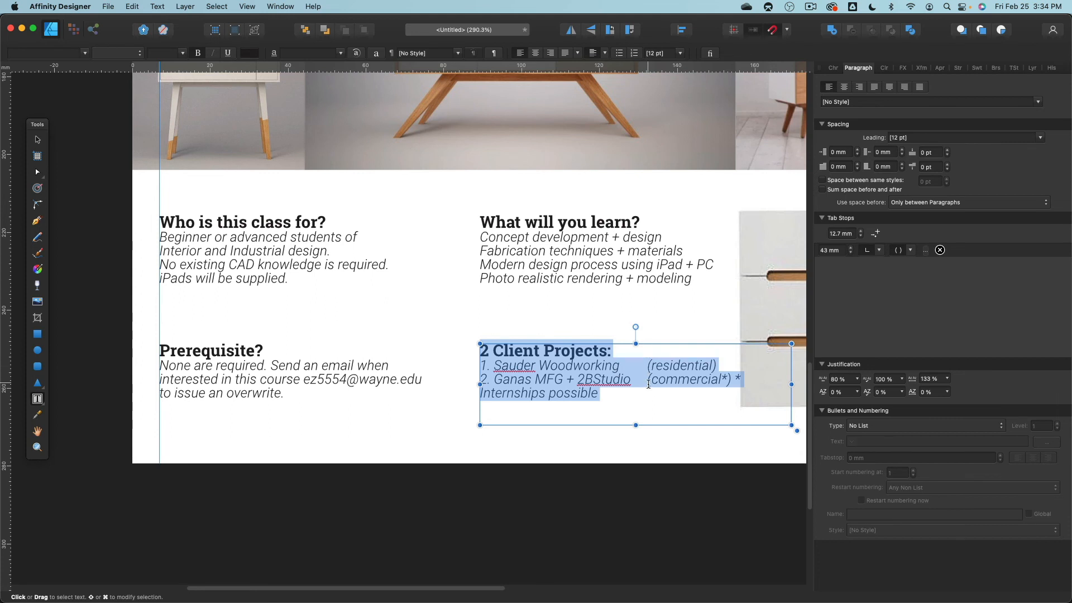
{"action": "left_click", "coordinate": [850, 253]}
{"action": "left_click", "coordinate": [850, 252]}
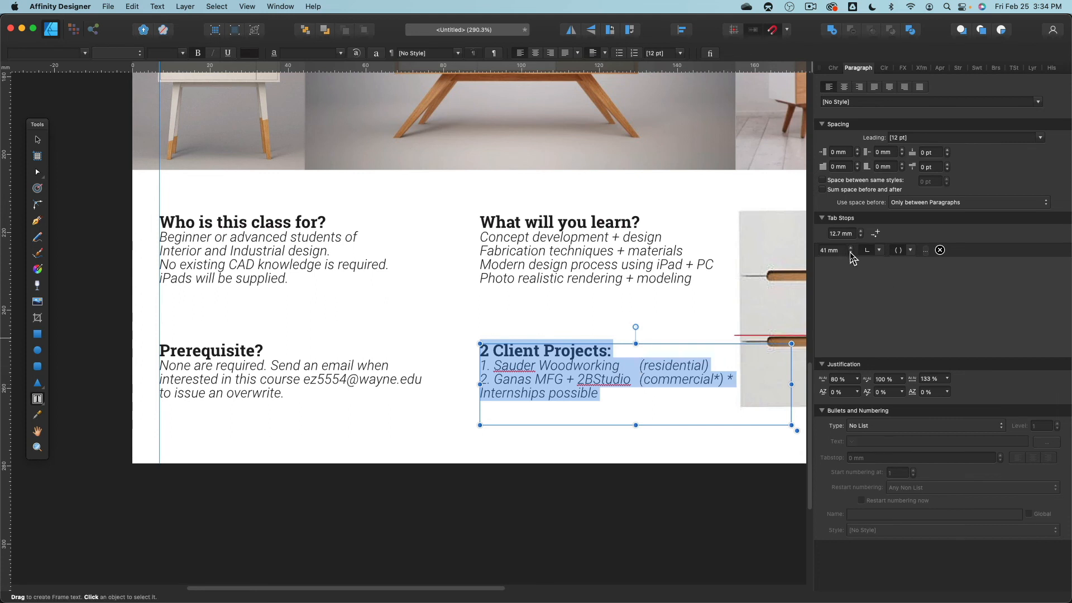
{"action": "left_click", "coordinate": [850, 248]}
{"action": "left_click", "coordinate": [850, 248]}
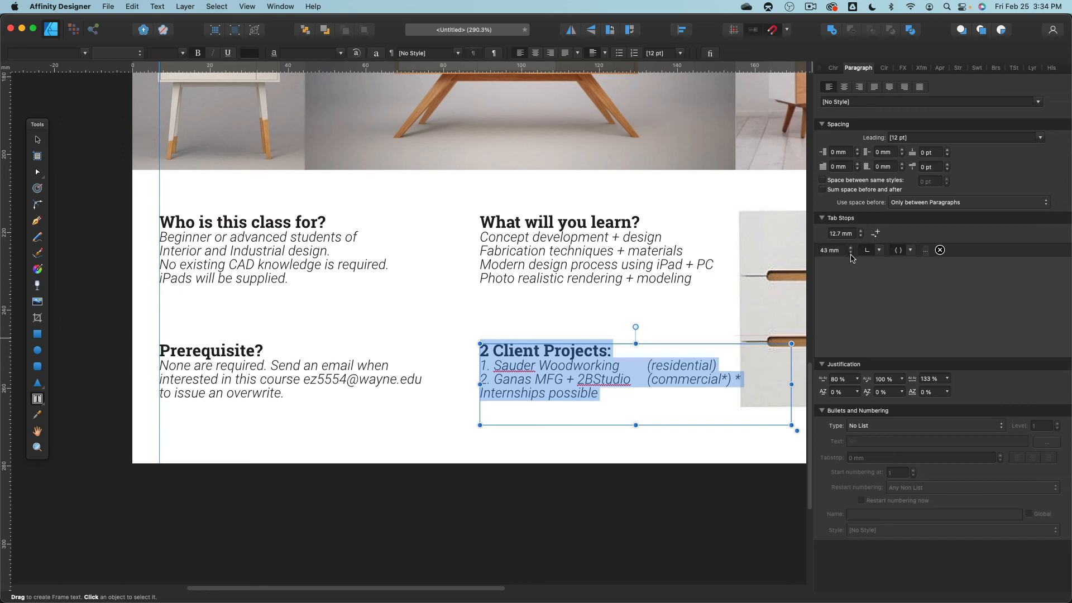
{"action": "left_click", "coordinate": [850, 252]}
{"action": "left_click", "coordinate": [850, 252]}
{"action": "left_click", "coordinate": [850, 253]}
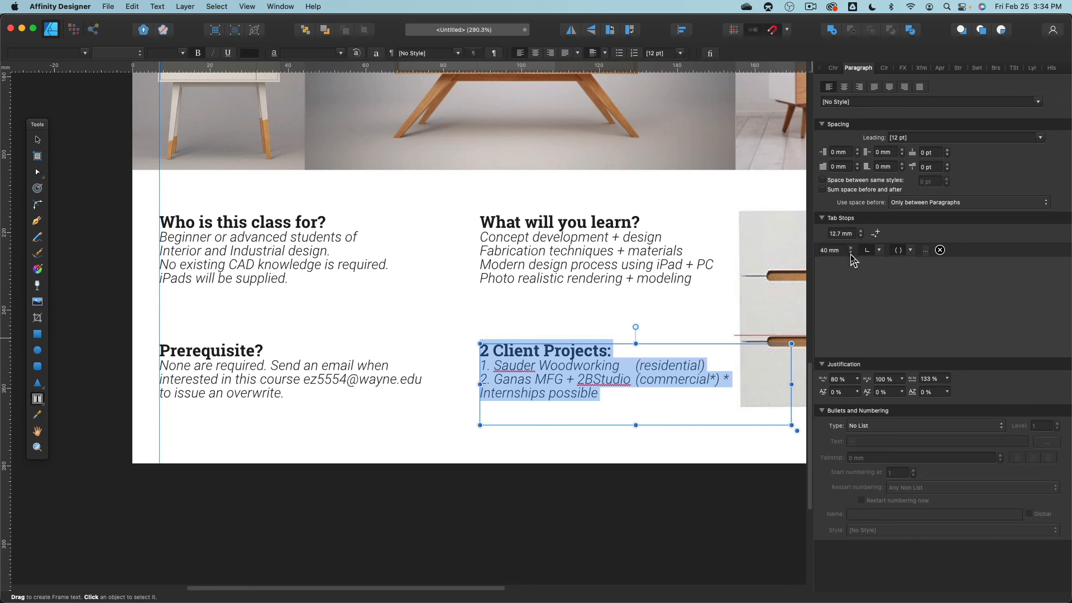
{"action": "left_click", "coordinate": [851, 247]}
{"action": "left_click", "coordinate": [851, 248]}
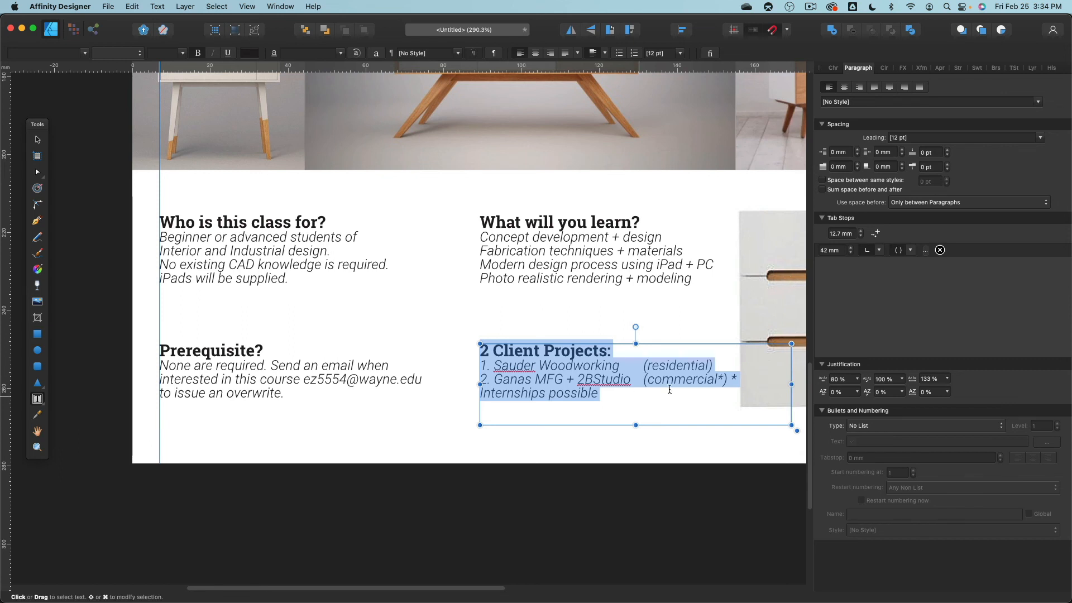
- Put "* Internships possible" on its own line and indent it with a tab under "(commercial*)", leaving the block deselected
{"action": "left_click", "coordinate": [748, 381]}
{"action": "key", "text": "Left"}
{"action": "key", "text": "Return"}
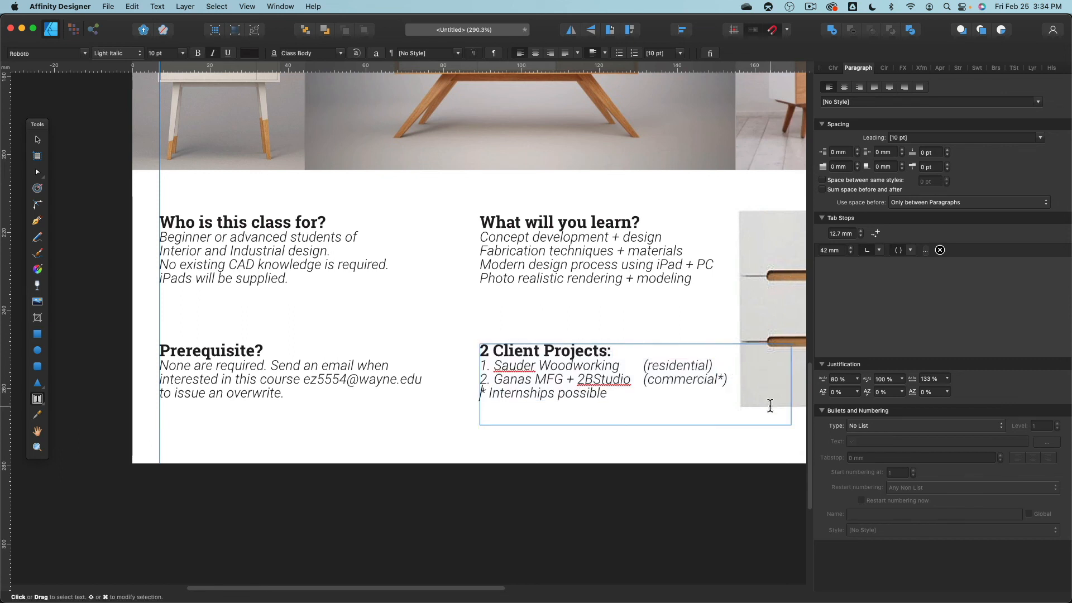
{"action": "key", "text": "Tab"}
{"action": "key", "text": "Escape"}
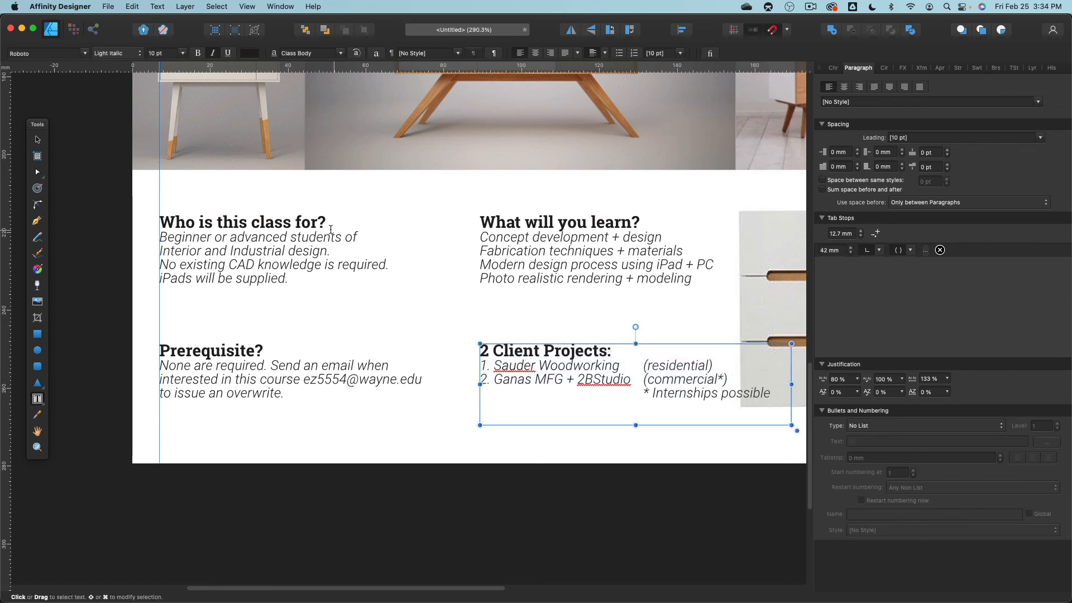
{"action": "left_click", "coordinate": [38, 139]}
{"action": "left_click", "coordinate": [119, 202]}
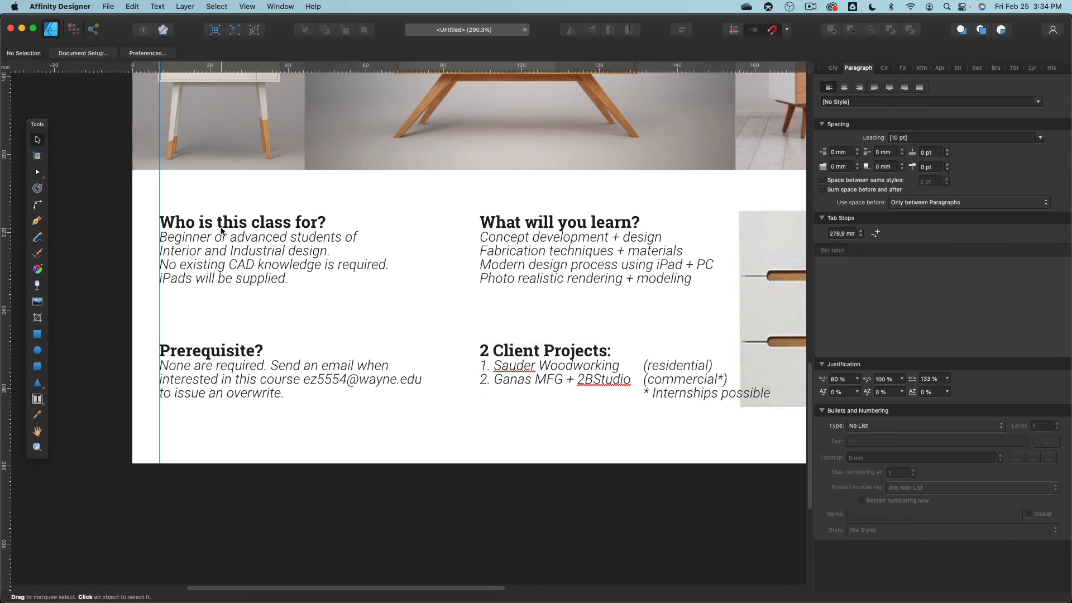
- Move the "What will you learn?" and "2 Client Projects:" blocks left together, clear of the dresser image
{"action": "scroll", "coordinate": [356, 303], "scroll_direction": "down", "scroll_amount": 5}
{"action": "left_click", "coordinate": [505, 313]}
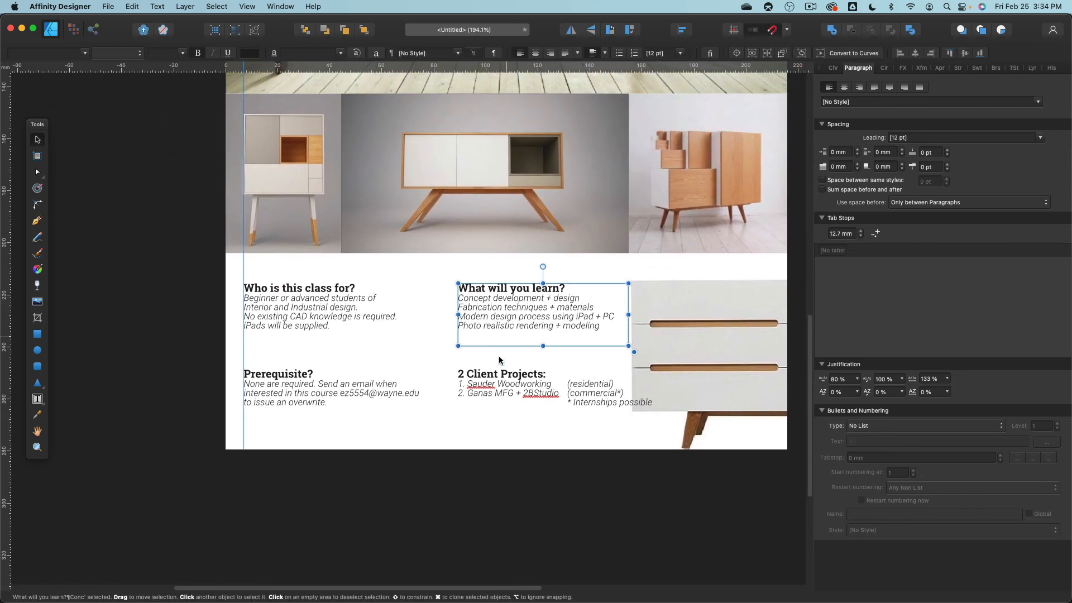
{"action": "left_click", "coordinate": [494, 391], "text": "shift"}
{"action": "left_click_drag", "start_coordinate": [508, 316], "coordinate": [484, 316]}
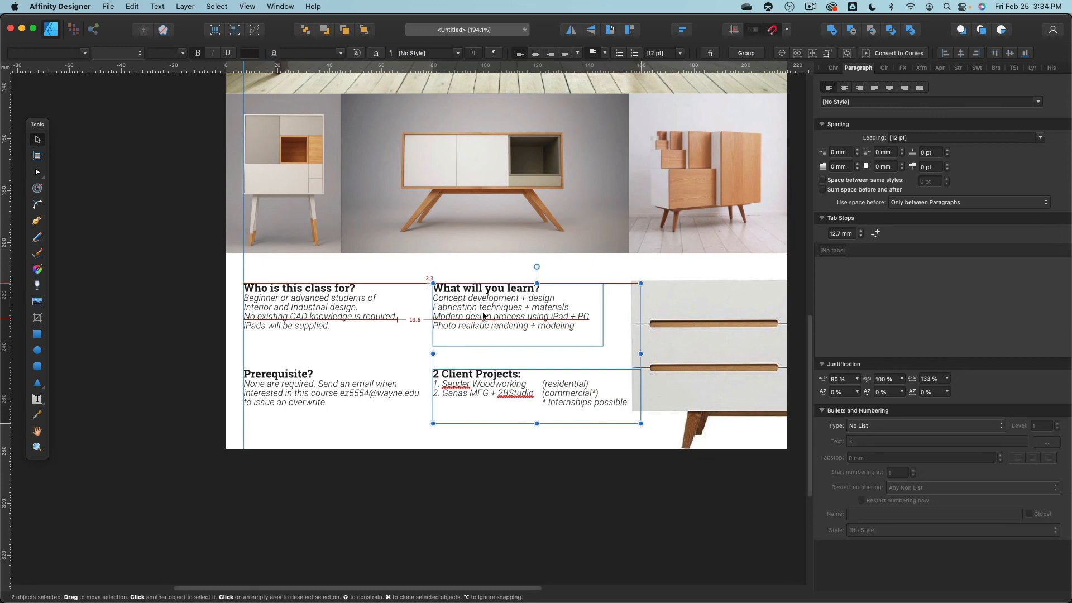
{"action": "left_click", "coordinate": [509, 500]}
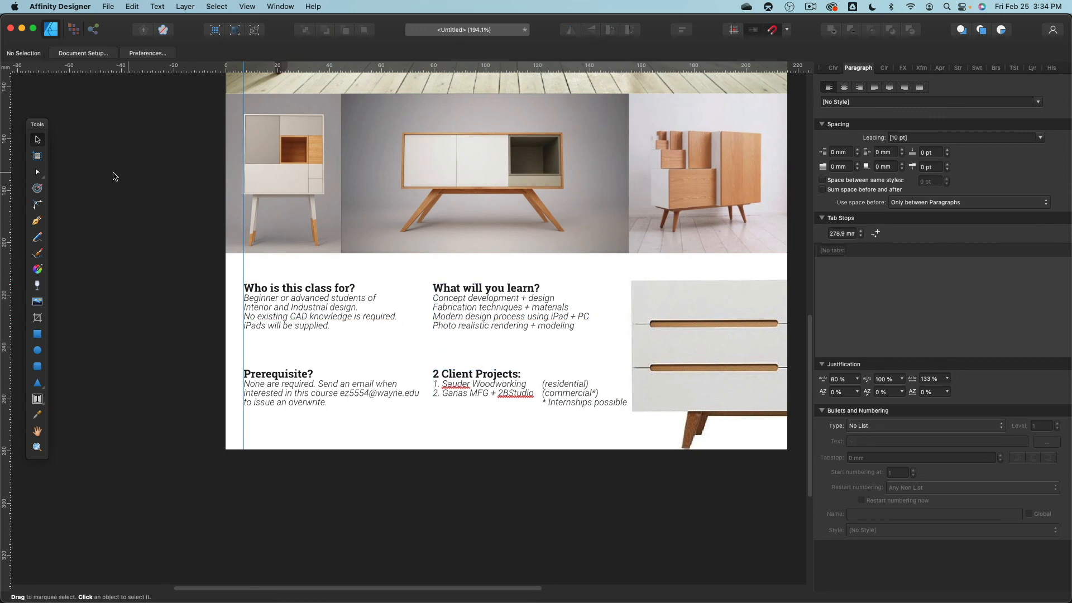
- Draw a small rectangle above the "Prerequisite?" text and fill it with yellow (H 49, S 100, L 50)
{"action": "left_click", "coordinate": [38, 334]}
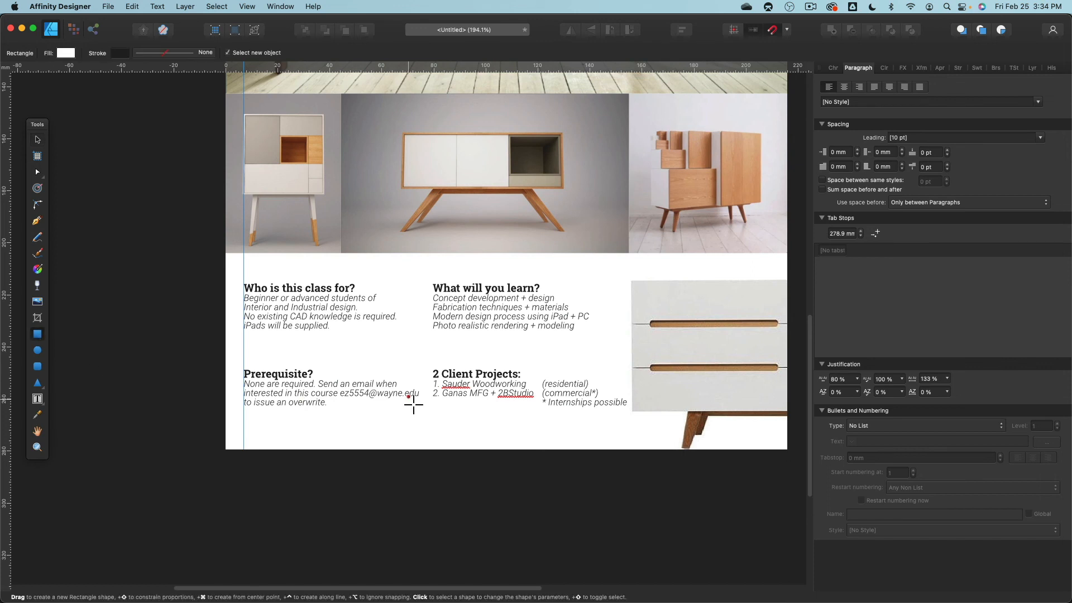
{"action": "mouse_move", "coordinate": [346, 346]}
{"action": "left_mouse_down"}
{"action": "mouse_move", "coordinate": [386, 370]}
{"action": "mouse_move", "coordinate": [414, 369]}
{"action": "left_mouse_up"}
{"action": "left_click", "coordinate": [66, 53]}
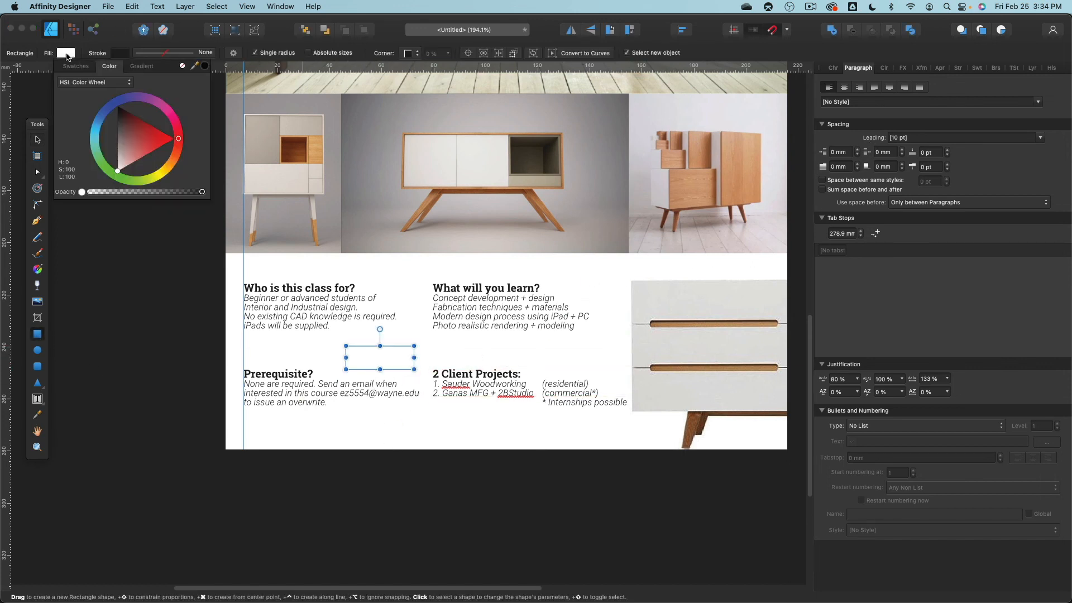
{"action": "left_click_drag", "start_coordinate": [174, 158], "coordinate": [164, 172]}
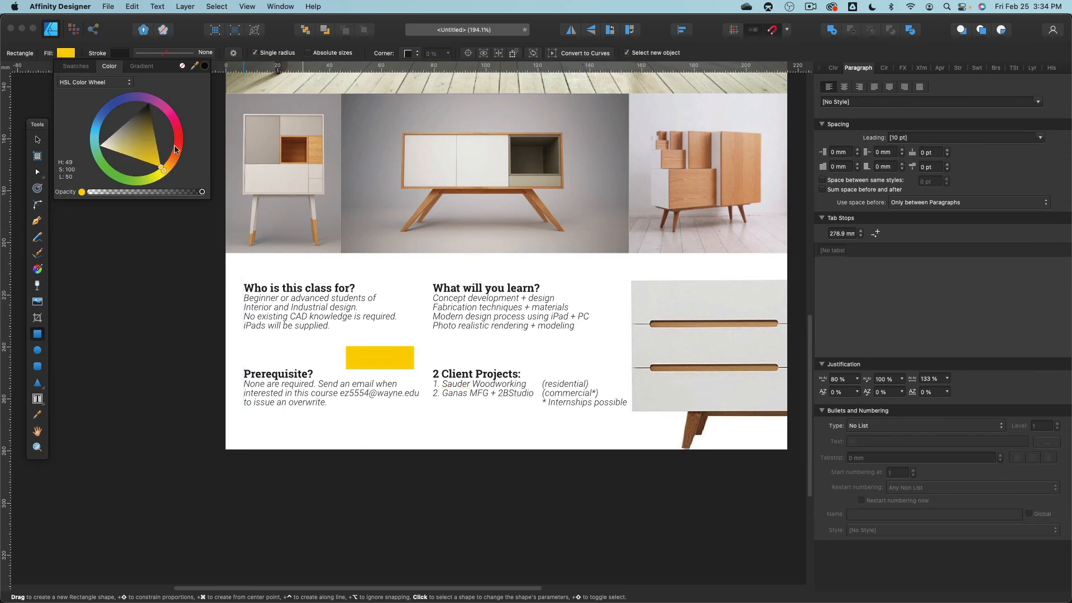
- Move the yellow rectangle over the e-mail address in the "Prerequisite?" block and place its layer below the text layers
{"action": "left_click", "coordinate": [38, 141]}
{"action": "left_click_drag", "start_coordinate": [369, 352], "coordinate": [363, 391]}
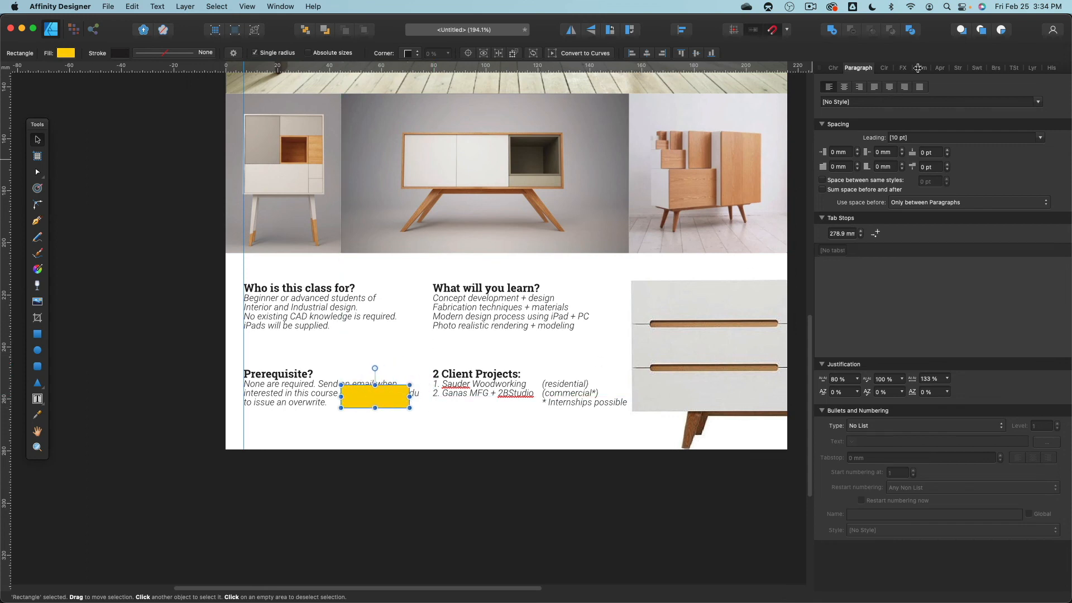
{"action": "left_click", "coordinate": [1032, 68]}
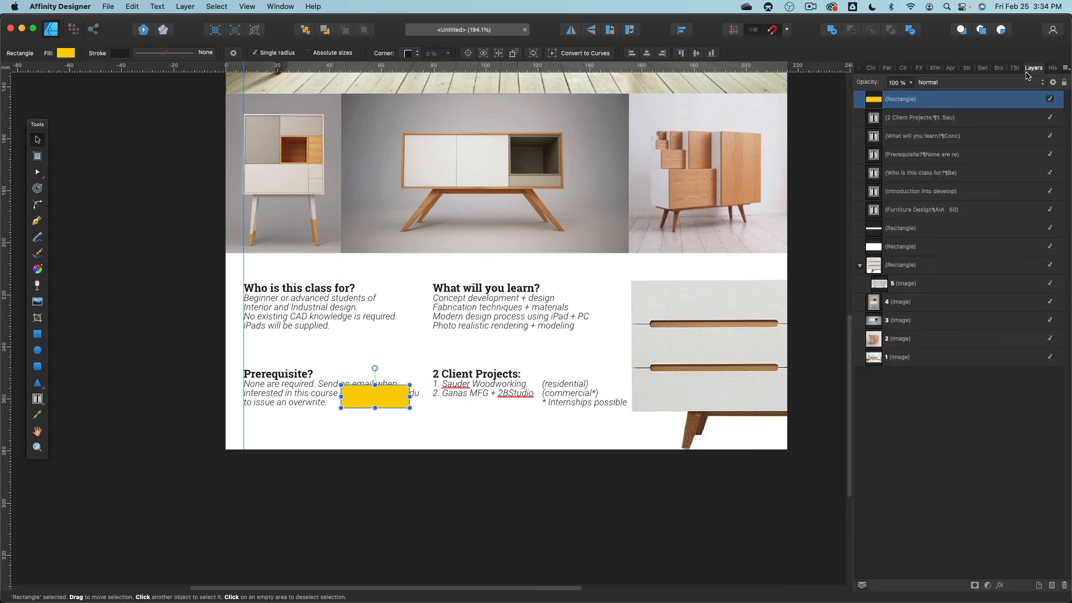
{"action": "left_click_drag", "start_coordinate": [902, 107], "coordinate": [868, 256]}
- Resize the yellow rectangle and nudge it up and left so it fits closely around the e-mail address as a highlight
{"action": "scroll", "coordinate": [377, 401], "scroll_direction": "up", "scroll_amount": 2}
{"action": "scroll", "coordinate": [385, 455], "scroll_direction": "up", "scroll_amount": 4}
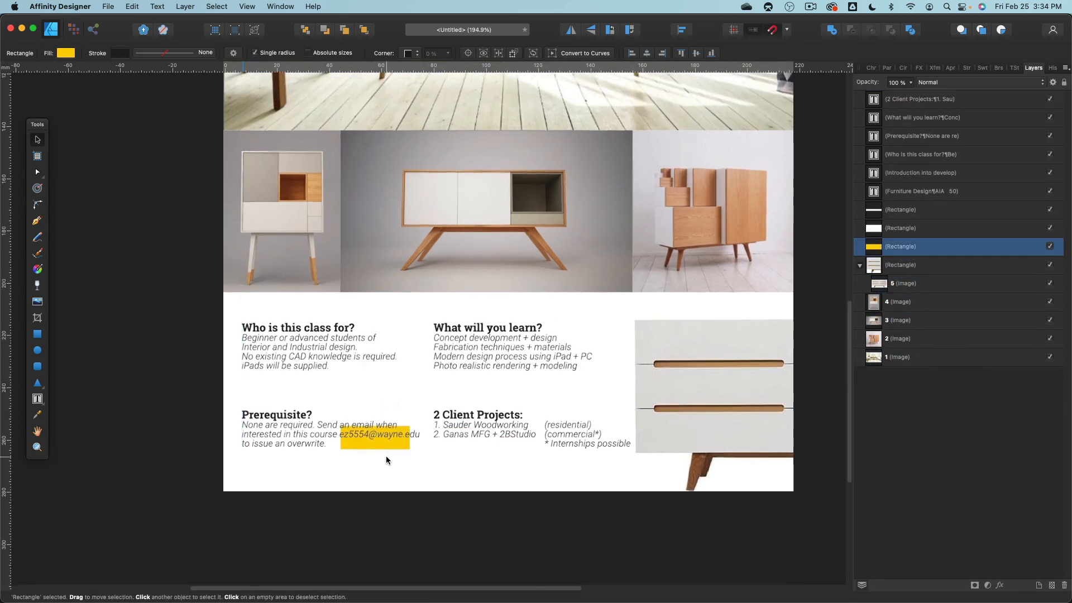
{"action": "scroll", "coordinate": [380, 451], "scroll_direction": "up", "scroll_amount": 10}
{"action": "mouse_move", "coordinate": [287, 402]}
{"action": "left_mouse_down"}
{"action": "mouse_move", "coordinate": [274, 414]}
{"action": "mouse_move", "coordinate": [289, 415]}
{"action": "left_mouse_up"}
{"action": "left_click_drag", "start_coordinate": [476, 454], "coordinate": [517, 415]}
{"action": "key", "text": "Up"}
{"action": "key", "text": "Up"}
{"action": "key", "text": "Left"}
{"action": "key", "text": "Left"}
{"action": "key", "text": "Left"}
{"action": "key", "text": "Left"}
{"action": "key", "text": "Left"}
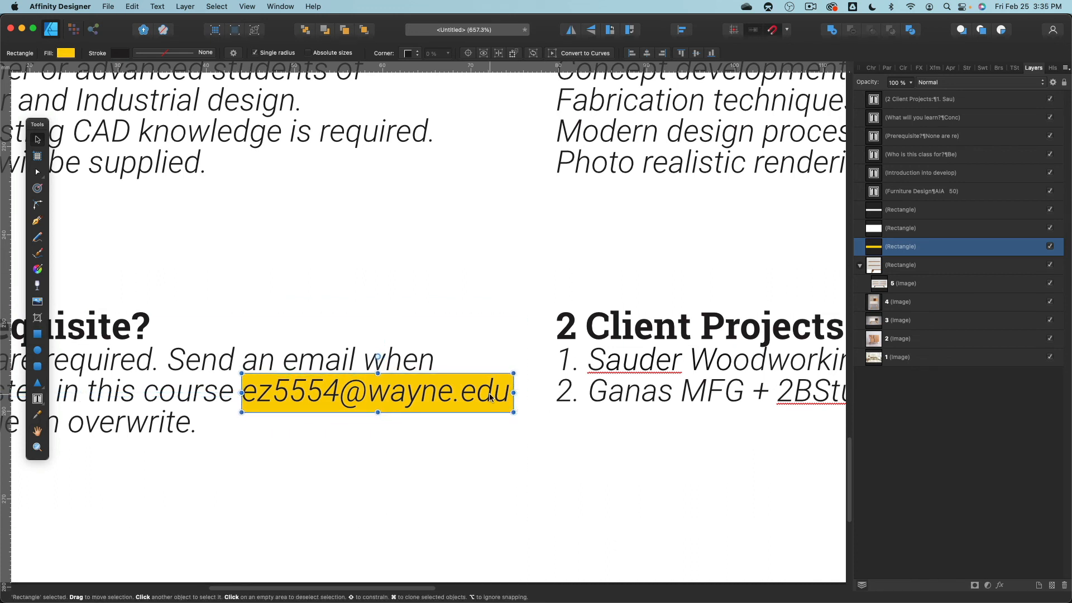
- Duplicate the yellow highlight, move the copy behind "* Internships possible" and widen it to about 32.9 mm to cover the line
{"action": "key", "text": "super+j"}
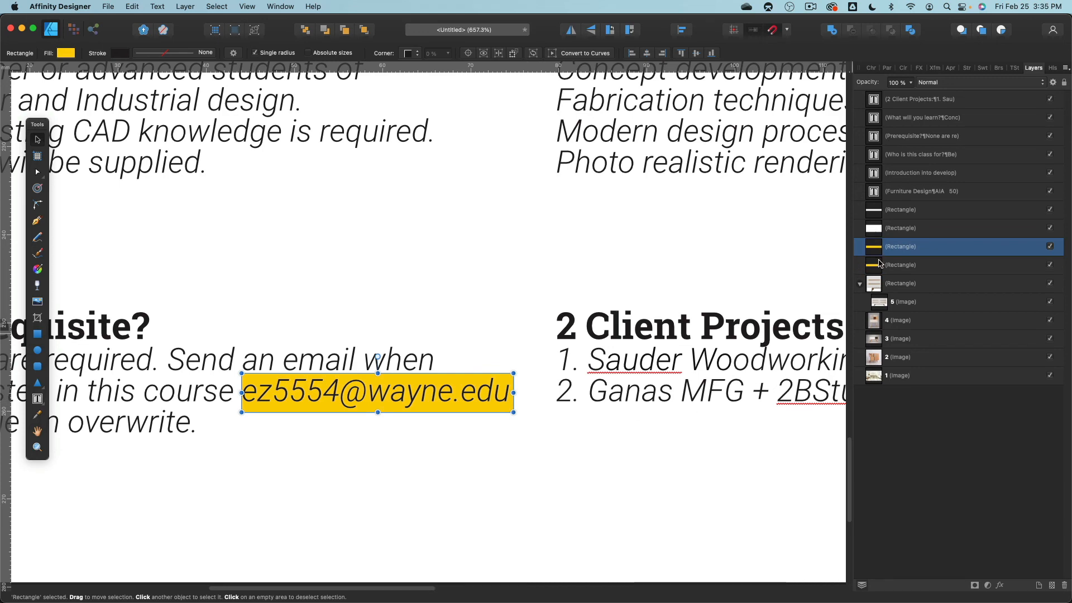
{"action": "left_click_drag", "start_coordinate": [343, 593], "coordinate": [413, 595]}
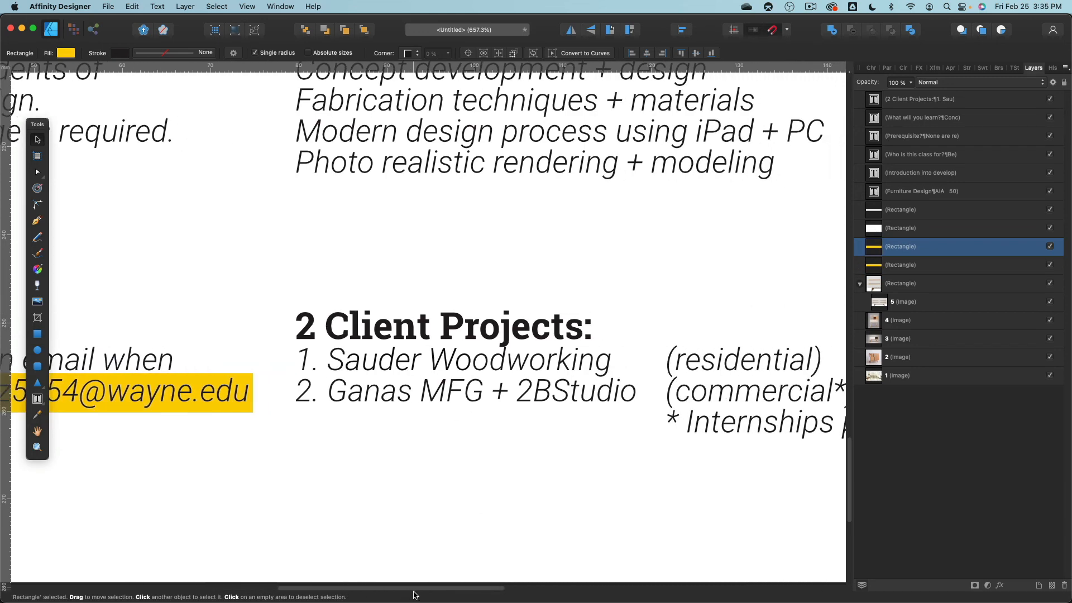
{"action": "left_click", "coordinate": [250, 412]}
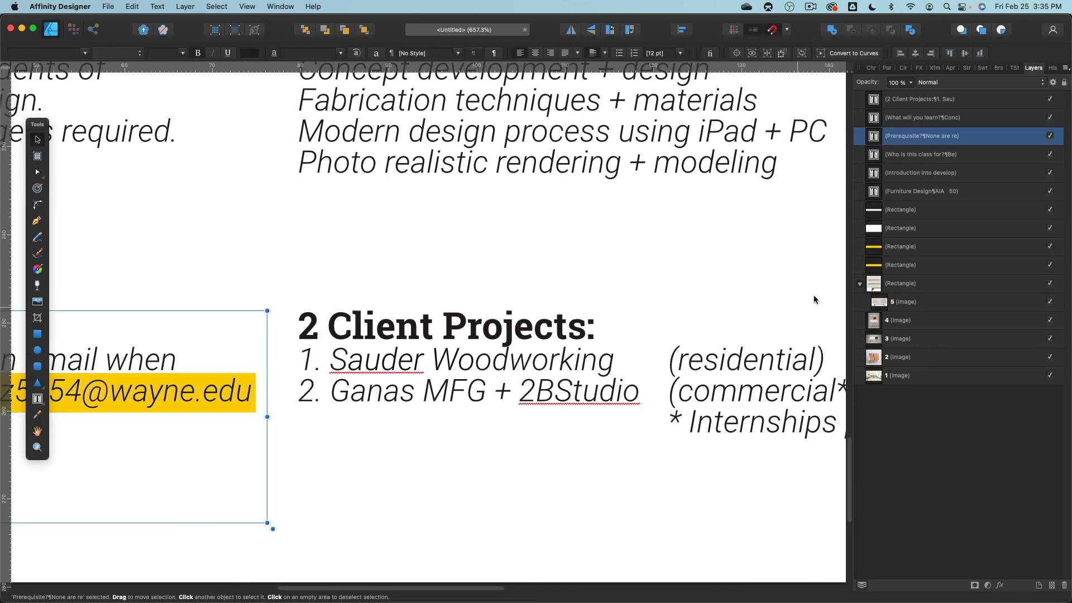
{"action": "left_click", "coordinate": [877, 265]}
{"action": "left_click_drag", "start_coordinate": [195, 411], "coordinate": [849, 437]}
{"action": "left_click_drag", "start_coordinate": [469, 588], "coordinate": [578, 587]}
{"action": "left_click_drag", "start_coordinate": [222, 433], "coordinate": [308, 431]}
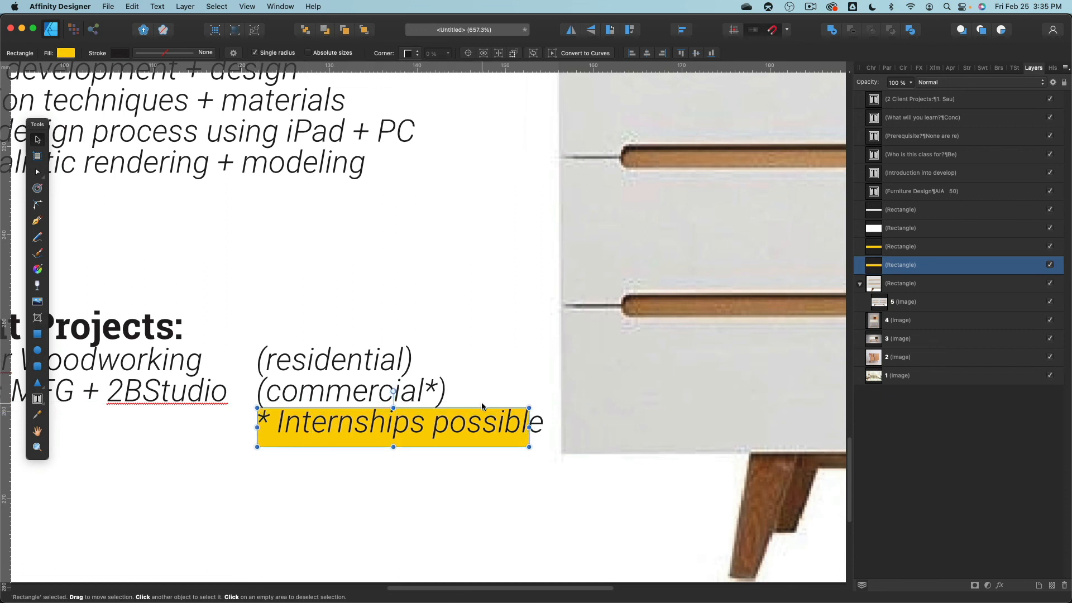
{"action": "left_click_drag", "start_coordinate": [530, 429], "coordinate": [554, 433]}
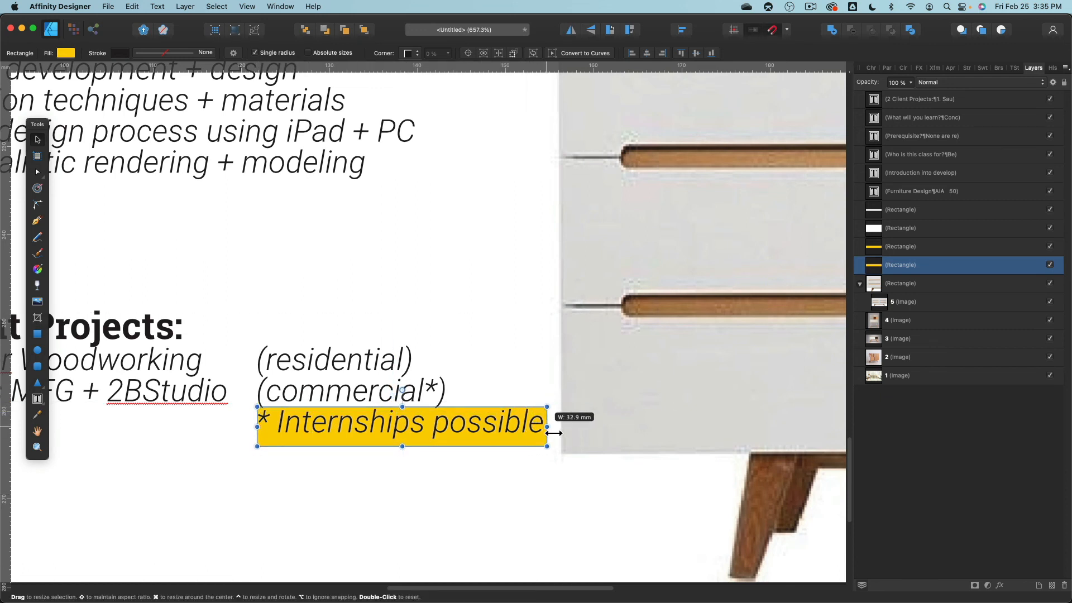
{"action": "left_click", "coordinate": [480, 498]}
- Straighten the rotated canvas view and examine the whole poster layout with both yellow highlights
{"action": "scroll", "coordinate": [350, 383], "scroll_direction": "down", "scroll_amount": 5}
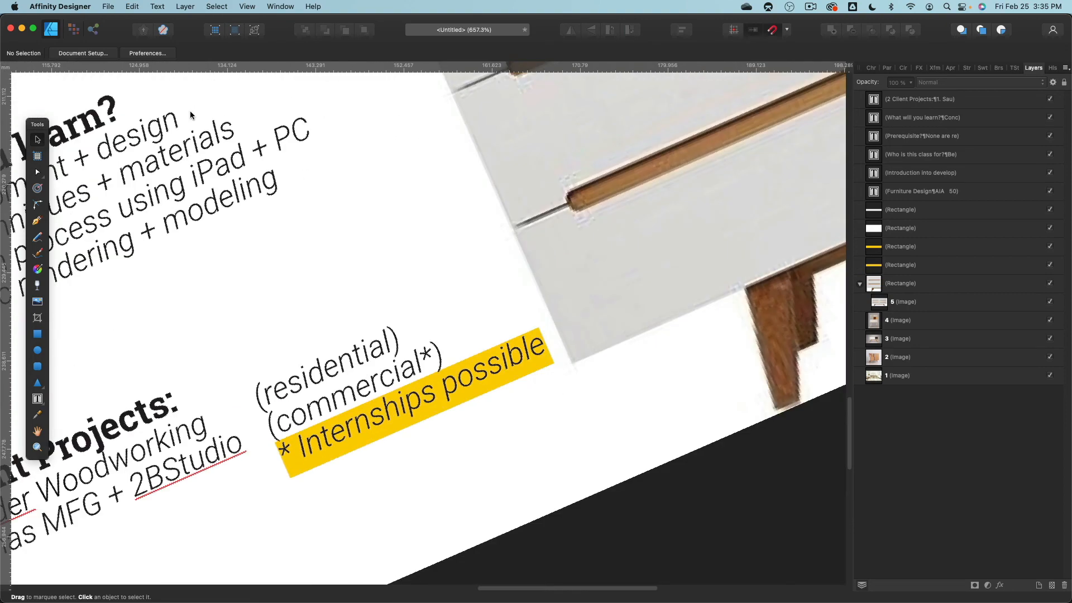
{"action": "scroll", "coordinate": [276, 253], "scroll_direction": "down", "scroll_amount": 5}
{"action": "left_click", "coordinate": [247, 8]}
{"action": "left_click", "coordinate": [268, 66]}
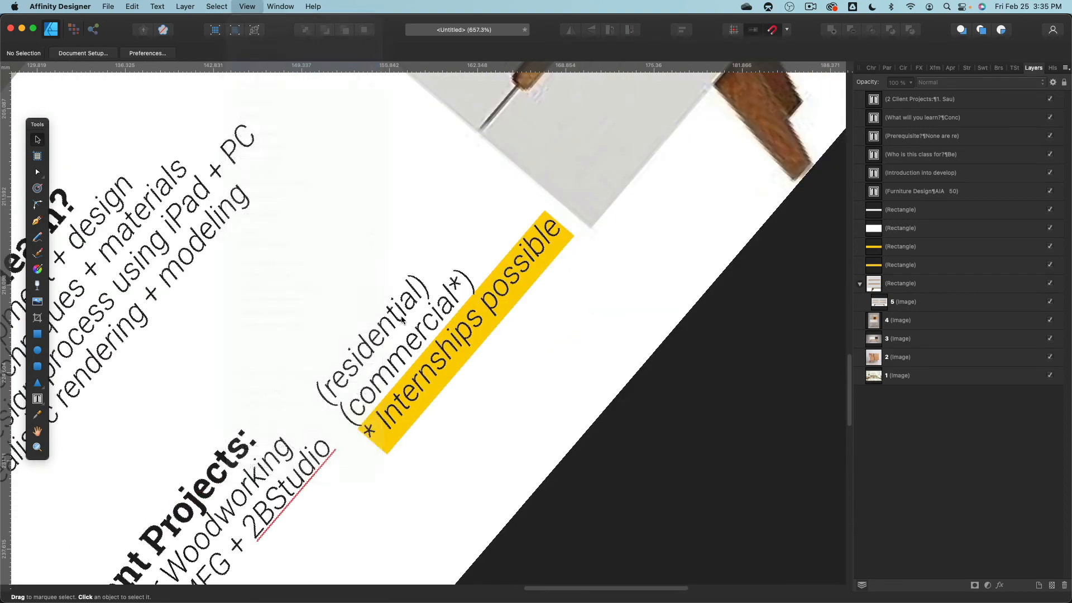
{"action": "scroll", "coordinate": [402, 319], "scroll_direction": "down", "scroll_amount": 10}
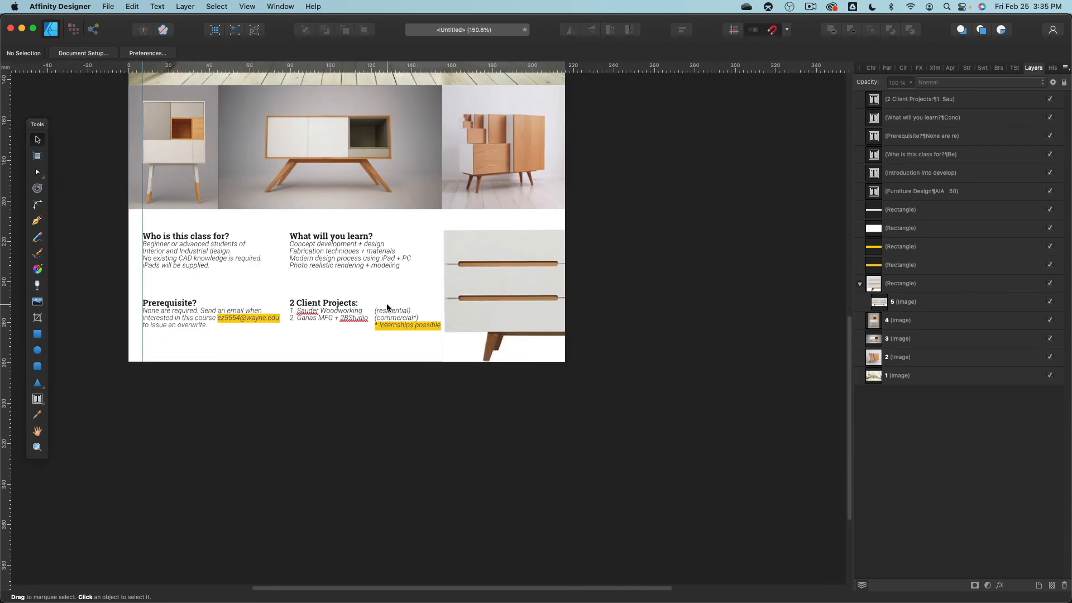
{"action": "scroll", "coordinate": [387, 308], "scroll_direction": "down", "scroll_amount": 1}
{"action": "left_click_drag", "start_coordinate": [357, 245], "coordinate": [419, 424]}
{"action": "scroll", "coordinate": [412, 371], "scroll_direction": "down", "scroll_amount": 2}
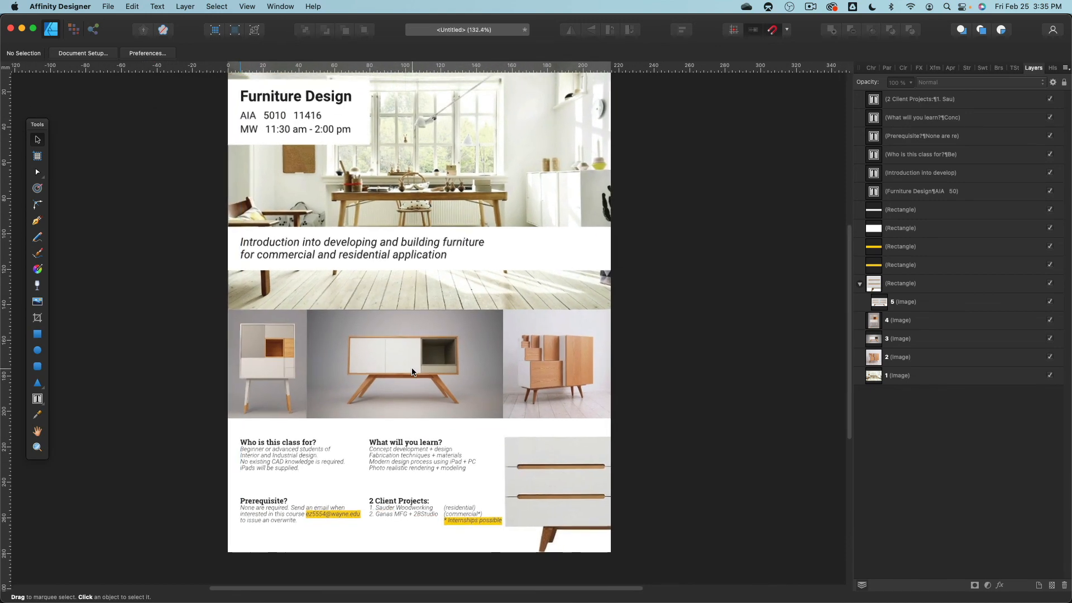
{"action": "scroll", "coordinate": [412, 371], "scroll_direction": "down", "scroll_amount": 1}
{"action": "left_click_drag", "start_coordinate": [411, 371], "coordinate": [348, 383]}
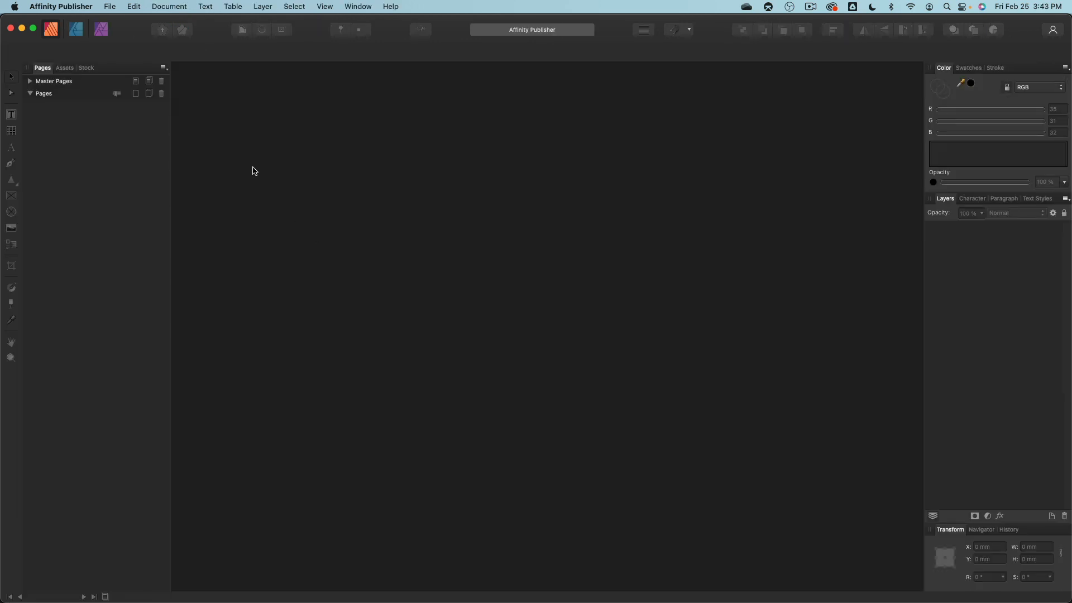
- Open the Affinity document named Poster from the Poster folder
{"action": "left_click", "coordinate": [107, 6]}
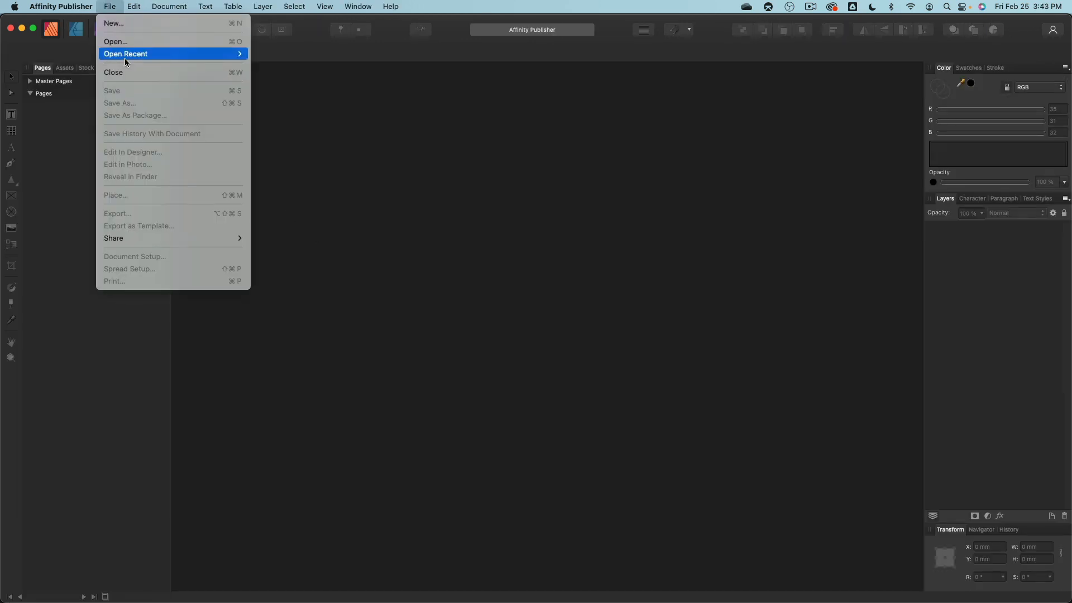
{"action": "left_click", "coordinate": [117, 41]}
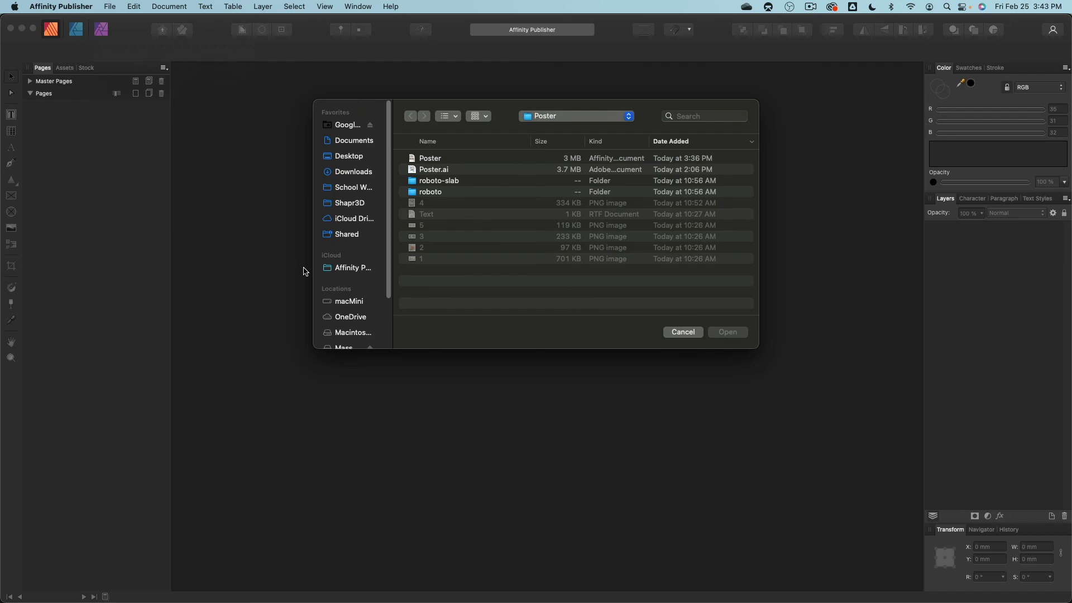
{"action": "left_click", "coordinate": [445, 171]}
{"action": "left_click", "coordinate": [449, 162]}
{"action": "left_click", "coordinate": [746, 334]}
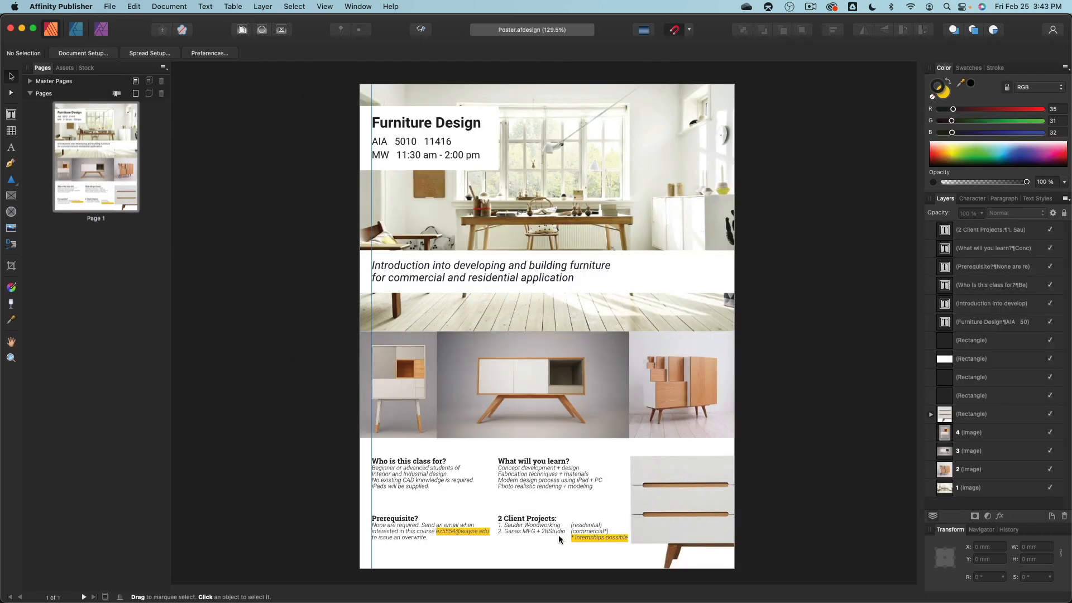
- Show the text ruler for the "2 Client Projects:" frame, select all its text and shift the tab stop slightly right
{"action": "scroll", "coordinate": [558, 535], "scroll_direction": "up", "scroll_amount": 8}
{"action": "left_click", "coordinate": [526, 491]}
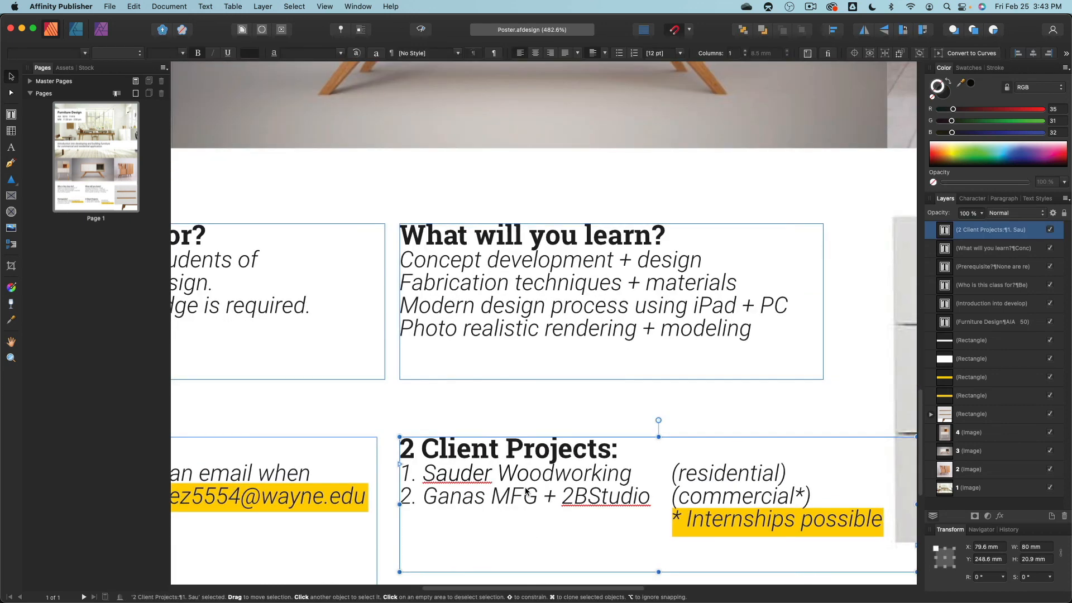
{"action": "double_click", "coordinate": [554, 478]}
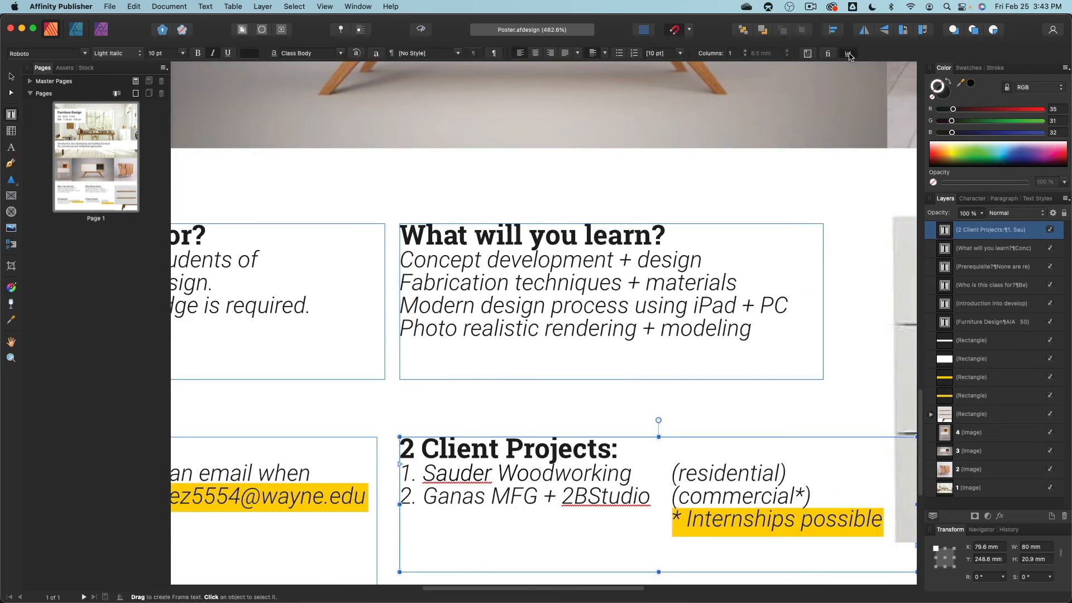
{"action": "key", "text": "super+a"}
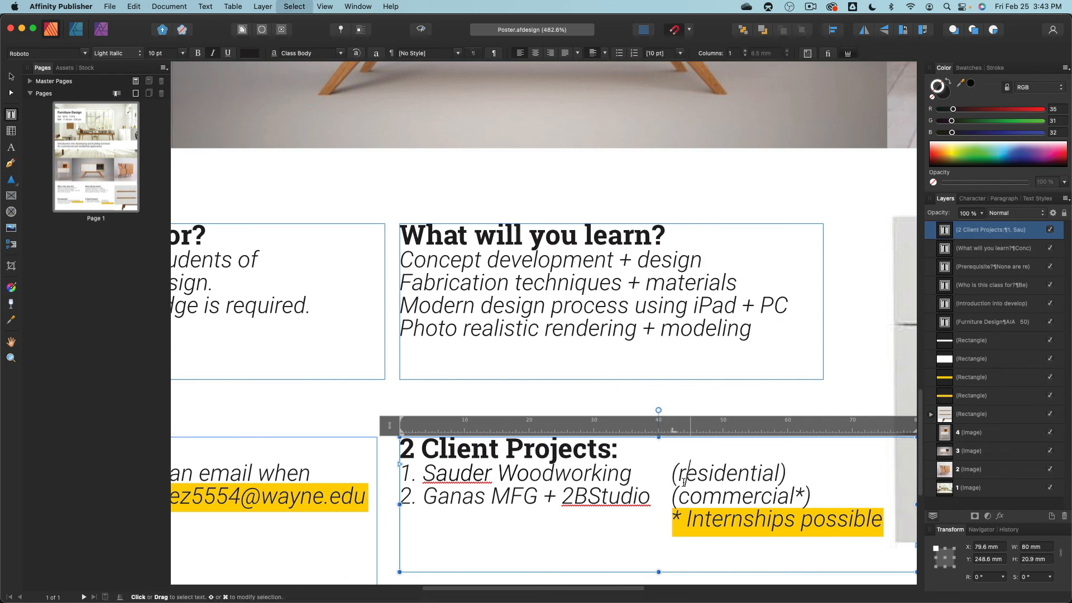
{"action": "mouse_move", "coordinate": [676, 445]}
{"action": "left_mouse_down"}
{"action": "mouse_move", "coordinate": [709, 445]}
{"action": "mouse_move", "coordinate": [682, 451]}
{"action": "mouse_move", "coordinate": [696, 445]}
{"action": "mouse_move", "coordinate": [682, 439]}
{"action": "left_mouse_up"}
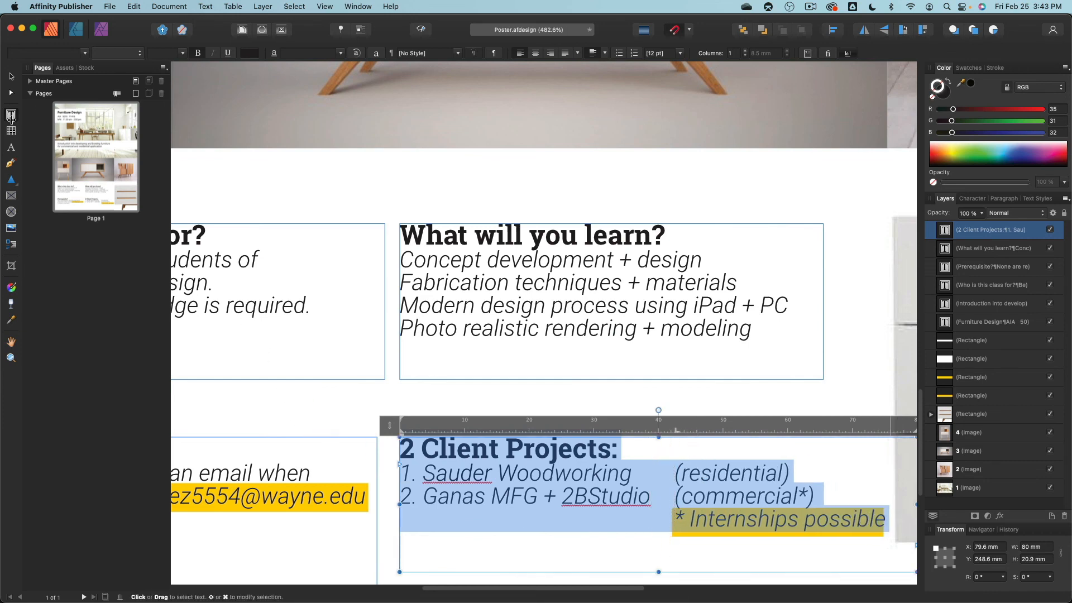
{"action": "left_click", "coordinate": [10, 76]}
{"action": "left_click", "coordinate": [239, 207]}
{"action": "scroll", "coordinate": [500, 384], "scroll_direction": "down", "scroll_amount": 6}
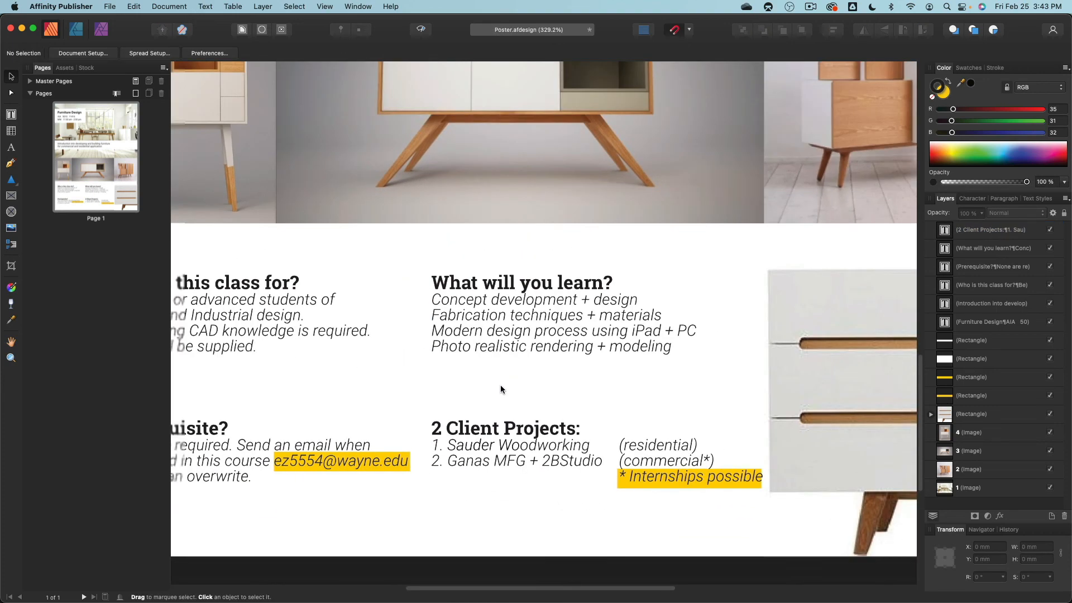
{"action": "scroll", "coordinate": [406, 353], "scroll_direction": "up", "scroll_amount": 3}
{"action": "scroll", "coordinate": [405, 353], "scroll_direction": "down", "scroll_amount": 2}
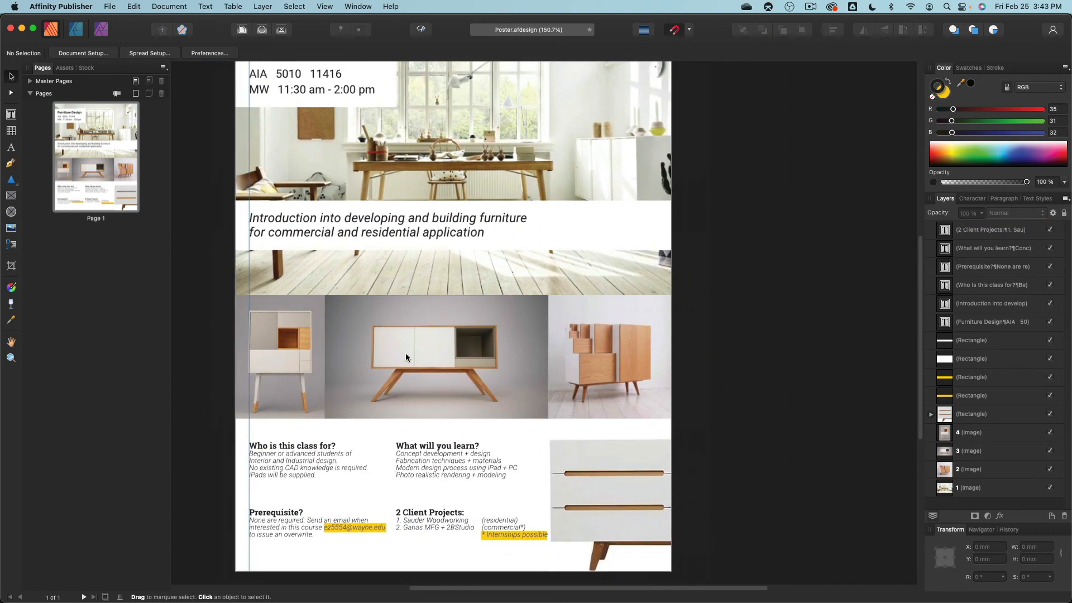
{"action": "scroll", "coordinate": [408, 349], "scroll_direction": "up", "scroll_amount": 2}
{"action": "scroll", "coordinate": [413, 347], "scroll_direction": "down", "scroll_amount": 1}
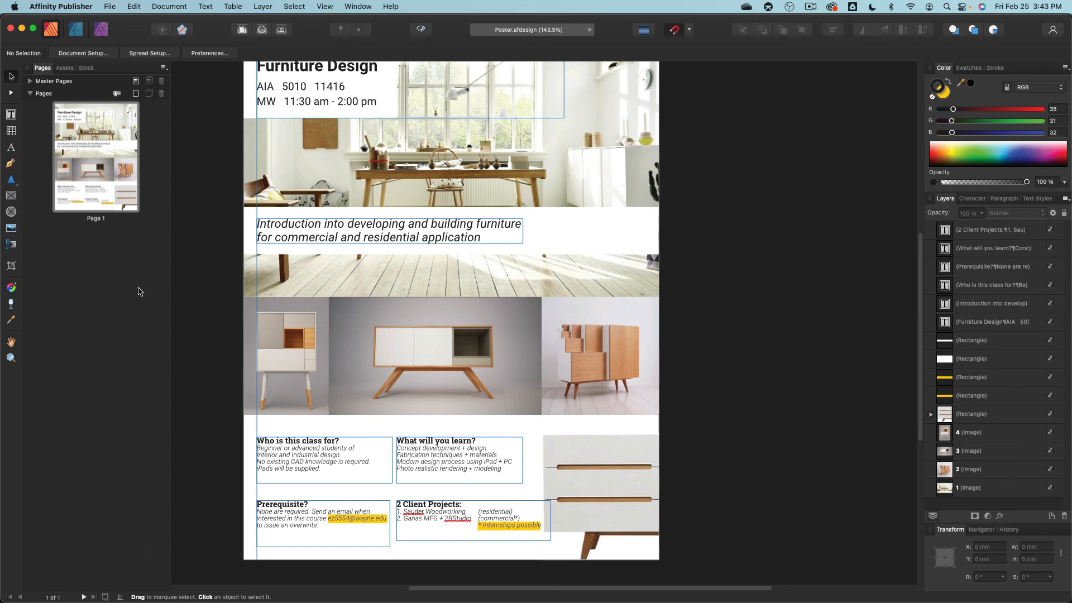
- Look at the separate Affinity Photo and Affinity Designer applications, and return to the poster in Affinity Publisher
{"action": "left_click", "coordinate": [126, 583]}
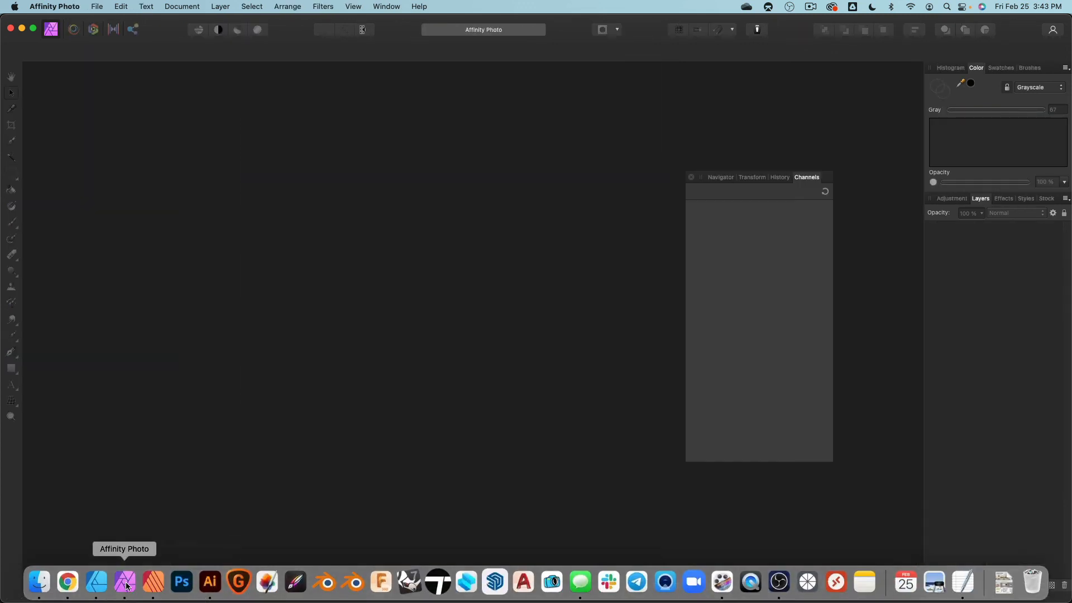
{"action": "left_click", "coordinate": [105, 586]}
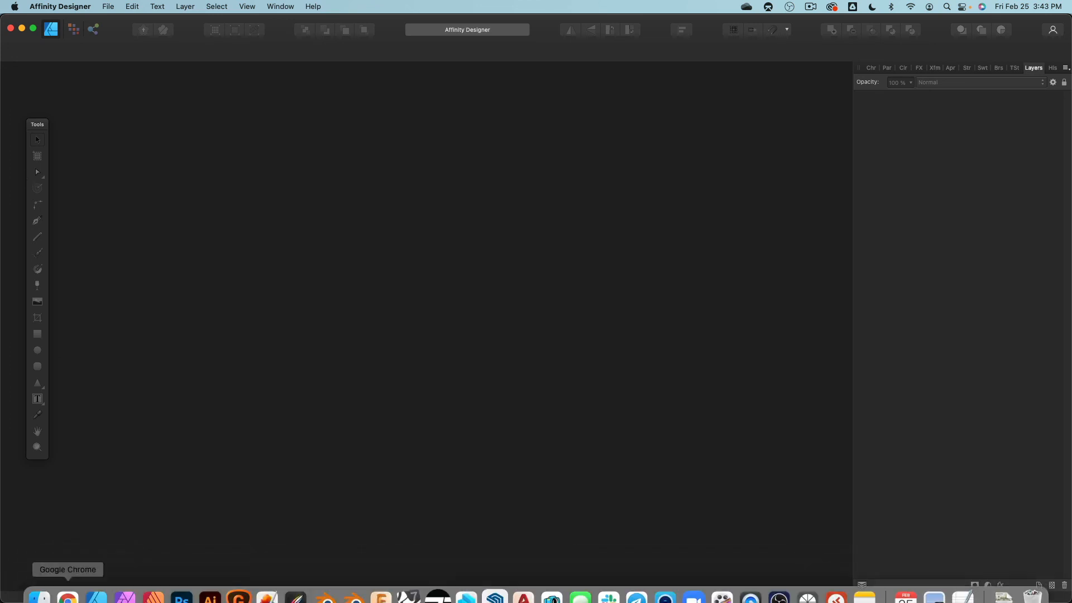
{"action": "left_click", "coordinate": [152, 583]}
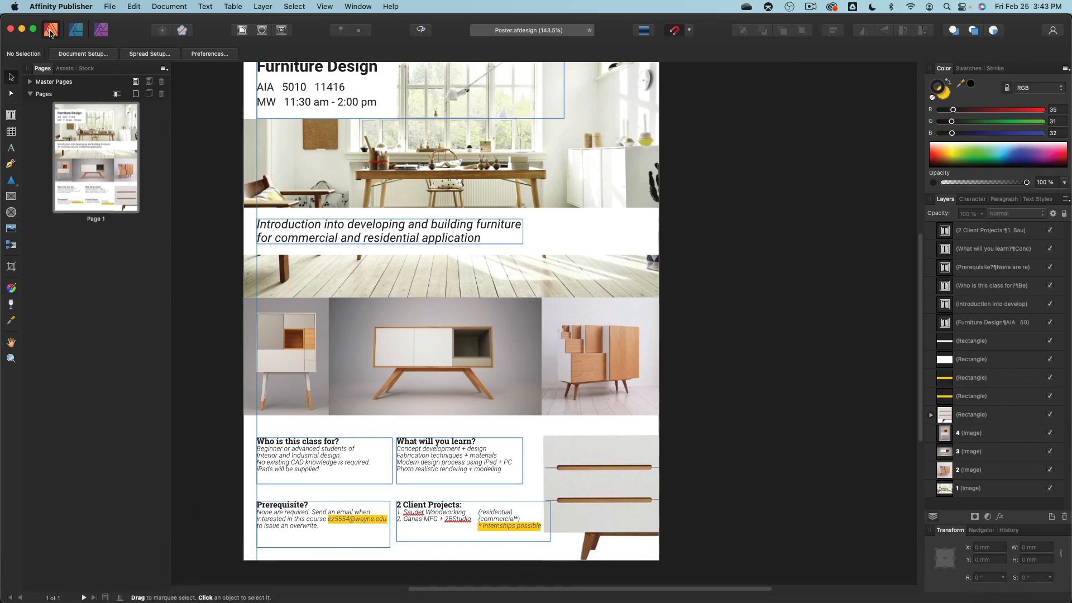
- Switch the open poster to the Designer persona and on to the Photo persona
{"action": "left_click", "coordinate": [76, 30]}
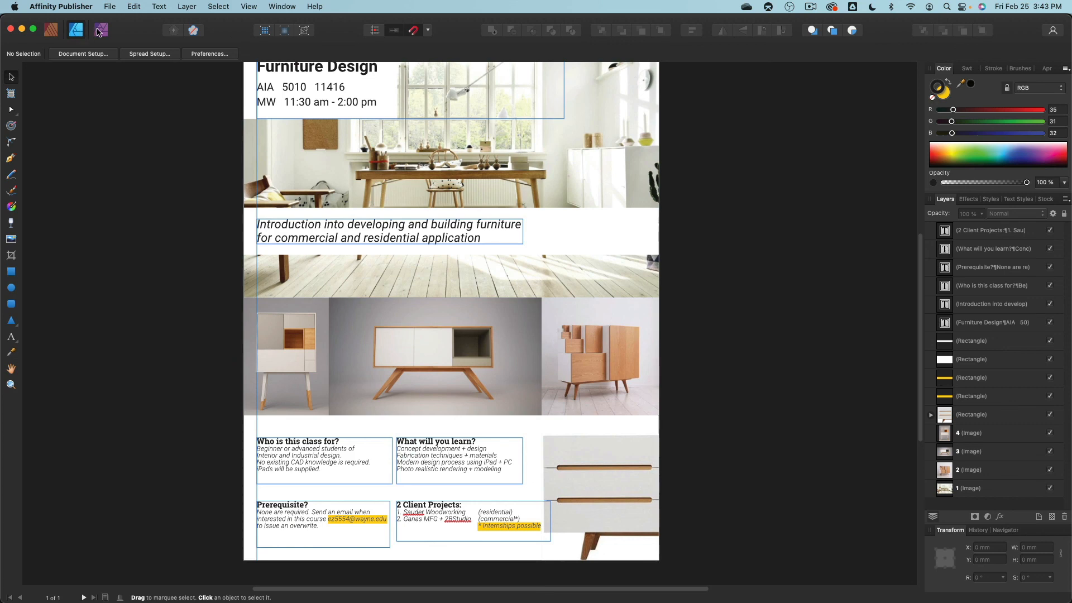
{"action": "left_click", "coordinate": [101, 30]}
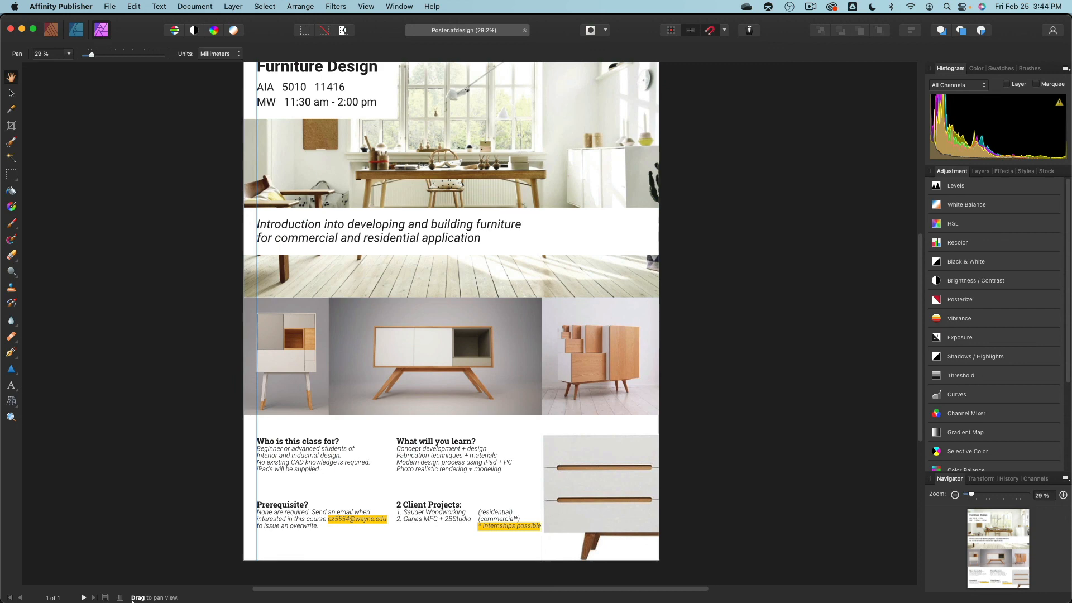
{"action": "mouse_move", "coordinate": [132, 600]}
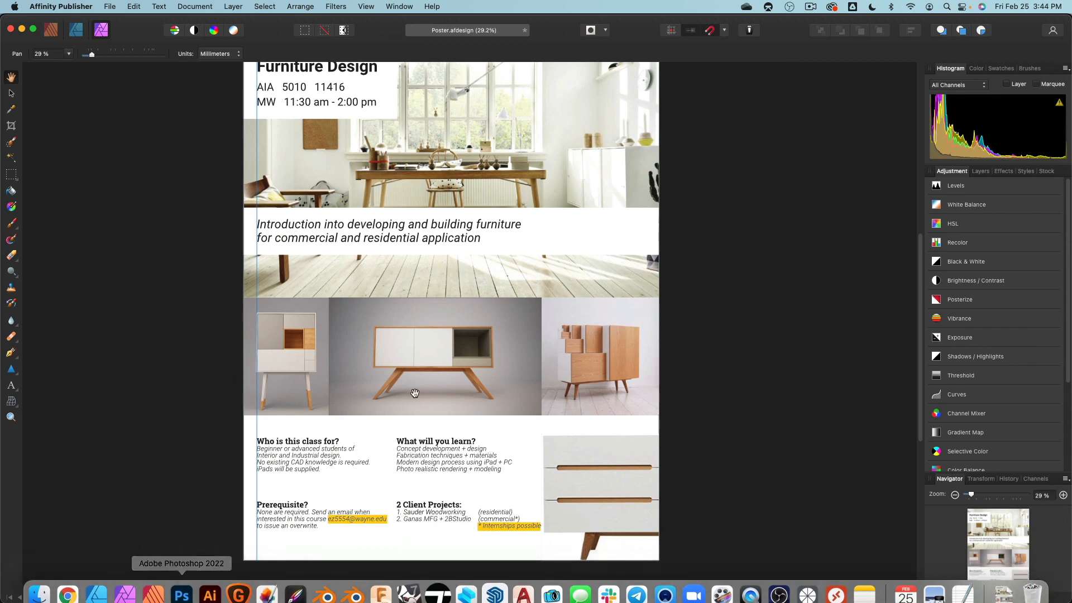
- Select the sideboard image in the middle of the photo row and add a mask to its layer
{"action": "left_click", "coordinate": [12, 92]}
{"action": "left_click", "coordinate": [447, 377]}
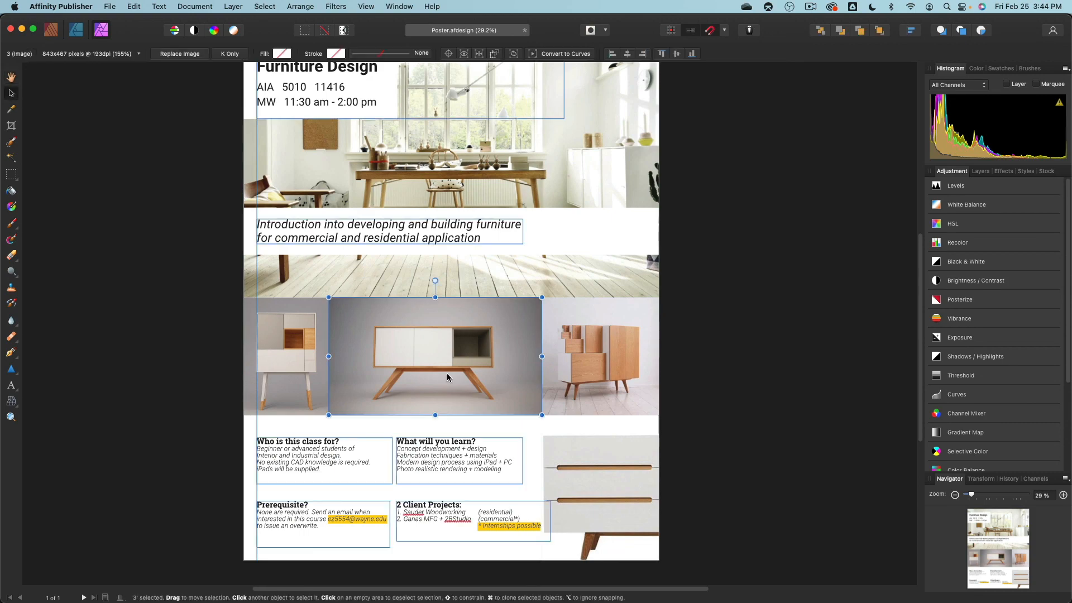
{"action": "scroll", "coordinate": [533, 384], "scroll_direction": "up", "scroll_amount": 5}
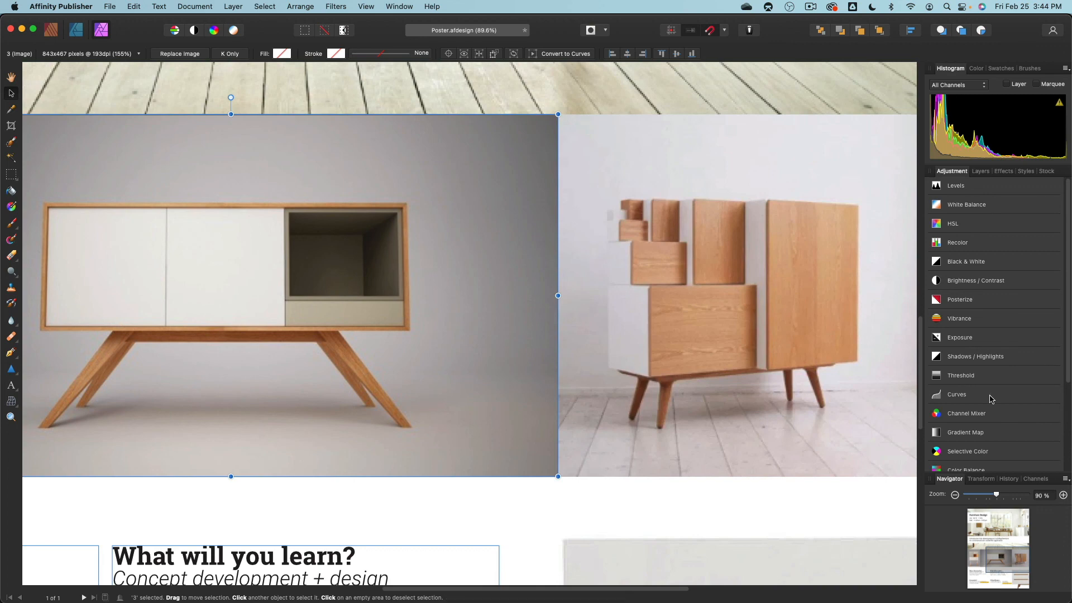
{"action": "scroll", "coordinate": [1017, 361], "scroll_direction": "down", "scroll_amount": 3}
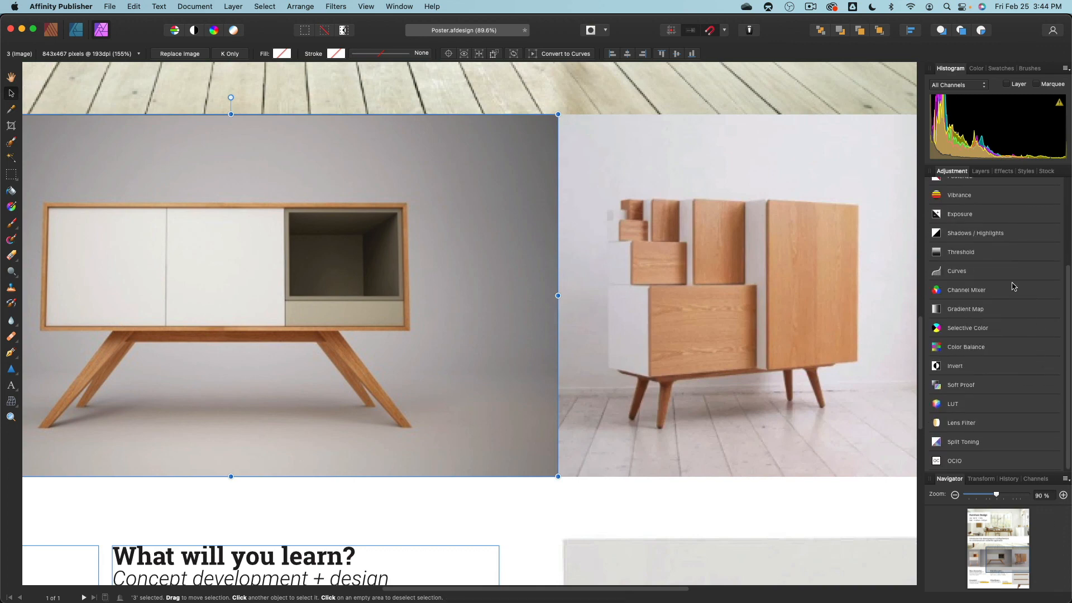
{"action": "left_click", "coordinate": [980, 172]}
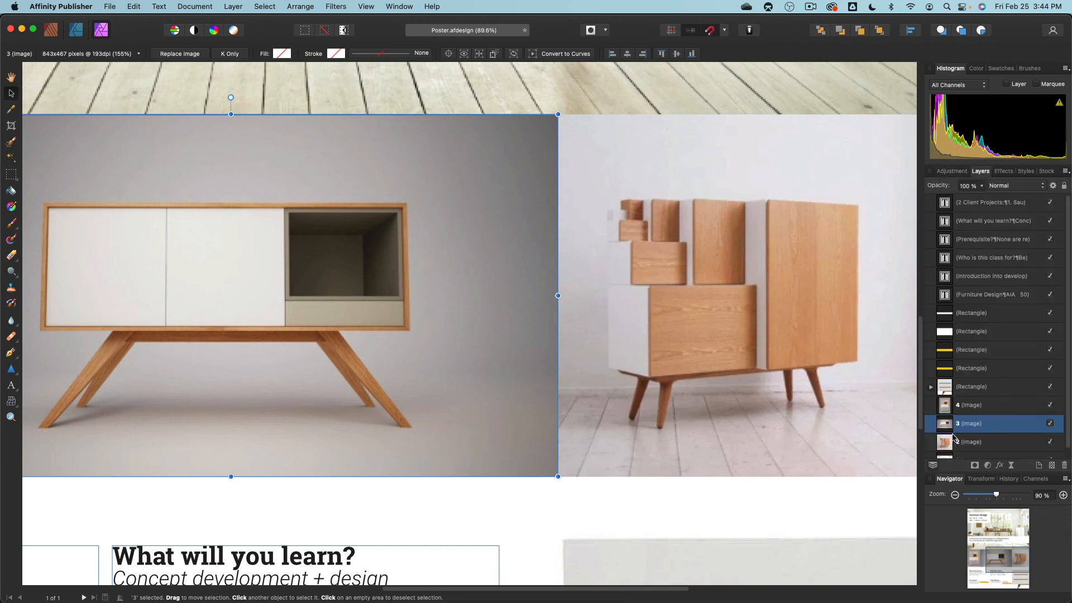
{"action": "left_click", "coordinate": [974, 465]}
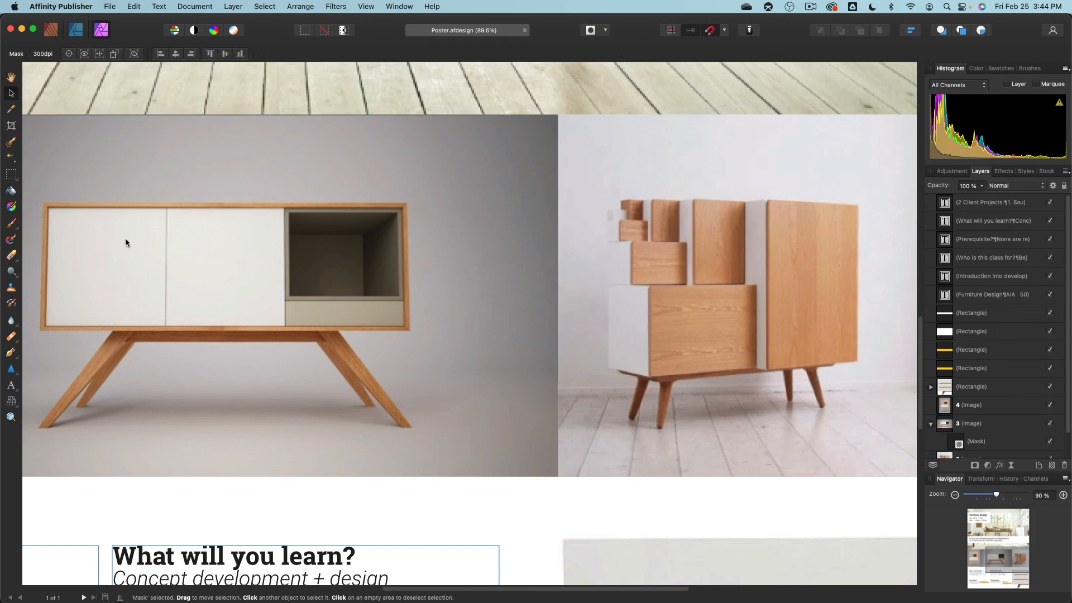
- Paint on the mask with the Paint Brush to hide the lower-right area of the sideboard image, and deselect it
{"action": "left_click", "coordinate": [11, 222]}
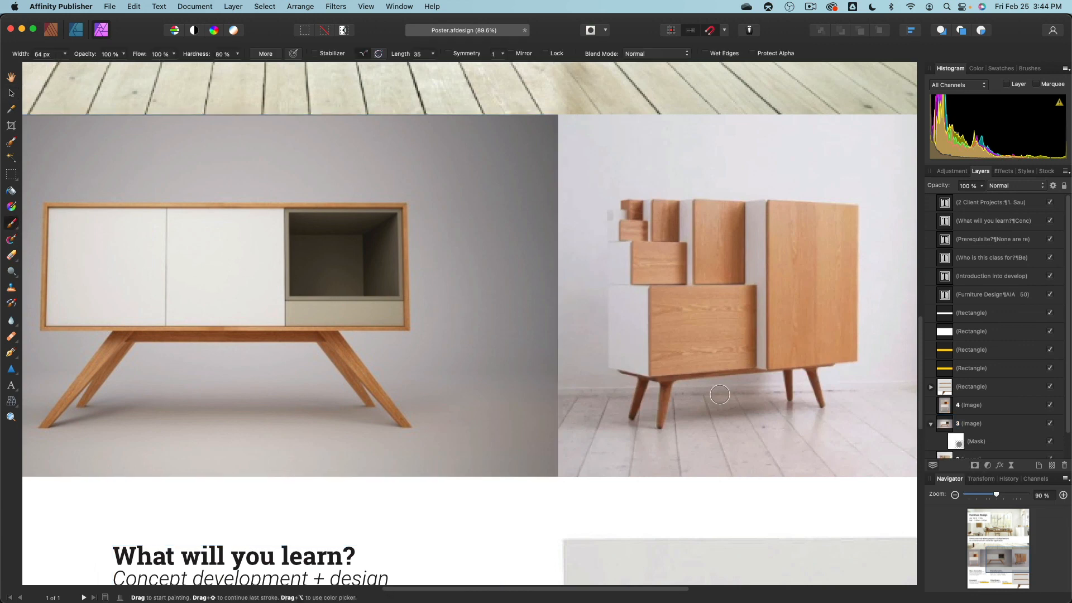
{"action": "mouse_move", "coordinate": [513, 464]}
{"action": "left_mouse_down"}
{"action": "mouse_move", "coordinate": [534, 472]}
{"action": "mouse_move", "coordinate": [532, 457]}
{"action": "mouse_move", "coordinate": [498, 456]}
{"action": "mouse_move", "coordinate": [412, 477]}
{"action": "mouse_move", "coordinate": [433, 505]}
{"action": "mouse_move", "coordinate": [499, 424]}
{"action": "mouse_move", "coordinate": [437, 429]}
{"action": "mouse_move", "coordinate": [409, 408]}
{"action": "mouse_move", "coordinate": [182, 500]}
{"action": "mouse_move", "coordinate": [290, 490]}
{"action": "mouse_move", "coordinate": [398, 405]}
{"action": "mouse_move", "coordinate": [378, 477]}
{"action": "mouse_move", "coordinate": [293, 370]}
{"action": "mouse_move", "coordinate": [299, 336]}
{"action": "mouse_move", "coordinate": [350, 371]}
{"action": "mouse_move", "coordinate": [503, 348]}
{"action": "mouse_move", "coordinate": [557, 320]}
{"action": "mouse_move", "coordinate": [396, 313]}
{"action": "mouse_move", "coordinate": [363, 329]}
{"action": "mouse_move", "coordinate": [391, 338]}
{"action": "mouse_move", "coordinate": [306, 347]}
{"action": "left_mouse_up"}
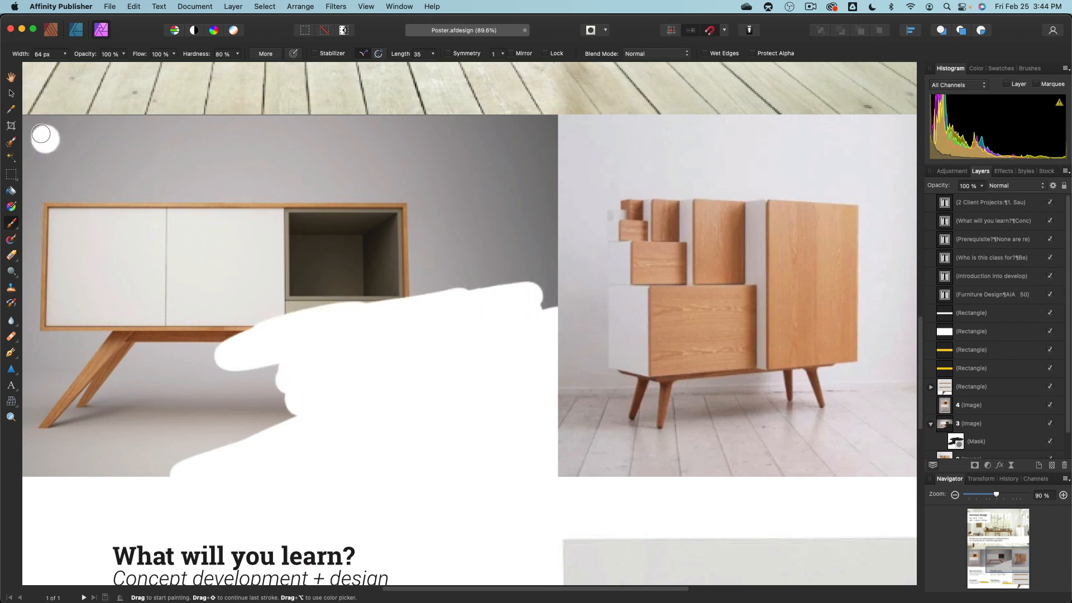
{"action": "left_click", "coordinate": [12, 94]}
{"action": "left_click", "coordinate": [256, 466]}
{"action": "scroll", "coordinate": [182, 396], "scroll_direction": "down", "scroll_amount": 5}
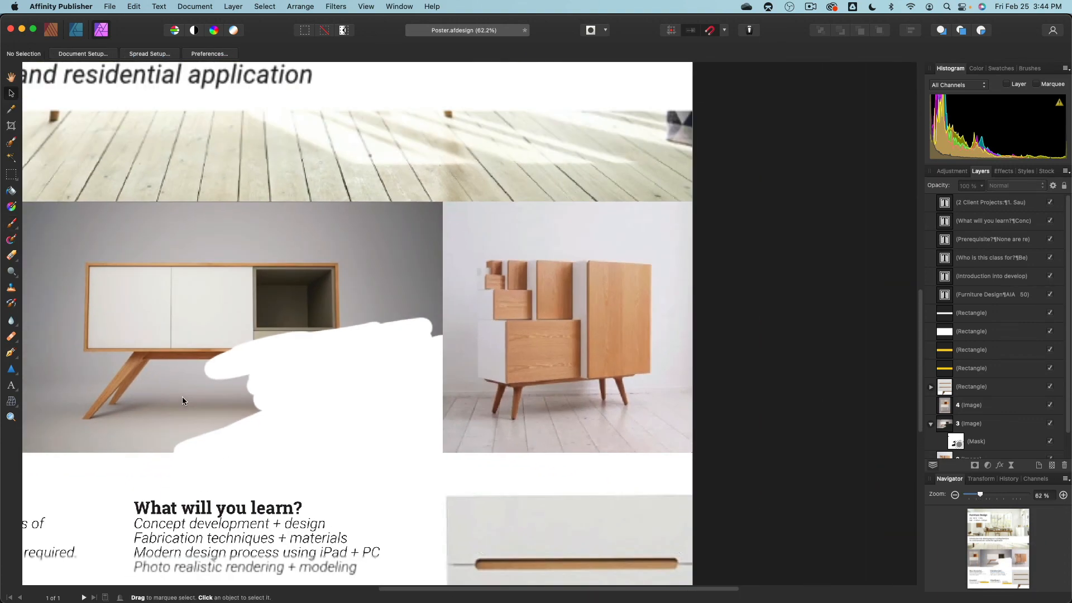
{"action": "scroll", "coordinate": [169, 387], "scroll_direction": "down", "scroll_amount": 2}
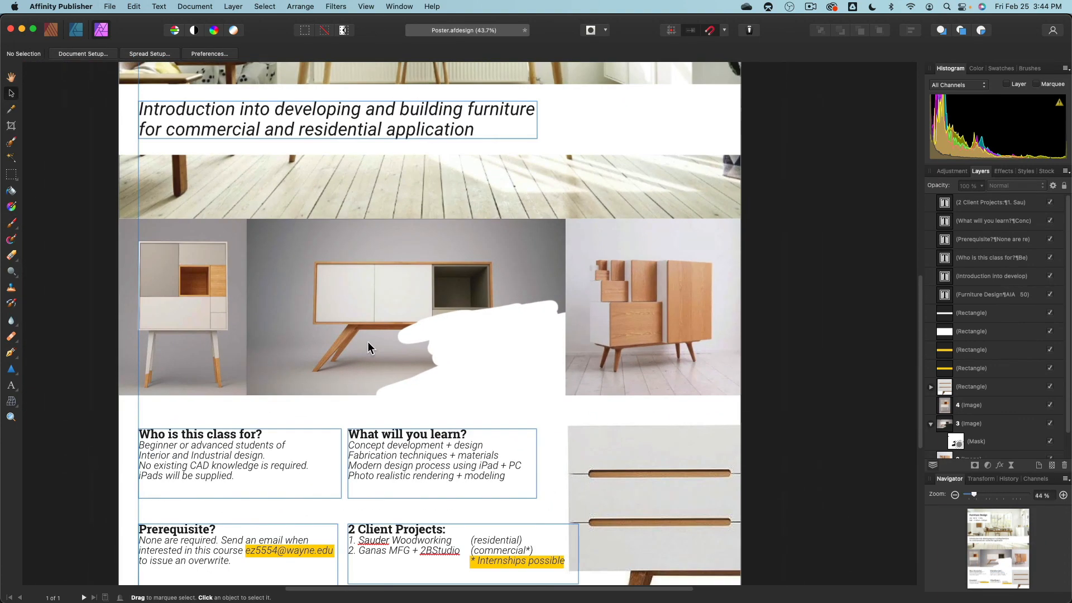
- Save the poster, and open the saved Poster file in the separate Affinity Designer application
{"action": "key", "text": "super+s"}
{"action": "left_click", "coordinate": [98, 582]}
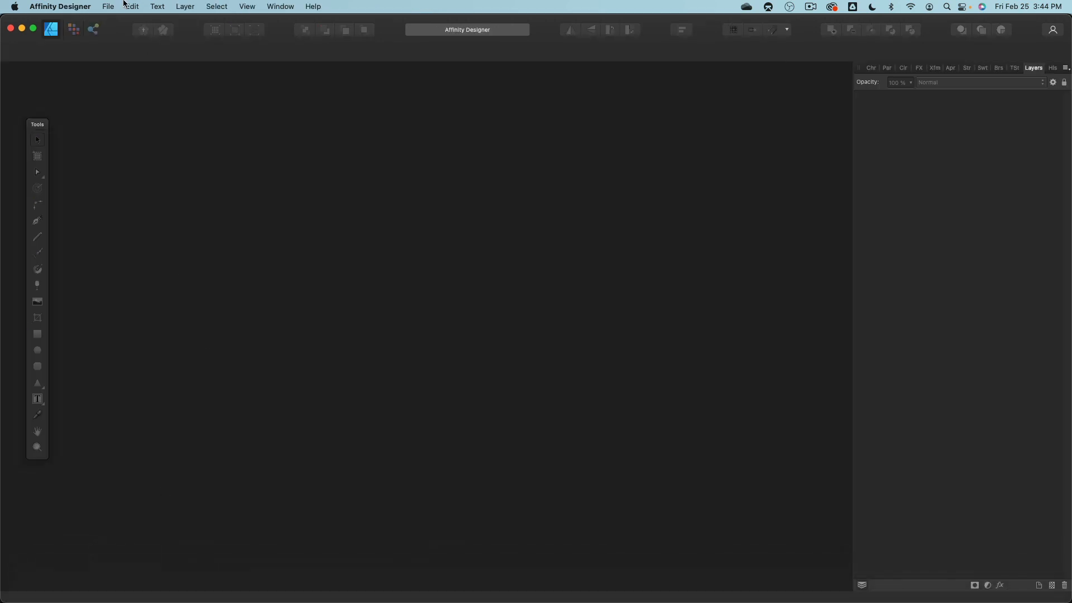
{"action": "left_click", "coordinate": [110, 6]}
{"action": "left_click", "coordinate": [111, 53]}
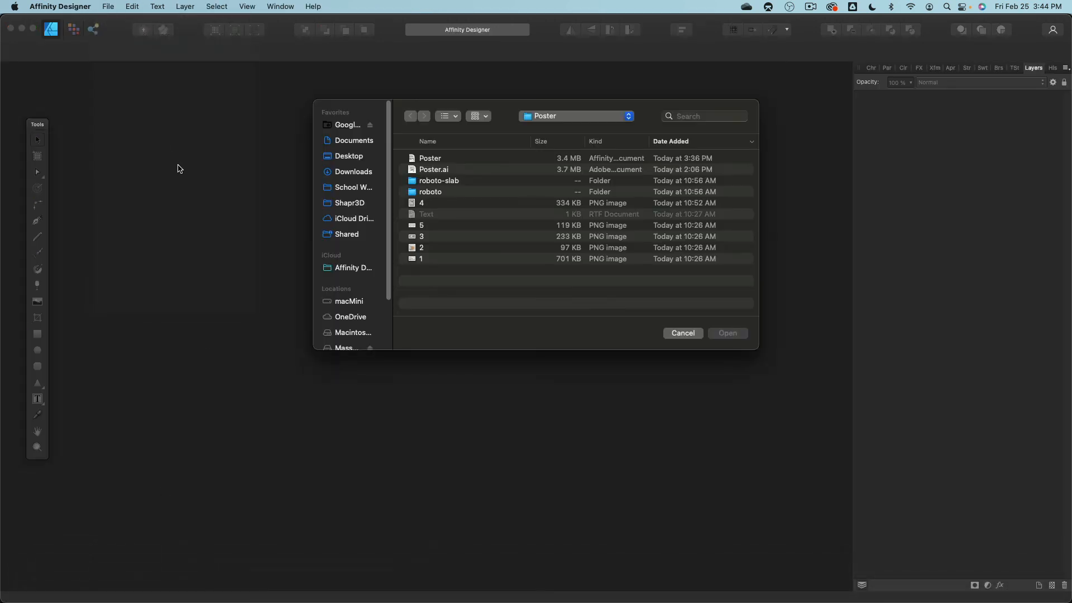
{"action": "left_click", "coordinate": [469, 160]}
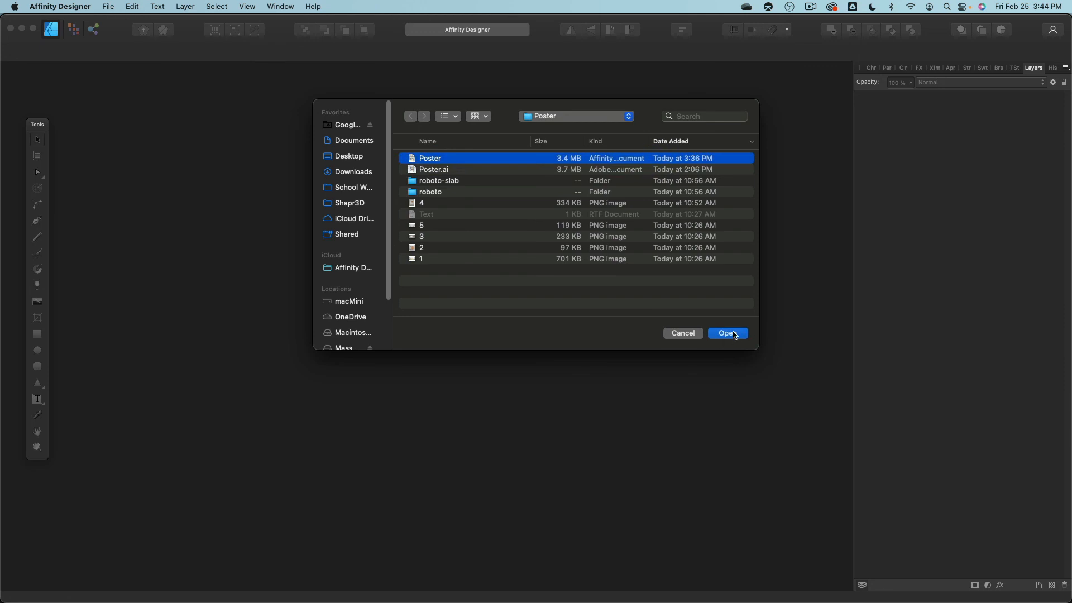
{"action": "left_click", "coordinate": [733, 334]}
- Detach the brushed mask from the sideboard image in the middle of the photo row and delete the mask layer
{"action": "left_click", "coordinate": [490, 411]}
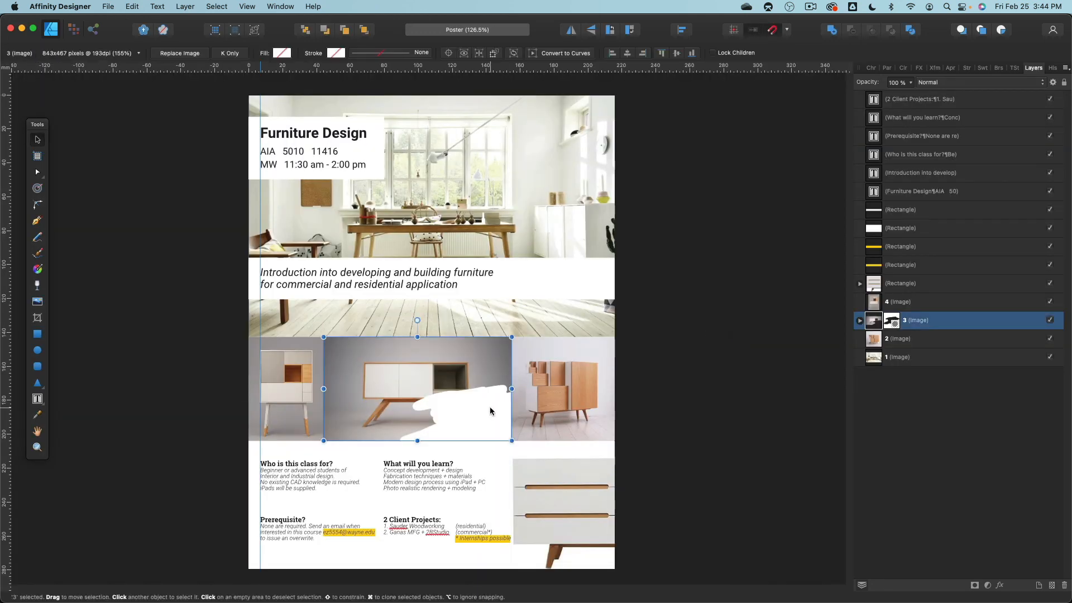
{"action": "left_click_drag", "start_coordinate": [892, 320], "coordinate": [918, 467]}
{"action": "left_click", "coordinate": [875, 377]}
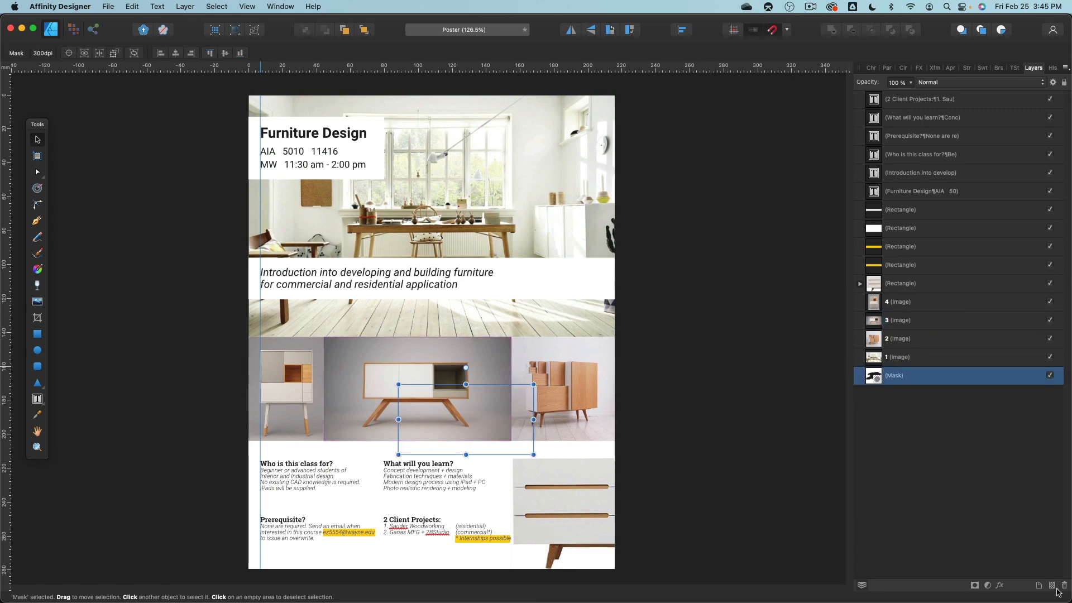
{"action": "left_click", "coordinate": [1065, 589]}
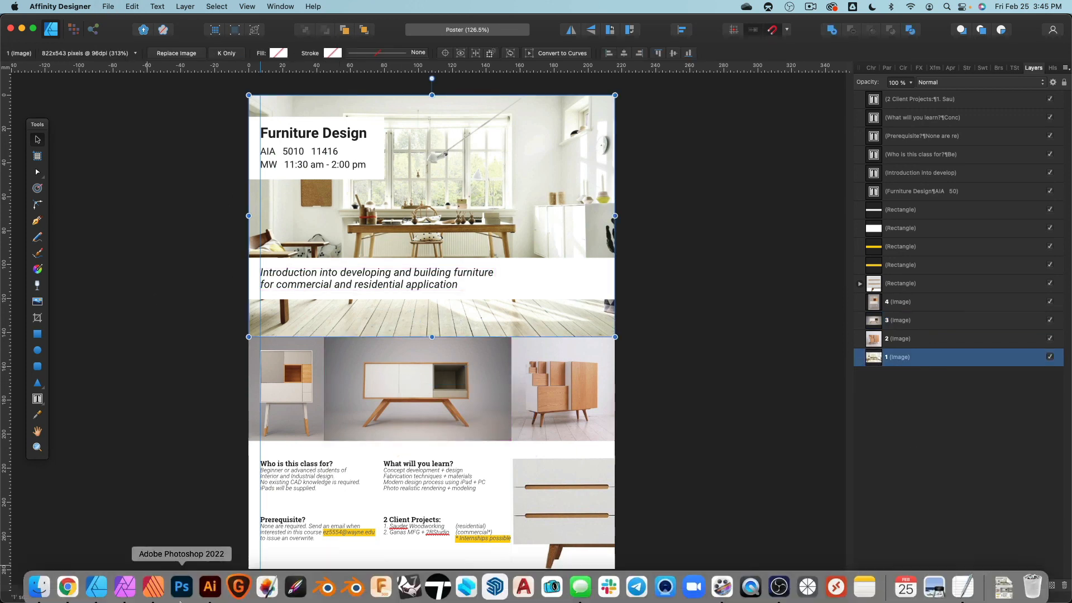
- Close the poster in Affinity Designer and open the Poster file in Affinity Photo
{"action": "key", "text": "super+w"}
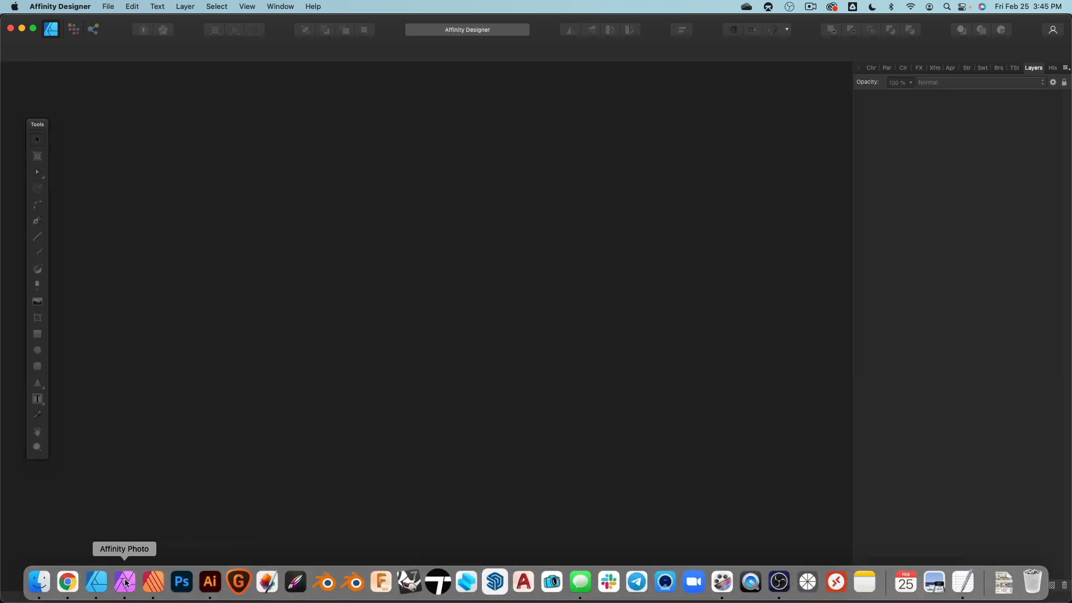
{"action": "left_click", "coordinate": [126, 583]}
{"action": "left_click", "coordinate": [101, 6]}
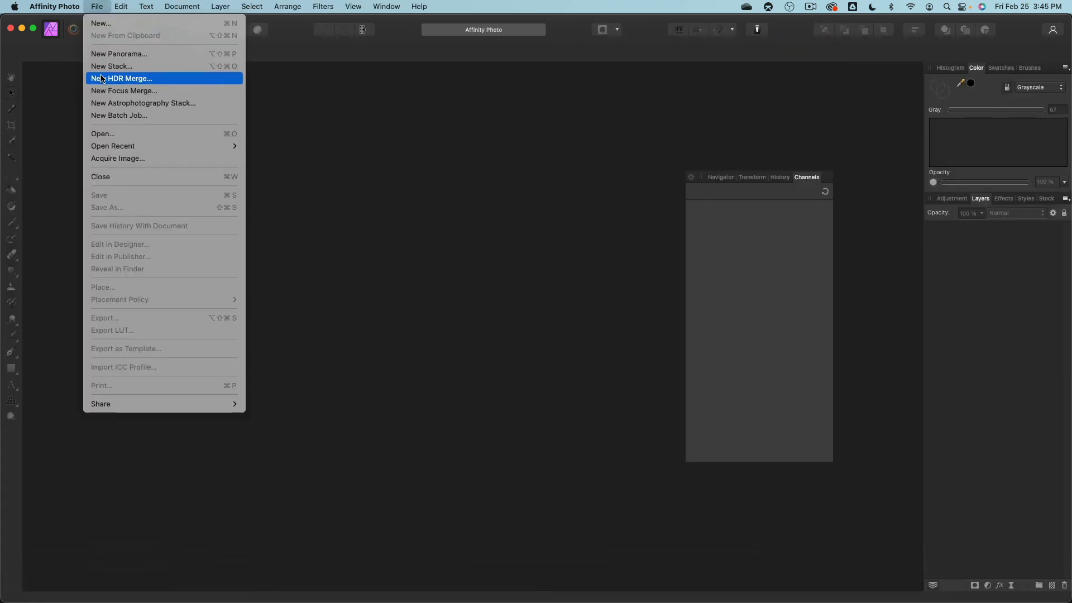
{"action": "left_click", "coordinate": [109, 134]}
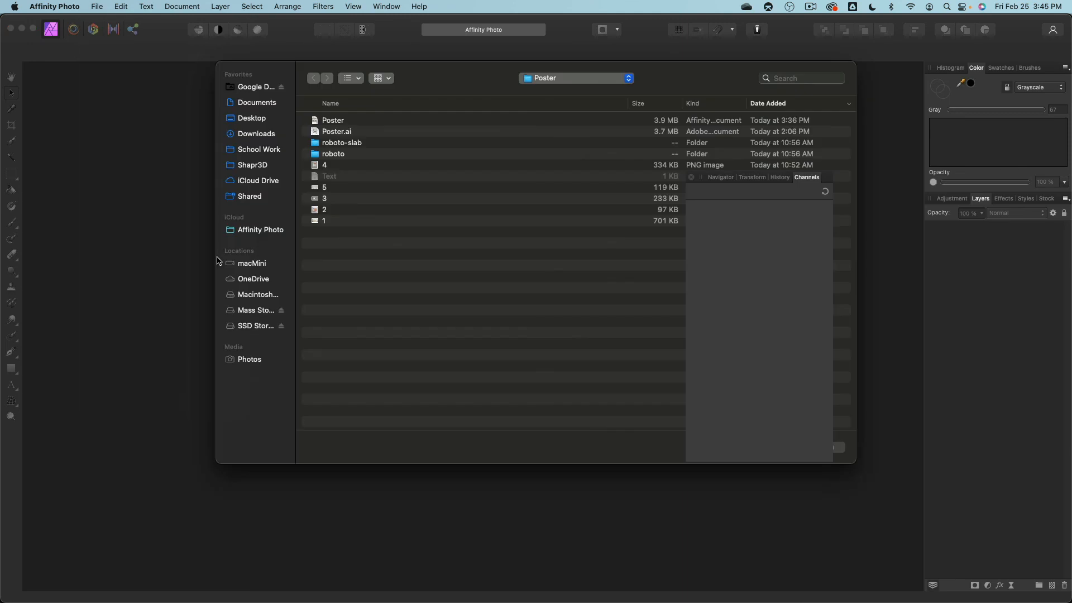
{"action": "left_click", "coordinate": [359, 122]}
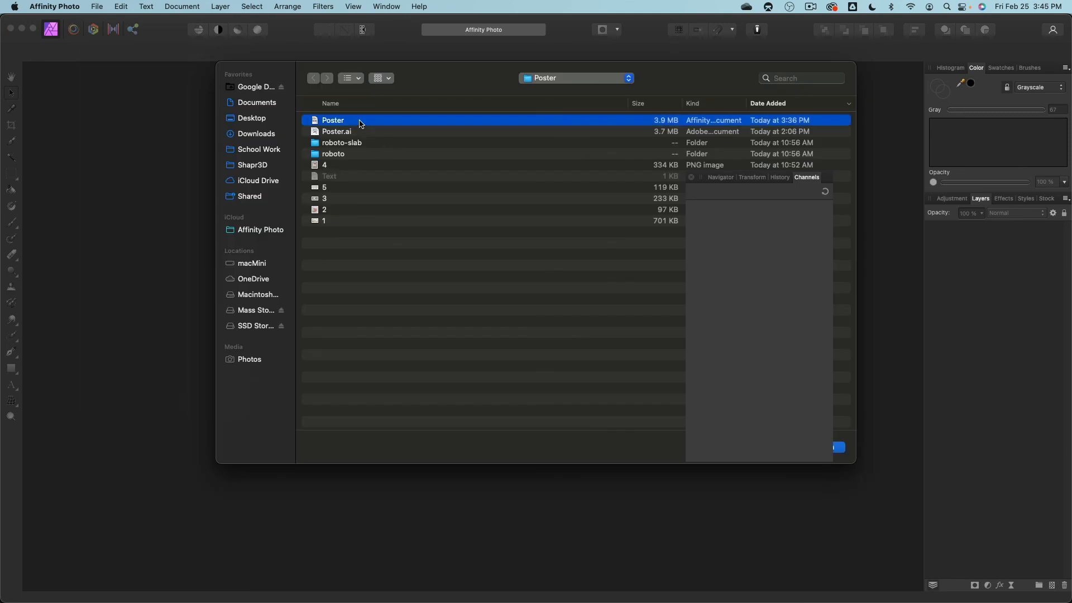
{"action": "double_click", "coordinate": [360, 123]}
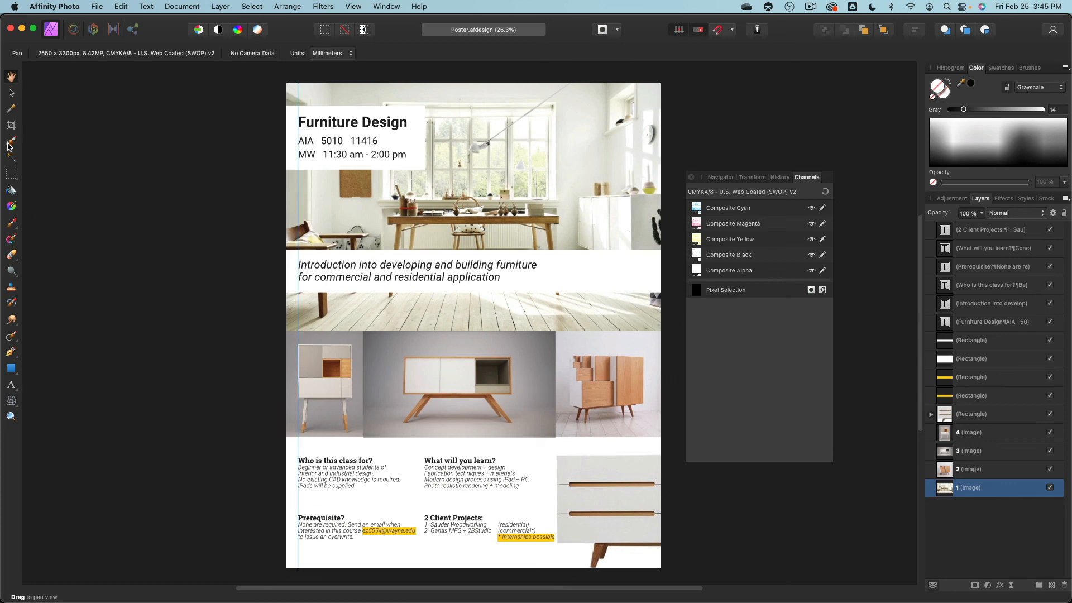
- Draw a closed, freeform curve around the sideboard in the middle photo with the Pen tool
{"action": "left_click", "coordinate": [10, 352]}
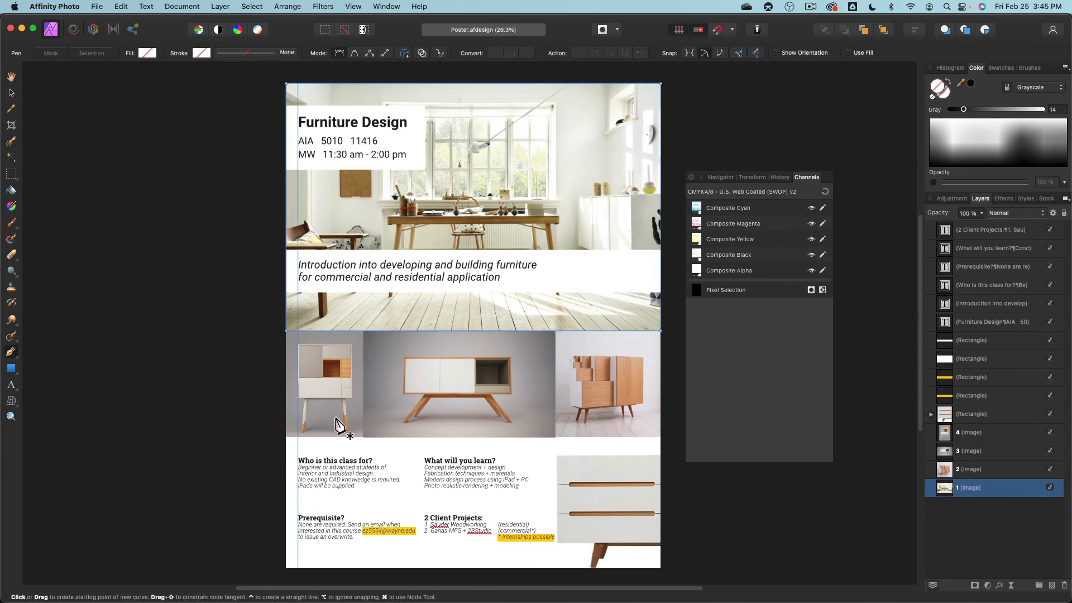
{"action": "left_click_drag", "start_coordinate": [414, 369], "coordinate": [415, 447]}
{"action": "left_click_drag", "start_coordinate": [488, 446], "coordinate": [524, 413]}
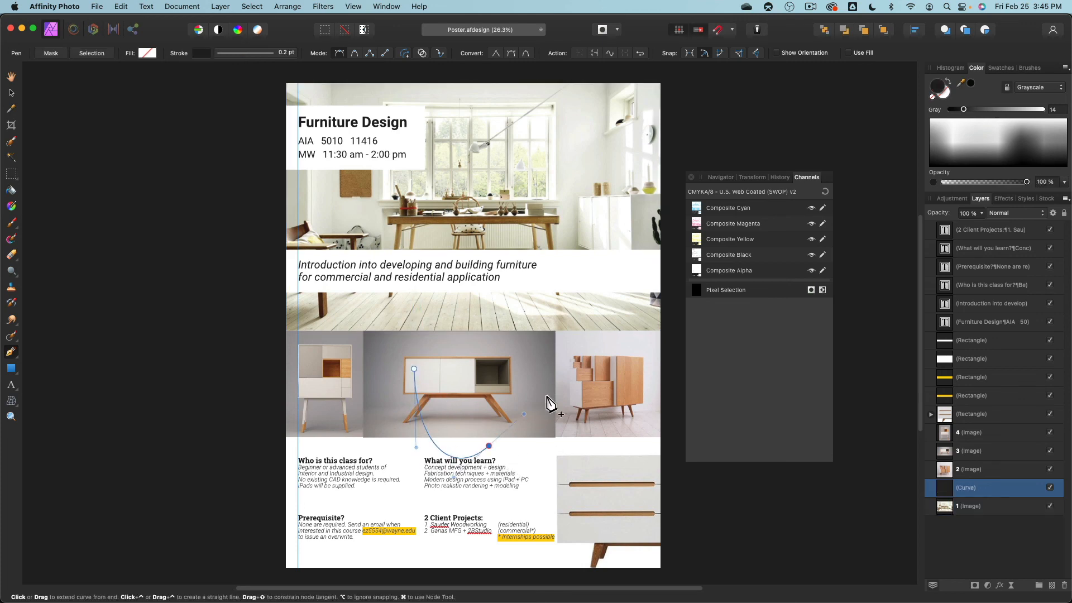
{"action": "left_click_drag", "start_coordinate": [532, 376], "coordinate": [449, 357]}
{"action": "left_click", "coordinate": [414, 369]}
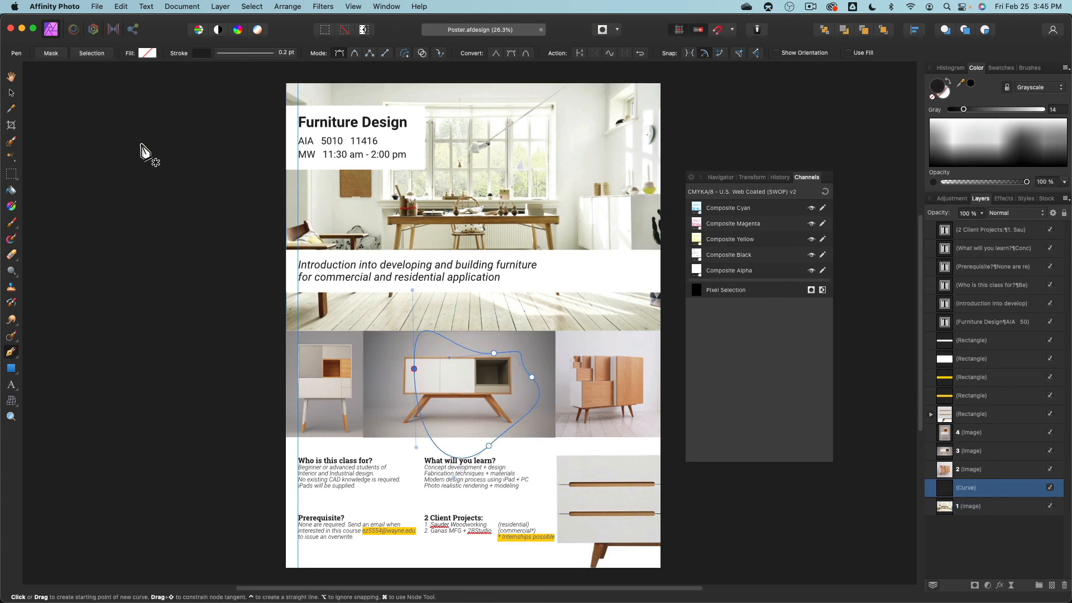
- Set the curve's stroke width to 0.7 pt and shift the curve slightly up and left over the sideboard
{"action": "key", "text": "v"}
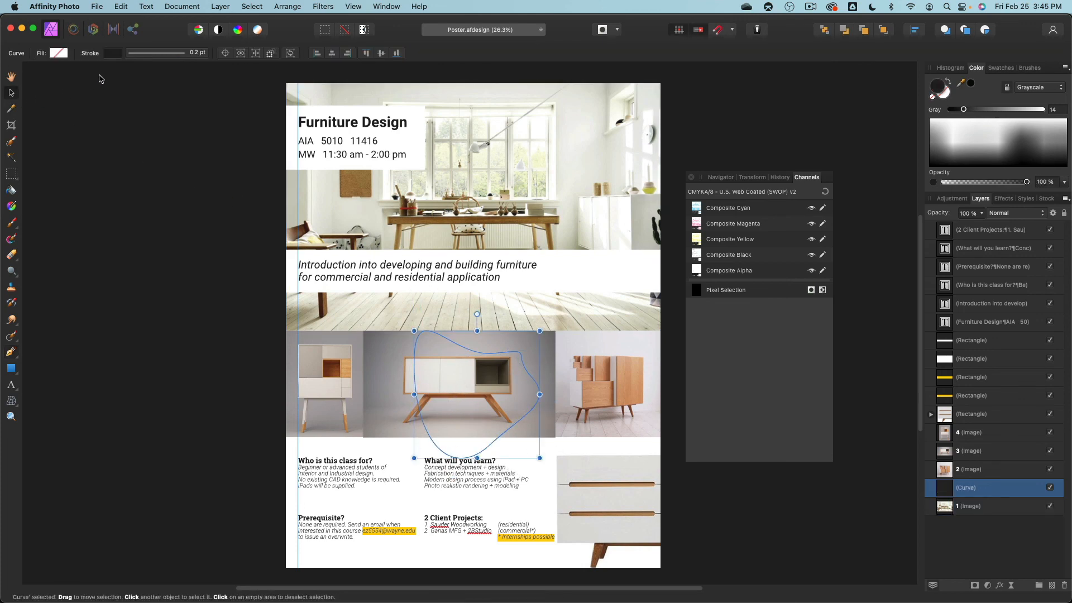
{"action": "left_click", "coordinate": [186, 58]}
{"action": "left_click_drag", "start_coordinate": [124, 88], "coordinate": [135, 90]}
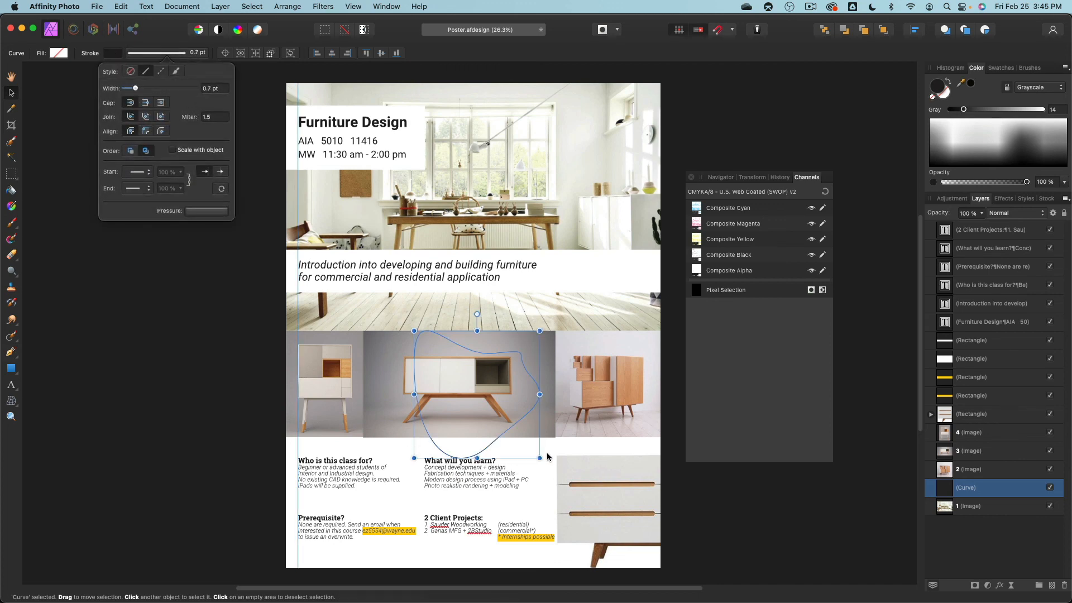
{"action": "left_click", "coordinate": [491, 447]}
{"action": "left_click_drag", "start_coordinate": [492, 447], "coordinate": [483, 435]}
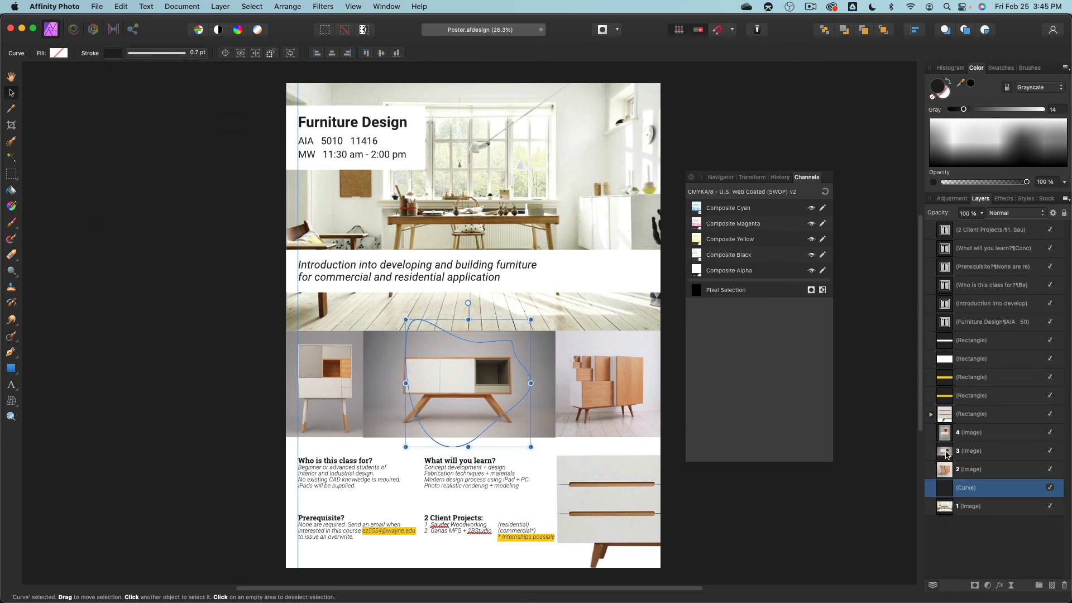
- Undo a first attempt at nesting the sideboard image in the curve, clip the image inside the curve, and deselect it
{"action": "left_click_drag", "start_coordinate": [947, 455], "coordinate": [963, 489]}
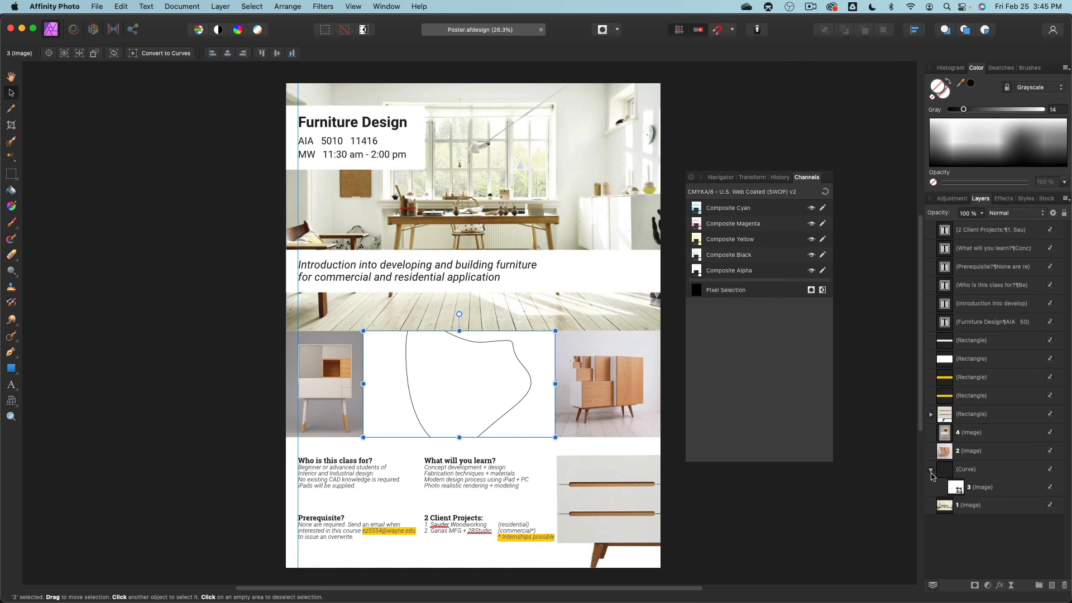
{"action": "key", "text": "super+z"}
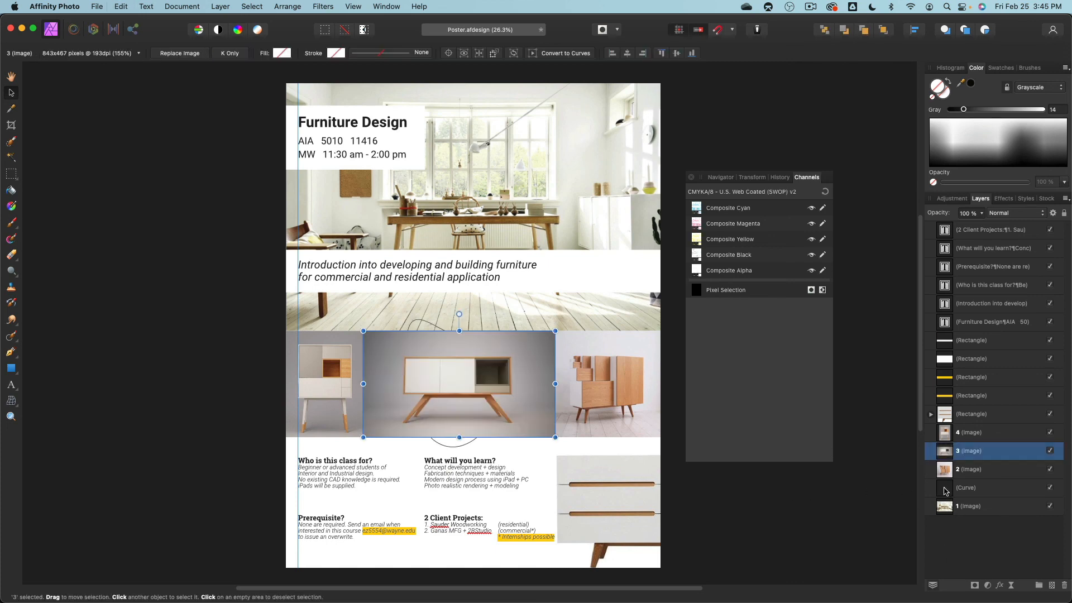
{"action": "left_click_drag", "start_coordinate": [945, 454], "coordinate": [973, 491]}
{"action": "left_click", "coordinate": [806, 492]}
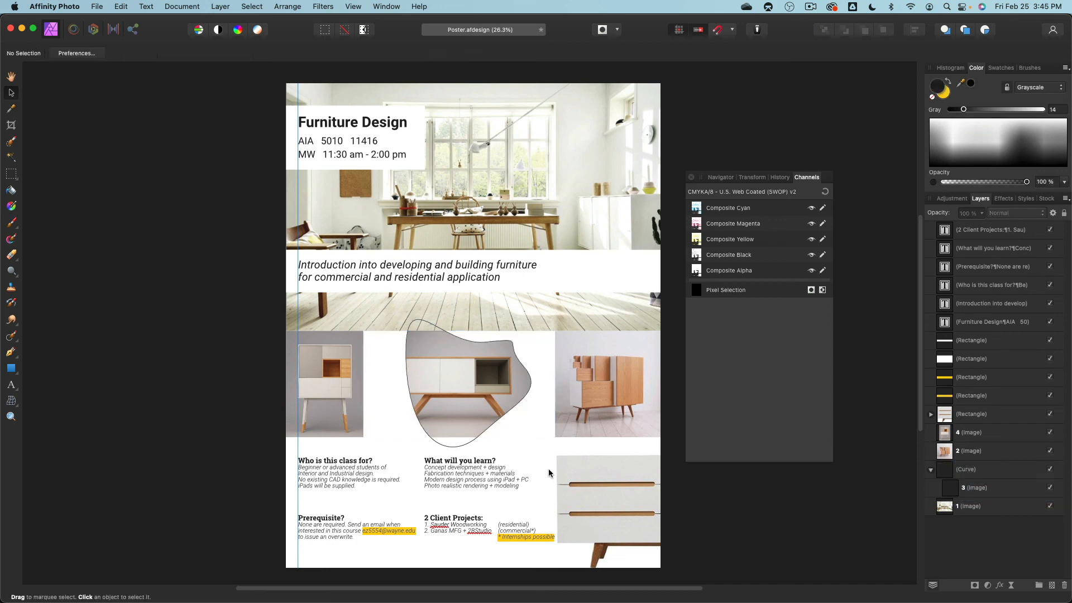
- Save and close the poster in Affinity Photo, and switch back to Affinity Publisher
{"action": "key", "text": "super+s"}
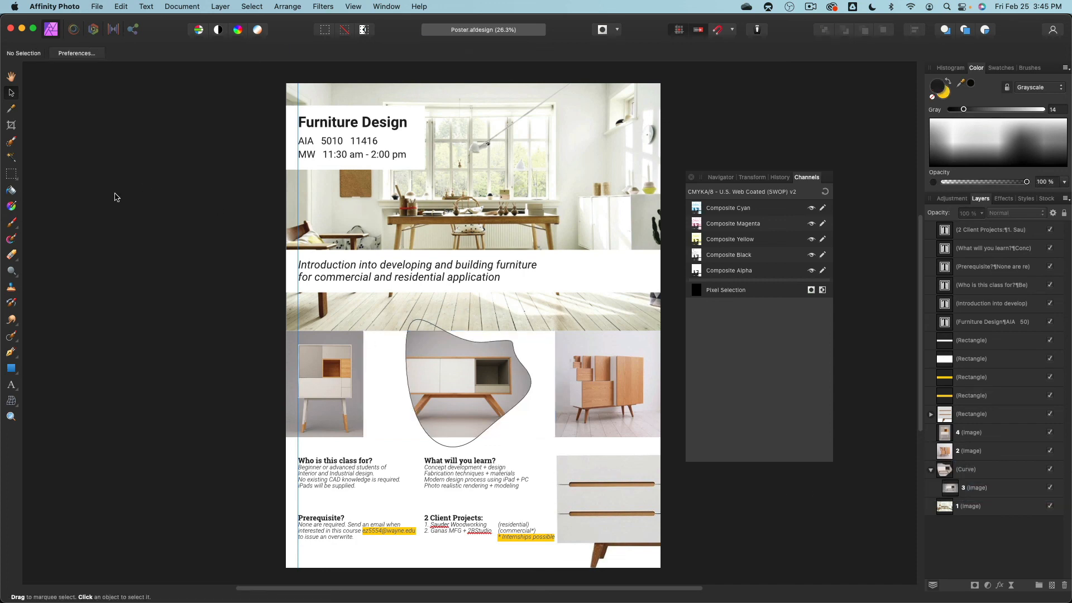
{"action": "left_click", "coordinate": [10, 30]}
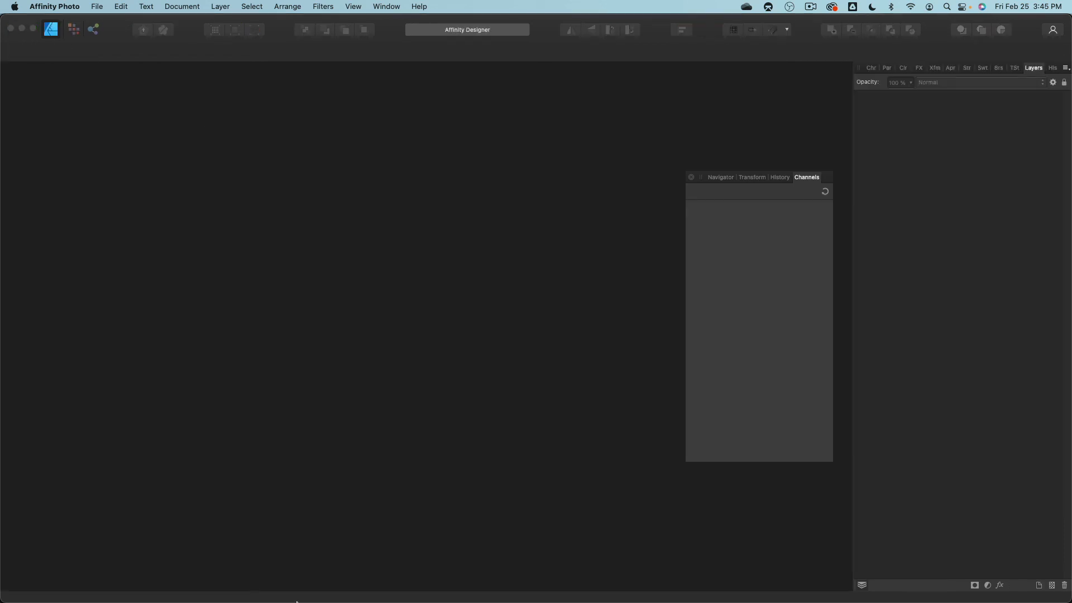
{"action": "left_click", "coordinate": [153, 582]}
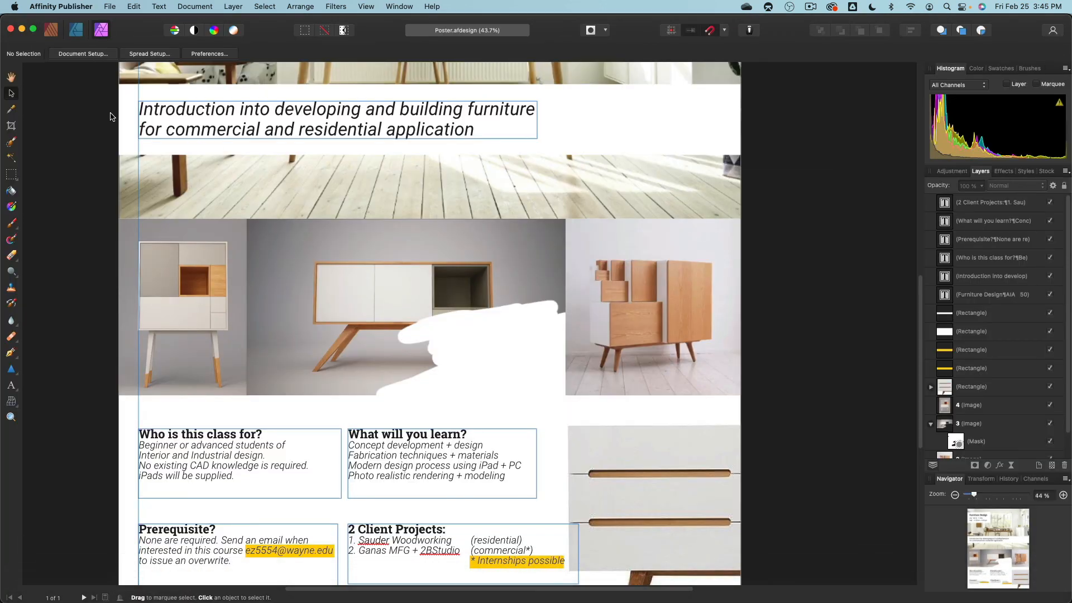
- Close the outdated copy of the poster and reopen Poster.afdesign from the recent documents
{"action": "key", "text": "super+w"}
{"action": "left_click", "coordinate": [110, 6]}
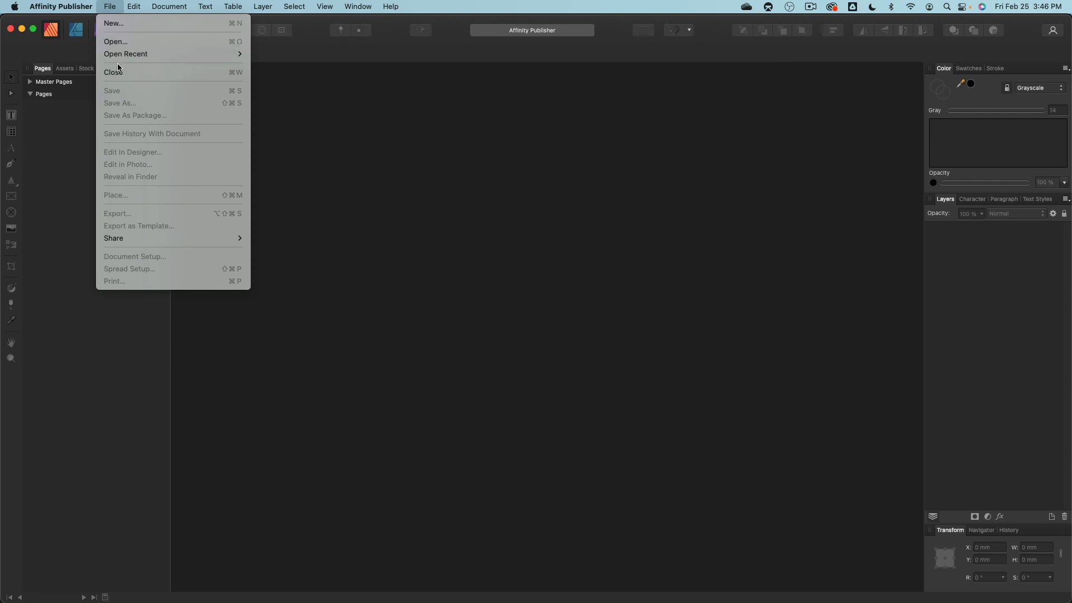
{"action": "mouse_move", "coordinate": [133, 54]}
{"action": "left_click", "coordinate": [275, 56]}
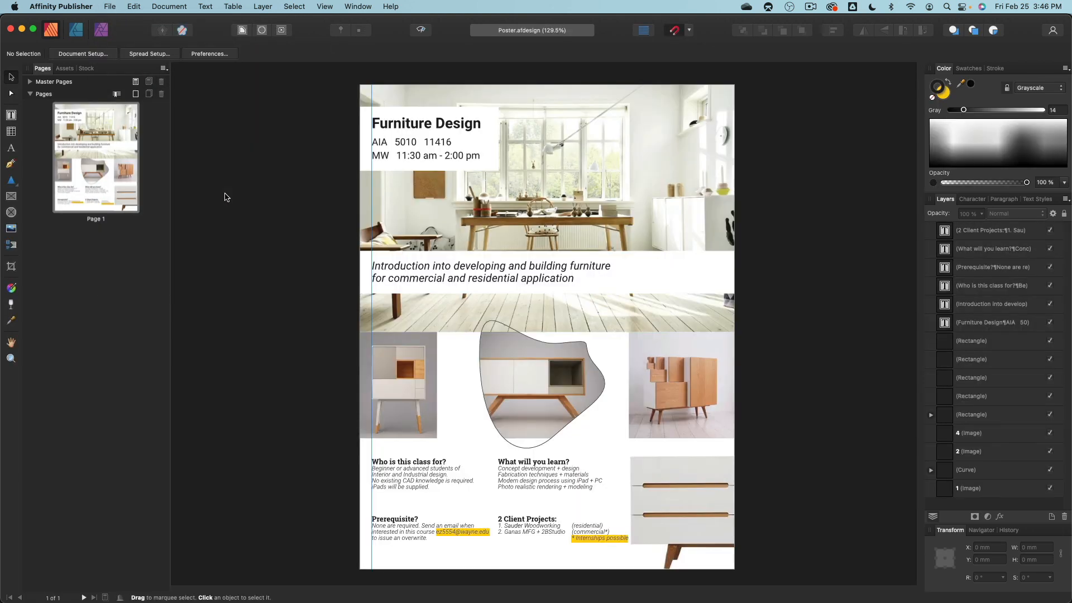
- Reshape the clipping curve around the sideboard by moving its lower-right, upper-right and left nodes into a kidney-like outline
{"action": "left_click", "coordinate": [566, 426]}
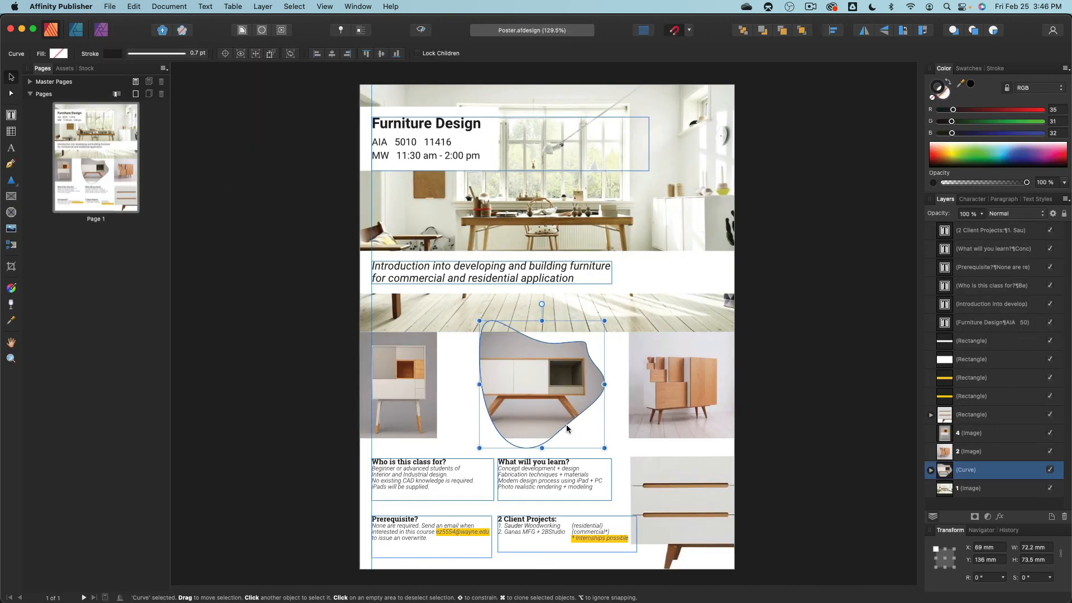
{"action": "double_click", "coordinate": [567, 433]}
{"action": "left_click_drag", "start_coordinate": [587, 425], "coordinate": [589, 415]}
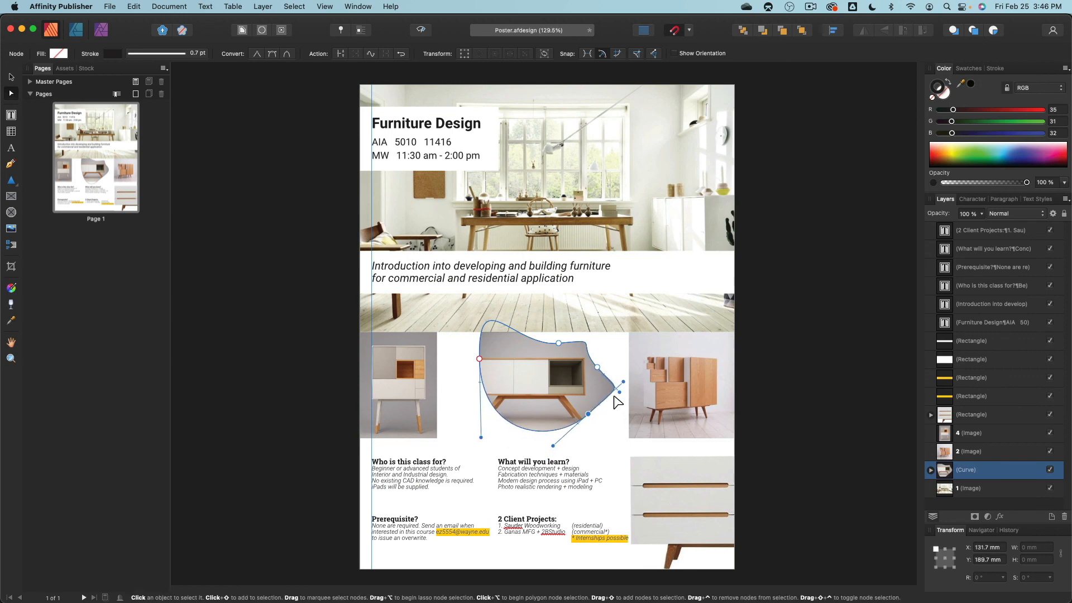
{"action": "left_click_drag", "start_coordinate": [598, 367], "coordinate": [548, 368]}
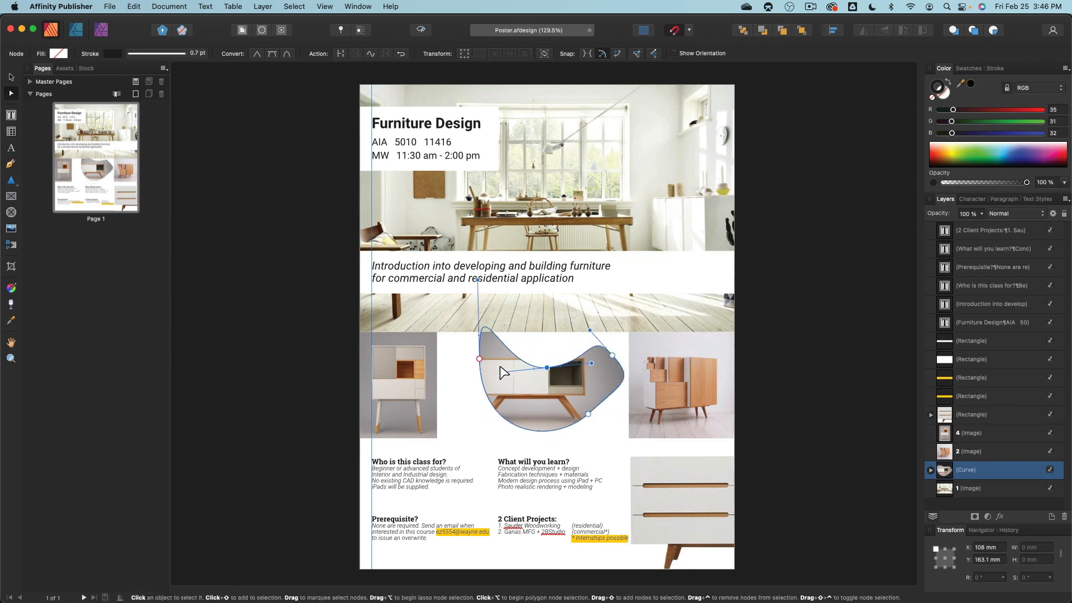
{"action": "left_click_drag", "start_coordinate": [479, 359], "coordinate": [451, 384]}
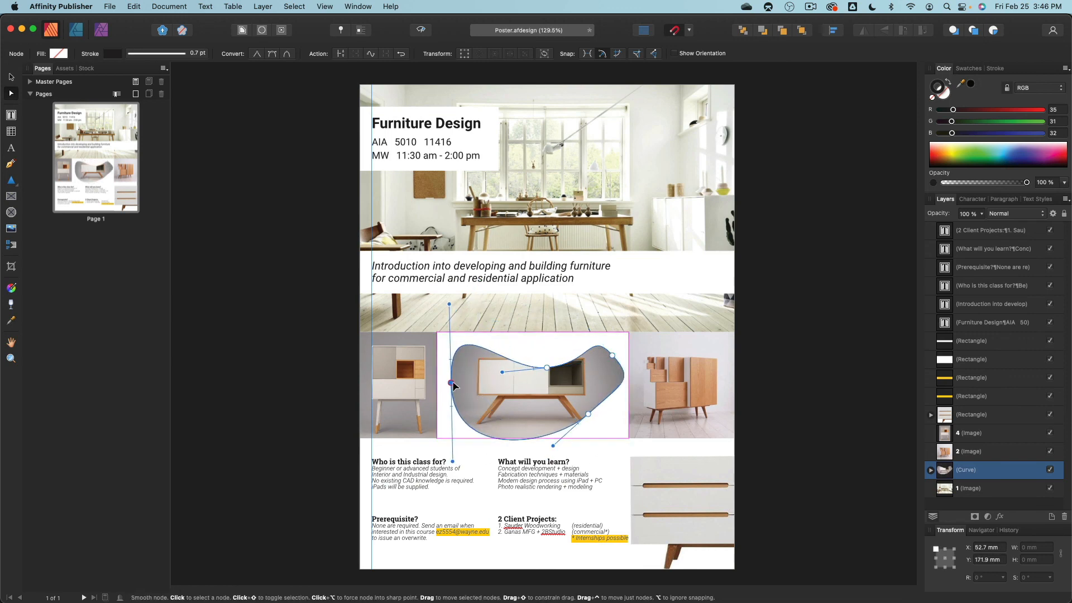
- Show the poster in the Designer and Photo personas, return to the Publisher persona, and deselect the curve
{"action": "left_click", "coordinate": [79, 31]}
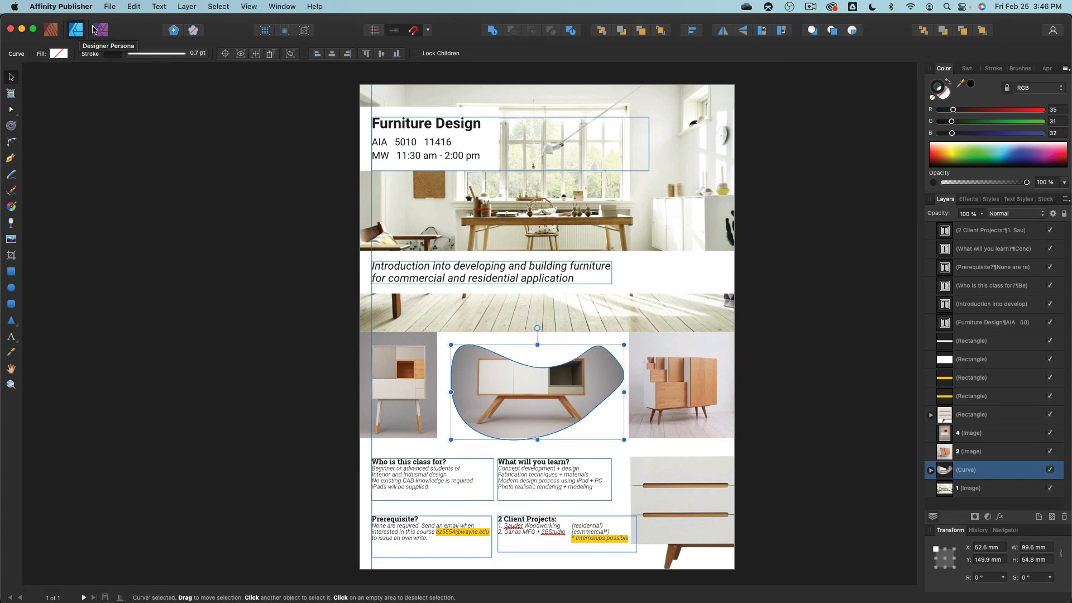
{"action": "left_click", "coordinate": [100, 30]}
{"action": "left_click", "coordinate": [77, 30]}
{"action": "left_click", "coordinate": [52, 30]}
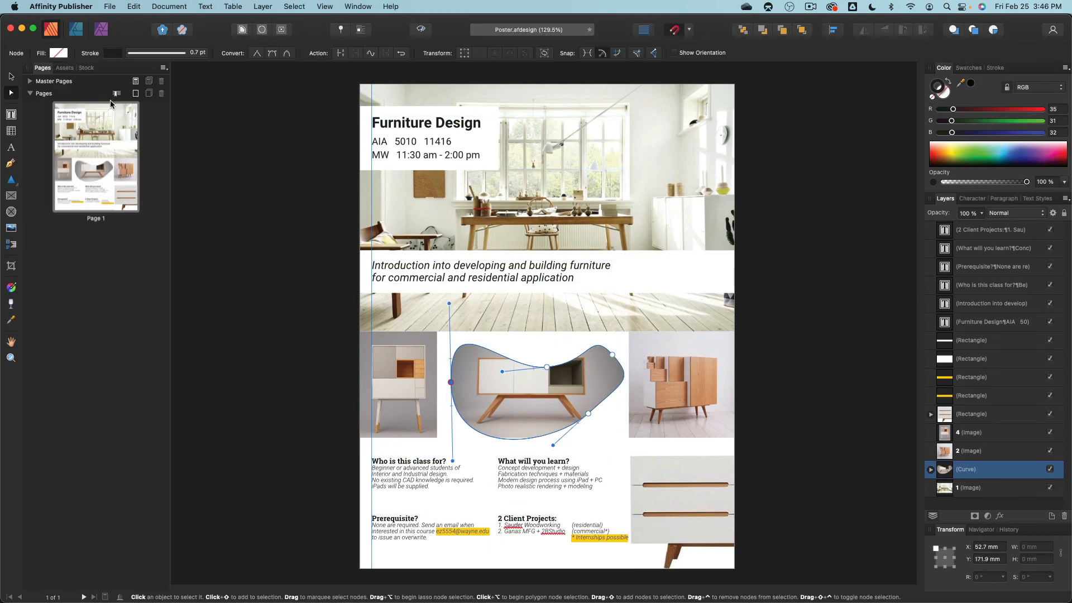
{"action": "left_click", "coordinate": [11, 76]}
{"action": "left_click", "coordinate": [280, 252]}
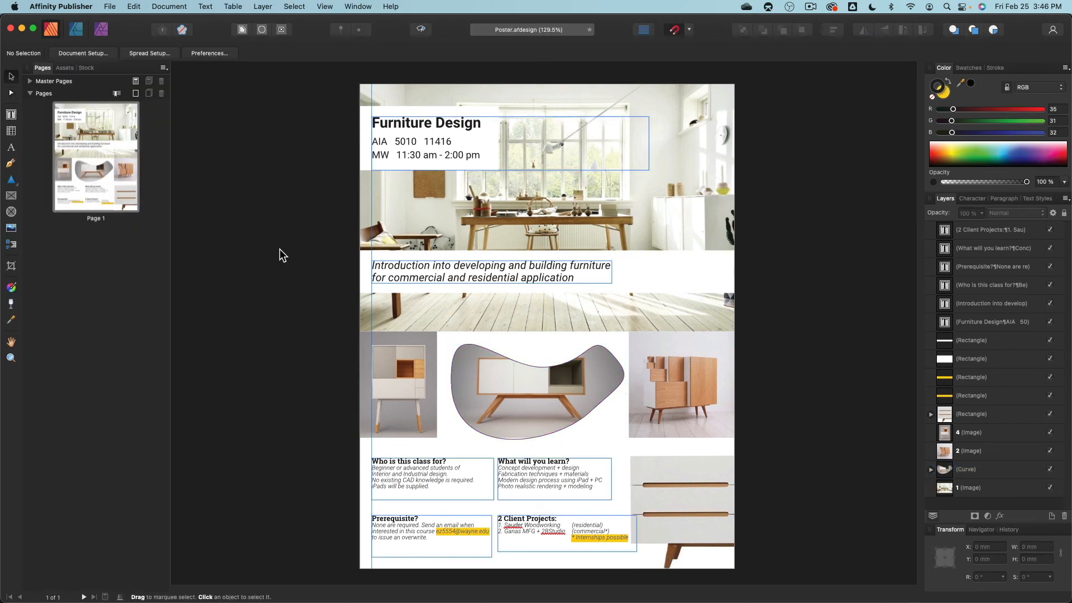